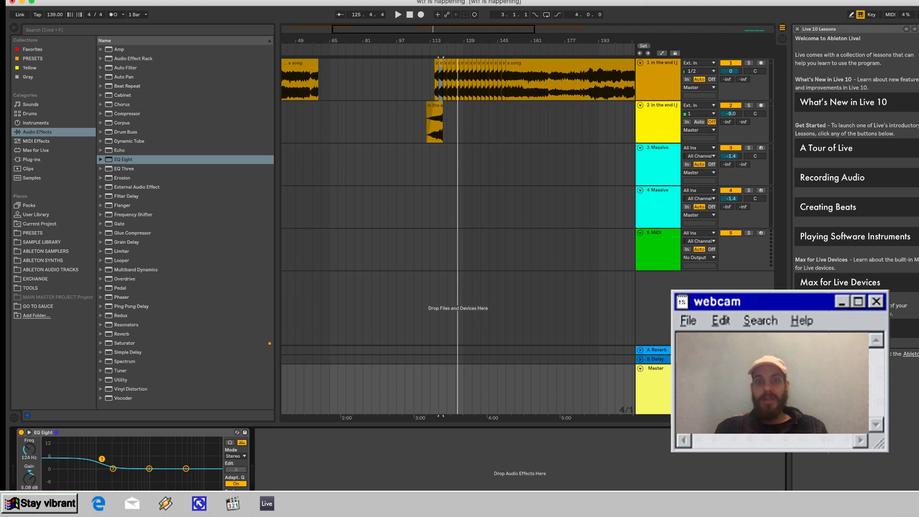
Play back the arrangement from about bar 111 to review the clips on the first two audio tracks.
key(space)
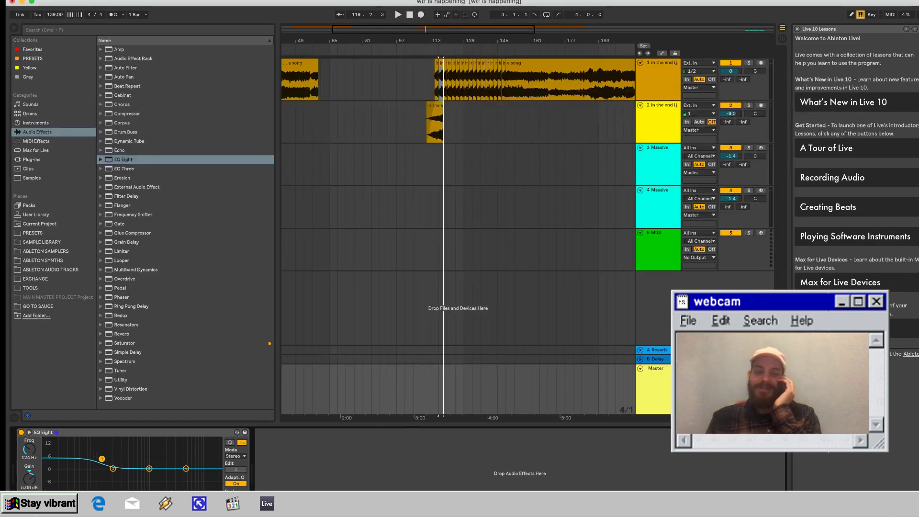
key(space)
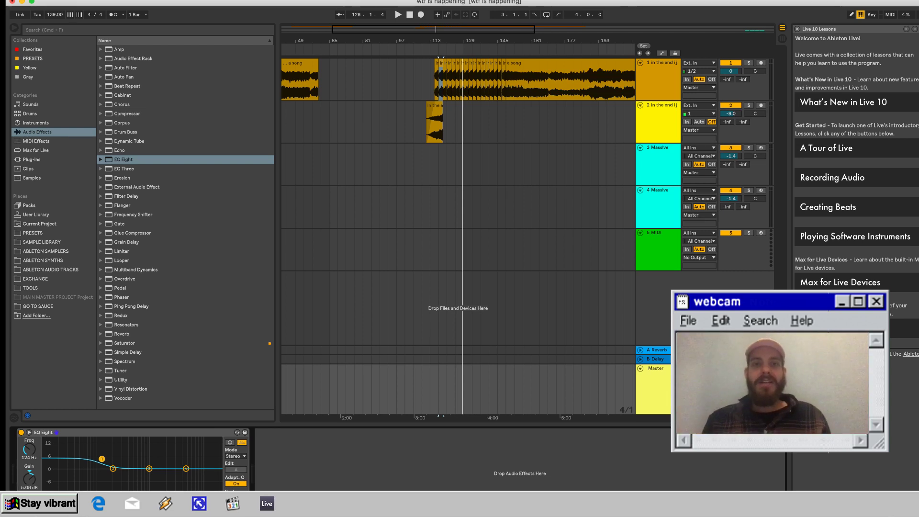
key(space)
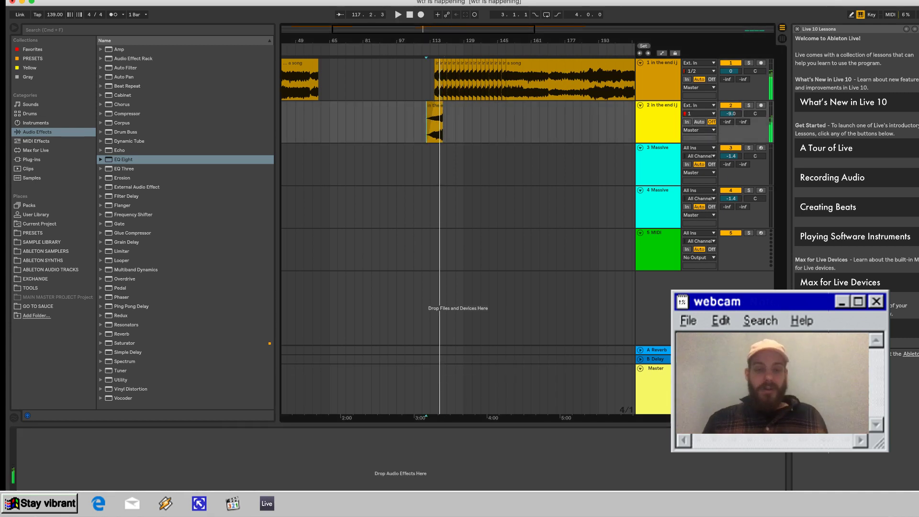
key(space)
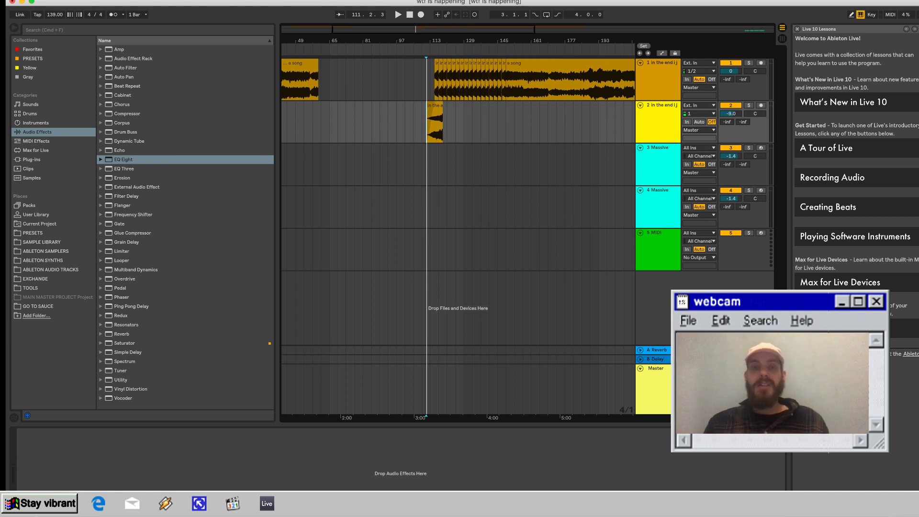
Arm the 3 Massive track for recording and try its sound with played notes.
click(657, 148)
click(761, 148)
key(m)
key(m)
key(a)
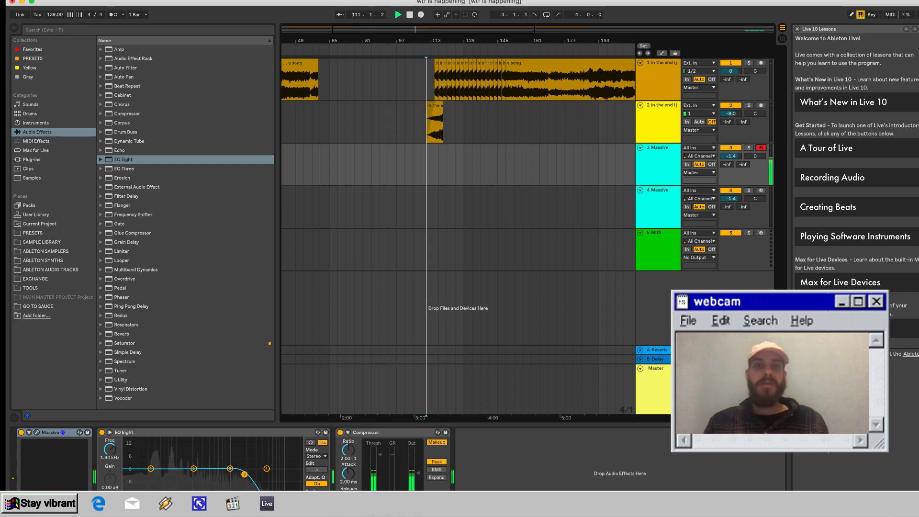
Play the arrangement from bars 111 and 116 to rehearse a bass line on the armed Massive track.
key(space)
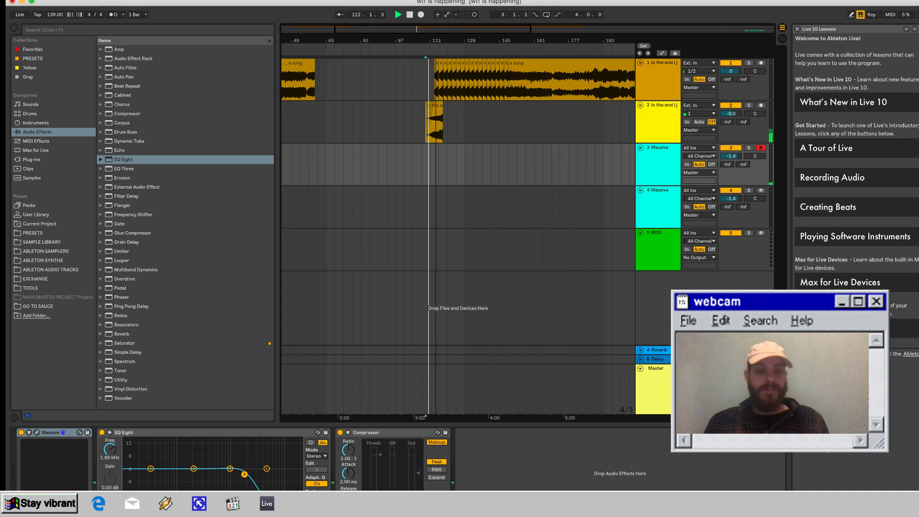
key(plus)
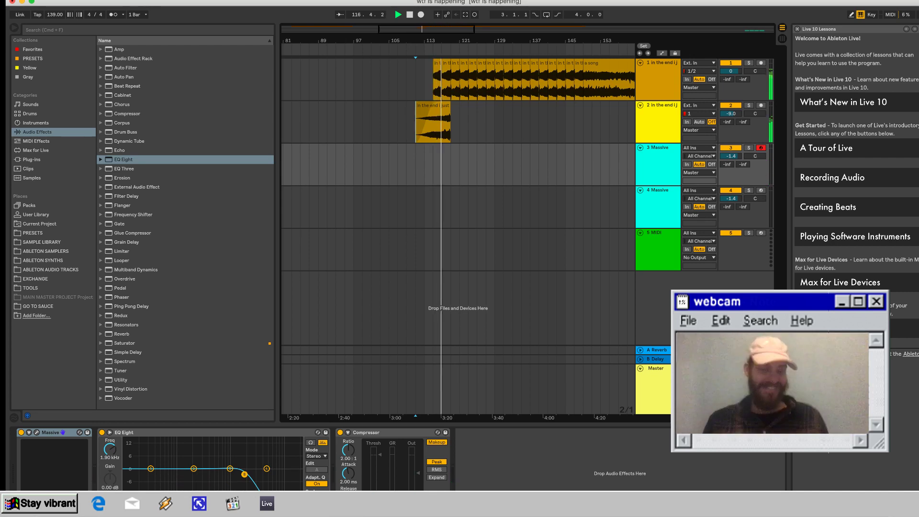
key(plus)
key(plus)
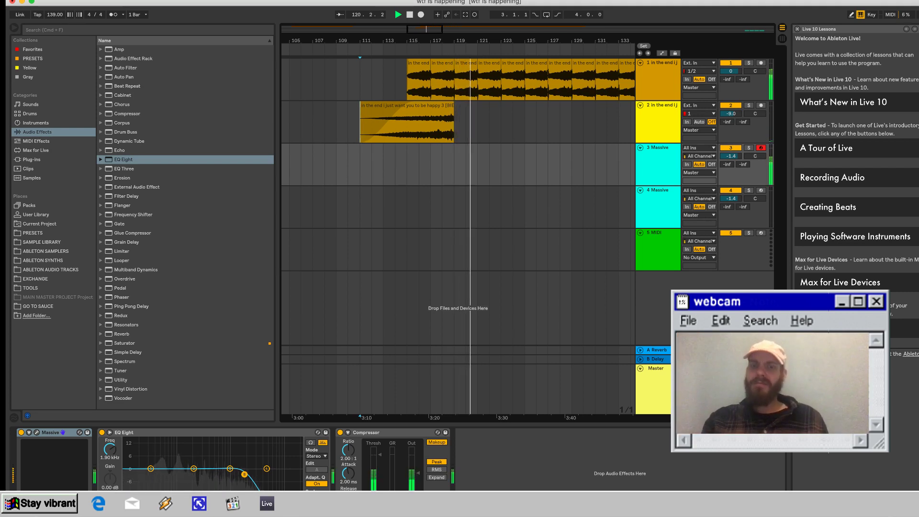
key(space)
key(space)
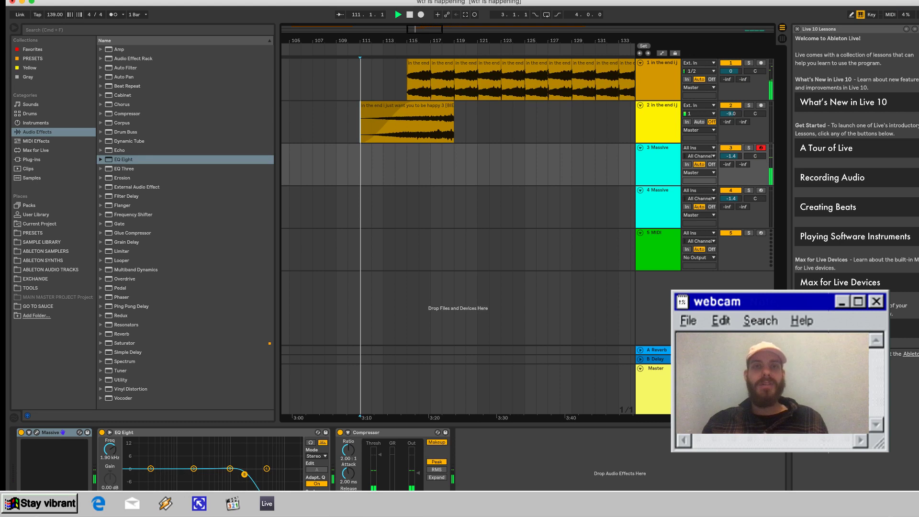
click(419, 165)
key(space)
key(space)
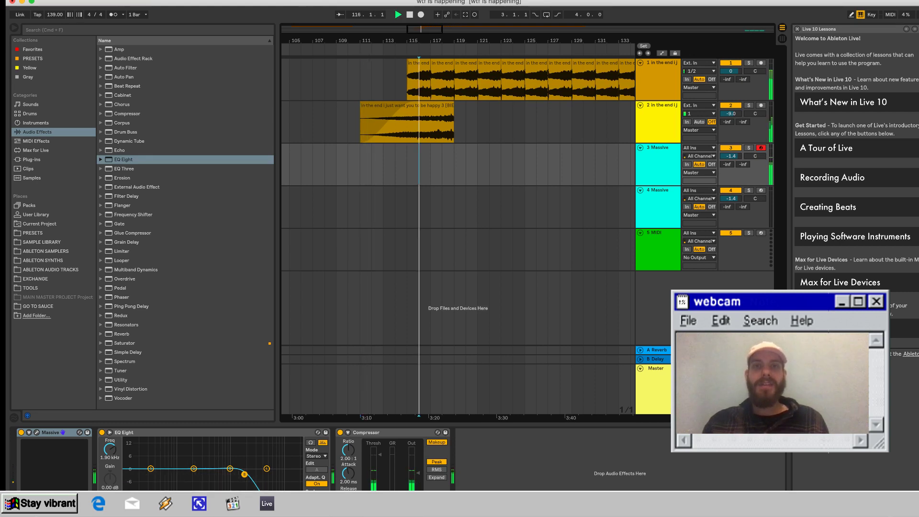
Record a bass phrase live into the 3 Massive track starting at bar 117.
click(454, 164)
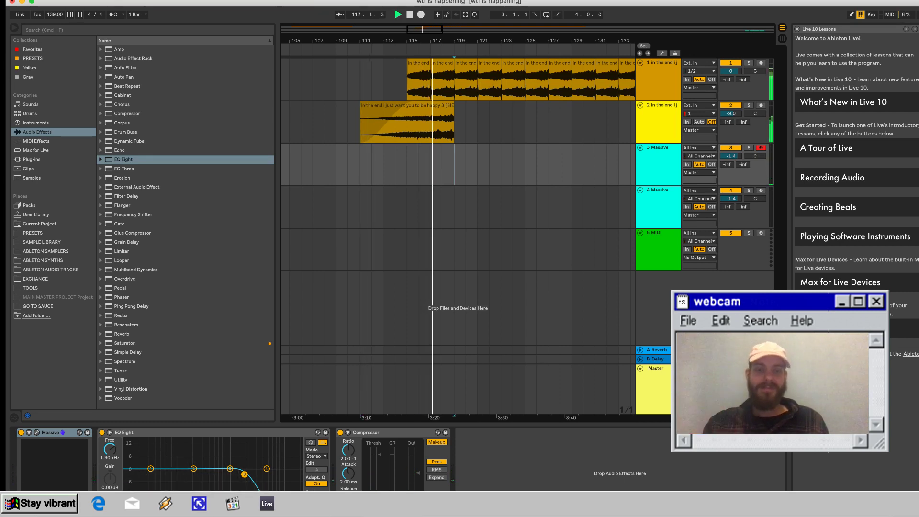
key(F9)
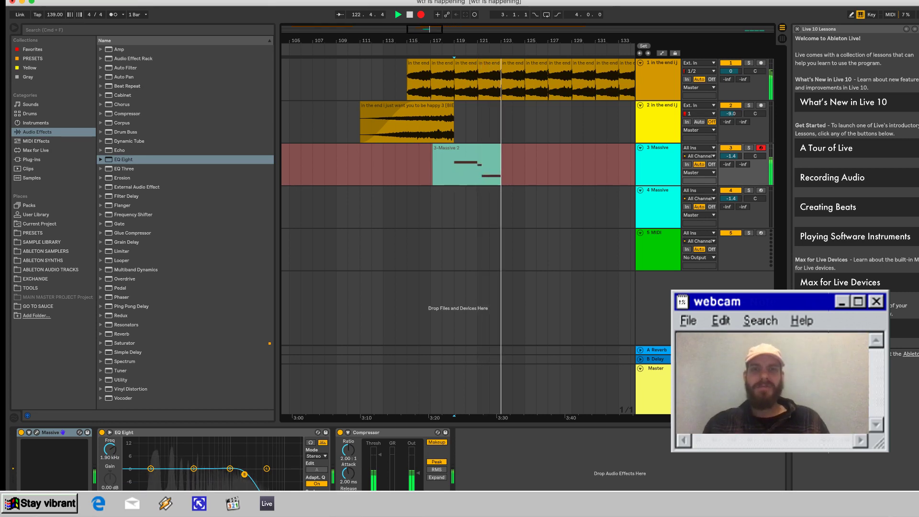
key(space)
key(space)
Open the recorded Massive clip and quantize all of its notes.
click(467, 147)
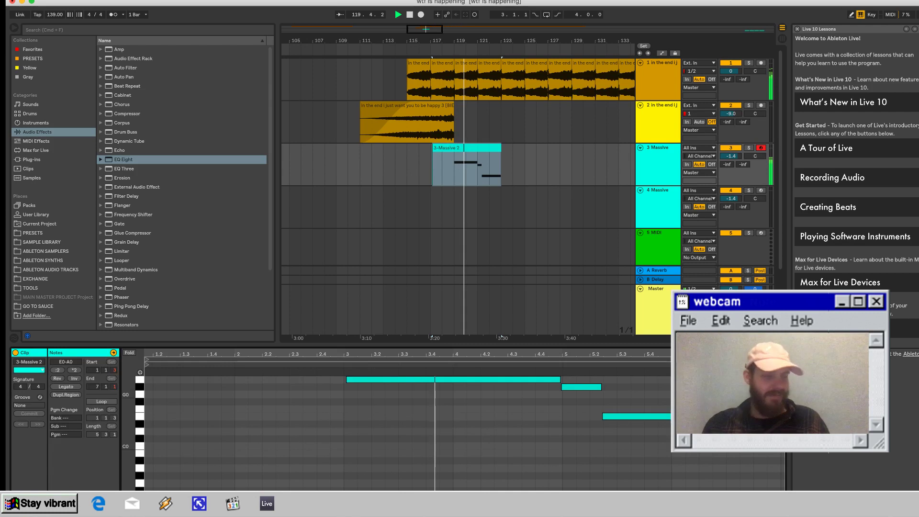
key(super+a)
key(super+u)
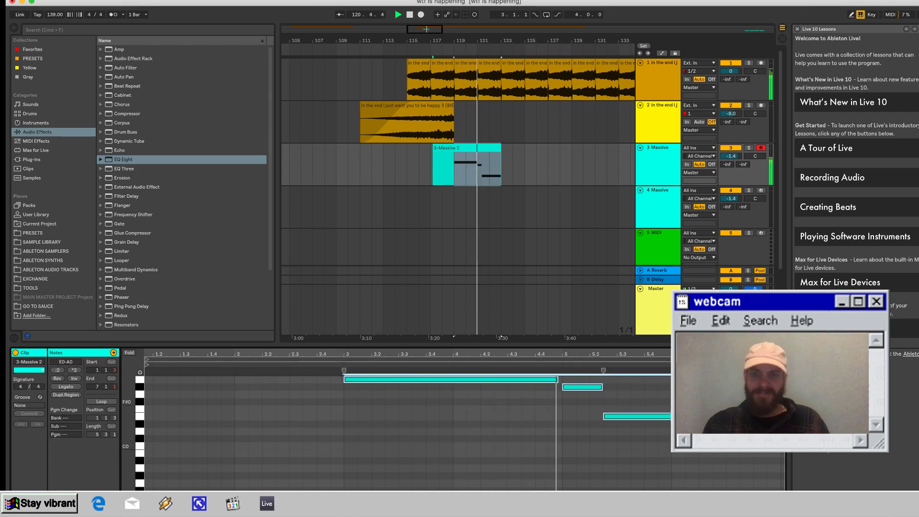
Shorten the clip's E0 note to end at bar 6 and fill the following bar with a C#0 note.
scroll(406, 432, up, 1)
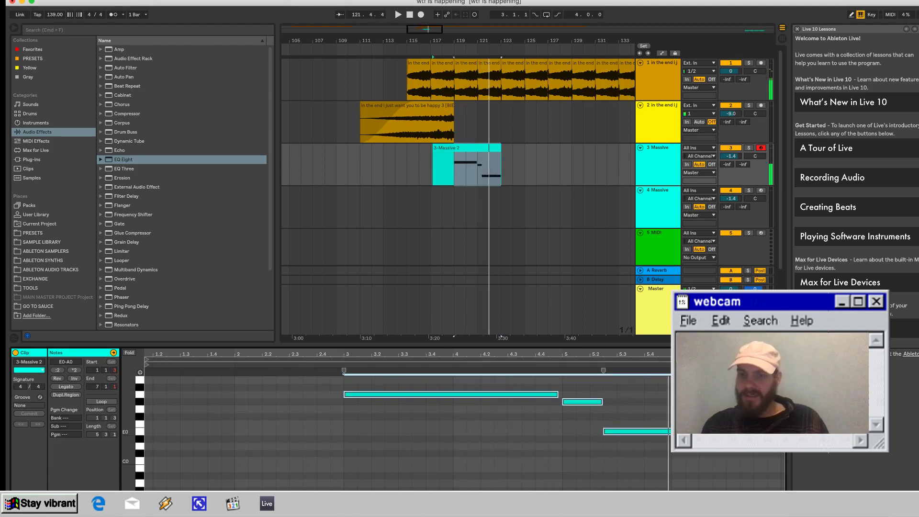
drag(779, 431, 689, 432)
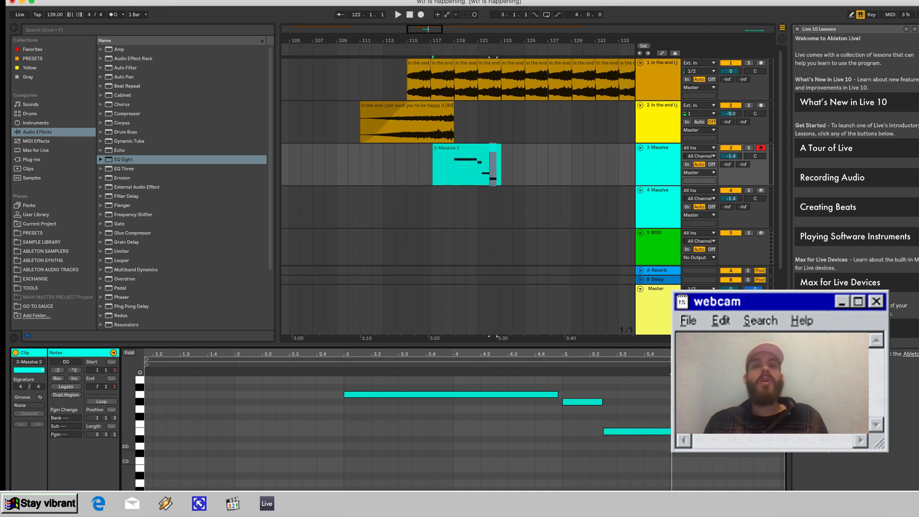
key(space)
key(space)
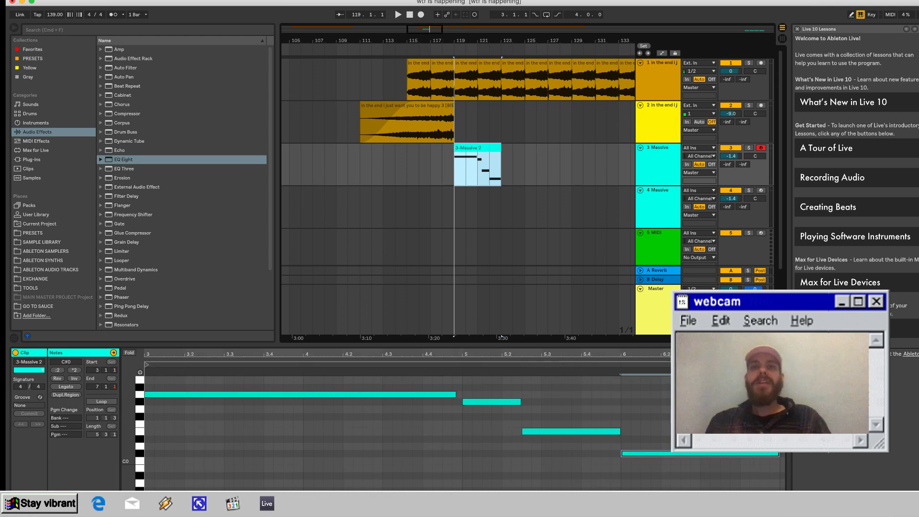
Extend the end of the Massive clip to bar 132 and play back its notes.
drag(501, 162, 607, 162)
key(space)
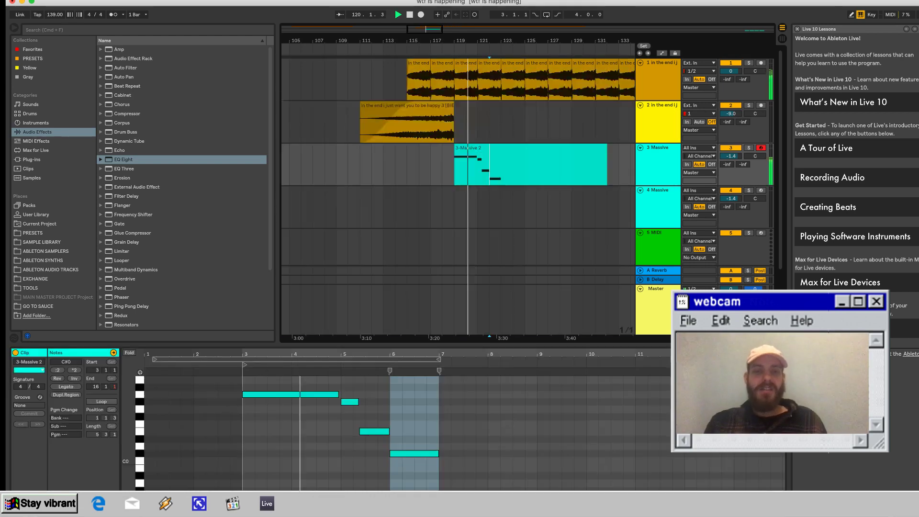
double_click(526, 148)
key(super+a)
click(341, 416)
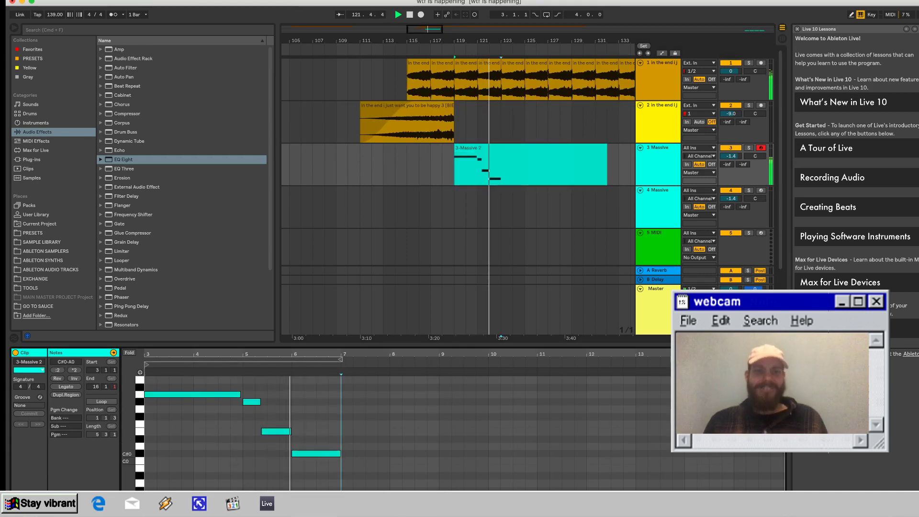
key(space)
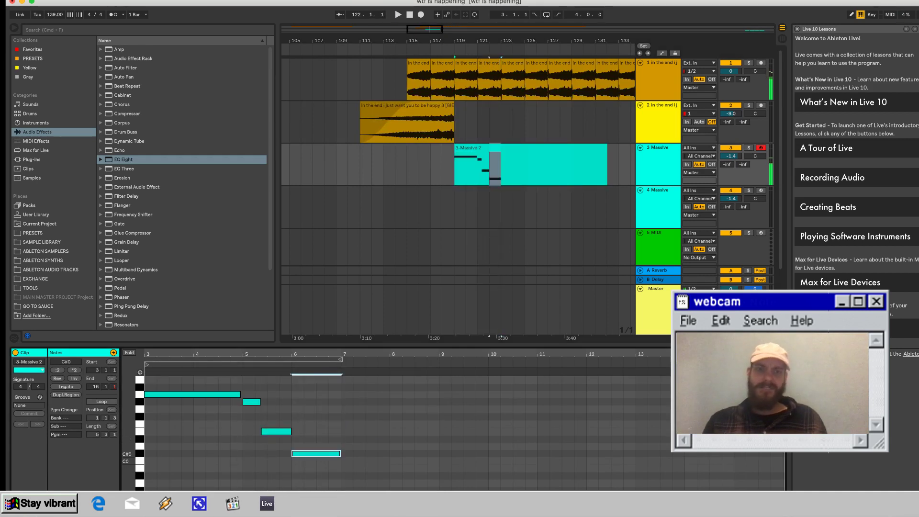
Copy the one-bar C#0 note to bar 7 and turn the copy into a two-bar F#0 note.
drag(316, 453, 365, 380)
key(space)
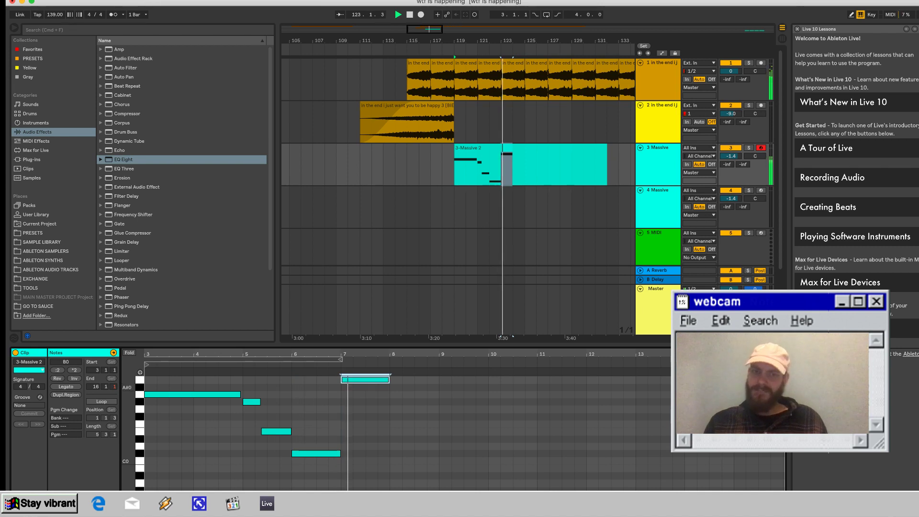
scroll(364, 430, up, 1)
key(Down)
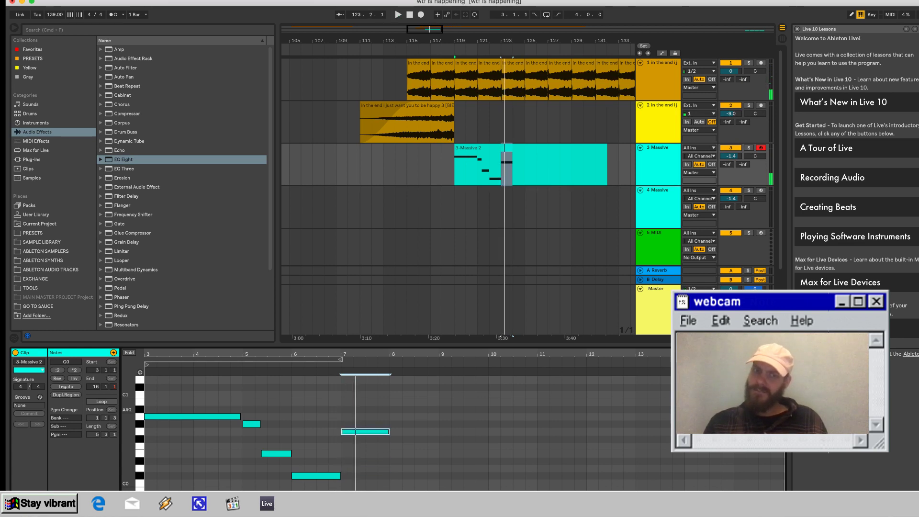
key(Down)
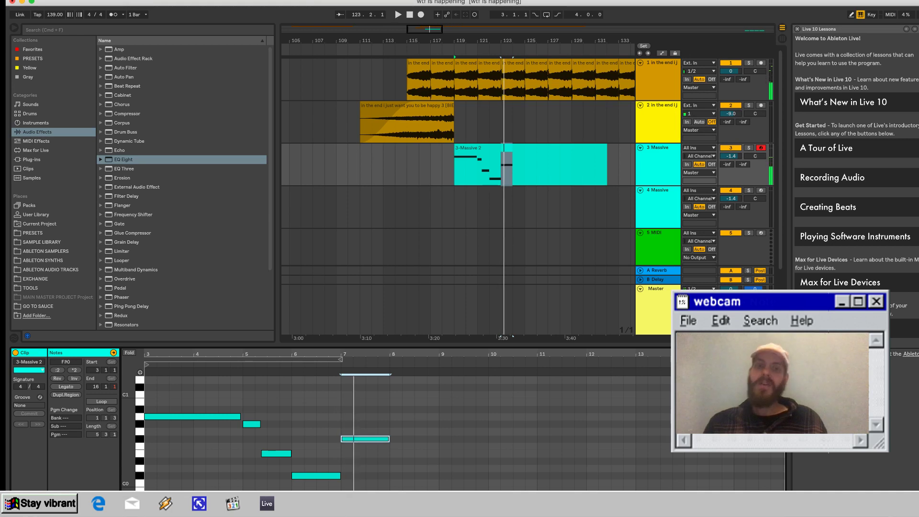
drag(389, 439, 427, 439)
key(shift+Right)
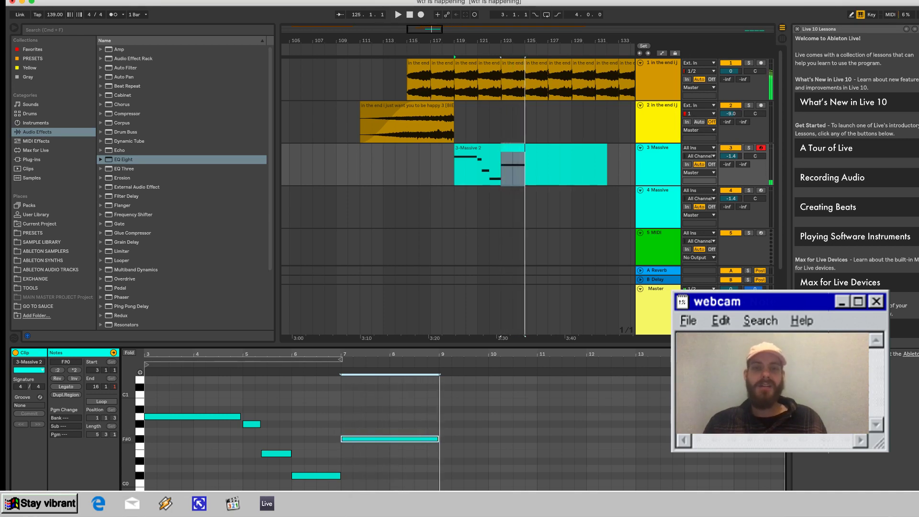
Try adding two short notes, G#0 and F0, from bar 9 of the Massive clip.
key(Right)
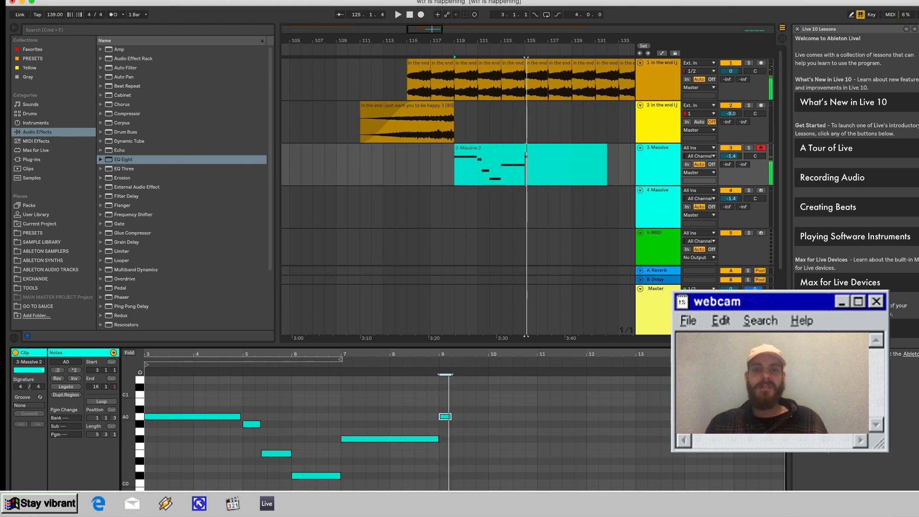
key(Down)
key(shift+Right)
key(shift+Right)
key(shift+Left)
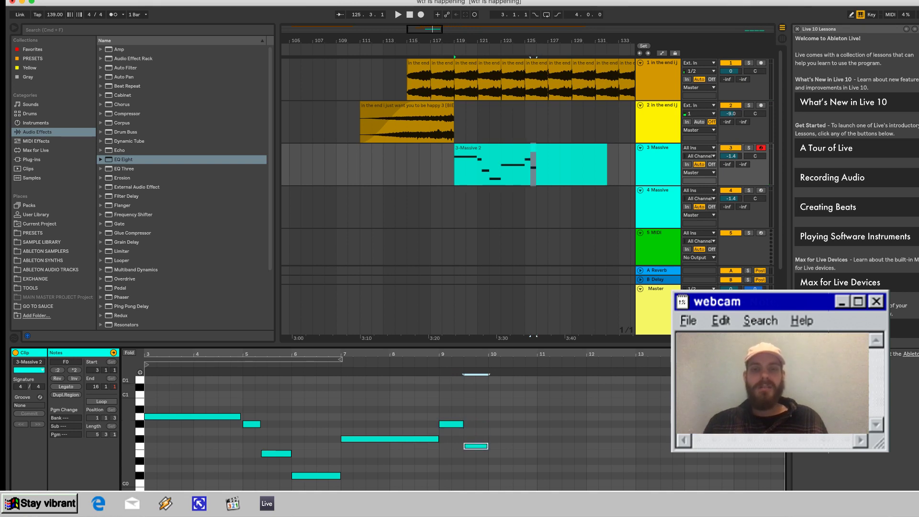
key(space)
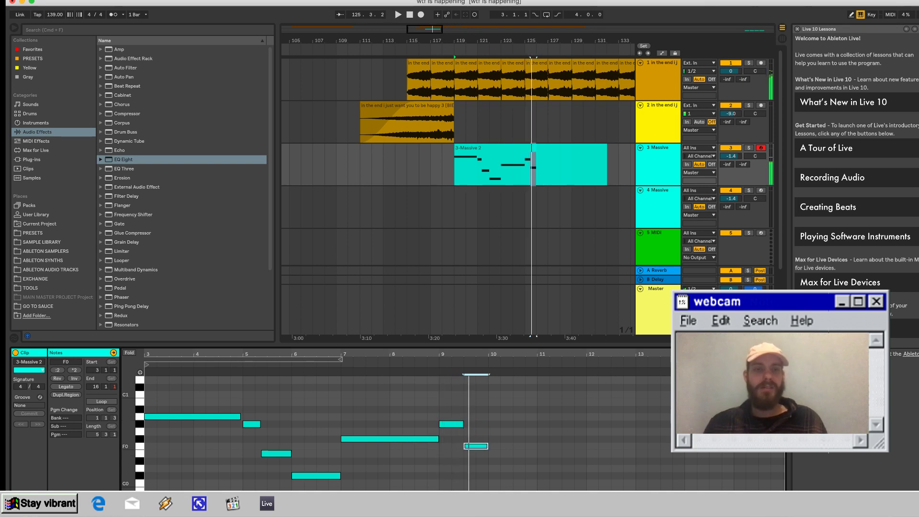
Replace the two short notes at bar 9 with a copy of the three notes from bars 5 to 7.
drag(250, 405, 327, 490)
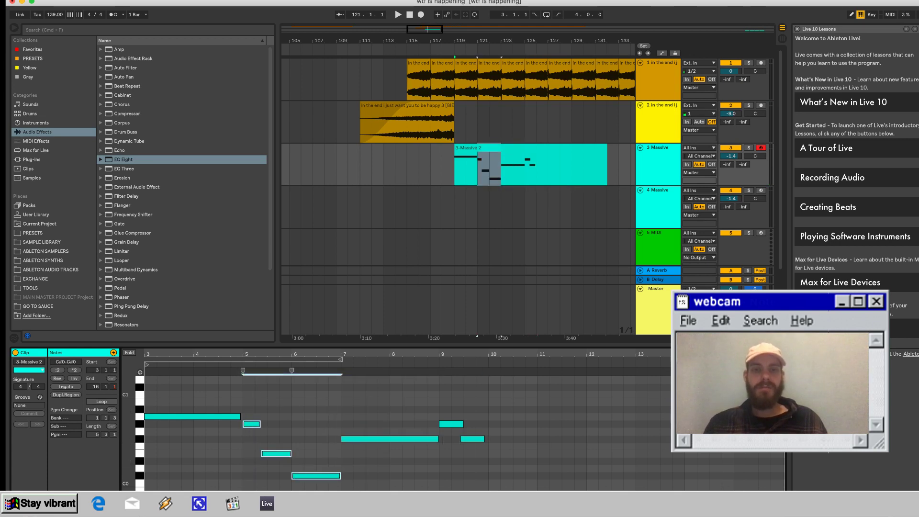
drag(443, 410, 514, 468)
key(Delete)
key(super+v)
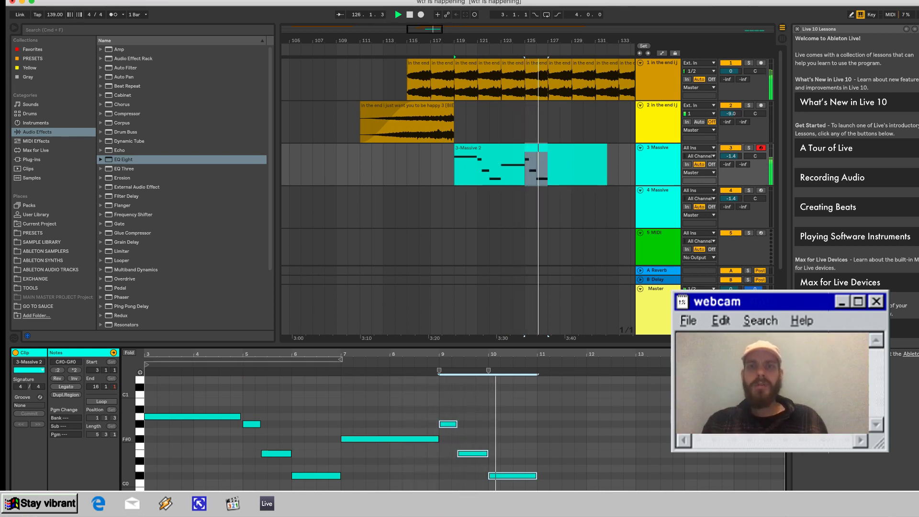
Duplicate the eight-bar Massive phrase from bars 119 to 127 three times and play the arrangement from bar 112.
drag(547, 168, 454, 165)
key(super+d)
key(super+d)
scroll(458, 165, left, 5)
key(super+d)
scroll(458, 165, left, 8)
click(405, 165)
key(space)
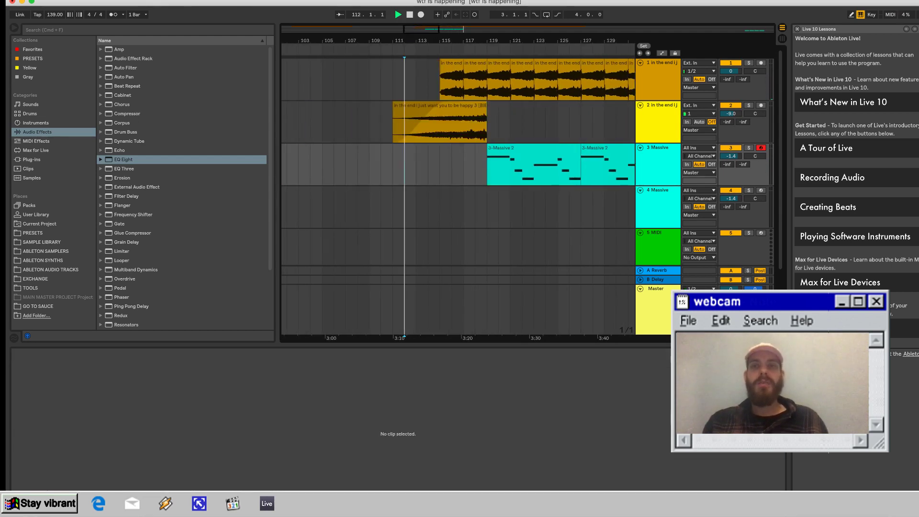
Shorten the audio clip on track 2 to end at bar 117.
drag(486, 105, 463, 105)
key(shift+Tab)
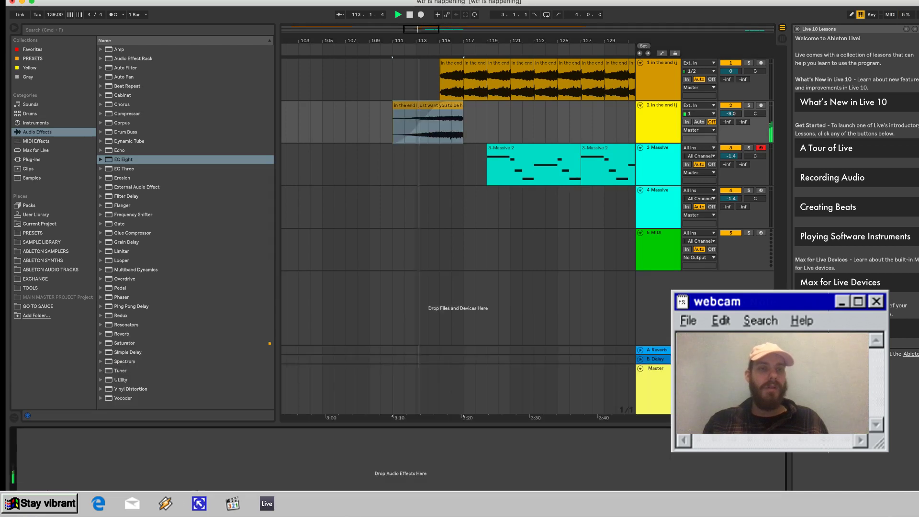
Add a Reverb with Lo Cut enabled to track 2 and move its clip two bars later.
double_click(122, 334)
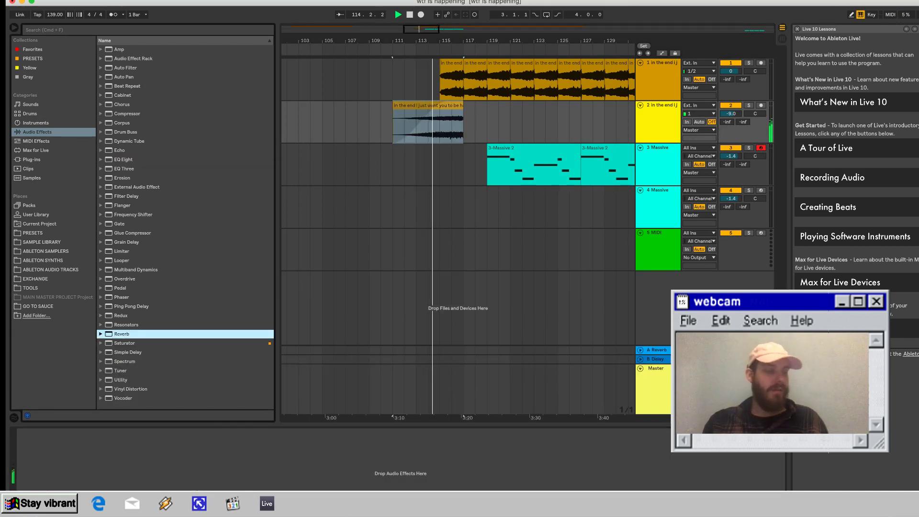
click(238, 504)
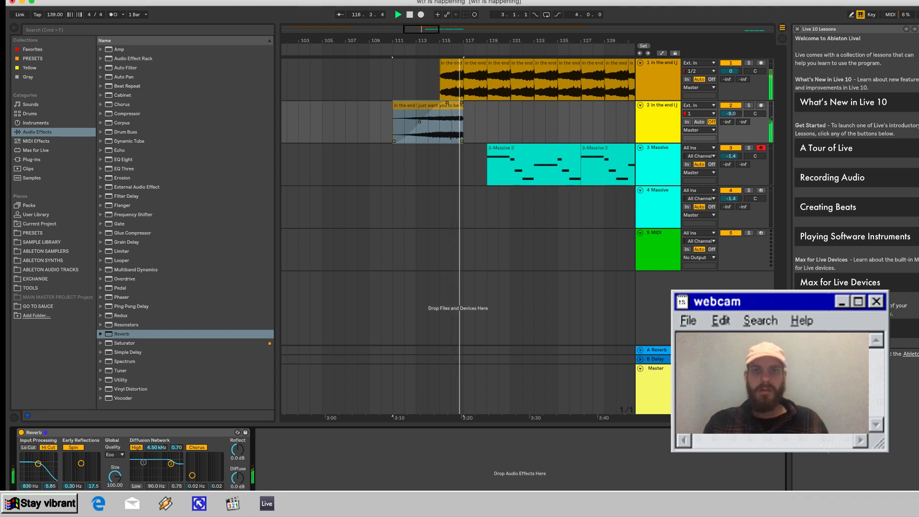
drag(428, 105, 451, 105)
click(28, 447)
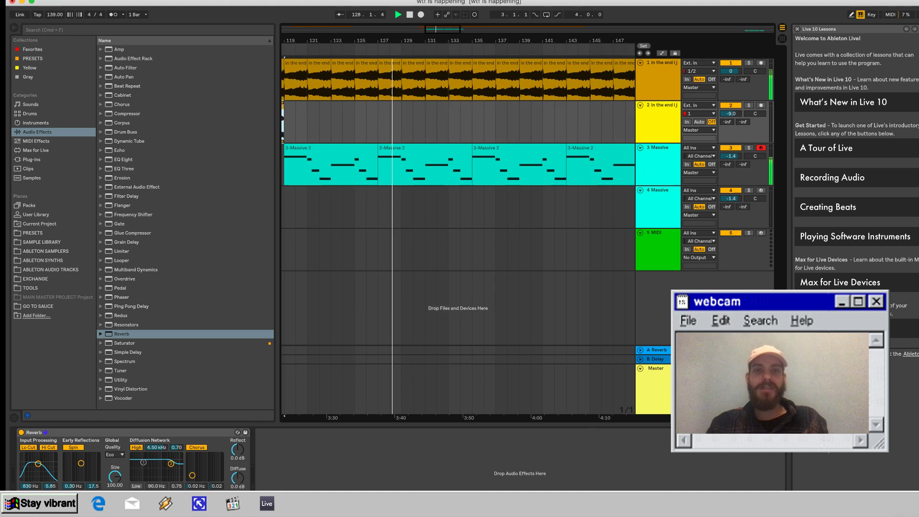
Insert an audio track below 3 Massive with a kick sample at bar 127.
key(super+t)
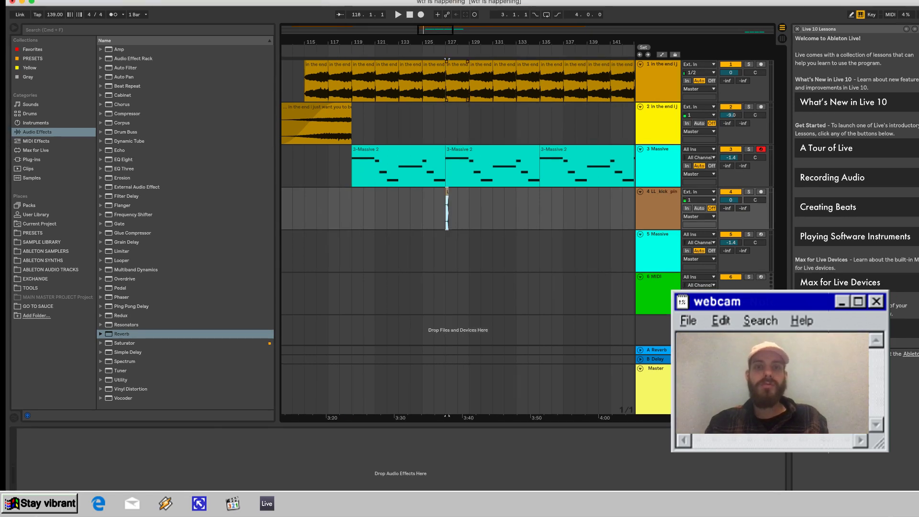
Reverse the kick clip at bar 127 on track 4 and play it back.
key(plus)
key(plus)
key(plus)
key(shift+Tab)
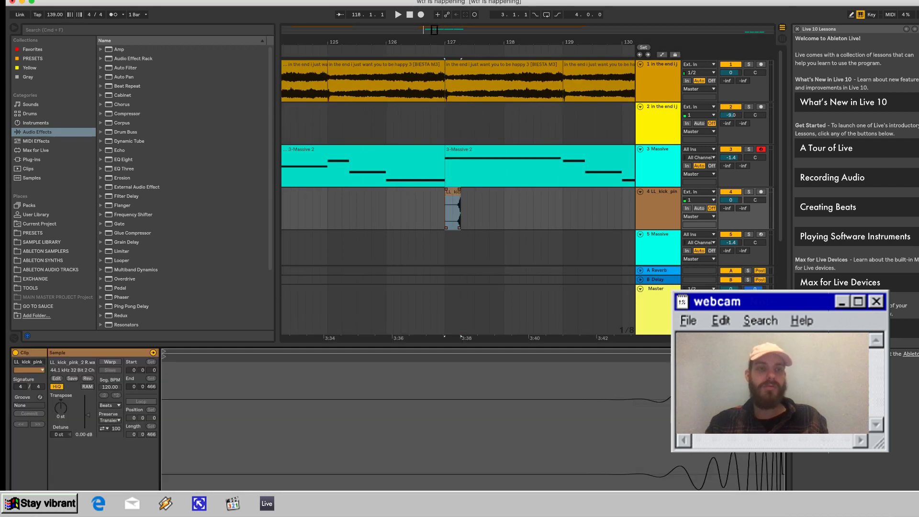
key(r)
key(space)
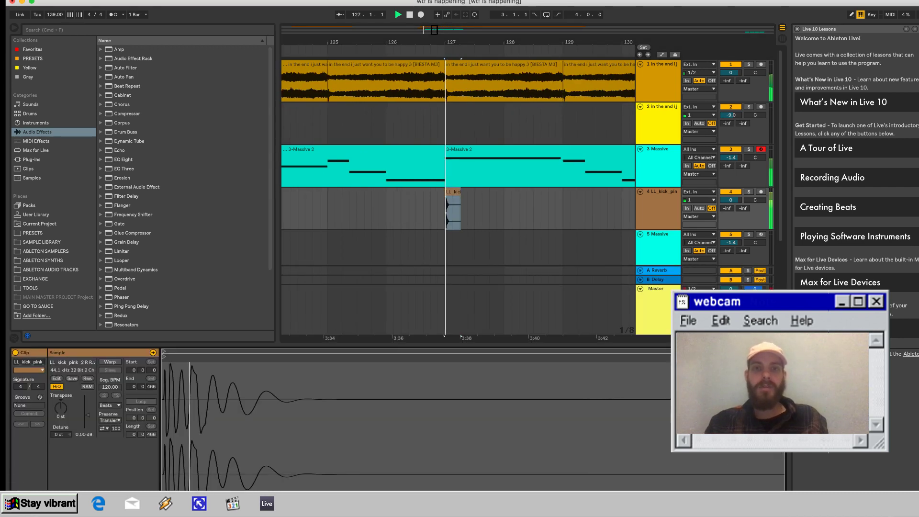
key(space)
key(space)
key(space)
Fade out the kick clip at bar 127 and trim its end to 0.0.71.
click(452, 191)
drag(460, 192, 452, 192)
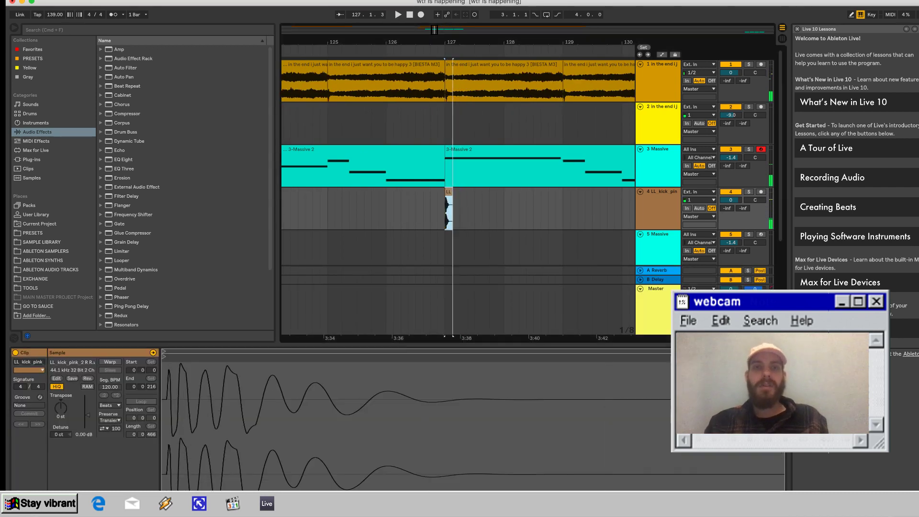
key(space)
scroll(450, 206, up, 5)
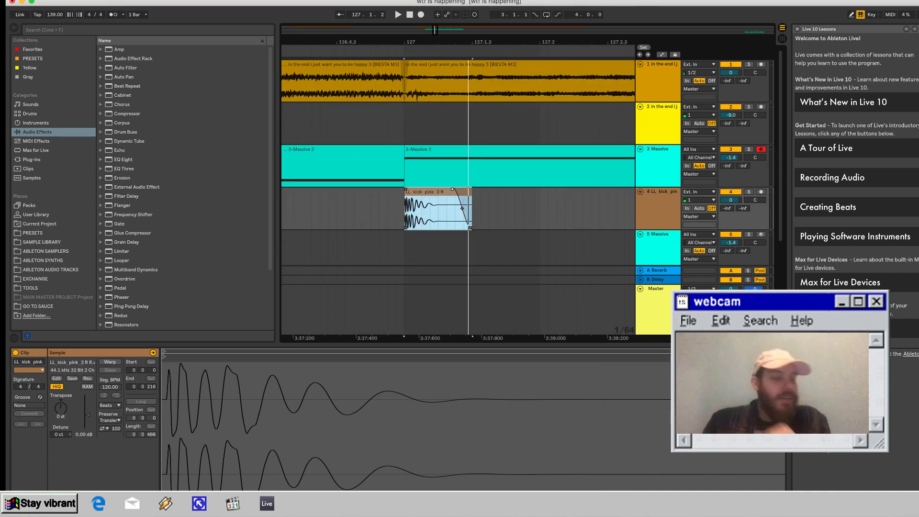
drag(471, 208, 436, 208)
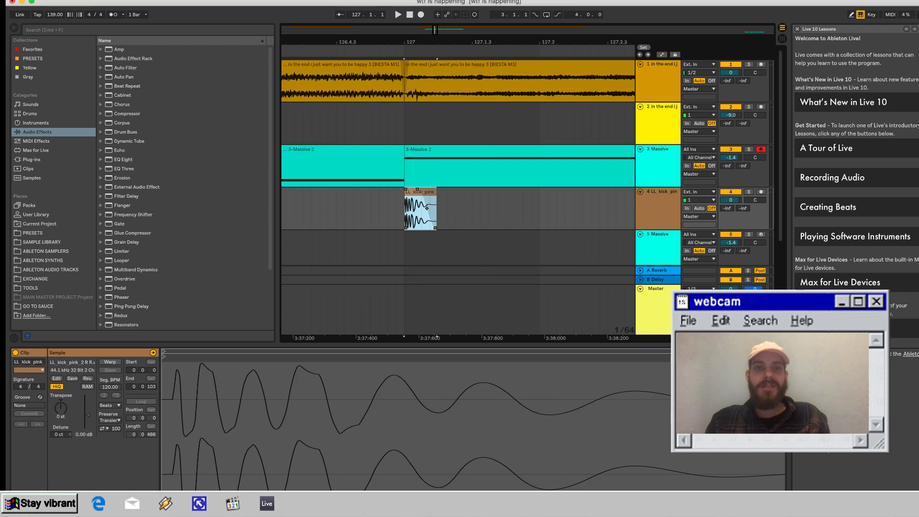
drag(436, 209, 426, 208)
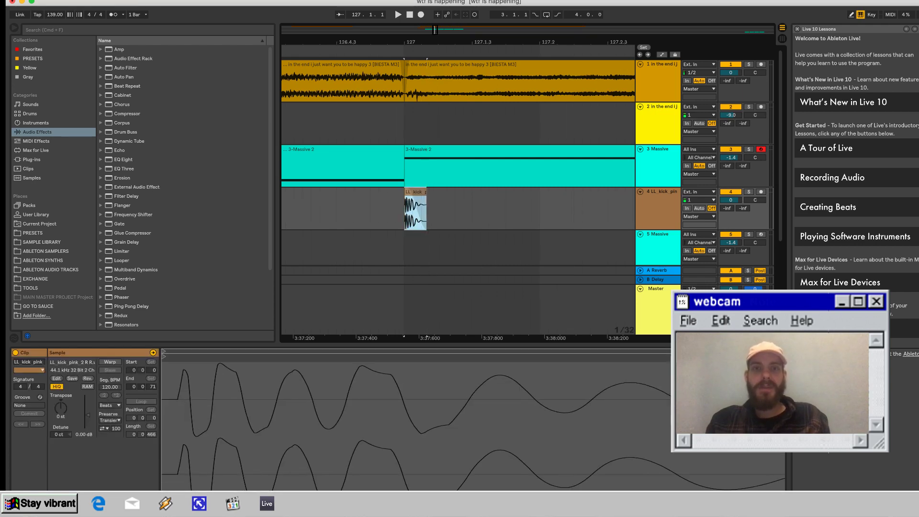
Try repeating the kick clip every half beat from bar 127 while the arrangement plays.
drag(472, 211, 404, 210)
key(space)
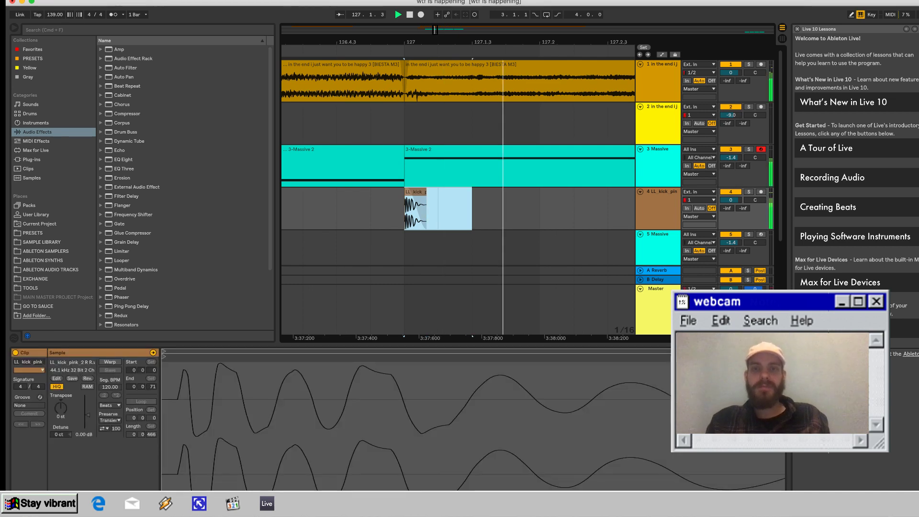
key(super+d)
key(super+d)
key(super+d)
key(super+d)
key(super+d)
key(super+d)
key(super+d)
key(super+d)
key(super+d)
key(super+d)
key(super+d)
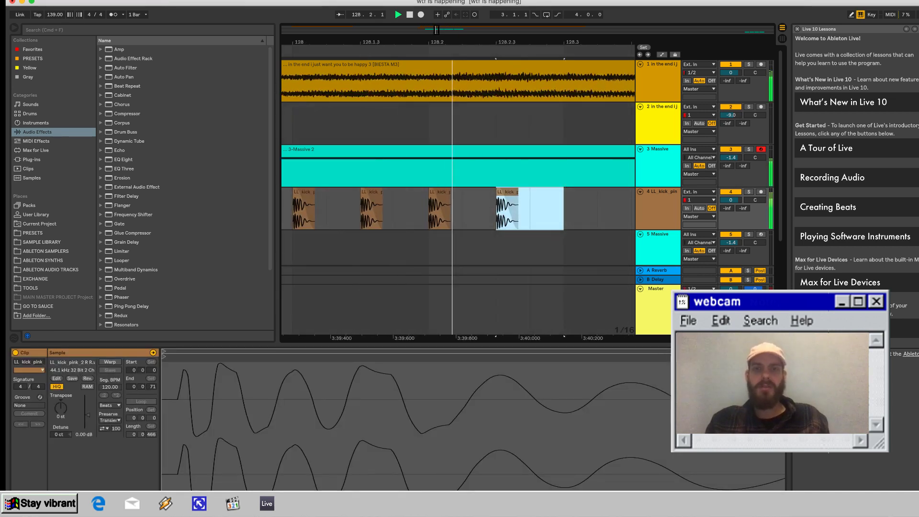
Stop playback and undo the half-beat kick repeats, leaving only the first kick at bar 127.
key(space)
key(super+z)
key(super+z)
scroll(458, 208, left, 10)
scroll(430, 208, left, 5)
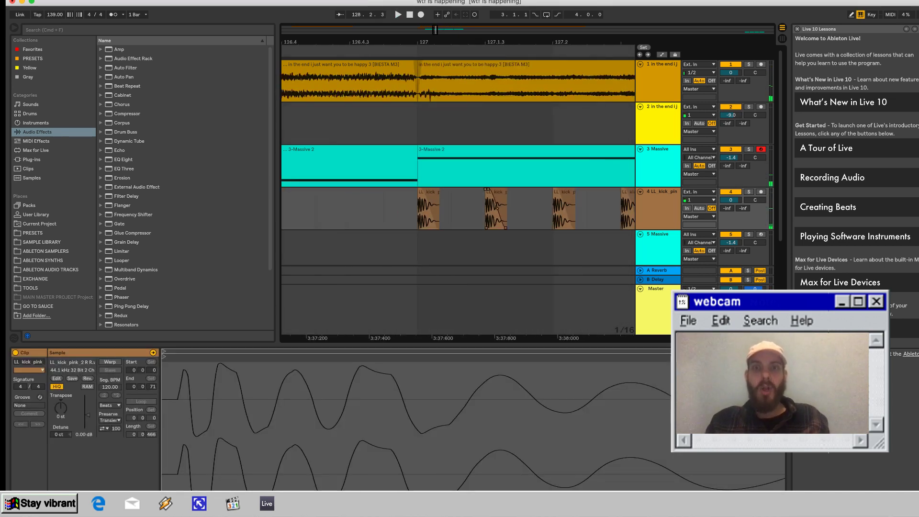
key(super+z)
key(super+z)
key(super+z)
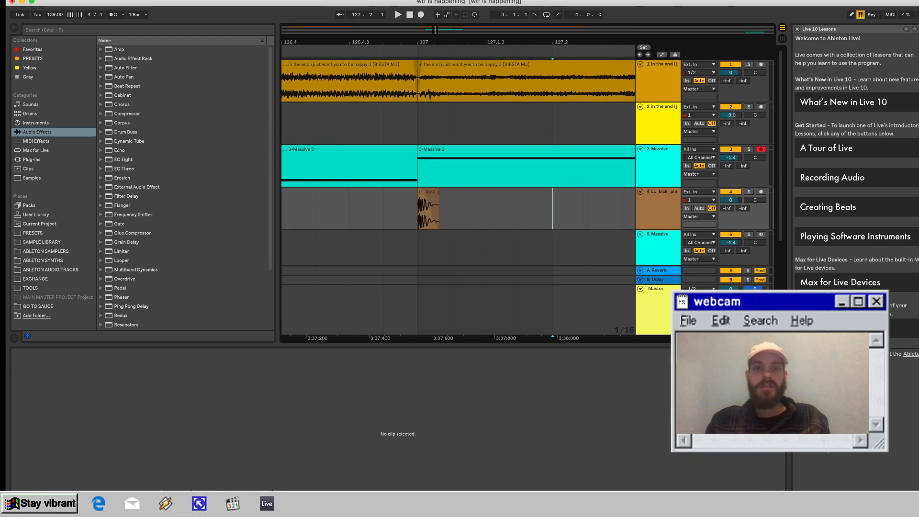
Repeat the kick clip on every beat from bar 127 through 129.4.
key(super+d)
key(super+d)
key(super+d)
key(super+d)
key(super+d)
key(super+d)
key(super+d)
key(super+d)
key(super+d)
key(super+d)
key(super+d)
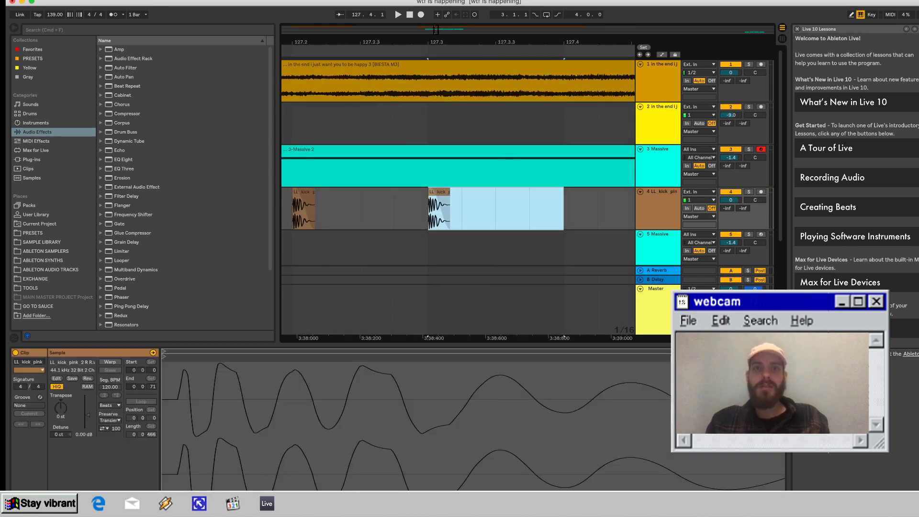
drag(451, 42, 450, 29)
key(super+z)
key(super+z)
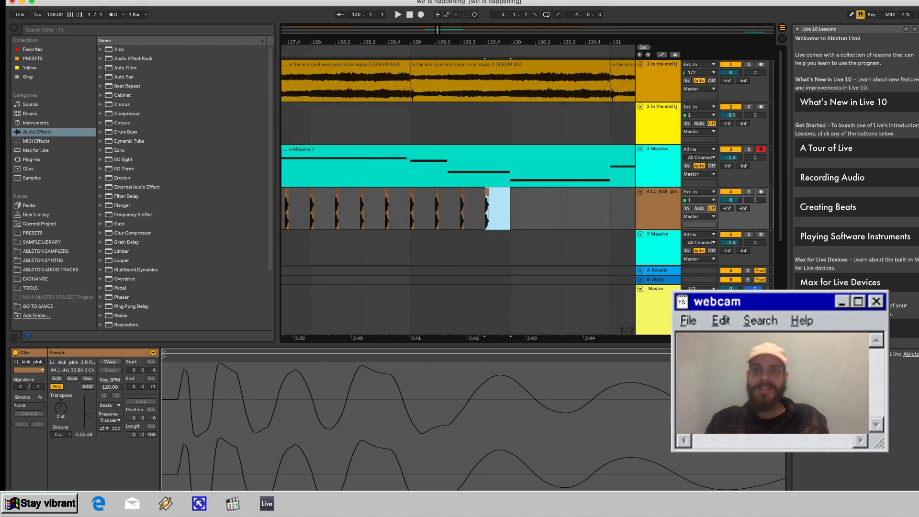
Set the kick track's level to -4.5 dB and copy the kick at 127.2 one sixteenth note earlier.
key(space)
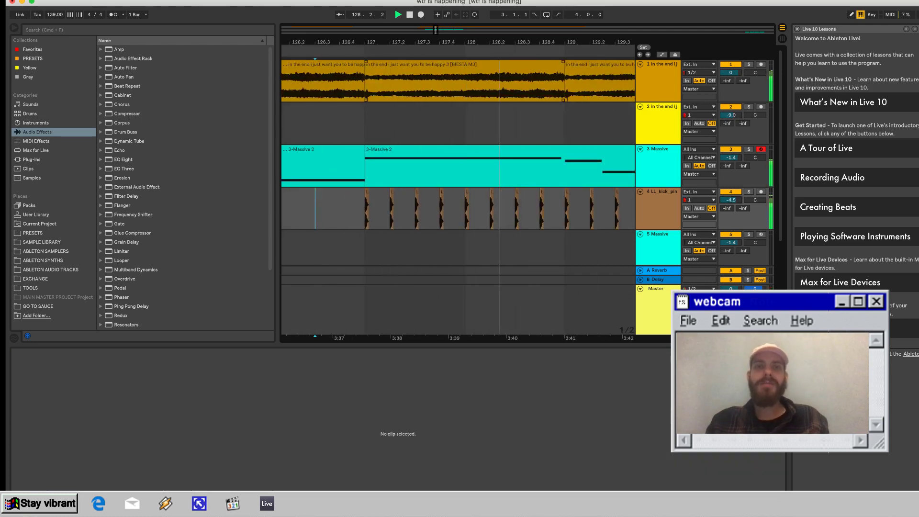
key(space)
scroll(367, 208, up, 5)
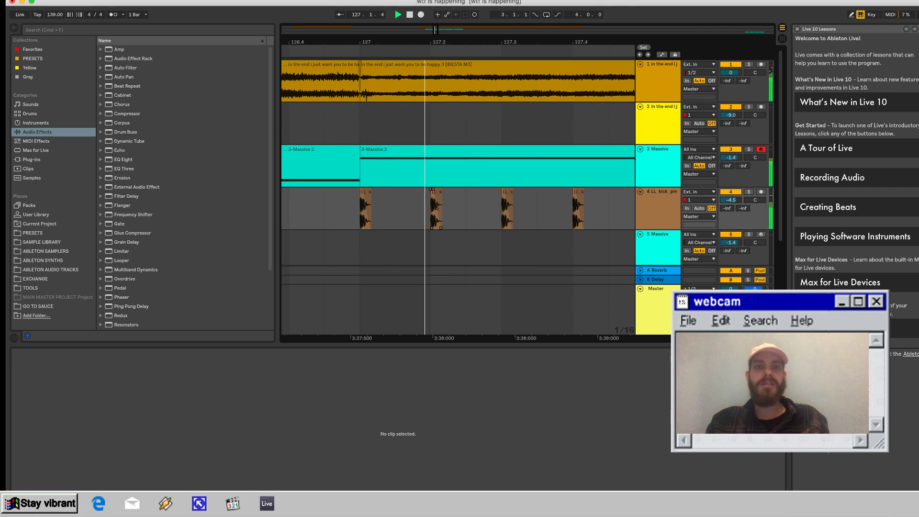
drag(436, 192, 419, 192)
click(342, 209)
key(space)
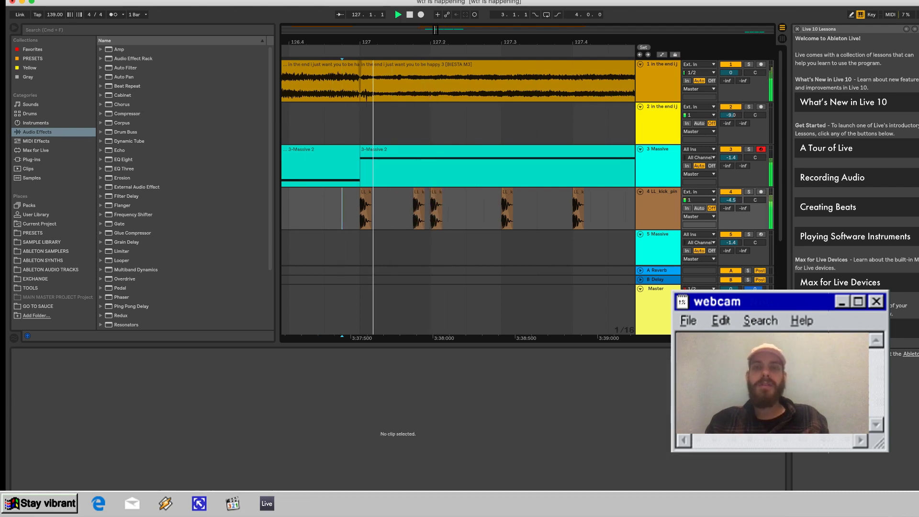
Add an audio track below the kick with the GOORT! sample at bar 127 and play it.
key(super+t)
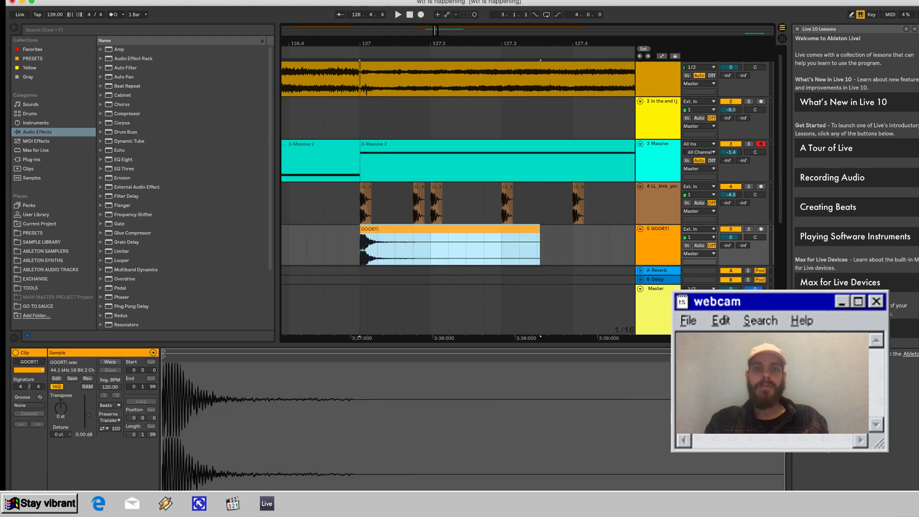
key(space)
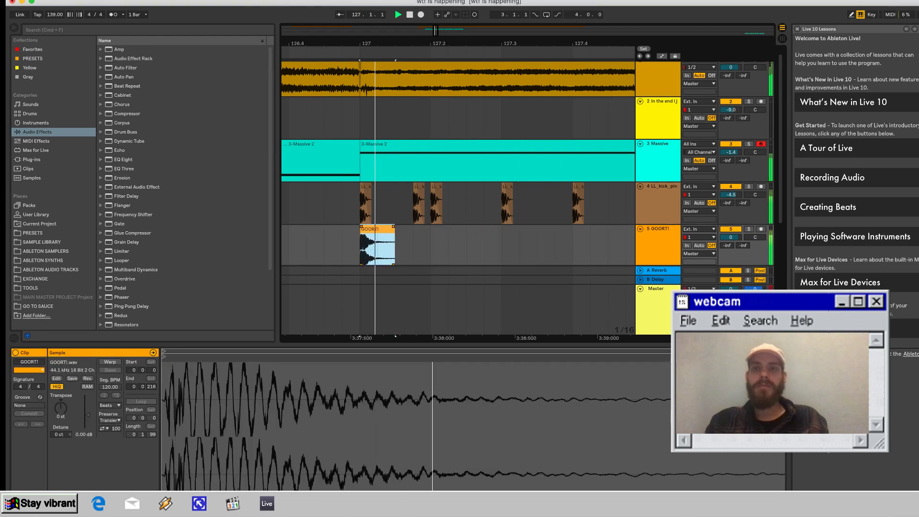
key(space)
Trim the GOORT! clip's end to 0.0.148 and set its track level to -12 dB.
click(324, 244)
key(space)
key(space)
key(space)
mouse_move(395, 228)
mouse_down()
mouse_move(361, 226)
mouse_move(384, 244)
mouse_up()
key(space)
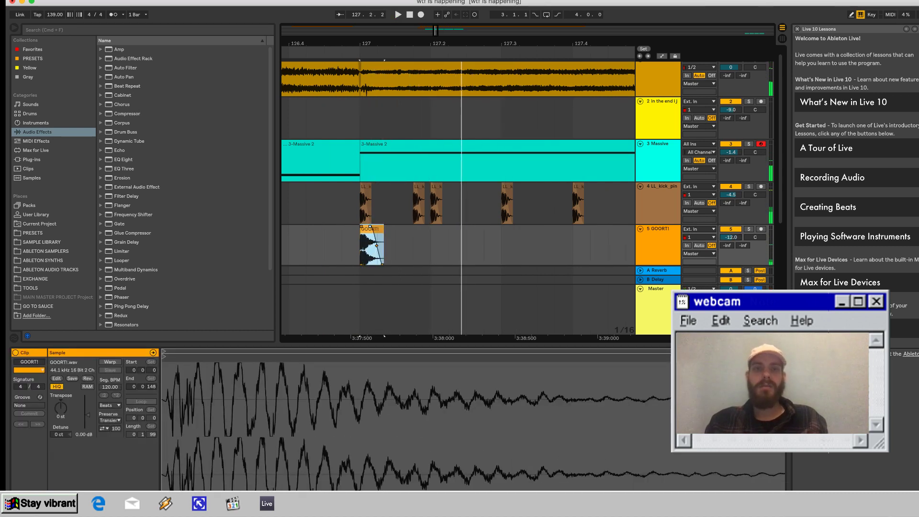
Repeat the GOORT! clip on every beat from bar 127 through 130.2.
key(super+d)
key(super+d)
key(super+d)
key(super+d)
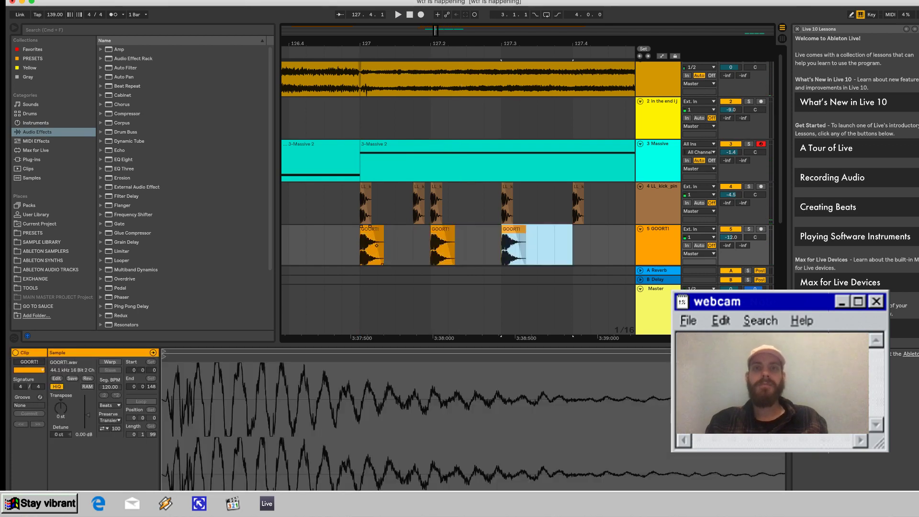
key(super+d)
key(super+d)
key(super+d)
key(super+d)
key(super+d)
key(super+d)
key(super+d)
key(super+d)
key(super+d)
key(minus)
key(minus)
key(minus)
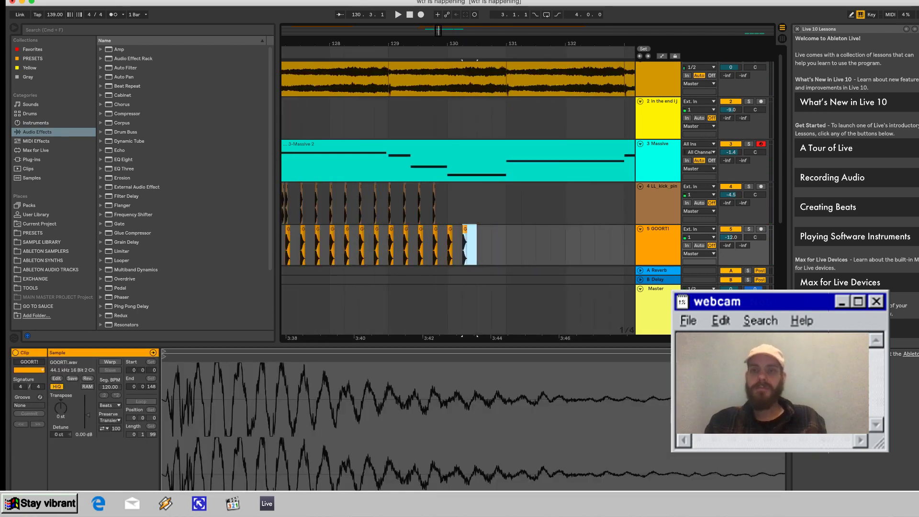
Play the section from bar 127 and lower the GOORT! track to -13.6 dB.
scroll(458, 201, left, 5)
key(space)
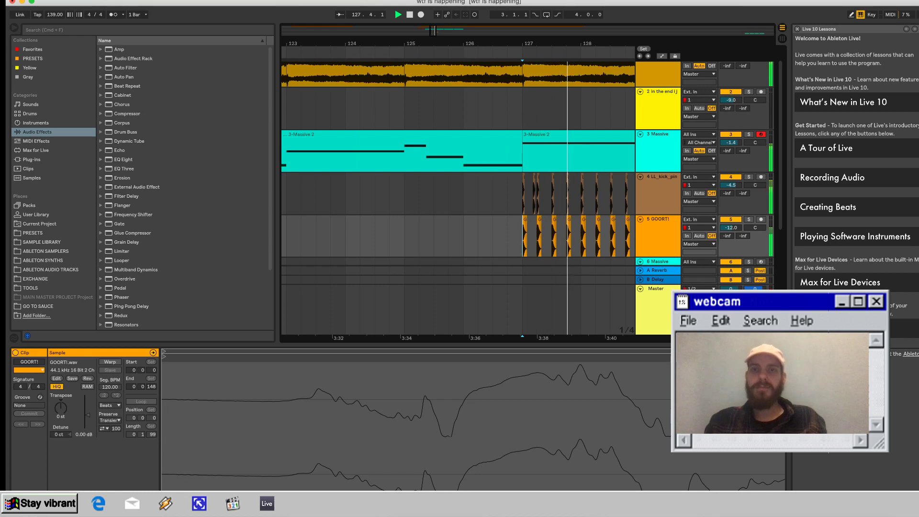
scroll(560, 235, up, 5)
scroll(527, 234, right, 5)
scroll(527, 235, up, 1)
scroll(471, 247, left, 5)
key(space)
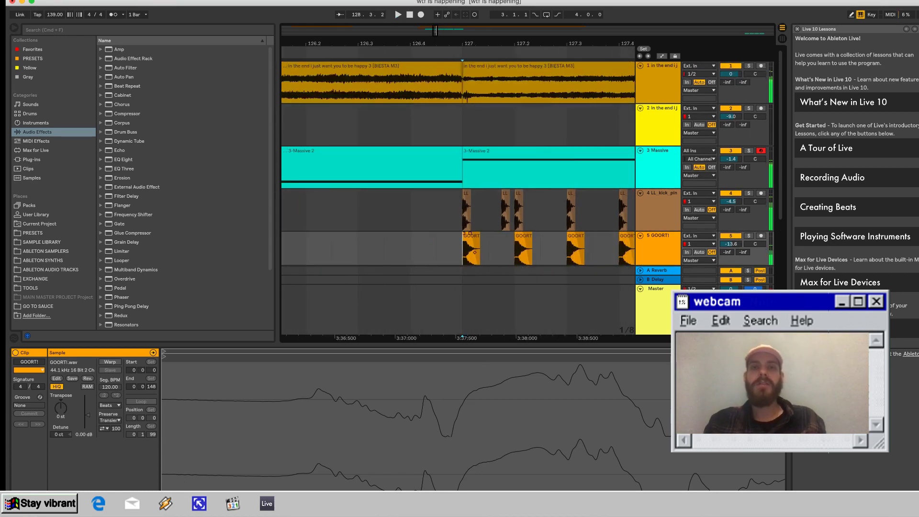
Narrow the grid, copy the kick at 127.2 half a beat later and play from bar 127.
key(super+1)
drag(518, 194, 545, 193)
click(463, 211)
key(space)
scroll(462, 211, right, 3)
key(space)
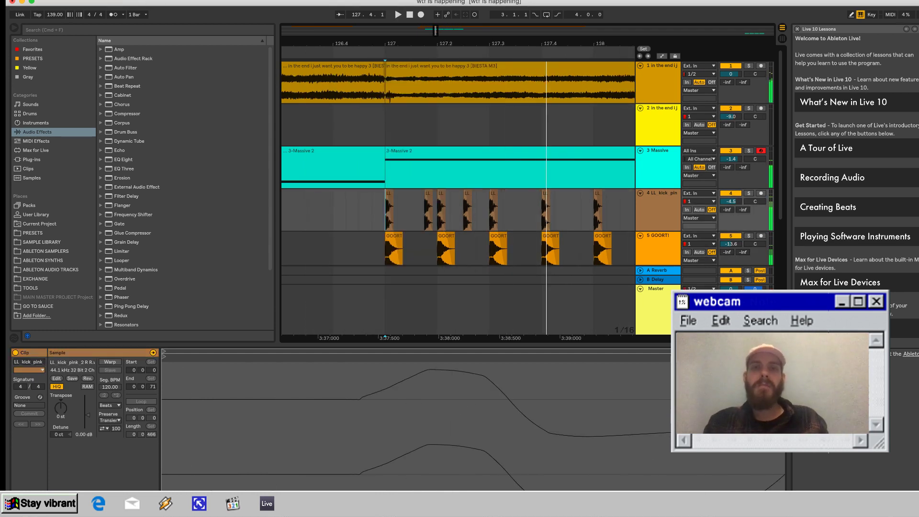
Delete the kick at 127.2 and play the pattern from just before bar 127.
click(359, 211)
key(space)
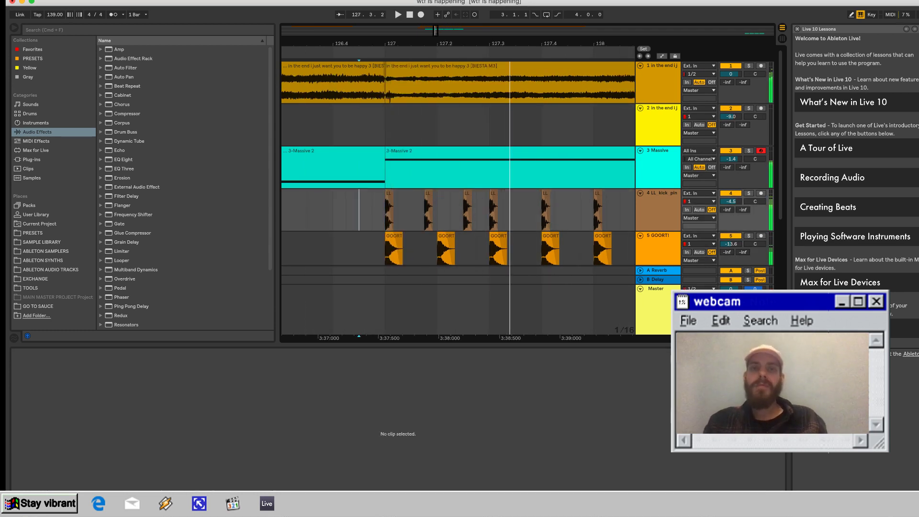
key(space)
scroll(458, 198, right, 2)
scroll(458, 198, down, 1)
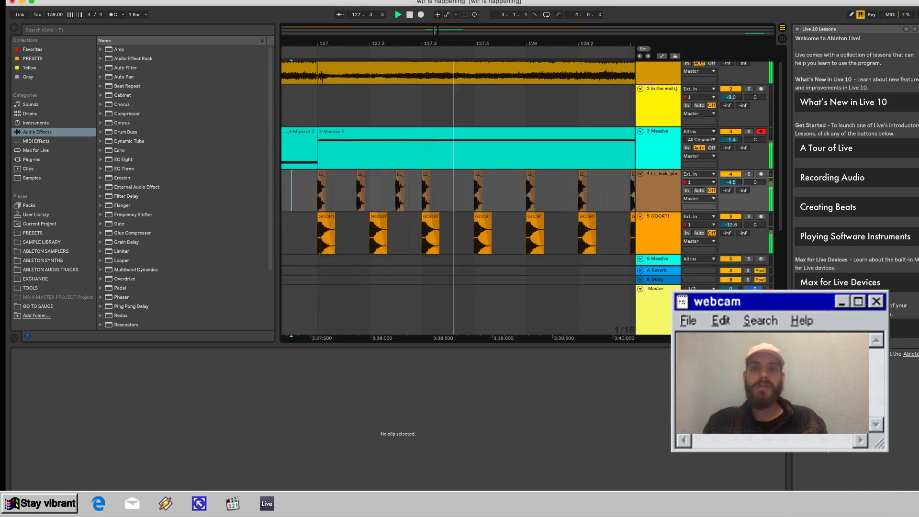
Shift the kicks at 127.3 and 127.4 half a beat later and play the pattern.
drag(425, 174, 504, 174)
click(305, 192)
key(space)
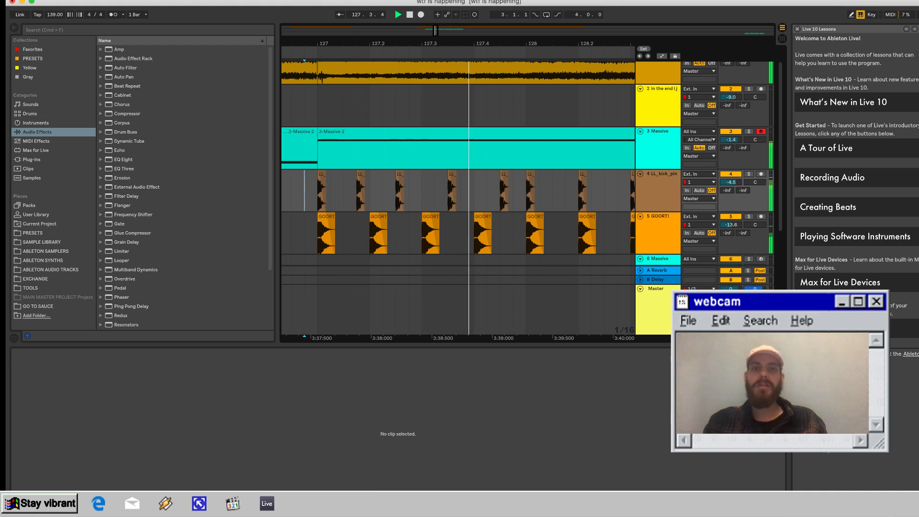
Move the kick at 127.3.3 one sixteenth note later to 127.3.4, checking it with playback.
drag(451, 174, 460, 174)
click(320, 192)
key(space)
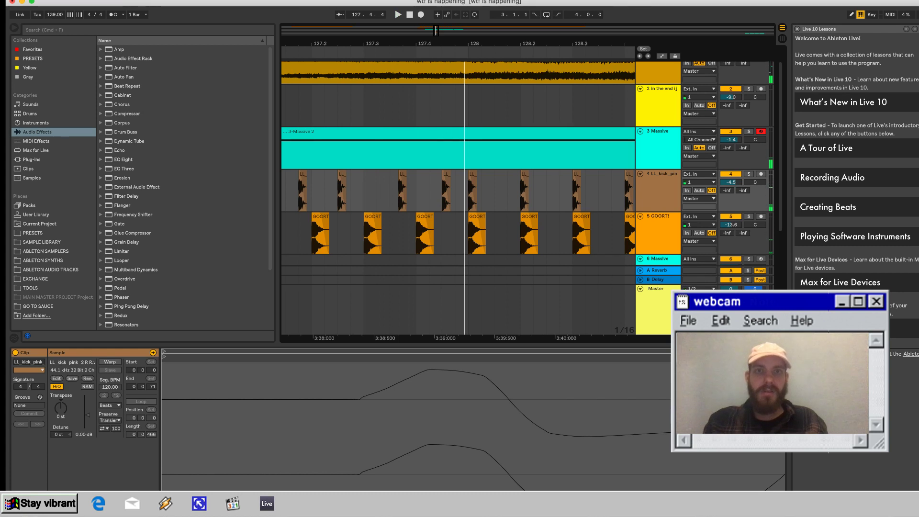
key(plus)
drag(399, 174, 407, 174)
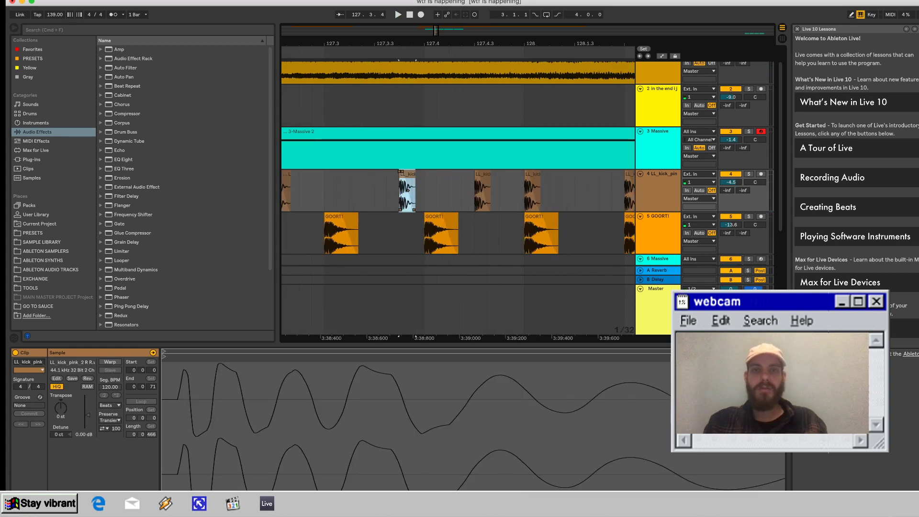
Delete the kicks at 128, 128.2 and 128.3 on track 4.
click(482, 191)
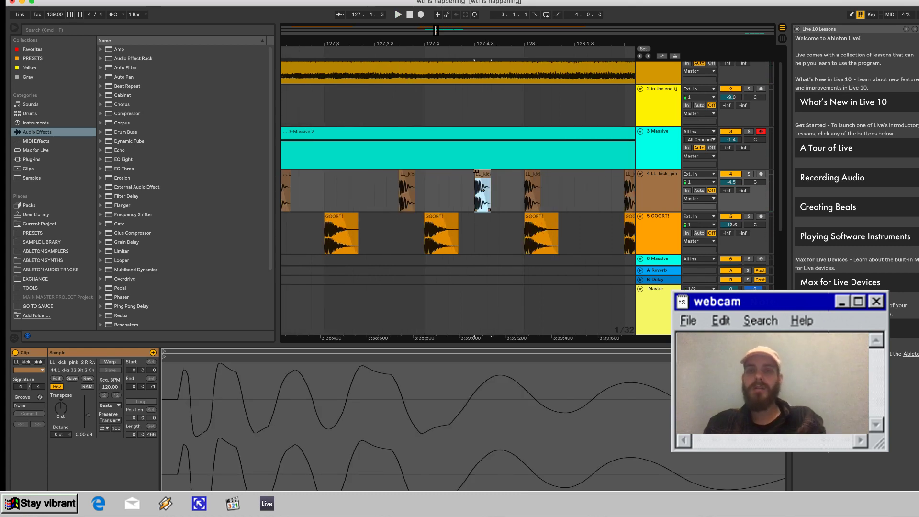
click(531, 175)
key(Delete)
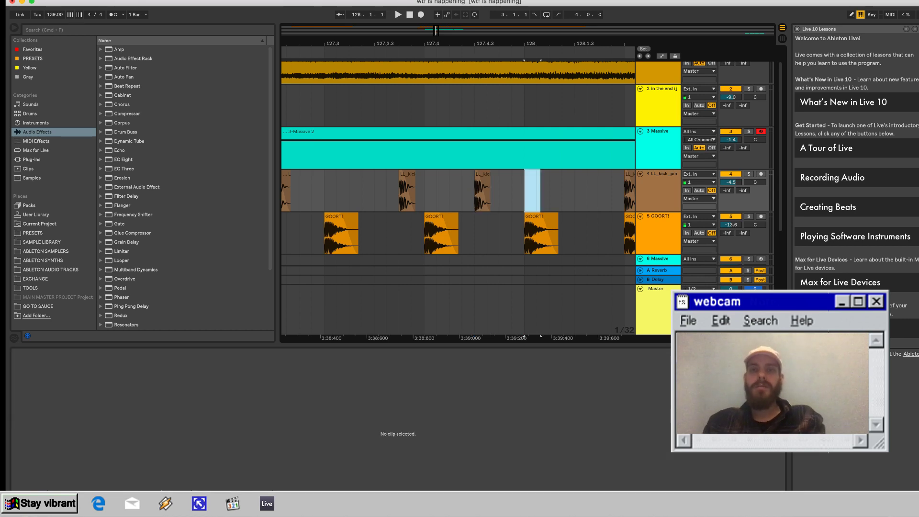
drag(518, 44, 518, 29)
drag(542, 192, 632, 192)
key(Delete)
Play the syncopated kick pattern with the GOORT! hits from just before bar 127.
scroll(458, 191, left, 4)
click(432, 182)
key(space)
scroll(431, 182, right, 3)
scroll(431, 182, right, 3)
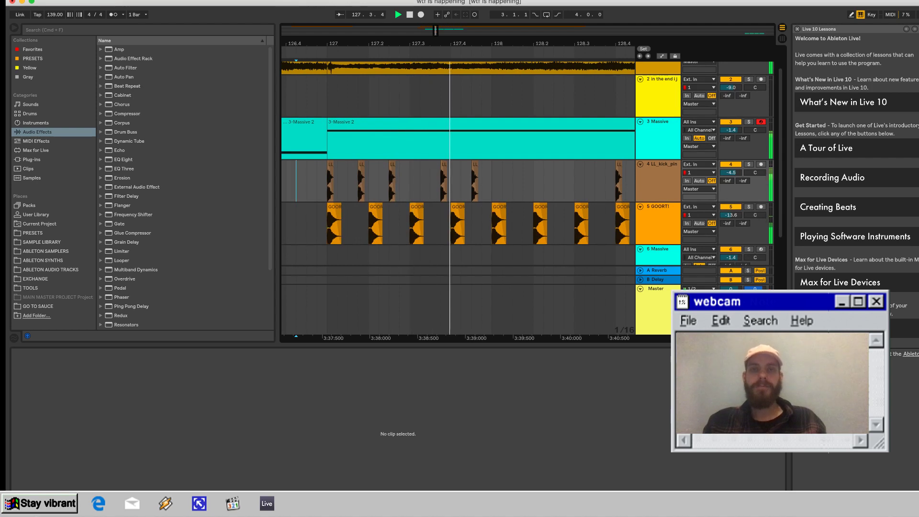
scroll(431, 182, right, 2)
scroll(431, 181, down, 1)
key(space)
scroll(457, 192, left, 2)
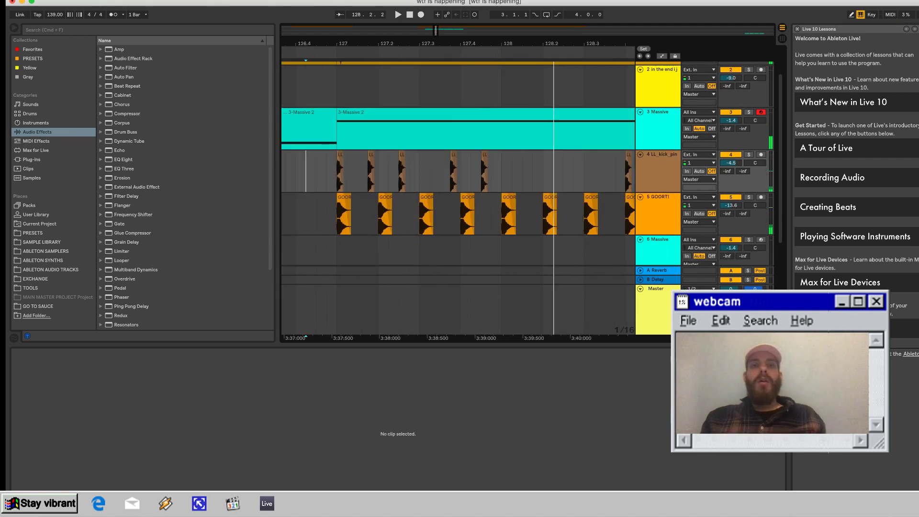
Duplicate the two-beat kick pattern between 127.3 and 128 into the beats that follow.
drag(420, 177, 501, 177)
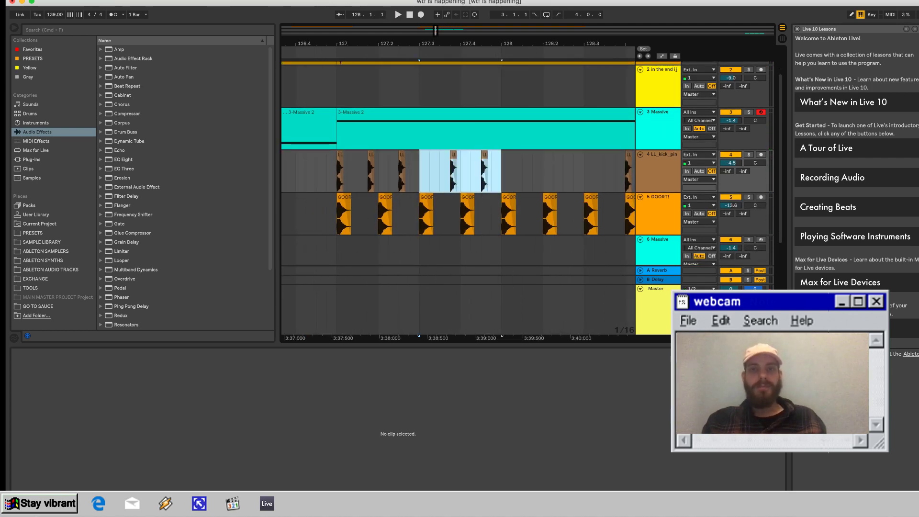
key(super+d)
key(super+d)
key(Left)
Delete the leftover kick clips on track 4 from 128.3 up to bar 130.
drag(512, 172, 616, 173)
key(Delete)
key(minus)
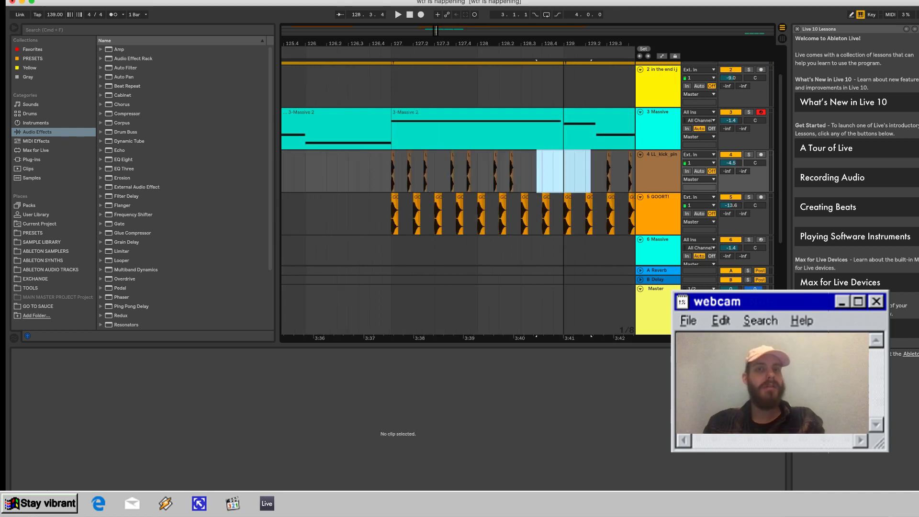
key(minus)
scroll(504, 172, right, 3)
drag(505, 172, 571, 172)
key(Delete)
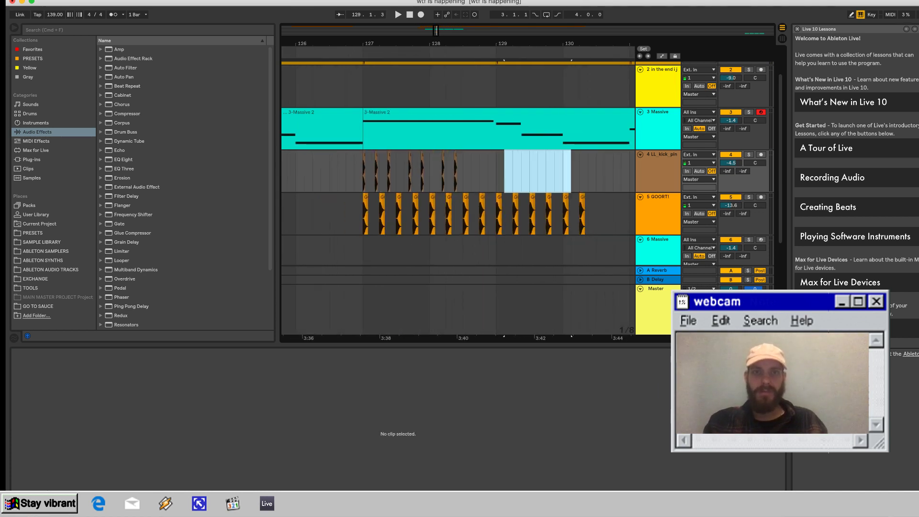
Duplicate the kick pattern between 128 and 128.3 on track 4 into the beats leading up to bar 129.
key(space)
key(plus)
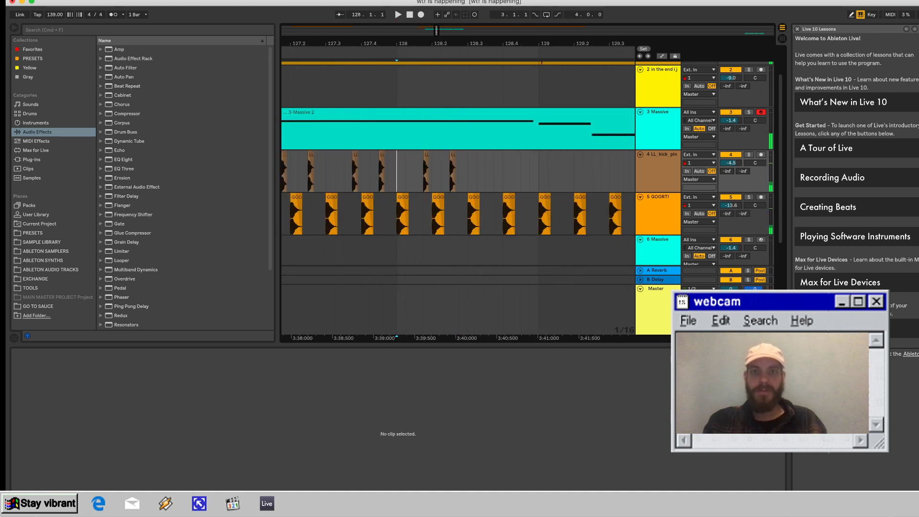
drag(397, 172, 476, 172)
key(super+d)
scroll(458, 173, left, 5)
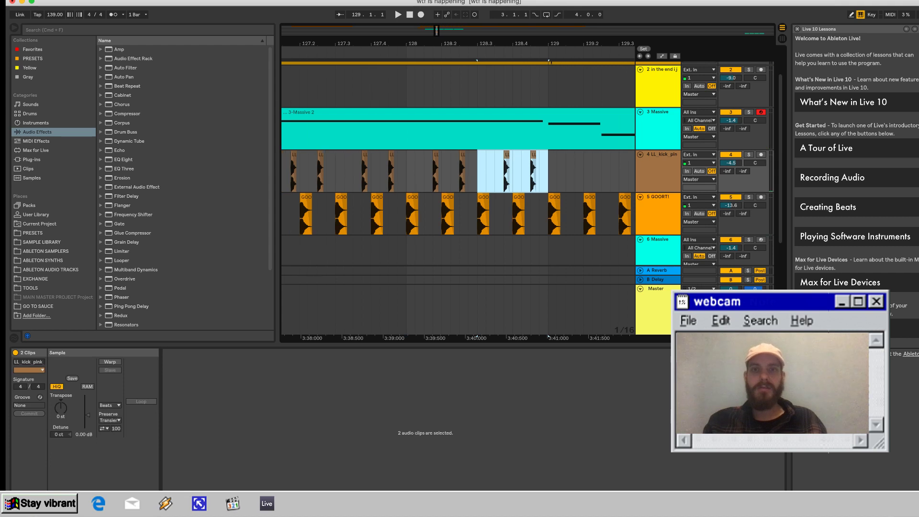
Repeat the two-bar kick pattern from bar 127 until bar 135, and duplicate the GOORT! hits below it through to about bar 134.
scroll(457, 173, right, 2)
shift+click(448, 172)
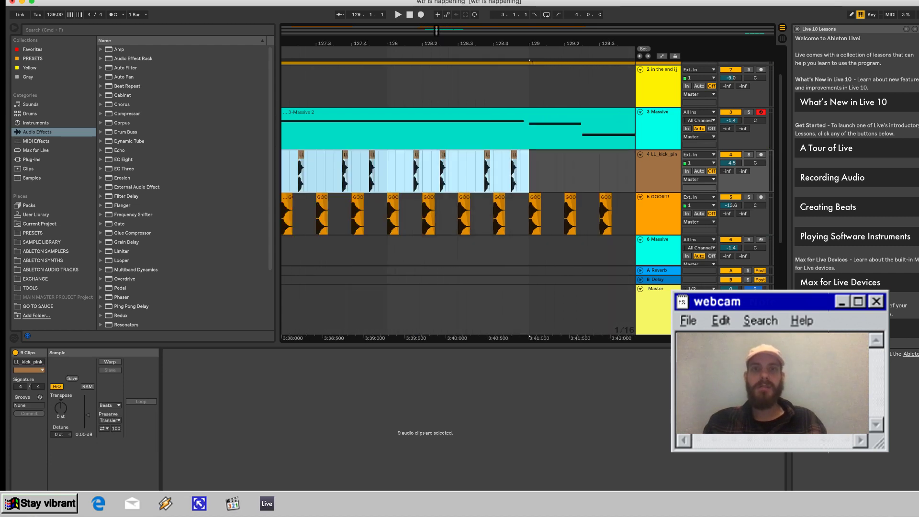
key(ctrl+d)
drag(483, 44, 482, 10)
key(super+d)
key(super+d)
drag(428, 215, 481, 215)
key(ctrl+d)
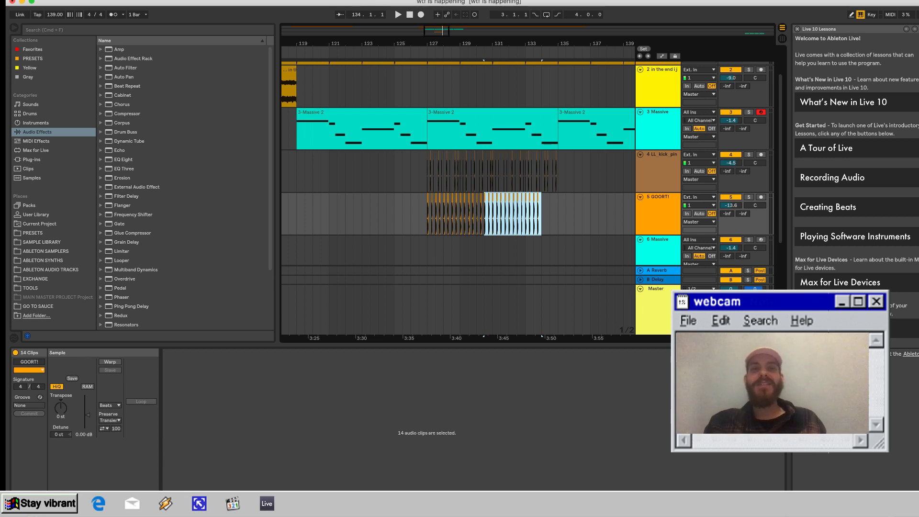
Copy the vocal loop clip at bar 115 on track 1 and paste it at 105.3 on the same track.
click(411, 216)
scroll(411, 215, up, 3)
scroll(411, 215, left, 5)
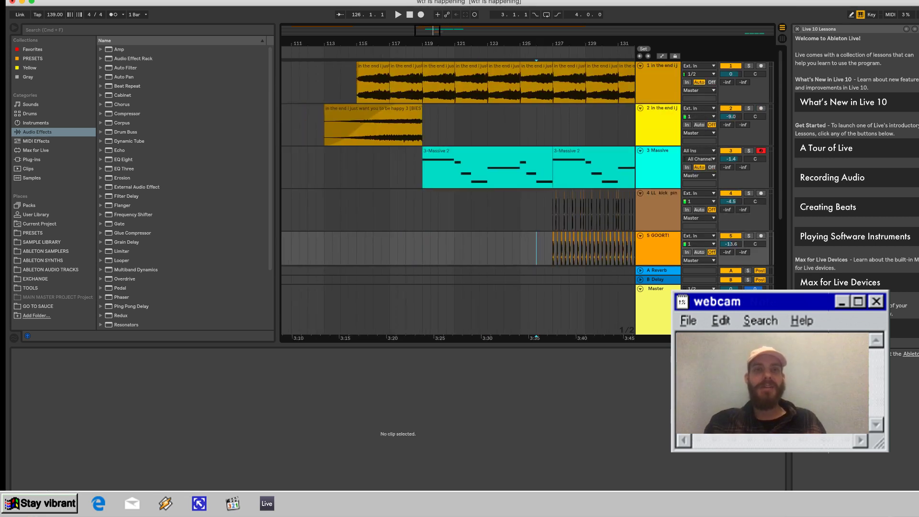
click(372, 65)
scroll(372, 72, left, 5)
click(341, 81)
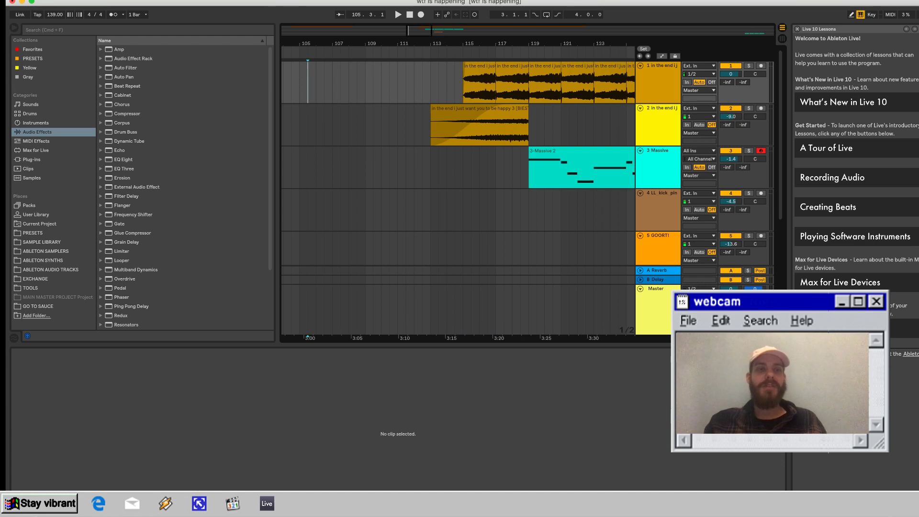
key(super+v)
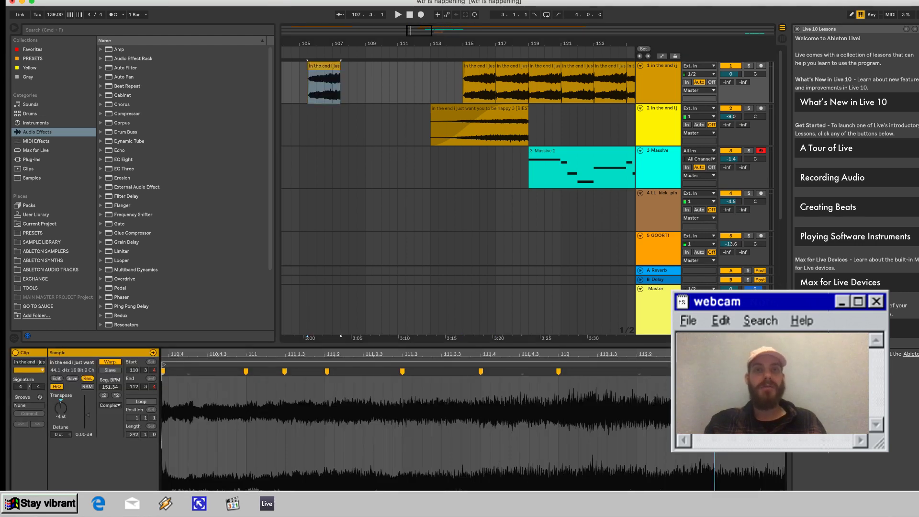
Toggle reverse on the pasted vocal clip and extend its start back to 103.3.
key(r)
scroll(431, 143, left, 4)
mouse_move(424, 82)
mouse_down()
mouse_move(373, 81)
mouse_move(416, 81)
mouse_up()
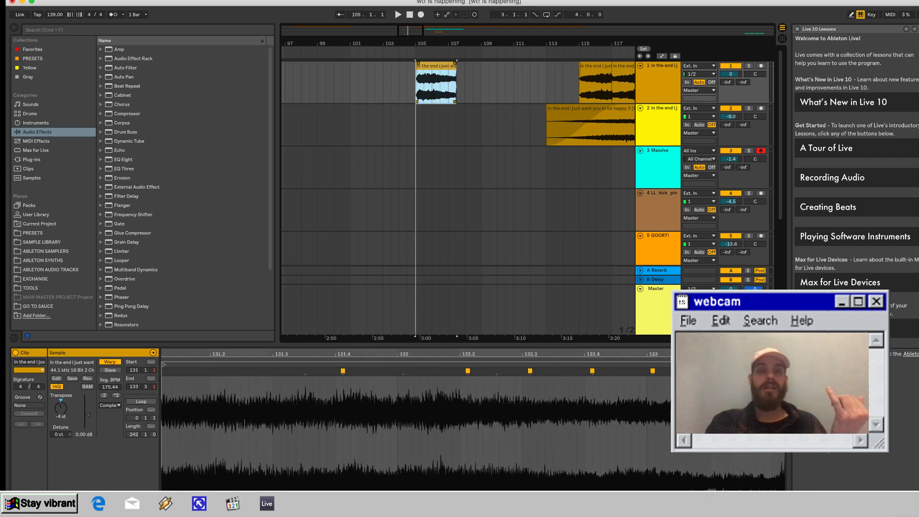
drag(415, 82, 390, 81)
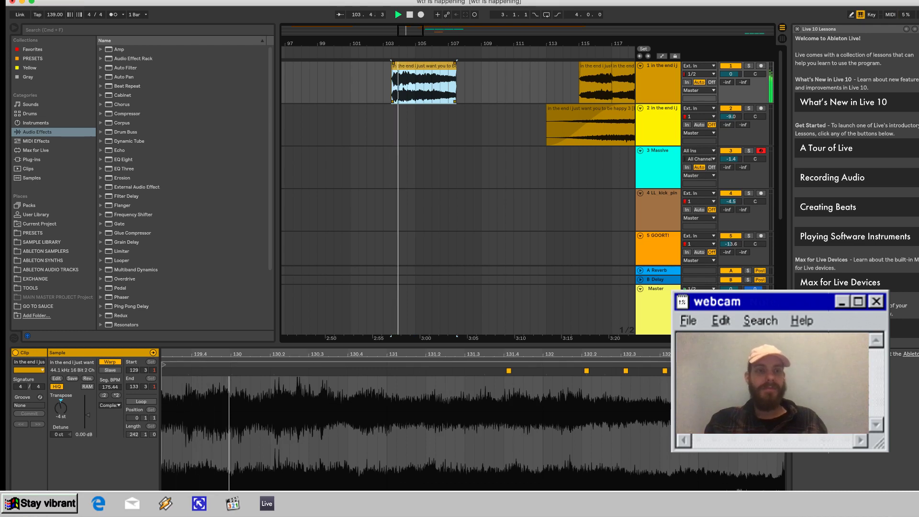
click(103, 395)
key(space)
key(super+z)
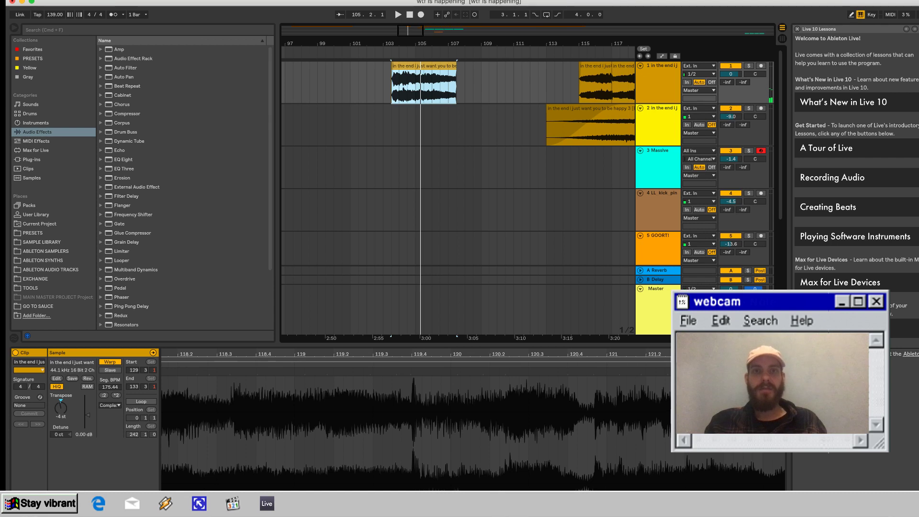
Turn off warping on the pasted vocal clip and play it.
click(109, 361)
key(space)
key(space)
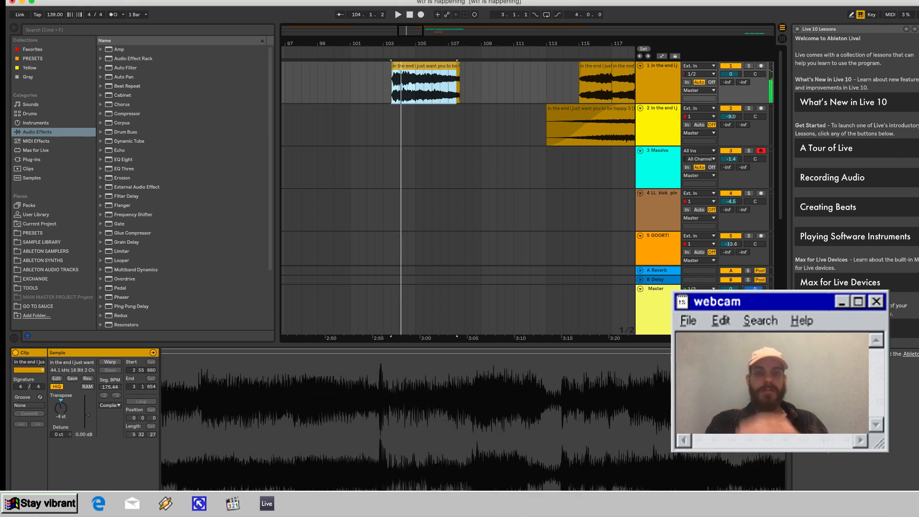
click(110, 361)
Reset the pasted vocal clip's transpose to 0 st and extend its end to just before bar 111 while playing it.
double_click(61, 408)
key(space)
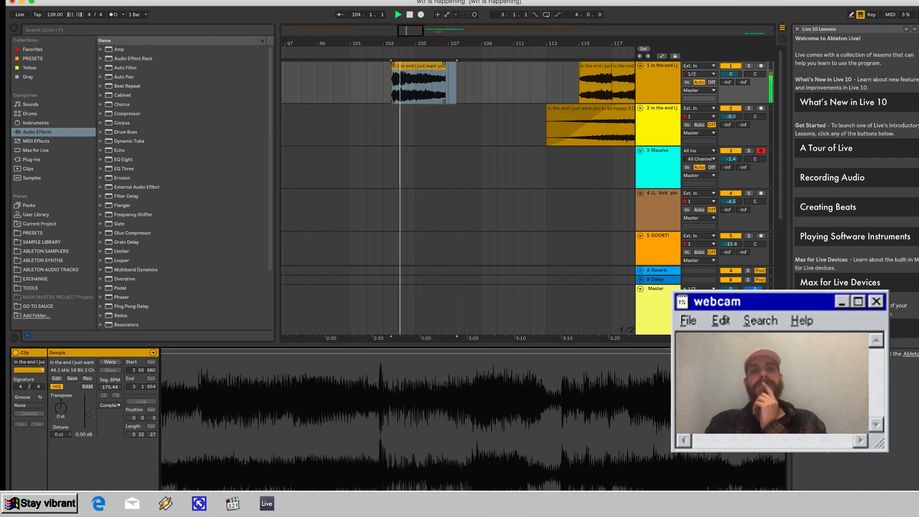
drag(445, 66, 487, 66)
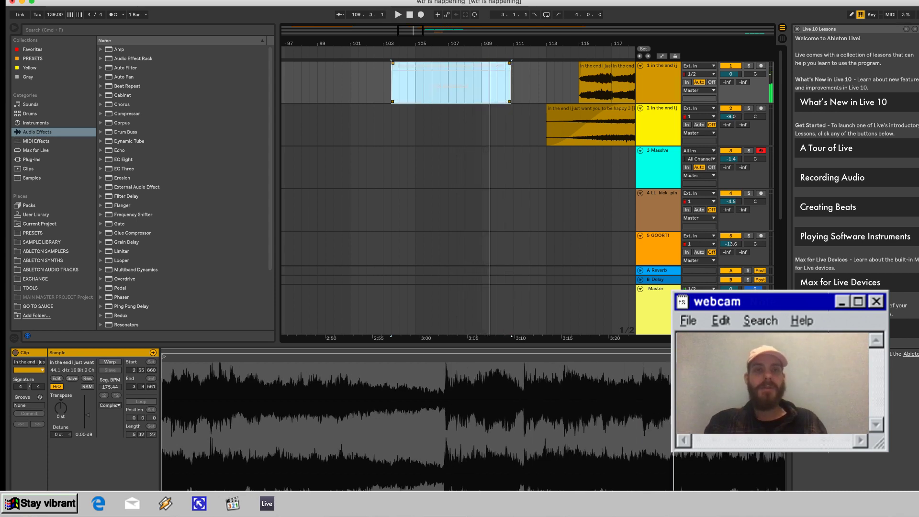
key(space)
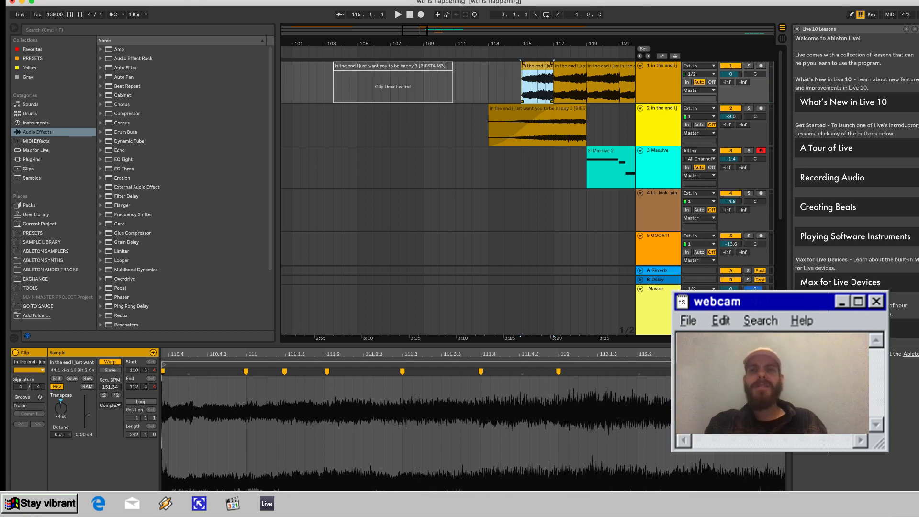
Play the arrangement from the vocal loop at bar 115 and insert a new audio track below the kick track.
key(space)
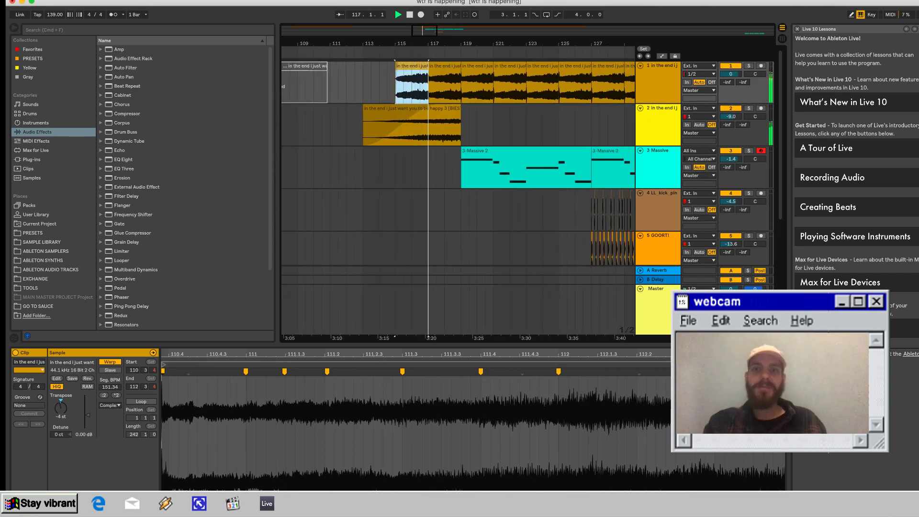
double_click(658, 151)
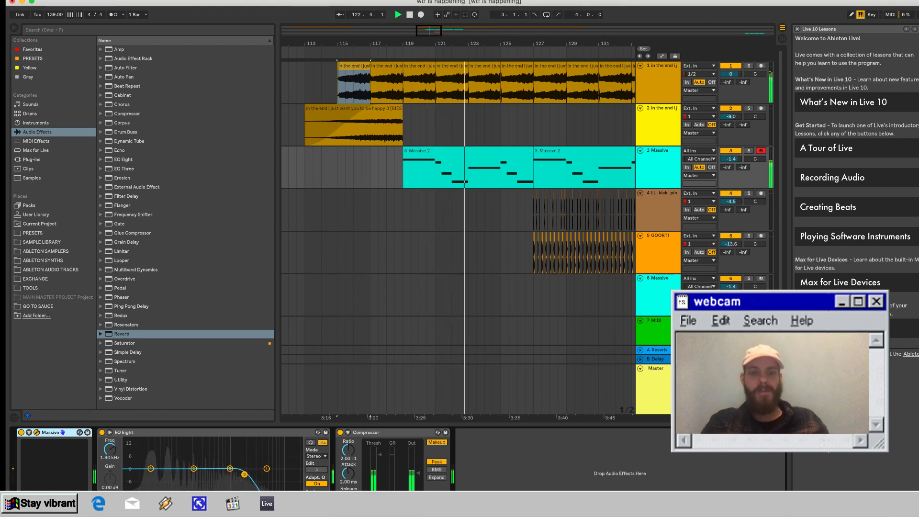
click(660, 193)
key(super+t)
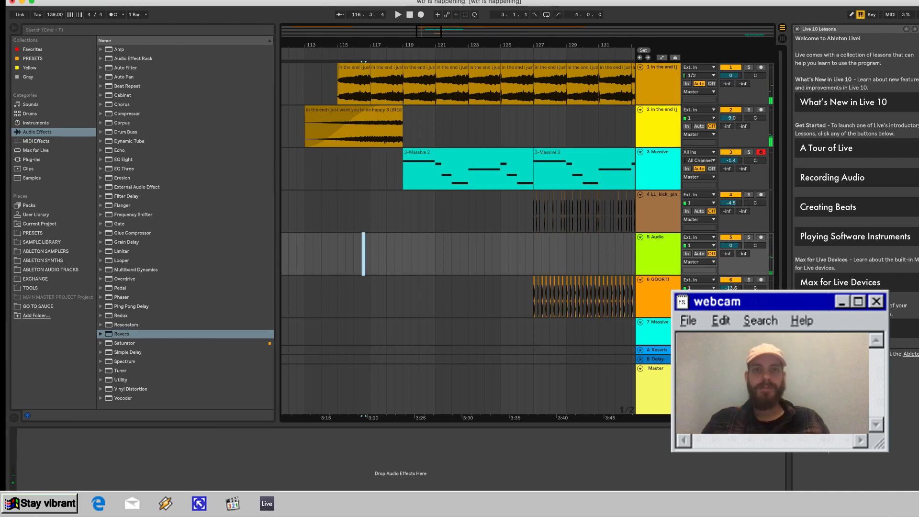
Place the Clap ZeroCash 6 sample at bar 119 on the new track 5 and set its transpose to 3 st.
key(space)
scroll(405, 254, up, 5)
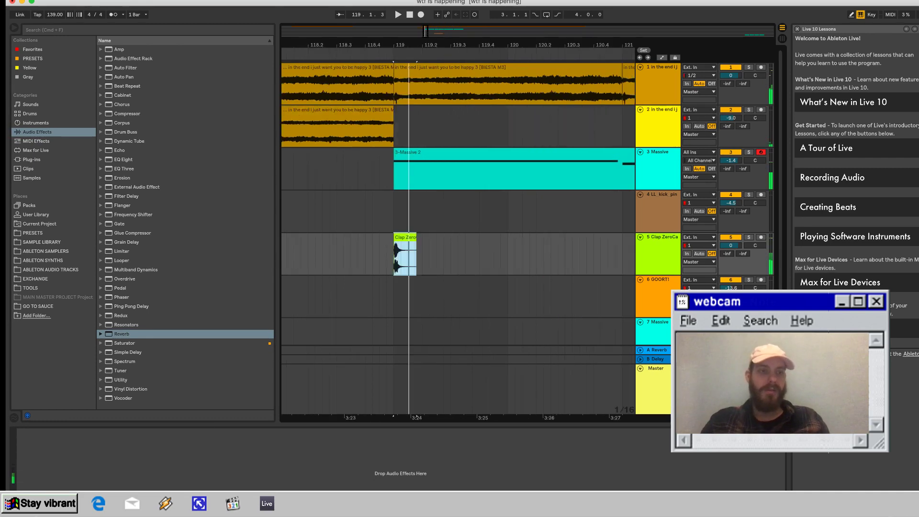
double_click(404, 237)
key(space)
drag(61, 408, 60, 404)
key(space)
key(space)
key(space)
key(space)
key(space)
Repeat the one-beat clap on track 5 on every beat from bar 119 up to 122.3.
drag(422, 246, 395, 246)
key(super+d)
key(super+d)
key(super+d)
key(super+d)
key(super+d)
key(super+d)
key(super+d)
key(super+d)
key(super+d)
key(super+d)
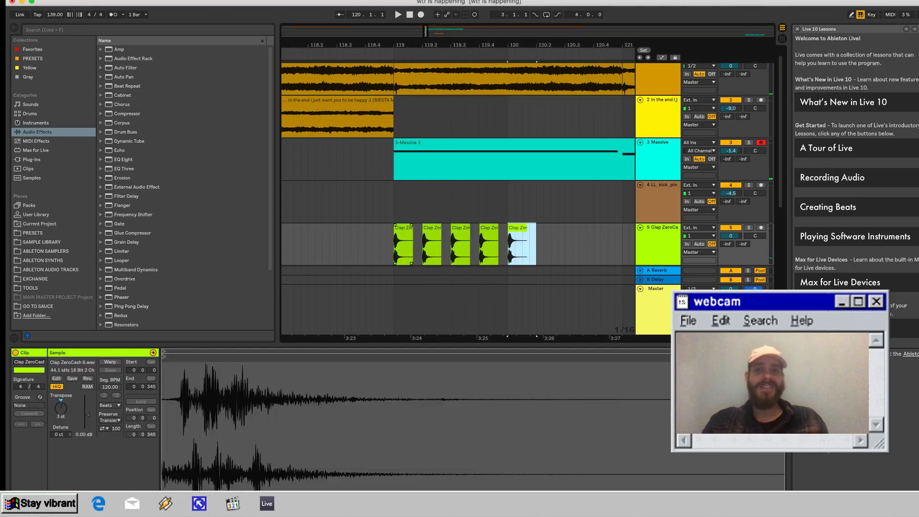
Play the claps from just before bar 119 and lower the volume of track 5 to -10.3.
scroll(401, 246, left, 4)
scroll(402, 247, down, 1)
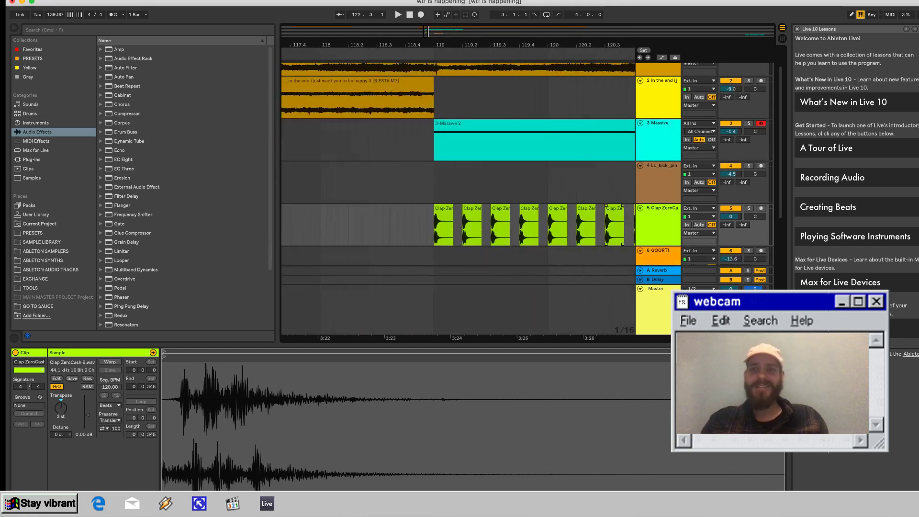
click(390, 255)
click(419, 232)
key(space)
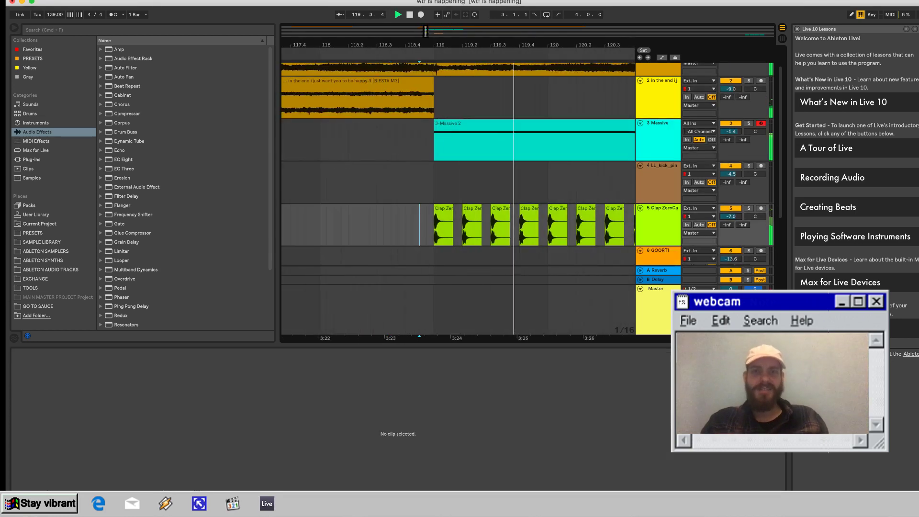
scroll(421, 225, right, 4)
scroll(421, 225, down, 1)
drag(730, 187, 730, 199)
scroll(456, 191, down, 1)
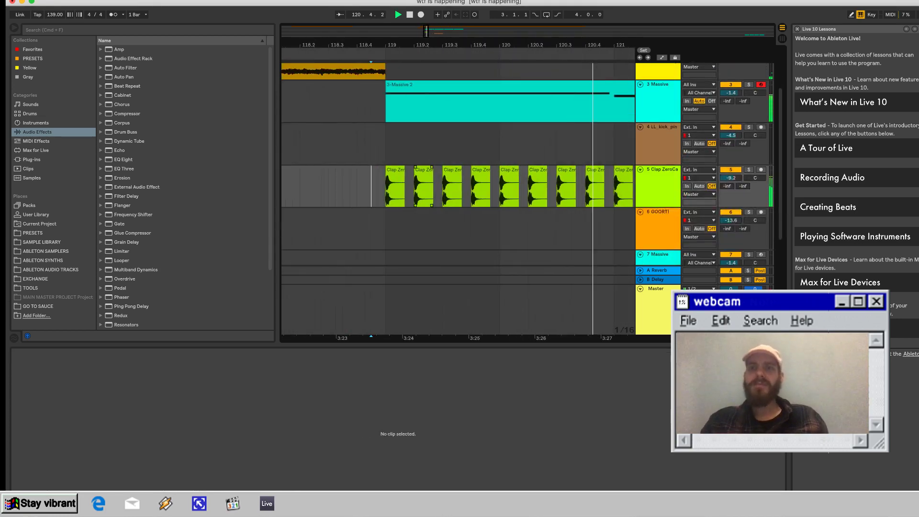
drag(730, 178, 730, 180)
scroll(458, 198, right, 4)
scroll(458, 199, up, 1)
key(space)
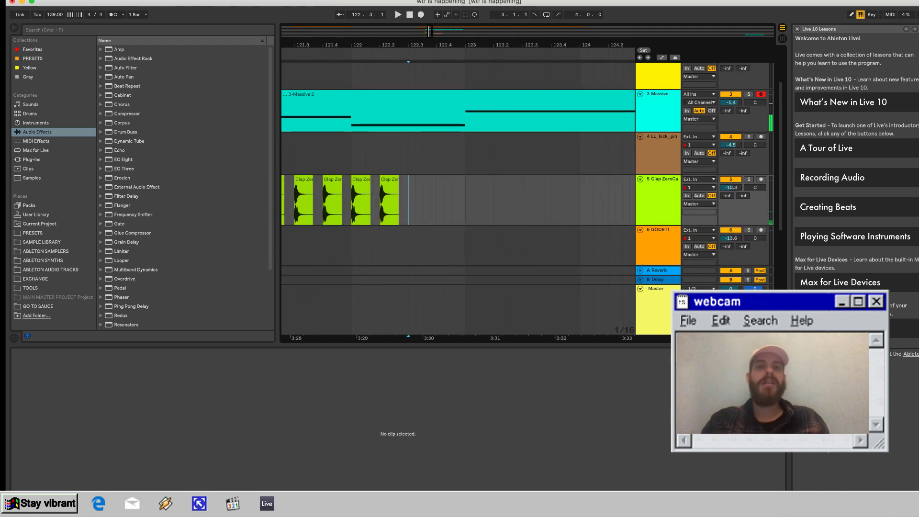
Duplicate the last one-beat clap on track 5 twice to fill the beats up to bar 123.
drag(408, 201, 373, 201)
key(super+d)
key(super+d)
scroll(450, 200, left, 8)
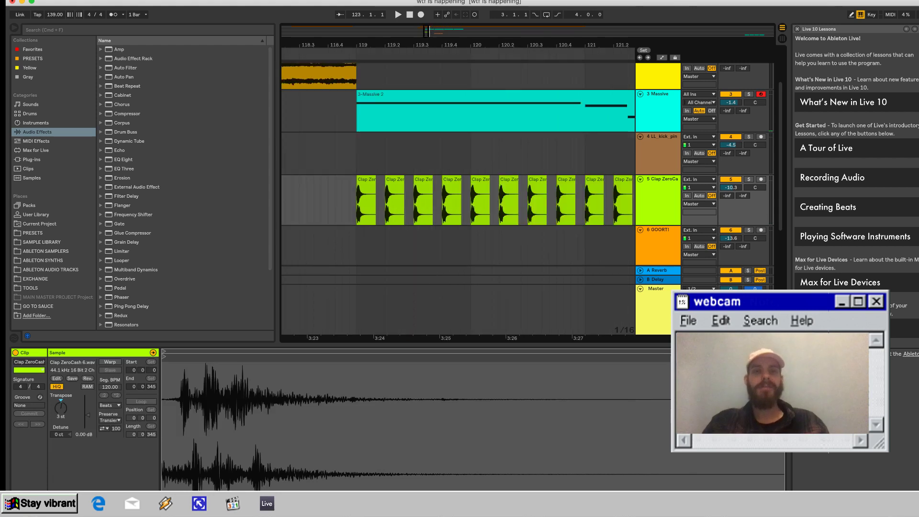
Replay the claps from just before bar 119 and lower the volume of track 5 to -11.4.
click(352, 201)
key(space)
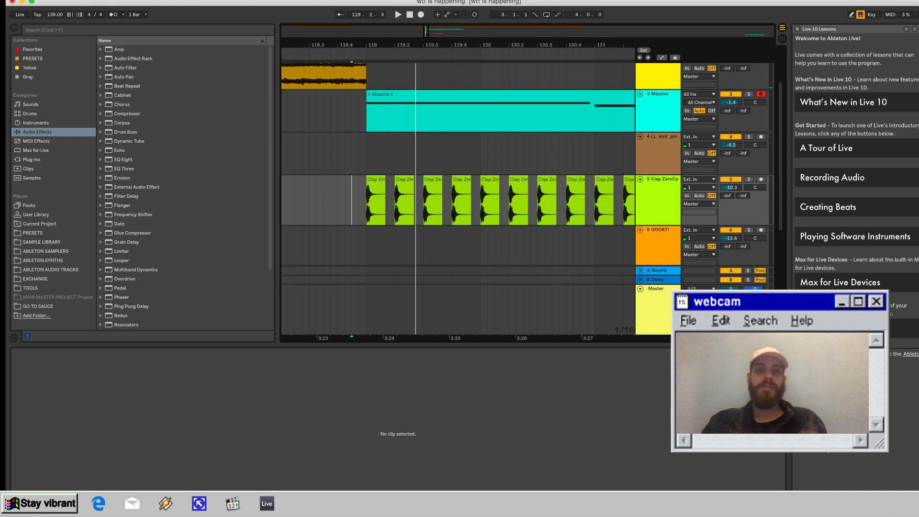
key(space)
key(space)
Duplicate the clap track and delete all the clap clips from the copy on track 6.
click(371, 179)
scroll(368, 179, up, 3)
click(662, 178)
key(super+d)
click(379, 220)
key(Delete)
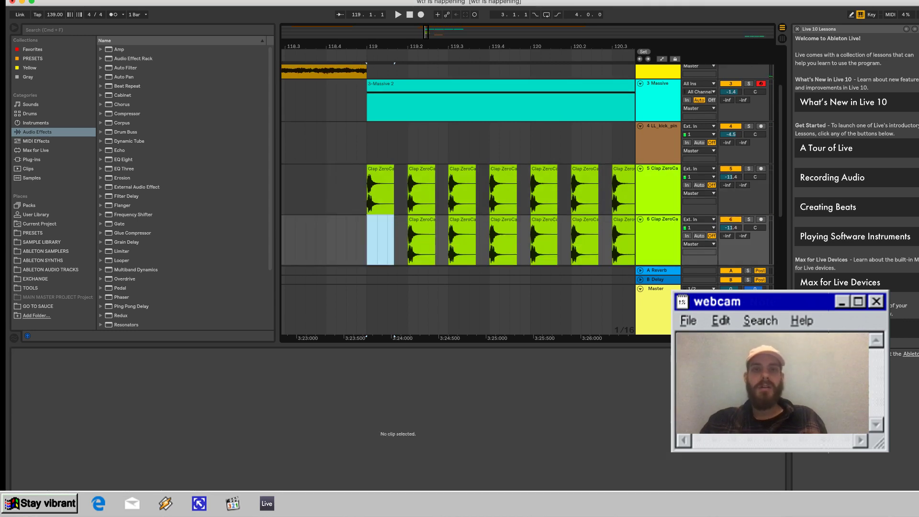
click(410, 242)
scroll(409, 239, right, 12)
shift+click(395, 233)
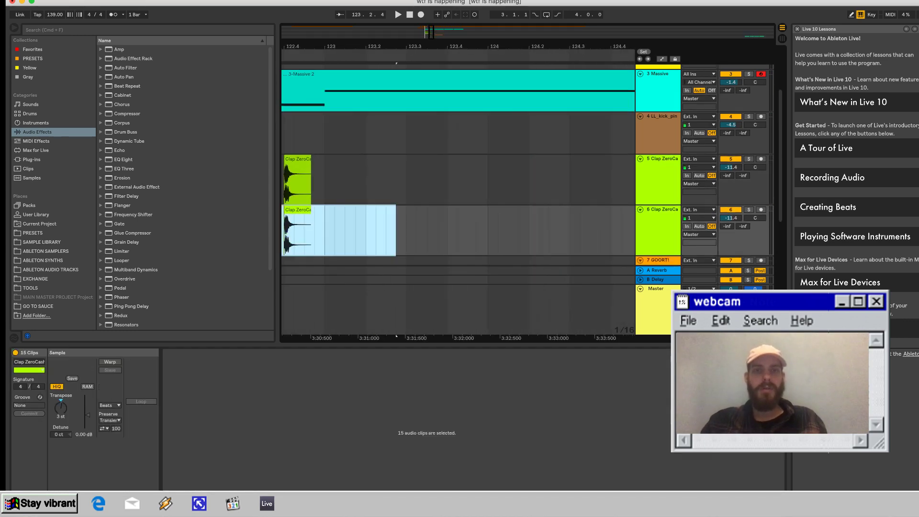
key(Delete)
Copy a clap from track 5 onto track 6 at 119.1.4, just ahead of the 119.2 clap, and play it.
scroll(396, 233, left, 12)
mouse_move(407, 159)
mouse_down()
mouse_move(428, 211)
mouse_move(439, 211)
mouse_up()
click(375, 230)
key(space)
key(space)
double_click(440, 210)
drag(435, 46, 435, 84)
click(415, 233)
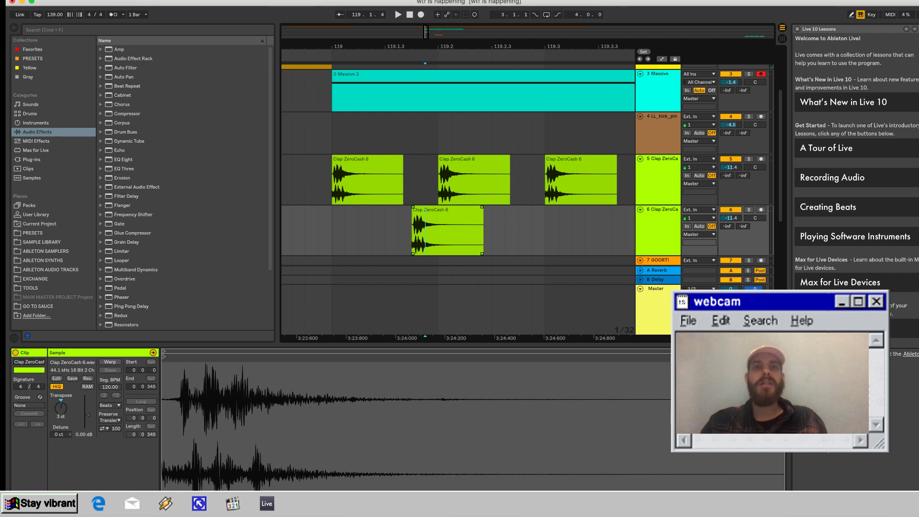
Trim off the first part of the clap on track 6 so it starts slightly after 119.1.4.
key(plus)
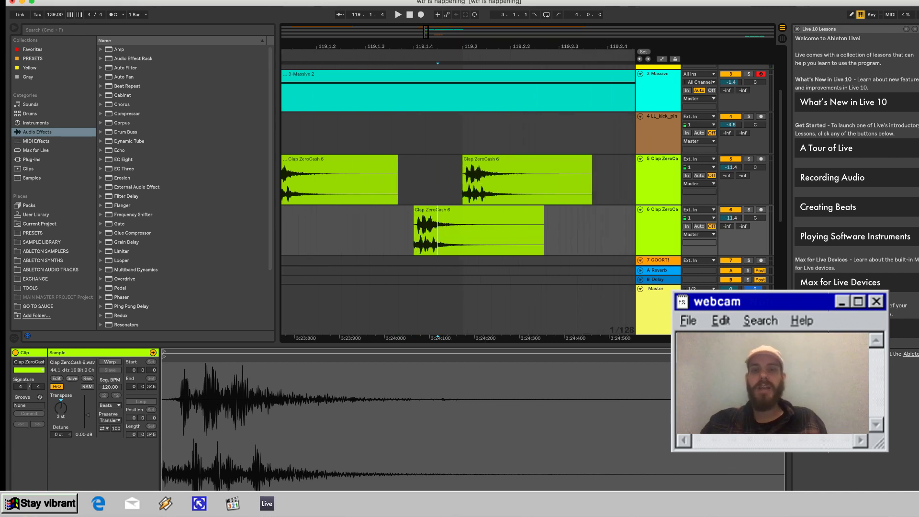
drag(437, 232, 397, 232)
key(Delete)
click(438, 232)
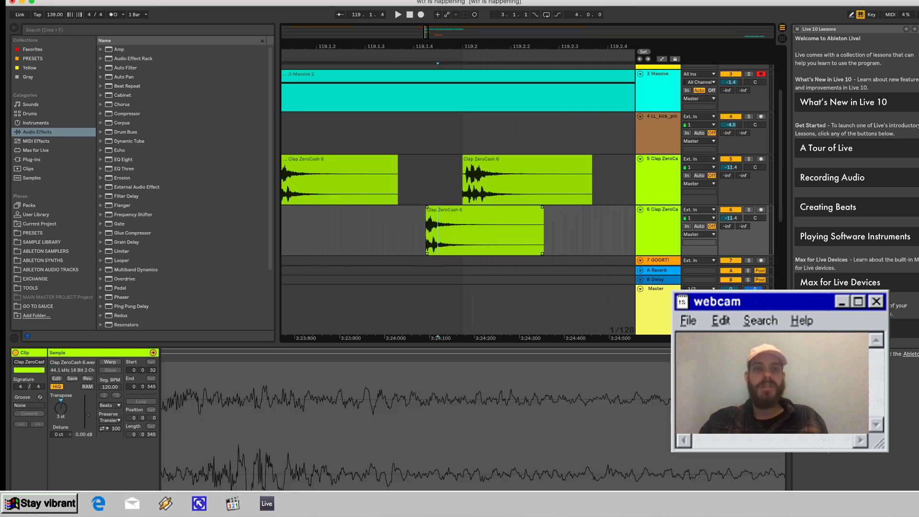
Set the transpose of the clap on track 6 to 0 st and play it.
double_click(438, 210)
drag(61, 407, 61, 413)
key(space)
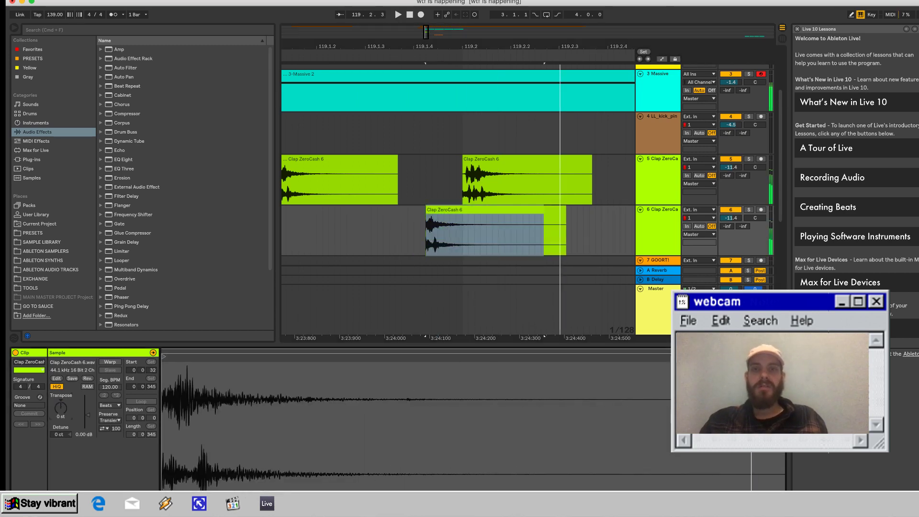
key(space)
Shorten the track 6 clap to end just before 119.2 with a fade-out, and play it from before bar 119.
drag(566, 210, 446, 207)
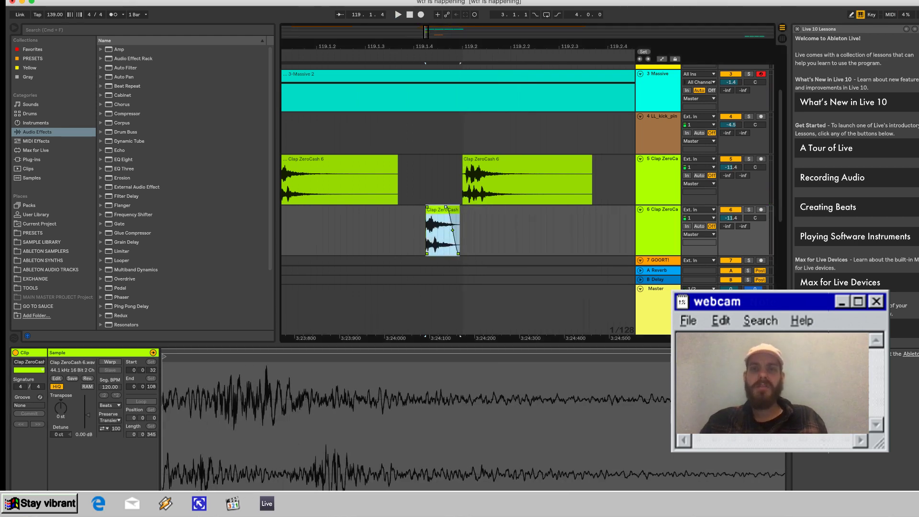
scroll(446, 229, left, 4)
click(398, 233)
key(space)
scroll(397, 232, right, 3)
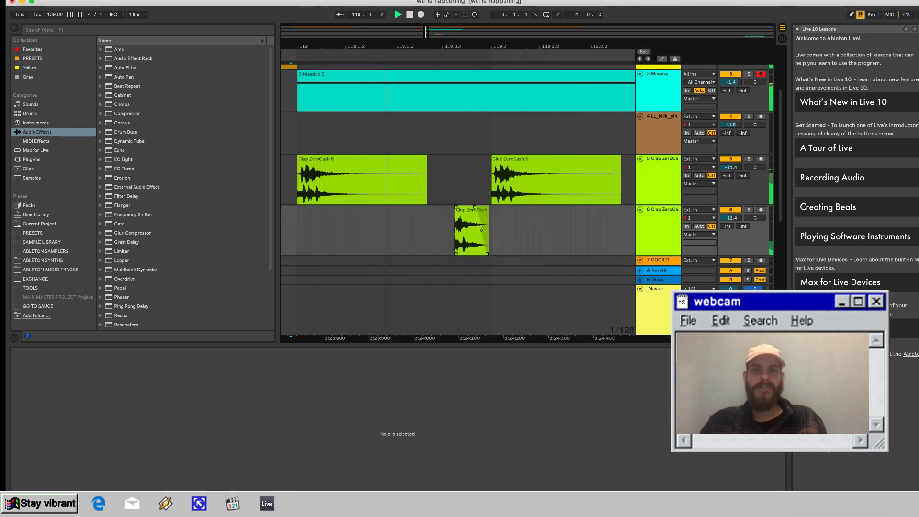
Add a short fade-in to the start of the track 6 clap and play the clap pattern again.
drag(455, 207, 459, 207)
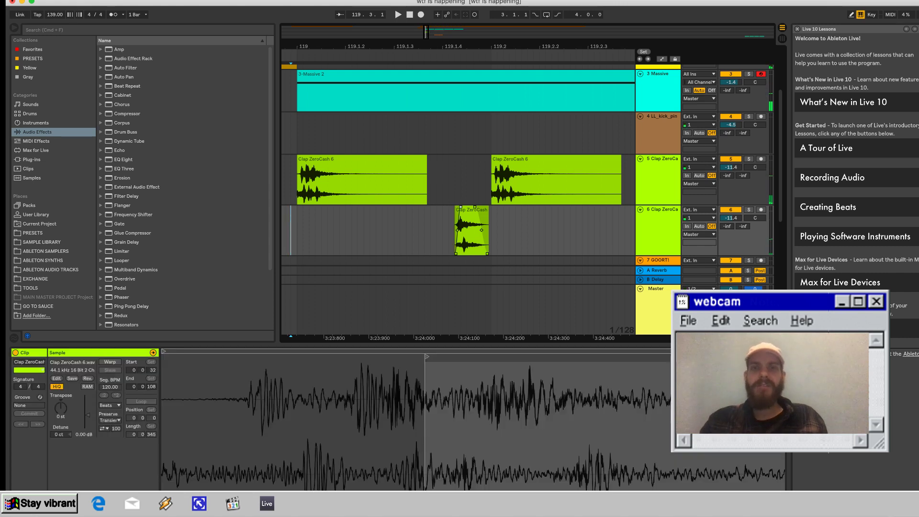
scroll(459, 230, left, 1)
click(334, 229)
key(space)
scroll(334, 230, right, 3)
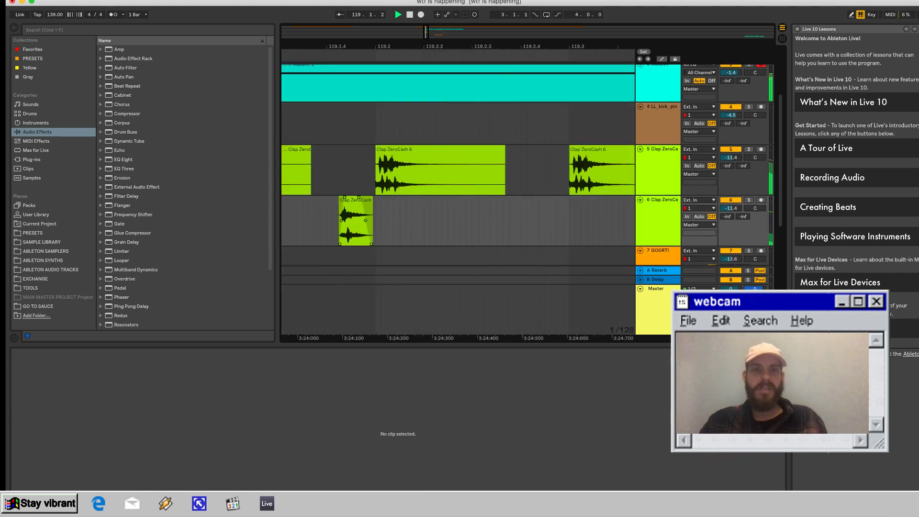
Copy the ghost clap on track 6, paste it just before 119.3.3, and play the pattern.
click(355, 225)
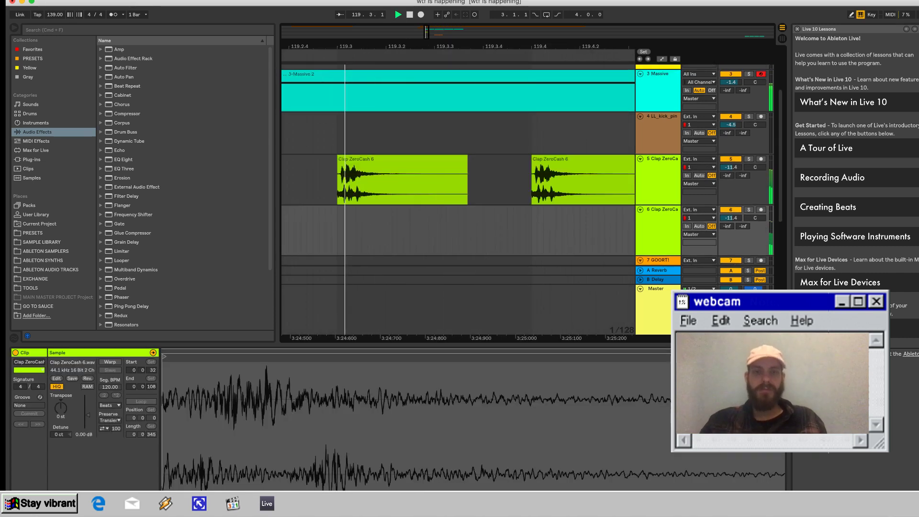
key(space)
click(434, 230)
key(super+v)
scroll(434, 230, left, 6)
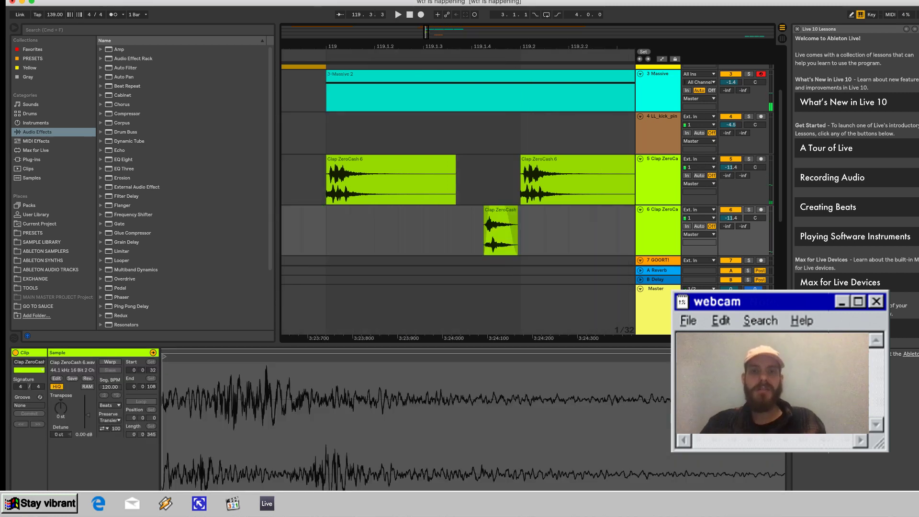
click(327, 229)
key(space)
scroll(434, 229, right, 6)
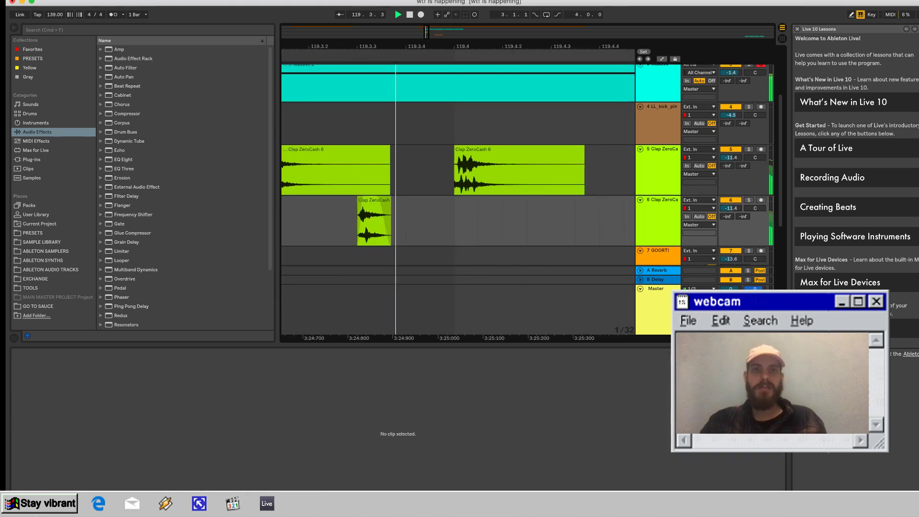
key(space)
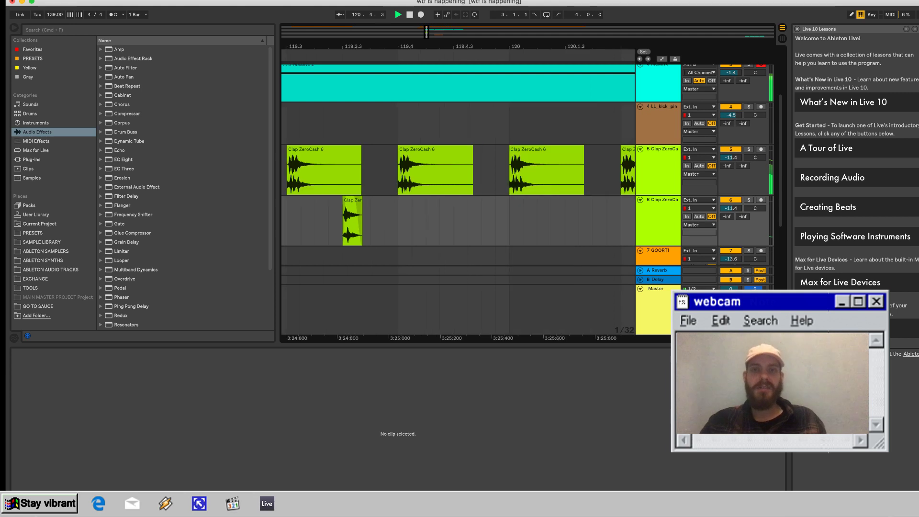
Duplicate the track 6 ghost clap section from 119 to 119.4 directly after itself and play it.
scroll(458, 220, left, 5)
shift+click(403, 231)
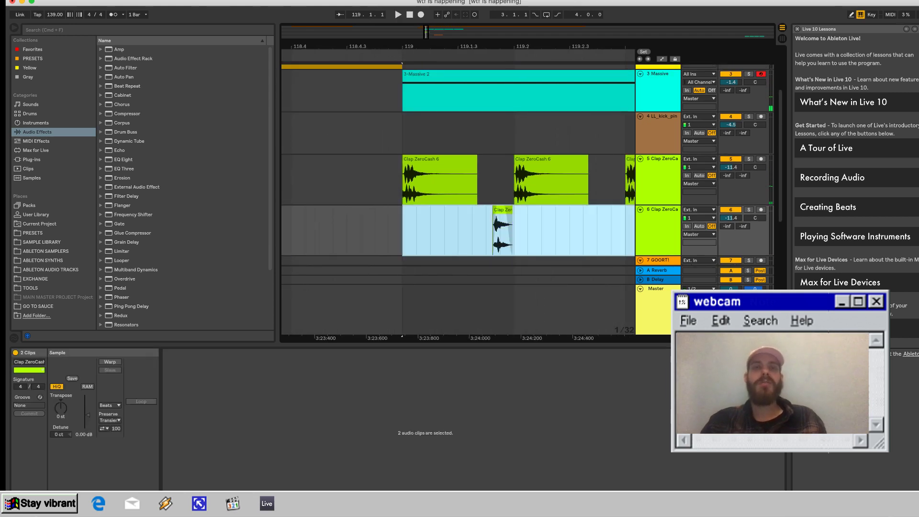
key(super+d)
key(super+d)
scroll(458, 220, left, 14)
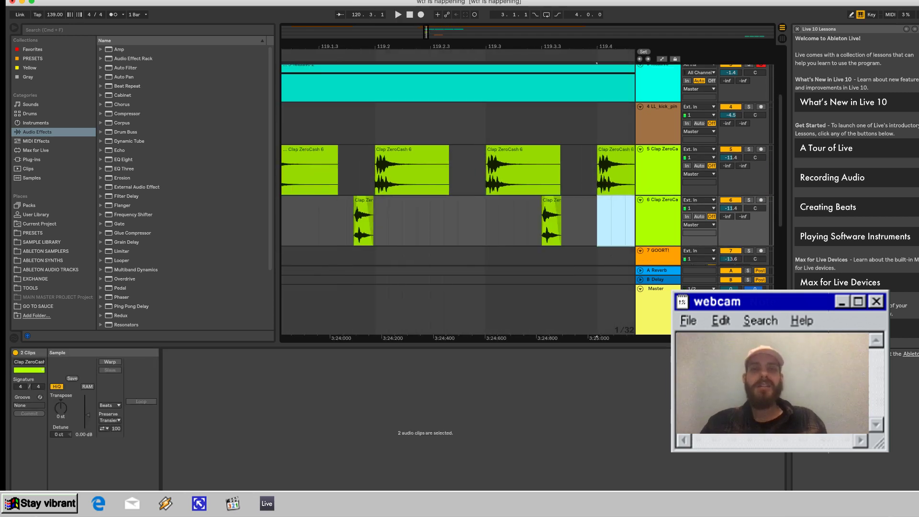
key(space)
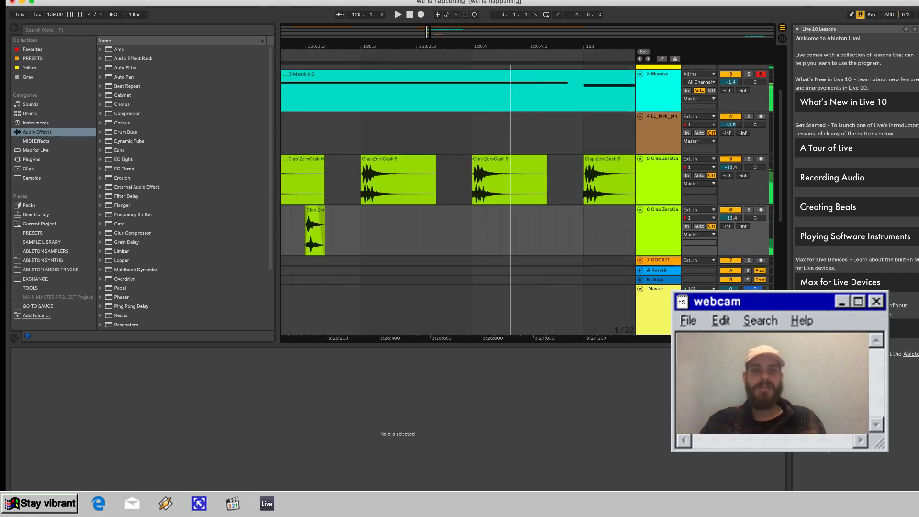
Paste another ghost clap on track 6 shortly before 120.4.3, repeat it into three back-to-back claps, and play them.
click(314, 210)
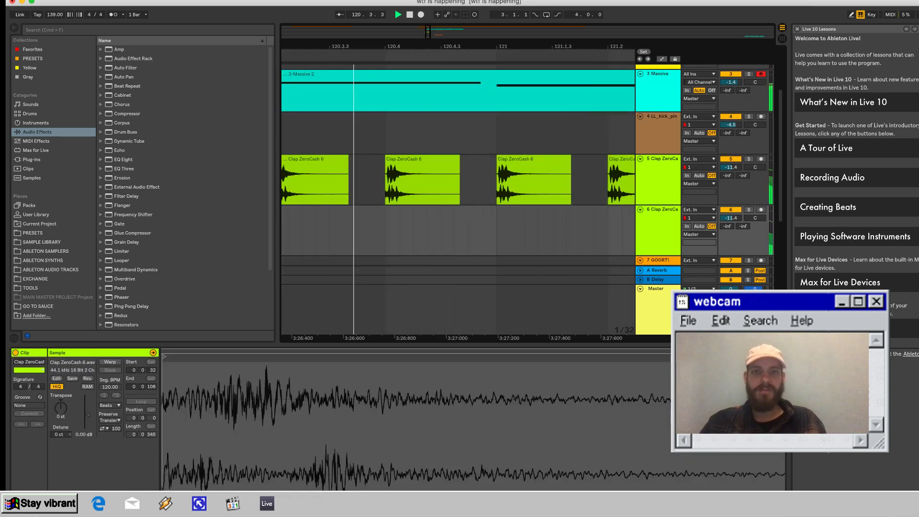
key(space)
click(427, 232)
key(super+v)
key(super+d)
key(super+d)
key(super+d)
key(super+z)
click(358, 232)
key(space)
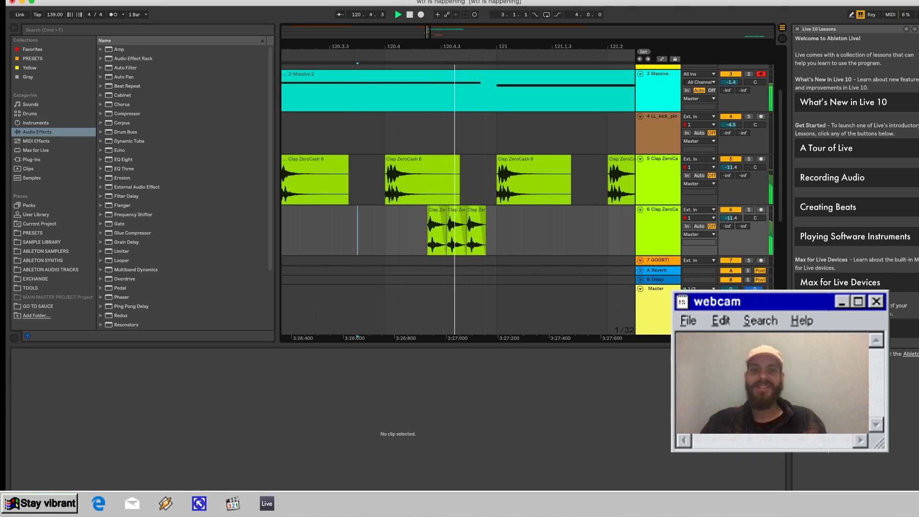
Shorten the fade-outs of the first two claps in the run, move the first clap to 120.4.3, and play it.
scroll(430, 232, up, 5)
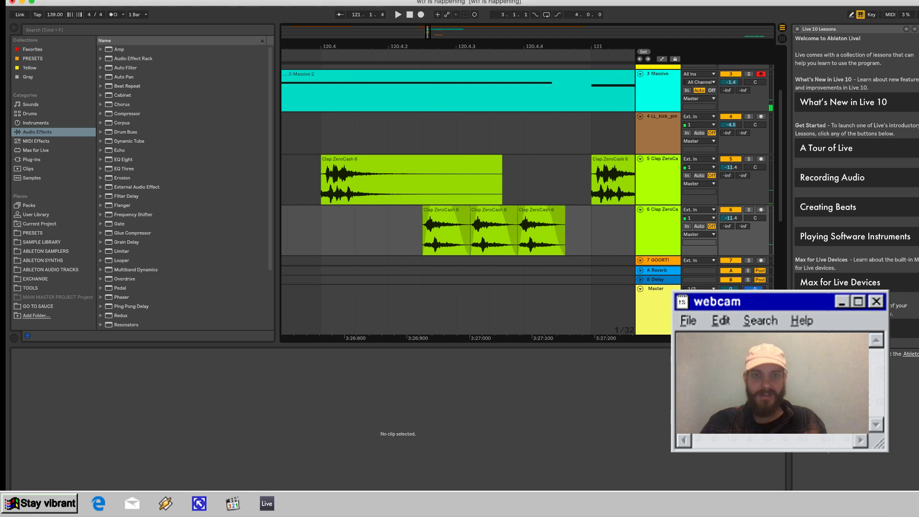
drag(450, 207, 468, 208)
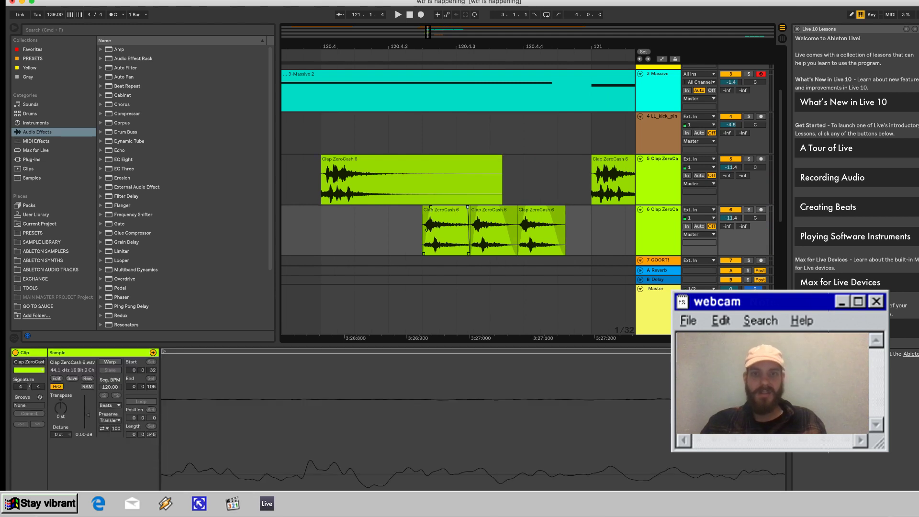
drag(488, 210, 508, 209)
click(321, 232)
key(space)
drag(443, 210, 477, 209)
click(322, 232)
key(space)
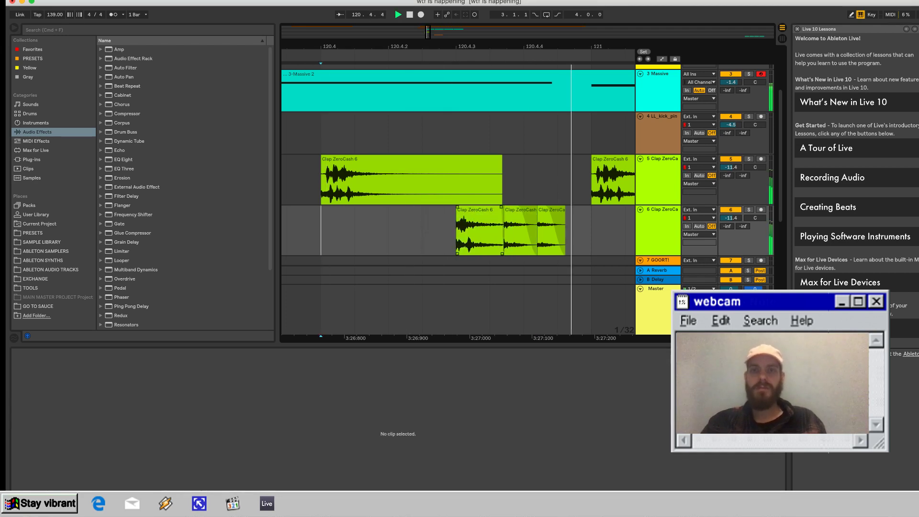
Delete the last two claps of the run and copy the clap at 120.4.3 to 120.4.4, then play both.
key(space)
click(527, 229)
click(551, 210)
key(Delete)
drag(479, 209, 546, 210)
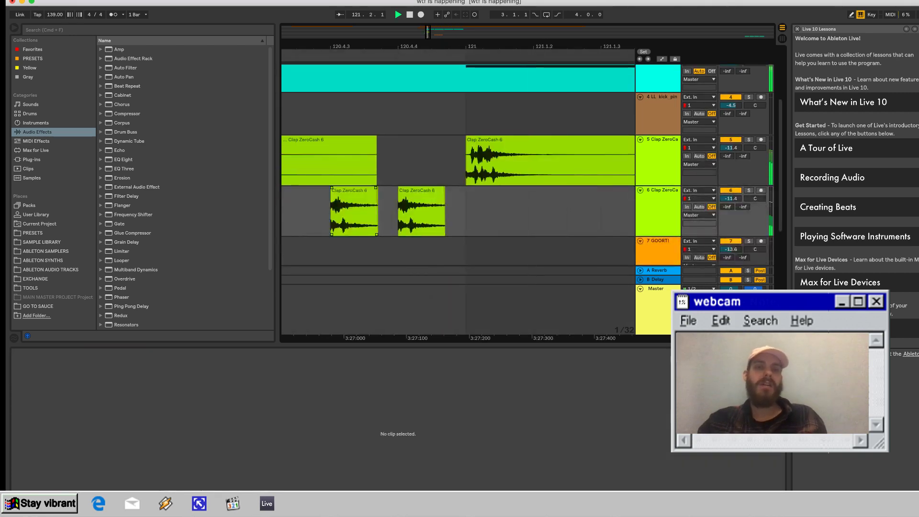
key(space)
Set the transpose of the track 6 clap at 120.4.3 to -4 st and play the ending of the pattern.
click(354, 190)
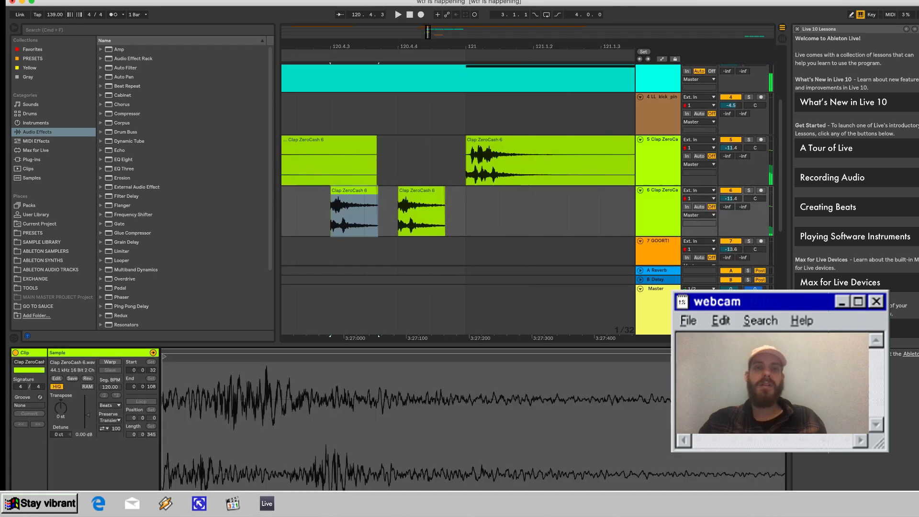
text(-4)
key(Return)
scroll(441, 211, left, 10)
click(440, 211)
key(space)
scroll(441, 210, right, 4)
drag(464, 46, 464, 15)
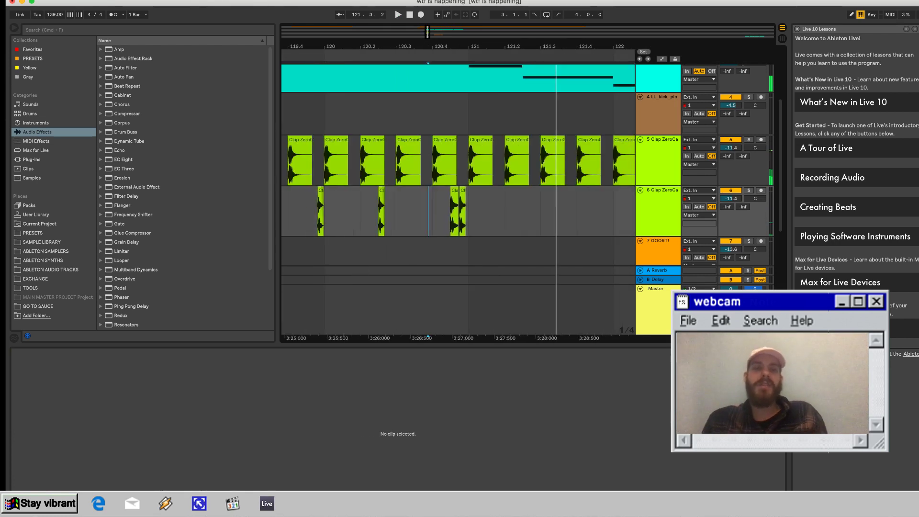
Play the clap pattern from before bar 119 and delete the ghost clap just before bar 120.
scroll(428, 211, left, 6)
click(405, 210)
key(space)
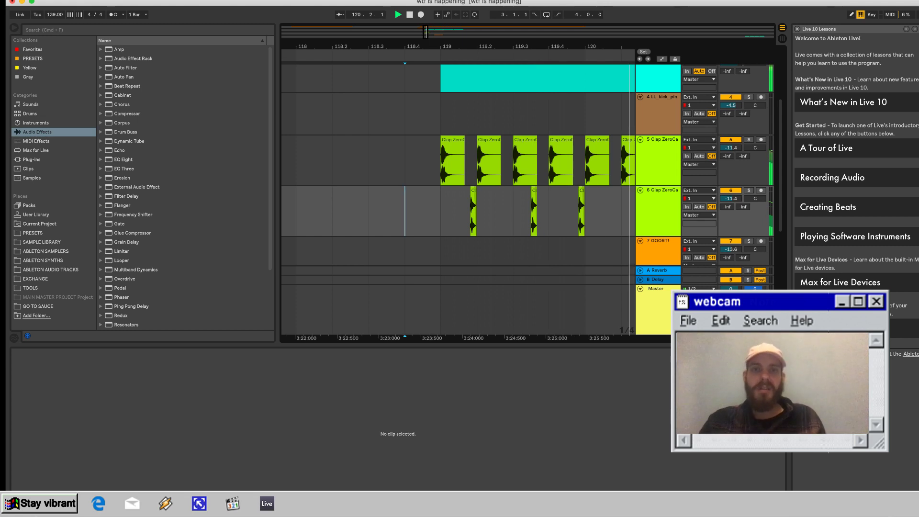
click(456, 191)
key(Delete)
click(315, 211)
key(space)
key(space)
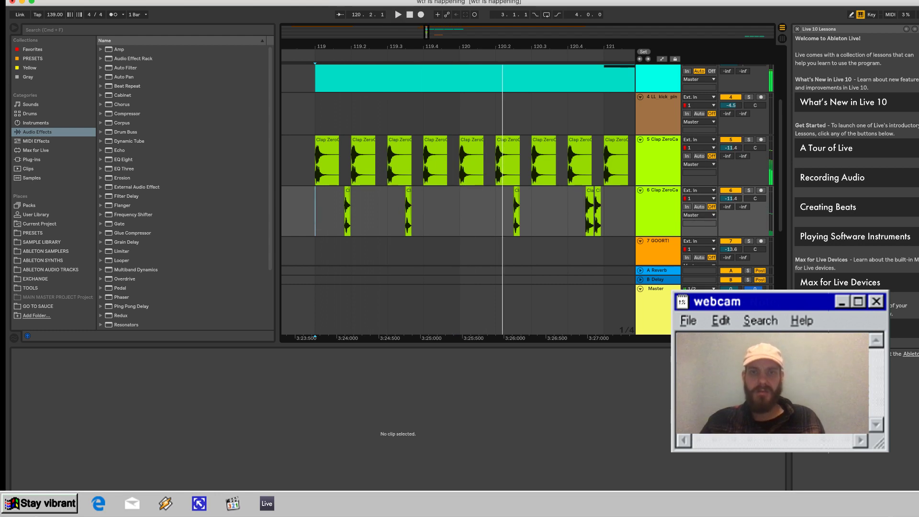
Move the track 6 ghost clap from 120.2.3 to 120.1.4 and play from before bar 119.
drag(516, 190, 489, 191)
scroll(478, 196, left, 3)
click(326, 211)
key(space)
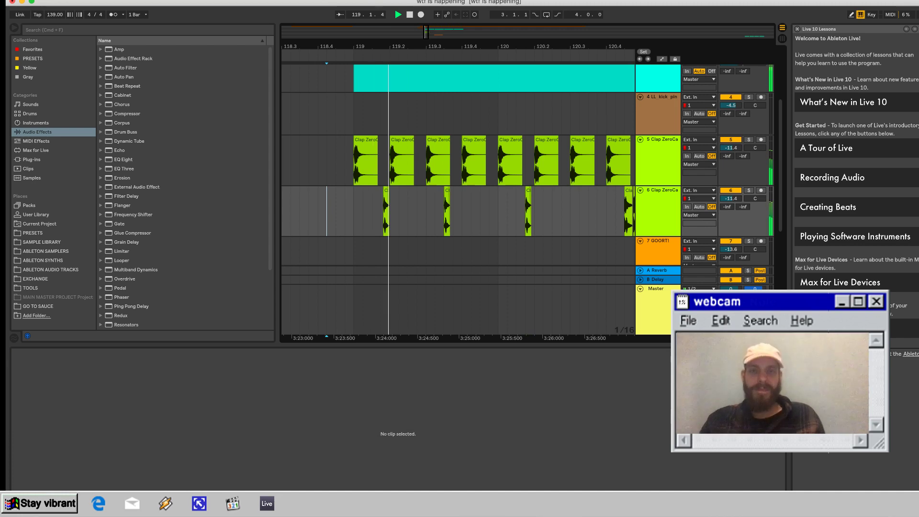
scroll(457, 200, right, 3)
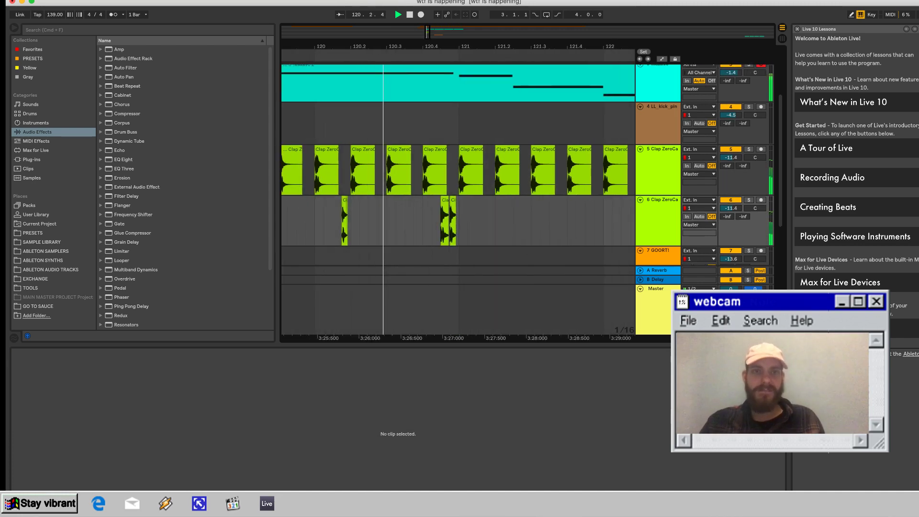
Copy the ghost clap at 120.1.4 one beat further along and play from bar 120.
alt+drag(344, 199, 380, 200)
click(314, 215)
key(space)
key(space)
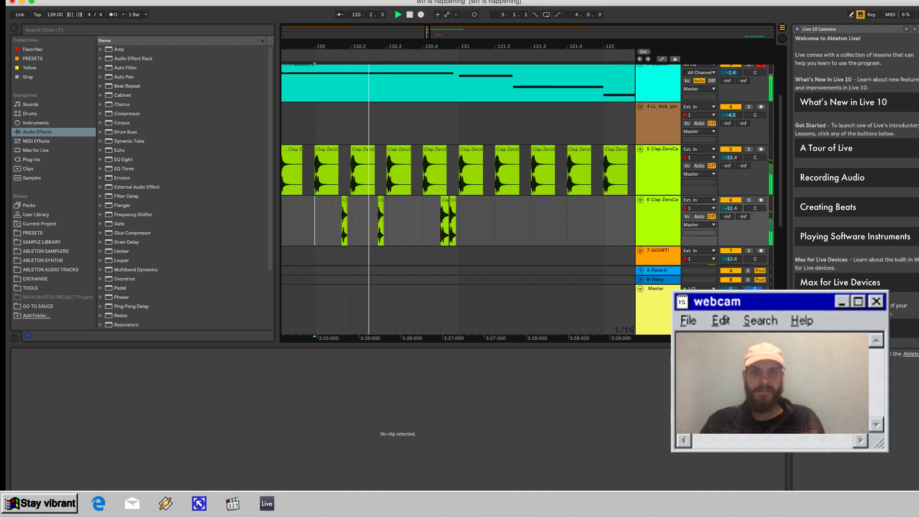
Move the copied ghost clap to 120.3.3 and listen through the whole pattern.
key(space)
mouse_move(380, 200)
alt+mouse_down()
mouse_move(416, 200)
mouse_move(407, 200)
alt+mouse_up()
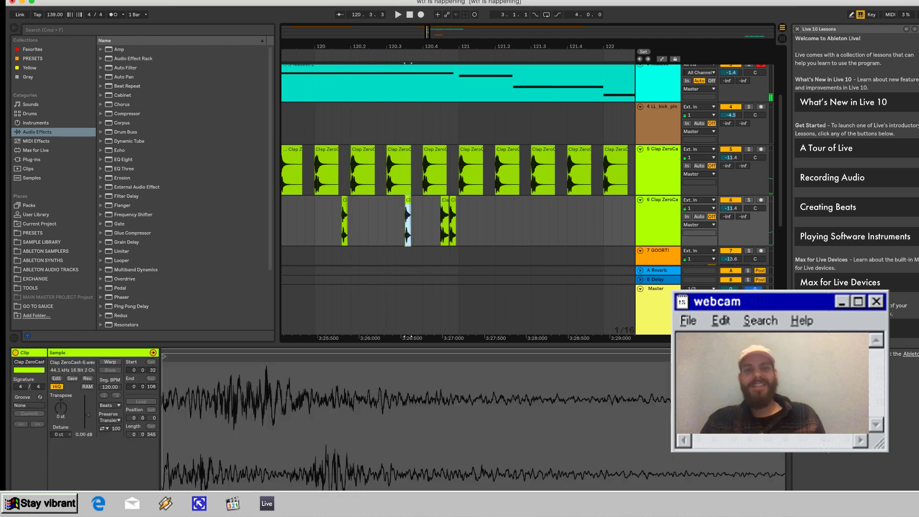
scroll(407, 211, left, 1)
click(333, 220)
key(space)
scroll(420, 215, right, 3)
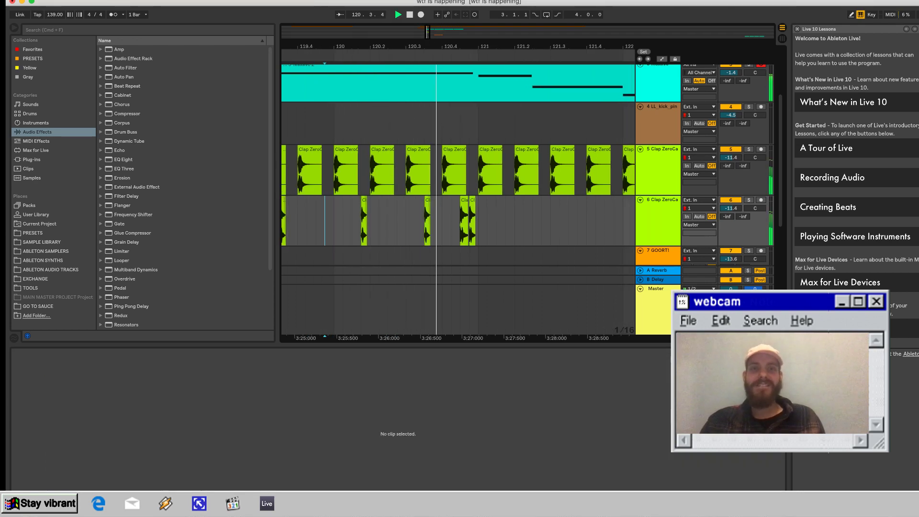
click(420, 213)
scroll(458, 201, left, 10)
scroll(457, 201, up, 1)
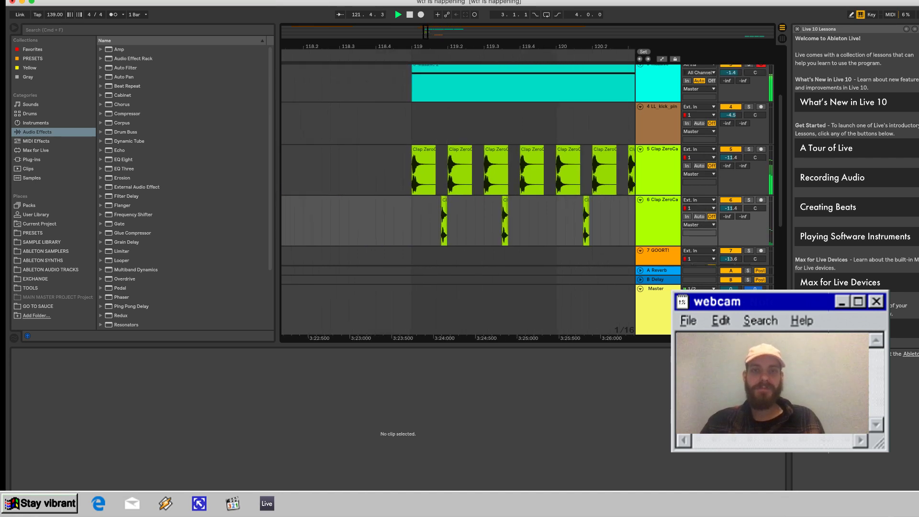
scroll(415, 218, right, 10)
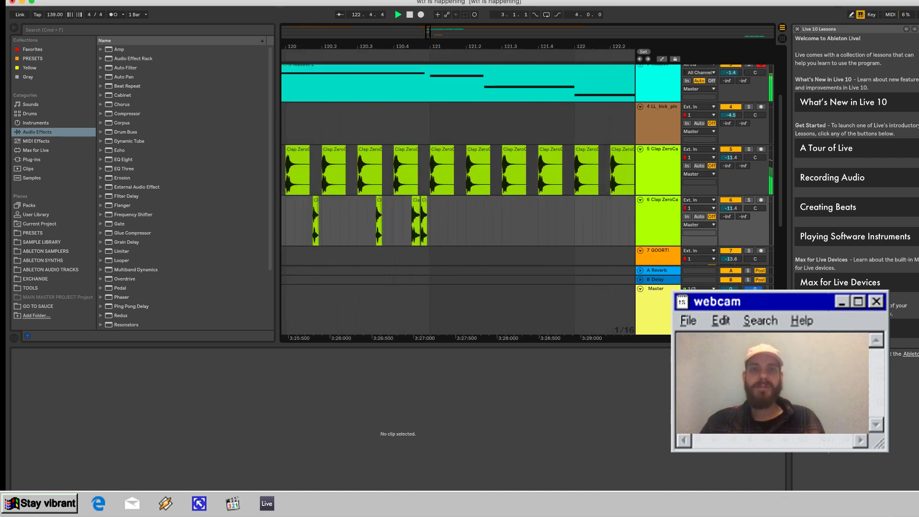
Duplicate the two-bar ghost clap pattern to bar 123, then repeat both clap tracks' four bars up to bar 135.
shift+click(429, 218)
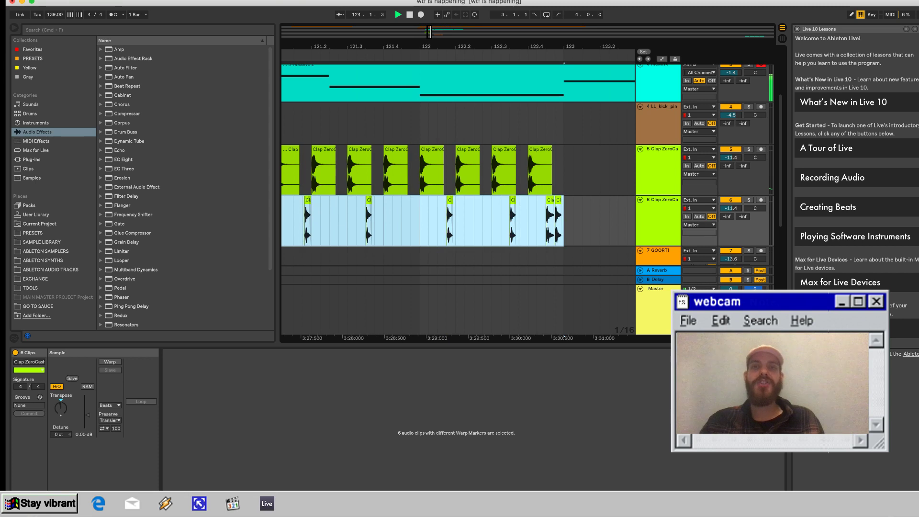
scroll(458, 218, left, 18)
shift+click(540, 165)
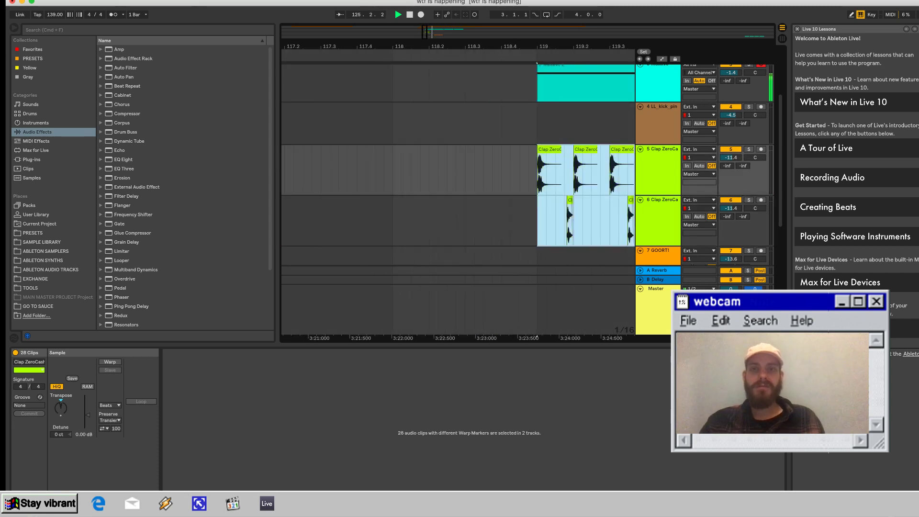
scroll(537, 165, down, 10)
key(super+d)
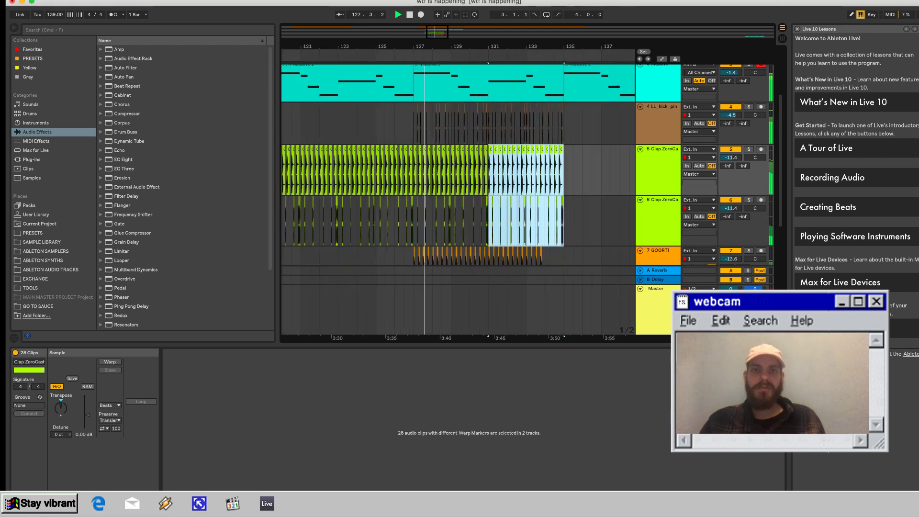
scroll(526, 192, down, 5)
scroll(526, 191, up, 3)
scroll(527, 192, down, 1)
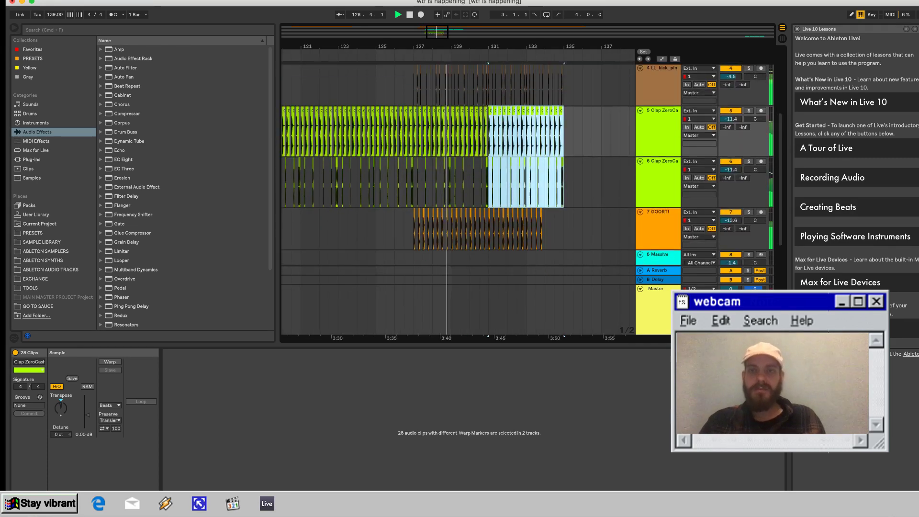
scroll(526, 199, up, 2)
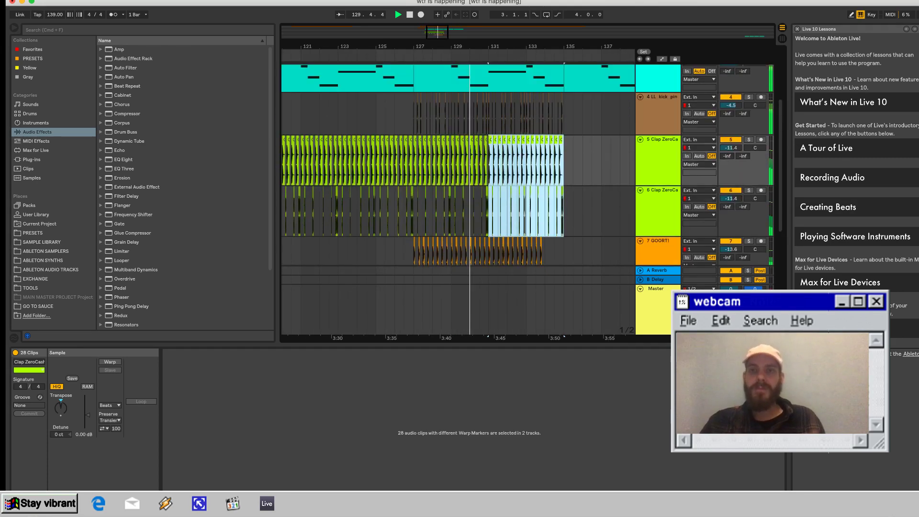
scroll(526, 199, down, 2)
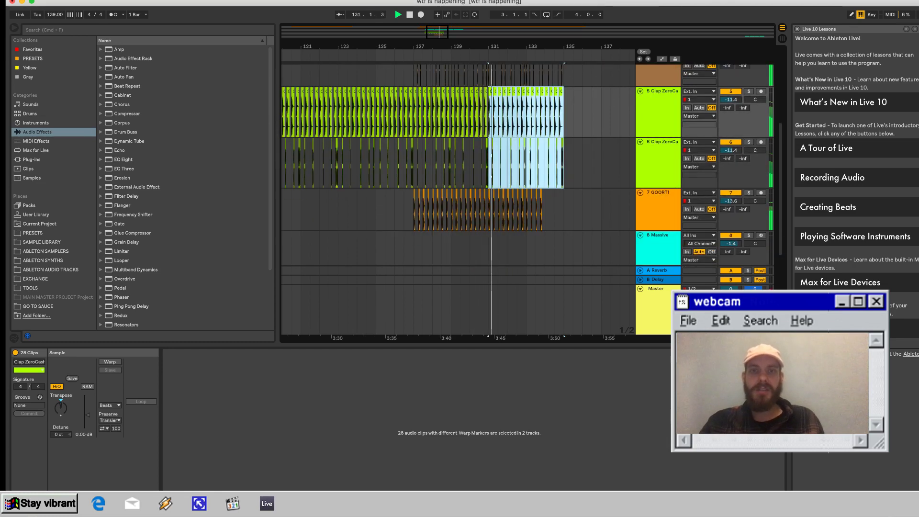
scroll(494, 163, up, 5)
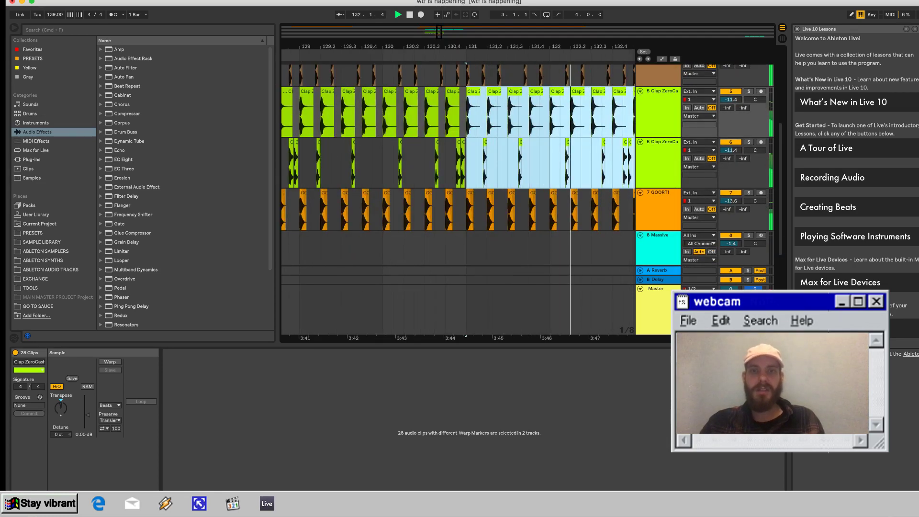
Repeat the half-beat GOORT! hit at bar 131 on every half beat up to 133.4 and play from around bar 130.
key(plus)
key(plus)
drag(485, 211, 448, 210)
key(space)
key(super+d)
key(super+d)
key(super+d)
key(super+d)
key(super+d)
key(super+d)
key(super+d)
key(super+d)
key(super+d)
key(super+d)
key(super+d)
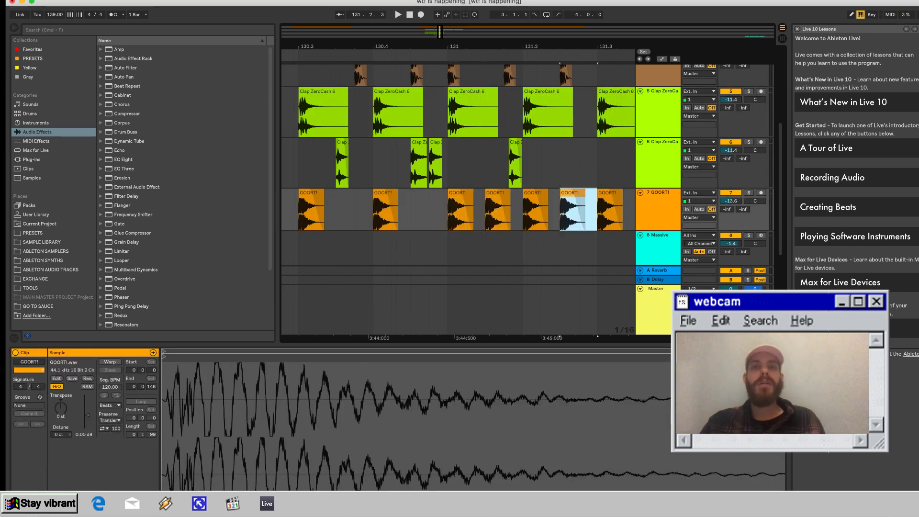
key(super+d)
key(super+d)
key(super+d)
key(super+d)
key(super+d)
key(super+d)
key(super+d)
key(super+d)
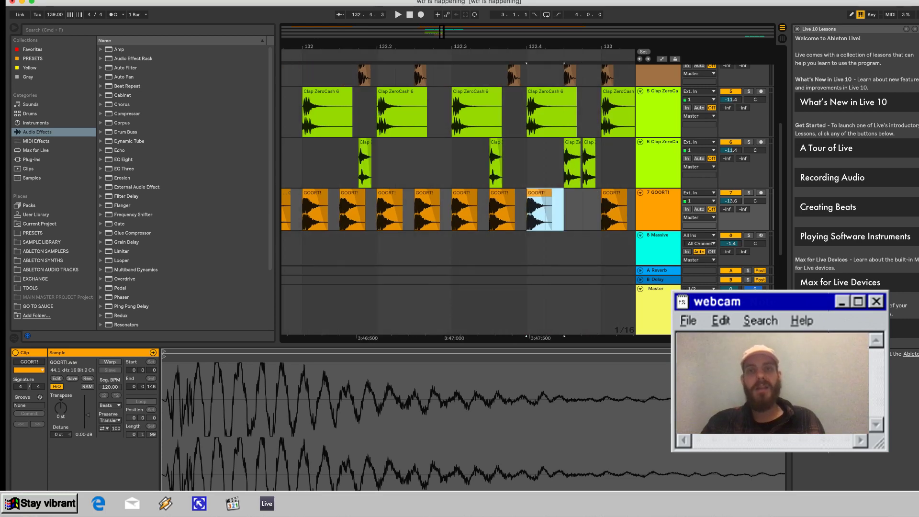
key(super+d)
key(super+d)
key(super+d)
key(super+d)
key(super+d)
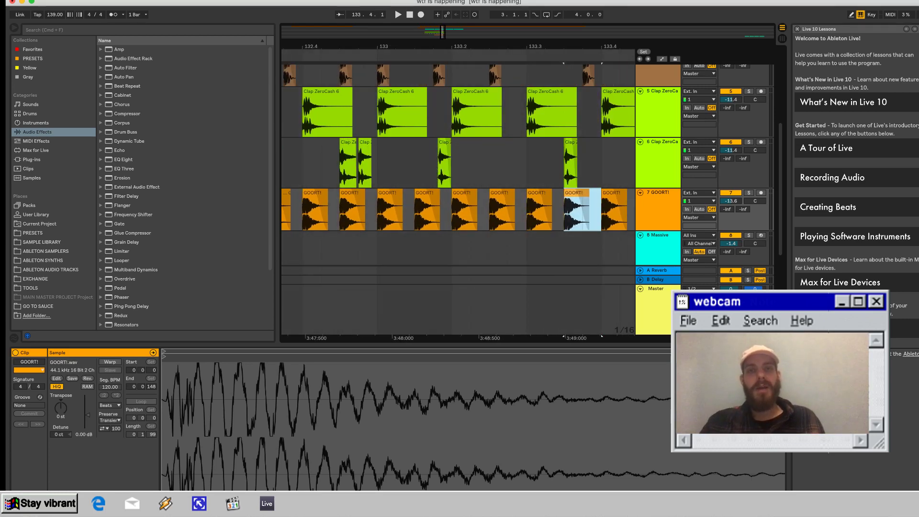
scroll(458, 200, left, 20)
key(space)
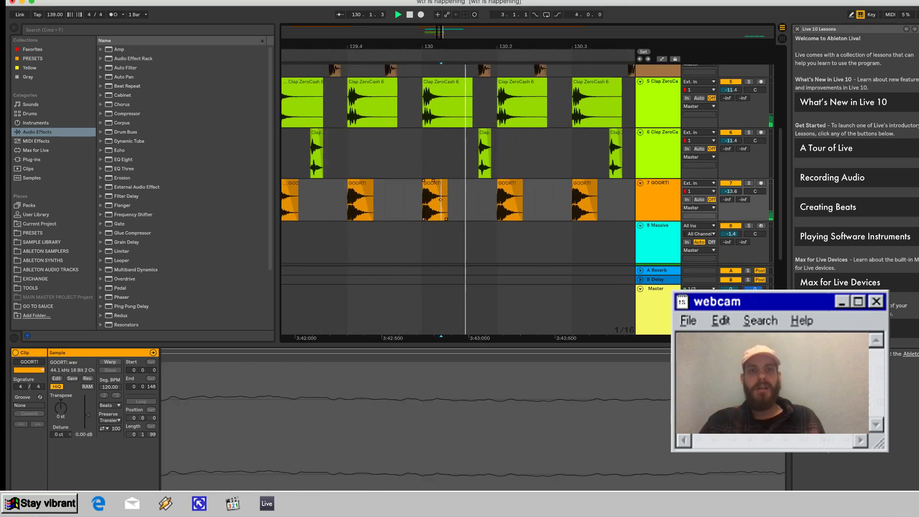
Listen to the denser GOORT! hits from around bar 130 to bar 132.
scroll(458, 201, right, 5)
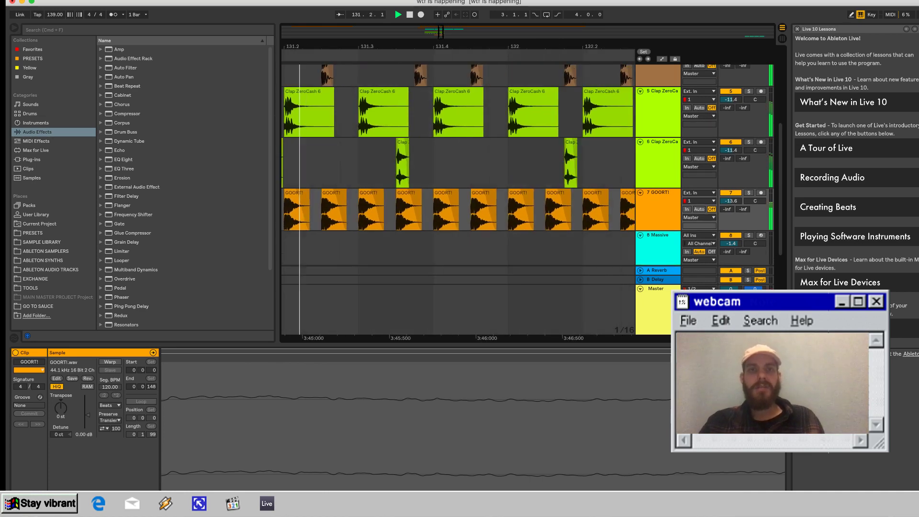
scroll(458, 201, left, 5)
scroll(458, 201, right, 7)
scroll(458, 201, left, 15)
scroll(458, 201, up, 5)
key(space)
scroll(458, 201, right, 6)
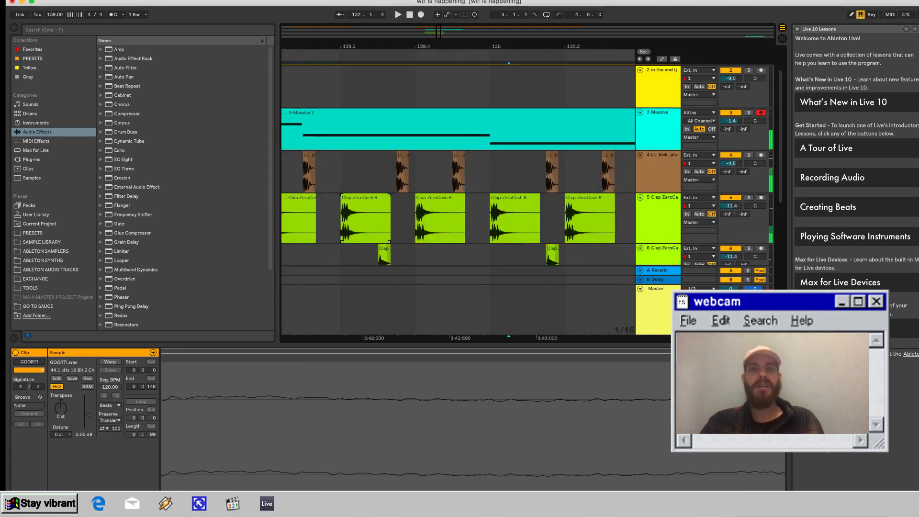
Undo the half-beat GOORT! repeats from bar 131 onward.
scroll(457, 201, down, 5)
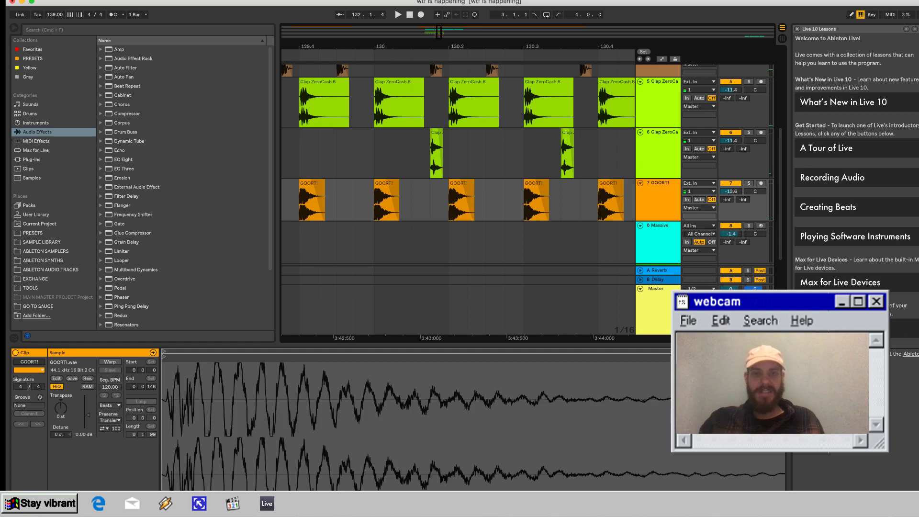
scroll(479, 201, down, 5)
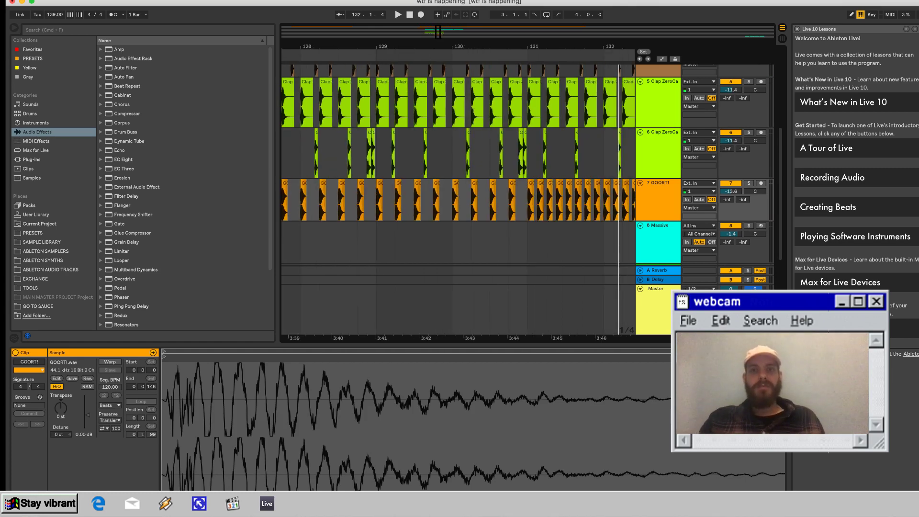
key(super+z)
key(super+z)
key(super+z)
key(super+z)
key(super+z)
key(super+z)
key(super+z)
key(super+z)
key(super+z)
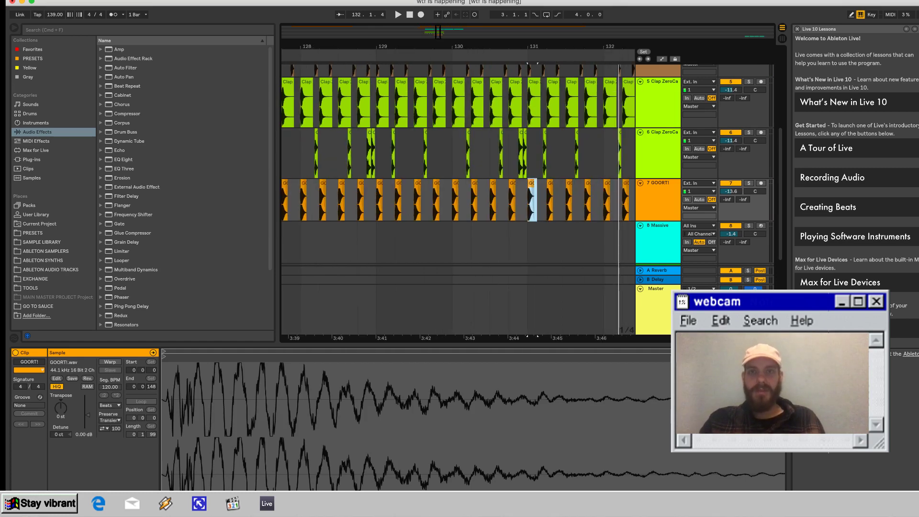
Play the kicks around bar 131 and move the kick at 131.1.4 back to 131.1.3.
scroll(458, 201, up, 4)
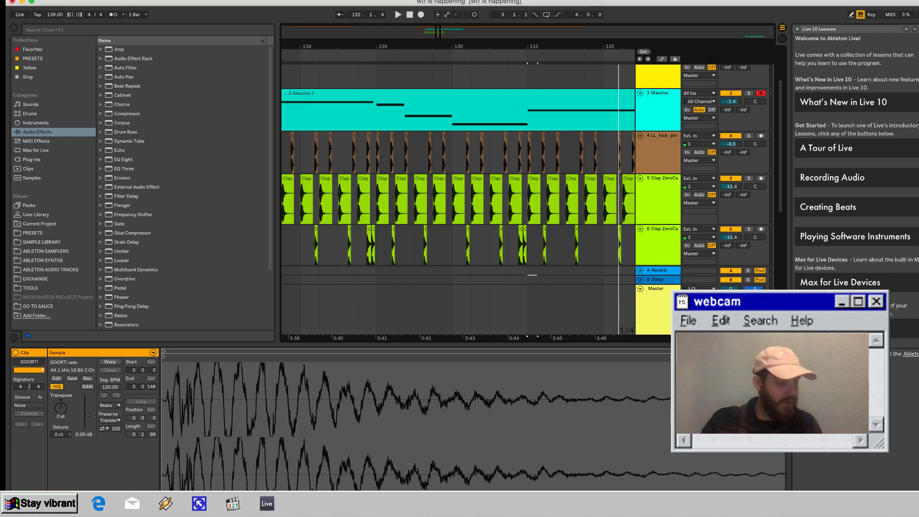
drag(534, 46, 534, 59)
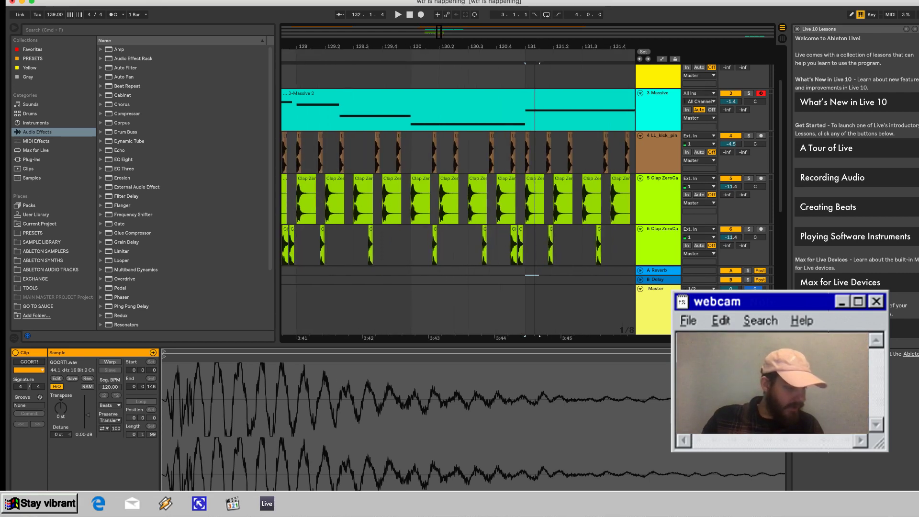
drag(534, 59, 534, 84)
key(space)
scroll(535, 167, right, 2)
key(space)
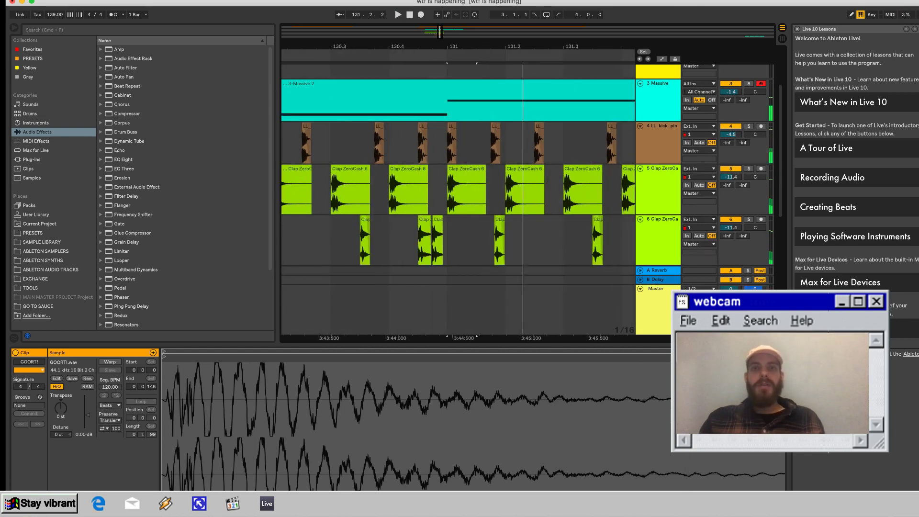
drag(496, 127, 481, 127)
Delete all kick clips from 131.2 to bar 136.
click(505, 144)
scroll(505, 144, right, 6)
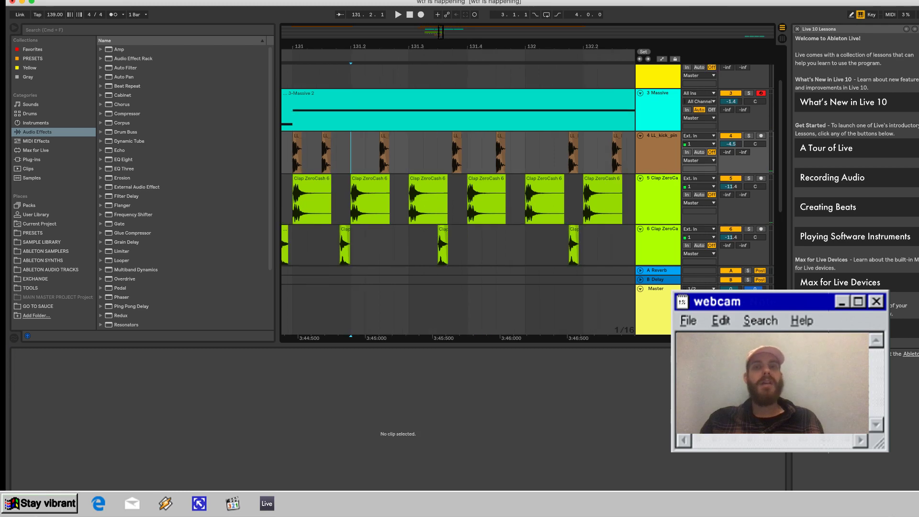
drag(484, 47, 483, 19)
drag(455, 153, 556, 153)
key(plus)
key(plus)
key(plus)
key(plus)
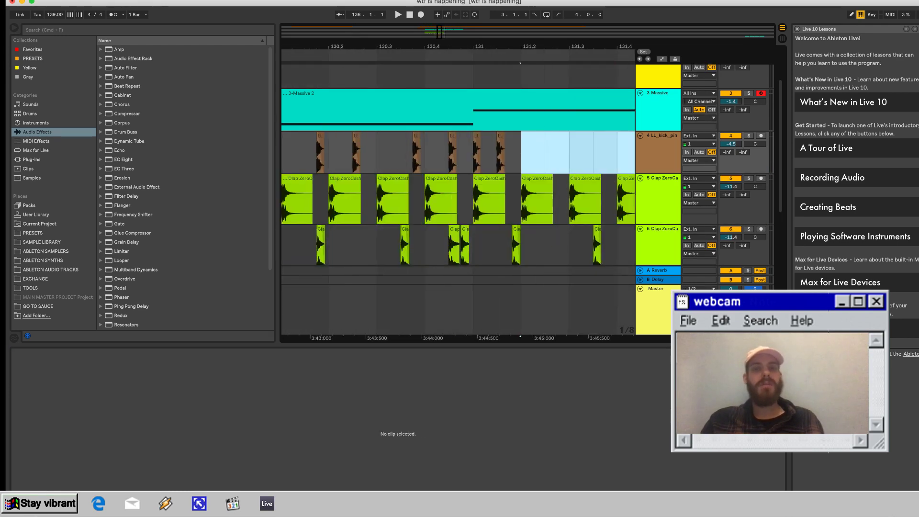
Repeat the one-beat segment with two half-beat kicks at bar 131 up to bar 135.
drag(474, 153, 520, 153)
key(super+d)
key(super+d)
key(super+d)
key(super+d)
key(super+d)
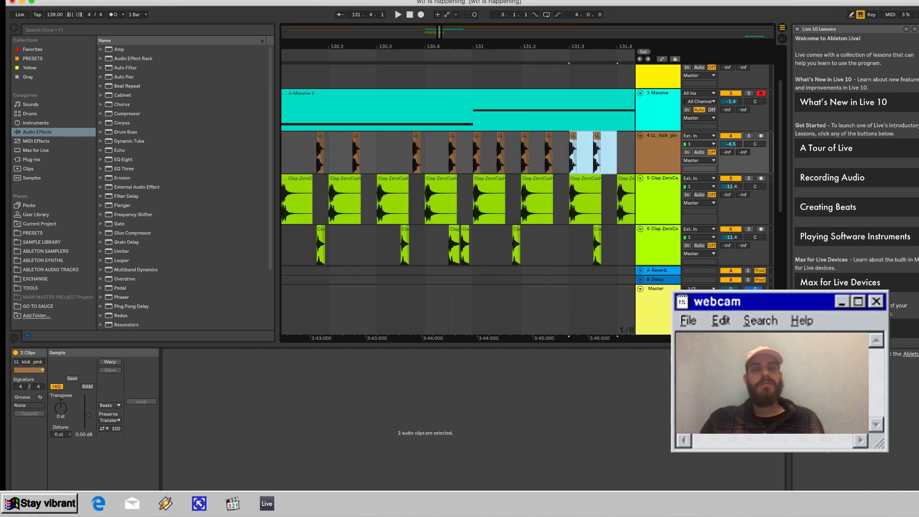
key(minus)
key(minus)
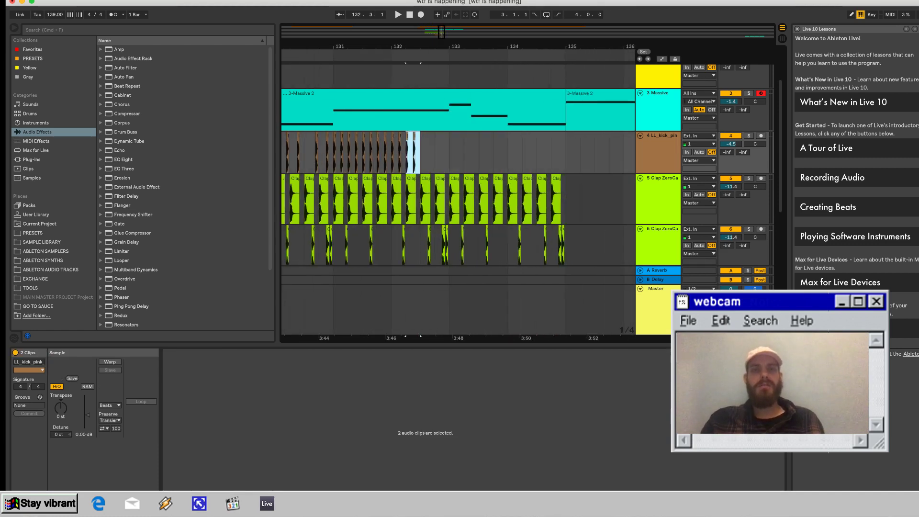
scroll(458, 192, down, 1)
key(super+d)
key(super+d)
key(super+d)
key(super+d)
key(super+d)
key(super+d)
key(super+d)
key(super+d)
key(super+d)
key(super+d)
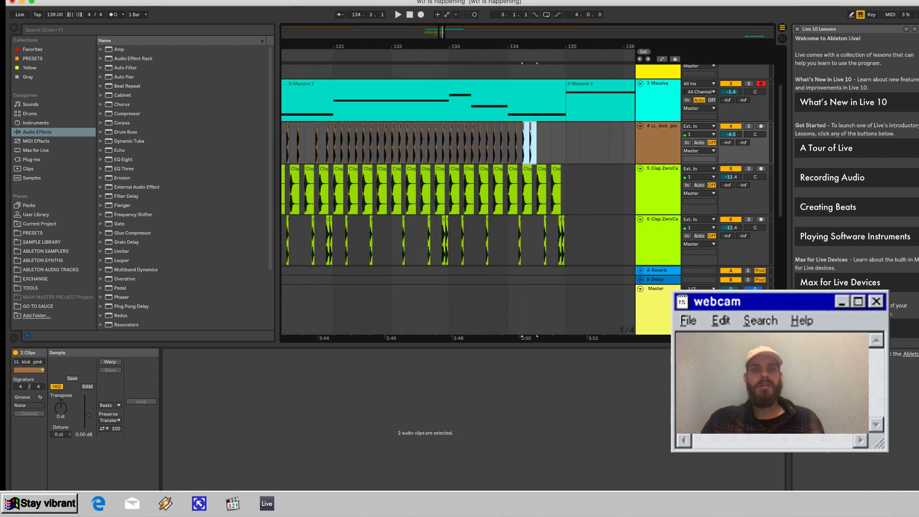
Play from around 130.2 and listen through the half-beat kick run.
scroll(458, 191, down, 1)
scroll(458, 192, left, 2)
scroll(458, 191, down, 1)
click(355, 128)
key(space)
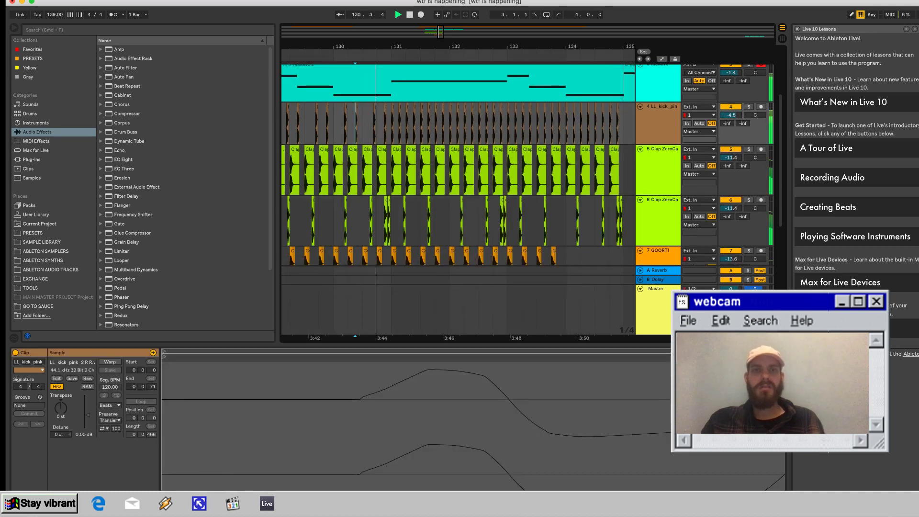
scroll(400, 143, up, 3)
scroll(400, 144, right, 5)
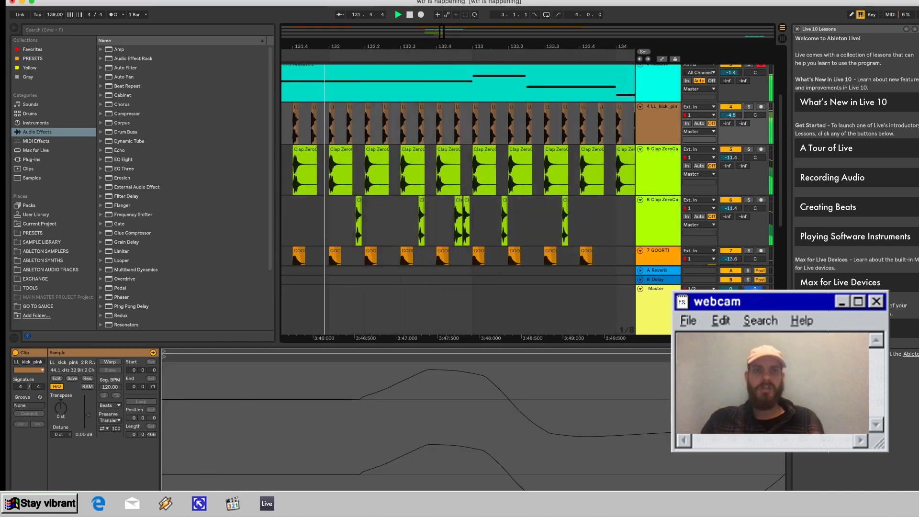
scroll(400, 143, up, 1)
scroll(353, 139, up, 1)
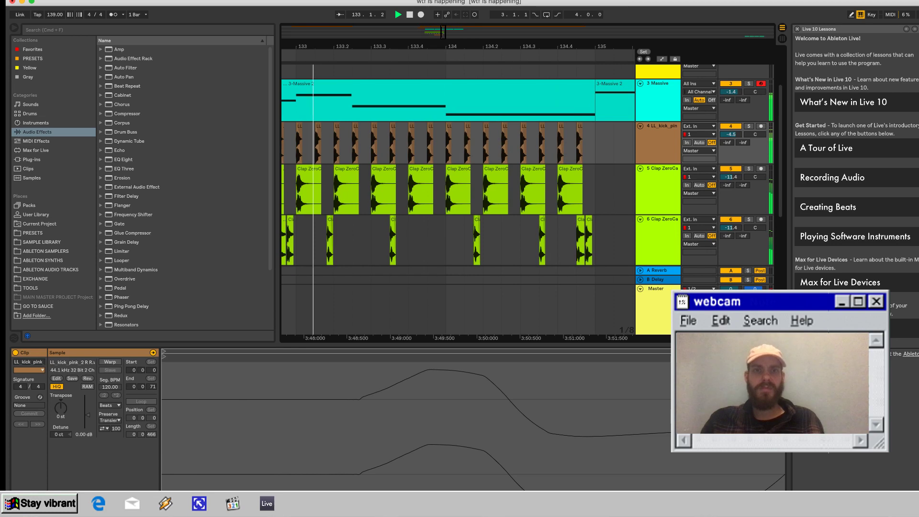
Play the kicks from bar 133 and check how they sit with the Massive notes and GOORT! hits.
scroll(478, 191, down, 1)
scroll(479, 191, left, 2)
click(383, 135)
key(space)
scroll(458, 199, down, 2)
scroll(458, 199, up, 2)
scroll(458, 198, down, 2)
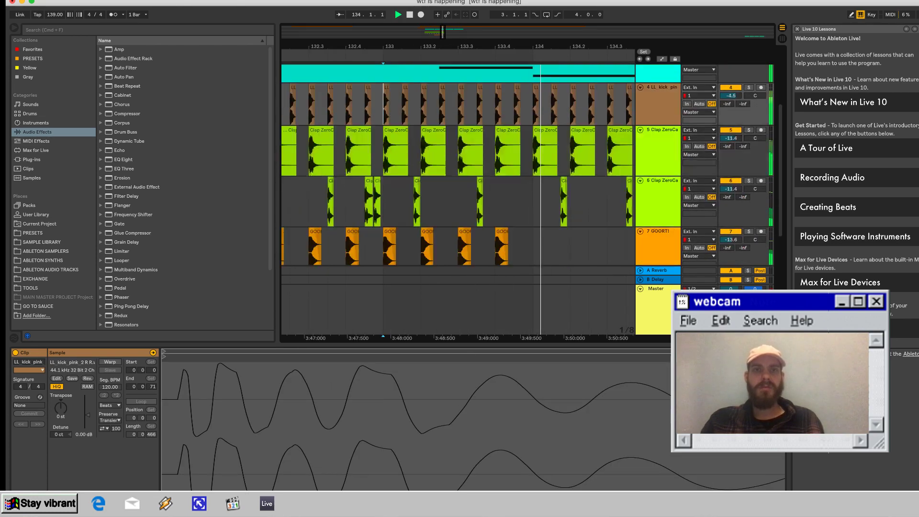
scroll(458, 198, up, 2)
key(space)
key(space)
scroll(390, 144, up, 3)
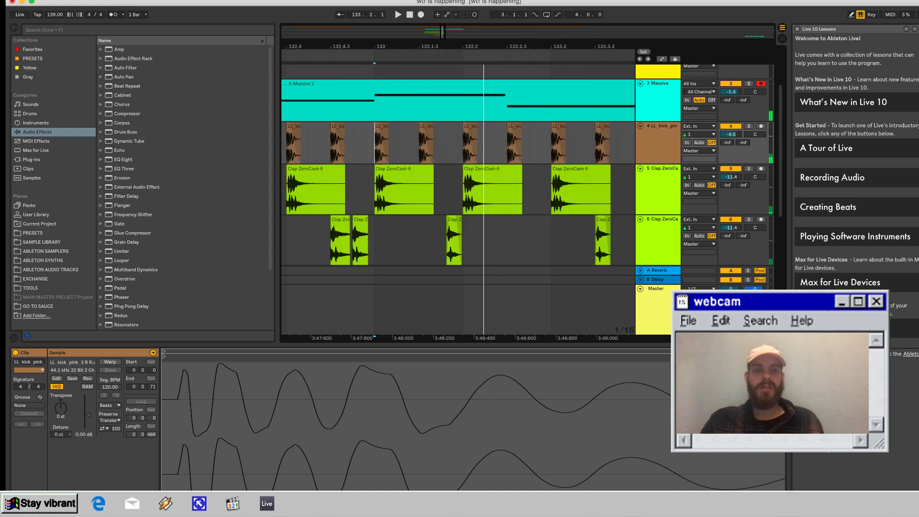
Duplicate the kick at bar 133, move the copy to 133.1.2 and play it back.
click(382, 126)
key(super+d)
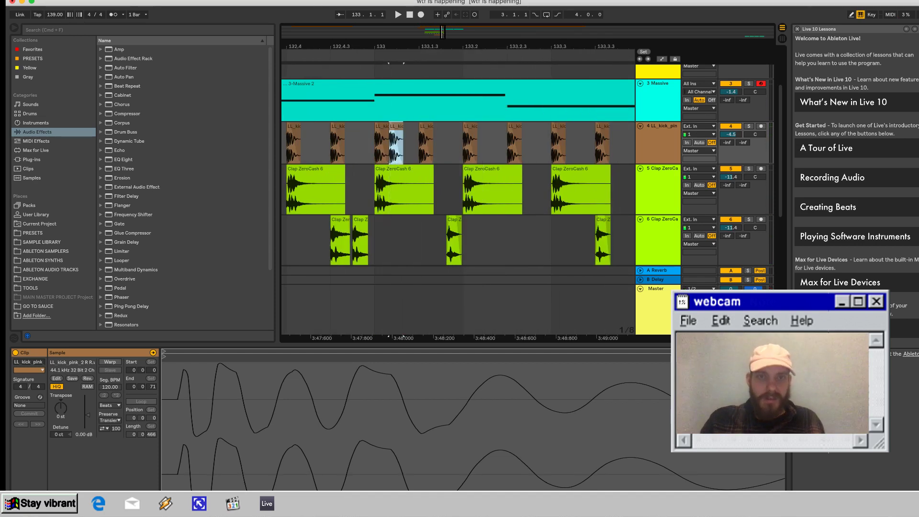
key(plus)
scroll(389, 144, up, 1)
drag(412, 126, 432, 126)
click(360, 143)
key(space)
Delete the kick at 133.1.3 and listen to the first beats of bar 133.
click(489, 126)
key(Delete)
click(361, 143)
key(space)
scroll(423, 143, right, 4)
key(space)
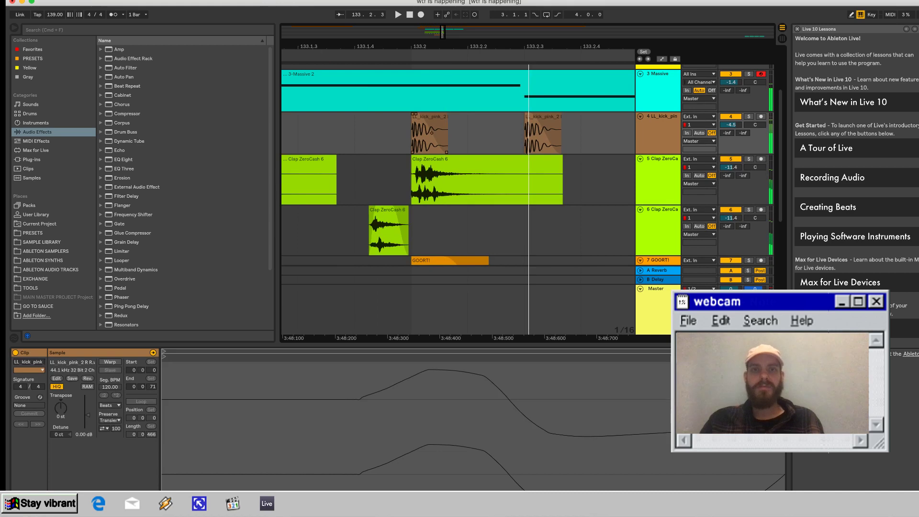
Move the kick at 133.2.3 back to 133.2.2 and play from bar 133.
drag(542, 117, 486, 117)
scroll(484, 130, left, 4)
click(428, 134)
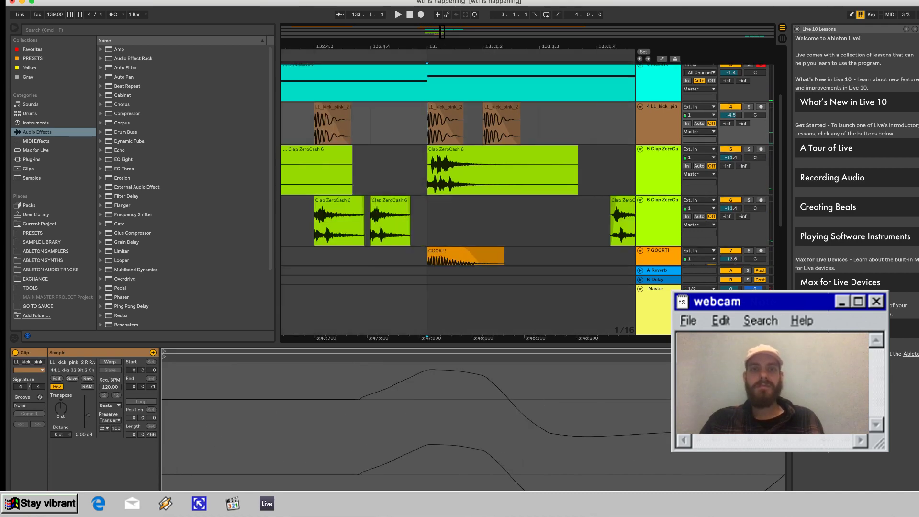
key(space)
scroll(428, 134, right, 6)
scroll(455, 153, right, 5)
scroll(455, 153, up, 1)
scroll(455, 153, left, 4)
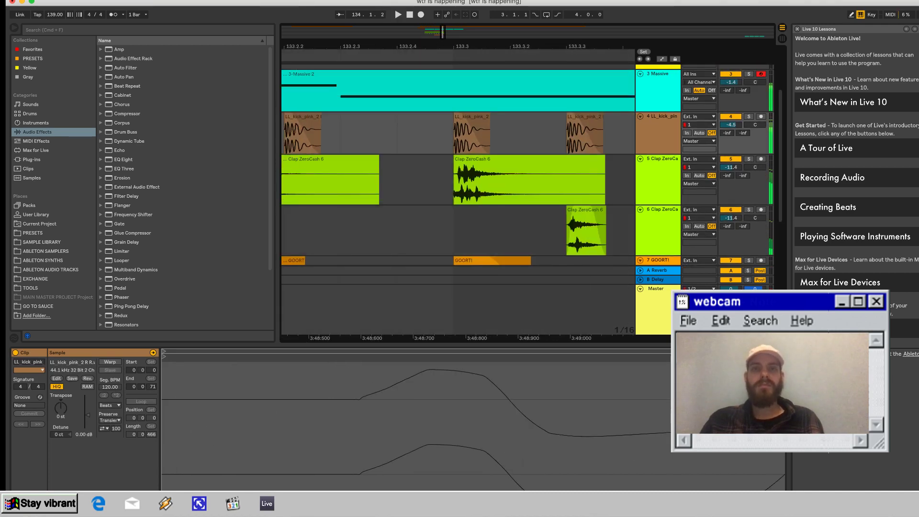
key(space)
scroll(491, 129, down, 5)
key(space)
click(485, 116)
key(super+d)
drag(496, 117, 496, 117)
key(super+z)
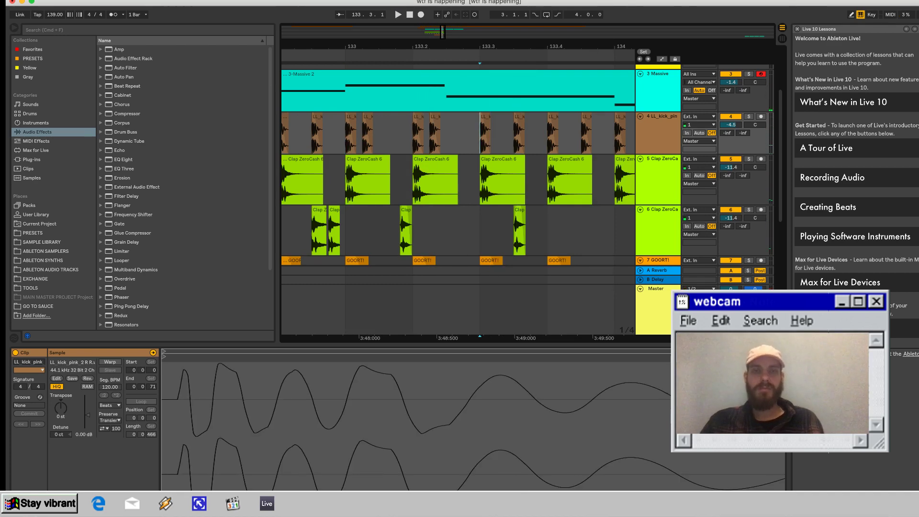
Delete the kicks from 133.3 to bar 135 and play from bar 133.
key(ctrl+z)
key(ctrl+z)
key(ctrl+z)
key(ctrl+z)
key(ctrl+z)
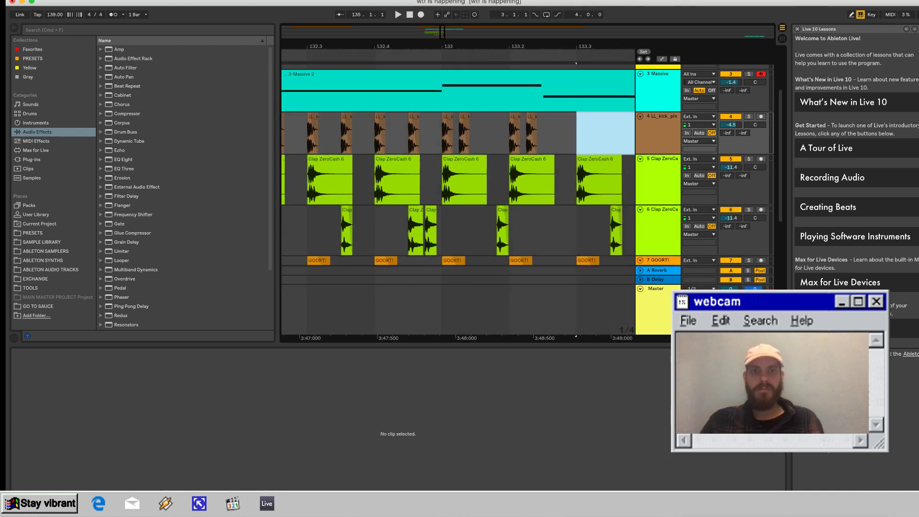
key(ctrl+z)
key(ctrl+z)
key(ctrl+z)
key(Left)
key(space)
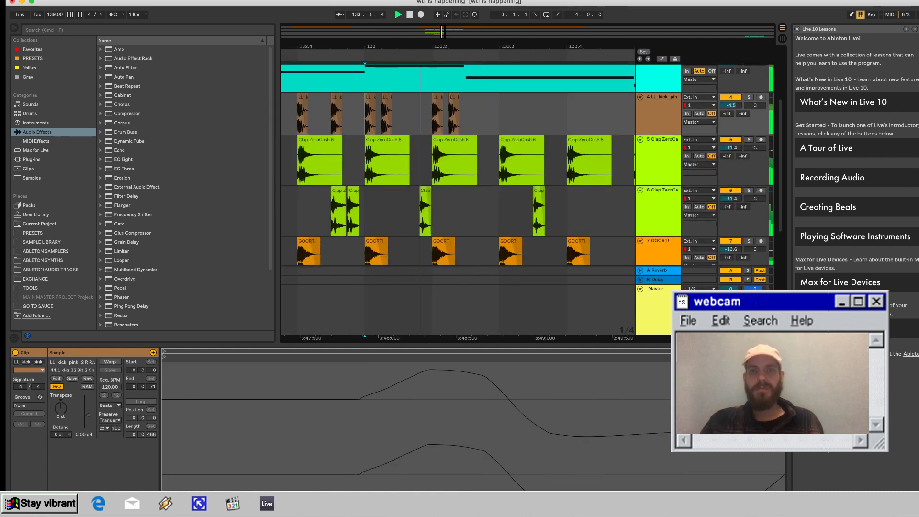
Duplicate the two beats of doubled kicks at bar 133 twice, filling up to 134.3.
key(shift+Right)
key(shift+Right)
key(space)
key(space)
key(super+d)
key(super+d)
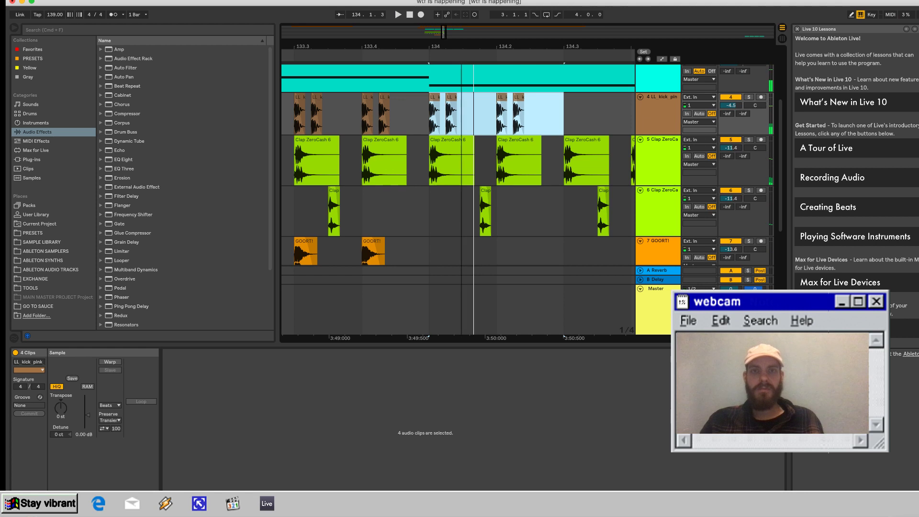
Rework the kicks in the first beat of bar 134 into evenly spaced triplet hits on a triplet grid.
key(plus)
key(plus)
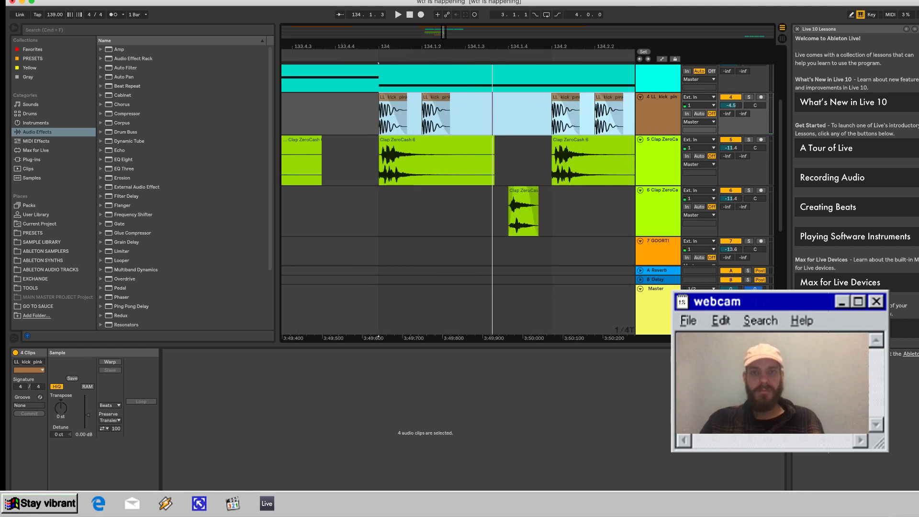
click(493, 115)
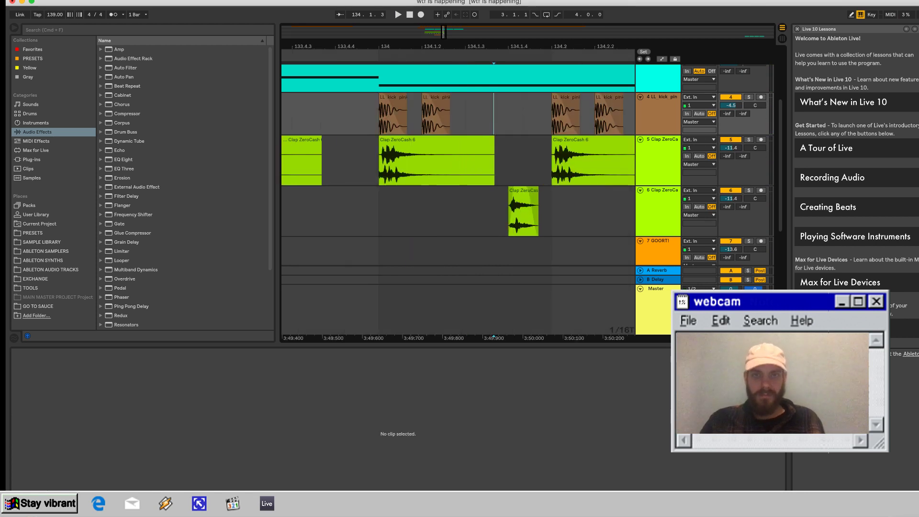
click(435, 97)
key(Delete)
drag(466, 115, 380, 115)
key(super+d)
click(350, 115)
key(space)
key(space)
Delete the leftover doubled kicks from 134.2 and repeat the one-beat triplet kicks up to 134.4.
drag(479, 97, 557, 115)
scroll(507, 97, right, 3)
key(Delete)
drag(474, 115, 301, 115)
key(space)
key(super+d)
key(super+d)
Play the triplet kicks from bar 134 several times and check them against the claps.
key(space)
key(space)
scroll(418, 114, down, 5)
scroll(417, 115, up, 1)
key(space)
key(space)
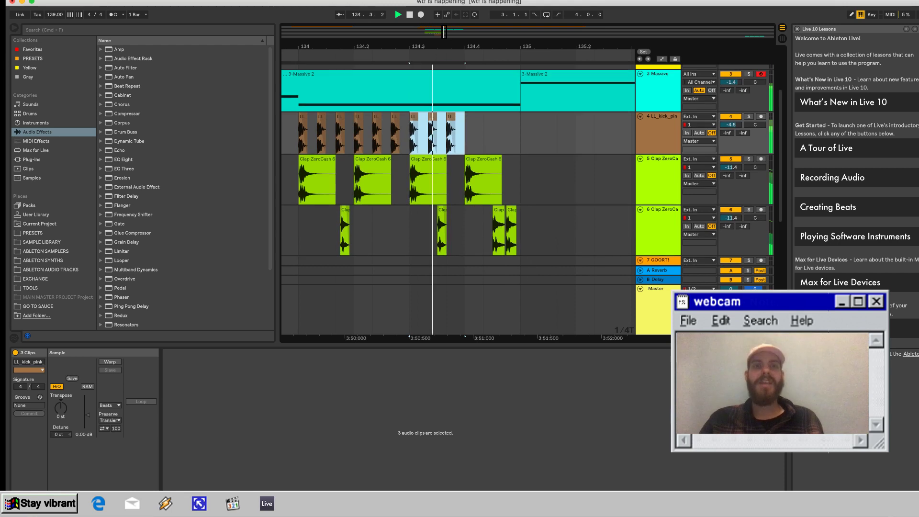
key(space)
key(space)
scroll(348, 136, left, 2)
key(space)
click(349, 136)
key(space)
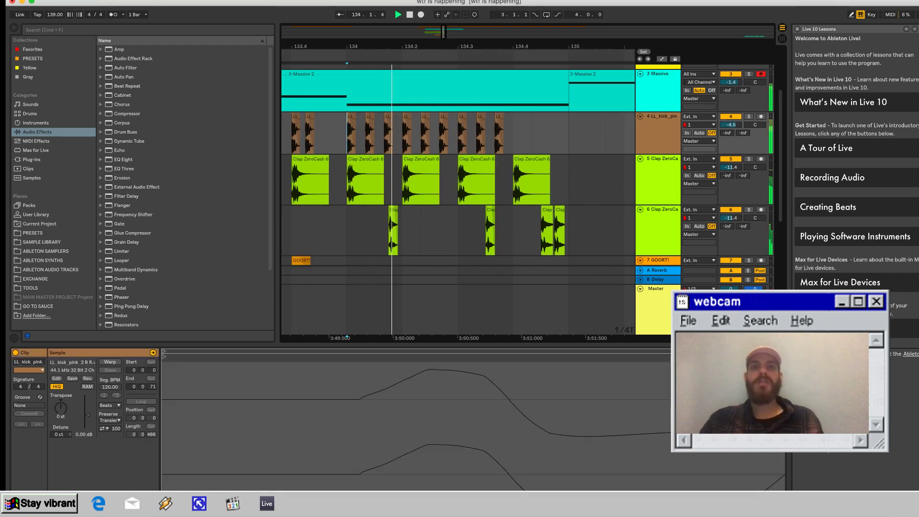
Delete the two triplet kicks that follow the kick on 134.3.
key(space)
drag(476, 137, 568, 136)
key(Delete)
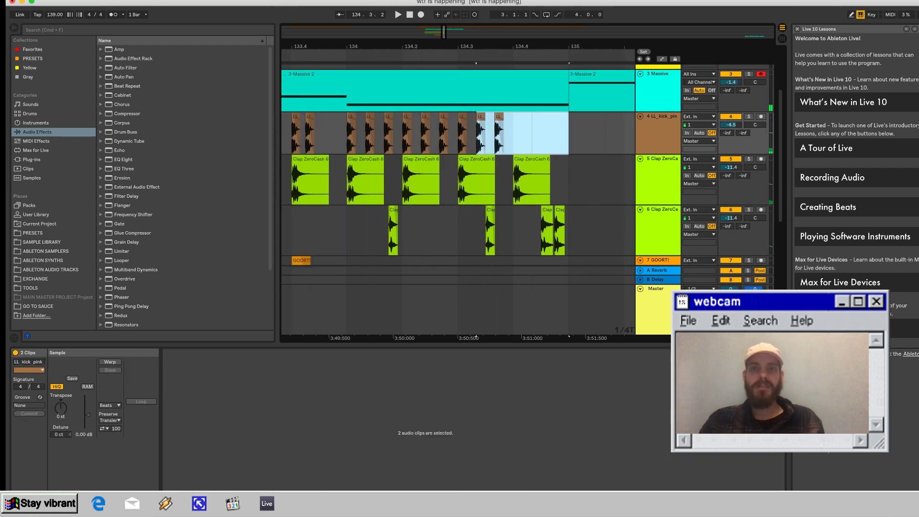
Cut the Massive clip away between 134.3 and bar 135 and play into the gap.
scroll(568, 136, up, 1)
drag(567, 93, 457, 93)
scroll(458, 101, left, 1)
click(335, 152)
key(space)
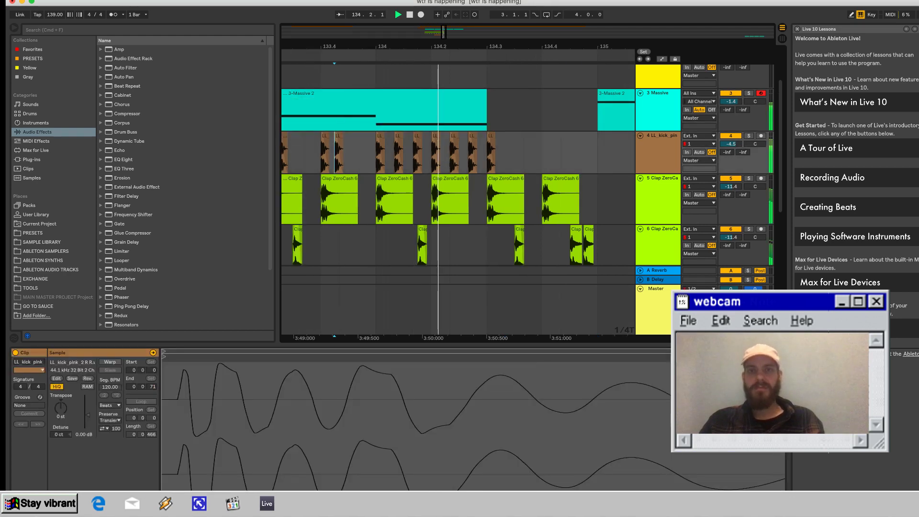
Delete the three short off-beat claps between 134.3 and bar 135 on the second clap track.
scroll(455, 191, down, 2)
key(space)
drag(514, 215, 631, 215)
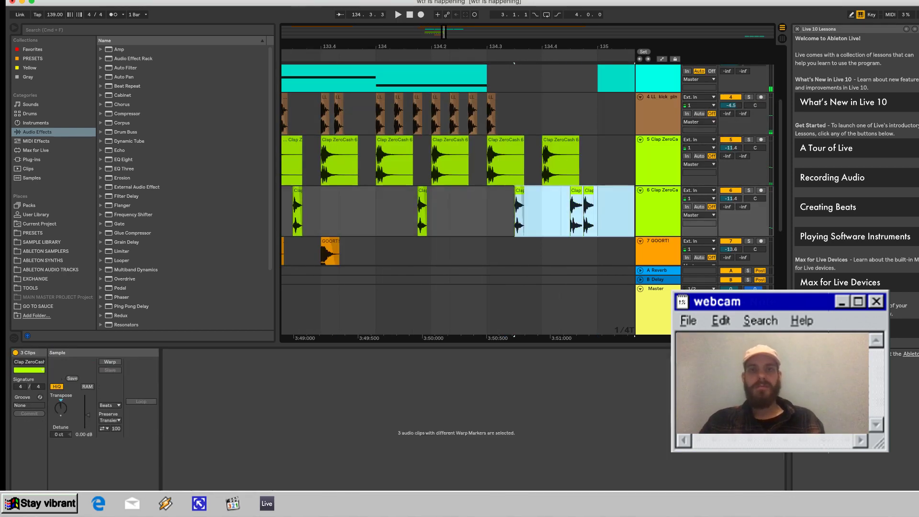
key(Delete)
Duplicate the GOORT! clip on 133.4 twice so it also hits on 134 and 134.2.
scroll(574, 211, down, 1)
scroll(574, 210, left, 1)
scroll(574, 210, up, 6)
scroll(455, 191, down, 4)
scroll(454, 192, left, 2)
click(384, 182)
drag(481, 185, 427, 184)
key(super+d)
key(super+d)
Play through bar 134 to hear the added GOORT! hits with the kicks and claps.
scroll(430, 185, up, 2)
scroll(430, 184, right, 1)
click(387, 177)
key(space)
scroll(454, 191, down, 2)
scroll(455, 192, right, 2)
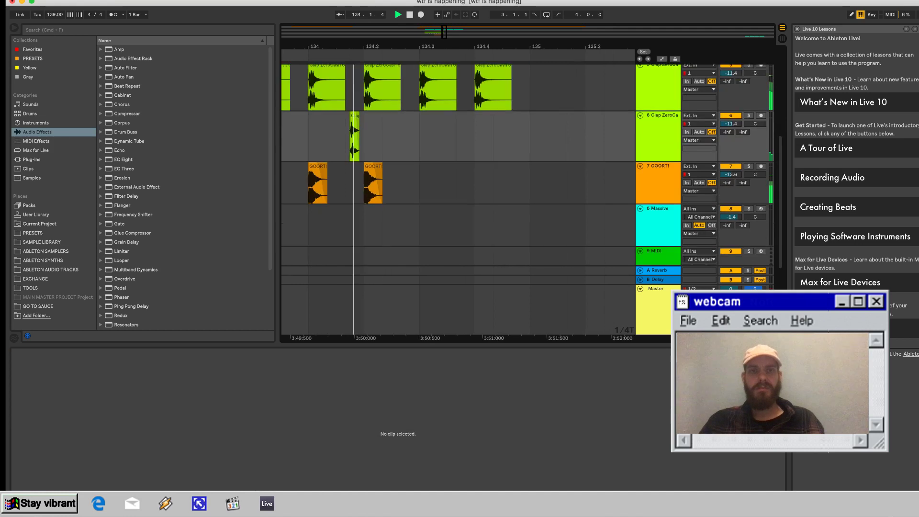
key(space)
Copy the GOORT! clip from 134.2 to 134.3, enable warping and double its segment tempo twice to stretch it.
click(373, 166)
key(super+c)
click(422, 167)
key(super+v)
double_click(426, 167)
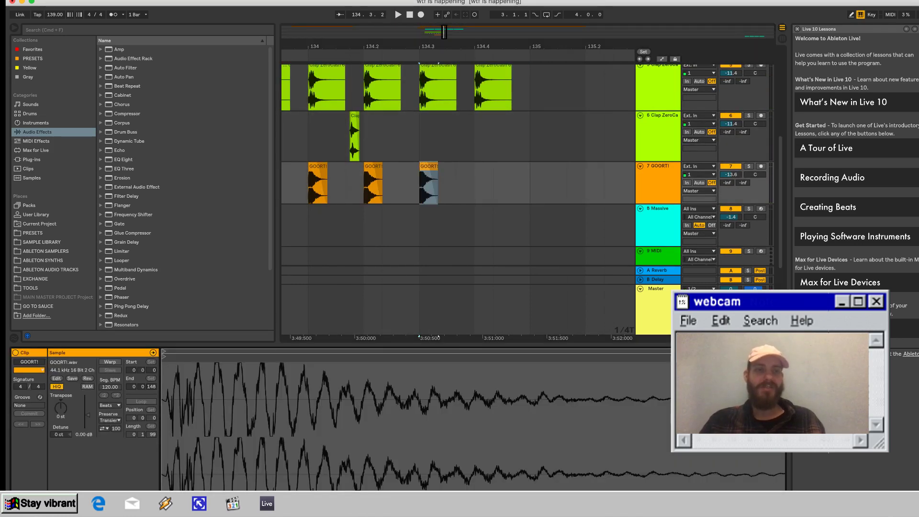
click(109, 362)
double_click(117, 395)
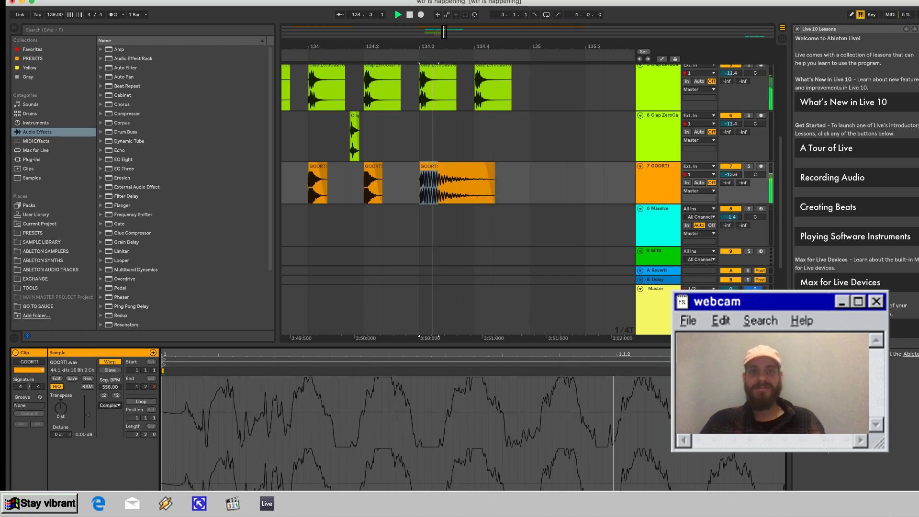
Play from just after 133.4 to check the stretched GOORT! hit in the break before bar 135.
scroll(458, 199, left, 3)
click(339, 224)
key(space)
key(space)
scroll(545, 191, left, 1)
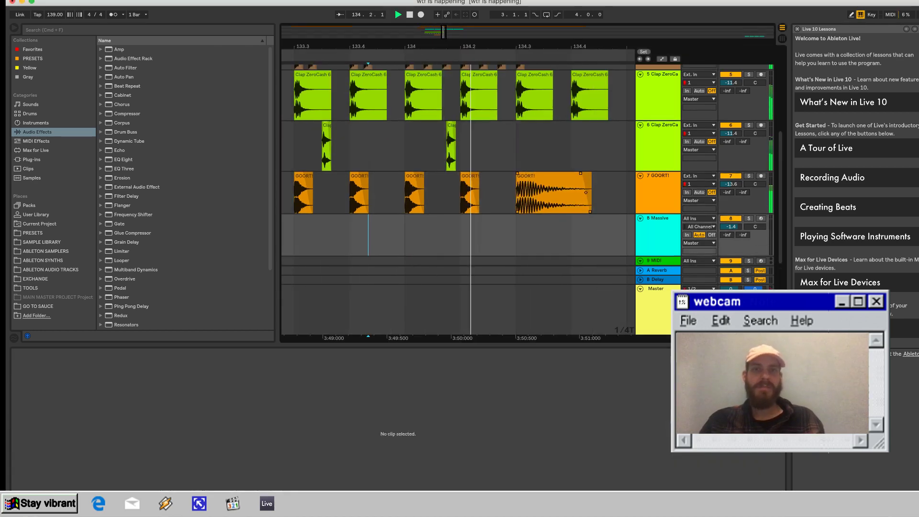
scroll(458, 199, right, 4)
scroll(458, 200, up, 4)
key(space)
key(space)
Delete the main claps between 134.3 and bar 135 and stop playback.
scroll(458, 200, down, 2)
drag(461, 165, 354, 165)
key(Delete)
scroll(383, 165, up, 3)
scroll(383, 165, left, 2)
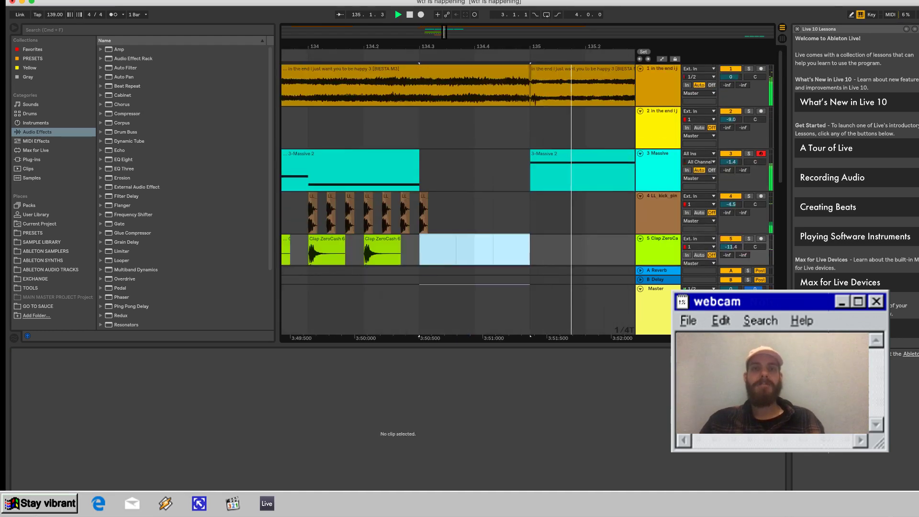
ctrl+scroll(429, 199, down, 4)
scroll(429, 200, left, 1)
key(space)
Place the ha sweep clip on the track below GOORT! so it starts at bar 119 and ends at bar 135.
click(404, 154)
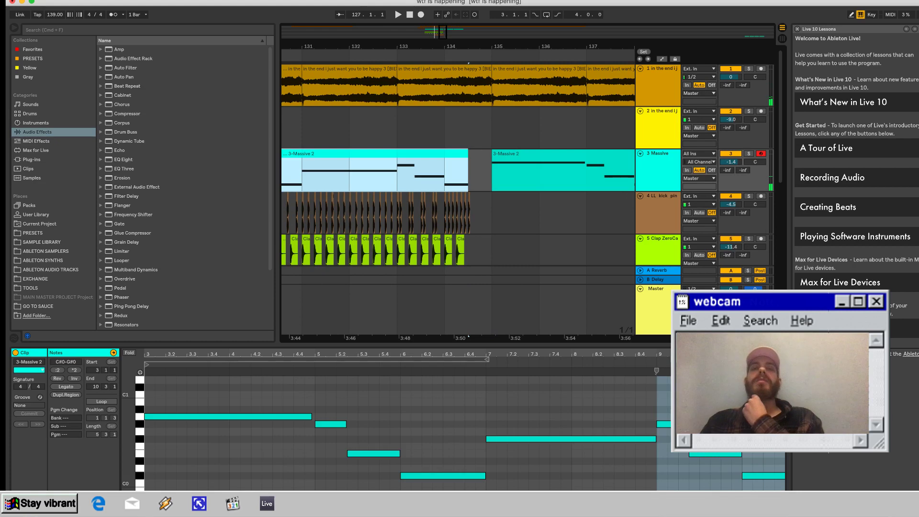
scroll(527, 163, down, 3)
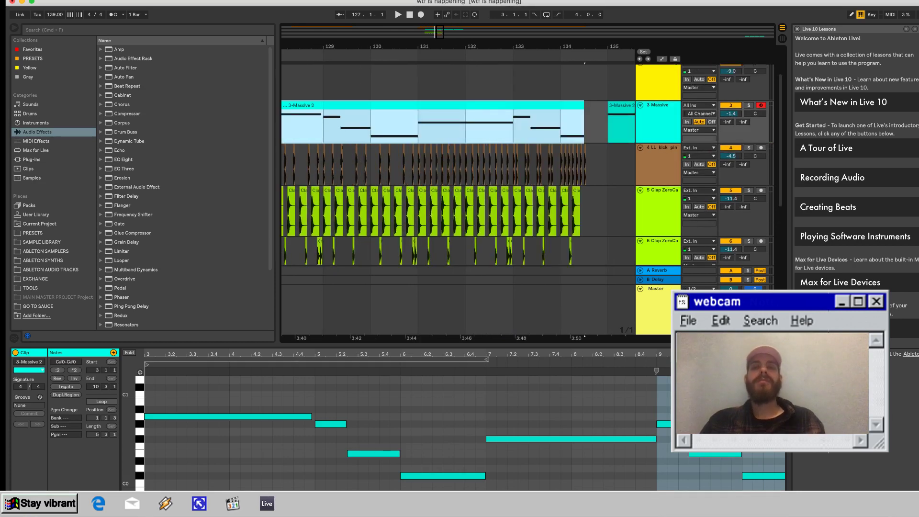
scroll(457, 165, down, 6)
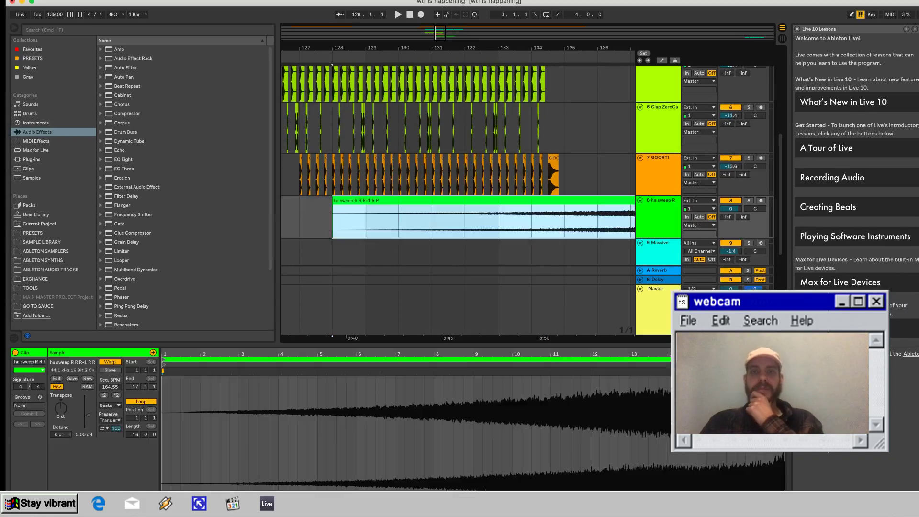
scroll(452, 191, left, 1)
scroll(518, 191, down, 2)
scroll(519, 192, right, 3)
drag(518, 181, 284, 181)
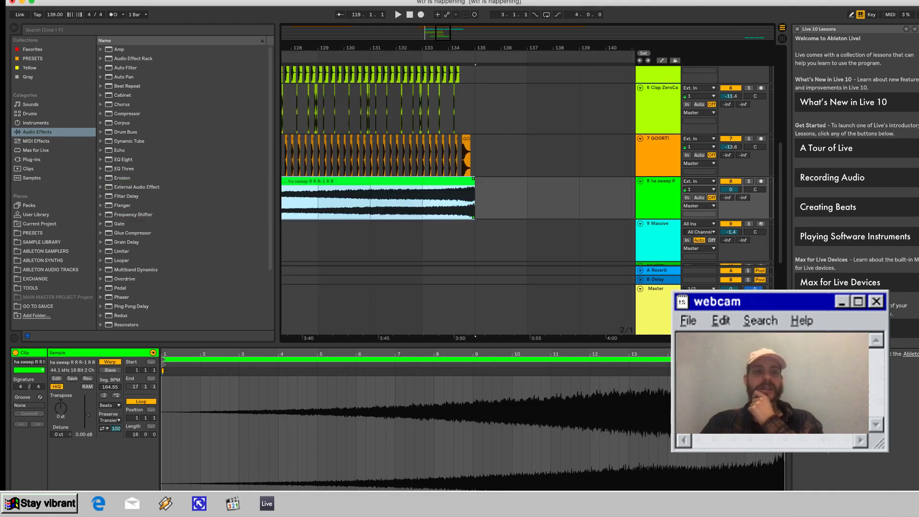
Turn off warping on the ha sweep clip and move it so its end lines up with bar 135.
scroll(287, 184, left, 2)
click(162, 431)
click(109, 362)
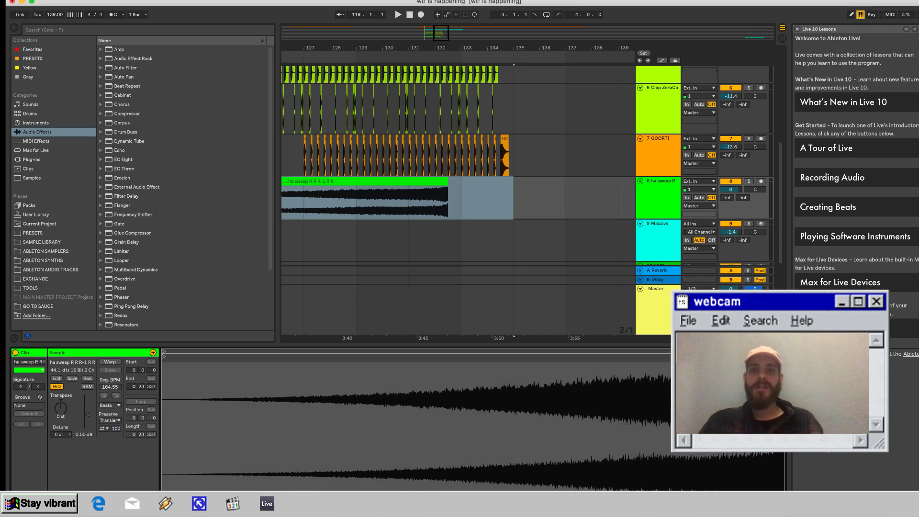
scroll(502, 191, left, 2)
click(502, 192)
click(502, 171)
drag(502, 172, 598, 189)
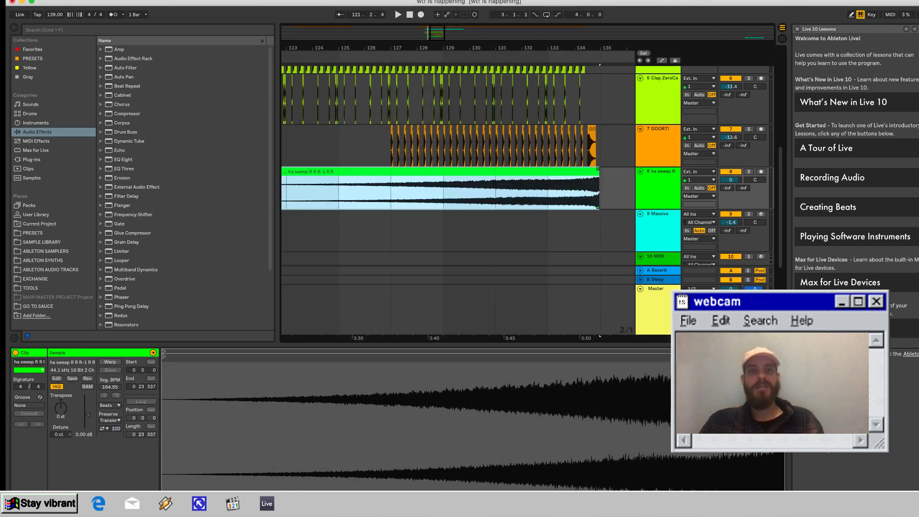
Fade the ha sweep in over its whole length, trim its start to bar 129 and play it.
scroll(458, 189, left, 2)
key(minus)
key(minus)
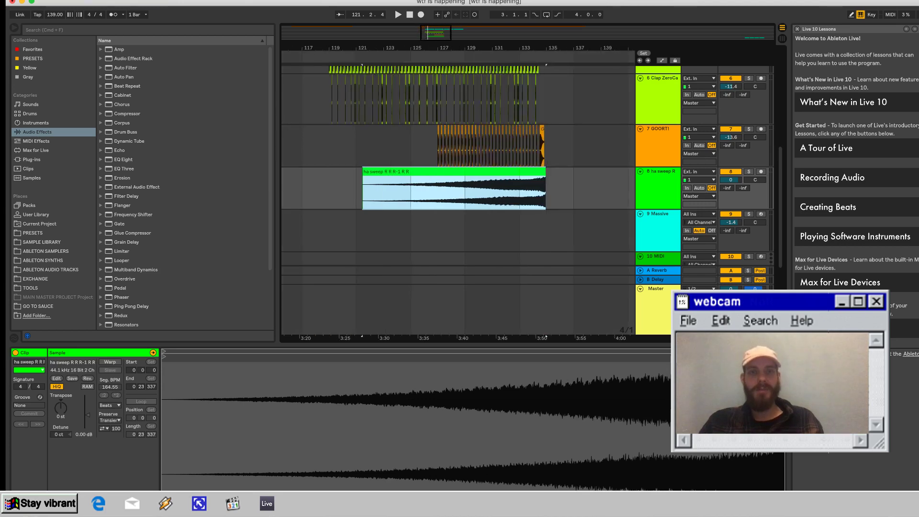
drag(363, 169, 543, 169)
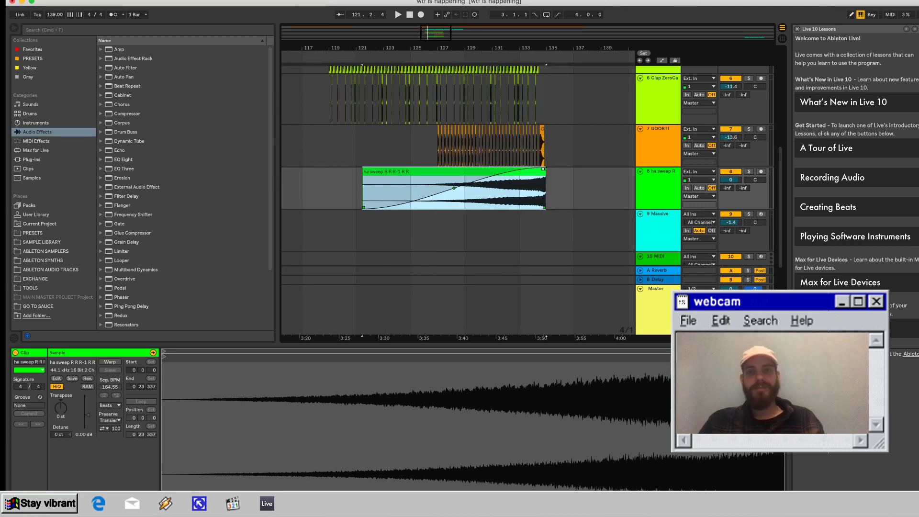
drag(363, 172, 465, 172)
key(space)
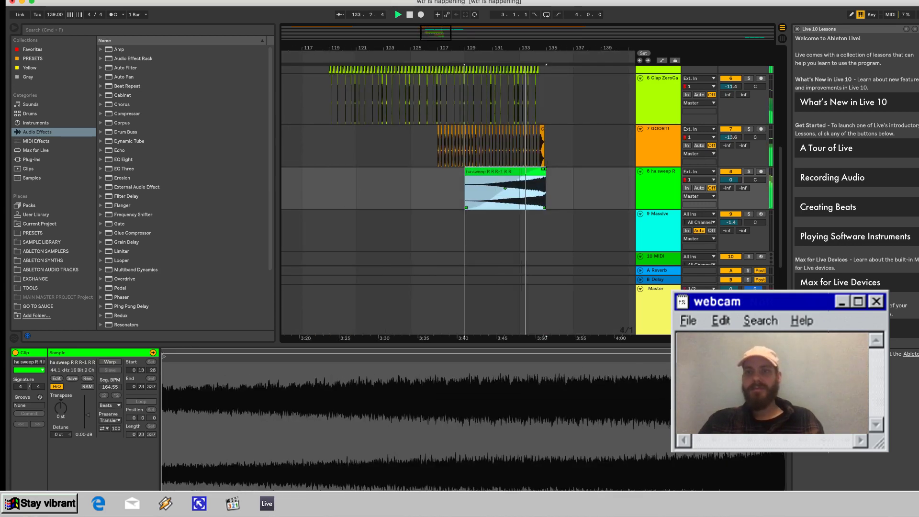
Replay the sweep in context and set the ha sweep track's volume to -11.8 dB.
key(space)
key(space)
drag(730, 180, 730, 190)
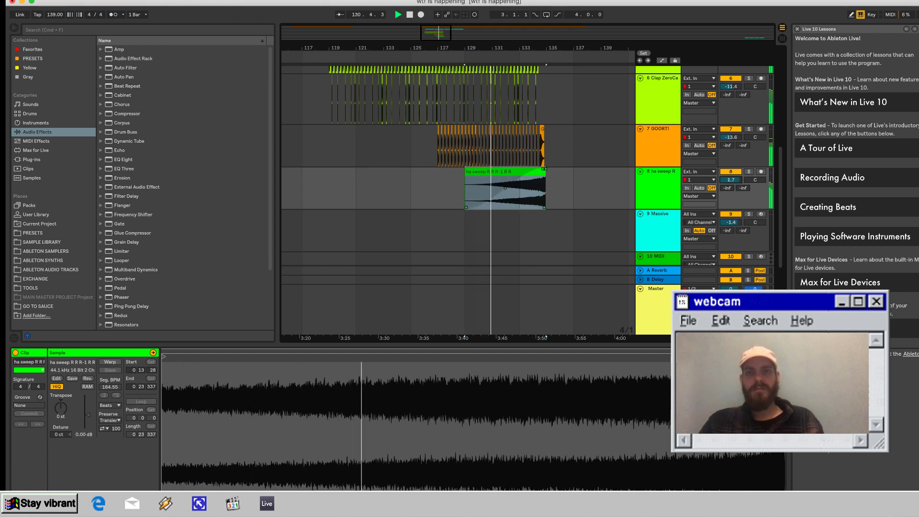
click(504, 172)
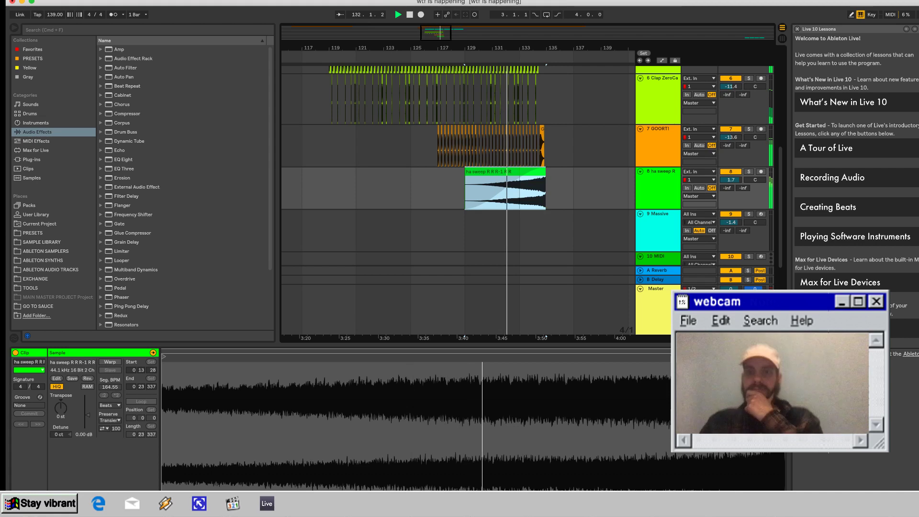
drag(730, 180, 731, 195)
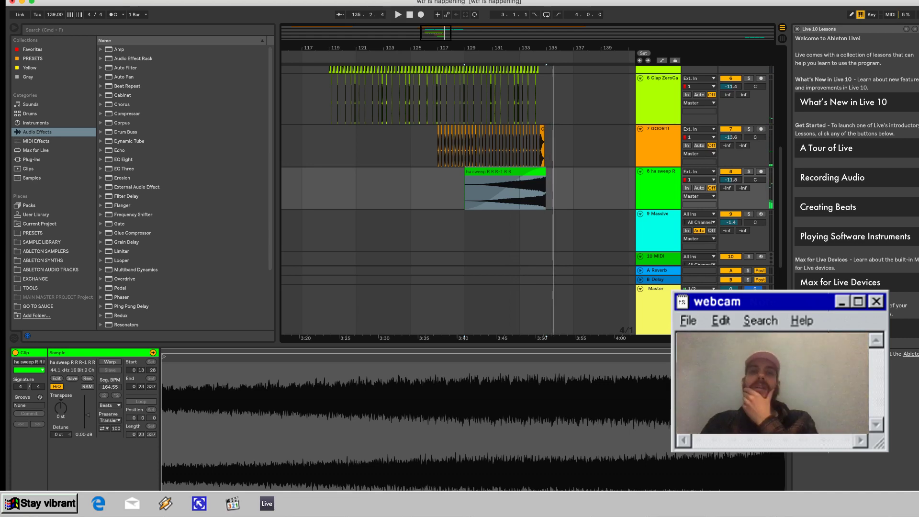
key(space)
Select the song clips from bar 135 to bar 149 on the first track and duplicate that track.
scroll(479, 201, up, 6)
scroll(506, 95, right, 3)
click(506, 91)
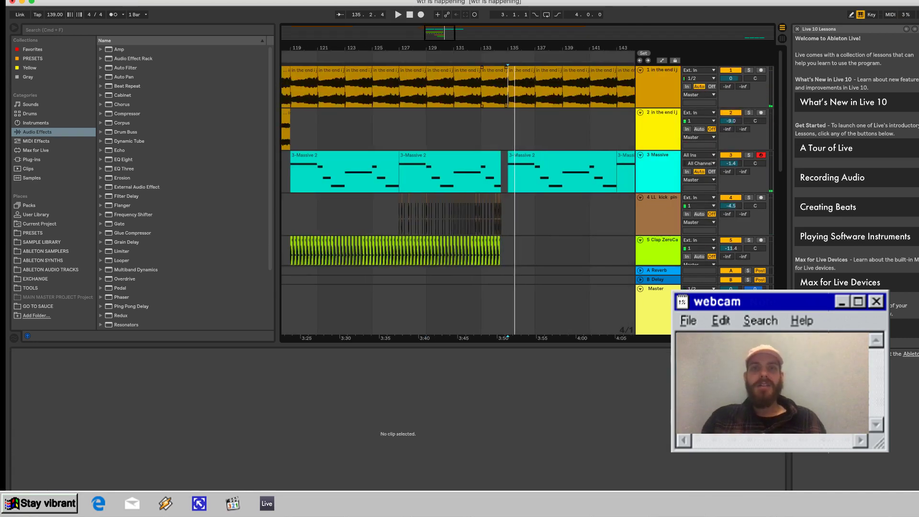
scroll(506, 91, right, 2)
click(491, 71)
scroll(478, 71, right, 4)
shift+click(443, 70)
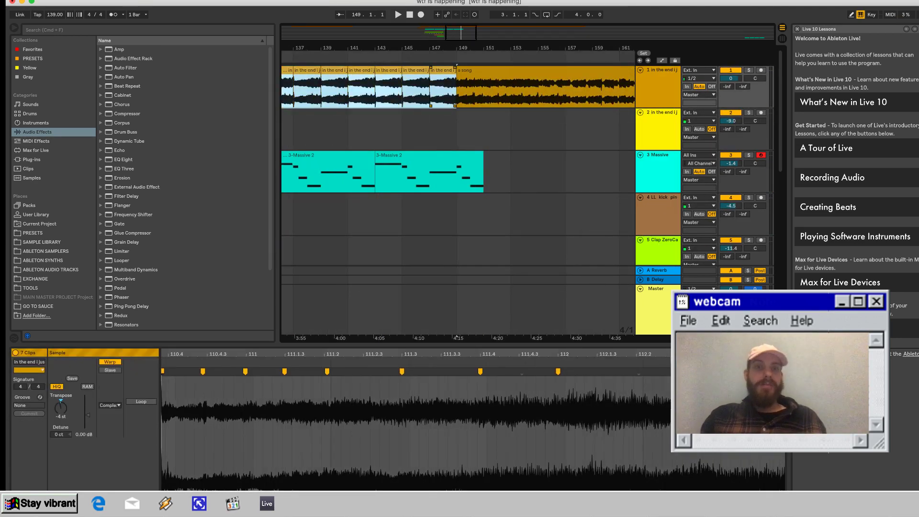
scroll(443, 70, left, 2)
click(658, 86)
key(super+d)
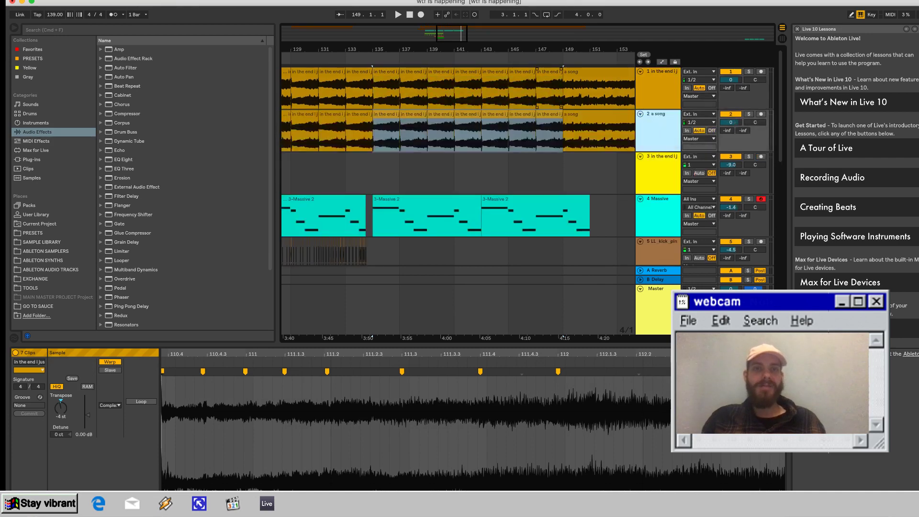
Transpose the duplicated song clips from bar 135 to 8 st, set their track to -6.1 dB and play them.
click(550, 115)
shift+click(385, 114)
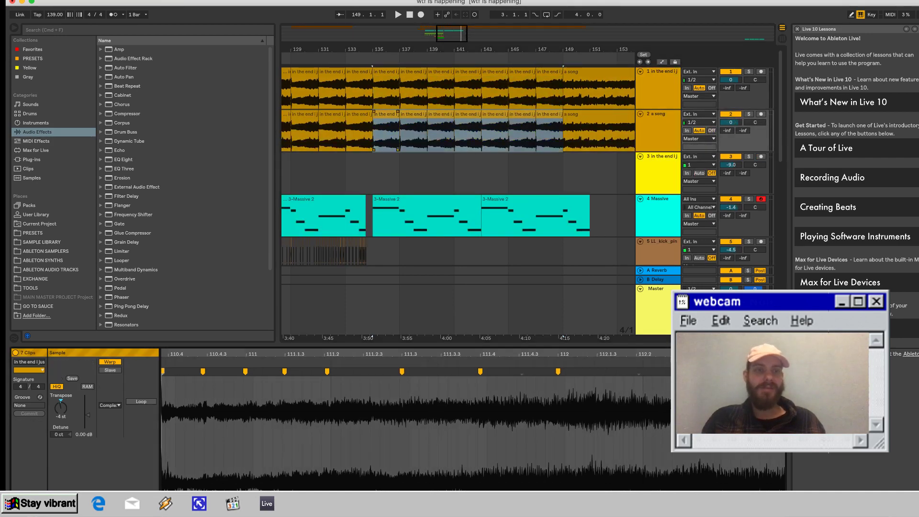
key(space)
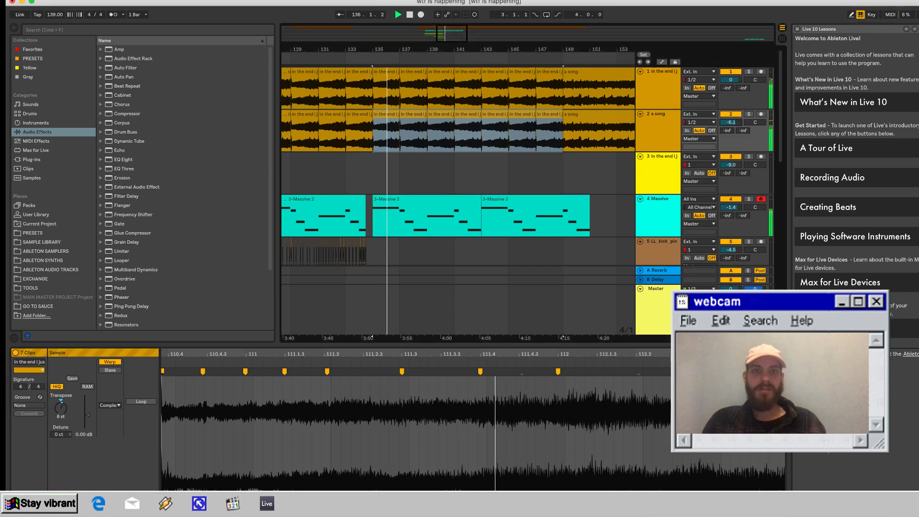
Clear the duplicated song track of everything before bar 135.
key(super+z)
key(super+z)
key(super+z)
key(super+z)
key(super+z)
key(super+z)
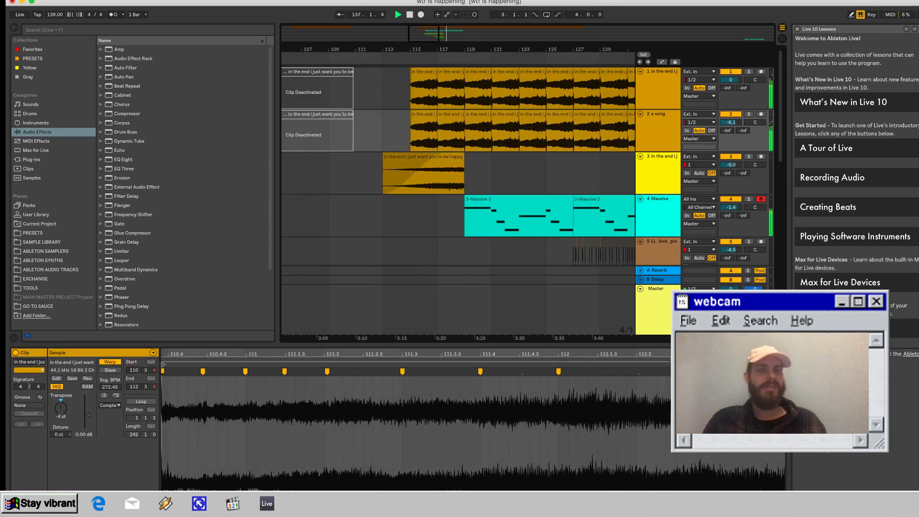
key(super+z)
key(super+z)
key(super+z)
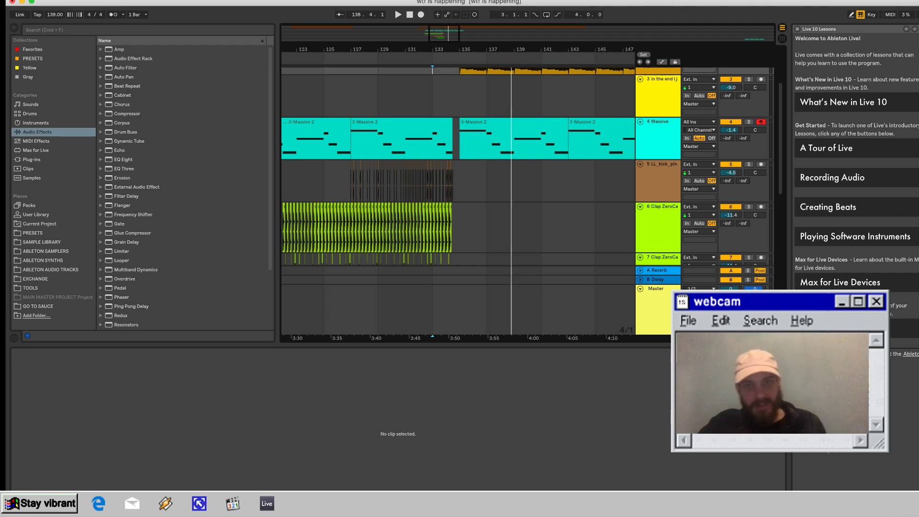
Play into bar 135 and delete all Massive clips from bar 135 onward.
scroll(458, 201, up, 2)
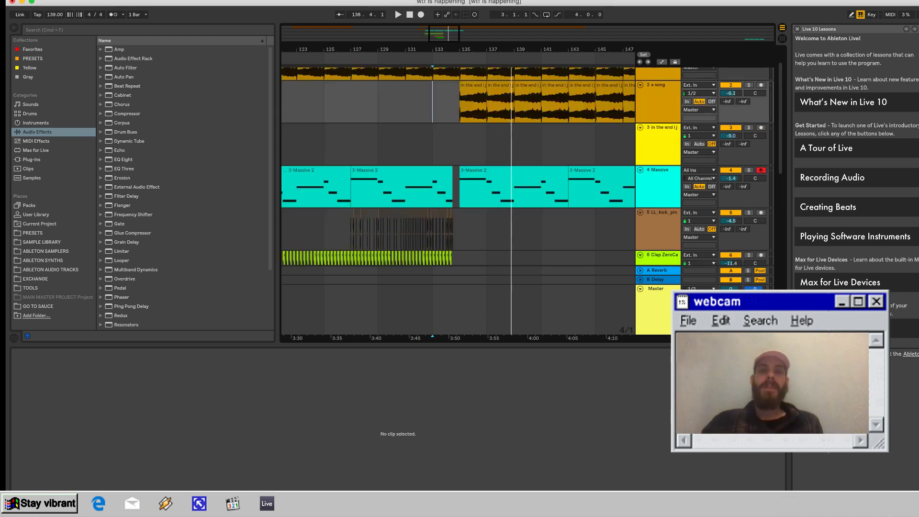
key(space)
click(512, 170)
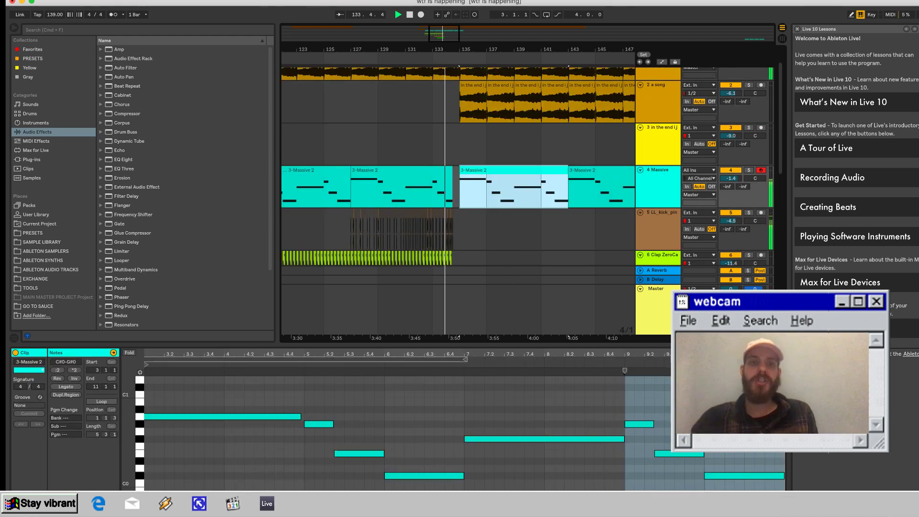
scroll(458, 180, right, 6)
shift+click(352, 179)
key(Delete)
scroll(458, 201, left, 5)
scroll(458, 201, up, 1)
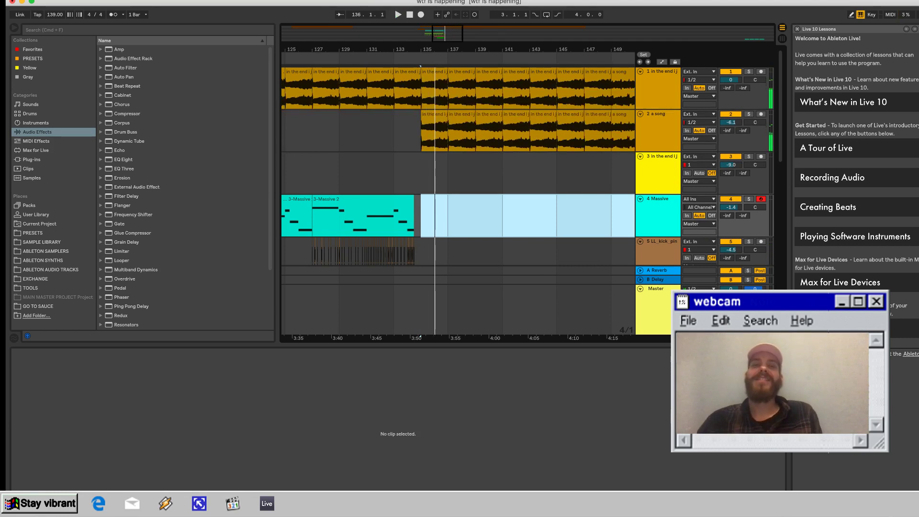
Play from bar 133 and insert a new audio track above the Massive track.
click(394, 130)
key(space)
scroll(424, 131, up, 4)
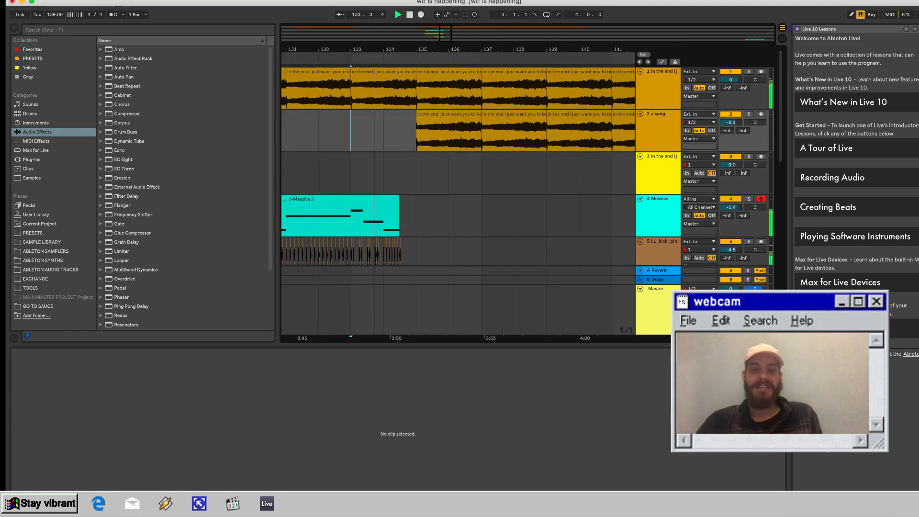
scroll(458, 201, down, 5)
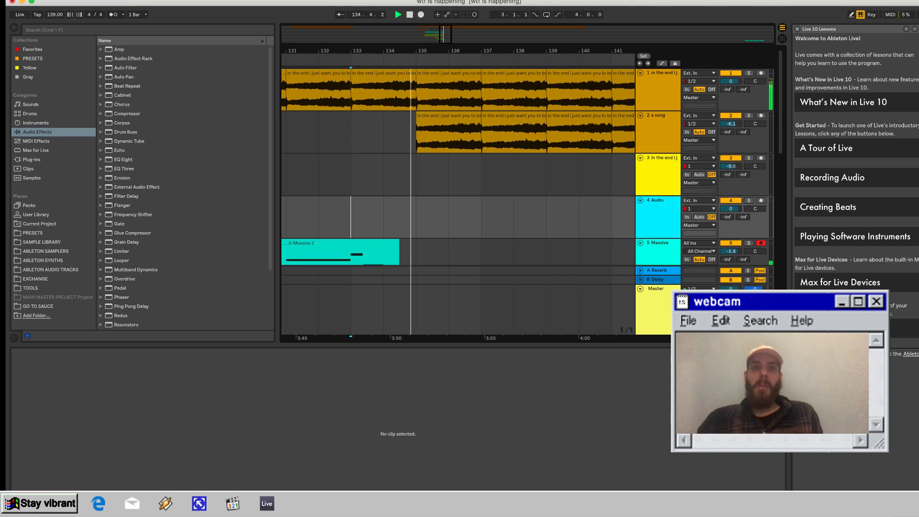
scroll(481, 201, down, 1)
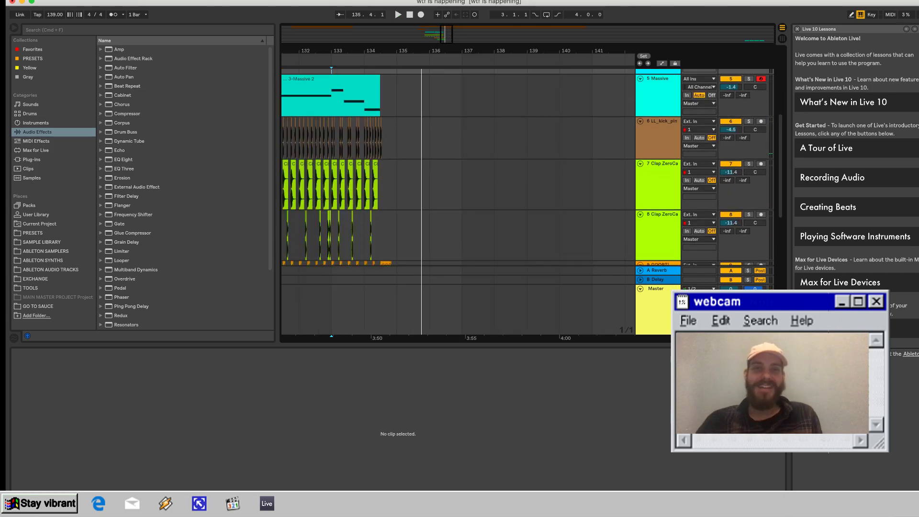
Select the kick on 133.4 and play the section from bar 135 without drums.
click(357, 121)
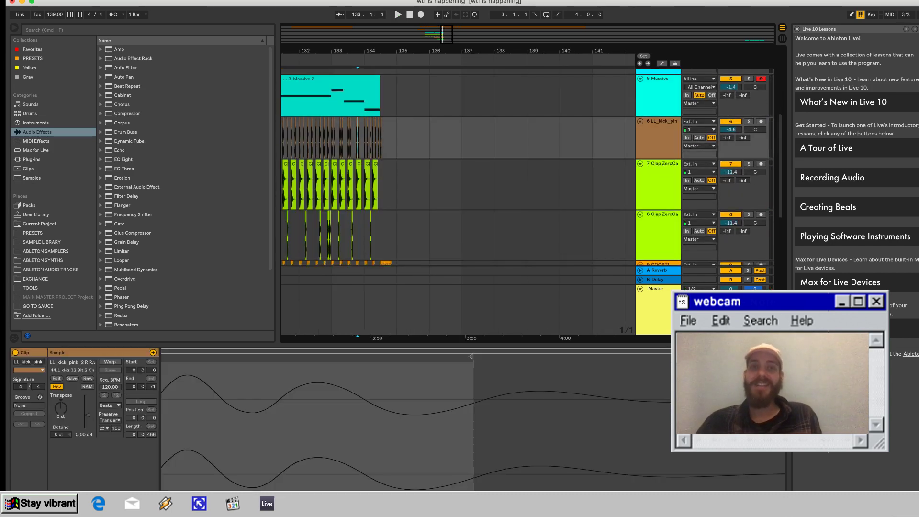
click(357, 121)
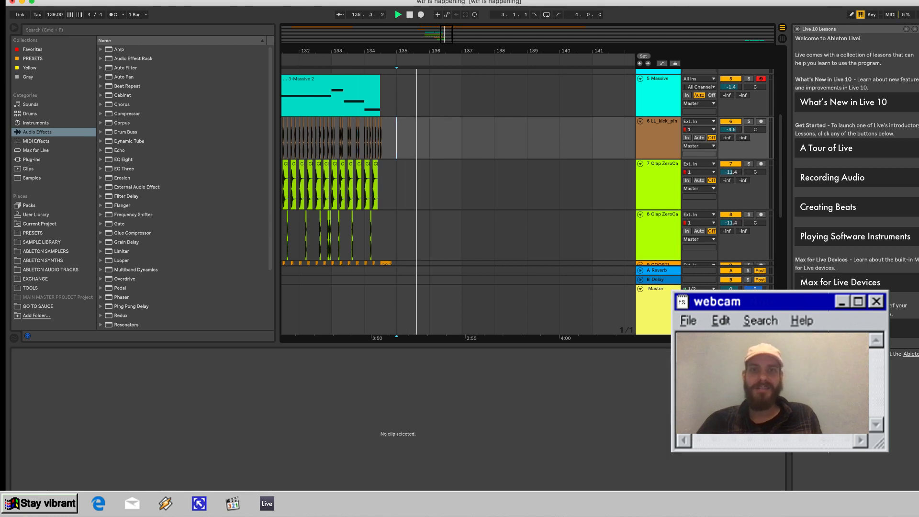
key(space)
Paste a copy of the kick just after 135.2 on the kick track and play from bar 135.
scroll(411, 138, up, 3)
scroll(411, 138, left, 3)
click(372, 111)
key(space)
scroll(454, 143, up, 4)
scroll(455, 143, right, 3)
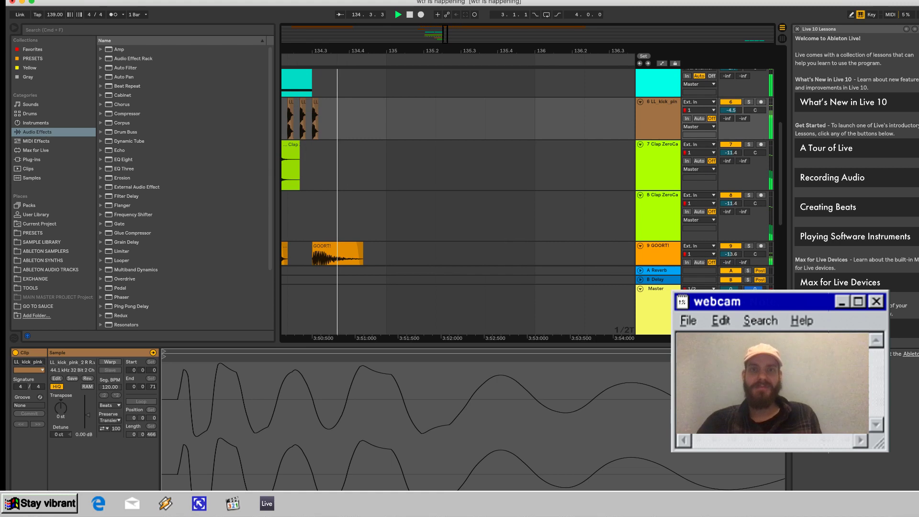
click(435, 119)
key(super+v)
key(space)
click(386, 120)
key(space)
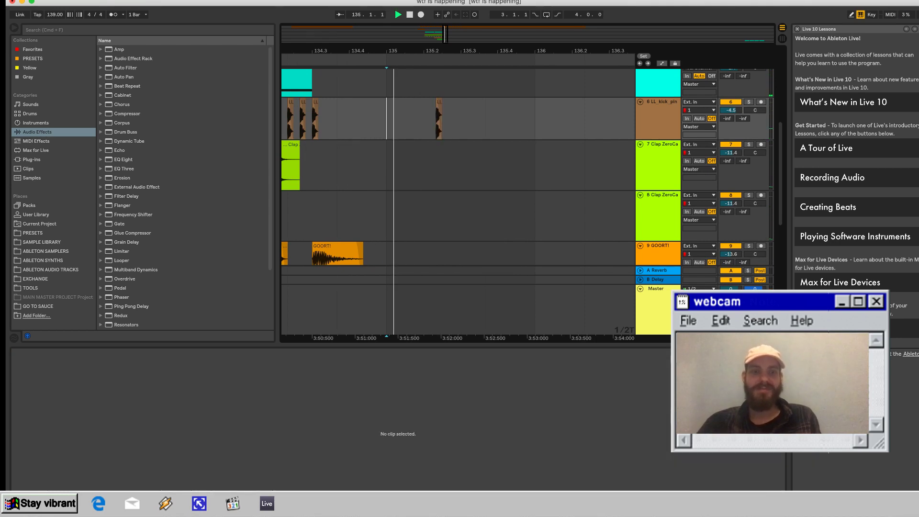
Turn on the metronome and play the kick section from bar 135.
key(space)
click(113, 15)
key(space)
key(space)
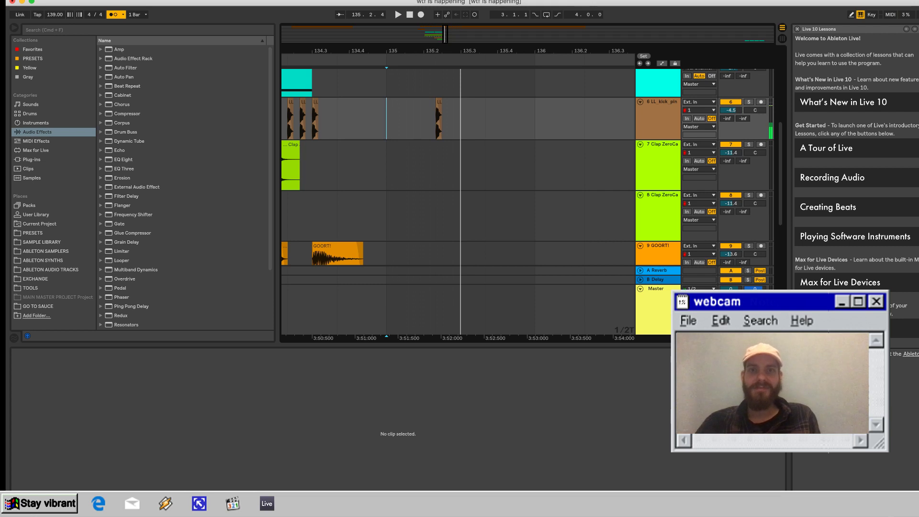
key(plus)
key(space)
Shift the kick after 135.2 to about halfway towards 135.3 and play the transition from before bar 135.
drag(451, 118, 462, 118)
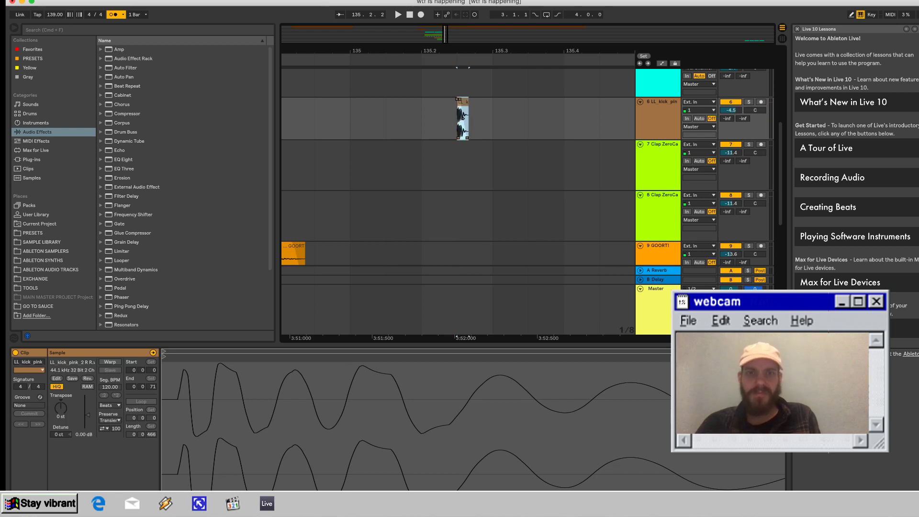
scroll(463, 118, left, 3)
click(330, 118)
key(space)
scroll(330, 118, right, 3)
key(space)
scroll(423, 119, down, 4)
scroll(422, 119, left, 2)
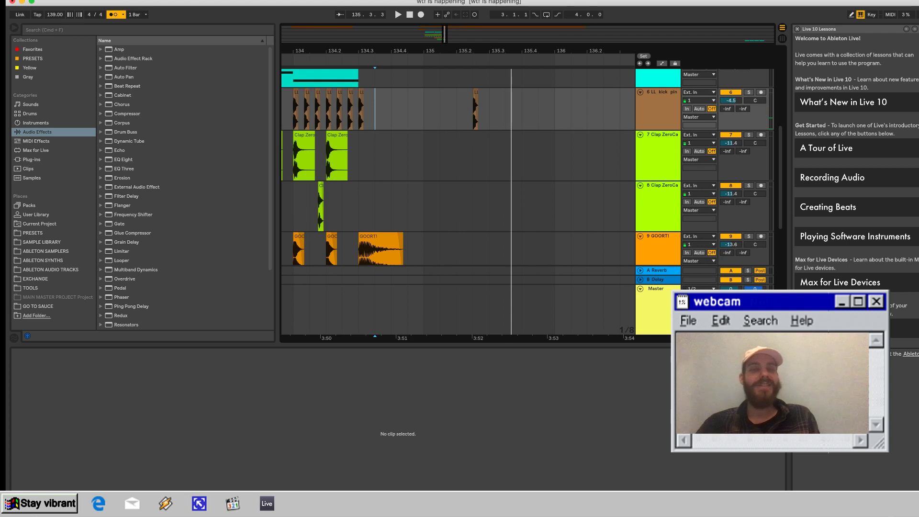
Insert an audio track below the kick track, place the SUB 2 sample on it at the kick after 135.2, solo it and play.
click(658, 108)
key(super+t)
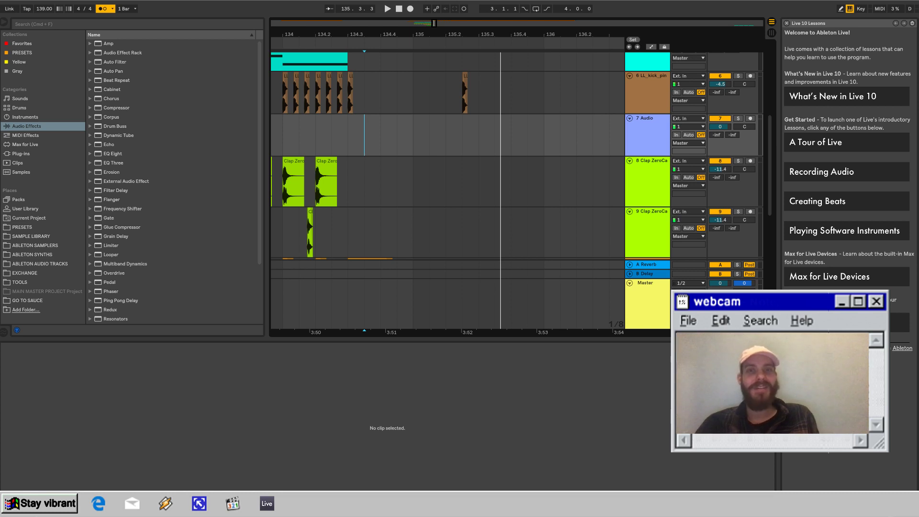
drag(500, 191, 479, 134)
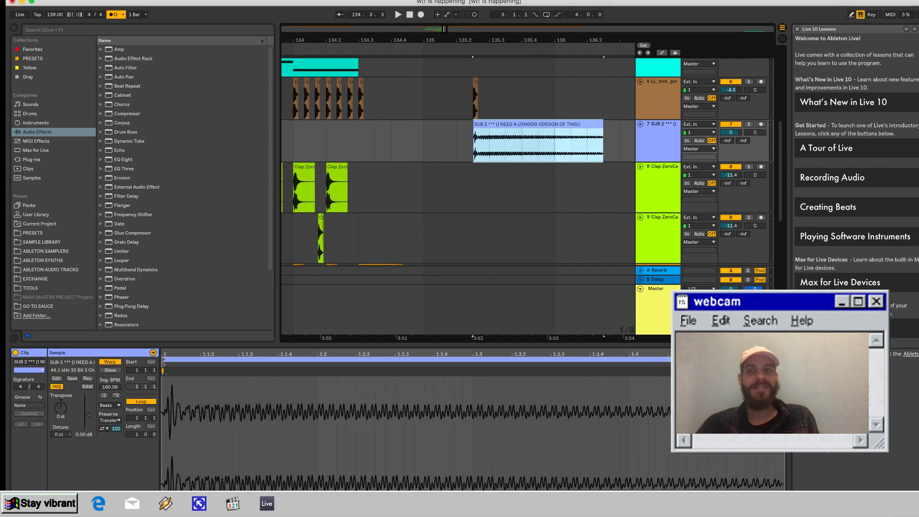
scroll(448, 182, right, 3)
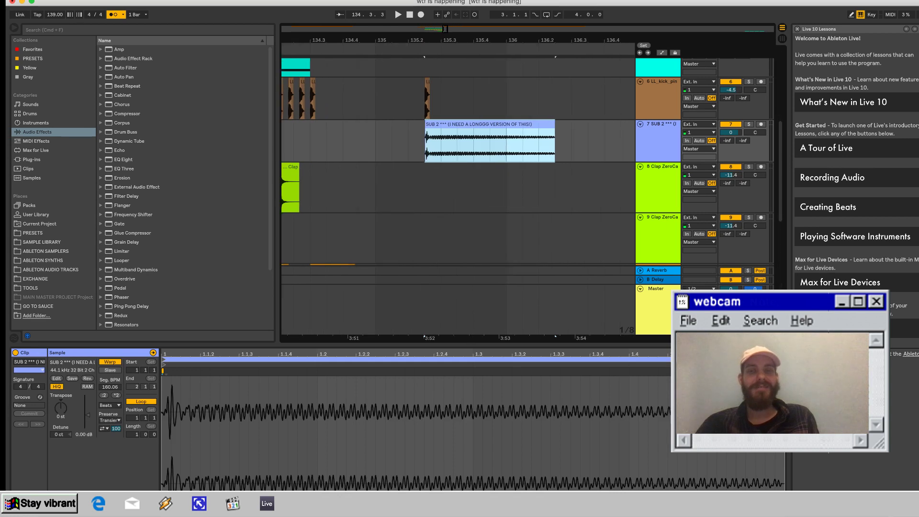
click(749, 125)
key(space)
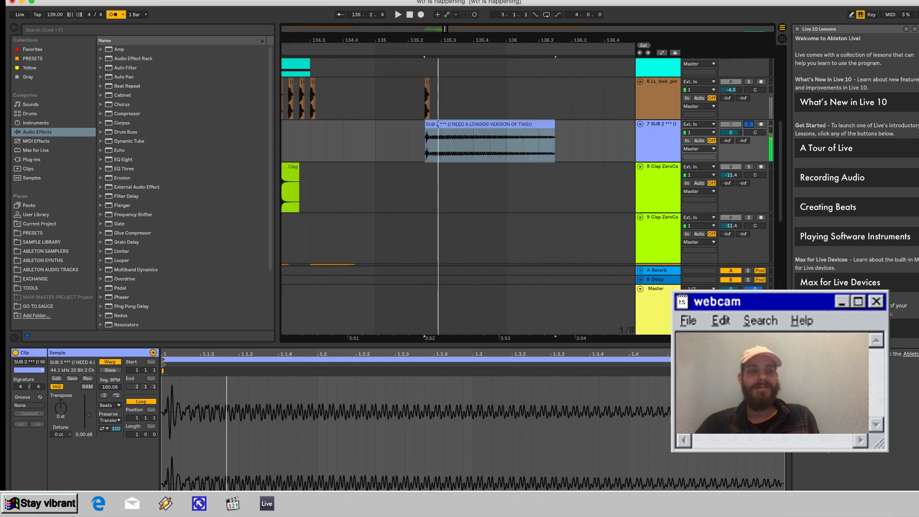
Turn off warping for the SUB 2 clip, transpose it to -6 st and play it.
click(110, 362)
drag(61, 408, 61, 436)
key(space)
key(space)
key(space)
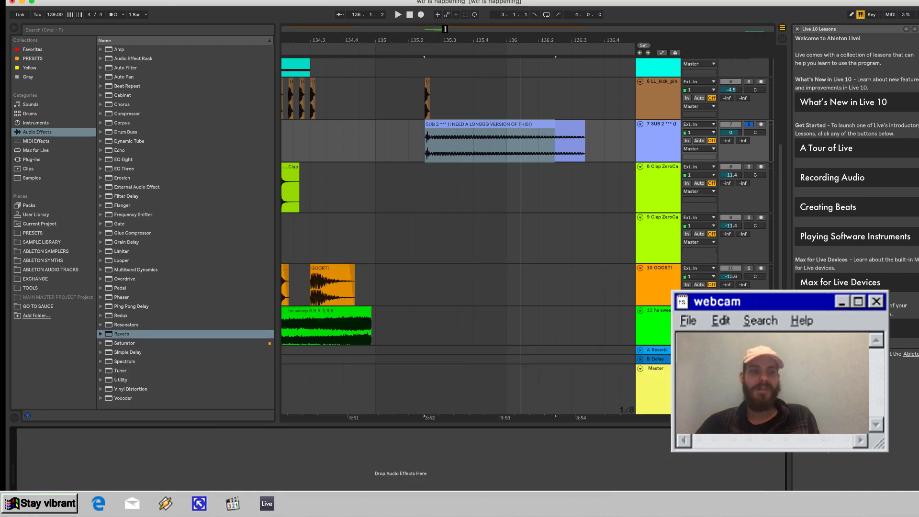
Add a Saturator to the SUB 2 track with its Drive at 1.71 dB and play the result.
key(Down)
key(Return)
key(space)
key(space)
key(space)
drag(27, 453, 28, 476)
key(space)
key(space)
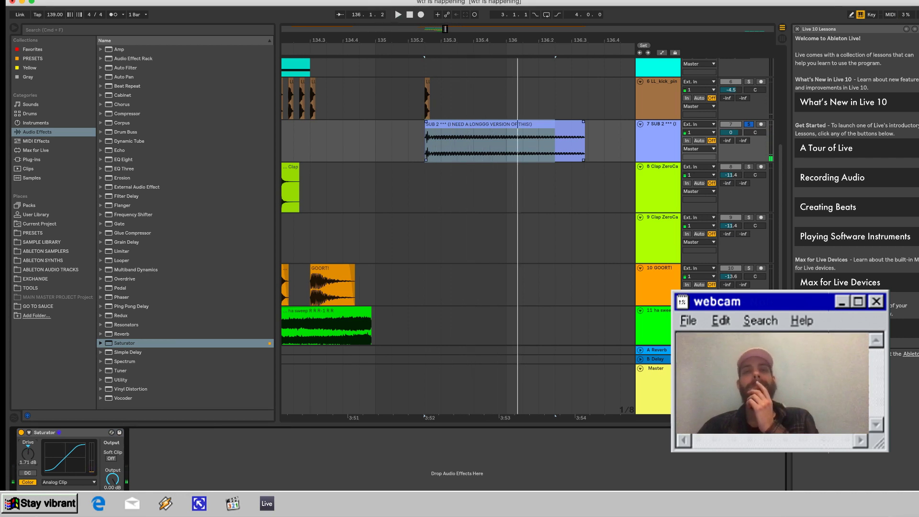
Raise the SUB 2 clip's transposition to -3 st while playing it.
click(497, 124)
key(space)
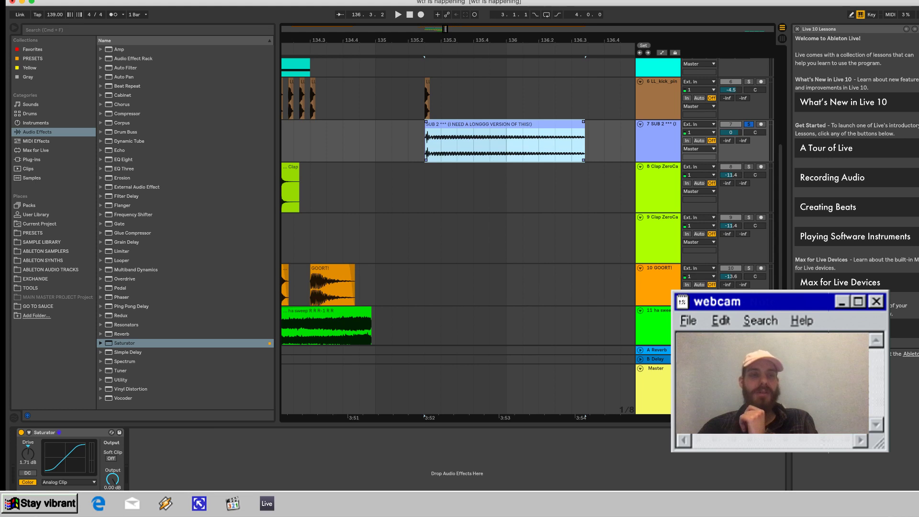
double_click(498, 123)
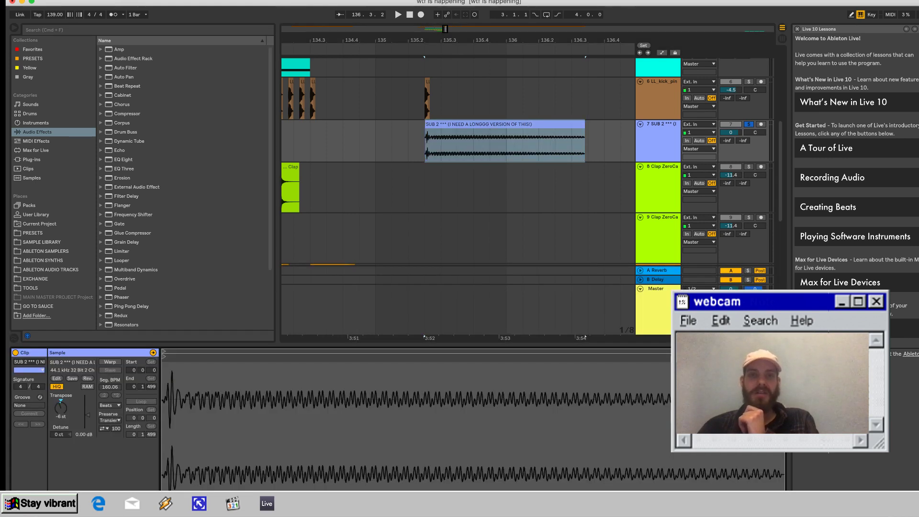
key(space)
key(space)
key(space)
key(Up)
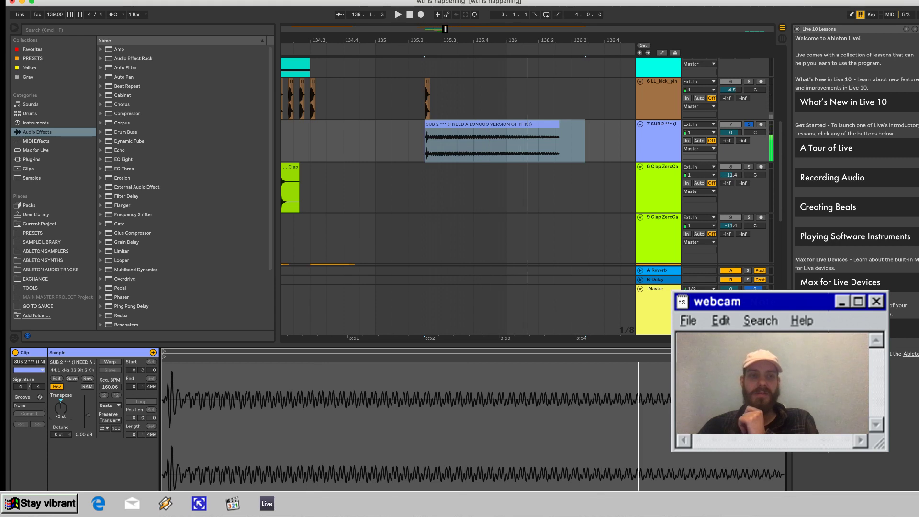
Compare lower pitches for the SUB 2 clip by playback and set its transposition to -4 st.
mouse_move(60, 407)
mouse_down()
mouse_move(60, 390)
mouse_move(60, 422)
mouse_up()
key(space)
key(space)
key(space)
key(space)
key(space)
key(space)
key(space)
key(space)
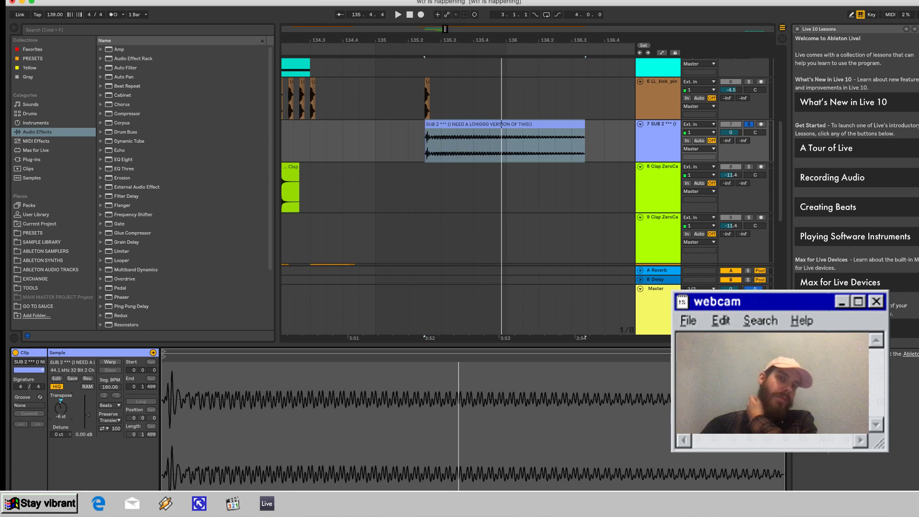
key(space)
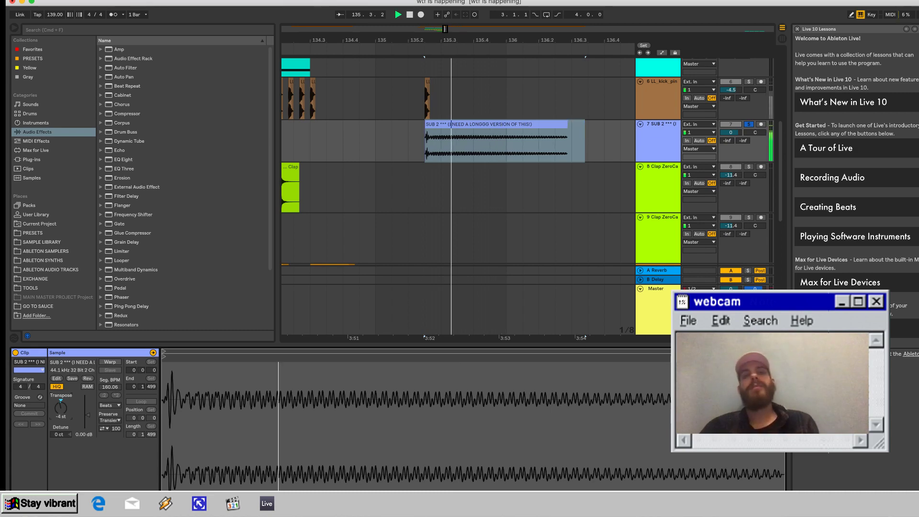
key(space)
click(478, 124)
Transpose all notes in the second Massive clip up two semitones.
scroll(479, 125, left, 3)
scroll(479, 125, left, 6)
scroll(478, 126, up, 3)
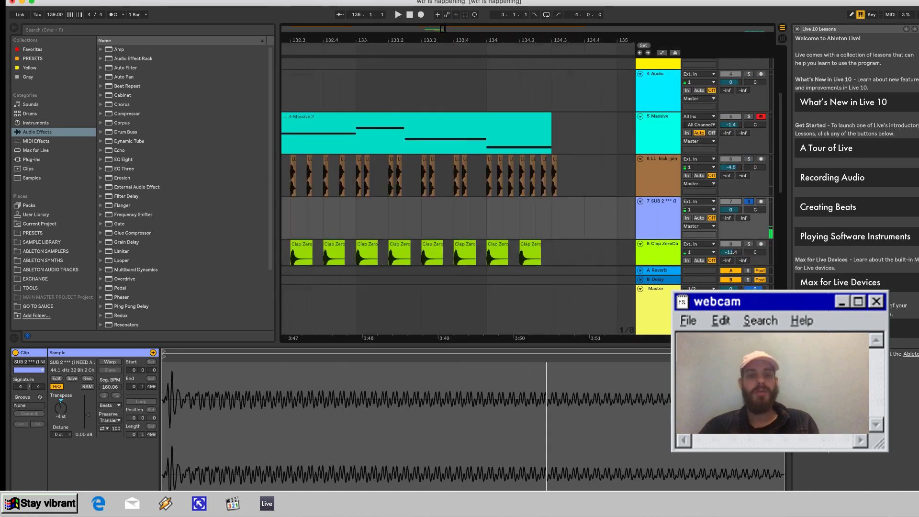
click(478, 126)
key(super+a)
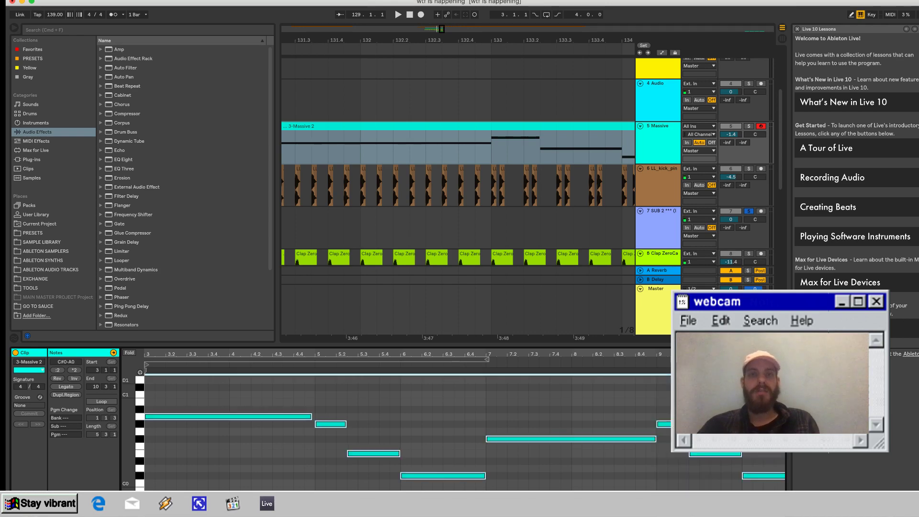
key(Up)
key(Up)
click(479, 126)
Select all song clips from bar 115 onward on the first two tracks and play them.
scroll(478, 126, up, 4)
scroll(478, 126, left, 4)
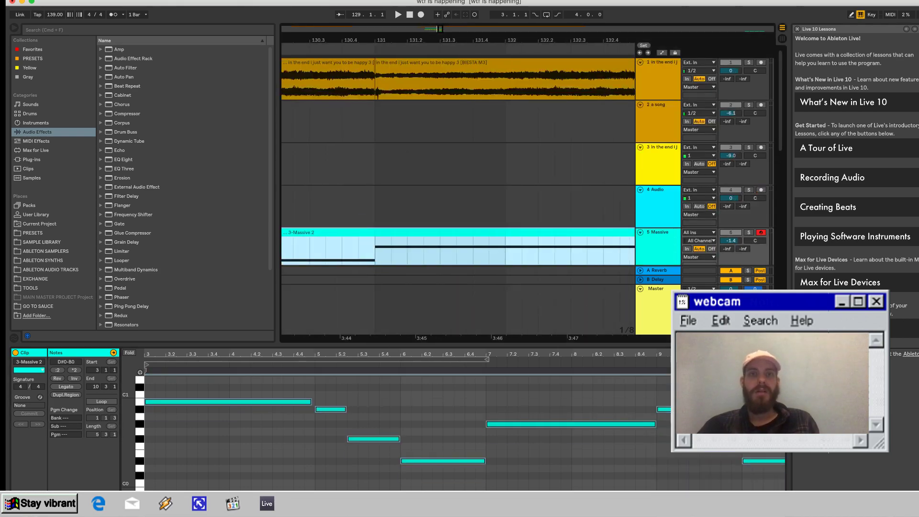
click(491, 63)
scroll(491, 63, down, 5)
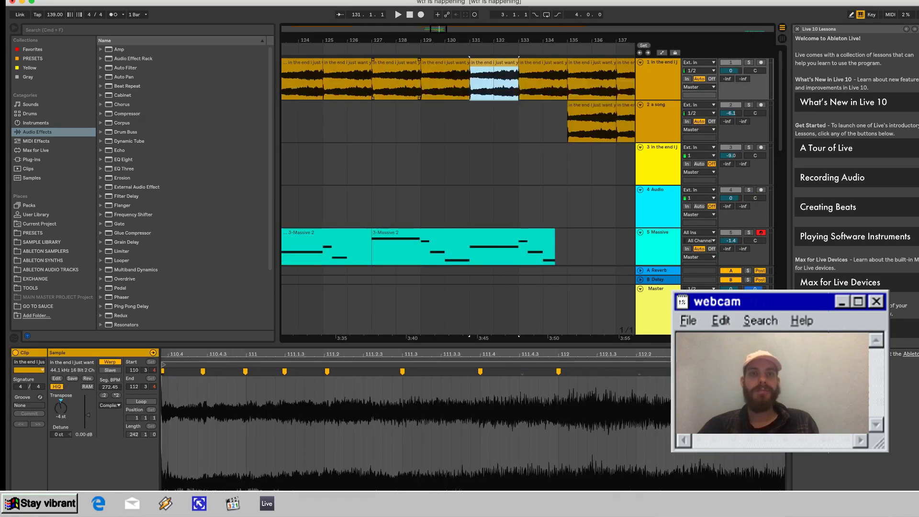
scroll(491, 63, left, 2)
key(minus)
key(minus)
click(340, 62)
scroll(340, 63, right, 5)
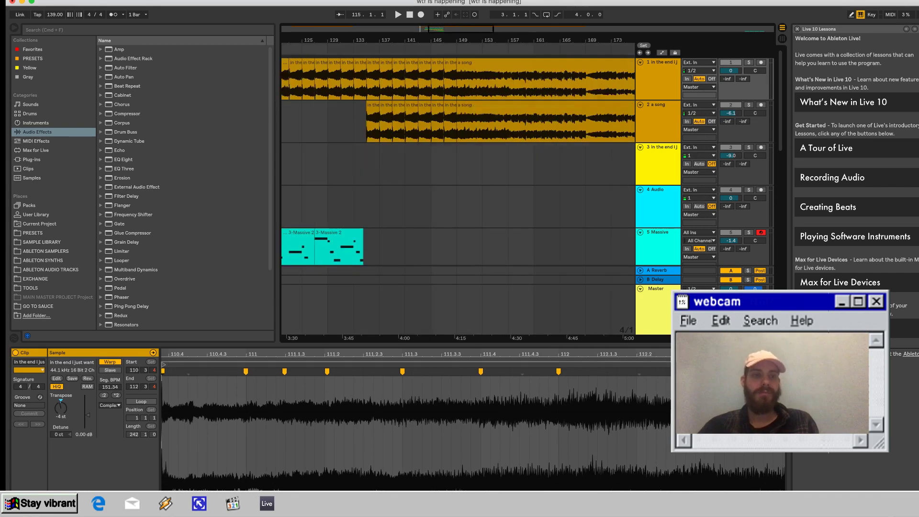
shift+click(478, 105)
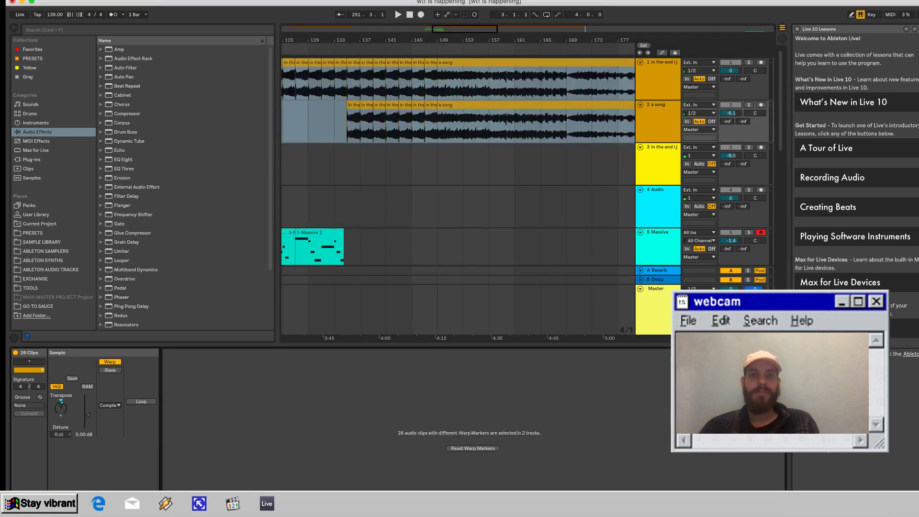
scroll(458, 124, left, 5)
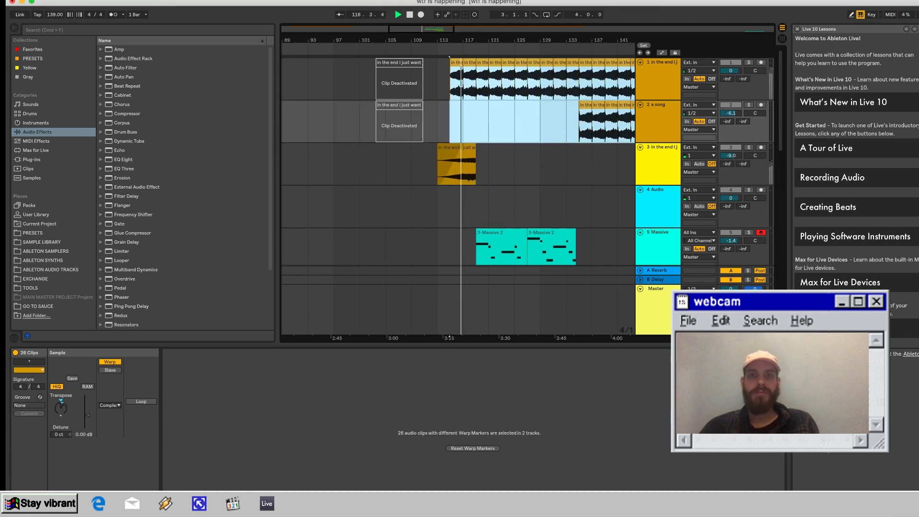
Solo the first song track and deactivate the clip on track 3 before bar 119 during playback.
click(748, 62)
click(451, 147)
key(0)
scroll(451, 147, down, 5)
scroll(451, 147, up, 2)
scroll(458, 191, down, 3)
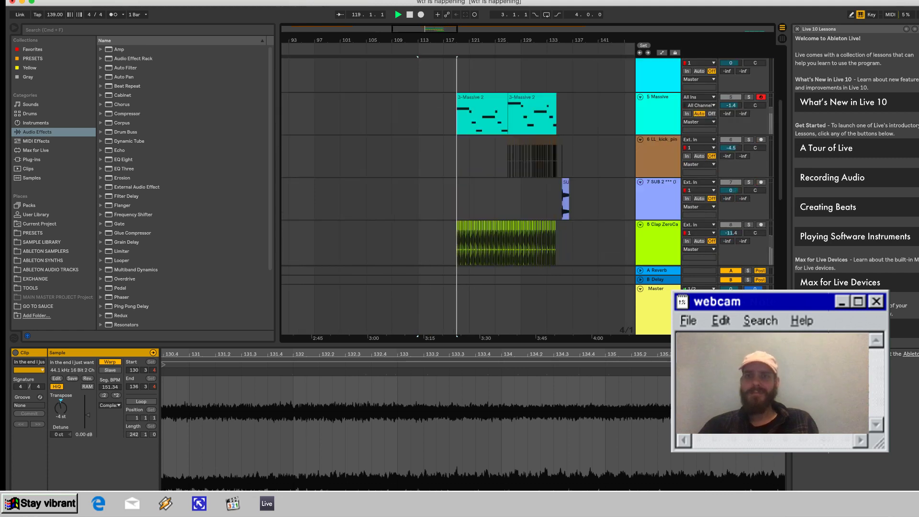
scroll(458, 191, up, 1)
scroll(457, 191, up, 3)
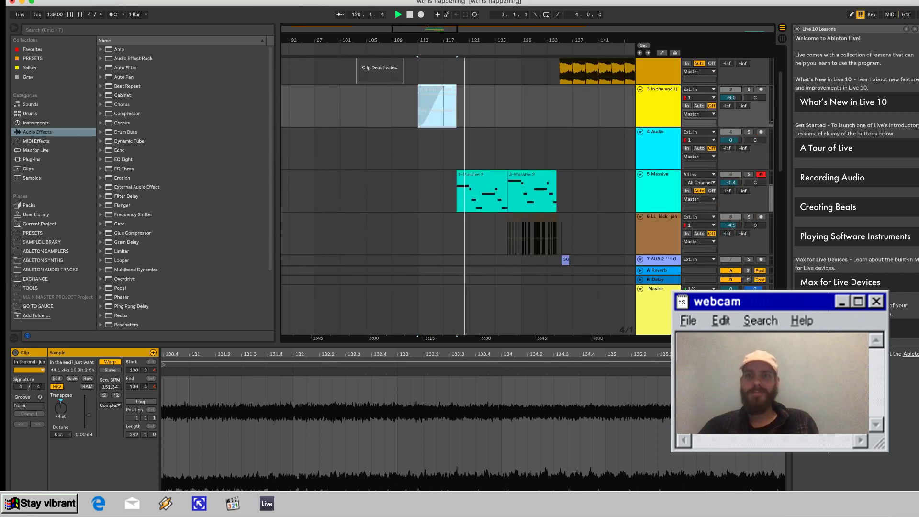
click(624, 148)
key(space)
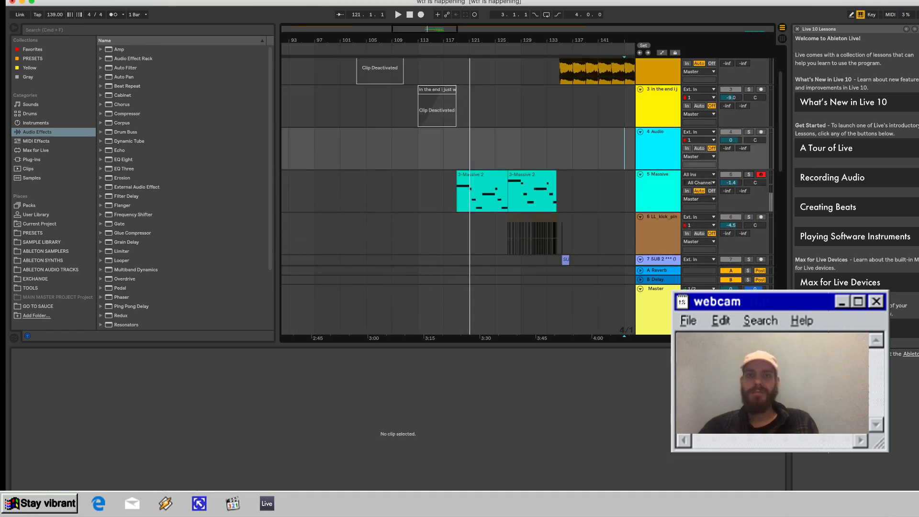
Play all tracks from the start of the first Massive clip at bar 119.
key(space)
key(space)
click(481, 175)
key(space)
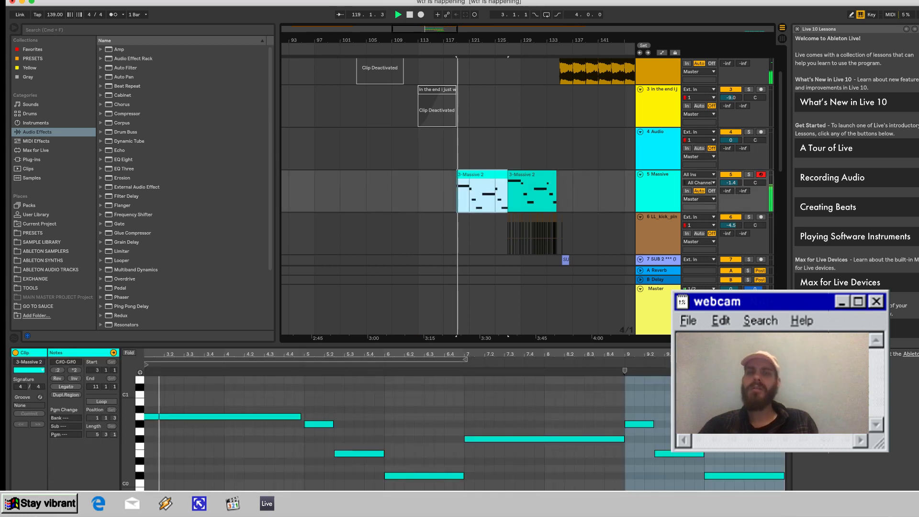
scroll(458, 191, up, 3)
key(space)
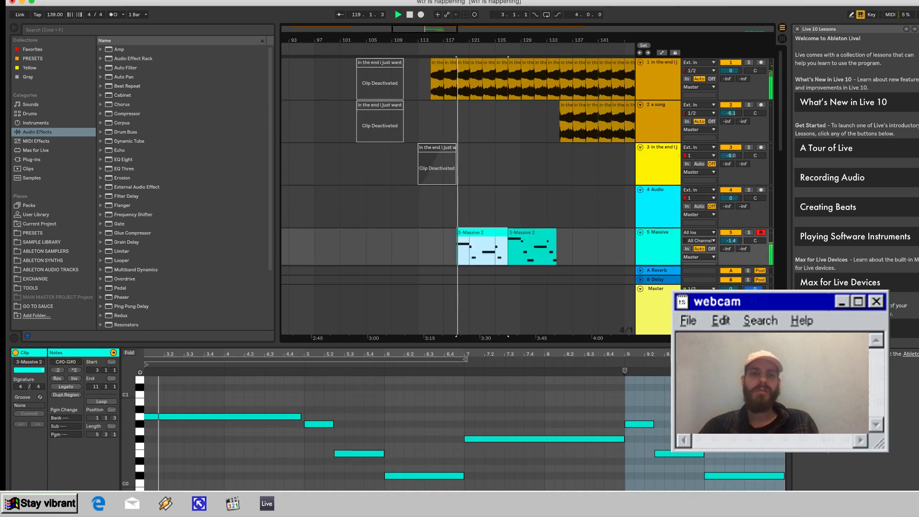
Select both Massive clips and consolidate them into one clip.
shift+click(531, 232)
key(space)
key(space)
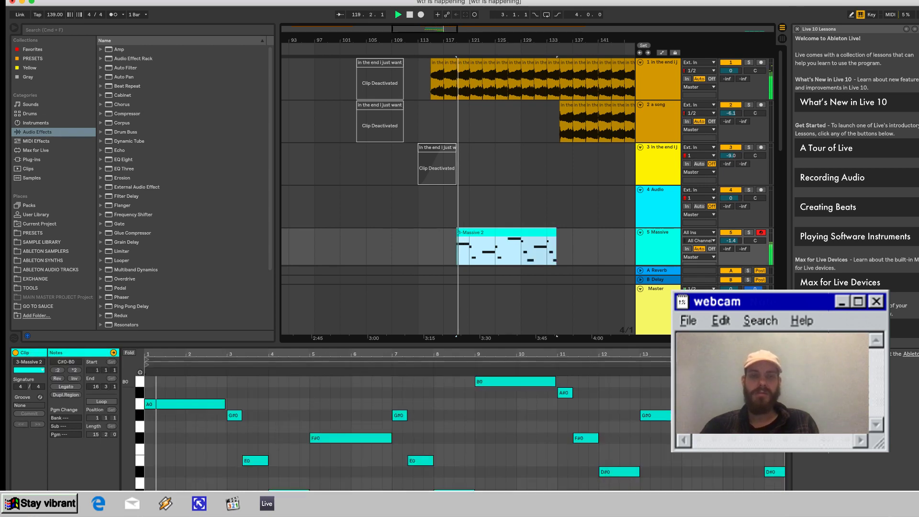
key(super+j)
Try transposing all notes of the consolidated Massive clip up and down against playback from bar 119.
key(Up)
key(space)
key(Down)
key(Down)
key(space)
key(space)
key(Down)
key(Down)
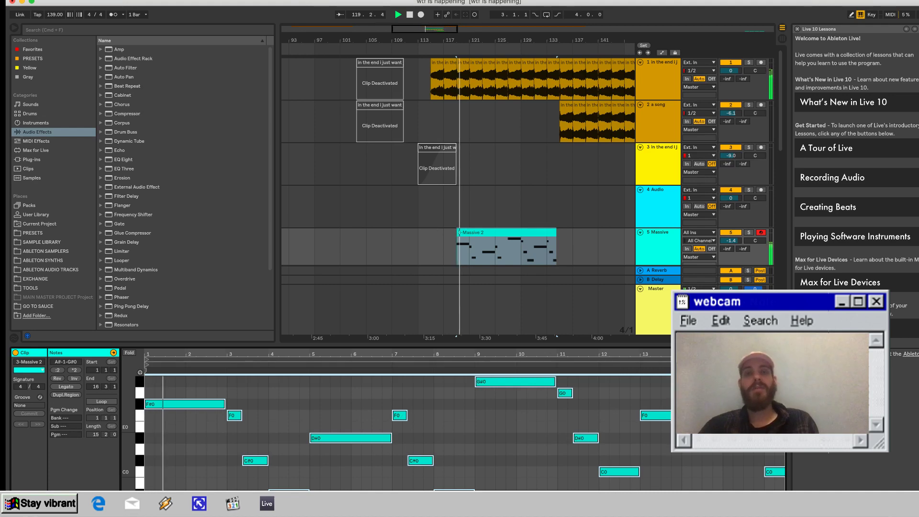
Undo the note transpositions, the Massive clip consolidation and the deactivation of the track 3 clip.
key(super+z)
key(super+z)
key(super+z)
key(super+z)
key(super+z)
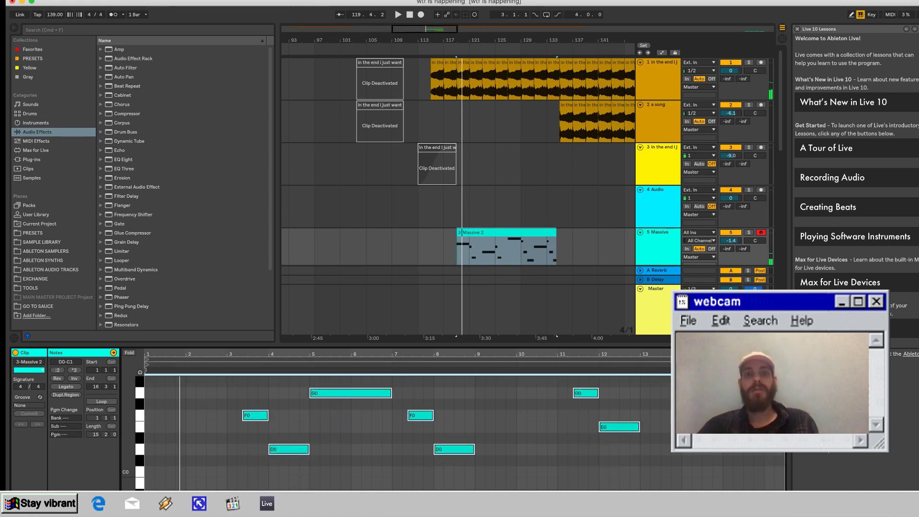
scroll(458, 192, left, 3)
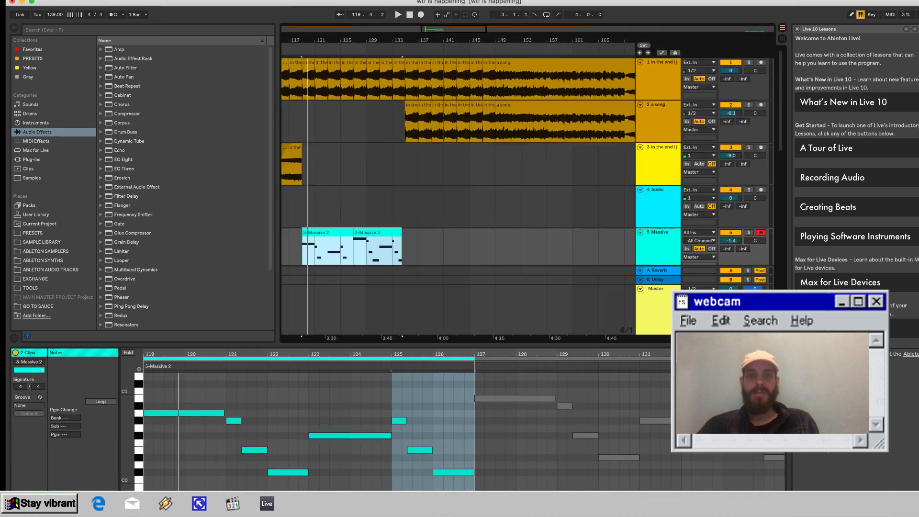
Play the two separate Massive clips with the song from bar 119.
key(space)
scroll(457, 192, down, 3)
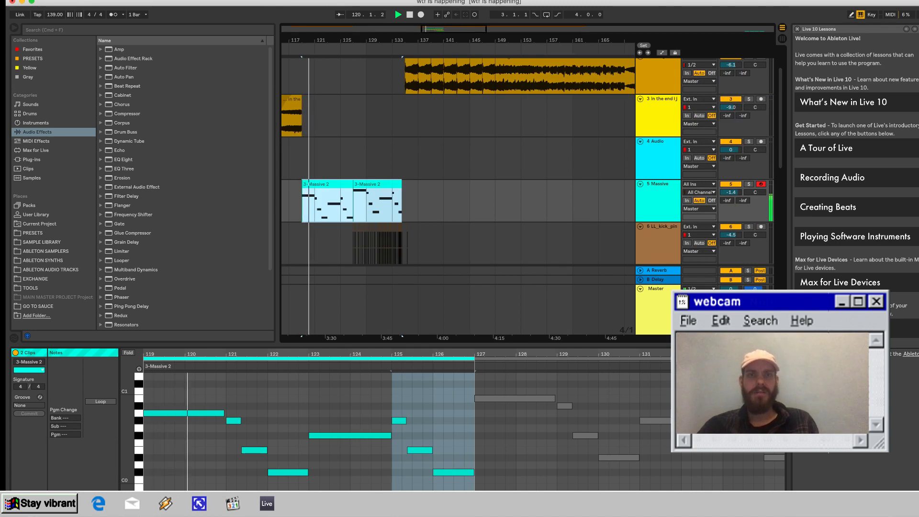
key(space)
scroll(458, 191, left, 3)
scroll(457, 191, up, 3)
key(space)
key(space)
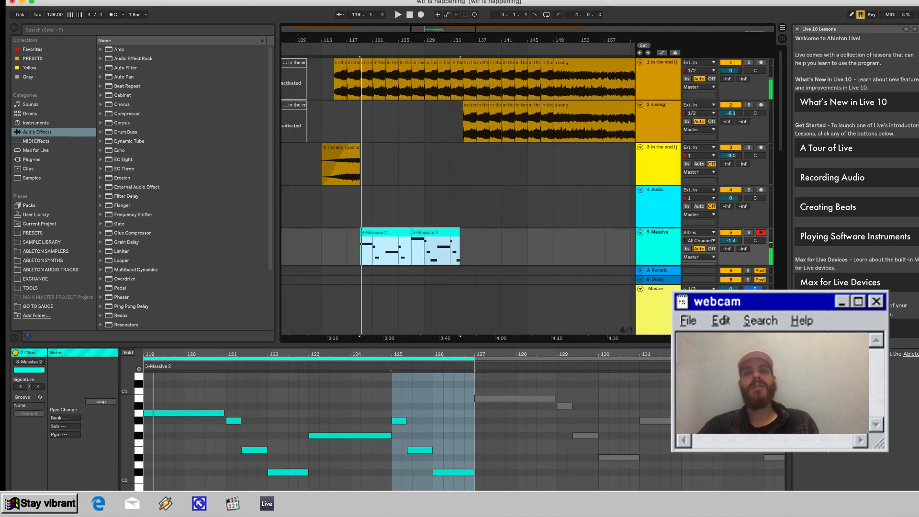
Compare the transposition of the song clips at bars 147 and 119 on track 1 and play from bar 119.
scroll(458, 191, right, 3)
drag(478, 80, 458, 81)
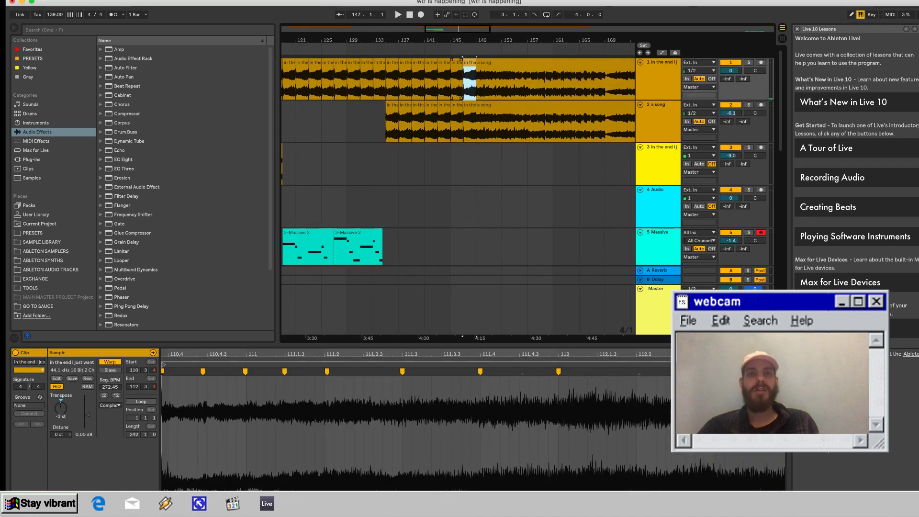
scroll(456, 81, left, 4)
click(353, 63)
key(space)
click(367, 62)
key(space)
key(space)
key(space)
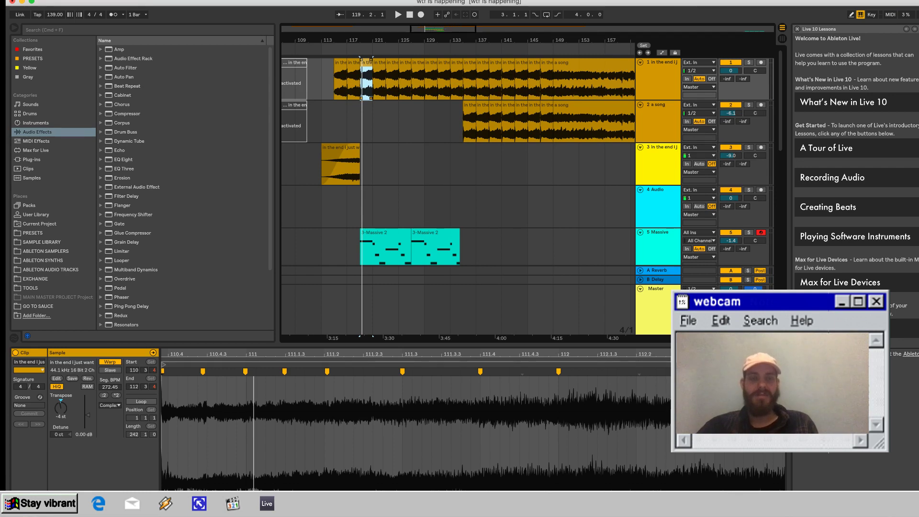
scroll(457, 192, down, 5)
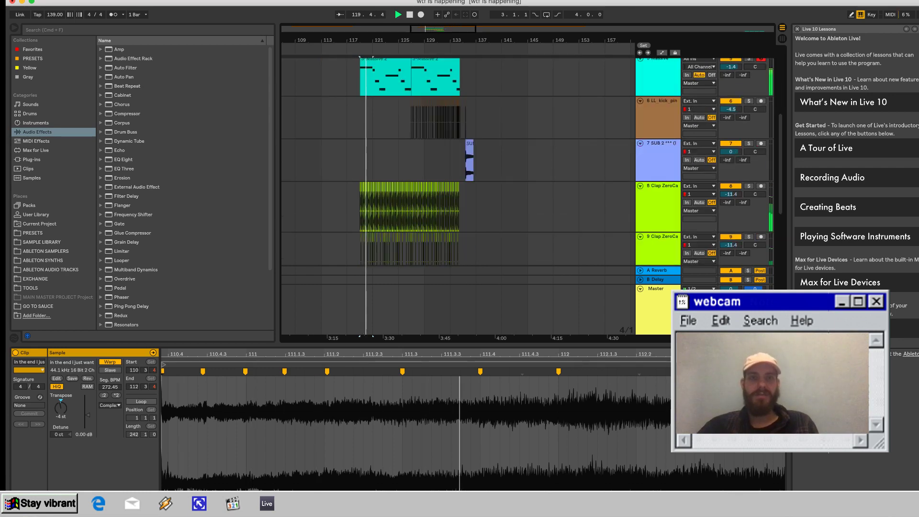
Play the song clips on track 1 from bar 117 and from bar 115.
scroll(458, 192, up, 5)
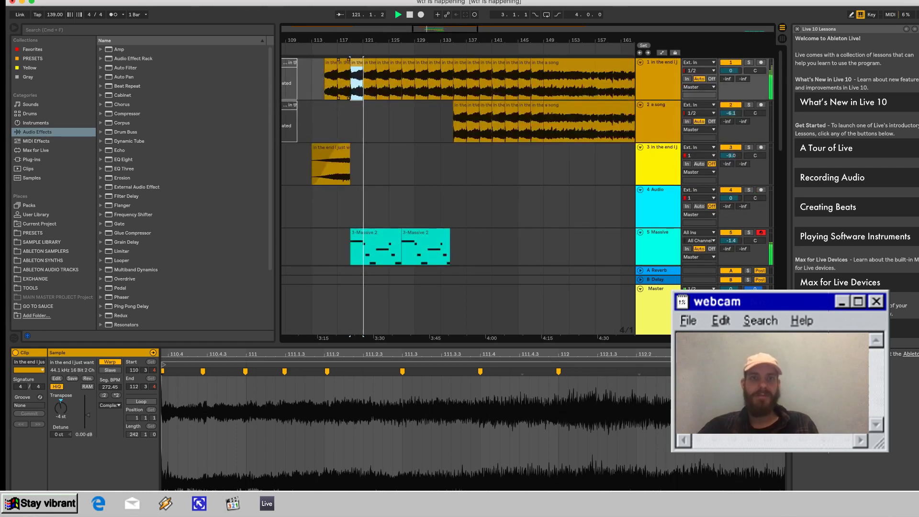
click(343, 63)
key(space)
key(space)
click(331, 62)
key(space)
key(space)
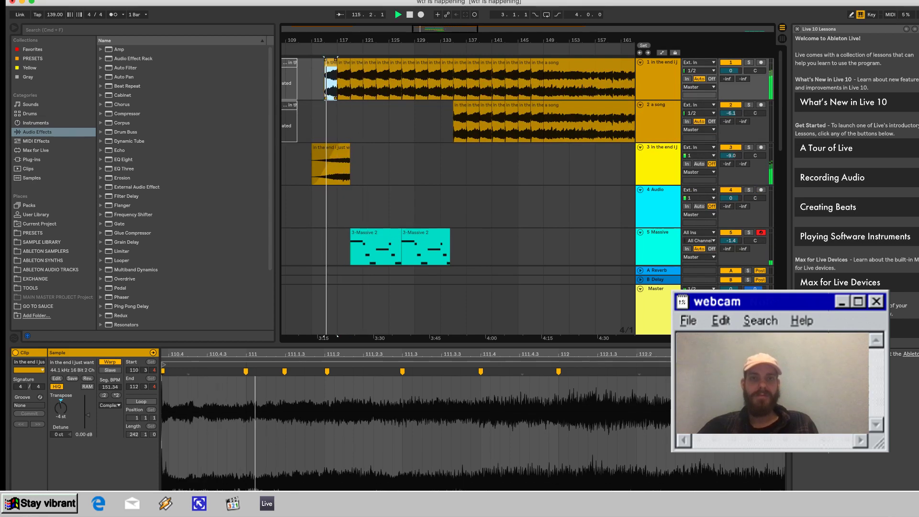
Select all song clips on tracks 1 and 2 from bar 115 onward and play the song from there.
scroll(458, 79, right, 5)
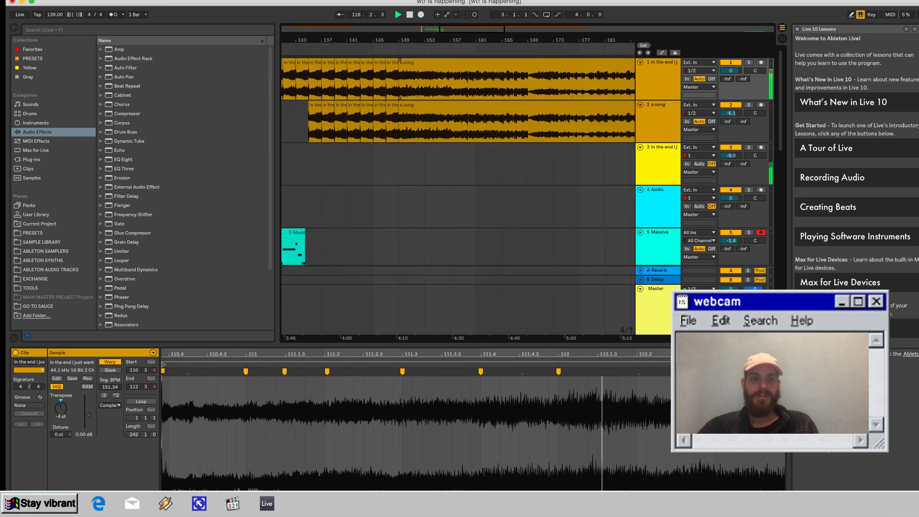
shift+click(478, 104)
scroll(479, 104, left, 5)
key(space)
key(space)
key(space)
click(61, 407)
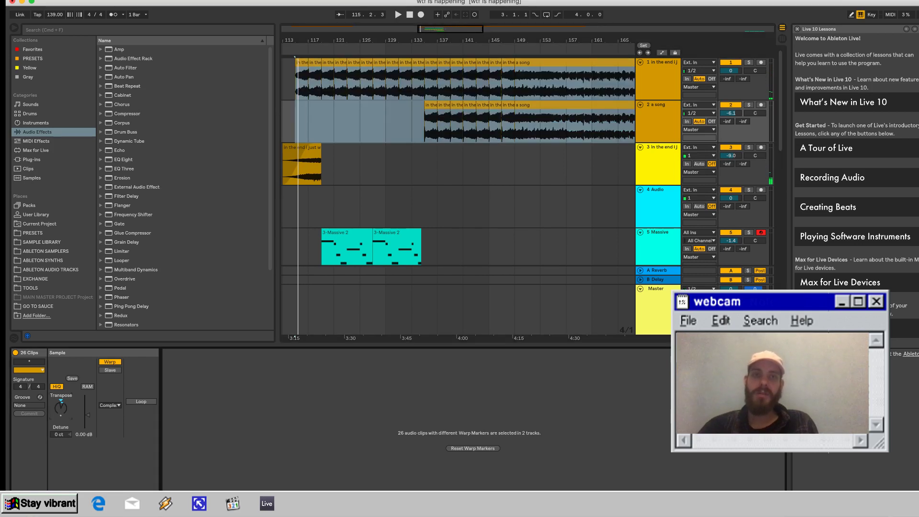
key(space)
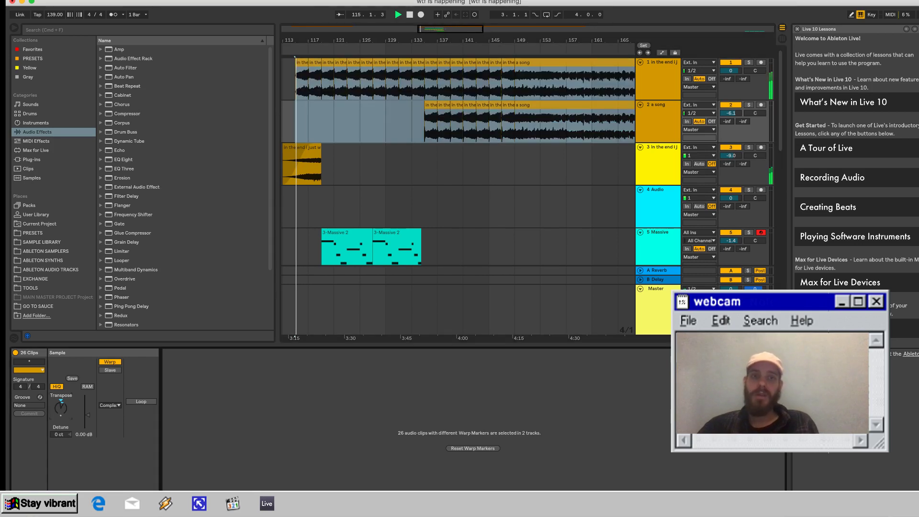
key(space)
Try consolidating the two Massive clips and raising all their notes by two semitones against playback from bar 119.
click(347, 233)
shift+click(397, 225)
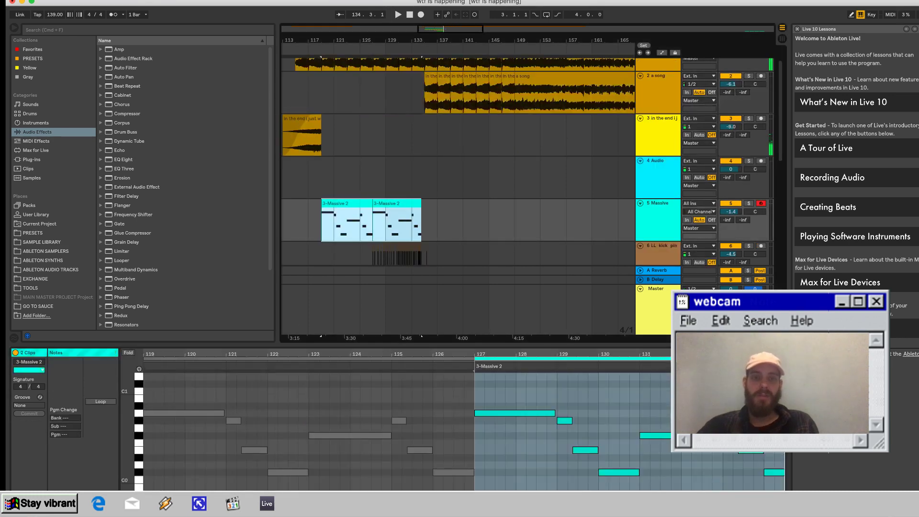
key(super+j)
click(402, 403)
key(super+a)
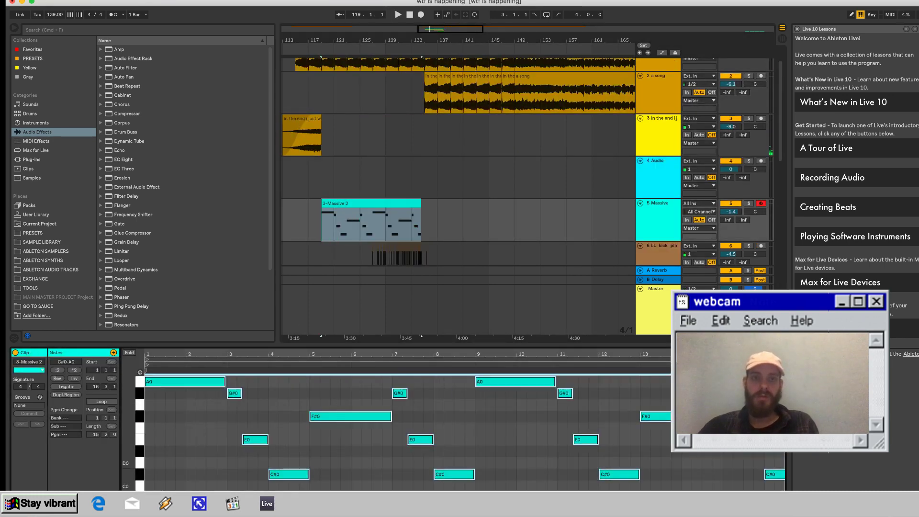
key(Up)
key(Up)
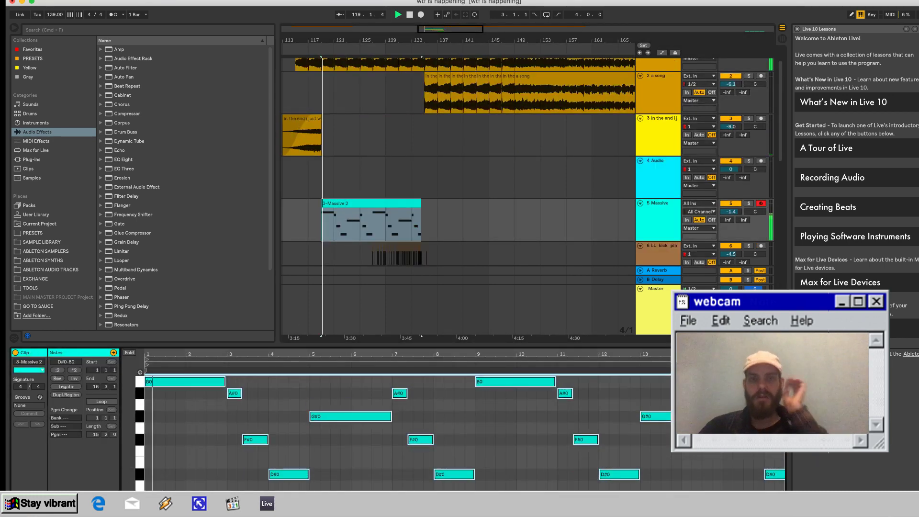
scroll(458, 191, down, 10)
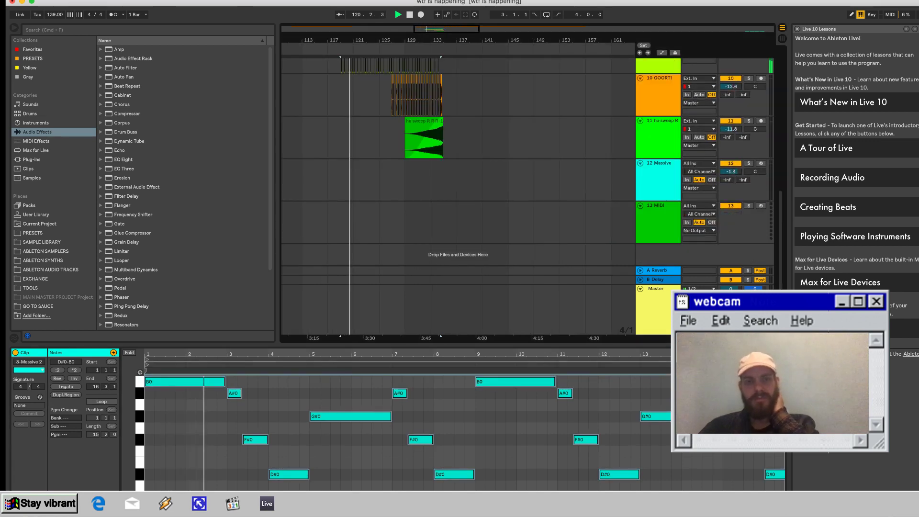
scroll(458, 191, up, 6)
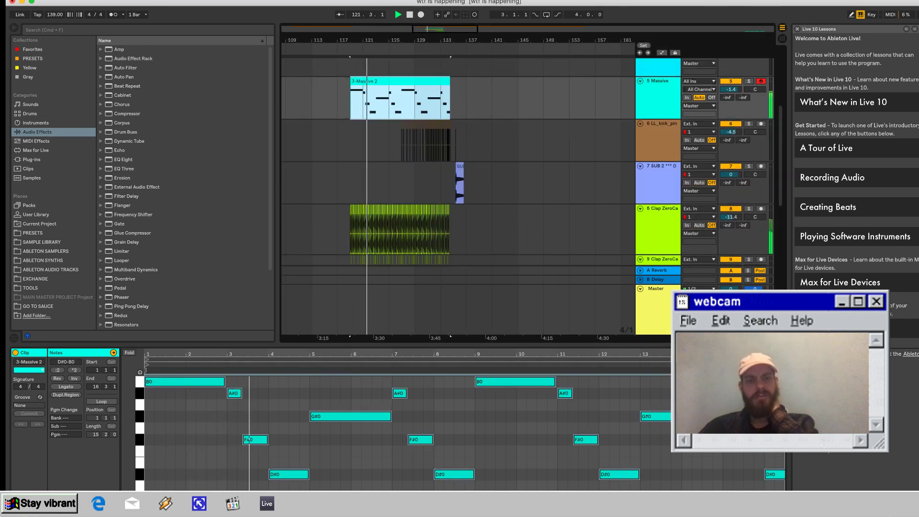
scroll(458, 191, up, 1)
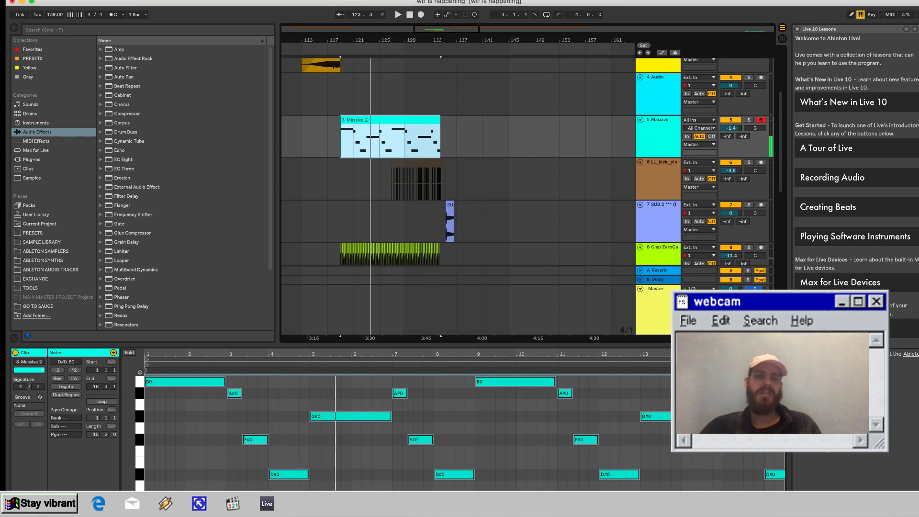
Undo the two-semitone note transposition and the consolidation of the Massive clips.
key(super+z)
key(super+z)
scroll(358, 191, up, 3)
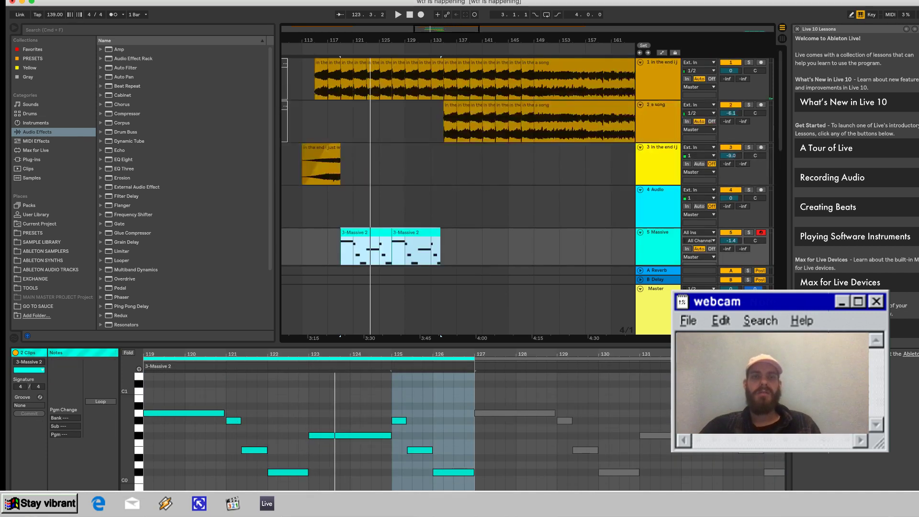
scroll(358, 192, up, 5)
Play the original Massive clips together with the song from bar 119.
key(space)
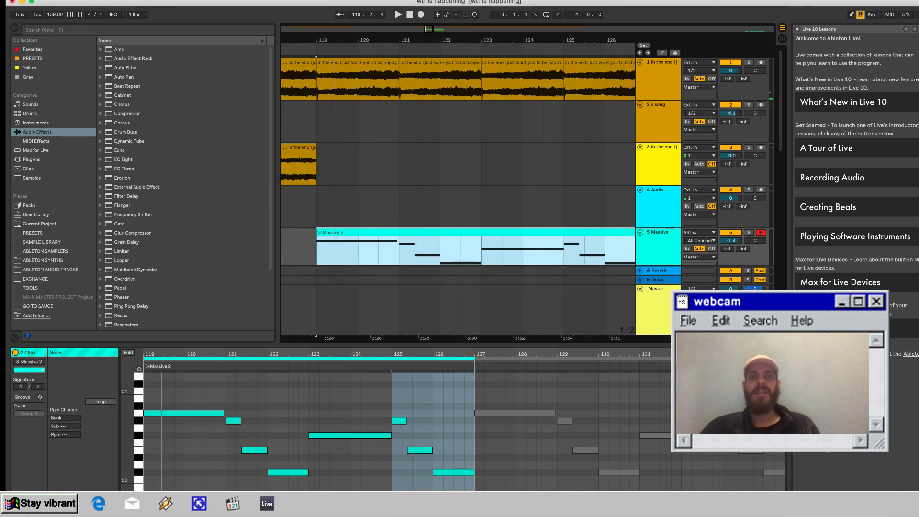
key(minus)
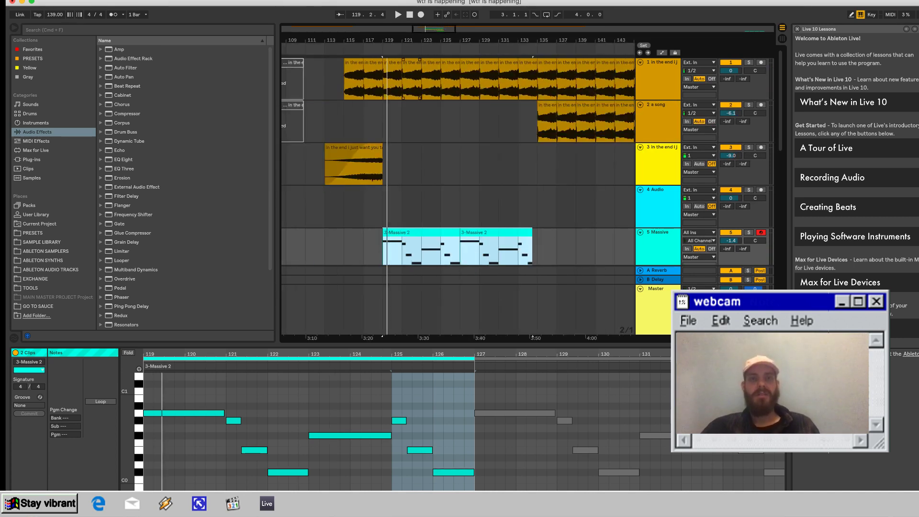
key(space)
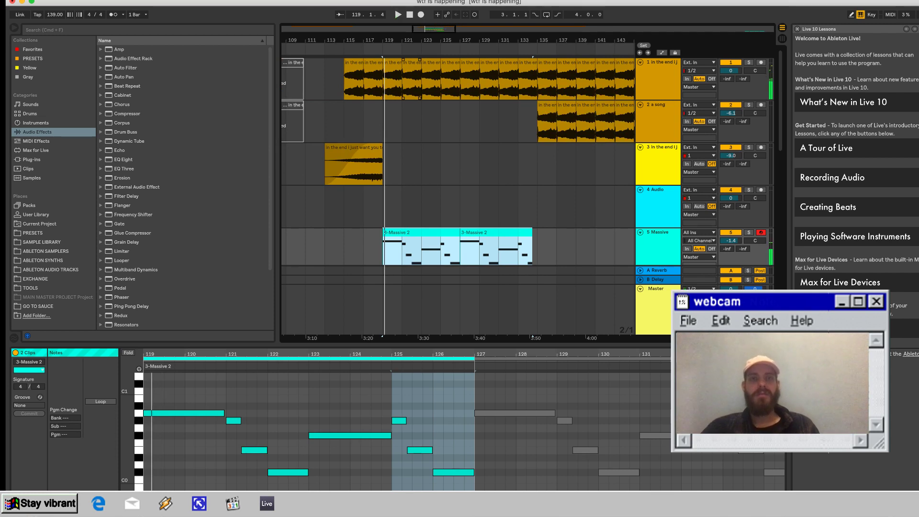
key(space)
key(space)
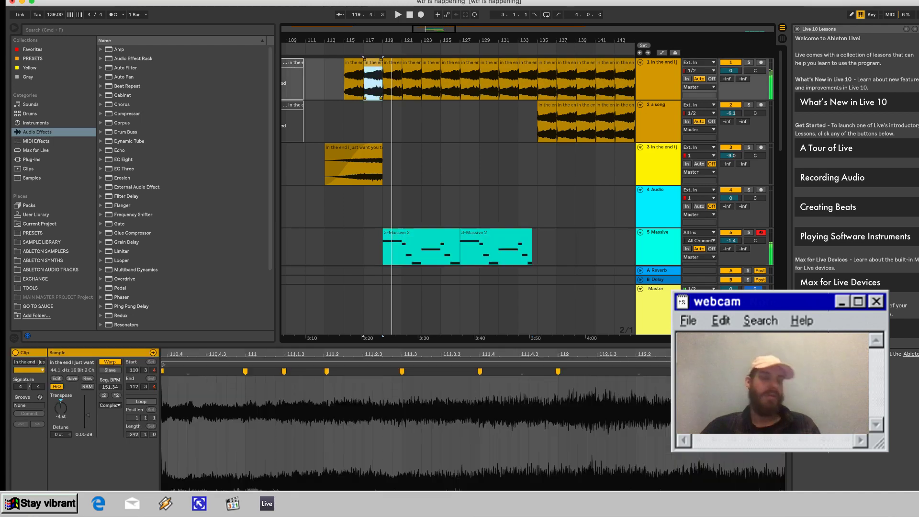
Play the arrangement from bar 115 to compare the song's pitch with the Massive bass.
key(space)
scroll(358, 80, right, 5)
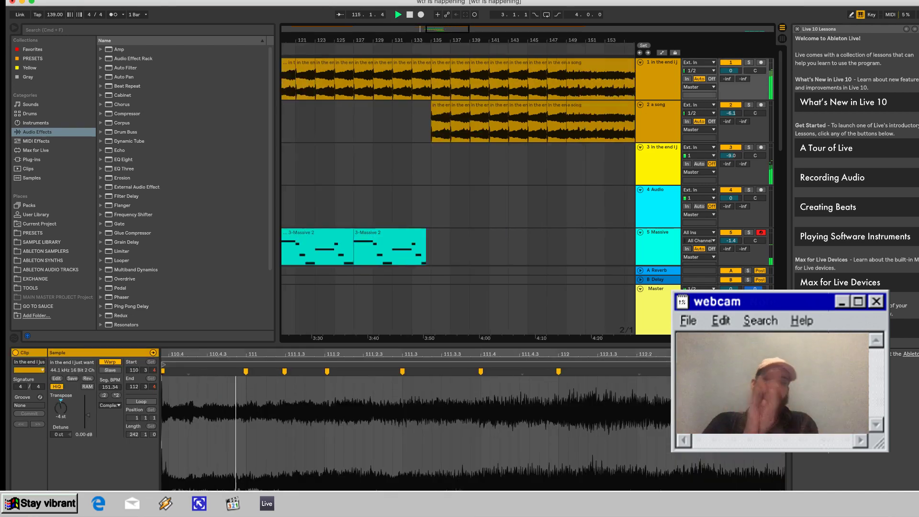
key(space)
scroll(357, 81, down, 2)
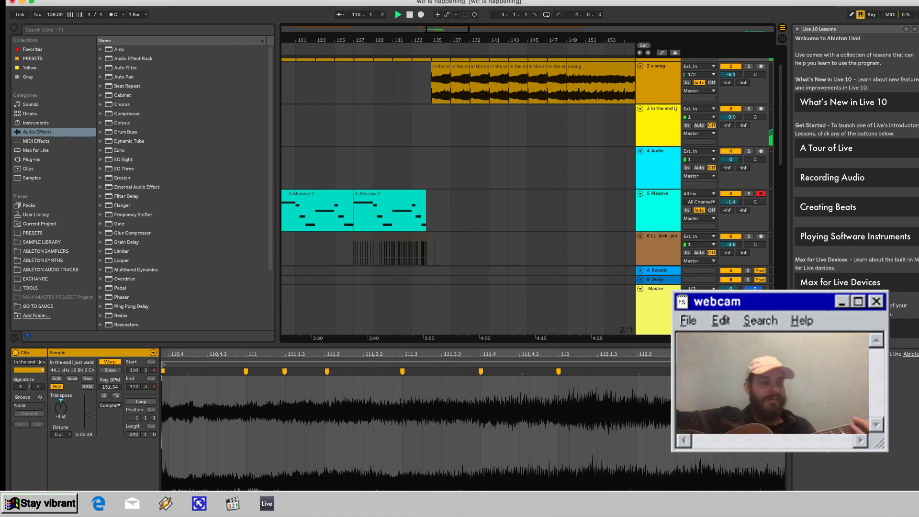
scroll(458, 191, left, 5)
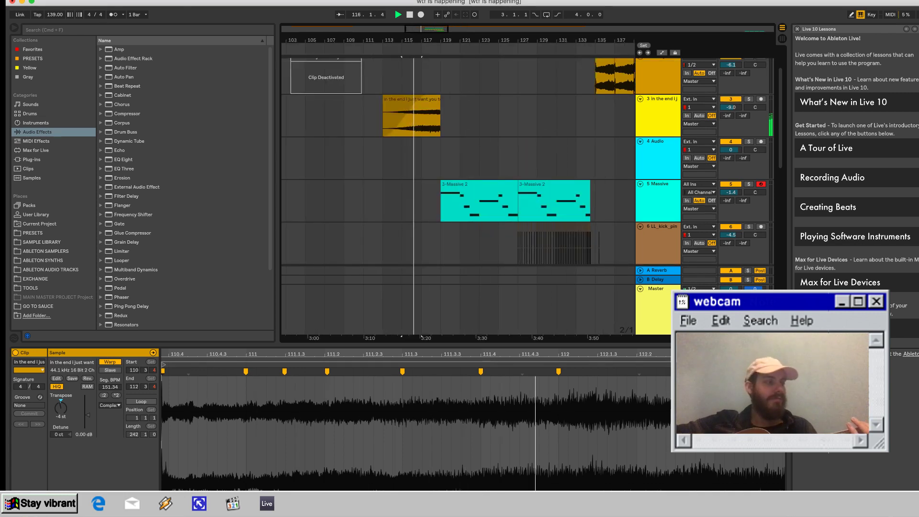
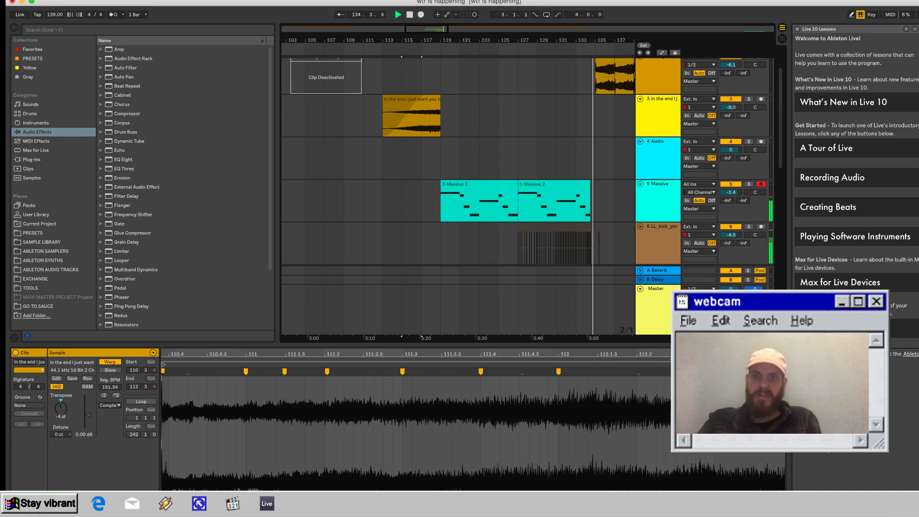
Play the drop around bar 135 and open the SUB 2 clip on track 7 to hear its pitch.
scroll(458, 197, up, 2)
scroll(458, 196, right, 5)
scroll(457, 196, down, 3)
scroll(458, 196, up, 3)
scroll(458, 196, down, 8)
scroll(458, 197, up, 1)
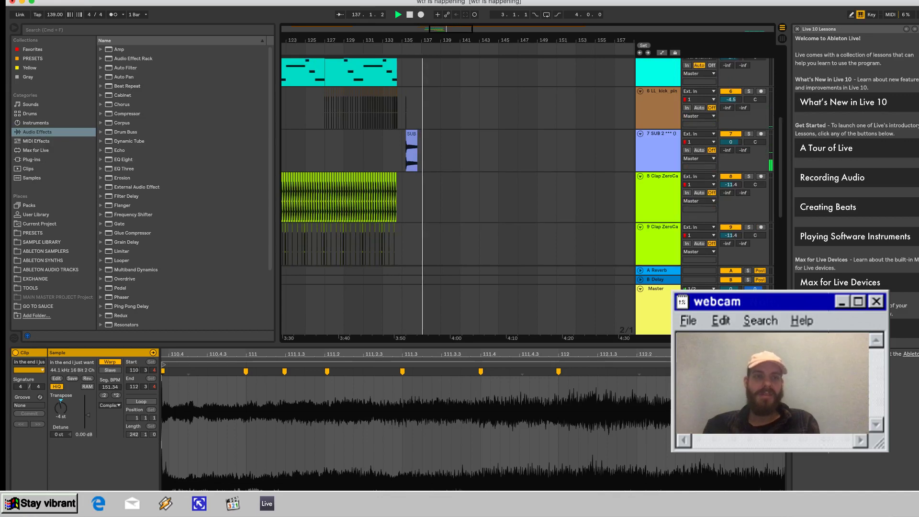
click(382, 150)
key(space)
key(space)
double_click(411, 134)
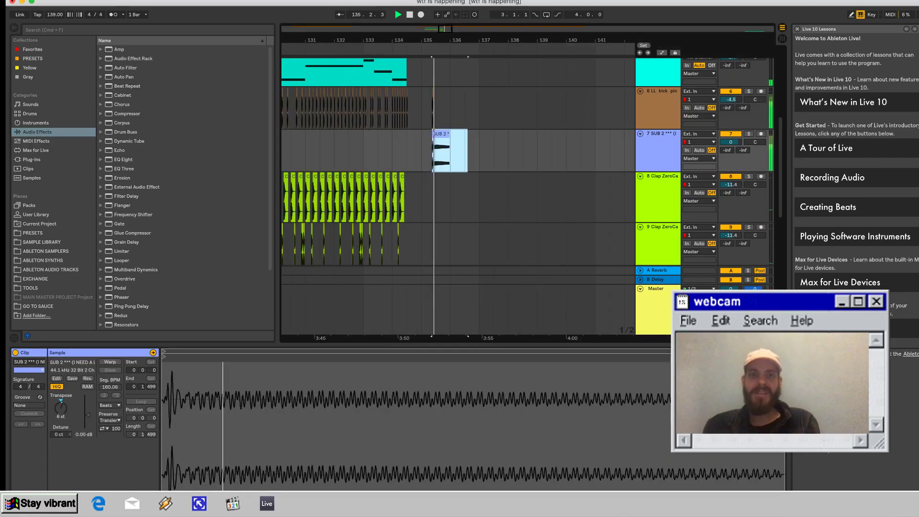
key(space)
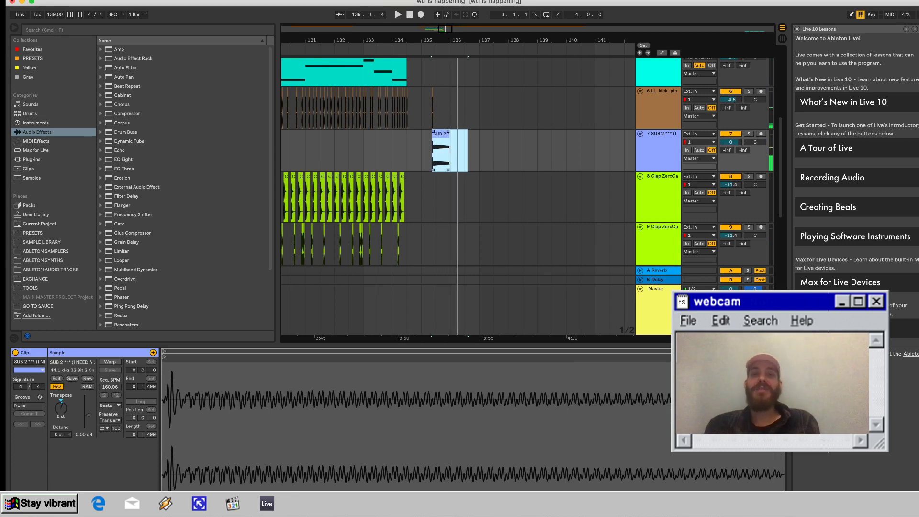
click(441, 134)
Insert an audio track below SUB 2 and place the wow 808(Freeze) sample on it, aligned with the start of the SUB 2 clip.
click(392, 150)
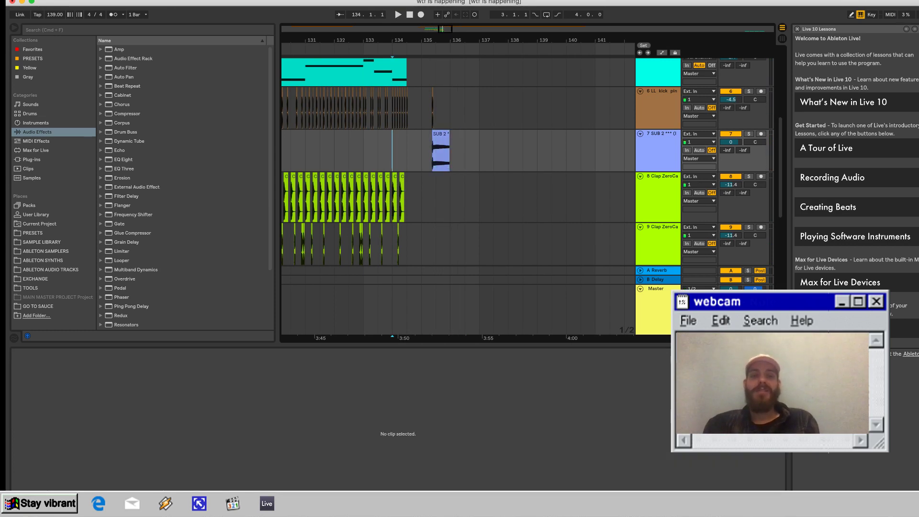
key(super+t)
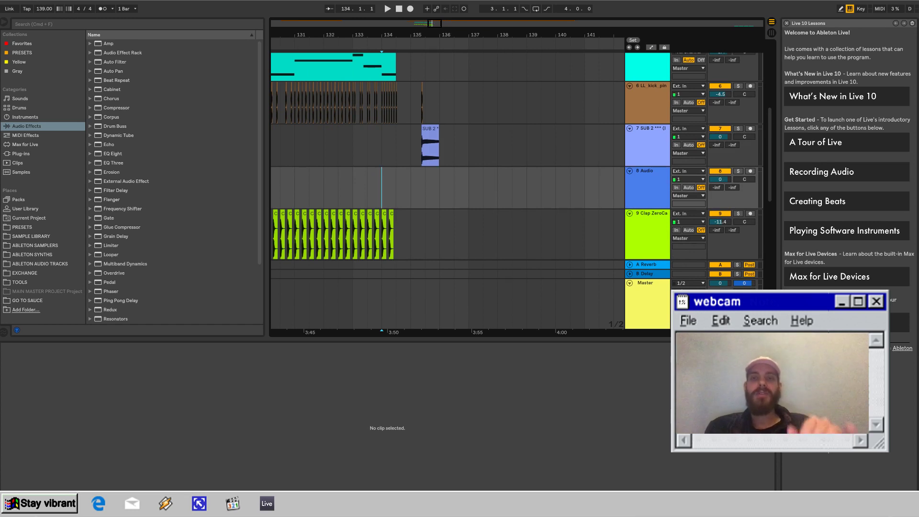
drag(481, 187, 435, 187)
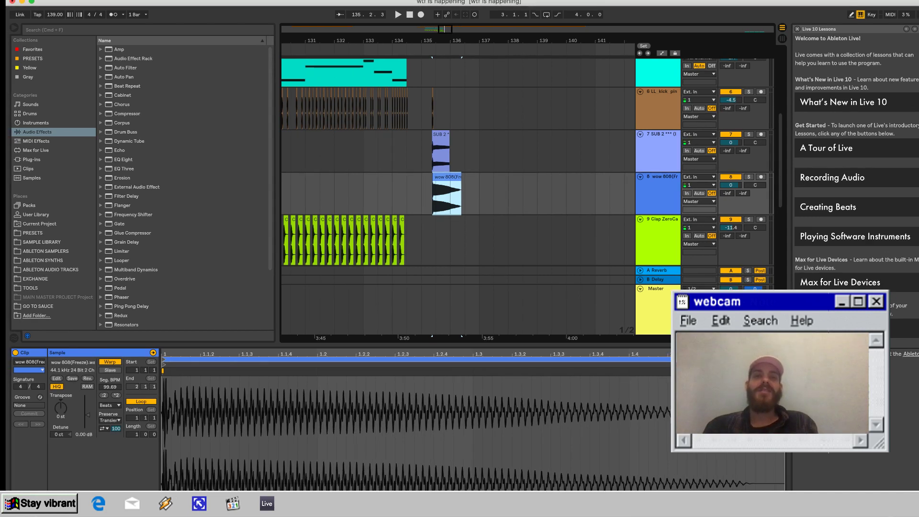
drag(442, 40, 442, 75)
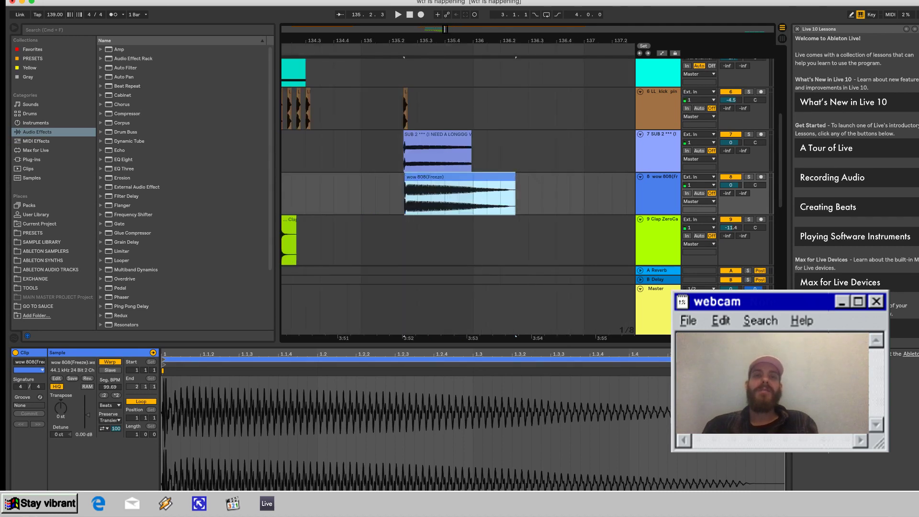
key(plus)
key(plus)
drag(431, 177, 426, 177)
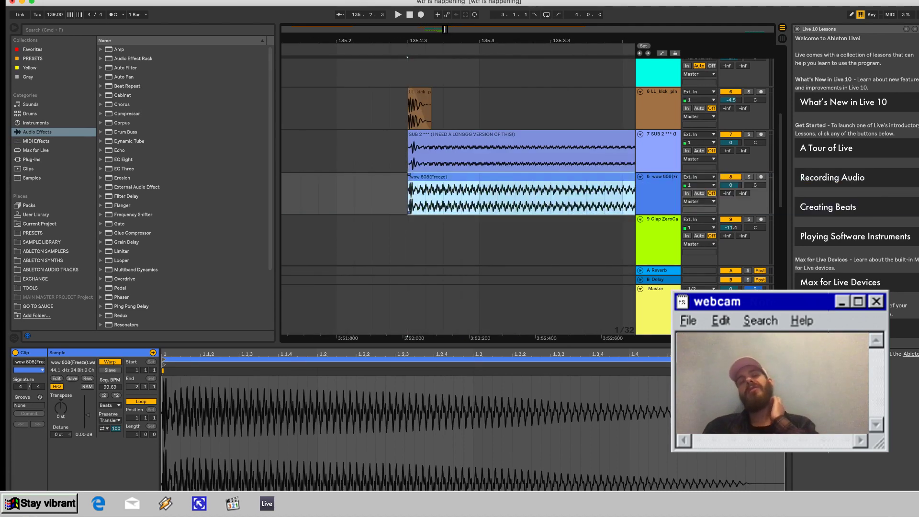
Mute the SUB 2 track and play the wow 808(Freeze) clip with the kick at bar 135.
click(426, 134)
key(F7)
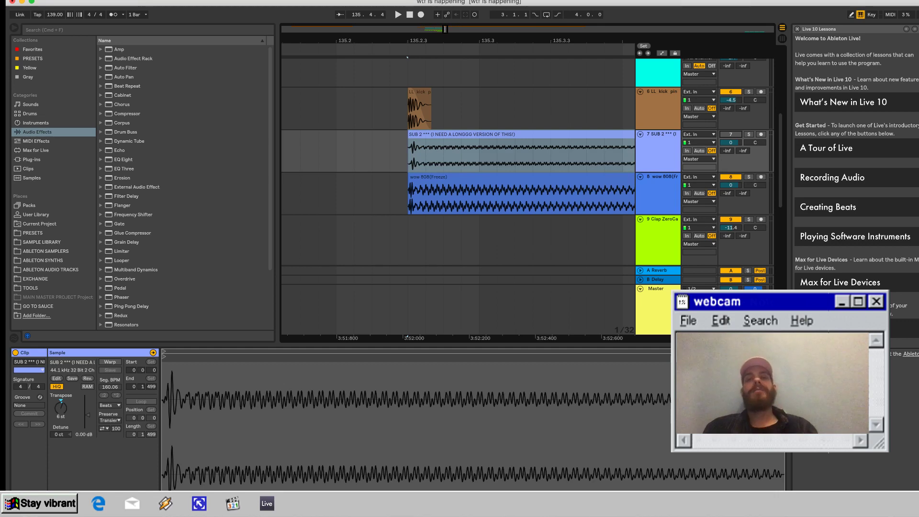
drag(526, 41, 536, 13)
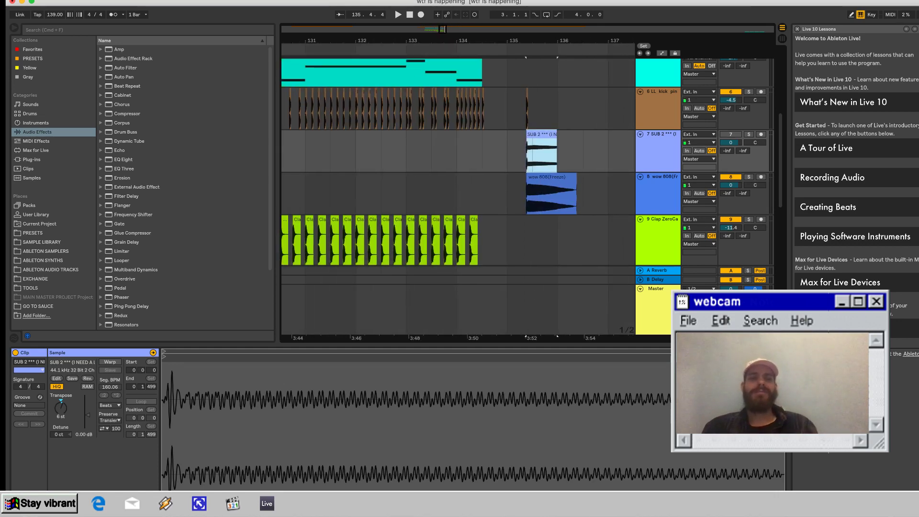
click(547, 177)
key(space)
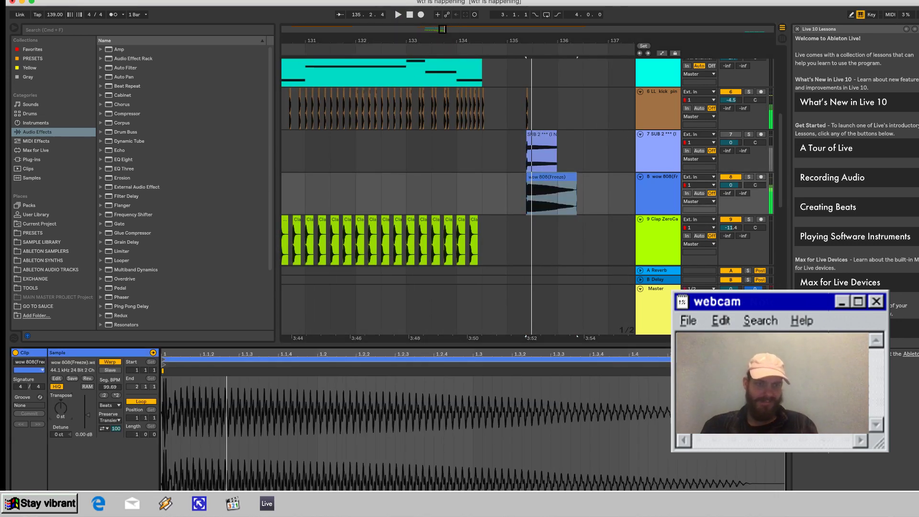
key(space)
key(space)
key(space)
key(space)
Transpose the wow 808(Freeze) clip to -6 st and play it.
drag(60, 407, 60, 430)
key(space)
key(space)
key(space)
key(space)
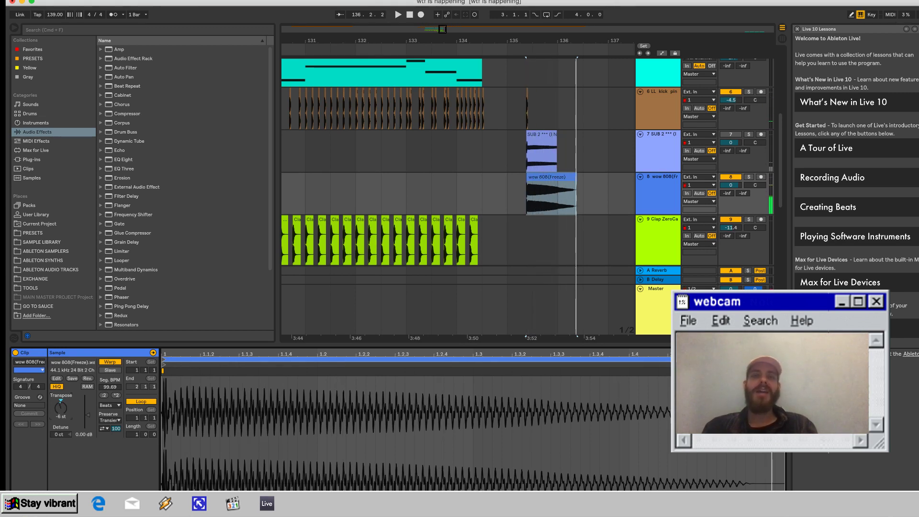
Turn off warping for the wow 808(Freeze) clip, then solo its track and play it.
click(110, 362)
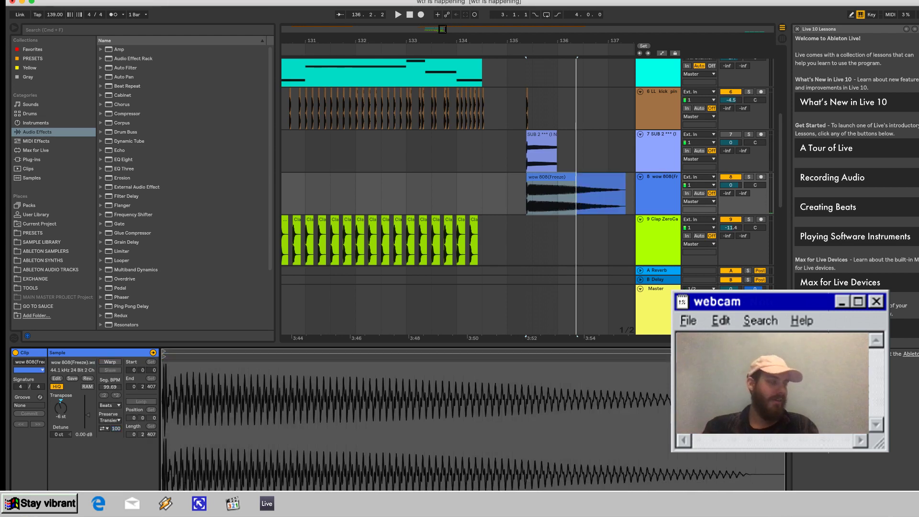
click(748, 177)
key(space)
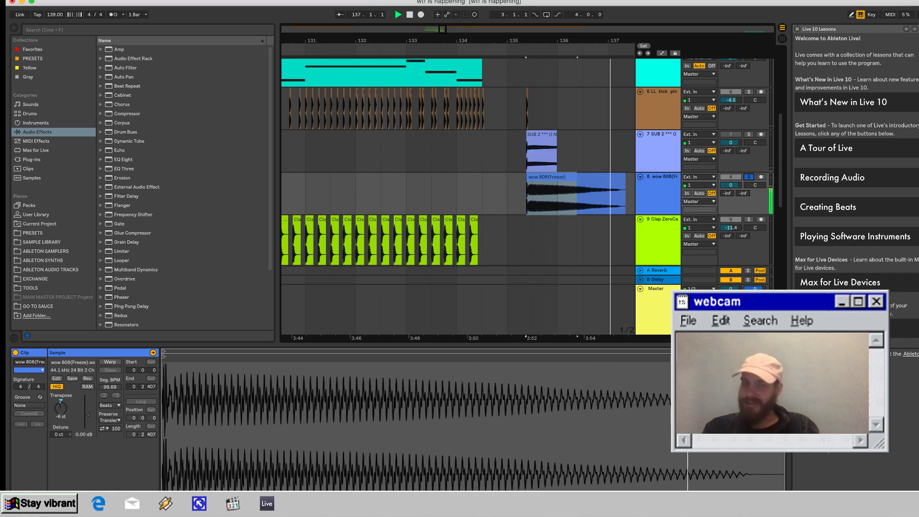
key(space)
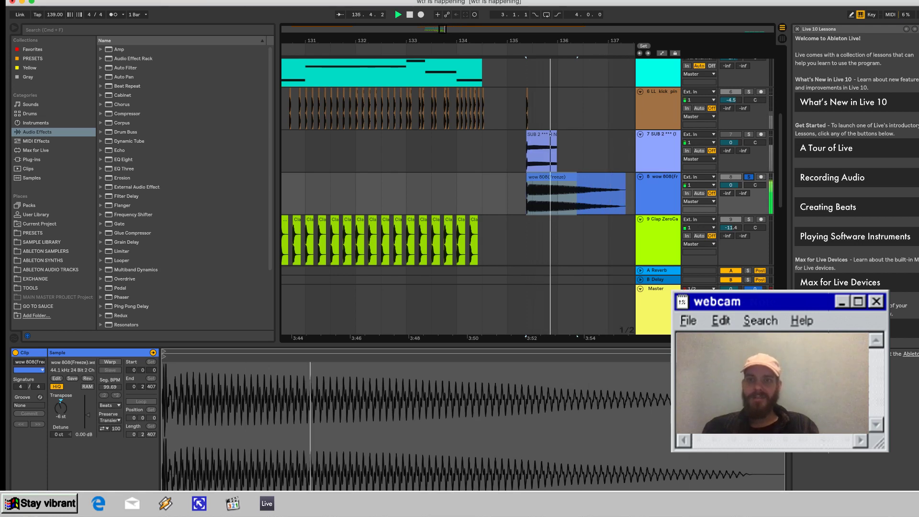
Lower the wow 808(Freeze) track's volume to -1.1 while replaying its soloed clip.
key(space)
key(space)
key(space)
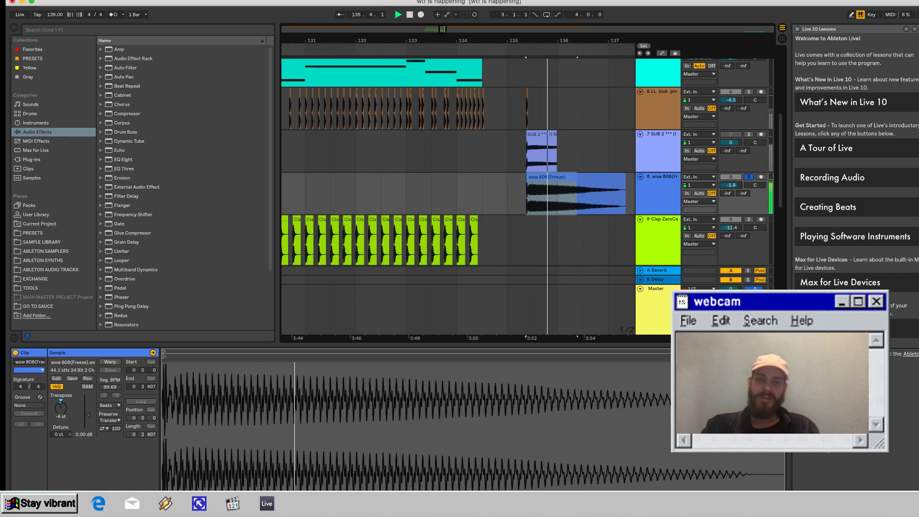
key(space)
key(space)
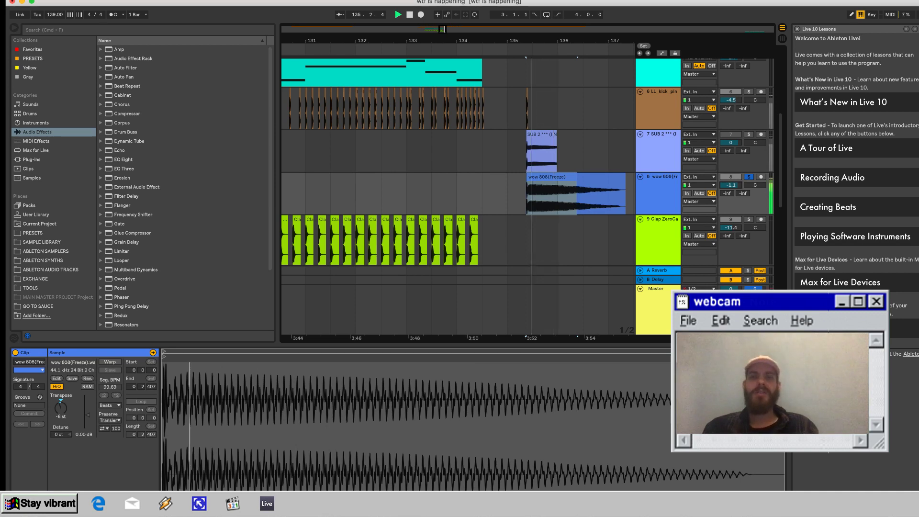
Unsolo the wow 808(Freeze) track and play the full mix from bar 134 through the drop.
click(457, 194)
key(space)
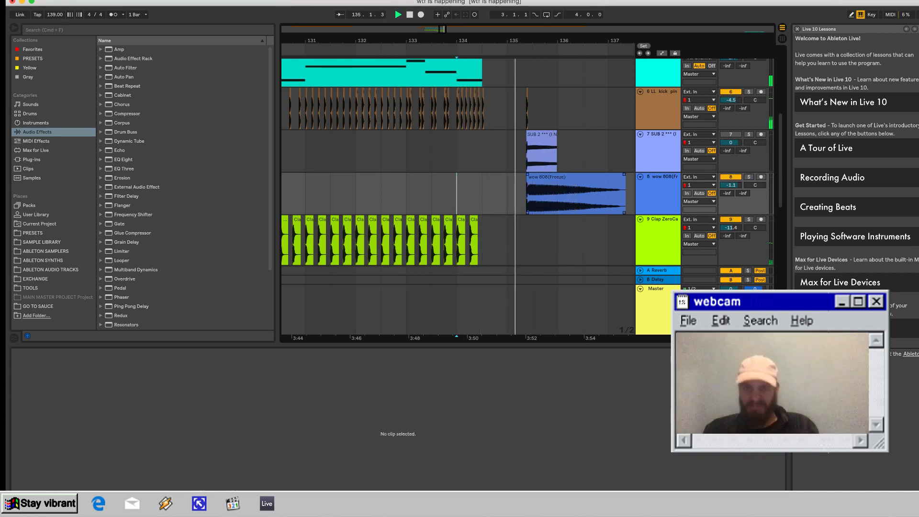
scroll(458, 193, right, 4)
scroll(458, 193, up, 2)
scroll(458, 194, right, 2)
scroll(458, 193, down, 1)
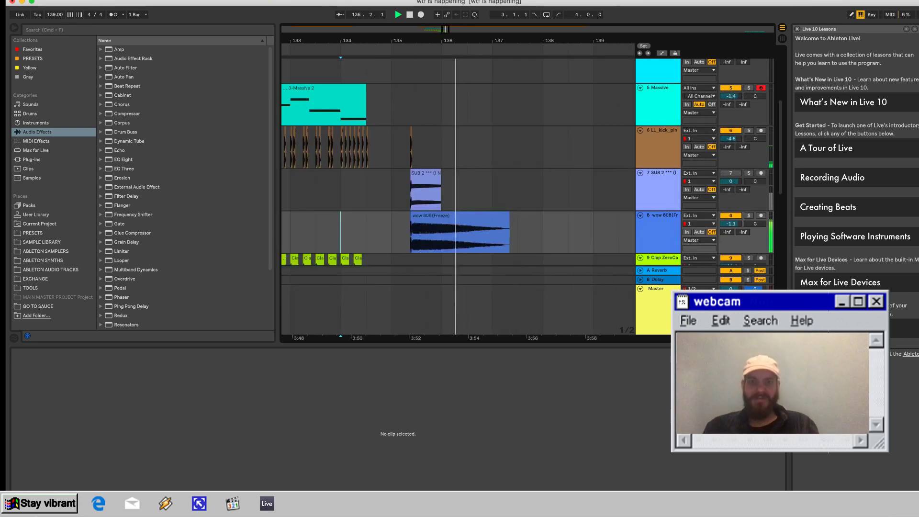
scroll(458, 193, up, 3)
scroll(458, 193, down, 5)
key(space)
Transpose the wow 808(Freeze) clip to 6 st and play it with the kick.
click(458, 177)
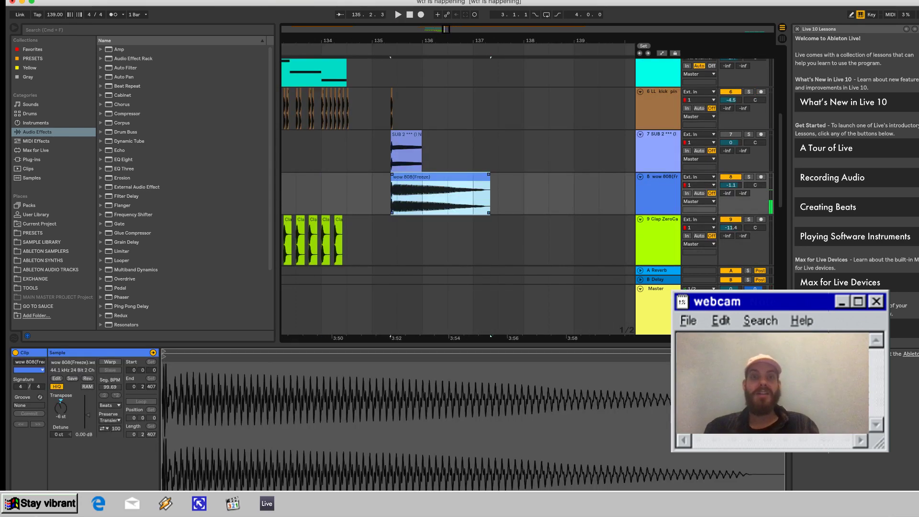
click(60, 407)
text(6)
key(Return)
key(space)
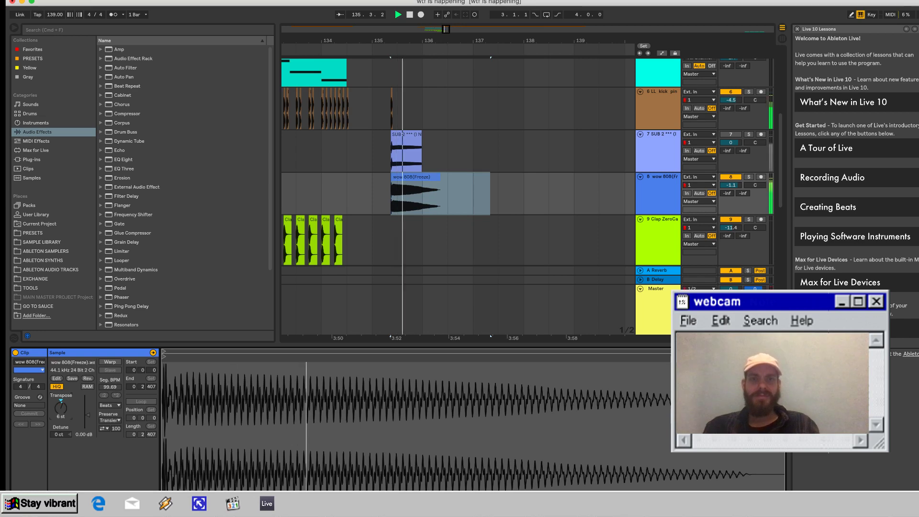
Duplicate the wow 808(Freeze) clip to bar 137, transpose the copy to 5 st and play it.
click(415, 177)
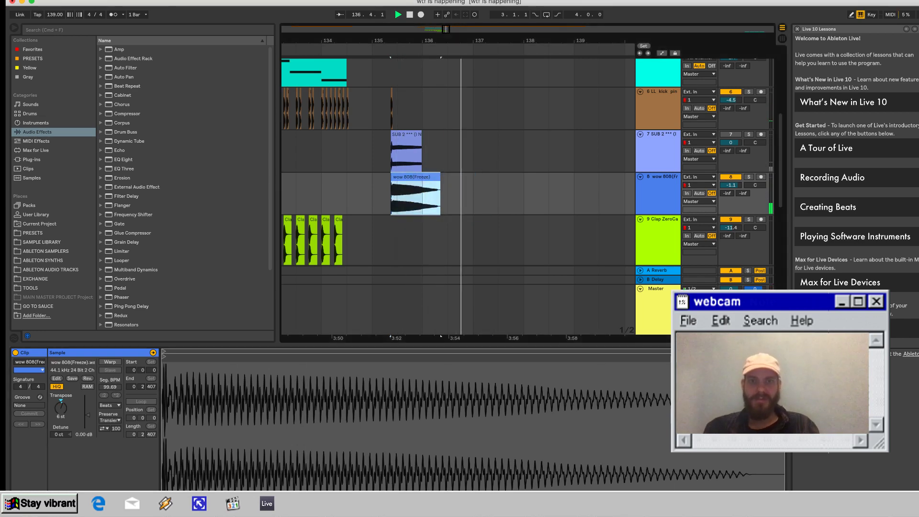
key(super+d)
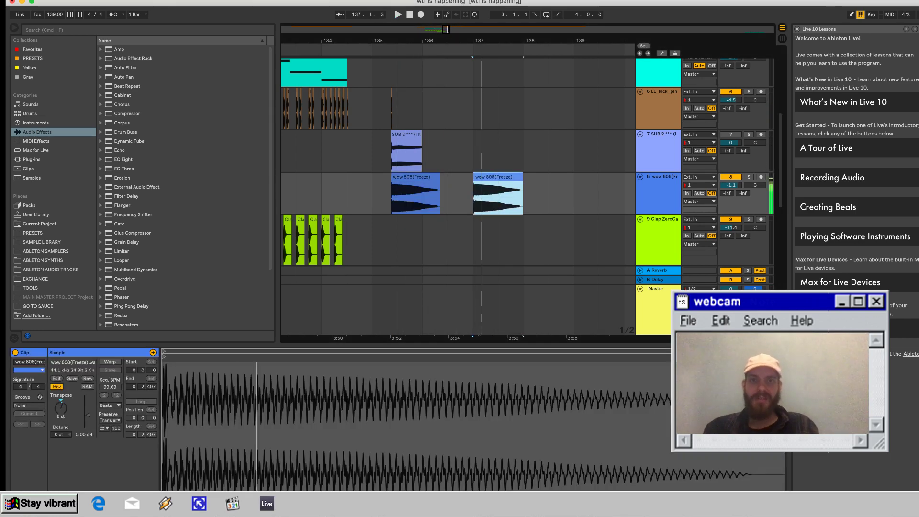
key(space)
key(space)
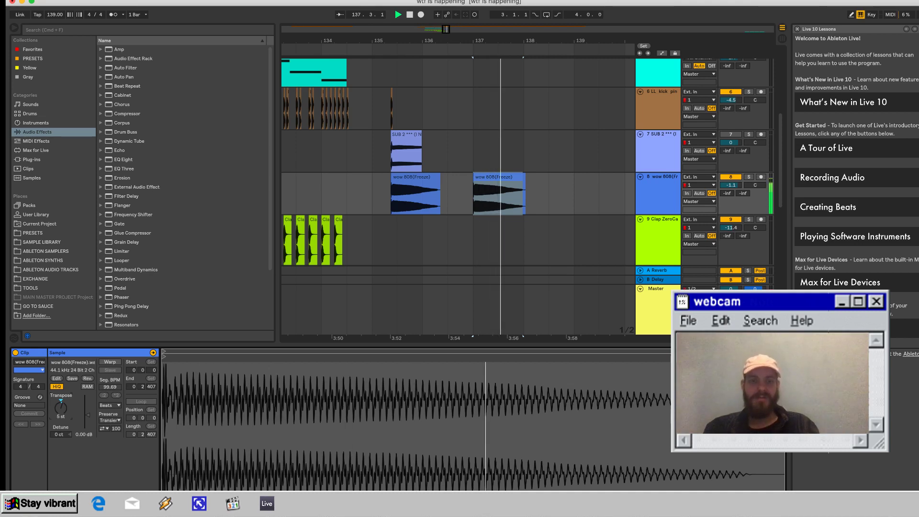
key(plus)
key(space)
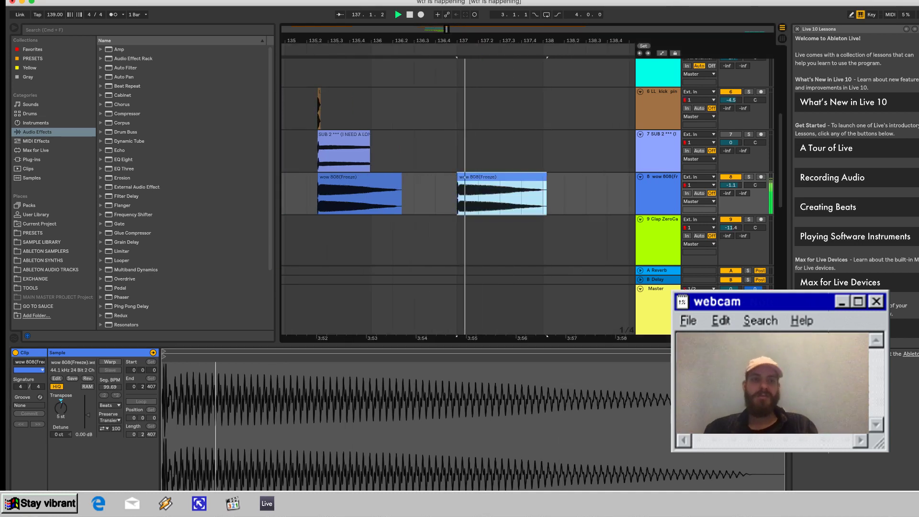
Duplicate the bar 137 wow 808(Freeze) clip to bar 138, transpose the new copy to 1 st and play it.
key(super+d)
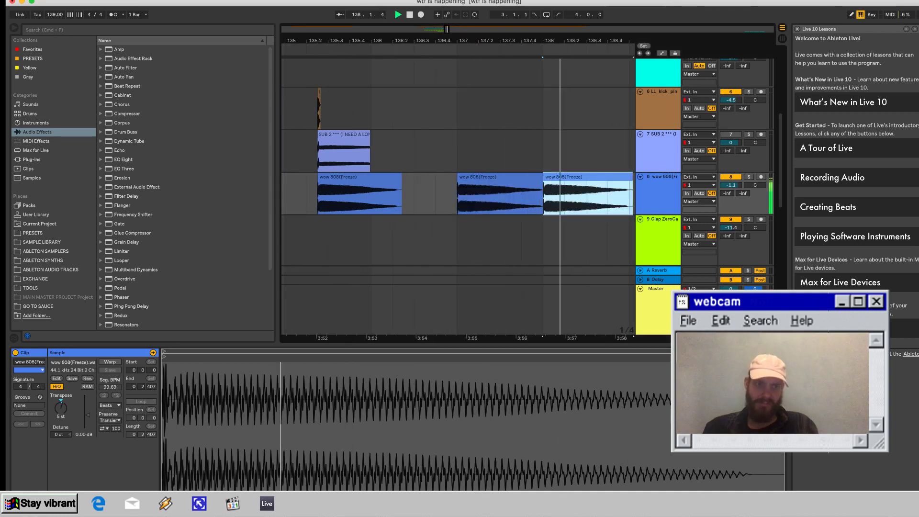
drag(61, 406, 60, 420)
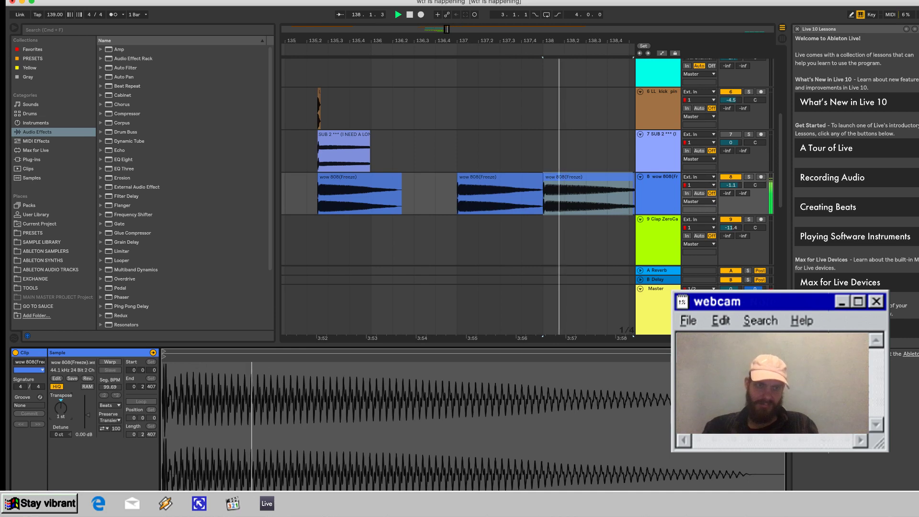
key(space)
key(space)
key(Down)
key(space)
key(space)
Play the arrangement from around bar 132 to hear the lead-in to the drop.
key(space)
key(space)
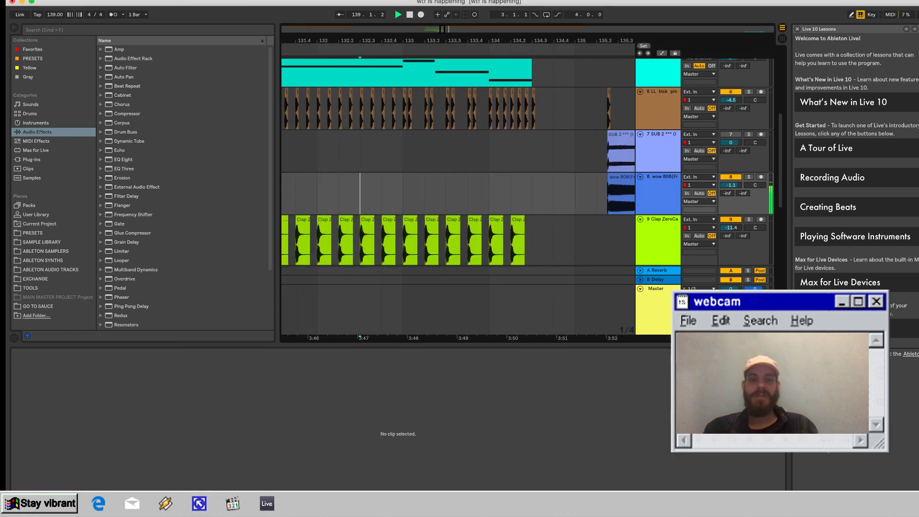
scroll(527, 191, down, 2)
scroll(479, 192, up, 2)
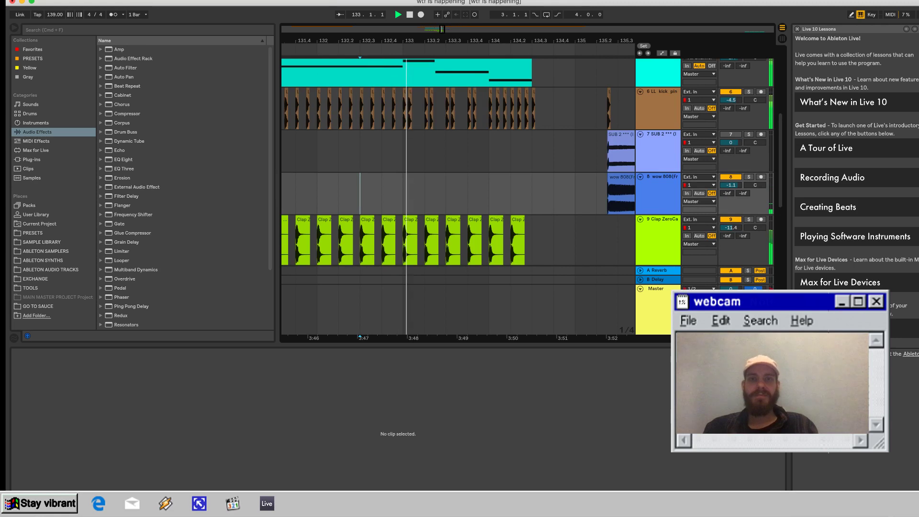
Duplicate the LL_kick track with all its clips.
click(660, 92)
key(super+d)
scroll(479, 191, right, 3)
click(486, 142)
scroll(486, 141, left, 10)
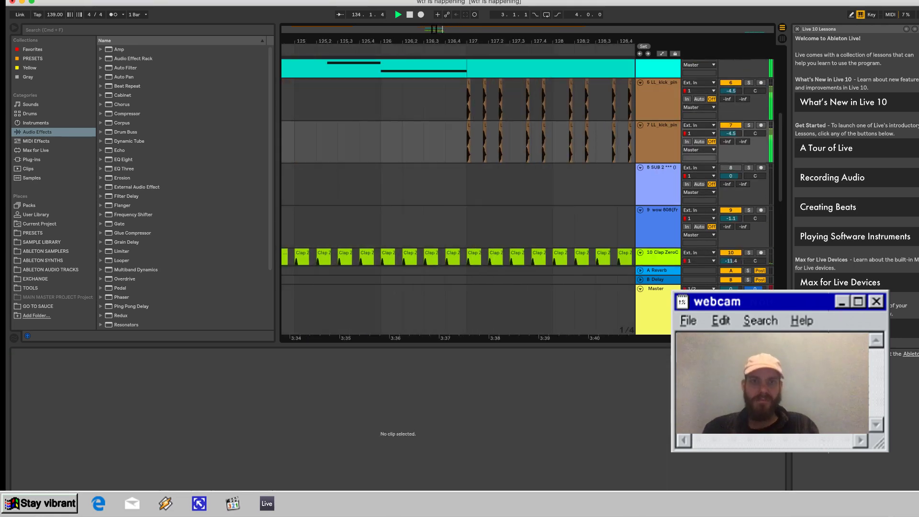
Clear the kick clips on track 7 leading up to the hit near 135.2, and delete the overlapping hit on track 6.
shift+click(402, 141)
key(Delete)
scroll(402, 142, right, 5)
scroll(458, 191, right, 7)
scroll(458, 192, up, 1)
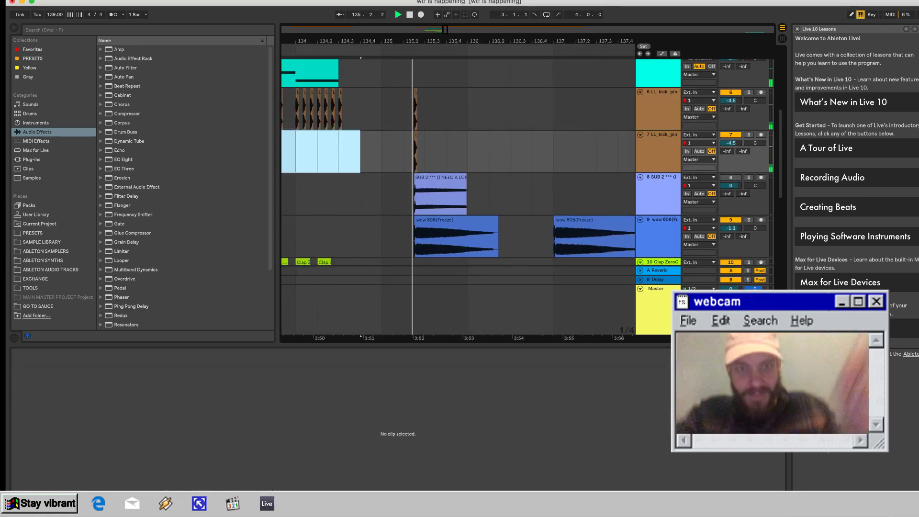
key(space)
drag(424, 110, 360, 110)
key(Delete)
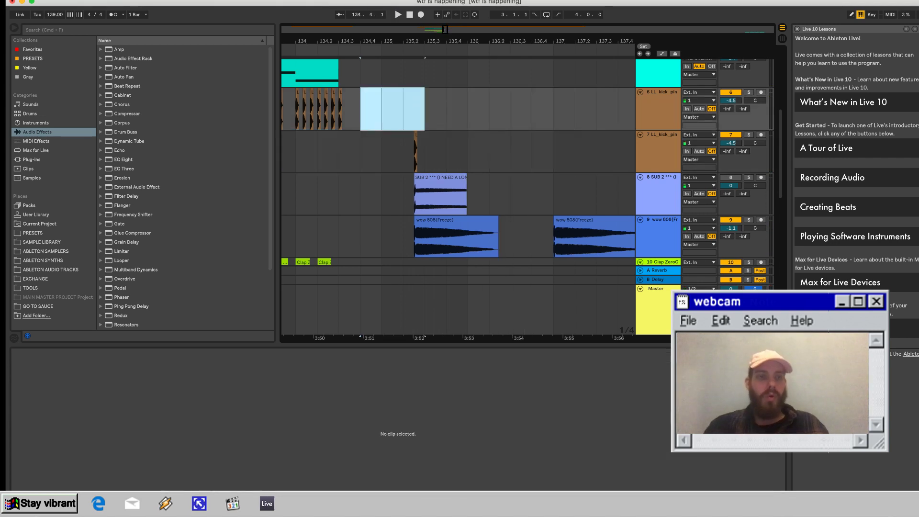
Add a Saturator to track 7, which holds the single kick hit, raise its Drive to 4.57 dB and audition it.
double_click(416, 135)
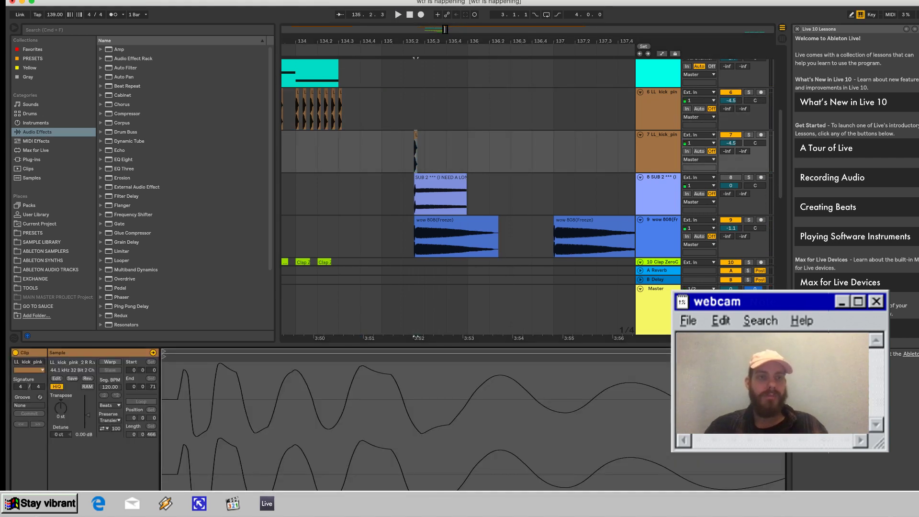
scroll(143, 269, down, 5)
click(125, 270)
key(Return)
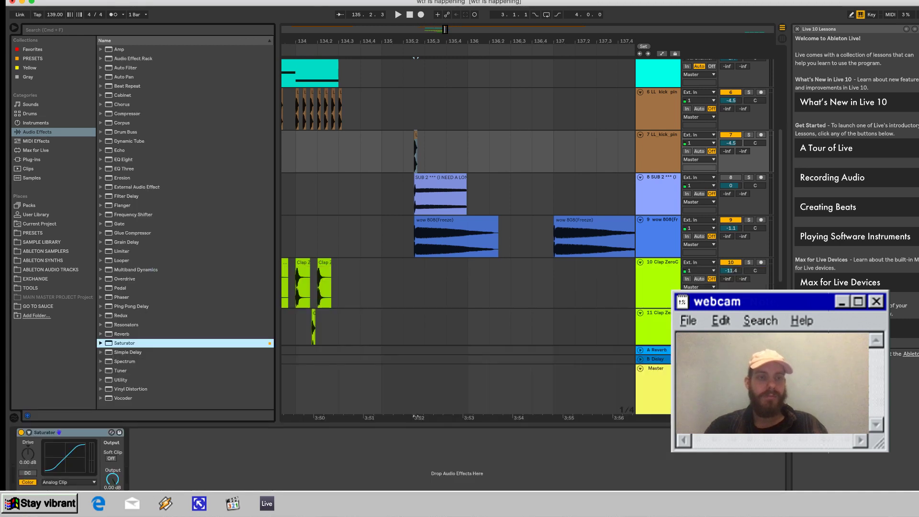
key(space)
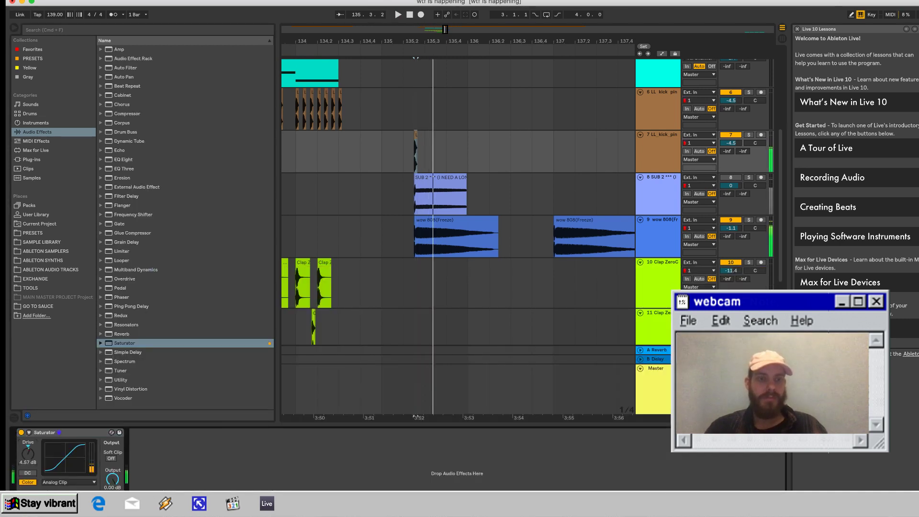
key(space)
key(space)
key(space)
Add an EQ Eight after the Saturator on track 7 and boost band 2 by 5.33 dB at about 79 Hz while auditioning.
double_click(123, 159)
drag(225, 469, 204, 457)
key(space)
key(space)
key(space)
key(space)
key(space)
key(space)
key(space)
key(space)
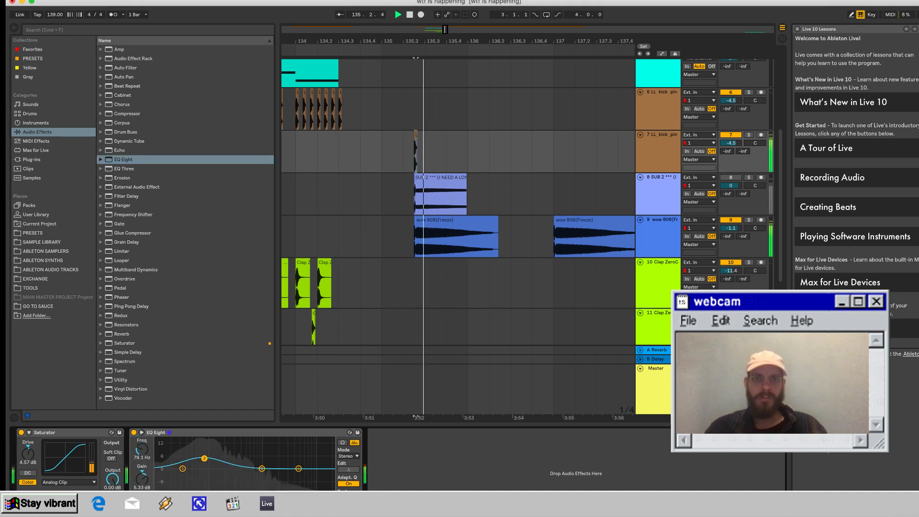
Transpose the kick clip on track 7 down to -2 st and audition it.
key(shift+Tab)
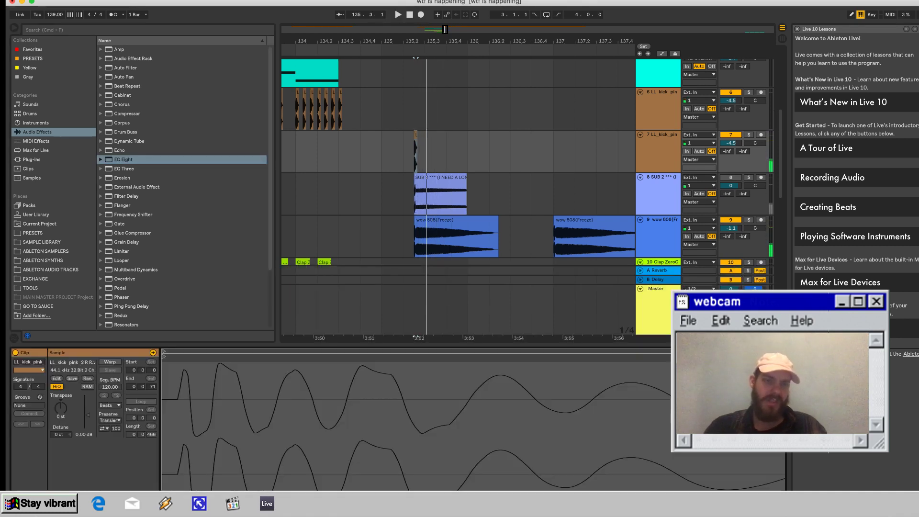
key(space)
key(space)
key(space)
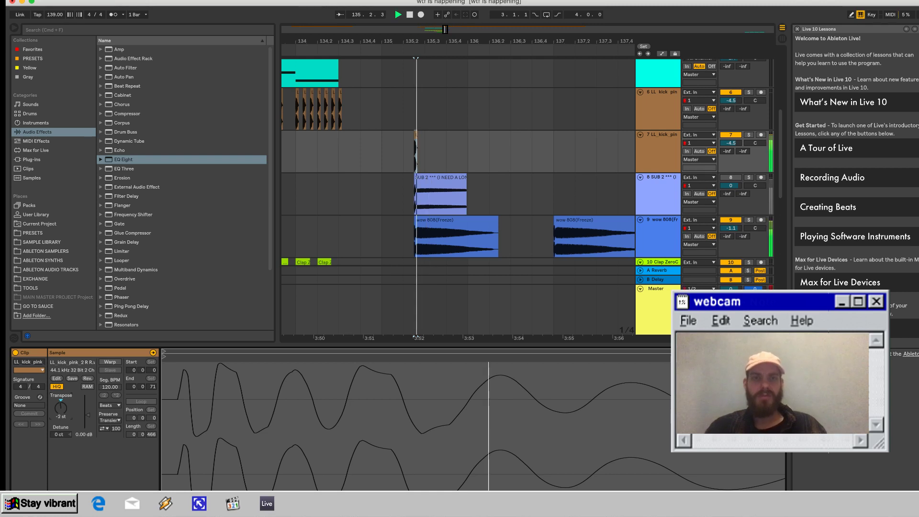
key(Down)
key(Down)
key(space)
Play the transition from bar 134 through the single kick, sub and 808 hit.
click(296, 151)
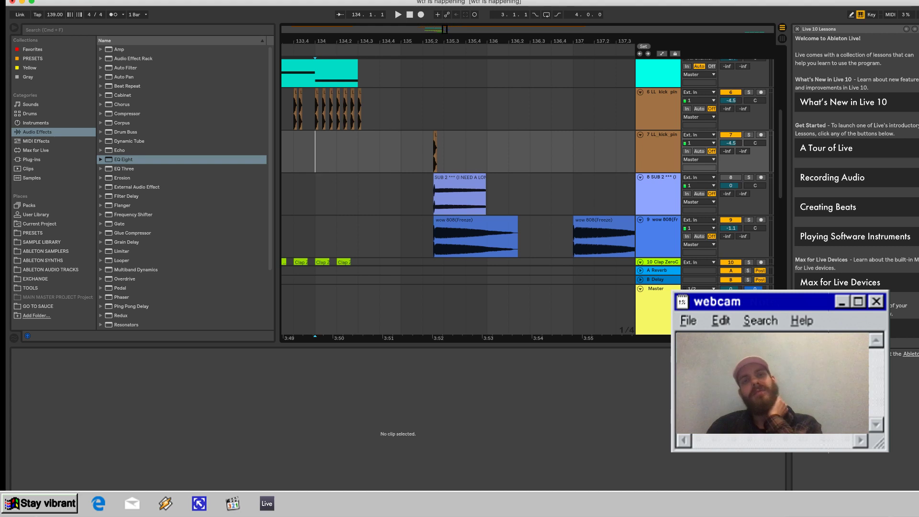
key(space)
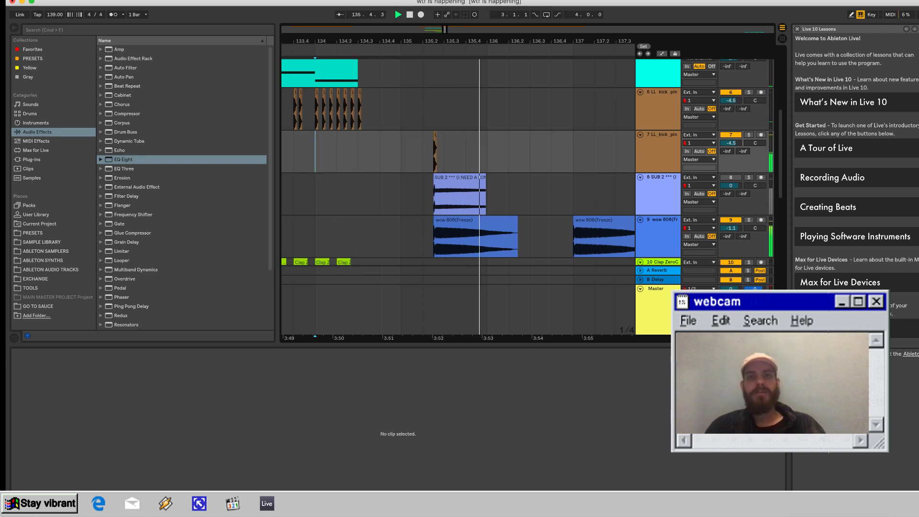
scroll(526, 196, up, 1)
key(space)
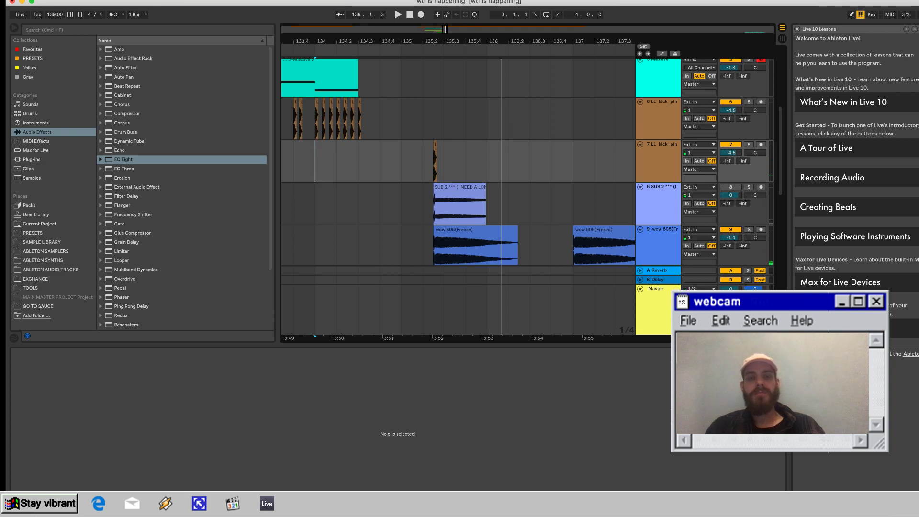
Insert a new audio track directly below the second kick track.
click(658, 155)
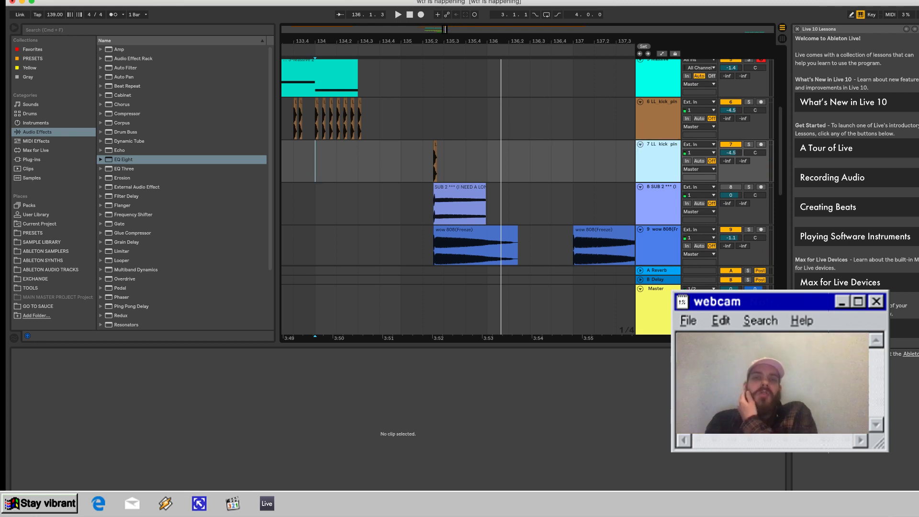
key(super+t)
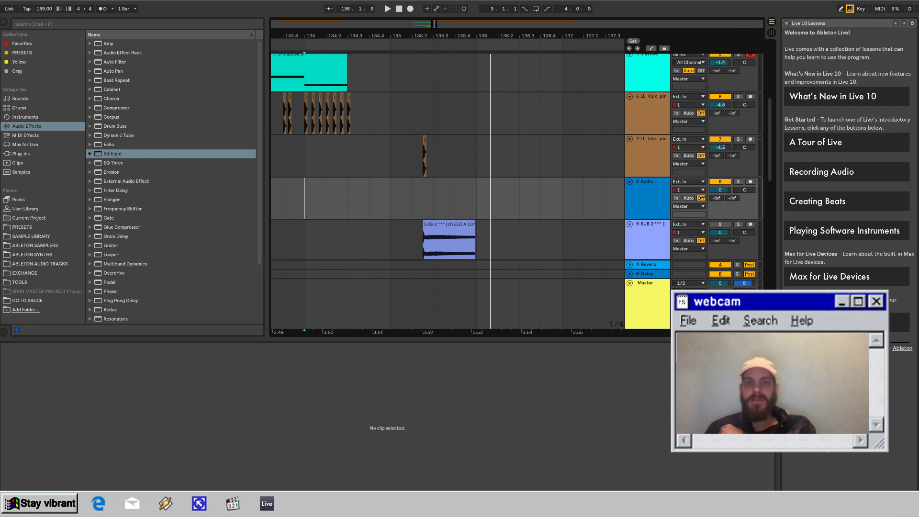
key(super+z)
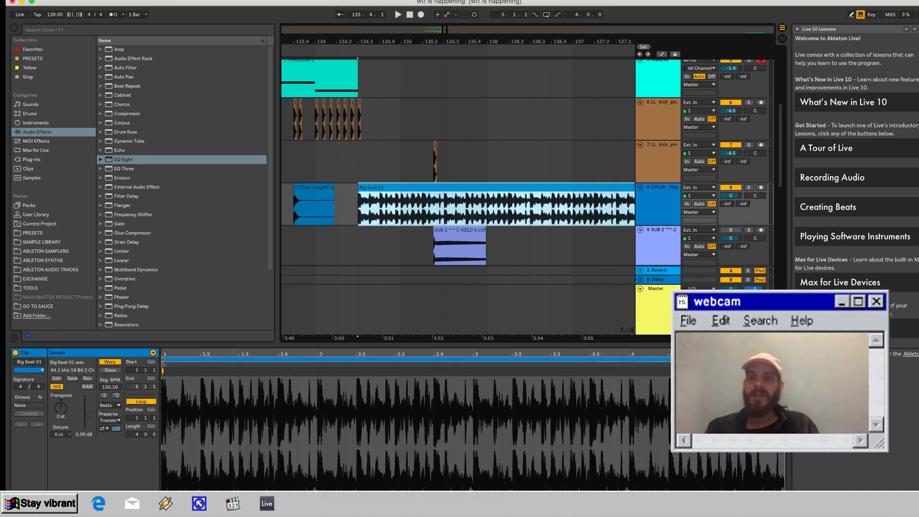
Isolate a short hit from the Big Beat 01 loop at 134.4 and put it at 134.3, replacing the loop's opening section.
scroll(363, 206, up, 5)
key(space)
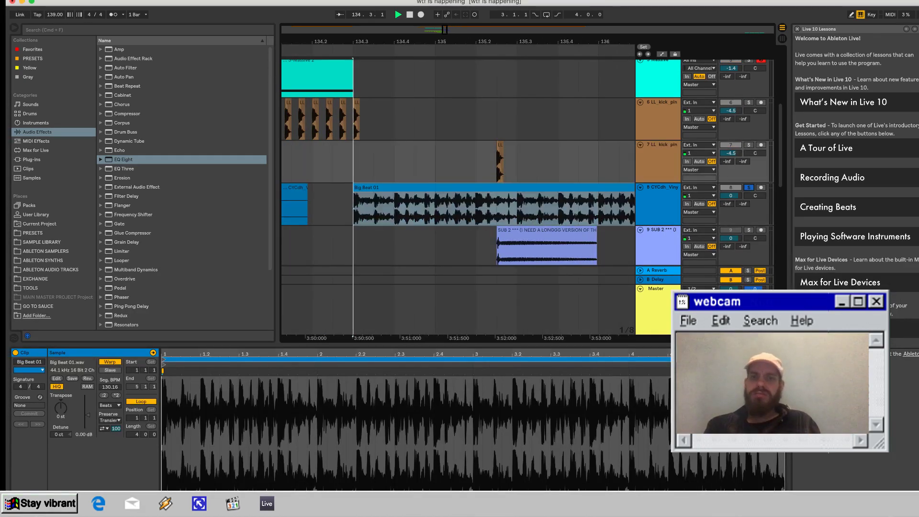
key(space)
key(space)
drag(394, 206, 405, 206)
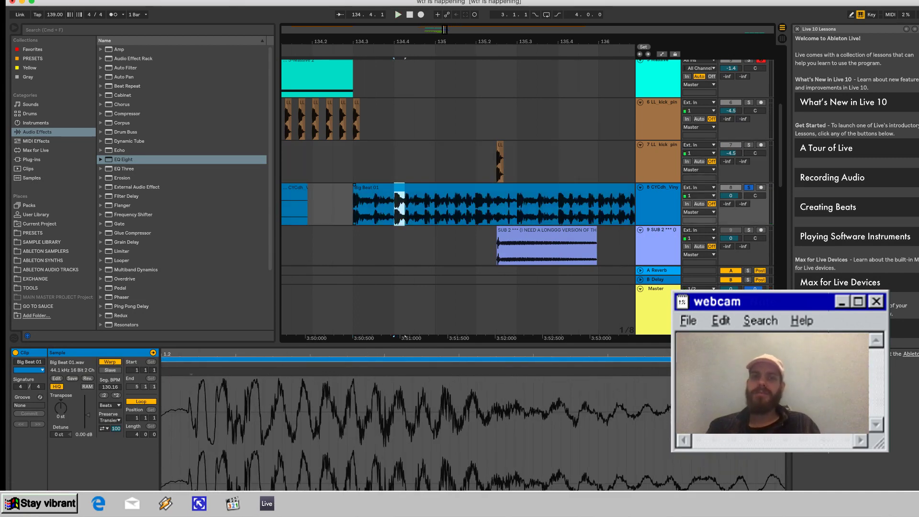
key(Delete)
click(373, 187)
key(Delete)
key(super+v)
key(space)
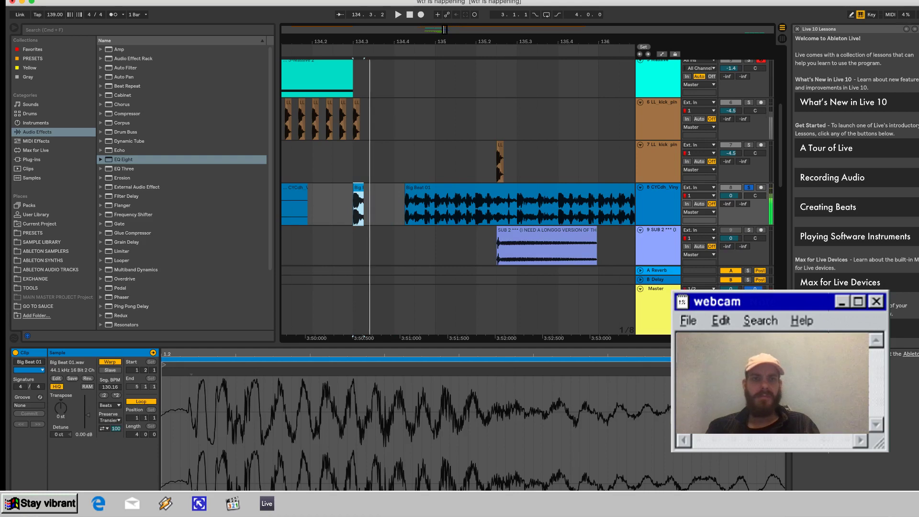
Move the rest of the Big Beat 01 loop to about 135.3 and the isolated hit to 134.4, and audition the hit.
drag(357, 203, 554, 187)
click(399, 187)
key(space)
key(space)
key(space)
key(space)
key(plus)
key(plus)
key(plus)
key(space)
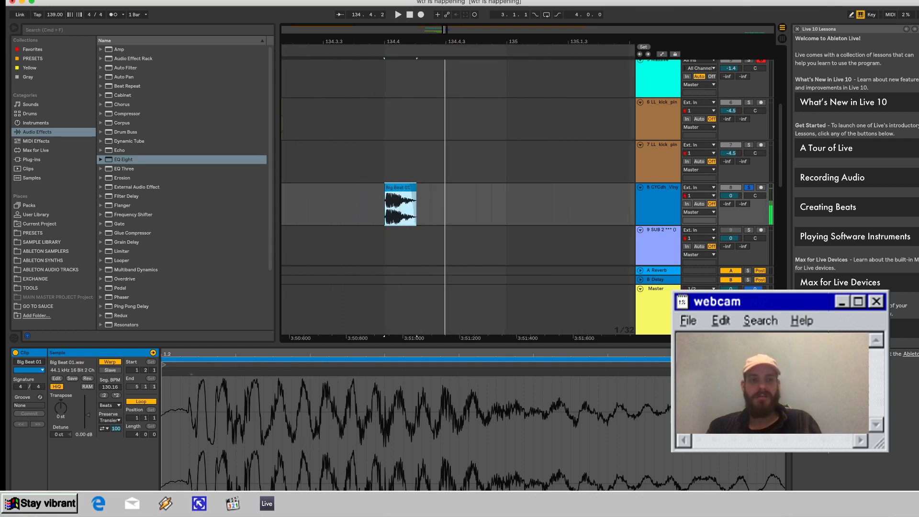
Set the Big Beat 01 hit's warp mode to Complex and double its segment BPM to 520.64, auditioning the stretched sound.
key(super+Tab)
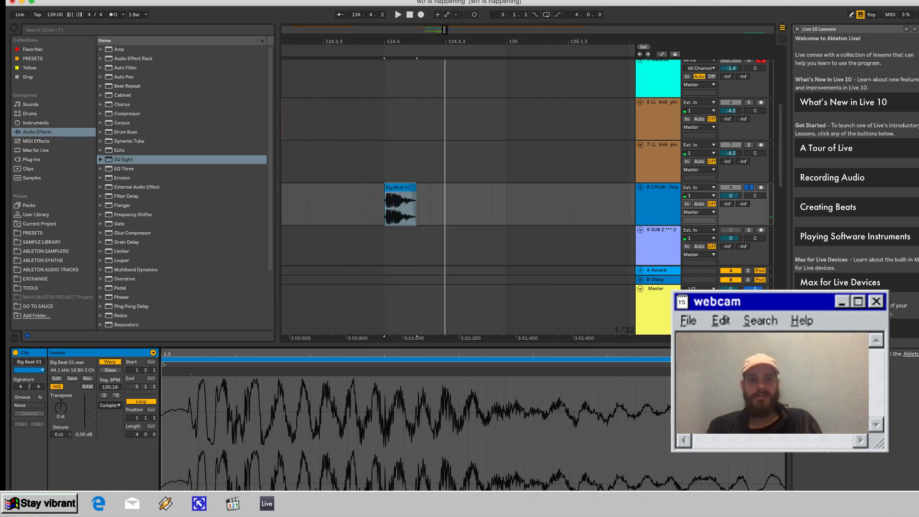
double_click(116, 395)
key(space)
key(space)
key(space)
key(space)
key(space)
Extend the stretched Big Beat 01 hit to just before bar 135, adjust its start edge and audition it.
drag(415, 187, 484, 203)
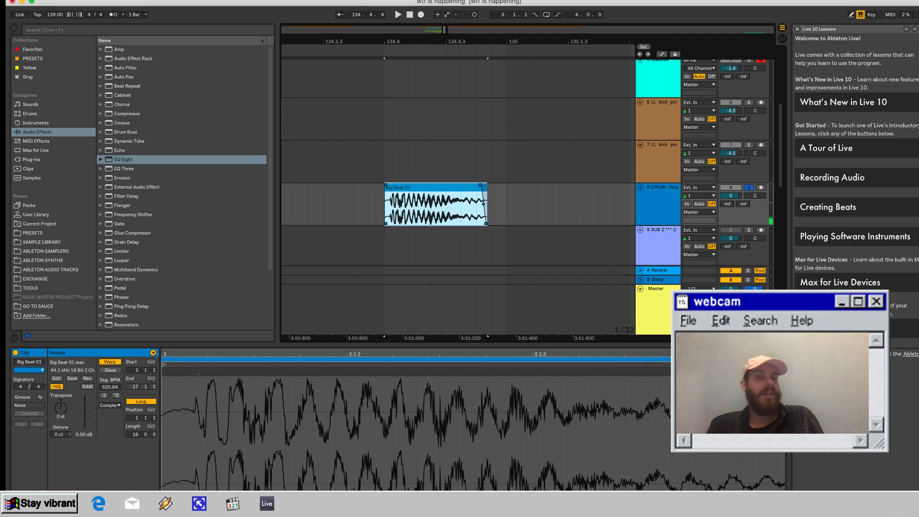
drag(384, 188, 402, 187)
key(space)
key(space)
Delete the leftover Big Beat 01 loop from about 135.3 onward.
scroll(431, 203, down, 8)
scroll(431, 204, left, 1)
click(519, 178)
key(Delete)
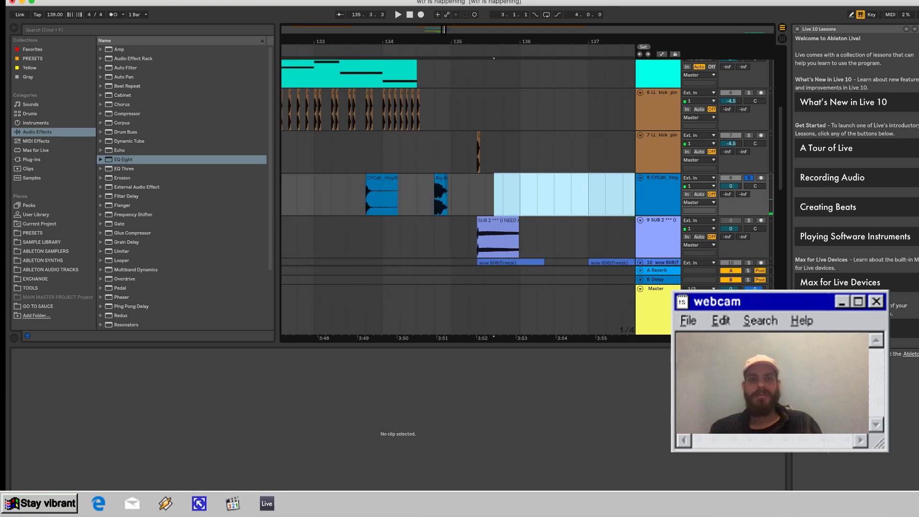
Add an audio track below track 8, move the CYCdh vinyl snare clip onto it at 134.4 under the Big Beat hit, and audition both.
click(348, 196)
key(space)
click(381, 177)
key(space)
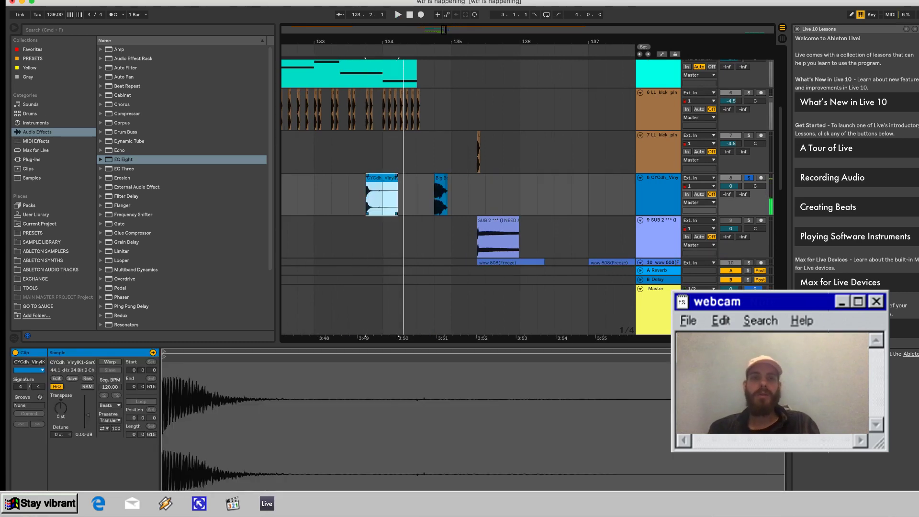
key(super+t)
drag(381, 177, 450, 221)
key(space)
key(space)
key(space)
key(space)
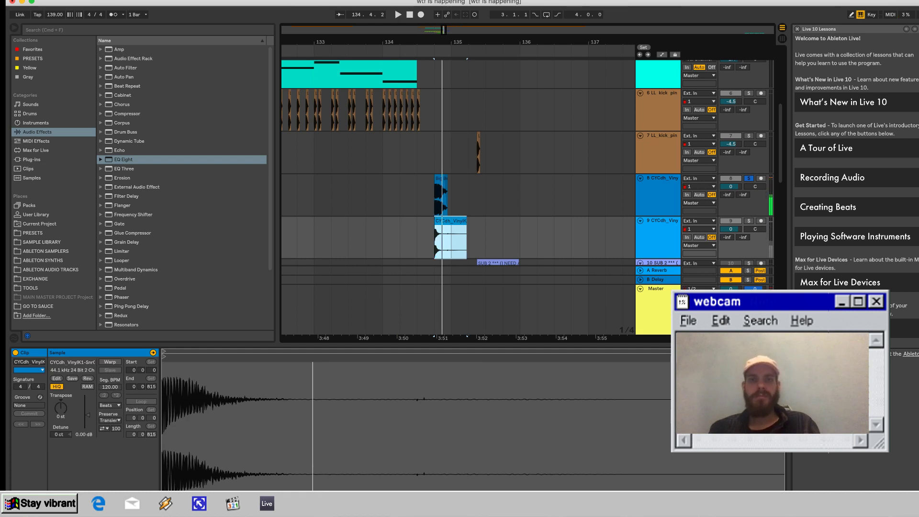
Turn off solo on track 8 and play the Big Beat and vinyl snare layers together.
click(748, 178)
key(space)
key(space)
key(space)
key(space)
scroll(527, 162, down, 1)
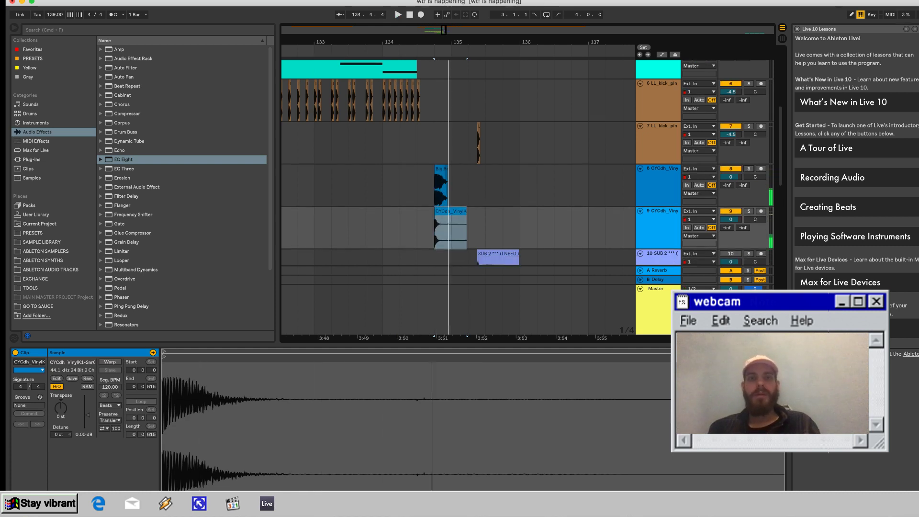
Move the one-bar range holding both the Big Beat hit and the vinyl snare from 134.4 to 135.3.
click(437, 186)
drag(503, 187, 434, 226)
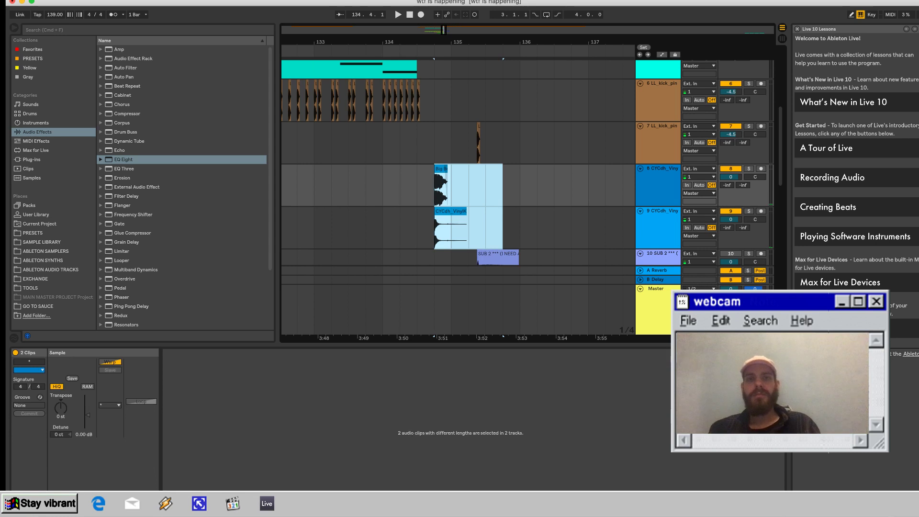
key(Delete)
click(400, 186)
scroll(400, 185, right, 2)
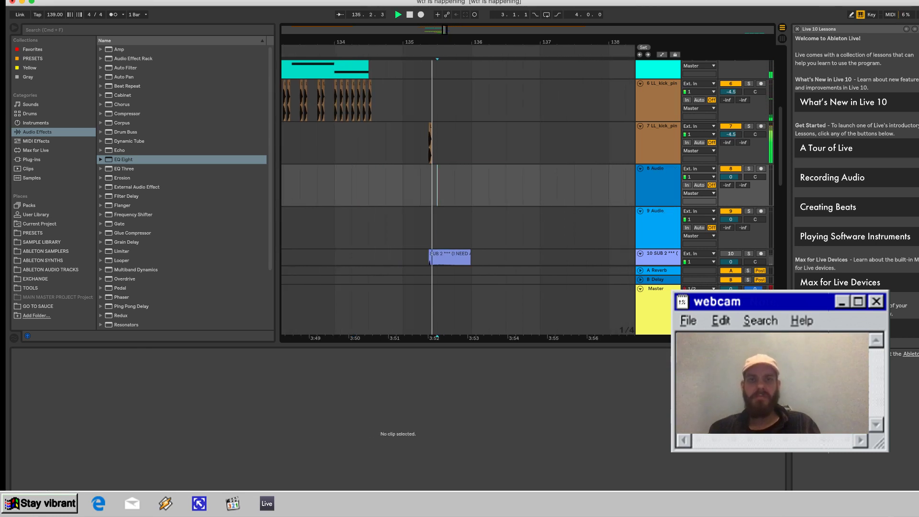
key(super+z)
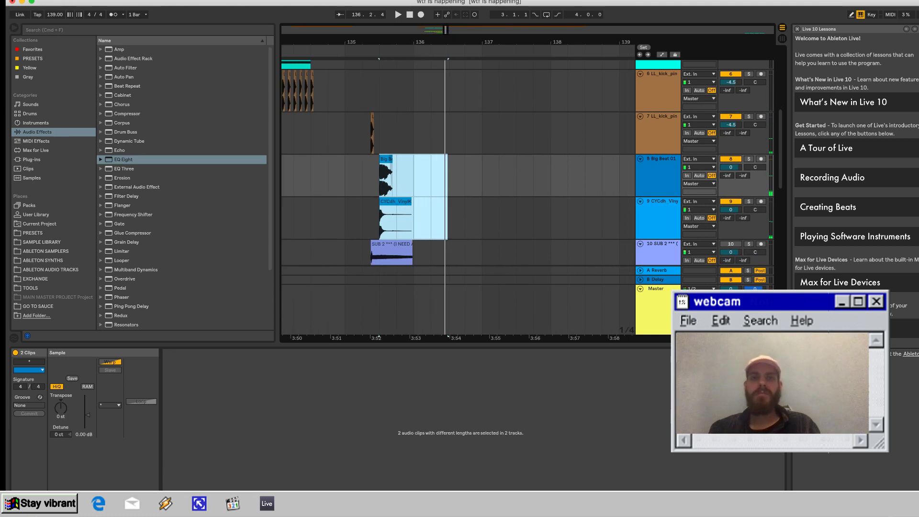
Try the layered Big Beat and snare clips at bar 136, and return them to 135.3.
key(Delete)
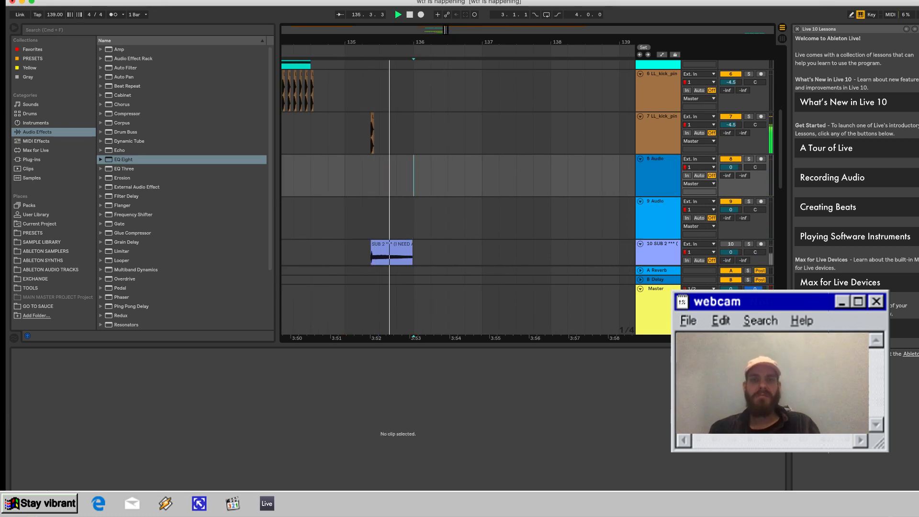
key(super+z)
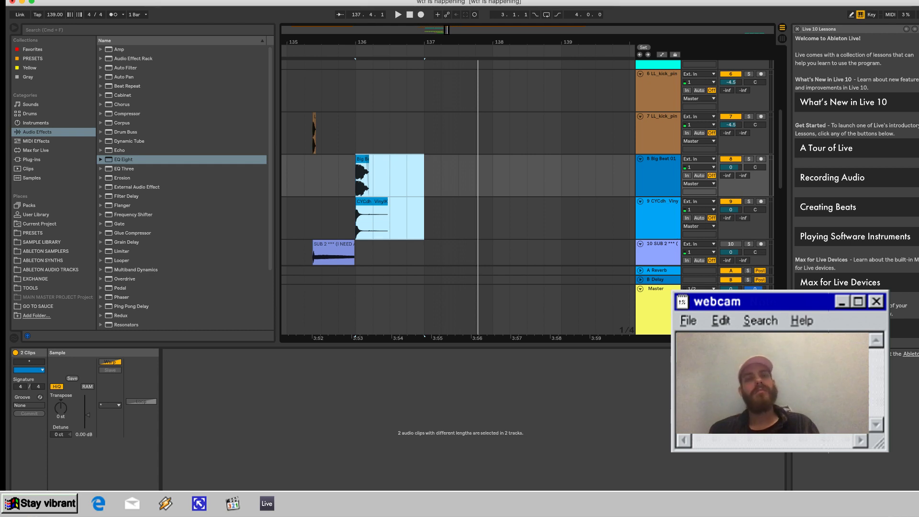
key(Delete)
scroll(458, 197, left, 3)
click(378, 176)
key(space)
Repeat the layered Big Beat and vinyl snare clips once per bar from 136.3 through 140.3.
key(super+shift+z)
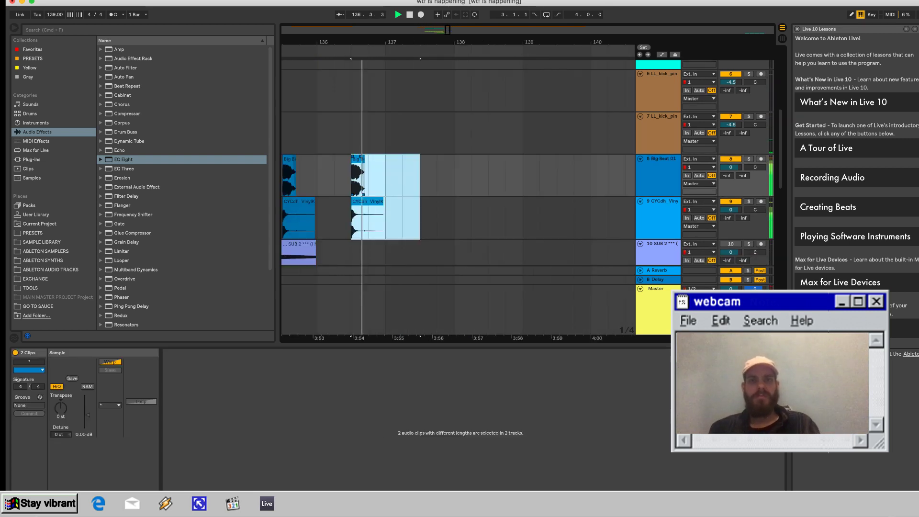
scroll(391, 165, right, 5)
click(391, 165)
key(super+v)
scroll(391, 165, right, 4)
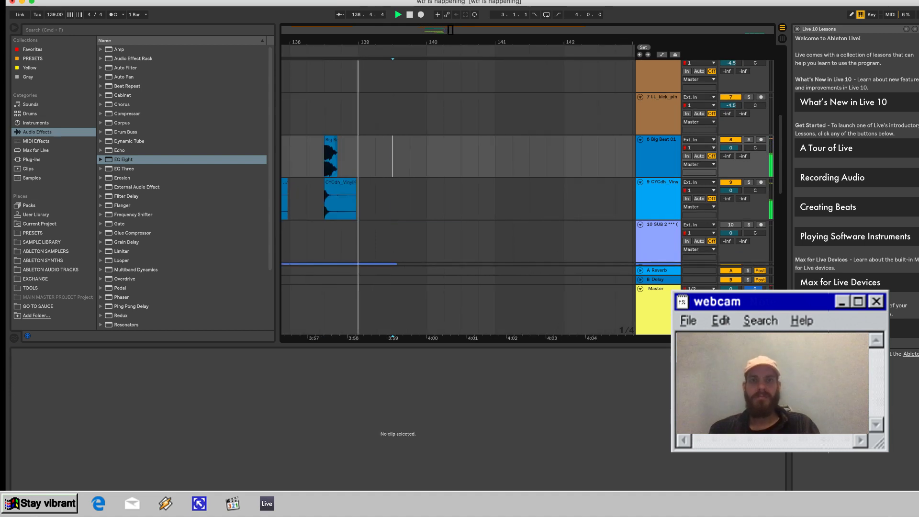
scroll(456, 196, down, 1)
key(super+d)
key(super+d)
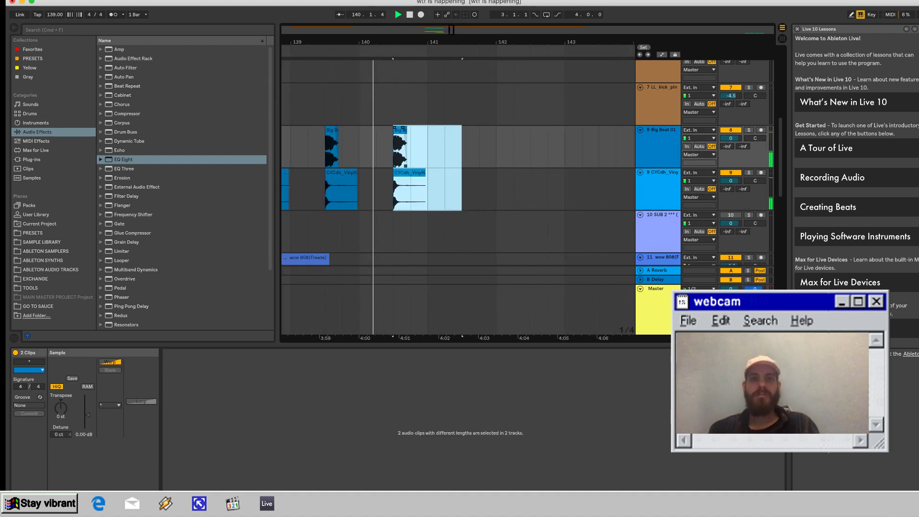
Lower the Big Beat 01 track's volume to -4.3 and show its device chain.
scroll(457, 192, left, 10)
scroll(457, 192, up, 2)
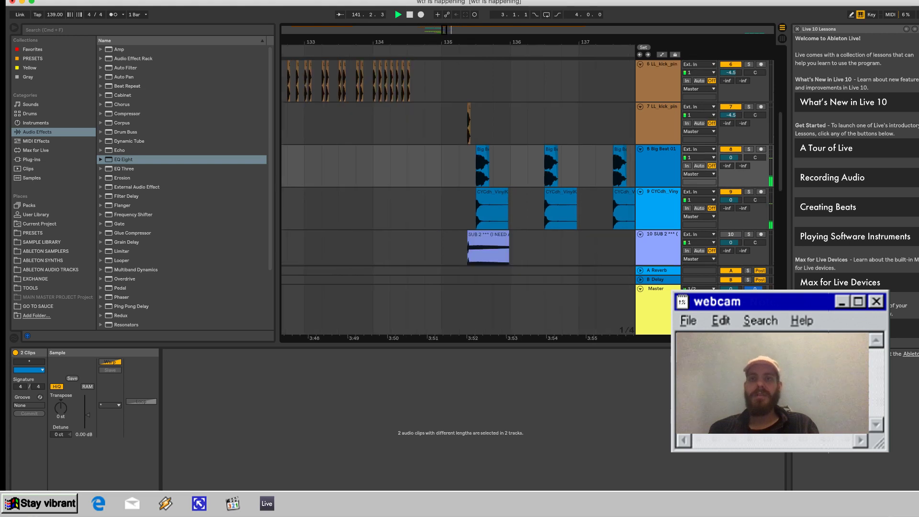
click(443, 165)
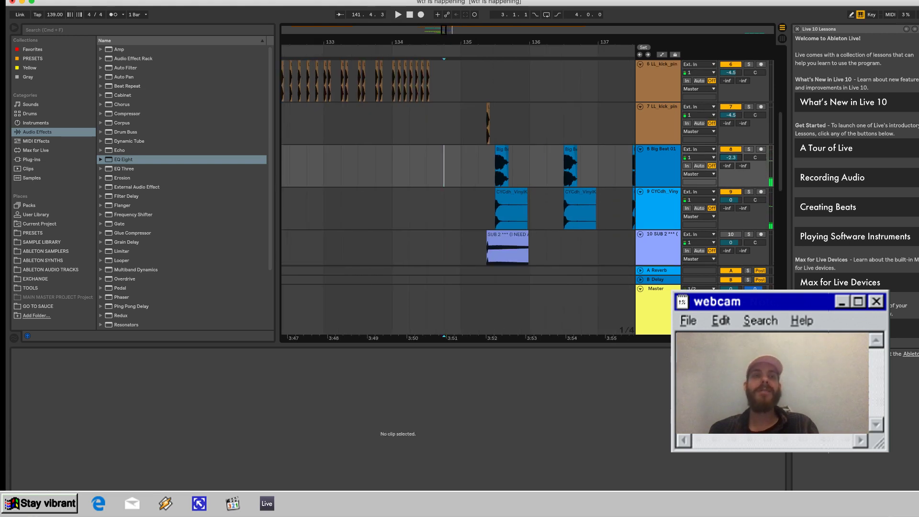
key(shift+Tab)
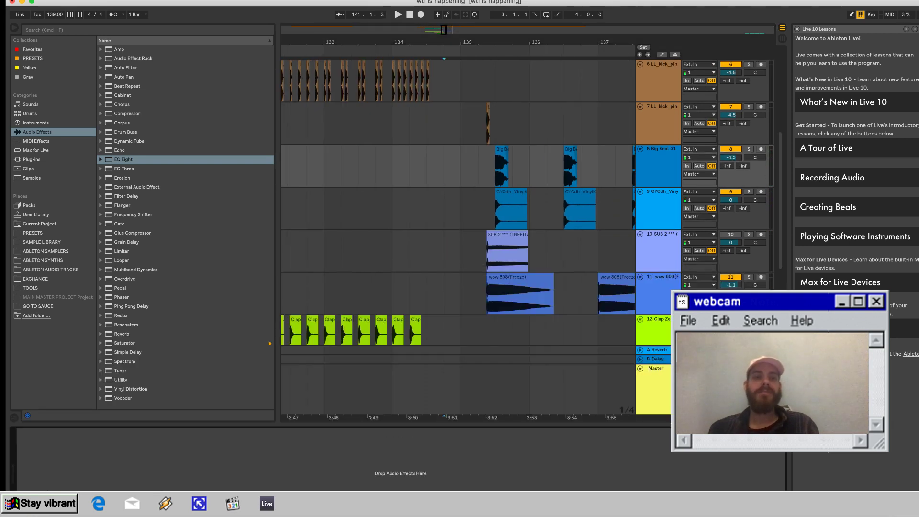
Add EQ Eight to the Big Beat 01 track and boost the highs above about 2.84 kHz by nearly 5 dB.
double_click(124, 159)
key(space)
drag(191, 468, 173, 461)
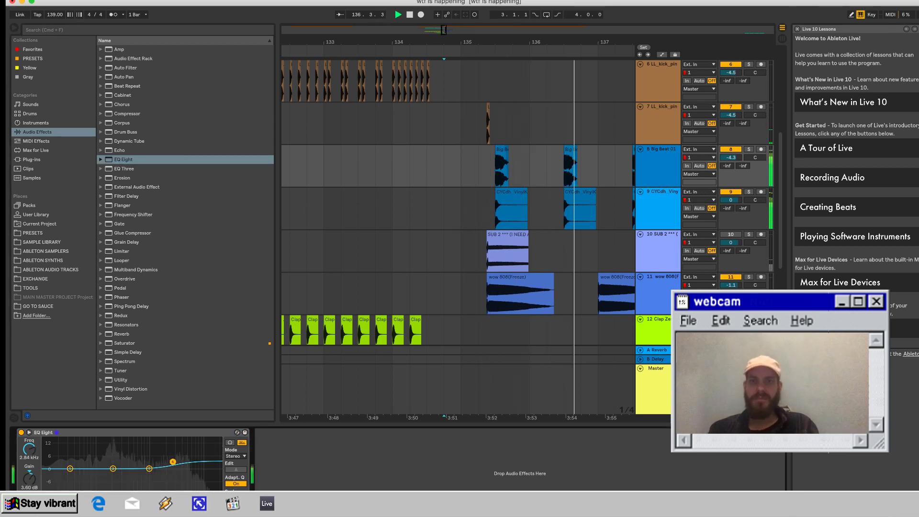
drag(173, 461, 172, 459)
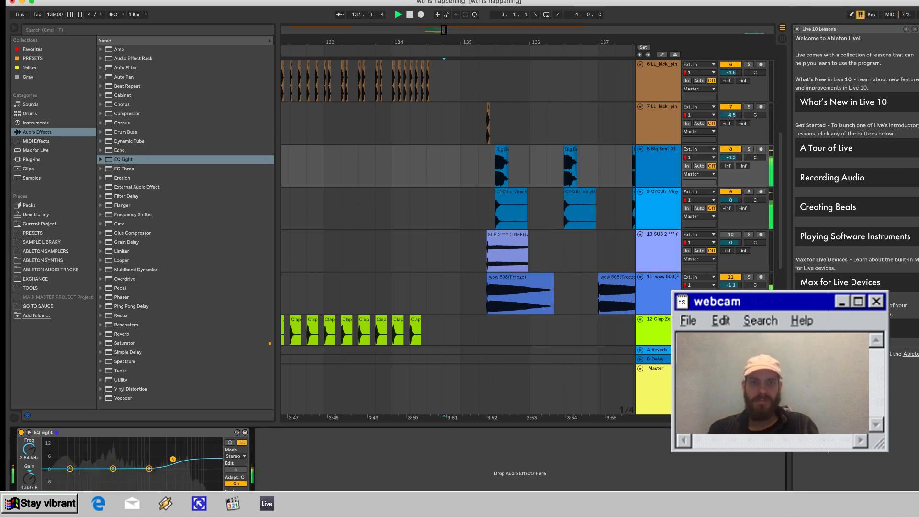
scroll(458, 206, right, 3)
scroll(458, 206, left, 2)
scroll(458, 206, up, 4)
scroll(457, 205, down, 3)
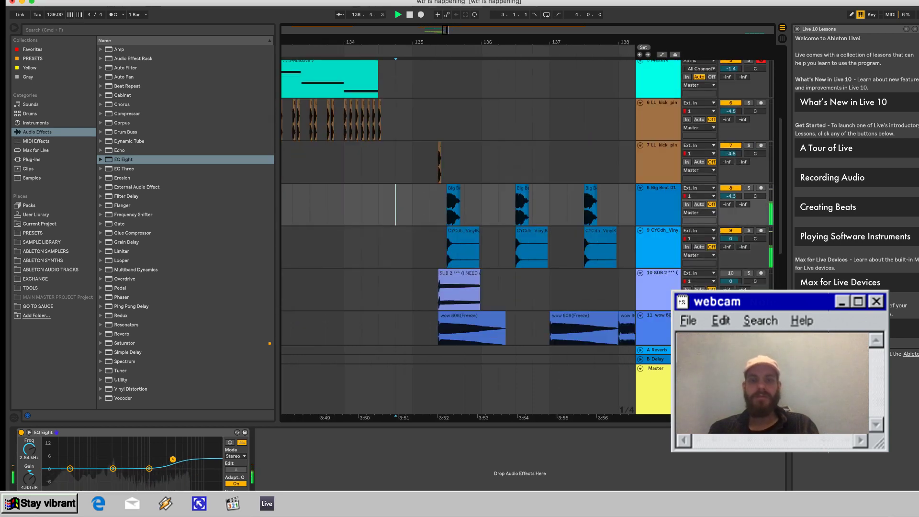
Insert a new audio track below the second kick track and lower the Big Beat 01 track's volume to -8.0.
key(space)
click(310, 206)
key(space)
click(659, 153)
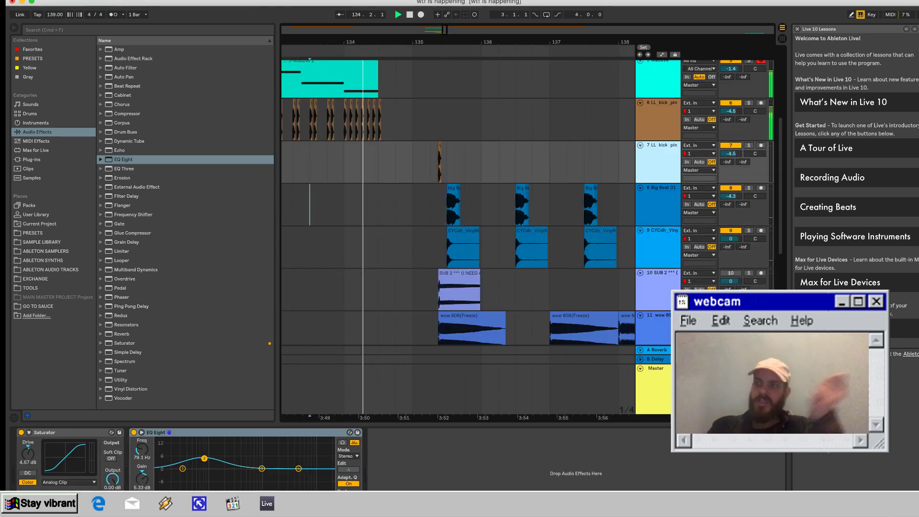
key(super+t)
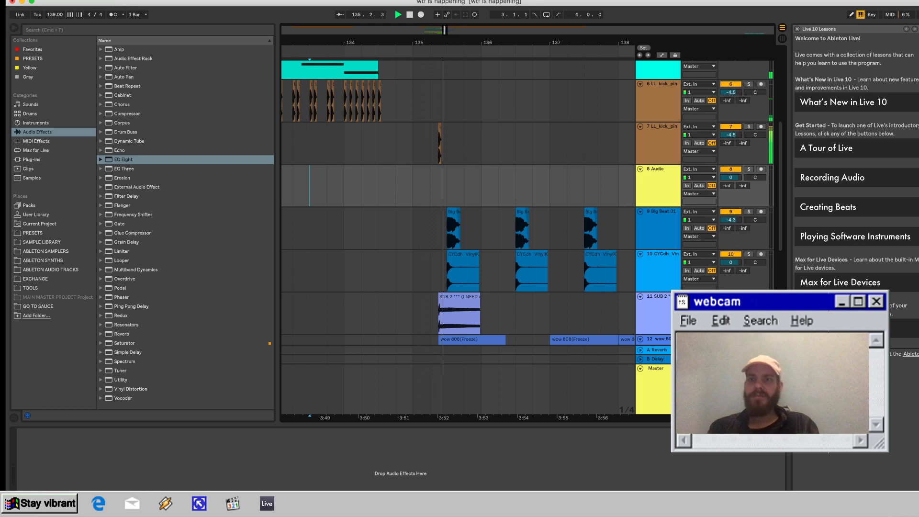
scroll(457, 201, down, 1)
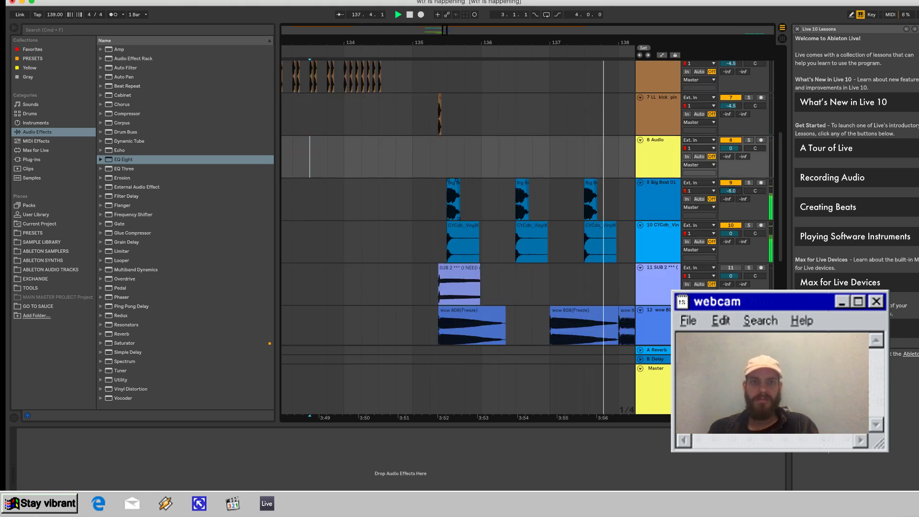
Select all the Big Beat 01 clips in the drop and transpose them to 3 st.
click(453, 200)
scroll(453, 200, right, 10)
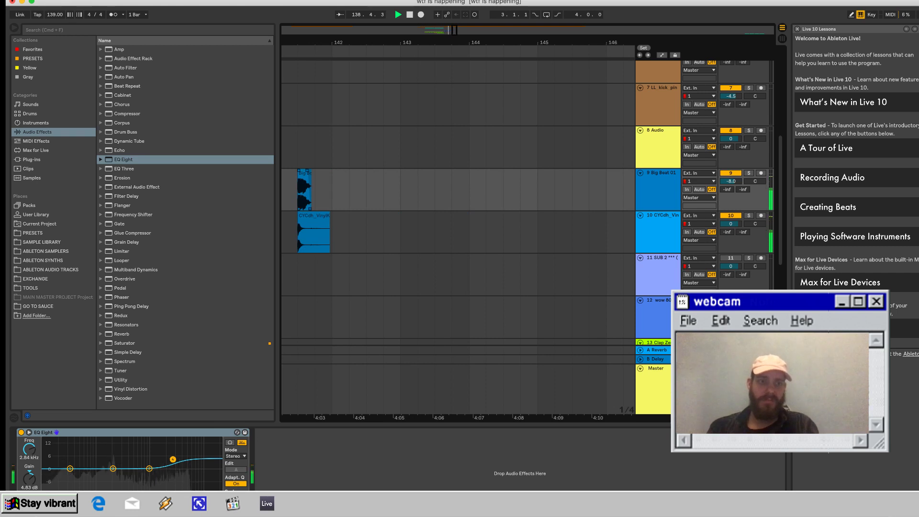
shift+click(305, 173)
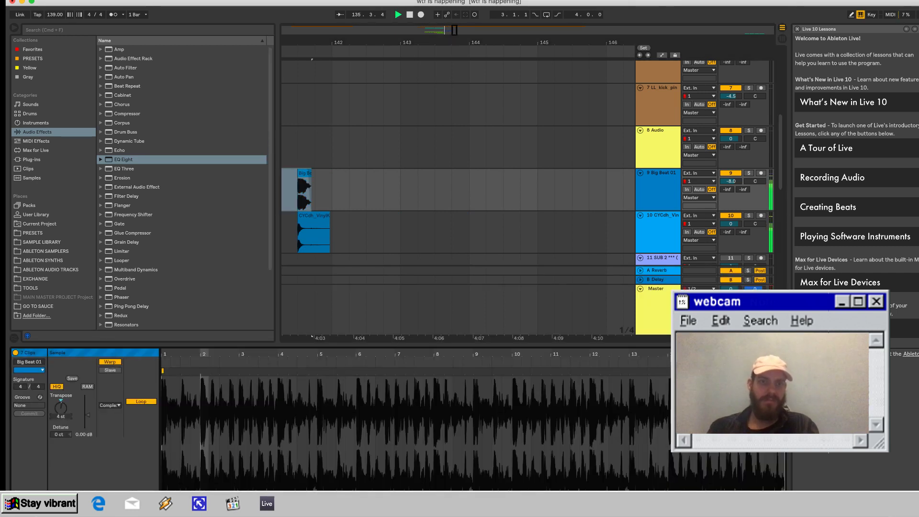
scroll(316, 189, left, 10)
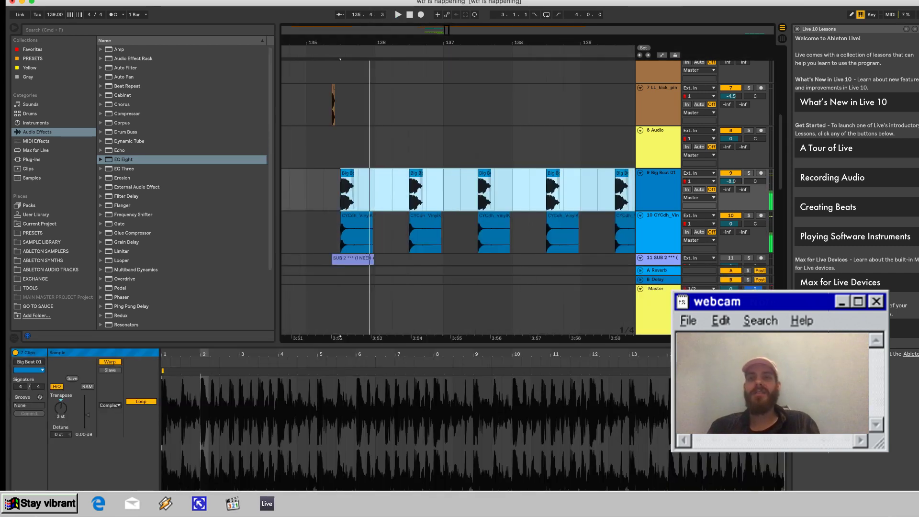
Play from before bar 135 and lower the Big Beat 01 track's volume to -10.1.
click(324, 189)
key(space)
key(space)
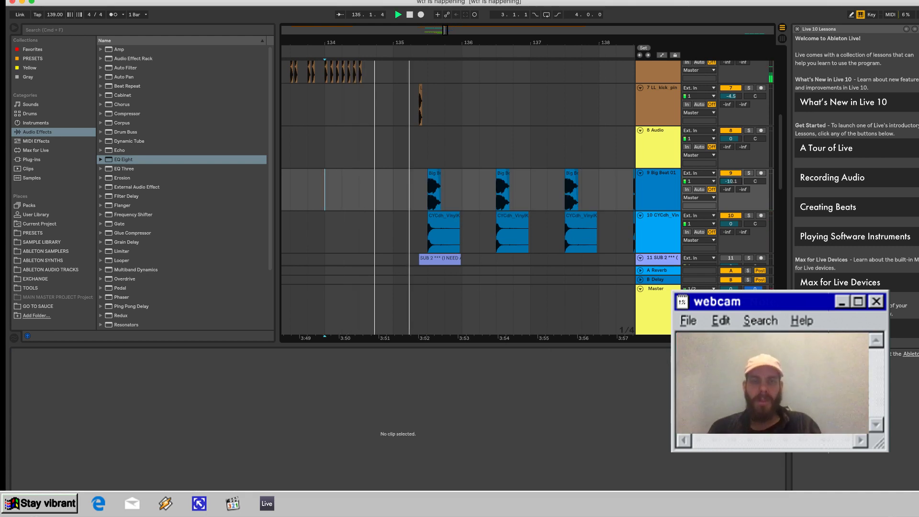
scroll(319, 166, up, 5)
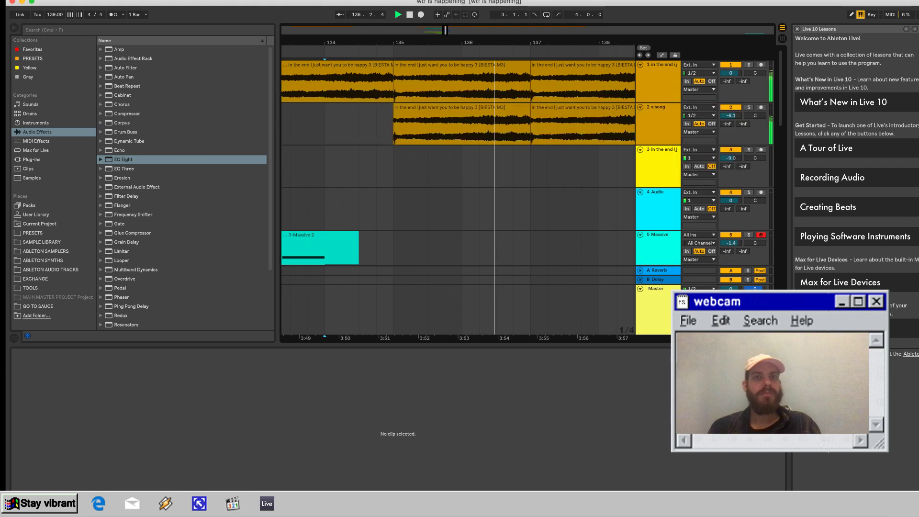
Shorten the sample clip on track 1 to end at 134.3, leaving a gap before the drop at bar 135.
scroll(319, 166, left, 1)
key(space)
click(319, 166)
key(space)
drag(421, 65, 387, 65)
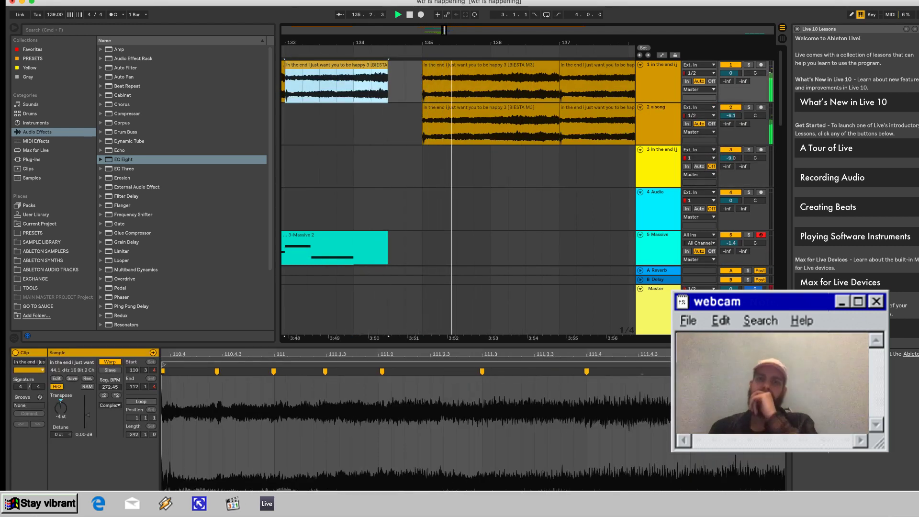
Play through the drop and lower the Big Beat 01 track's volume to -11.3.
scroll(454, 196, down, 10)
scroll(455, 196, right, 2)
scroll(454, 196, up, 4)
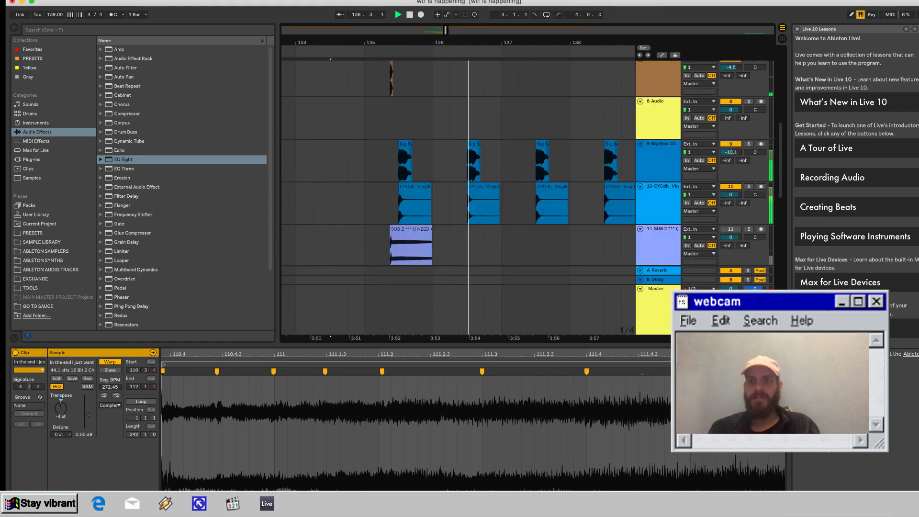
scroll(455, 196, left, 2)
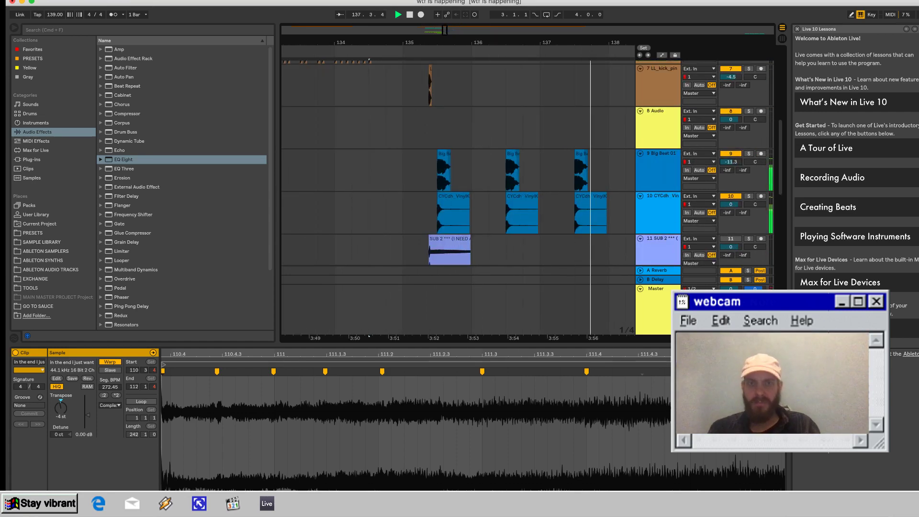
scroll(445, 240, left, 1)
scroll(445, 239, down, 1)
scroll(445, 239, right, 1)
scroll(445, 239, up, 7)
scroll(445, 239, down, 5)
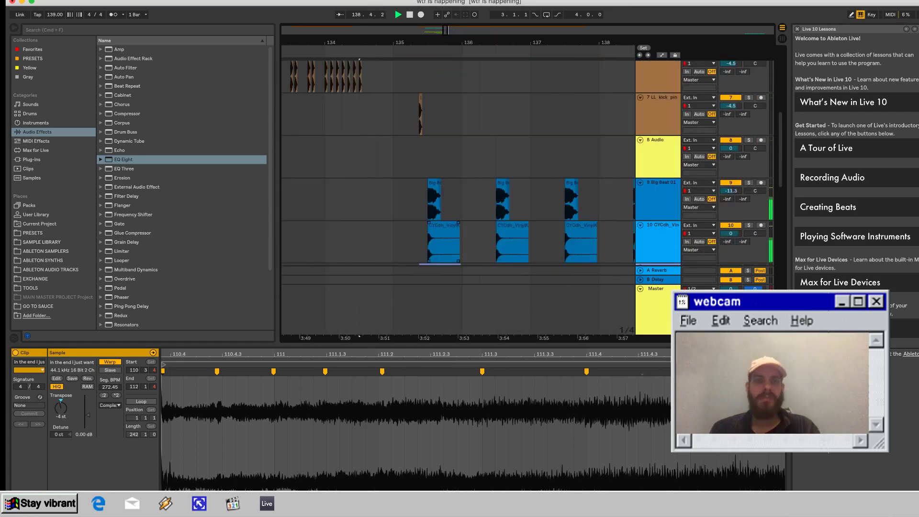
scroll(455, 196, down, 2)
scroll(454, 196, up, 8)
scroll(455, 196, right, 1)
key(space)
scroll(455, 196, down, 11)
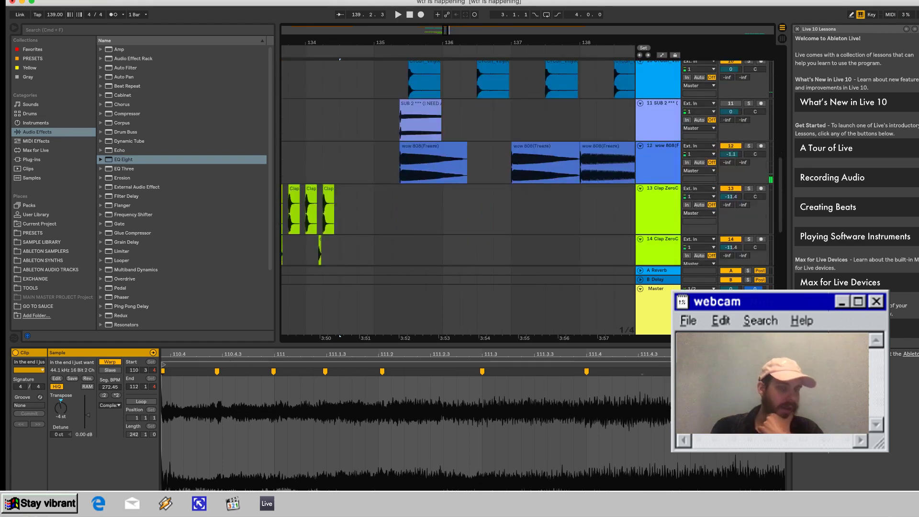
scroll(455, 162, up, 3)
scroll(454, 163, left, 2)
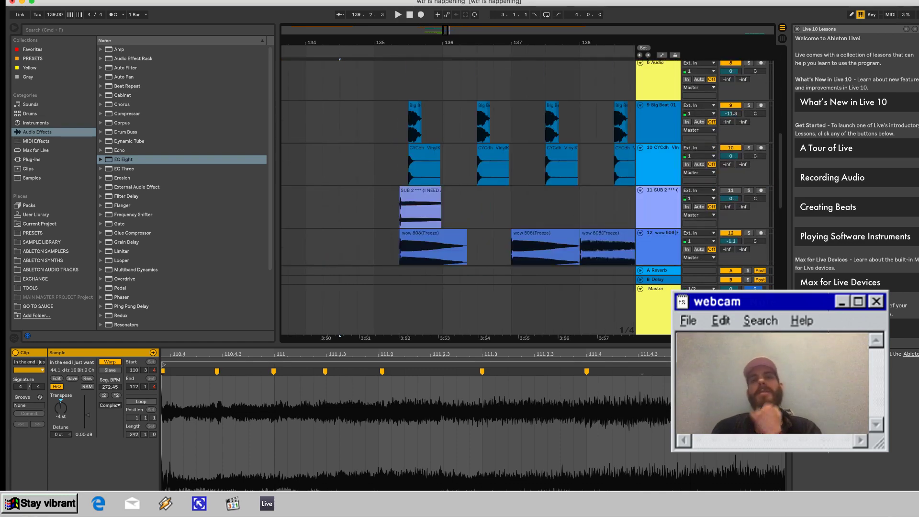
Deactivate the first Big Beat 01 and vinyl snare clips at 135.3.
click(361, 151)
key(space)
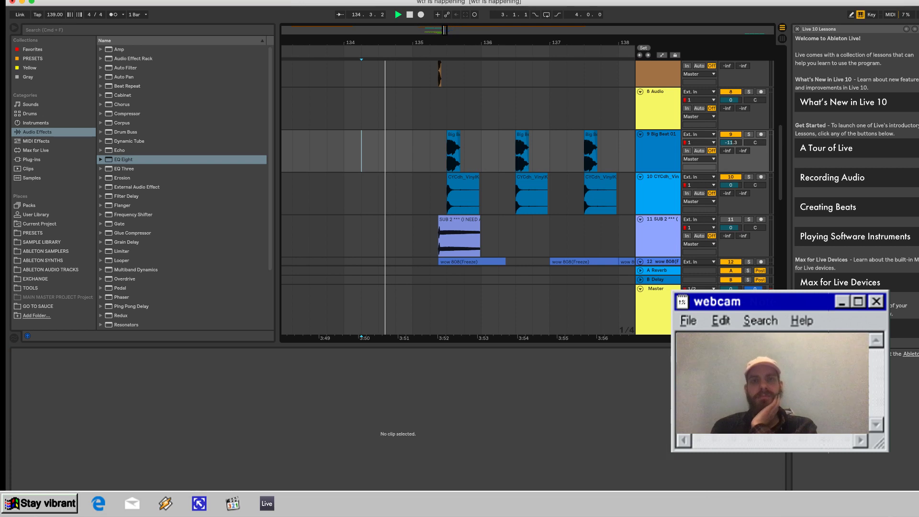
drag(430, 130, 498, 214)
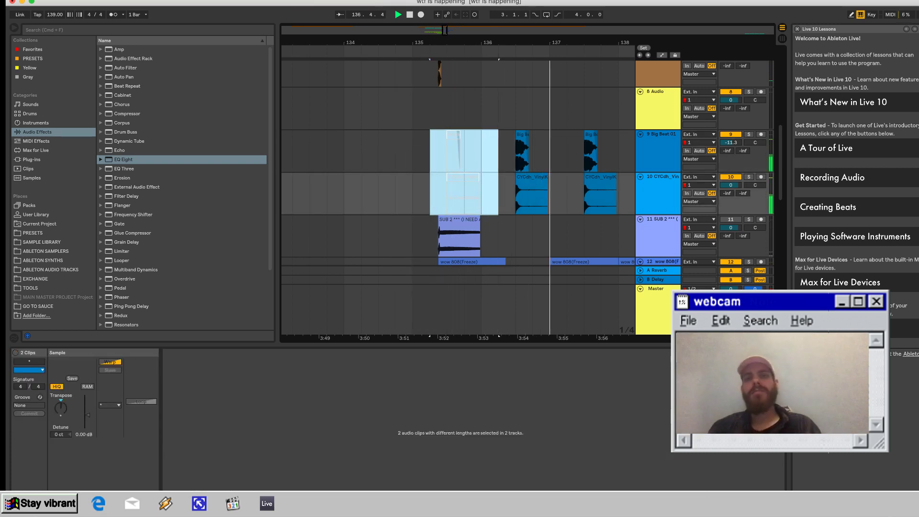
key(space)
scroll(378, 167, down, 3)
click(378, 169)
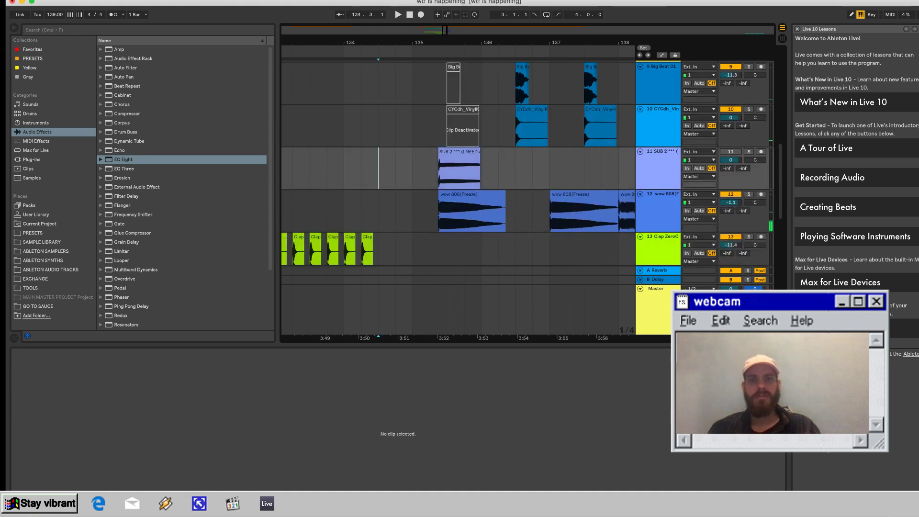
Move the first wow 808 clip to the start of bar 135 and play the lead-in.
drag(457, 152, 535, 152)
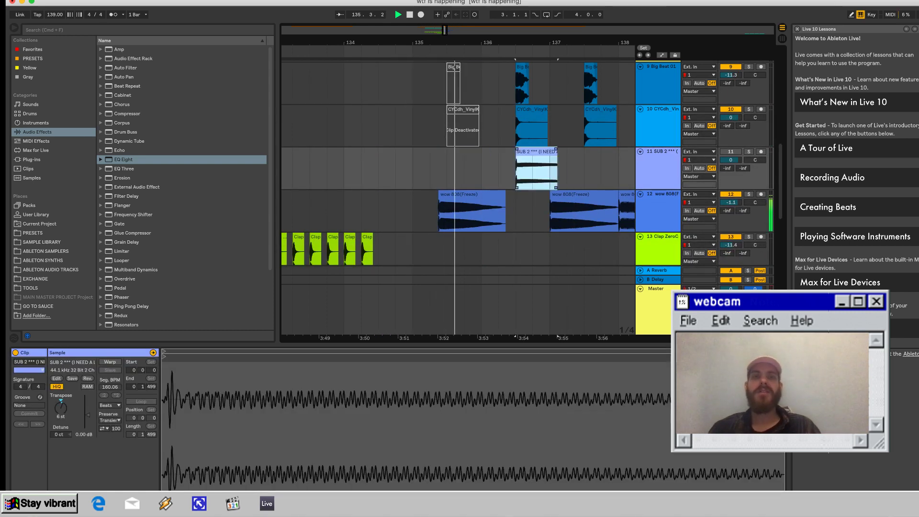
key(super+z)
drag(458, 194, 433, 194)
click(327, 208)
key(space)
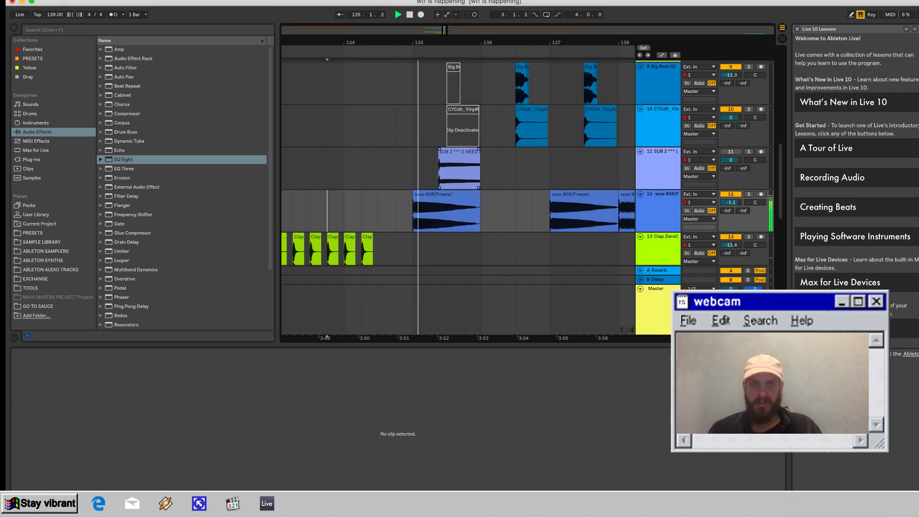
Move the single kick clip on track 7 to the start of bar 135, aligned with the 808, and play it.
scroll(458, 197, up, 5)
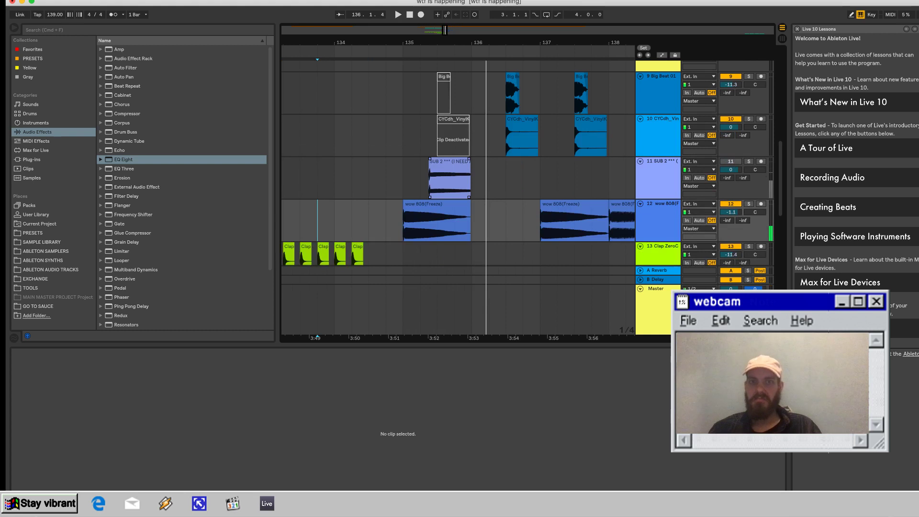
drag(430, 175, 405, 175)
key(space)
click(369, 191)
scroll(407, 192, down, 5)
scroll(457, 197, up, 2)
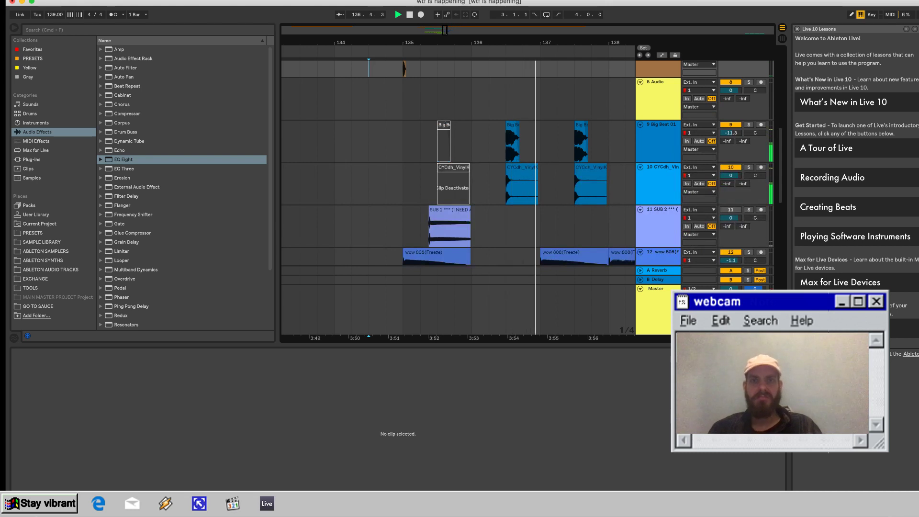
Reactivate the first Big Beat 01 and vinyl snare clips at 135.3.
drag(419, 143, 471, 185)
key(0)
scroll(471, 186, left, 2)
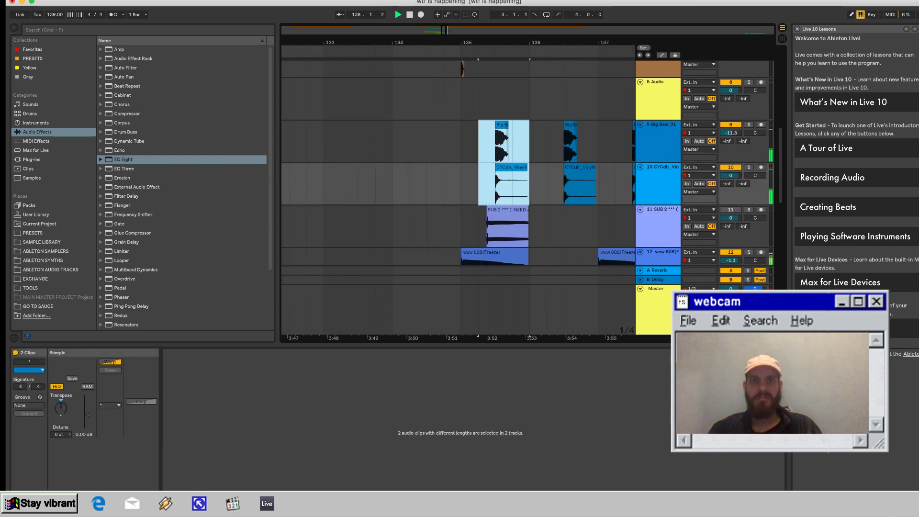
Play from bar 134 and check the kick, 808, Big Beat and snare timing across the drop.
click(393, 143)
scroll(392, 144, right, 2)
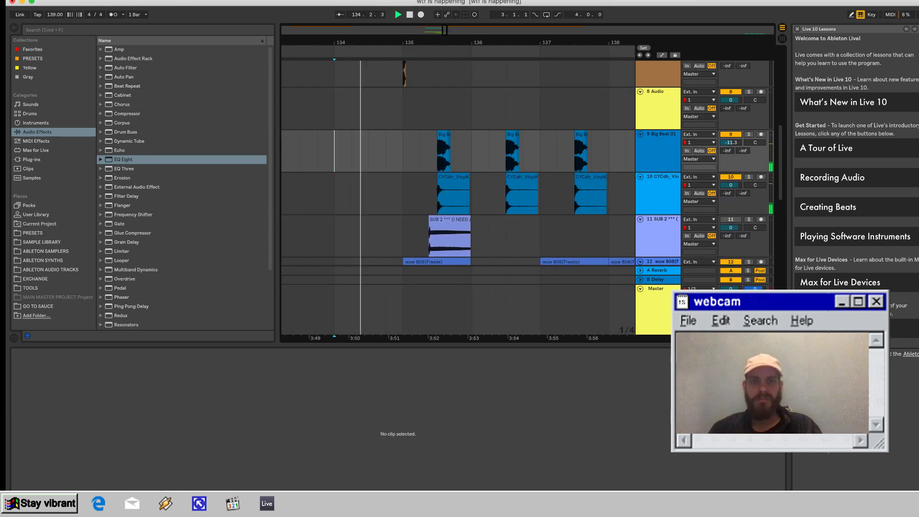
scroll(444, 30, down, 2)
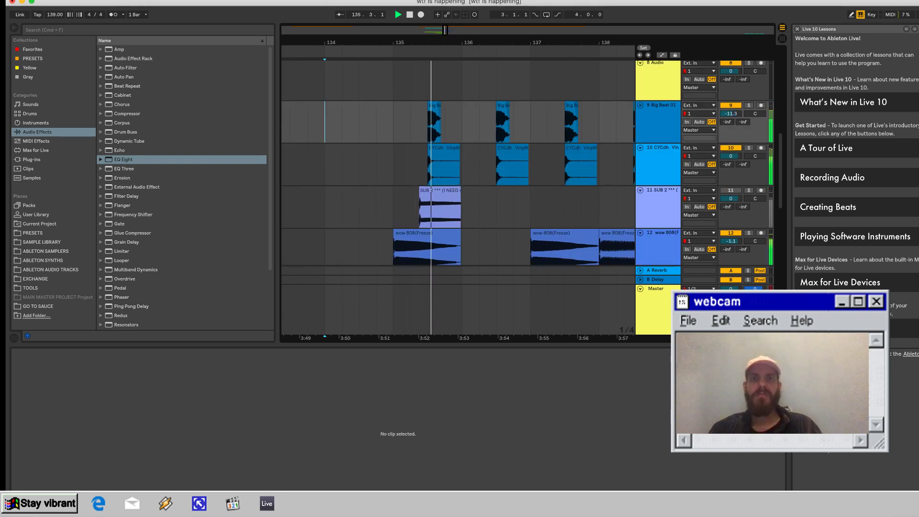
scroll(444, 29, up, 3)
scroll(458, 197, down, 2)
scroll(458, 197, up, 8)
scroll(458, 197, down, 10)
scroll(446, 30, up, 4)
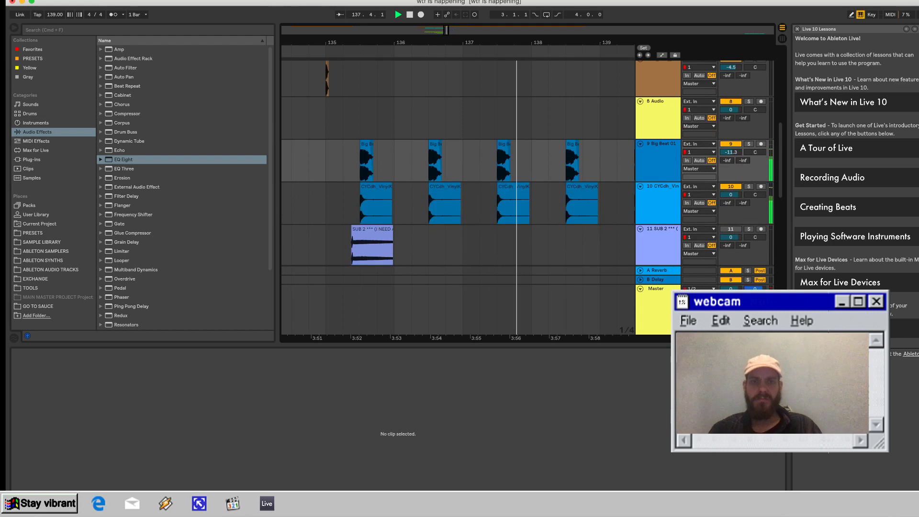
scroll(446, 29, down, 3)
scroll(458, 197, right, 1)
scroll(458, 197, up, 5)
scroll(458, 197, left, 2)
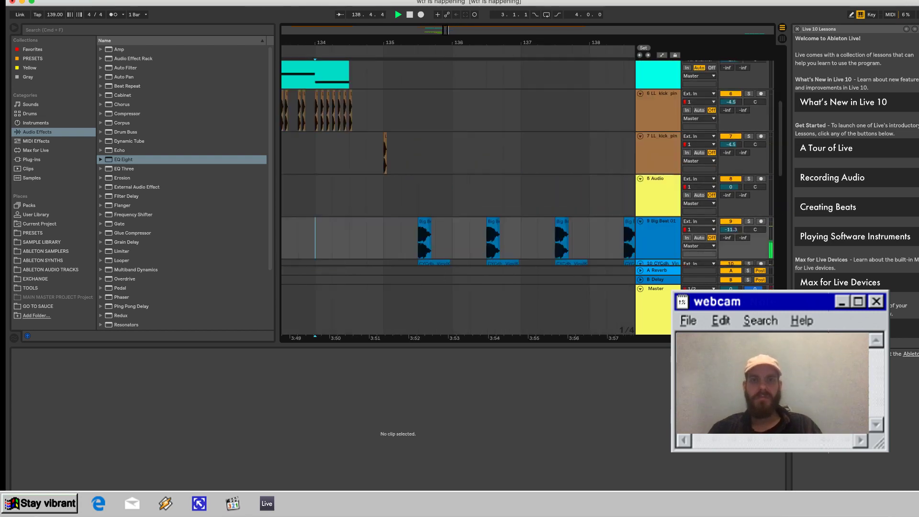
Copy the single kick clip from bar 135 into bar 136 on the same track and align it to 136.2.
click(385, 165)
key(space)
key(space)
scroll(445, 30, down, 1)
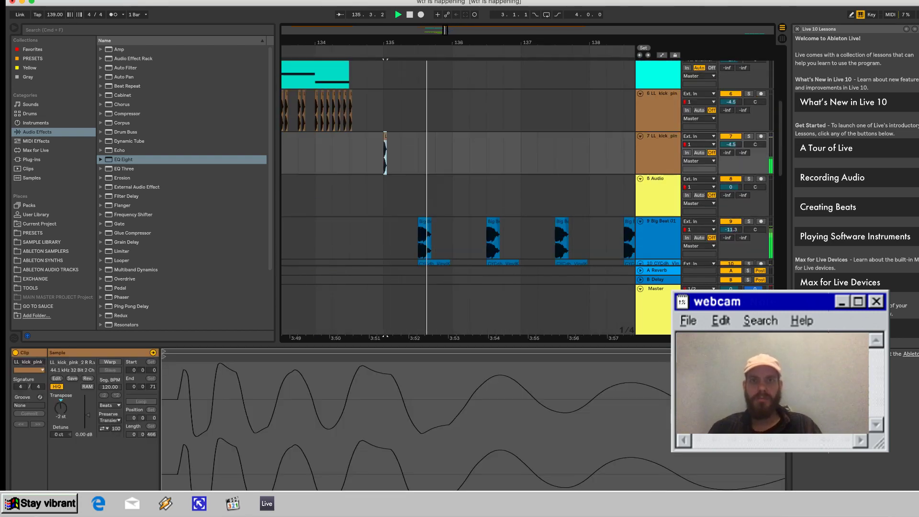
scroll(476, 197, up, 5)
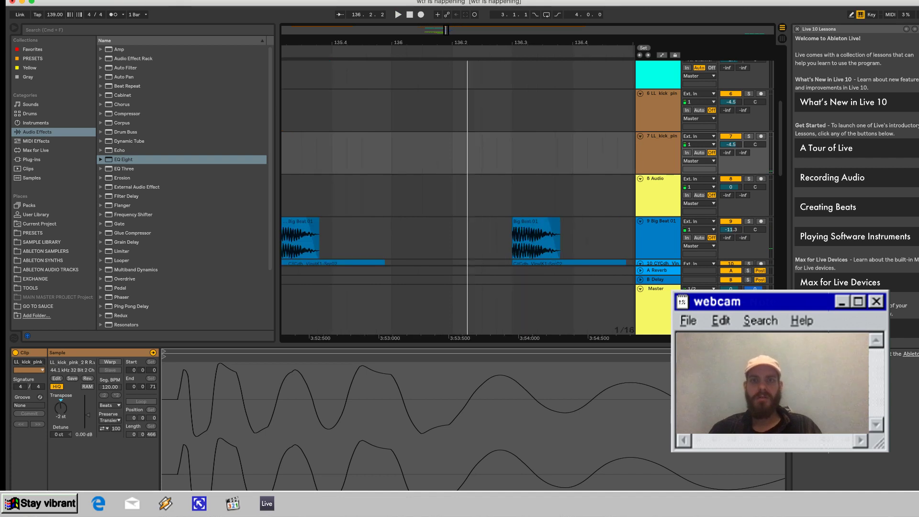
click(482, 156)
key(super+v)
key(space)
key(space)
drag(487, 137, 457, 136)
key(space)
scroll(457, 153, right, 5)
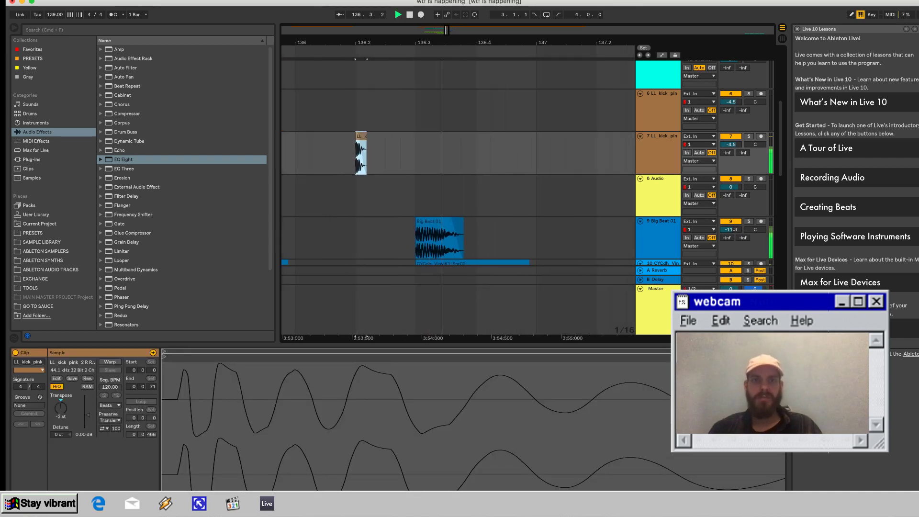
Paste two more kick clips on track 7, at 137 and just after 136.4.
click(392, 156)
key(super+v)
key(space)
click(346, 156)
key(super+v)
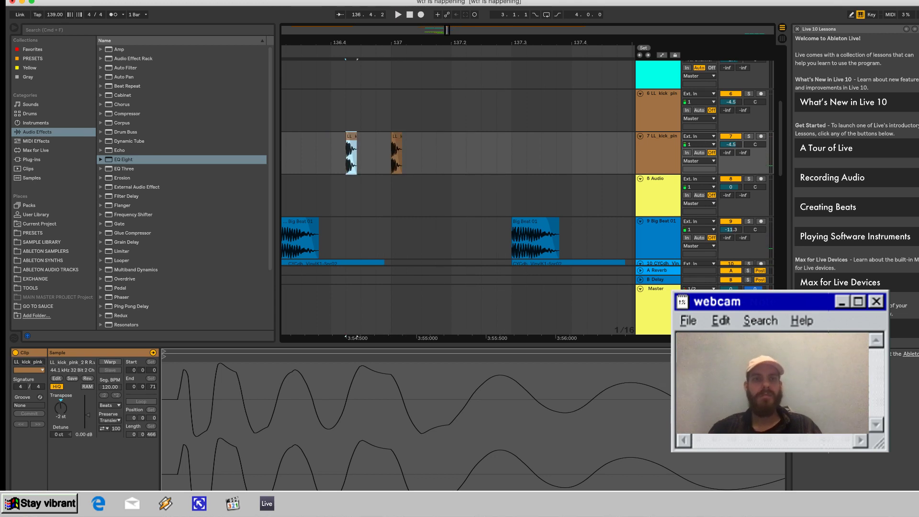
Paste another kick clip in bar 137, shortly before the layered Big Beat and snare hit at 137.3, and play it.
click(361, 156)
key(super+v)
key(space)
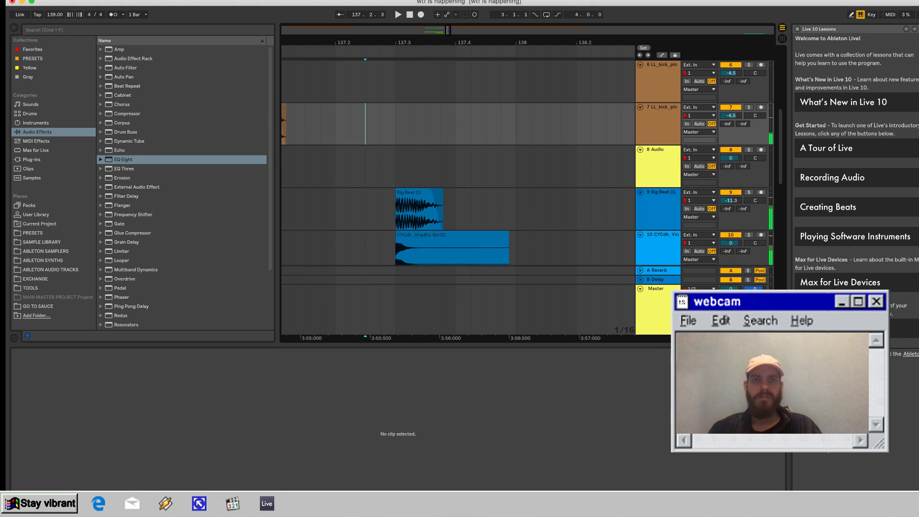
key(space)
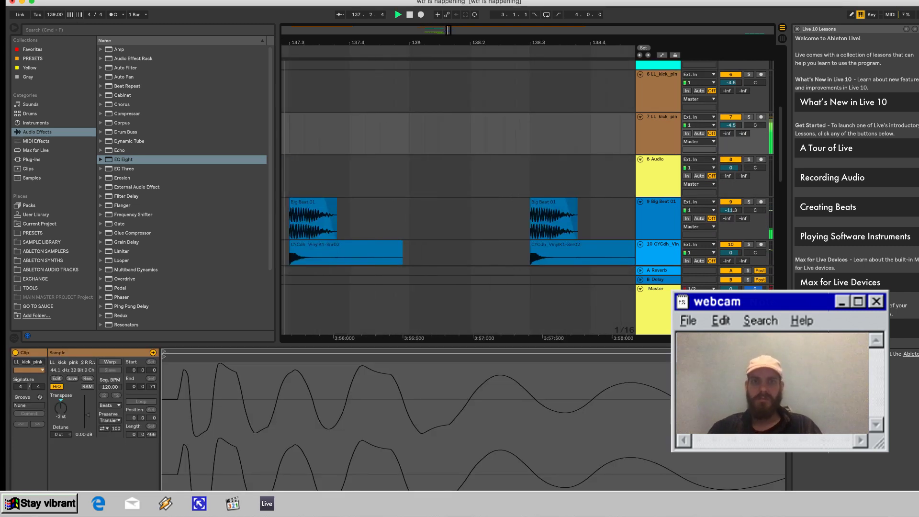
Copy the snare clip at 137.3 on track 10 to 138.1.3 and play it from just before 137.3.
key(space)
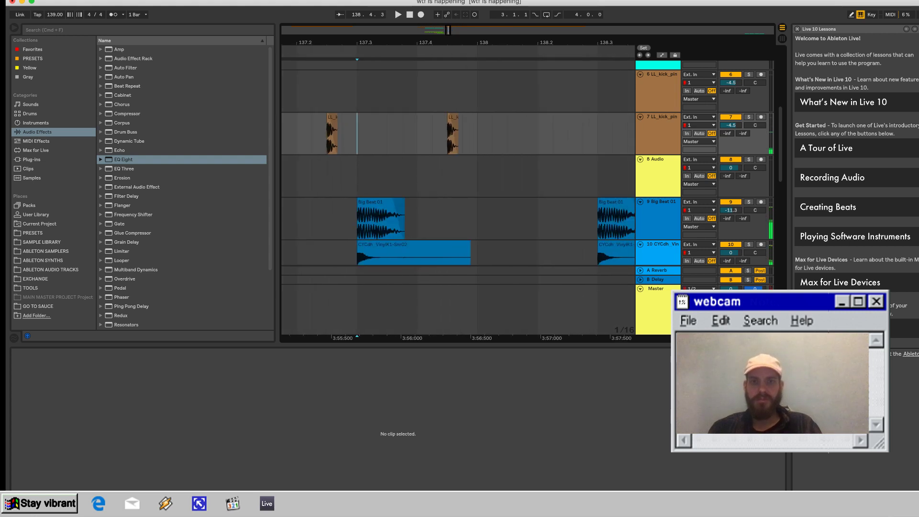
key(space)
scroll(458, 192, down, 2)
drag(364, 206, 514, 206)
key(space)
click(284, 234)
key(space)
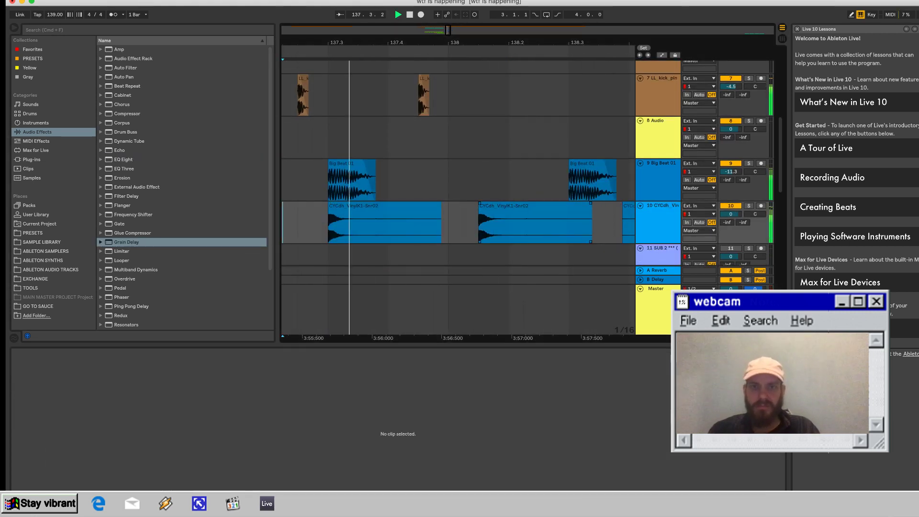
Copy the new snare clip on track 10 and paste it at 138.3 beneath the Big Beat hit.
click(497, 206)
key(super+c)
scroll(483, 210, right, 3)
click(480, 218)
key(super+v)
key(space)
scroll(469, 215, right, 1)
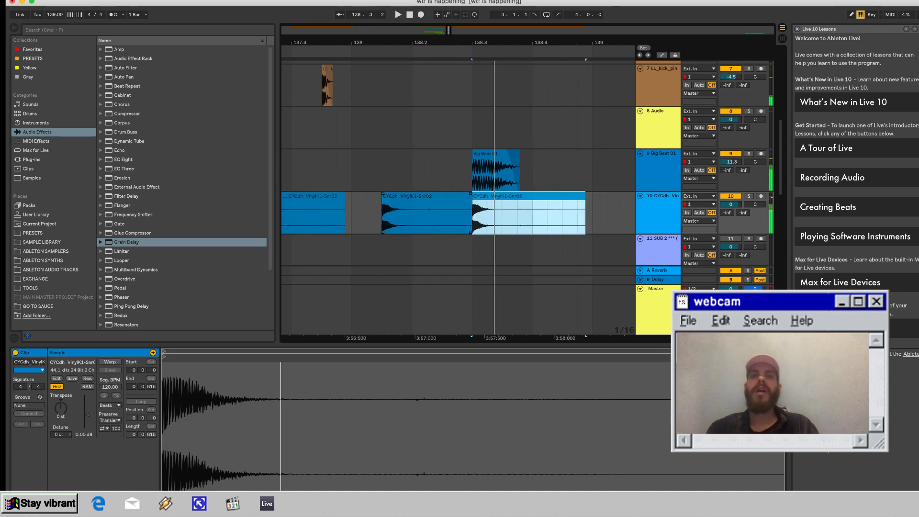
Play the drop from 134.4 and check how the kick, snare and 808 tracks line up through bar 138.
key(space)
scroll(434, 206, left, 15)
key(space)
click(434, 206)
key(space)
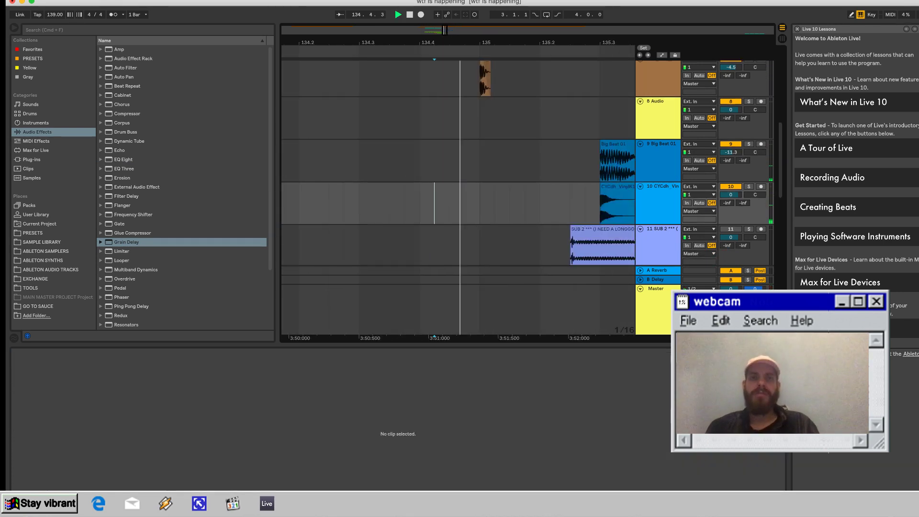
scroll(434, 205, right, 3)
scroll(434, 206, down, 2)
scroll(434, 205, left, 1)
scroll(434, 206, up, 3)
scroll(434, 205, right, 4)
scroll(434, 206, right, 7)
scroll(434, 206, down, 1)
scroll(434, 206, up, 2)
scroll(434, 205, down, 1)
scroll(457, 191, down, 6)
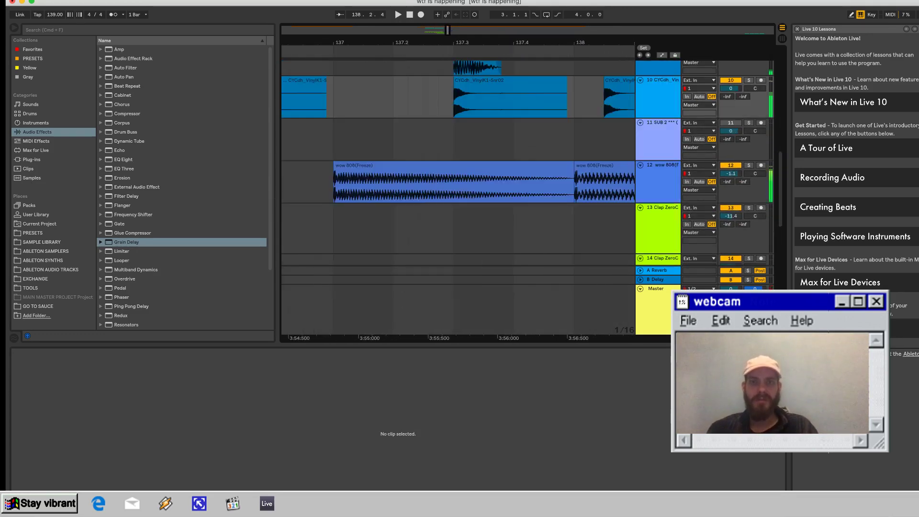
Shorten the 808 clip at bar 137 to end at 137.2.3 and duplicate it directly after itself.
click(434, 165)
key(space)
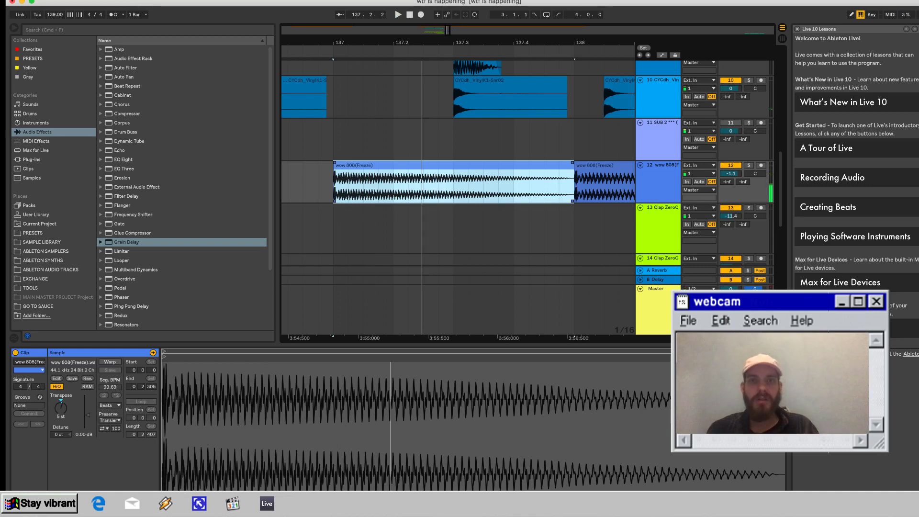
key(space)
drag(573, 165, 423, 165)
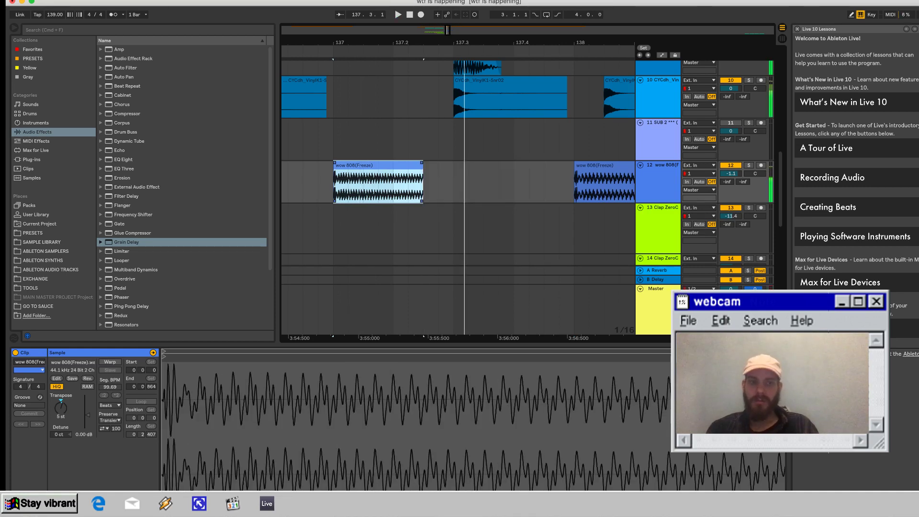
key(super+d)
key(space)
key(space)
Lengthen the duplicated 808 clip at 137.2.3 to 137.4.3 and transpose it to 1 st, checking it by playback.
drag(61, 407, 60, 415)
key(space)
key(space)
key(space)
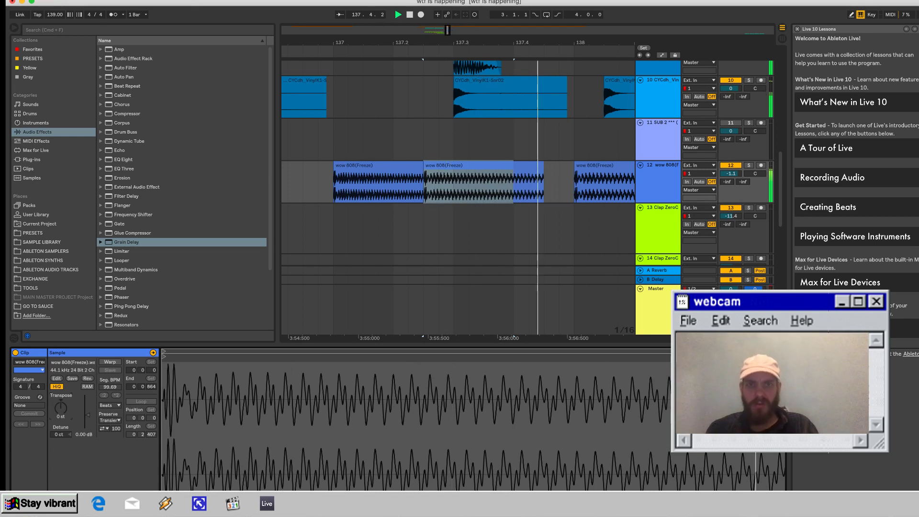
key(space)
click(401, 165)
key(space)
scroll(402, 168, right, 3)
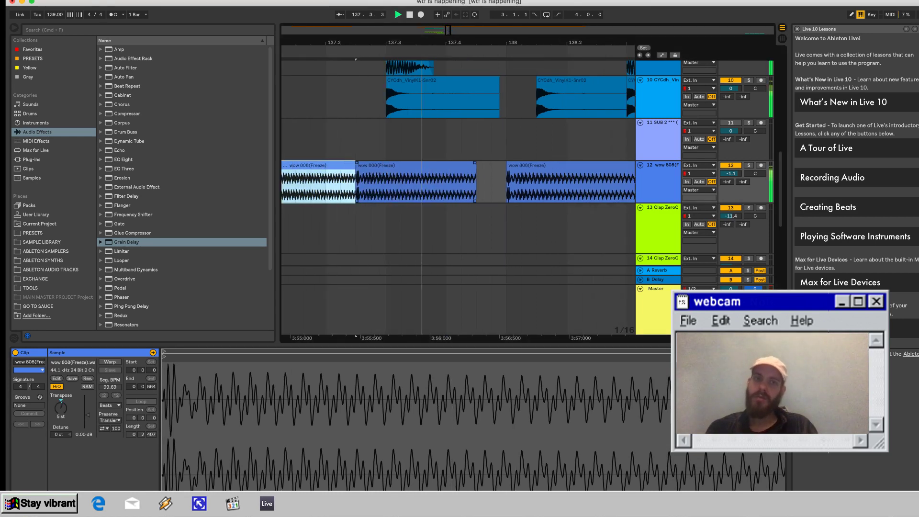
click(511, 139)
key(space)
click(402, 165)
drag(61, 407, 61, 404)
key(space)
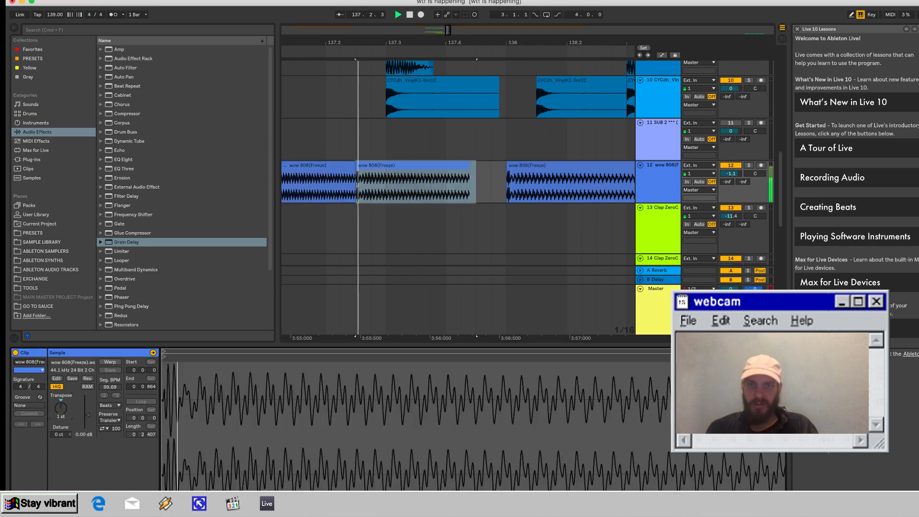
Shorten the 808 clip at bar 138 to one beat and duplicate it to 138.2 and 138.3.
key(space)
drag(470, 165, 421, 187)
click(526, 165)
key(space)
scroll(526, 165, right, 2)
scroll(479, 186, right, 1)
key(space)
key(super+d)
key(super+d)
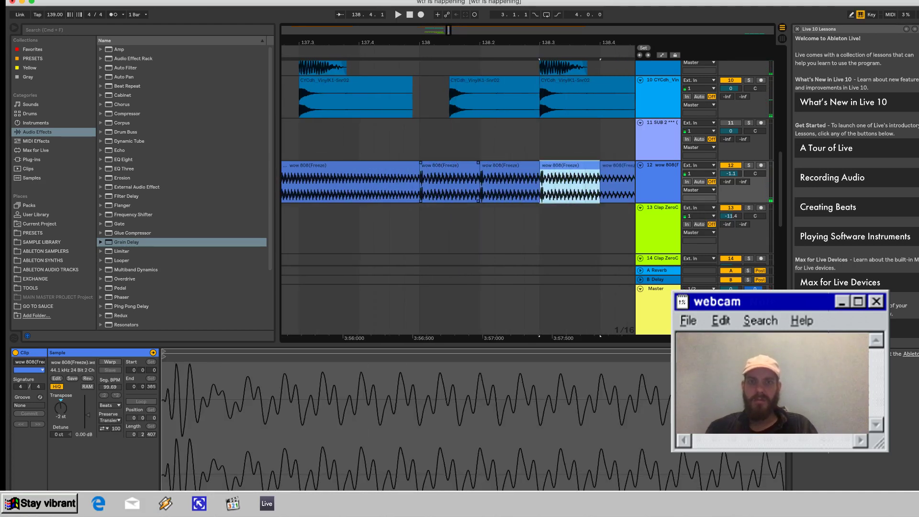
Copy the kick clip on track 7 to 138, 138.2 and 138.3 to match the 808 hits, and play it.
click(423, 165)
key(space)
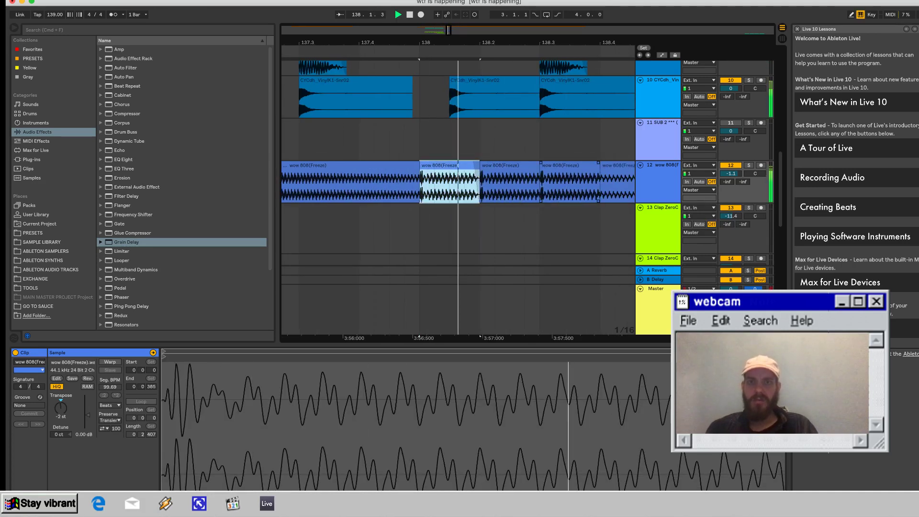
scroll(479, 162, up, 5)
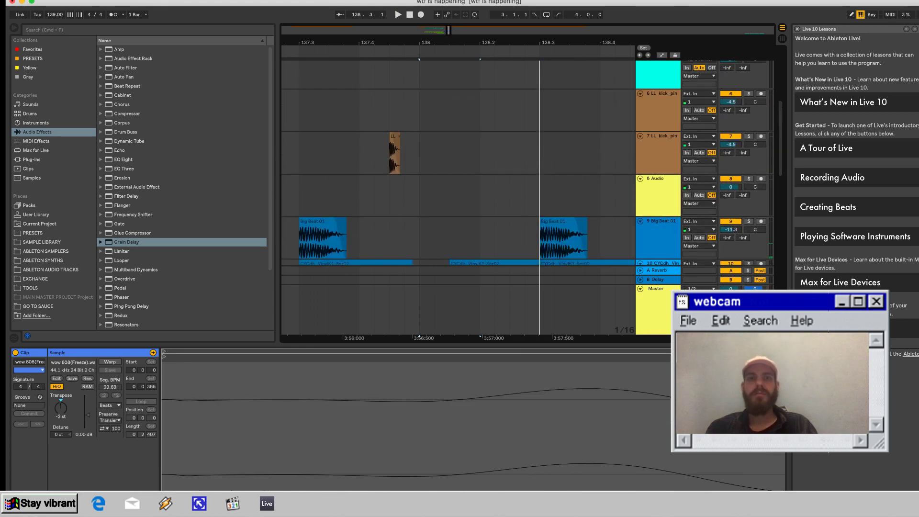
drag(393, 136, 423, 137)
mouse_move(478, 155)
mouse_down()
mouse_move(421, 156)
mouse_move(478, 155)
mouse_up()
key(super+d)
click(422, 156)
key(super+d)
key(super+d)
key(space)
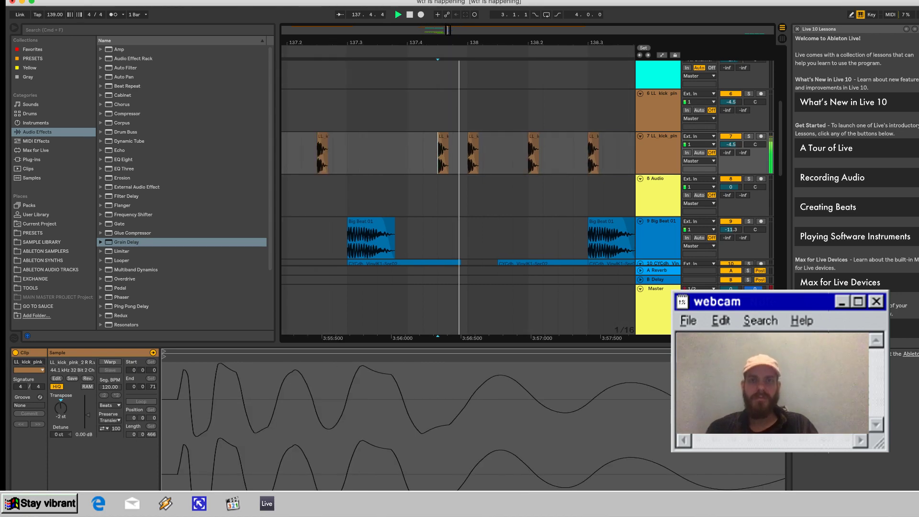
Extend the 808 clip at 138.2 to end at bar 139 and delete the leftover 808 fragment near 139.3.
scroll(458, 191, down, 3)
scroll(412, 182, down, 5)
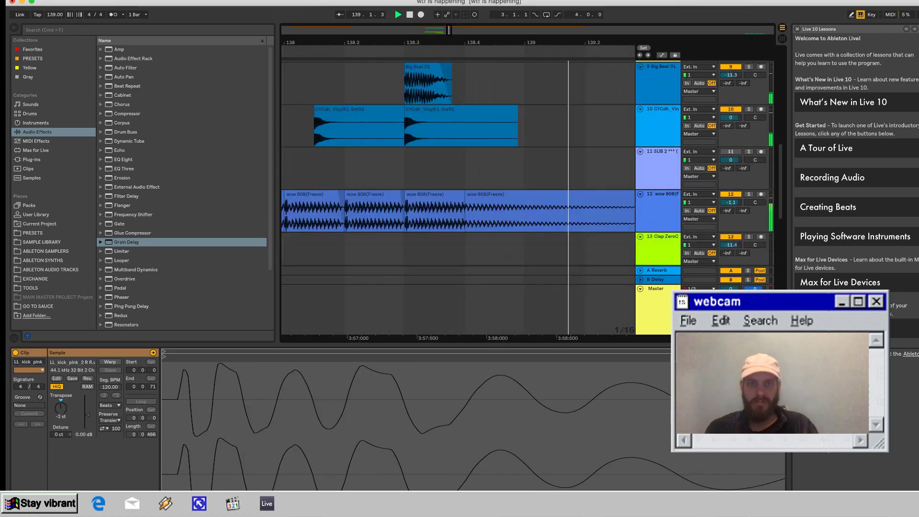
click(409, 165)
drag(453, 165, 645, 165)
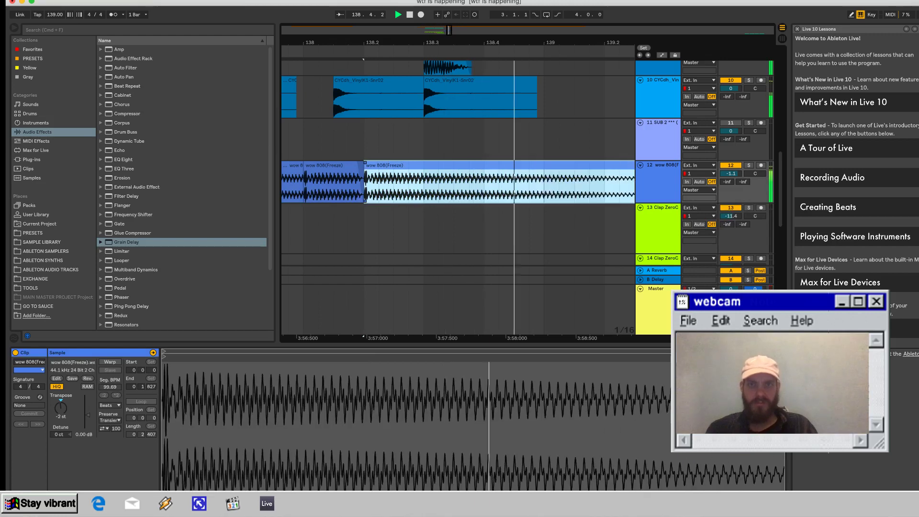
scroll(574, 182, right, 2)
scroll(526, 172, right, 3)
key(space)
drag(484, 158, 379, 158)
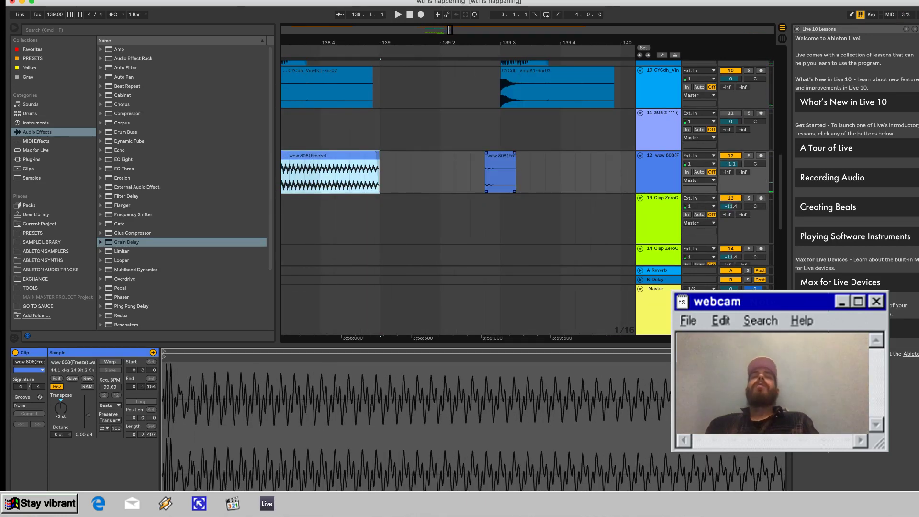
click(500, 156)
key(Delete)
Insert a new audio track directly below the Massive track and arm it for recording.
scroll(456, 172, down, 10)
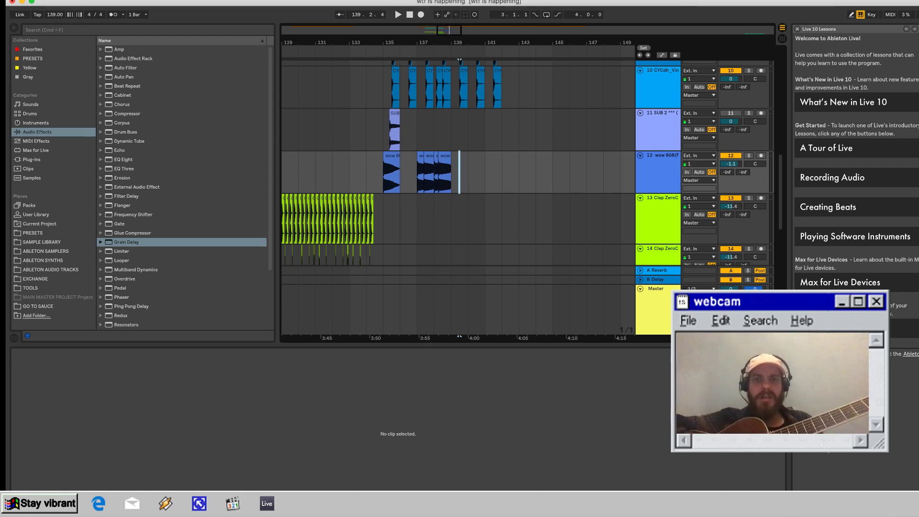
scroll(458, 163, down, 5)
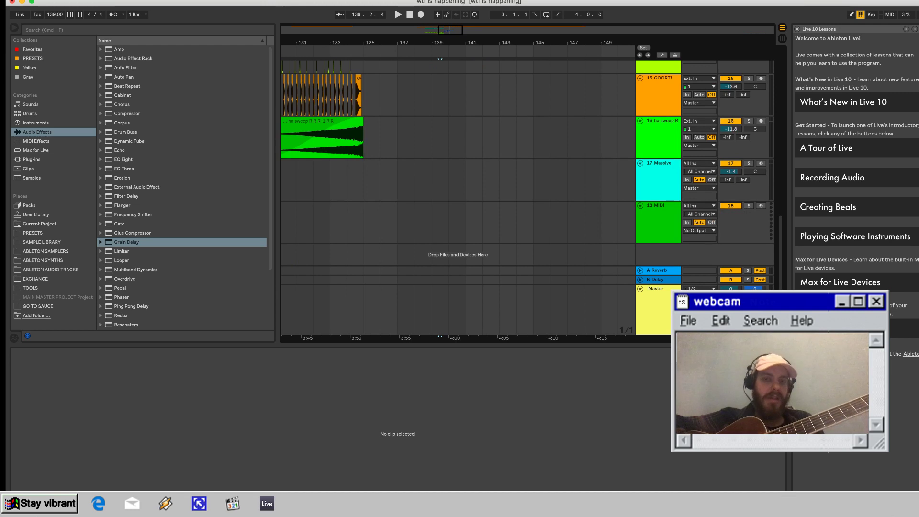
click(658, 176)
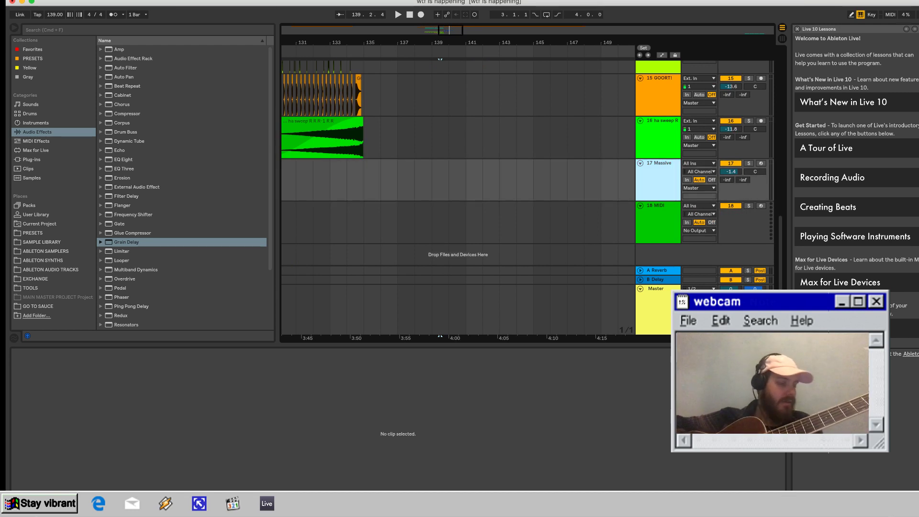
key(super+t)
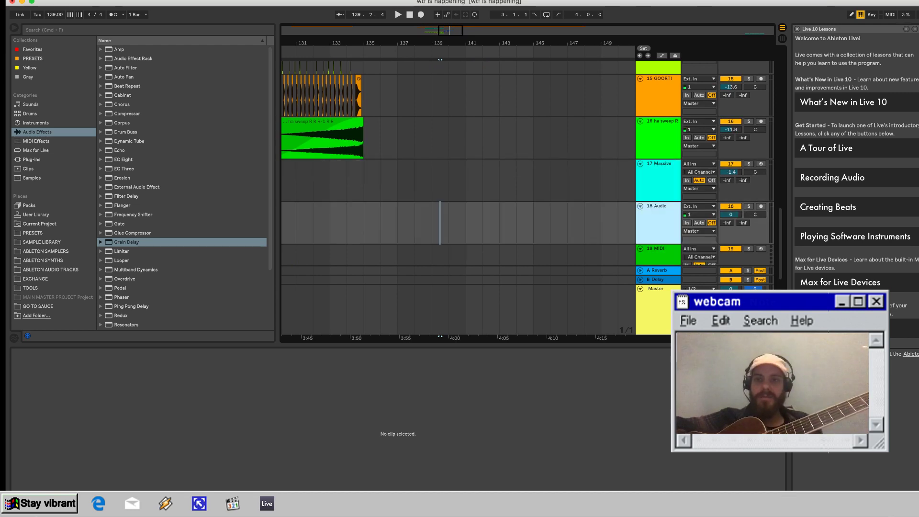
click(761, 206)
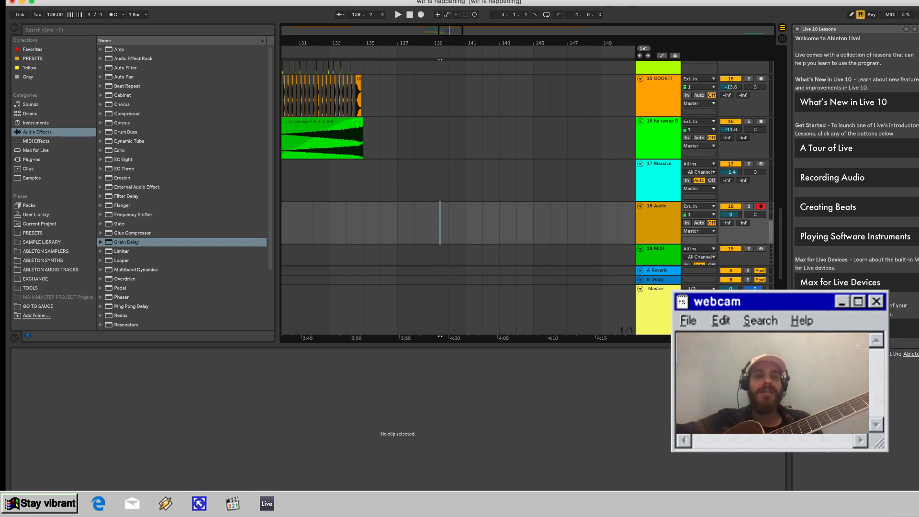
Add the Tuner audio effect to the new audio track 18.
click(127, 242)
scroll(182, 186, down, 3)
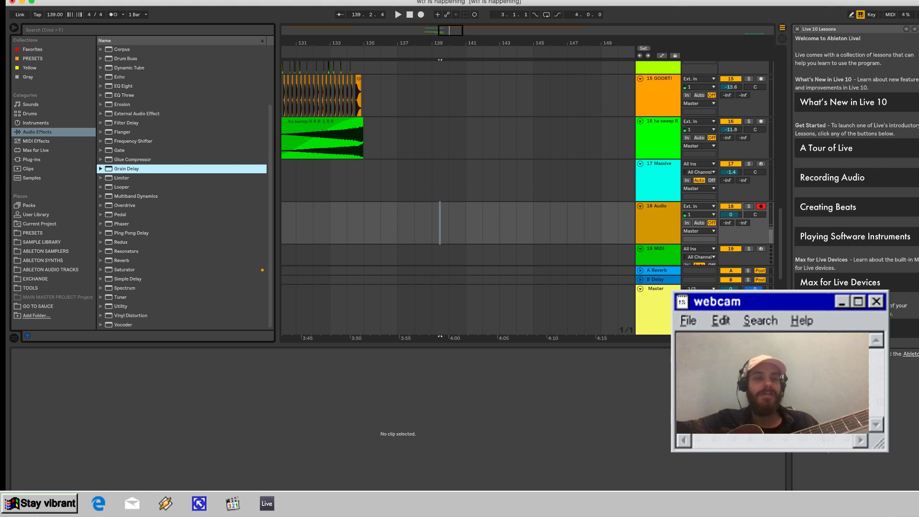
double_click(120, 297)
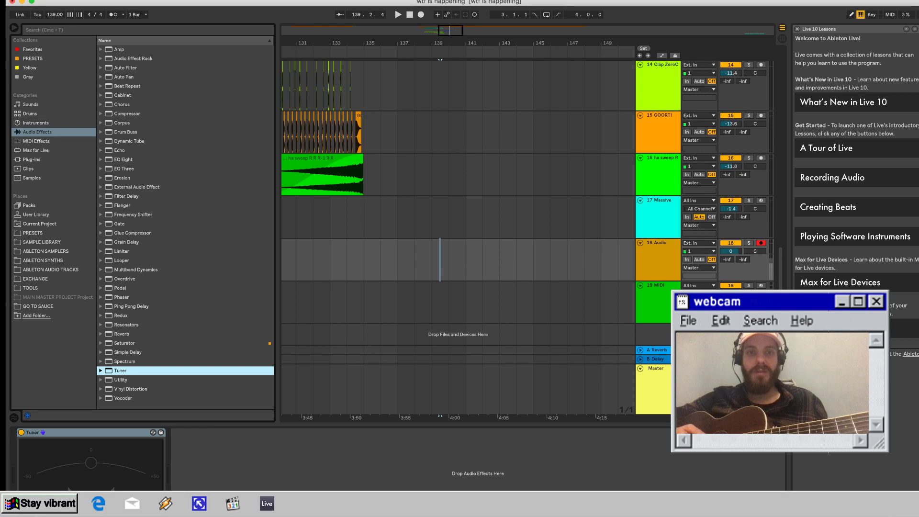
Record a guitar take on audio track 18, starting playback at bar 133 with the metronome on.
drag(440, 43, 497, 43)
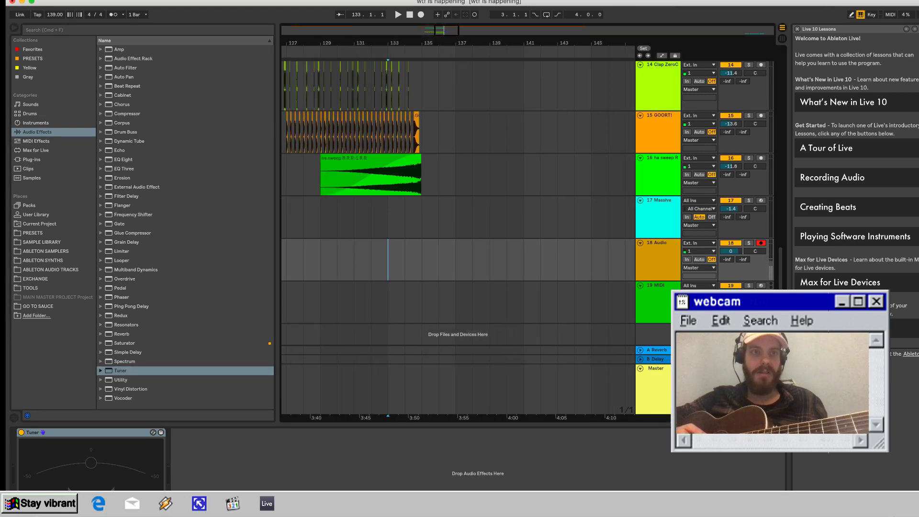
key(space)
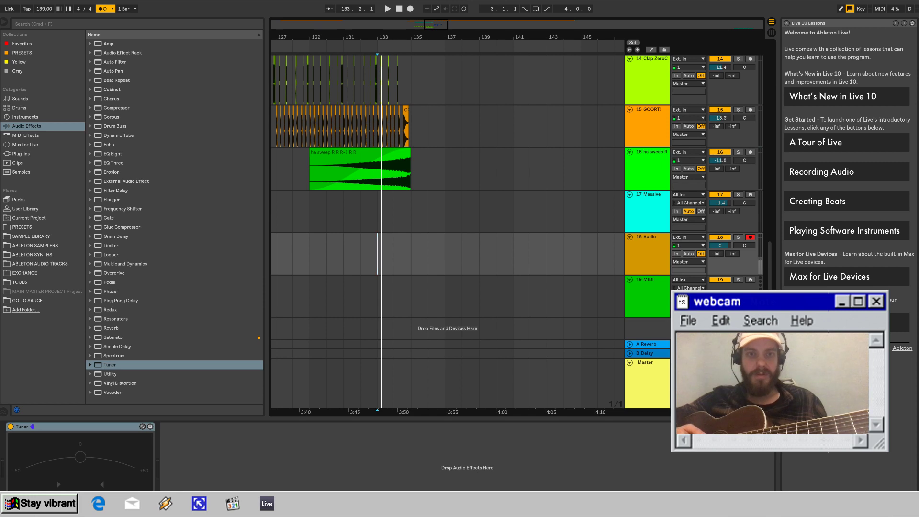
key(space)
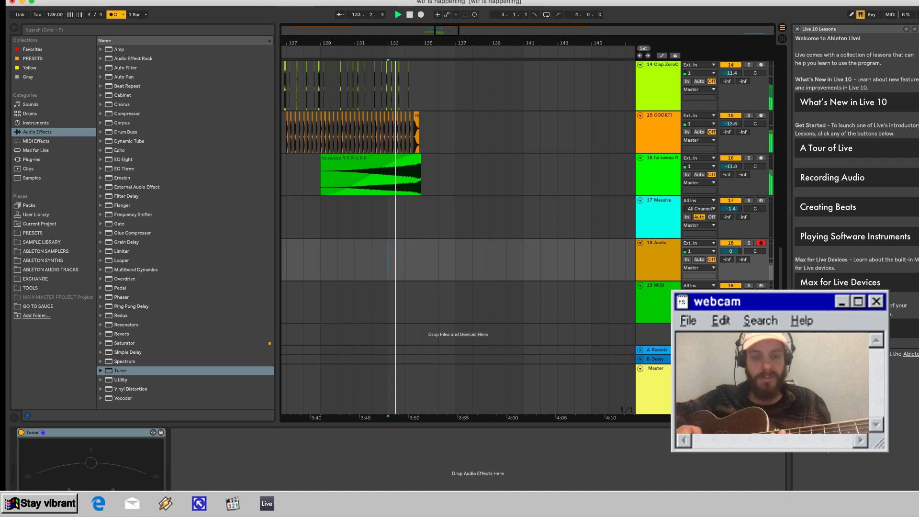
key(F9)
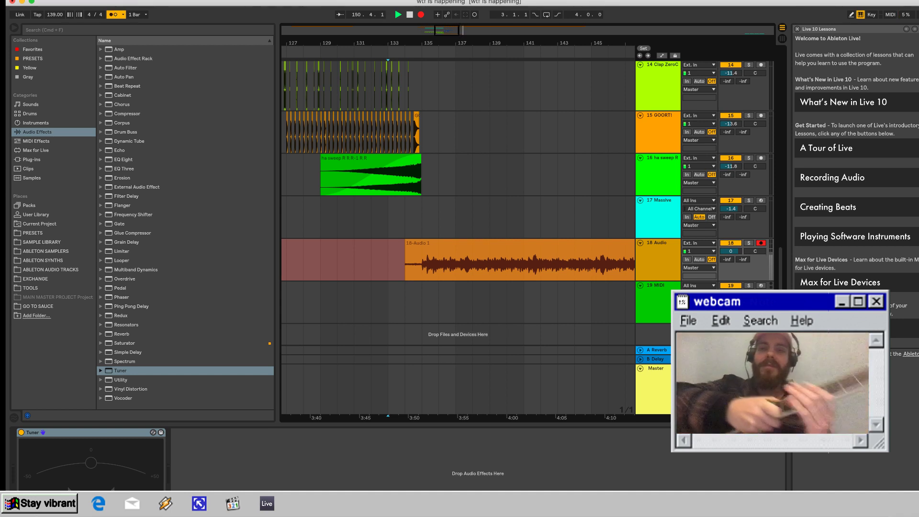
key(space)
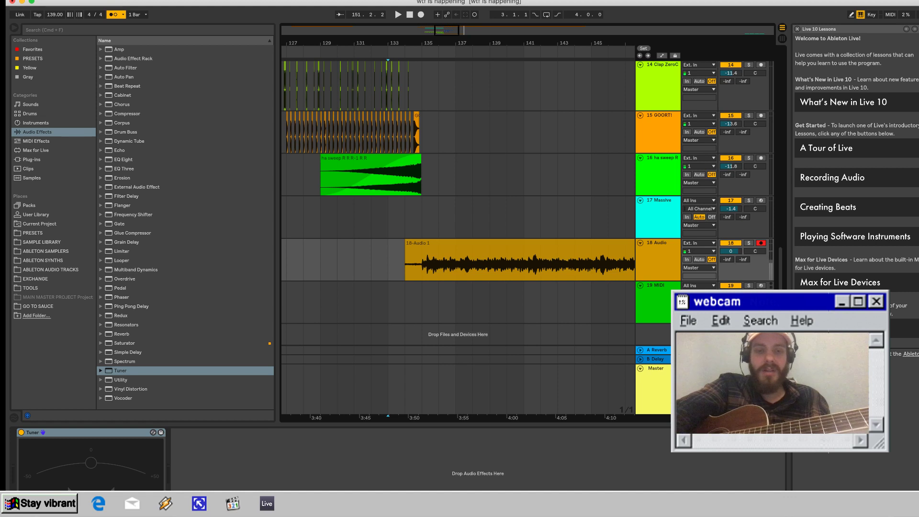
Duplicate guitar track 18 without its recording and pan the original track to 37L.
click(130, 141)
click(656, 243)
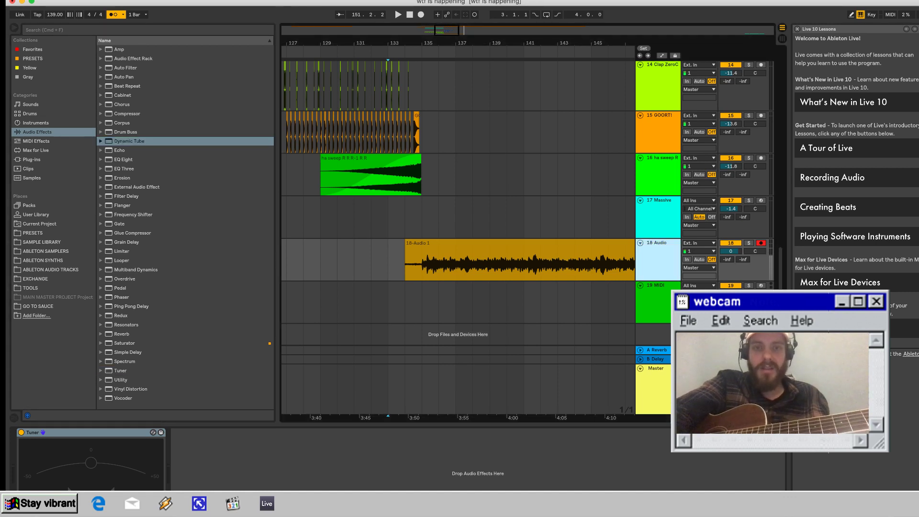
key(super+d)
click(459, 286)
key(Delete)
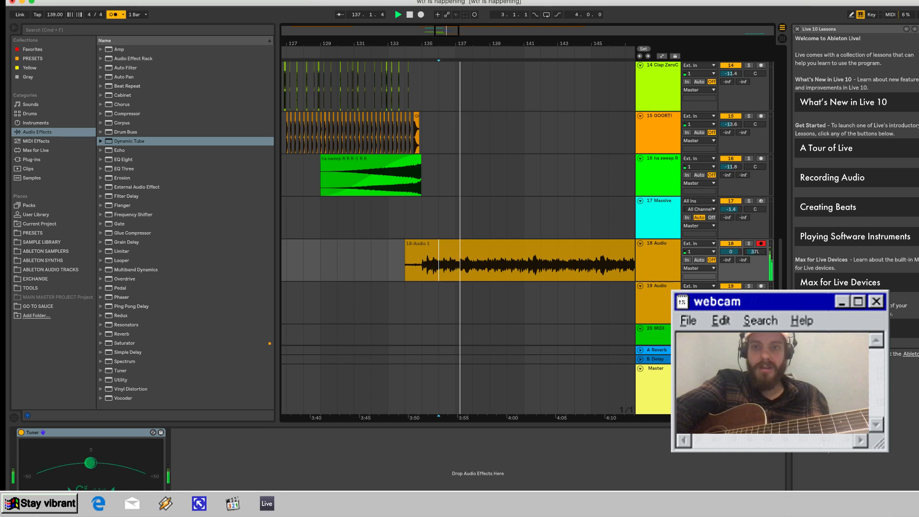
Solo guitar track 18 and add an EQ Eight with a low cut at 220 Hz, then audition it.
click(748, 243)
double_click(657, 243)
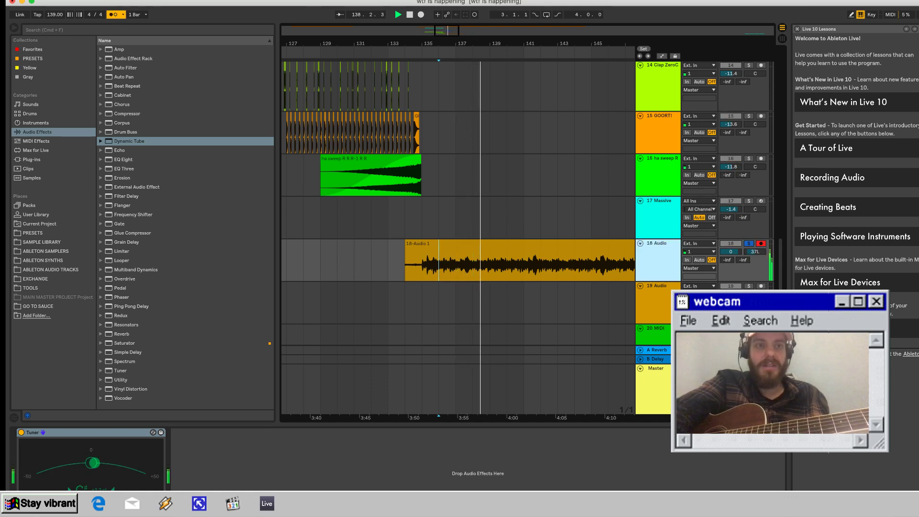
double_click(124, 159)
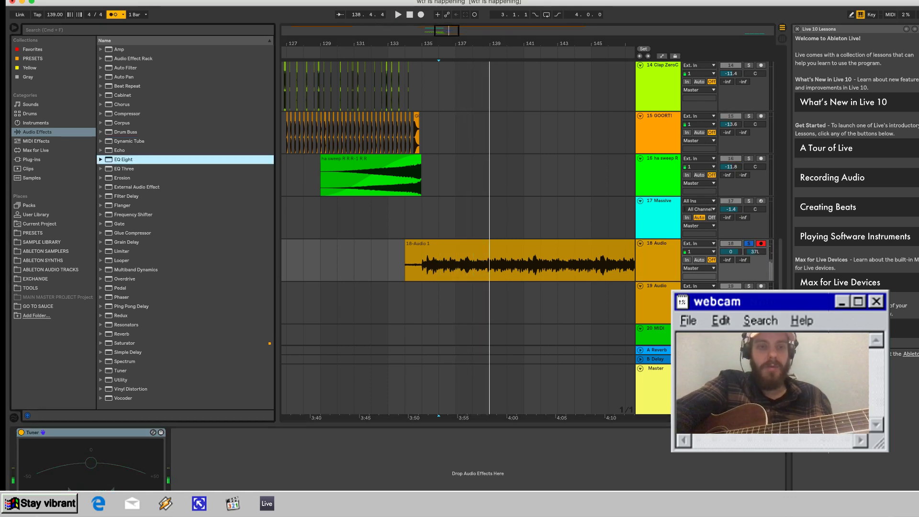
click(207, 505)
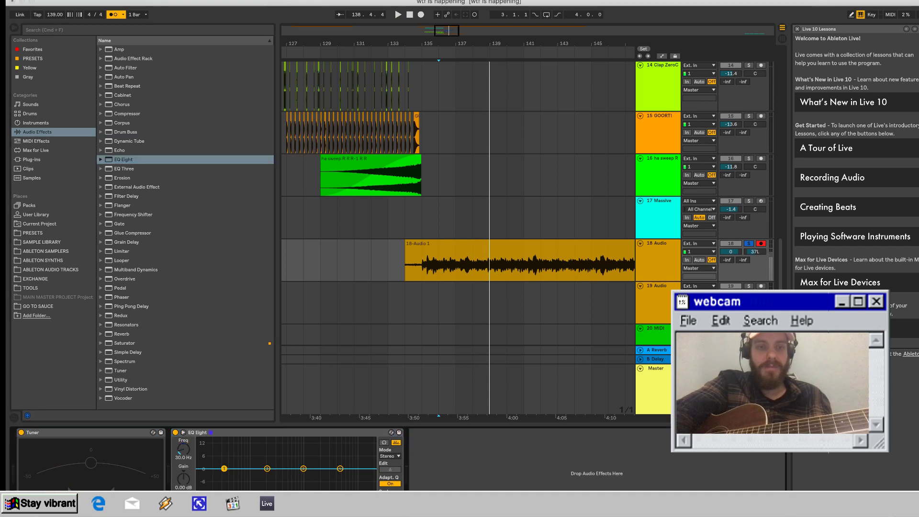
key(space)
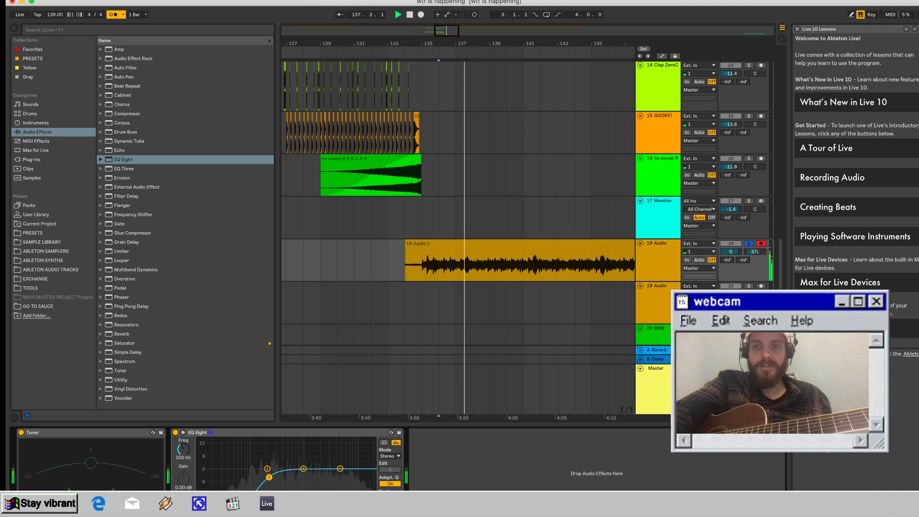
Arm audio track 19 for recording, pan it to 30R and play the session to rehearse the second guitar part.
scroll(457, 230, down, 1)
click(658, 241)
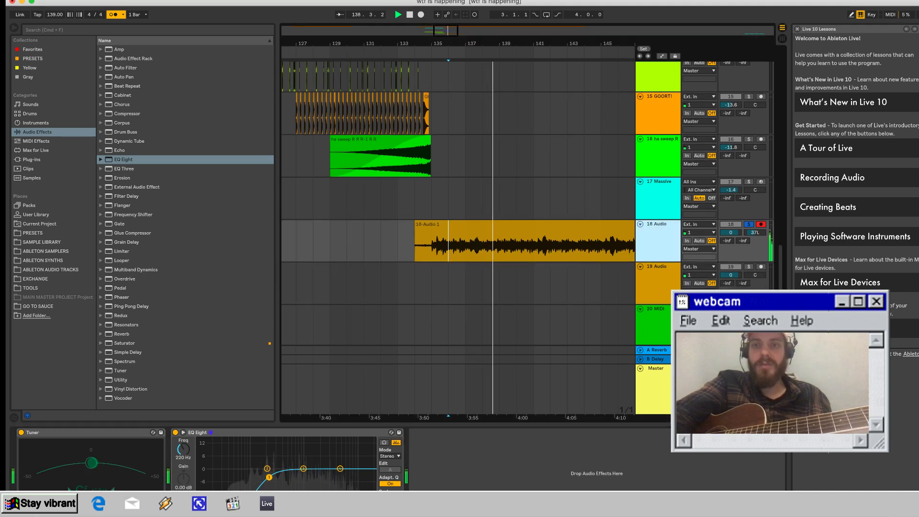
click(760, 266)
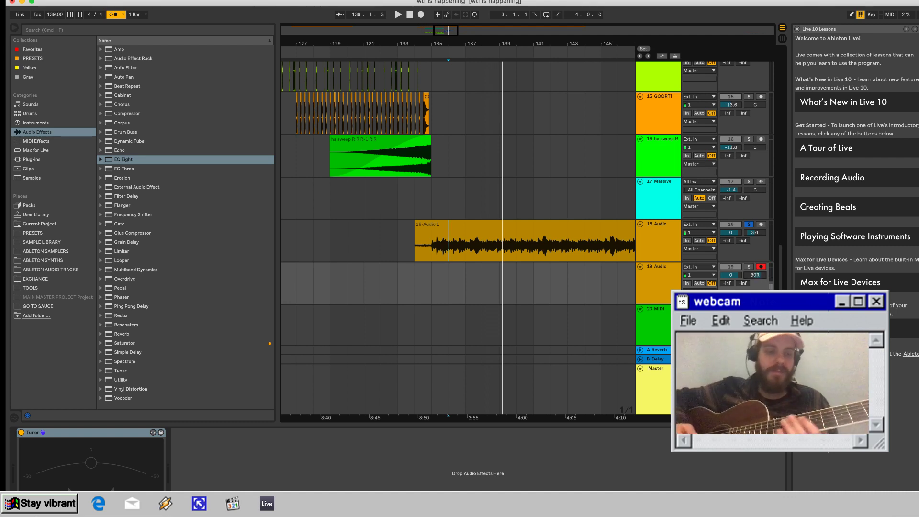
key(space)
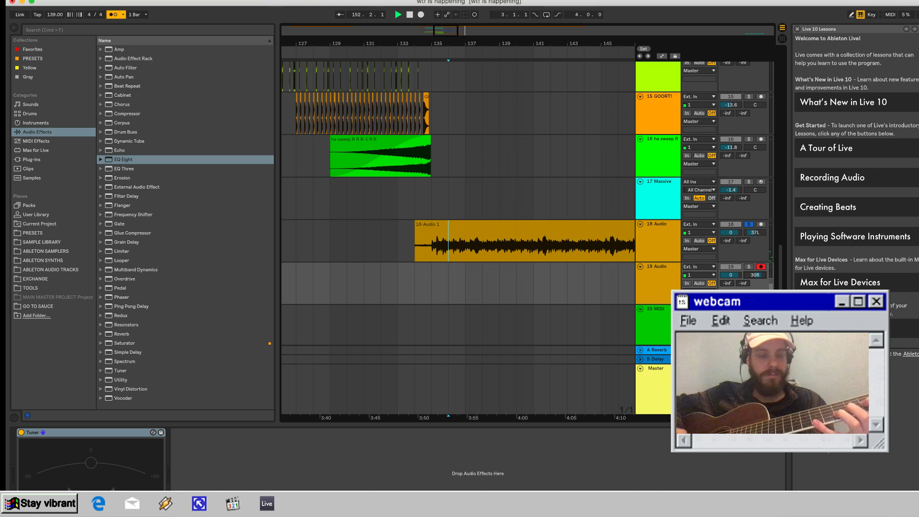
key(space)
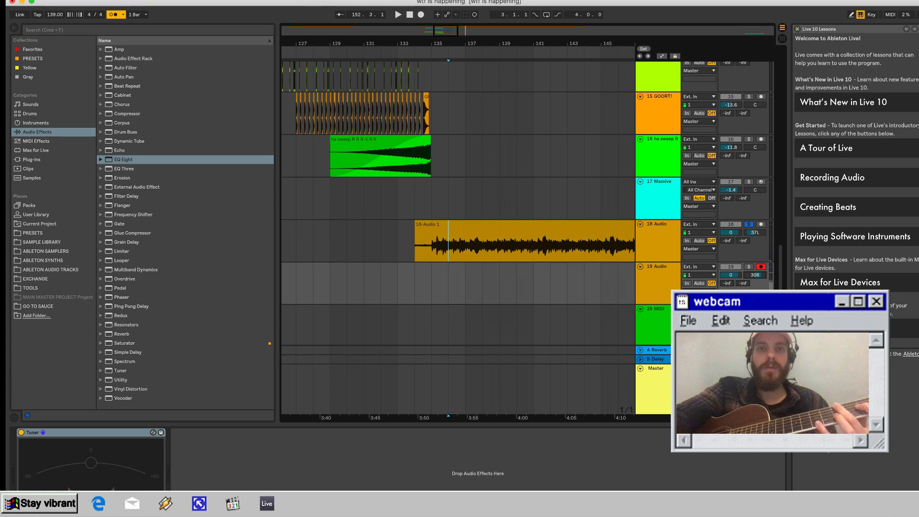
Record a second guitar take on audio track 19, starting playback at bar 133 with the metronome on.
key(Left)
key(Left)
key(Left)
key(Down)
key(space)
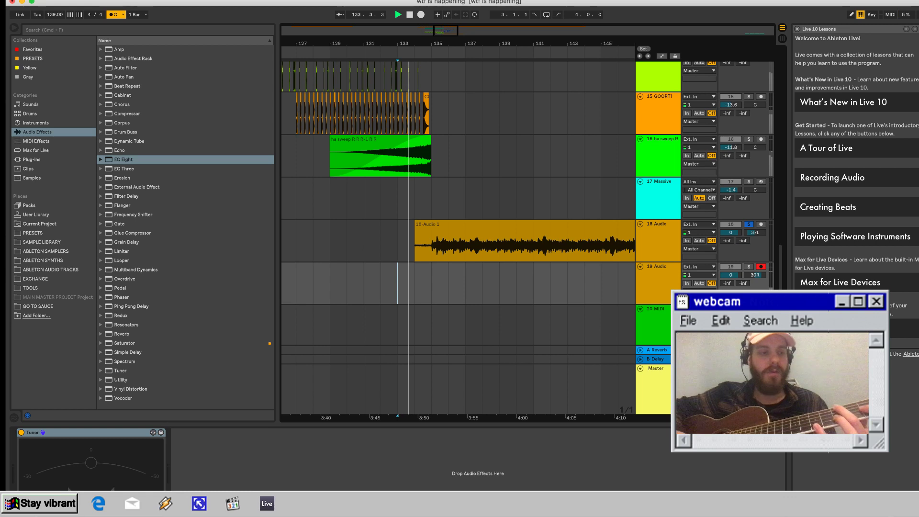
key(F9)
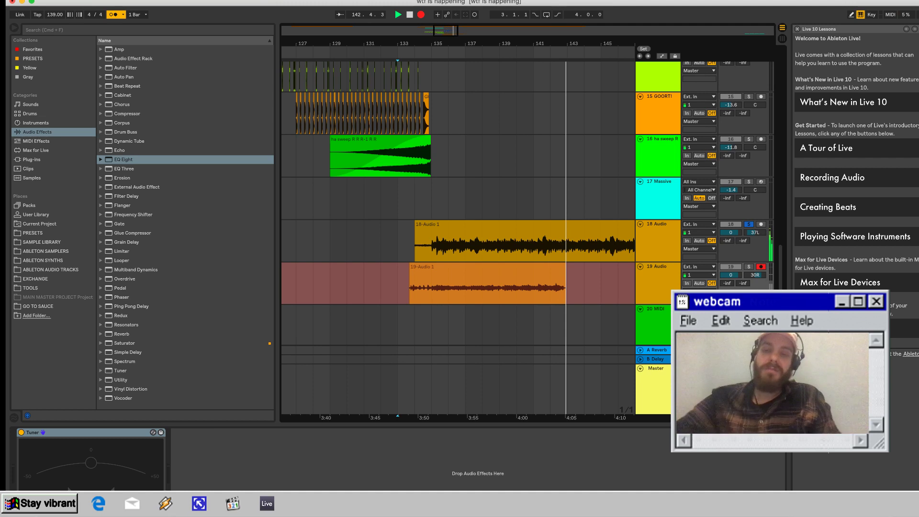
key(space)
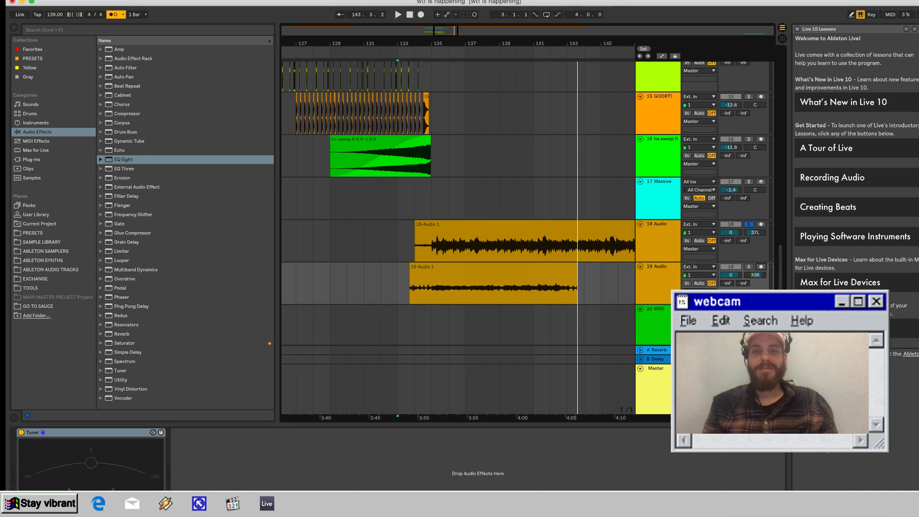
Solo guitar tracks 18 and 19 together, switch the metronome off and audition both takes.
click(748, 224)
click(448, 244)
key(space)
key(space)
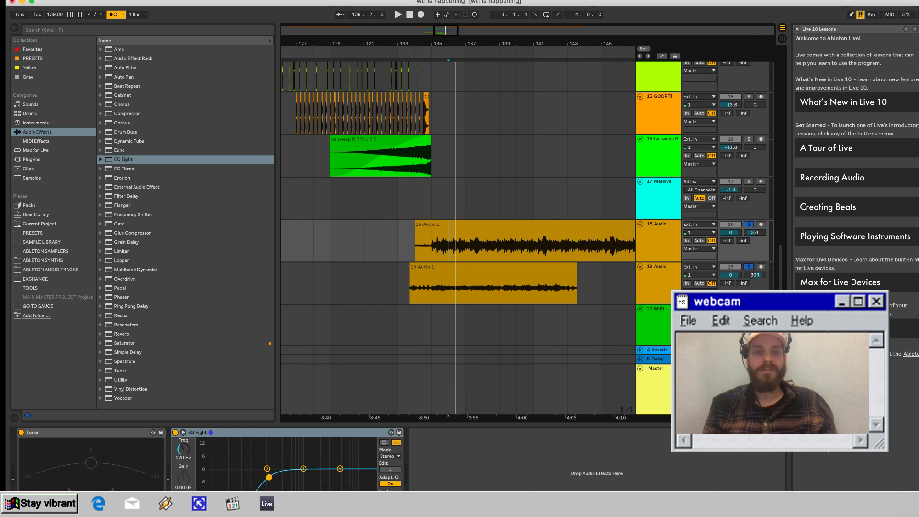
key(space)
click(657, 267)
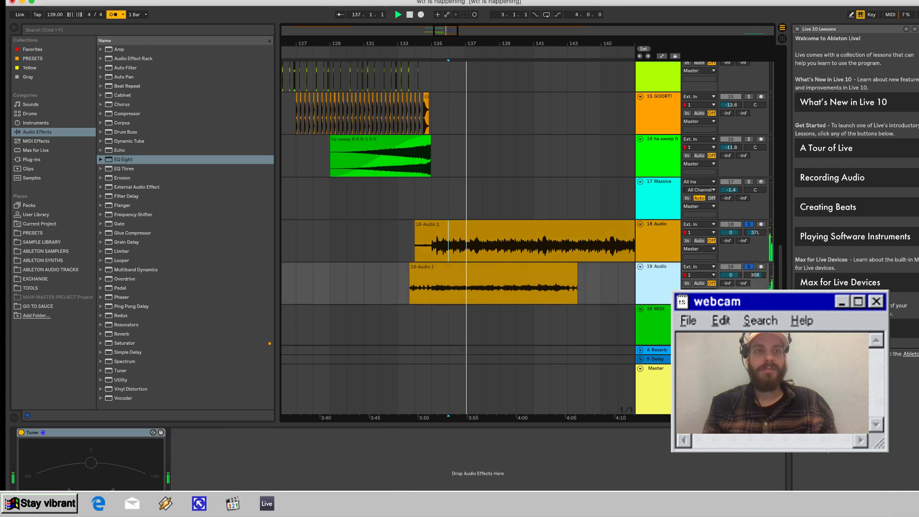
click(493, 267)
key(space)
key(space)
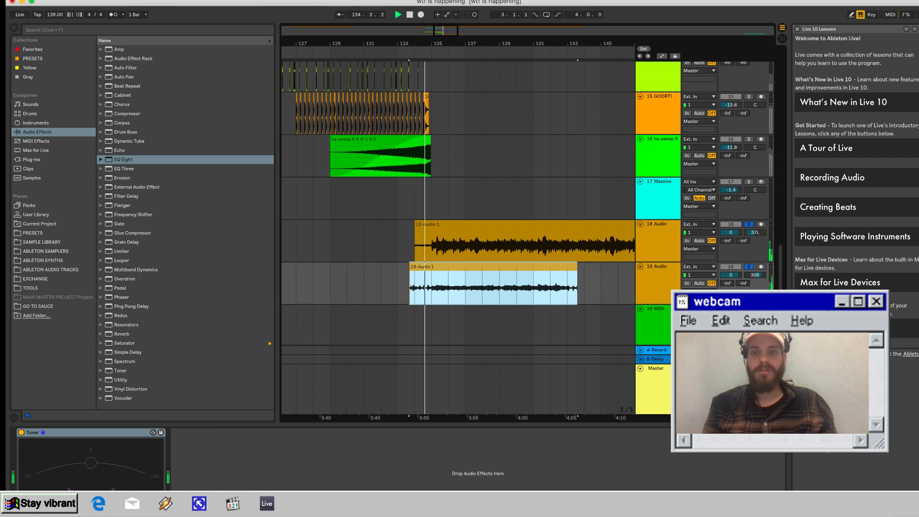
Set track 19's volume to 1.4 and nudge its guitar clip slightly earlier.
key(z)
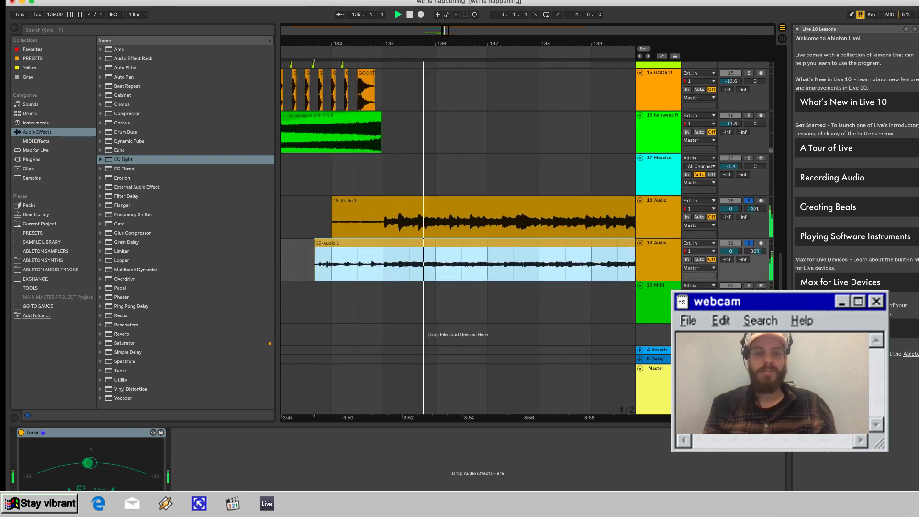
drag(730, 251, 731, 244)
click(657, 260)
click(594, 243)
drag(450, 243, 447, 243)
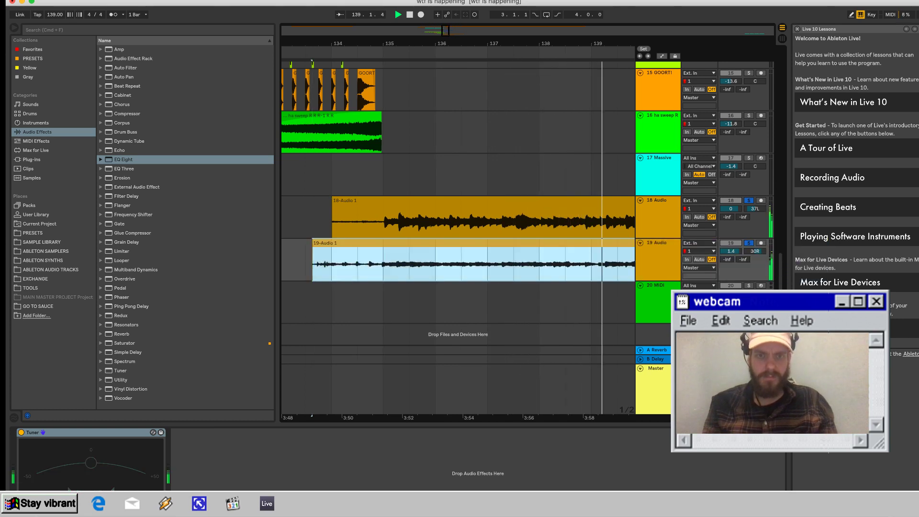
Fine-align the guitar clips on tracks 18 and 19 around bar 135 while auditioning them together.
scroll(382, 220, up, 5)
key(space)
drag(393, 200, 390, 201)
key(space)
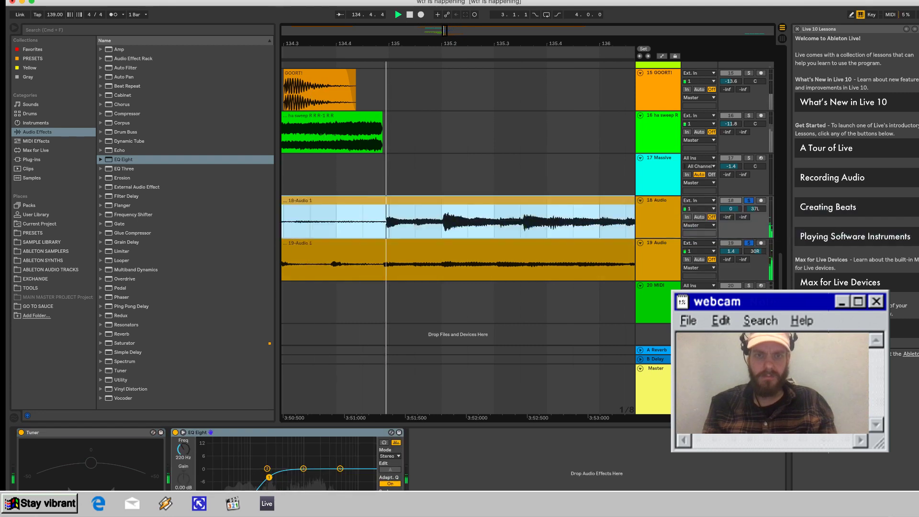
drag(389, 243, 387, 243)
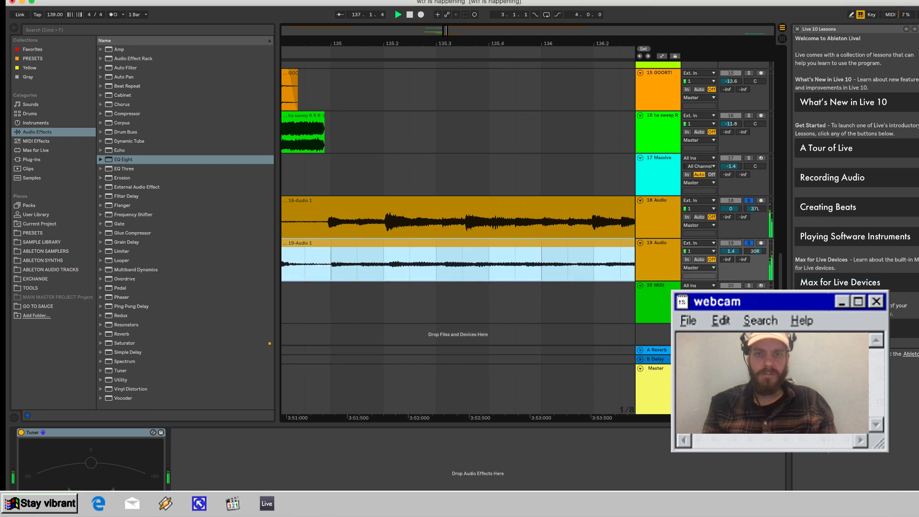
click(387, 201)
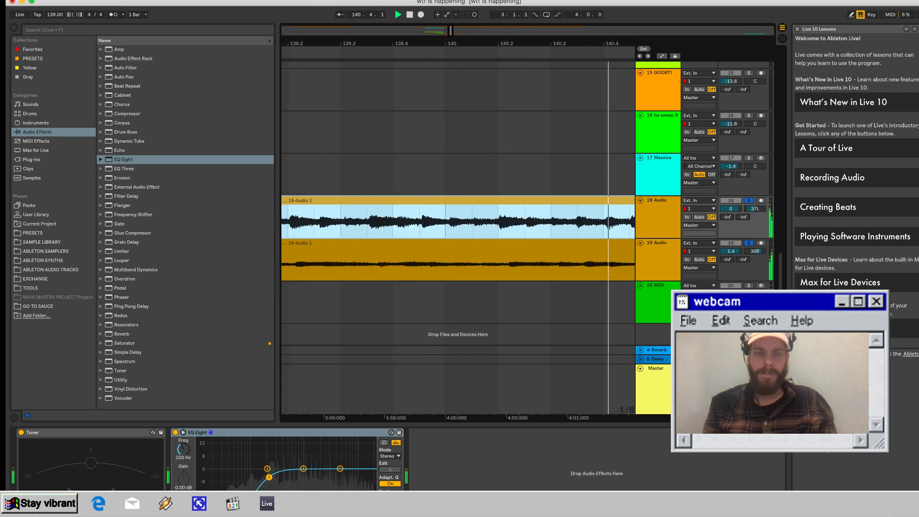
Split the guitar clip on track 19 at bar 135 to separate its intro.
scroll(458, 229, up, 1)
scroll(457, 230, left, 5)
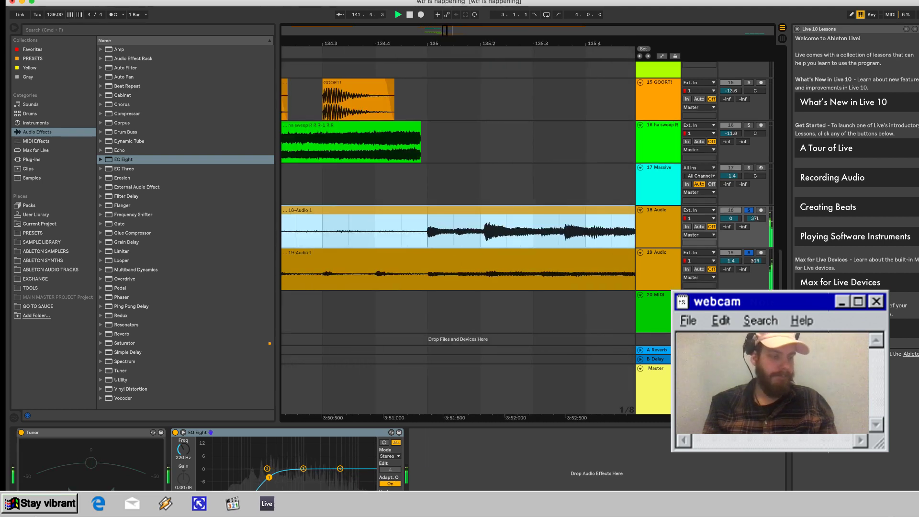
scroll(457, 230, left, 2)
key(space)
click(514, 231)
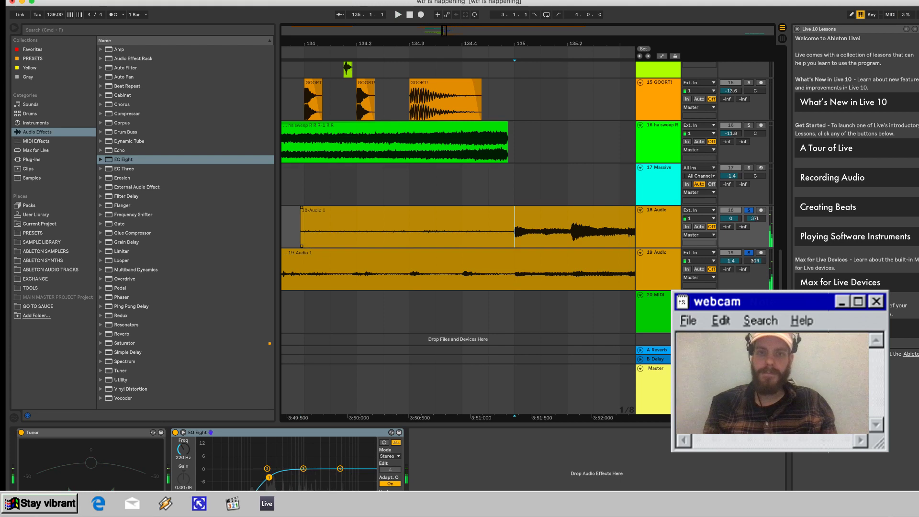
scroll(458, 229, left, 3)
shift+click(396, 272)
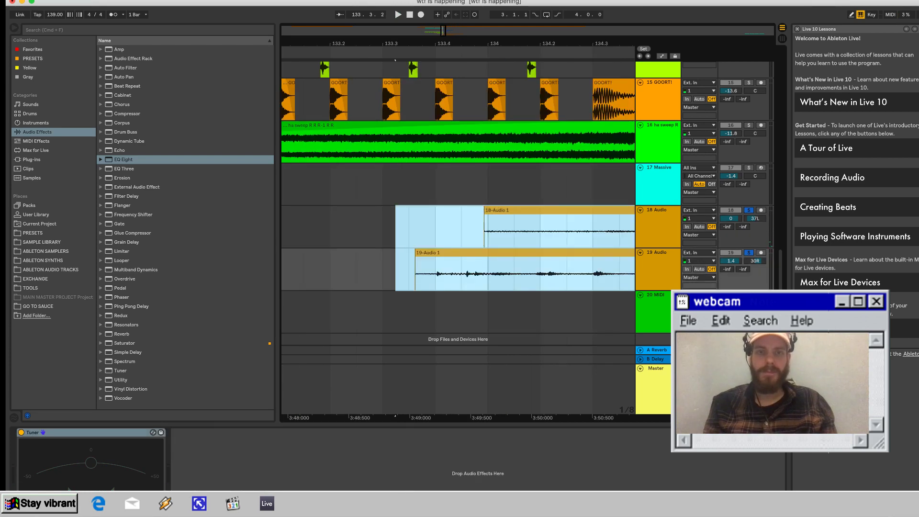
click(409, 272)
scroll(409, 272, right, 5)
scroll(458, 229, left, 3)
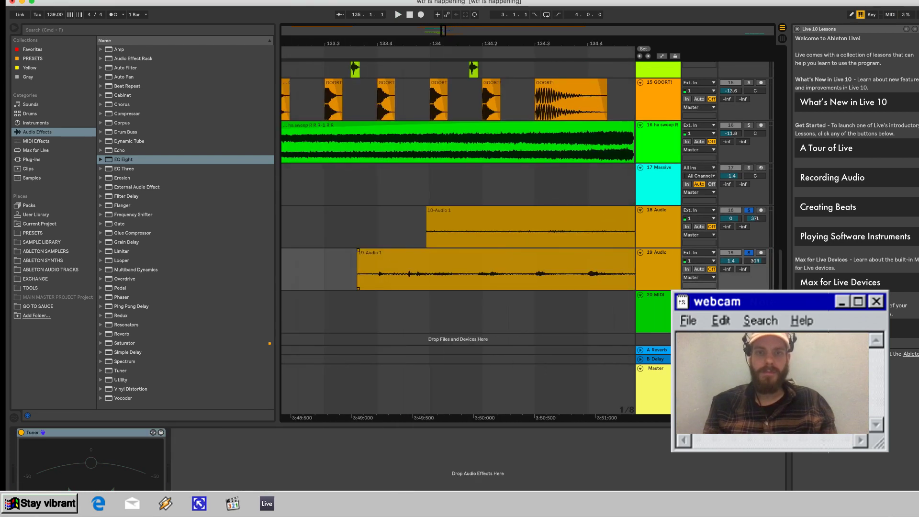
scroll(458, 229, right, 3)
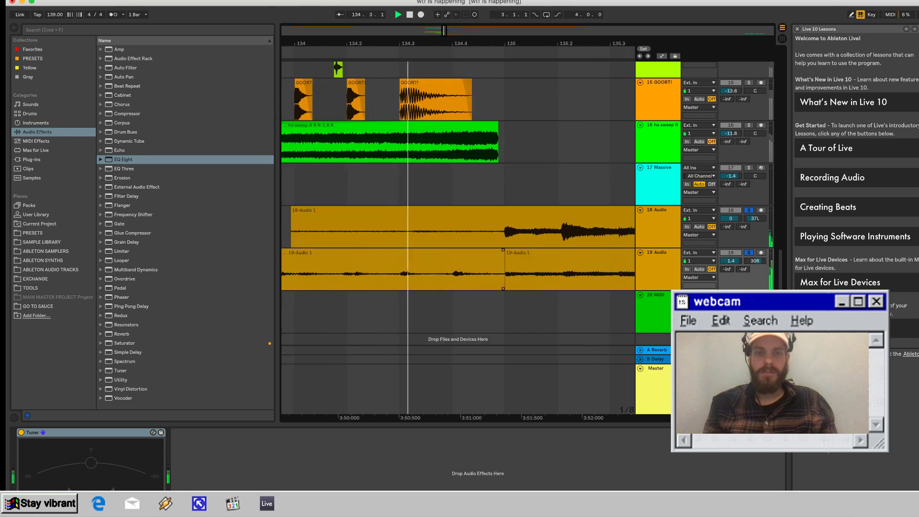
Open the track 19 intro clip's waveform, add a warp marker near beat 2 and pull it earlier onto the beat.
double_click(454, 270)
click(453, 271)
scroll(454, 270, down, 3)
double_click(462, 184)
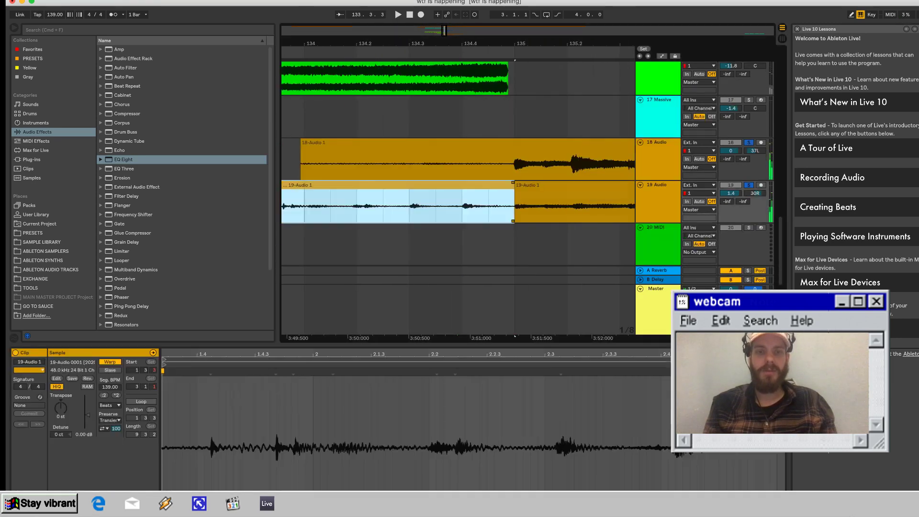
key(space)
scroll(431, 431, left, 4)
key(space)
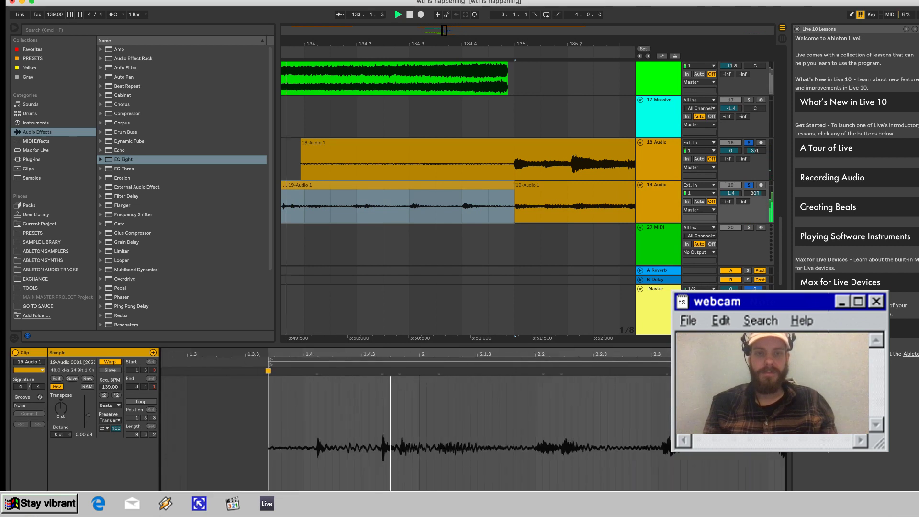
double_click(352, 371)
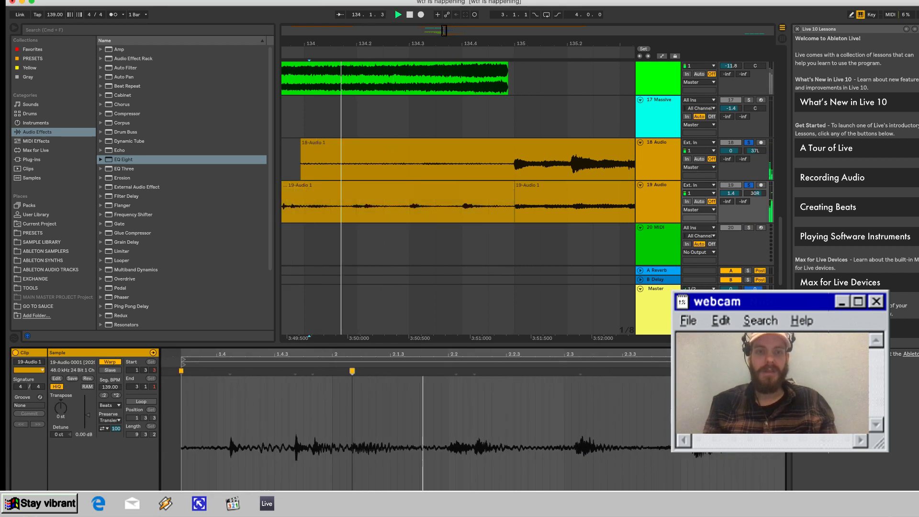
scroll(351, 430, right, 3)
key(space)
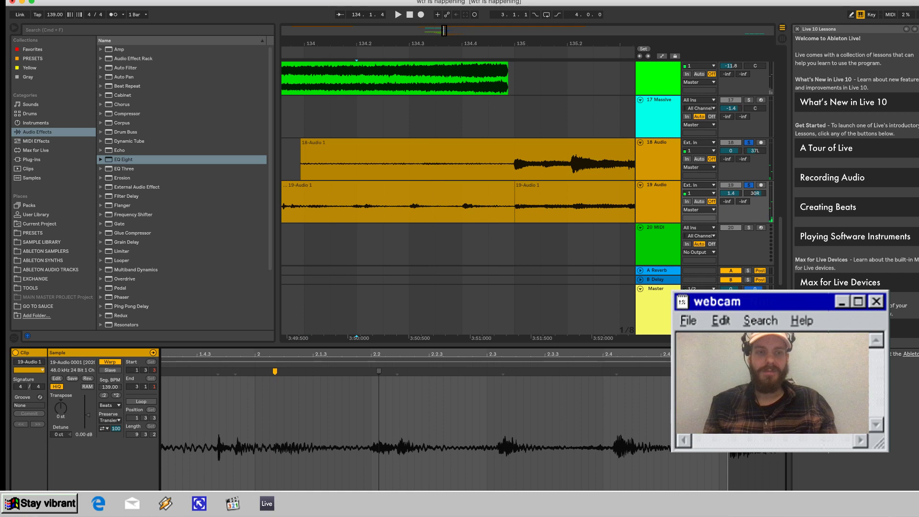
drag(275, 371, 255, 371)
key(space)
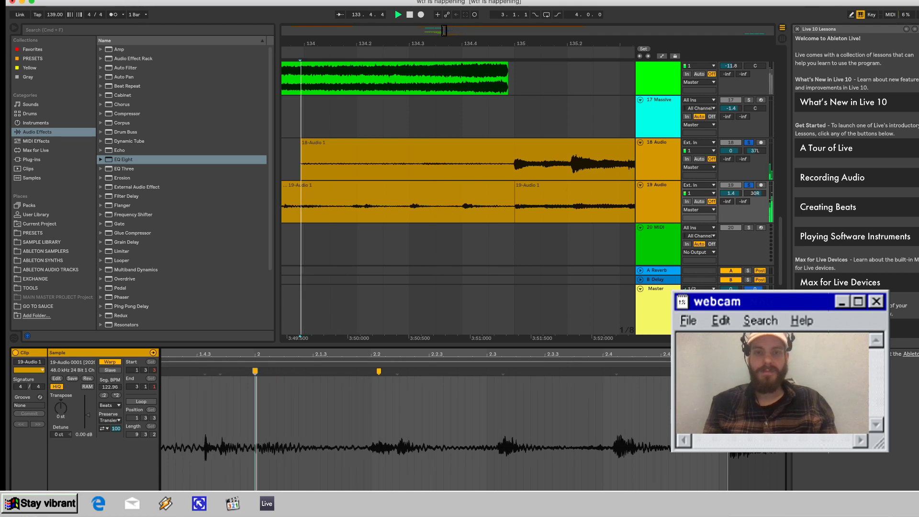
Set the intro clip's warp mode to Complex and adjust the timing of its notes near 2.3 and 2.4.
click(110, 405)
click(111, 443)
key(space)
key(space)
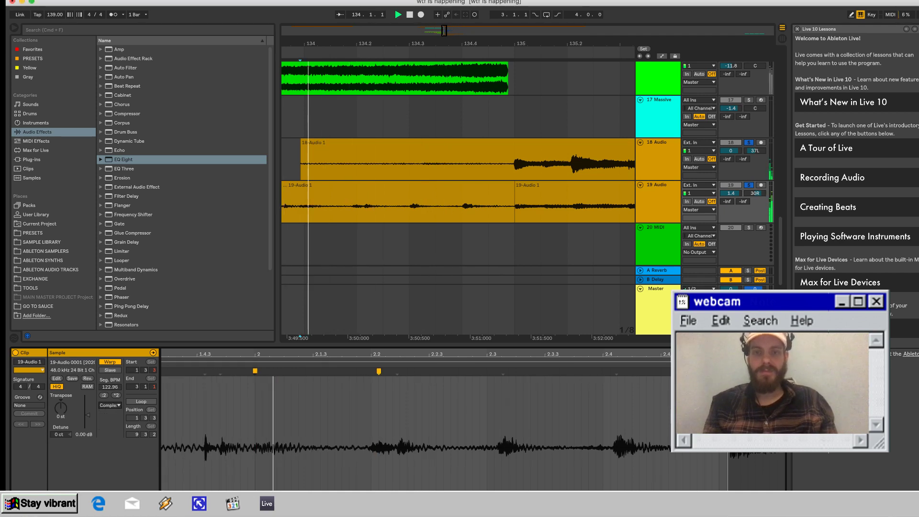
drag(504, 445, 487, 445)
drag(586, 445, 602, 445)
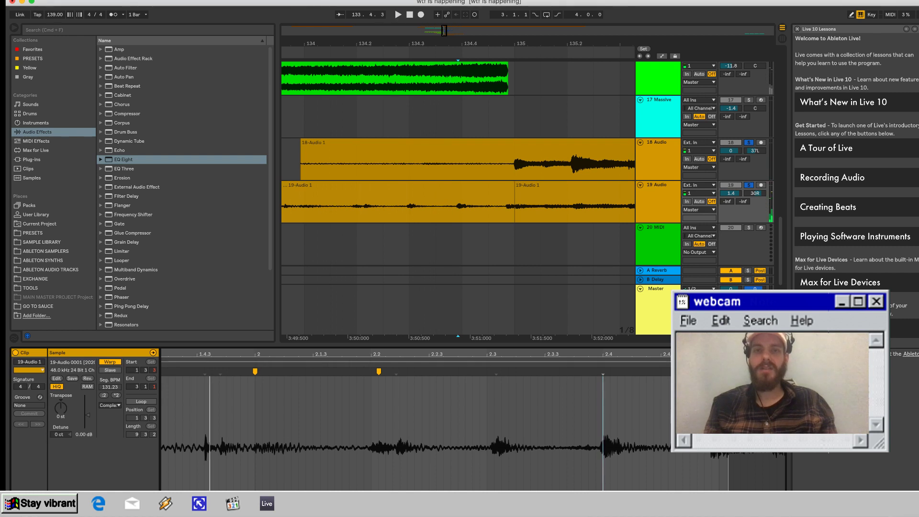
Unsolo track 18, switch the metronome on and audition the warped track 19 intro from the clip's start.
key(space)
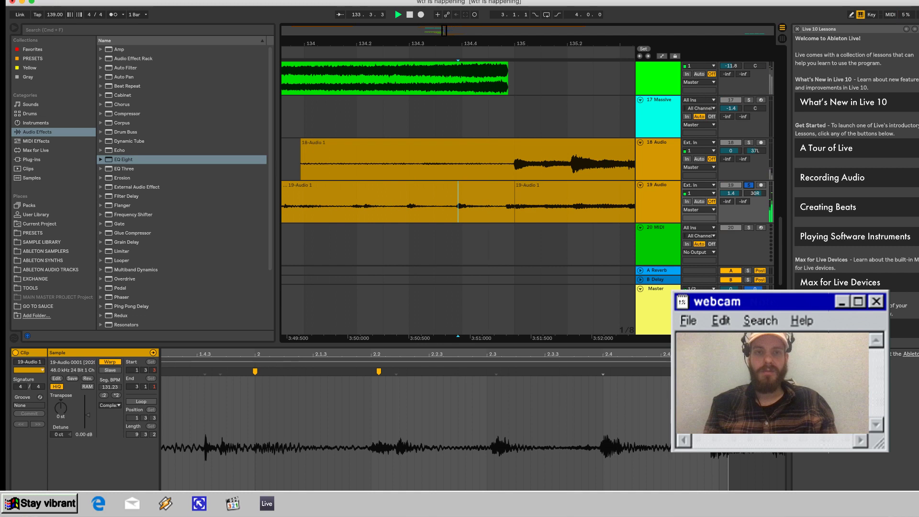
scroll(397, 201, left, 5)
click(318, 54)
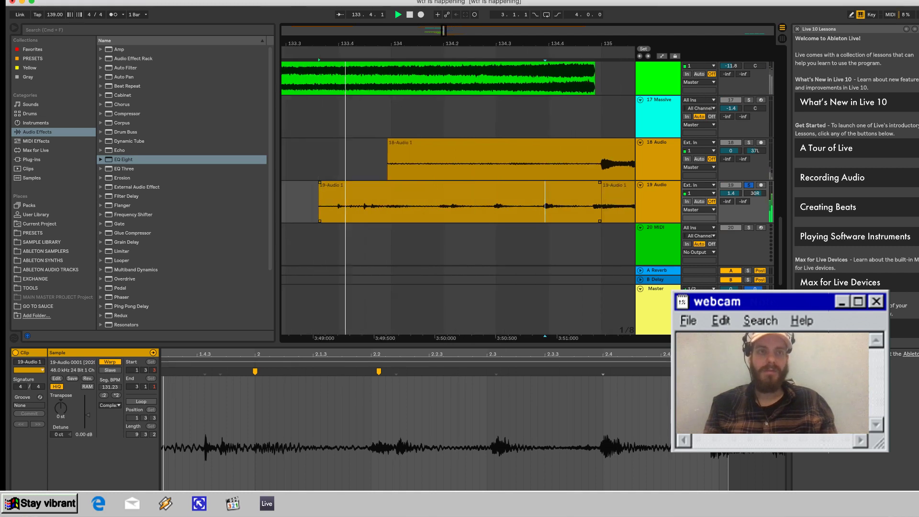
drag(407, 393, 455, 392)
key(space)
key(space)
key(space)
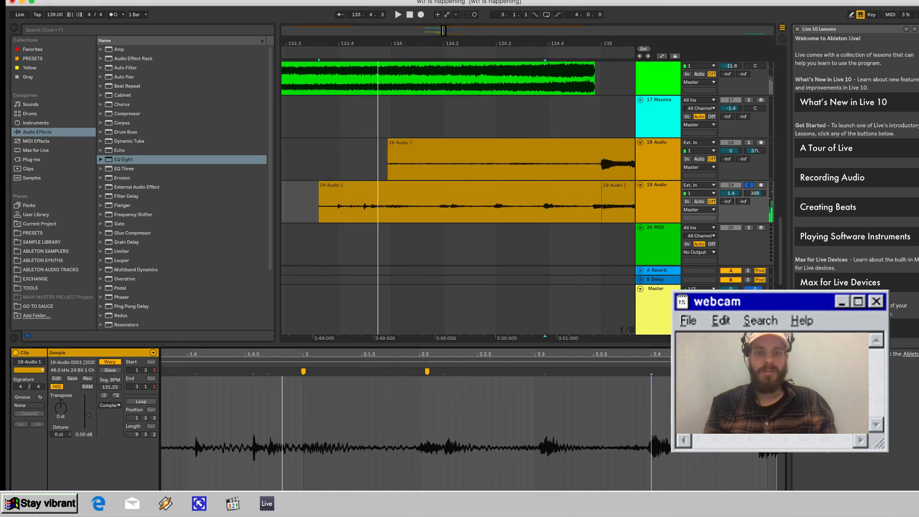
key(space)
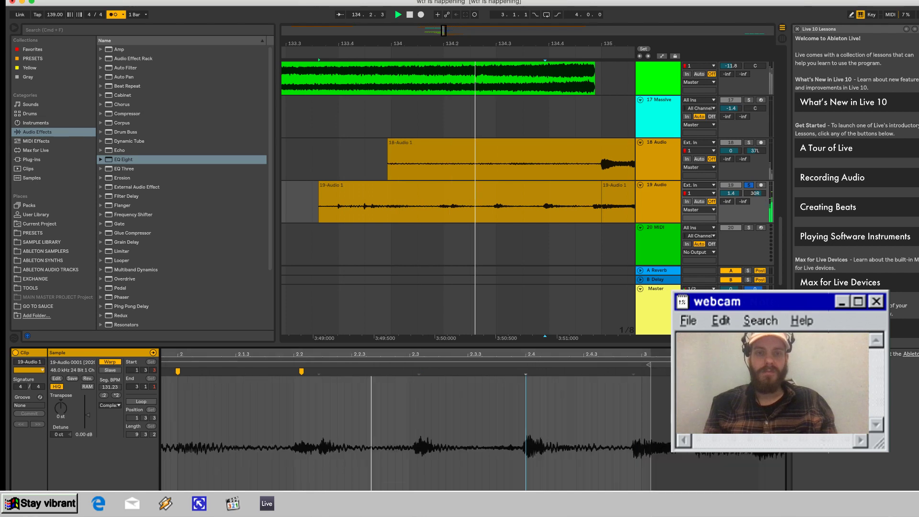
key(space)
key(space)
Reposition the intro clip's warp markers around 2.2, 2.3 and 2.4 to tighten its notes against the metronome.
drag(380, 372, 412, 371)
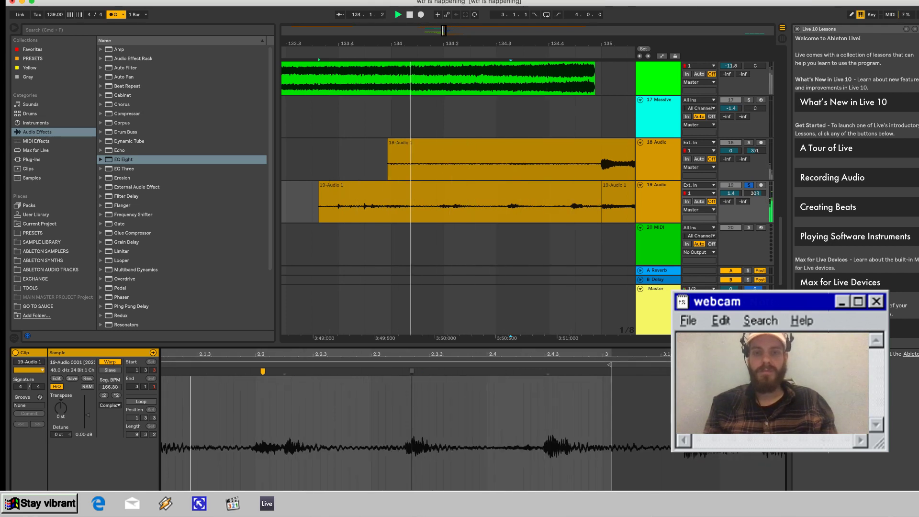
drag(412, 371, 406, 371)
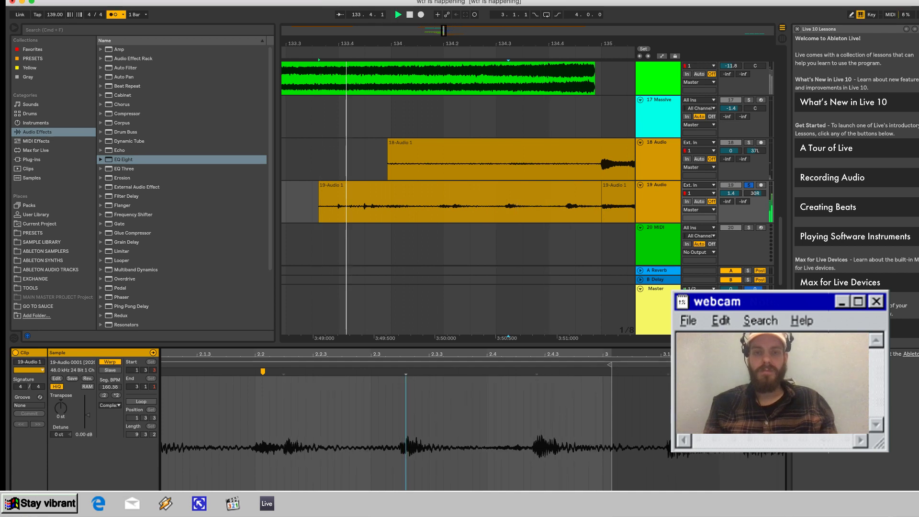
drag(539, 371, 504, 371)
scroll(472, 421, left, 4)
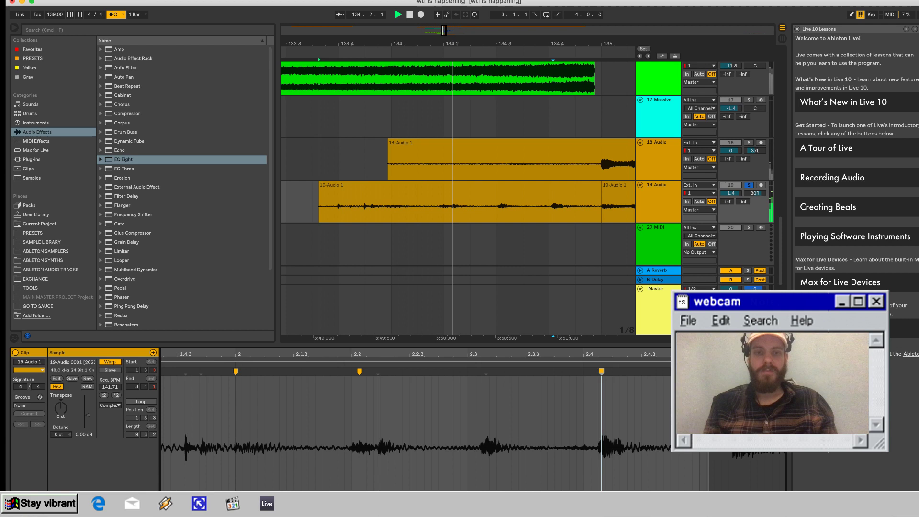
drag(359, 370, 351, 371)
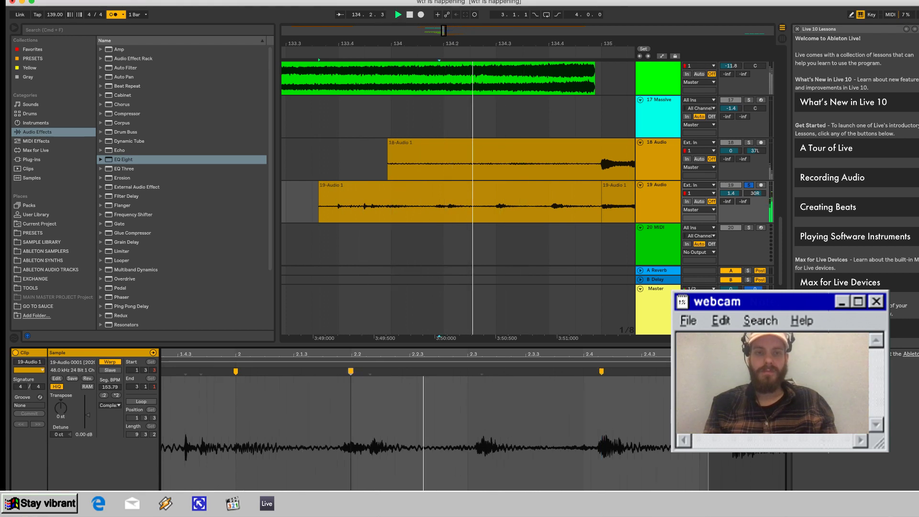
Pull the track 19 intro clip's warp markers near 2.2 and 2.3 slightly earlier to tighten those notes.
scroll(416, 421, right, 2)
scroll(415, 421, right, 1)
drag(321, 371, 319, 371)
scroll(416, 421, left, 5)
scroll(416, 421, right, 6)
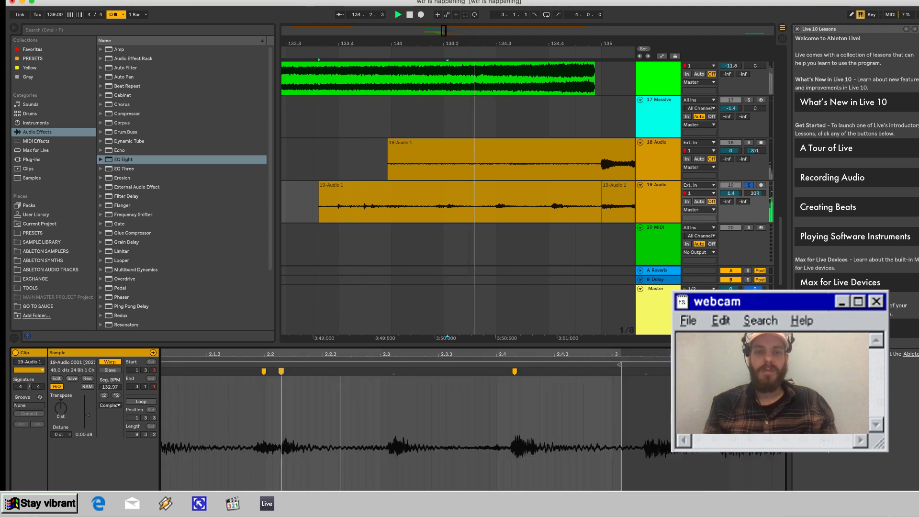
scroll(415, 421, right, 2)
key(space)
drag(365, 371, 360, 371)
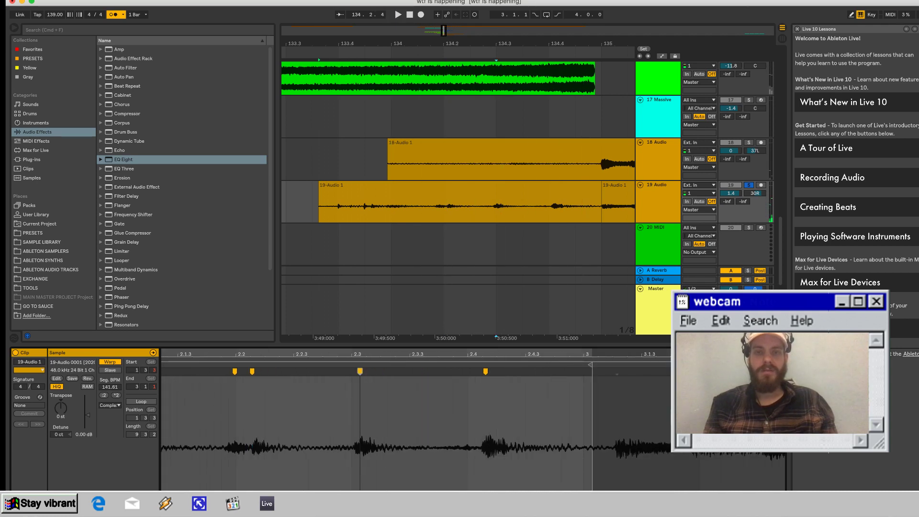
scroll(416, 421, left, 10)
scroll(415, 421, right, 5)
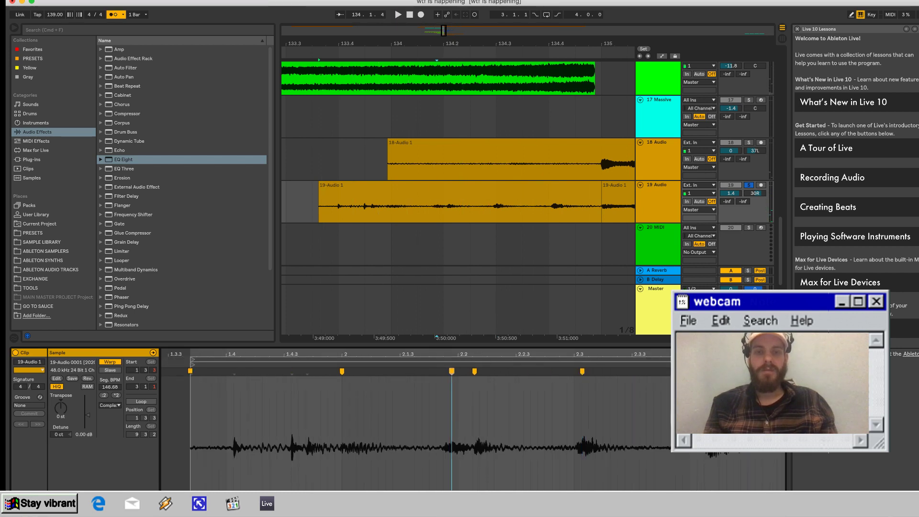
Audition the intro and shift the two closely spaced warp markers around 2.2 a little earlier.
key(space)
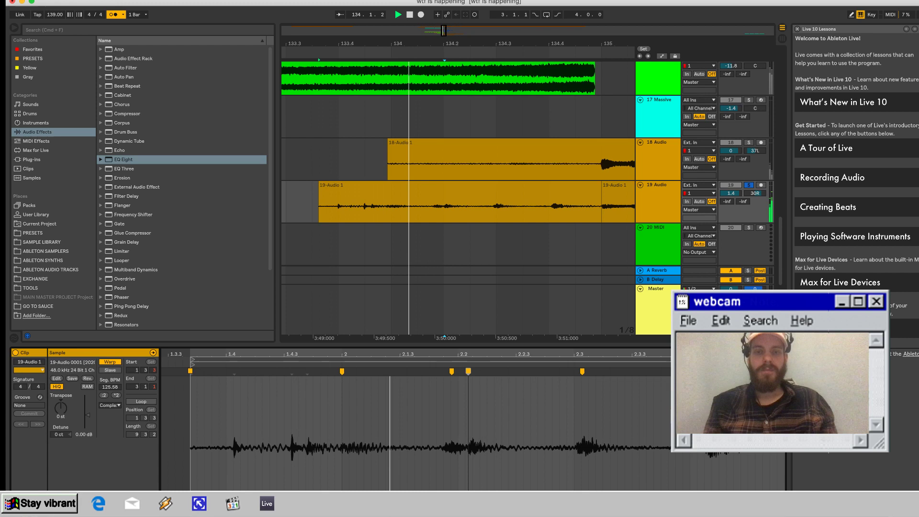
key(space)
key(space)
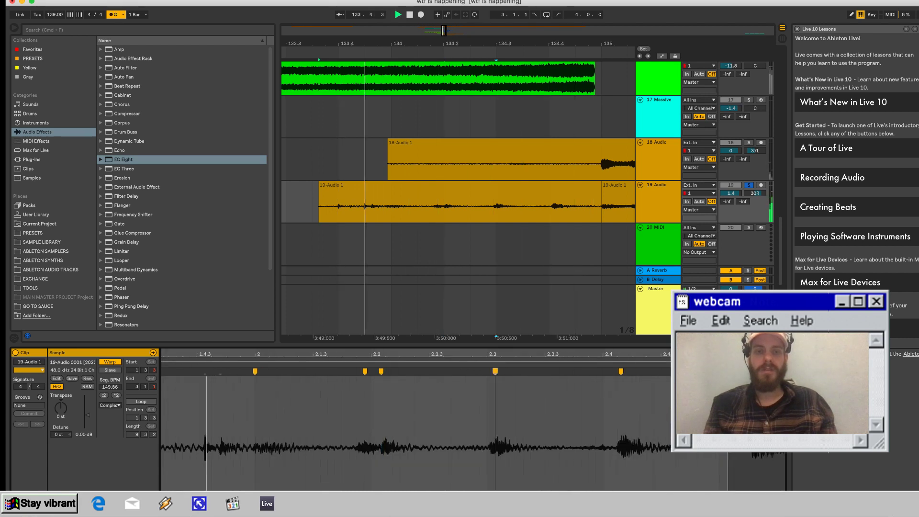
click(495, 371)
key(space)
drag(365, 371, 374, 371)
key(space)
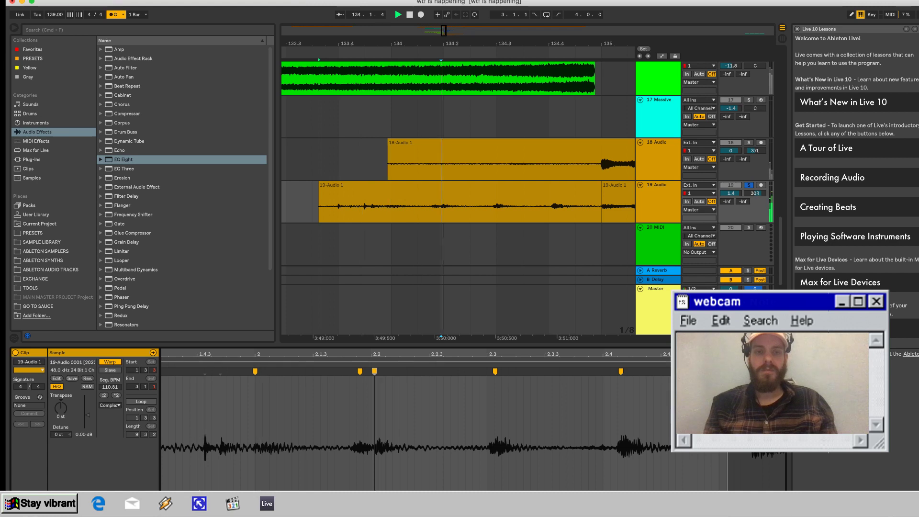
Move the intro clip's warp marker near beat 2 slightly earlier, unsolo track 19 and audition the lead-in to bar 135.
scroll(374, 407, left, 2)
key(space)
key(space)
drag(313, 371, 310, 371)
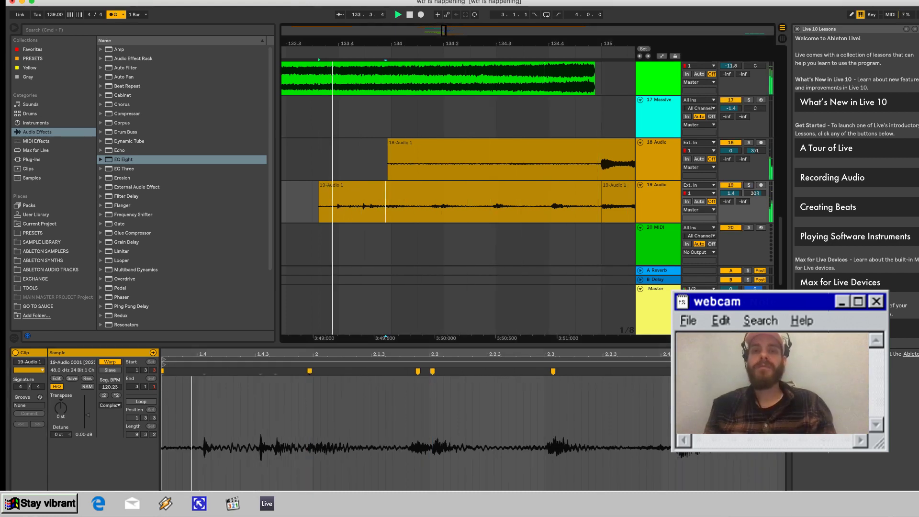
scroll(460, 186, right, 4)
scroll(460, 187, down, 1)
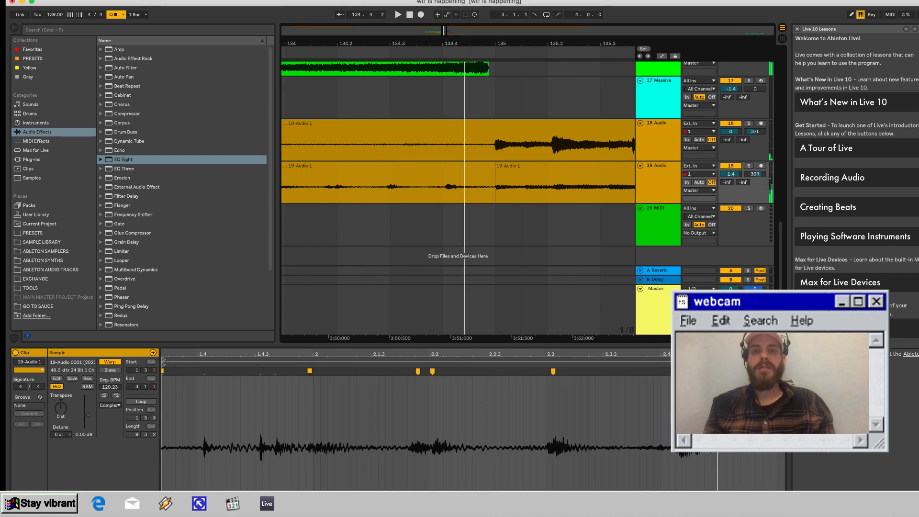
key(space)
Select the guitar clips on tracks 18 and 19 across the section and duplicate them to around bar 153.
drag(505, 43, 505, 9)
click(519, 165)
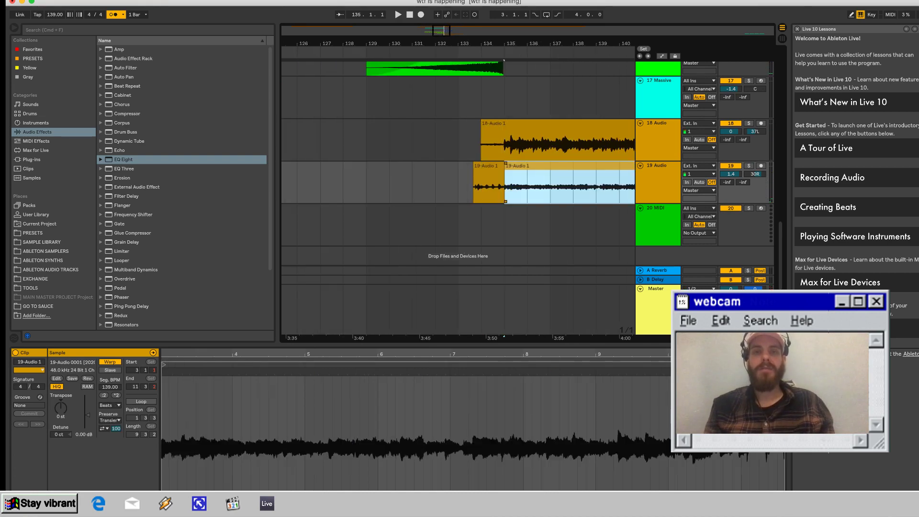
shift+click(459, 139)
scroll(459, 139, right, 8)
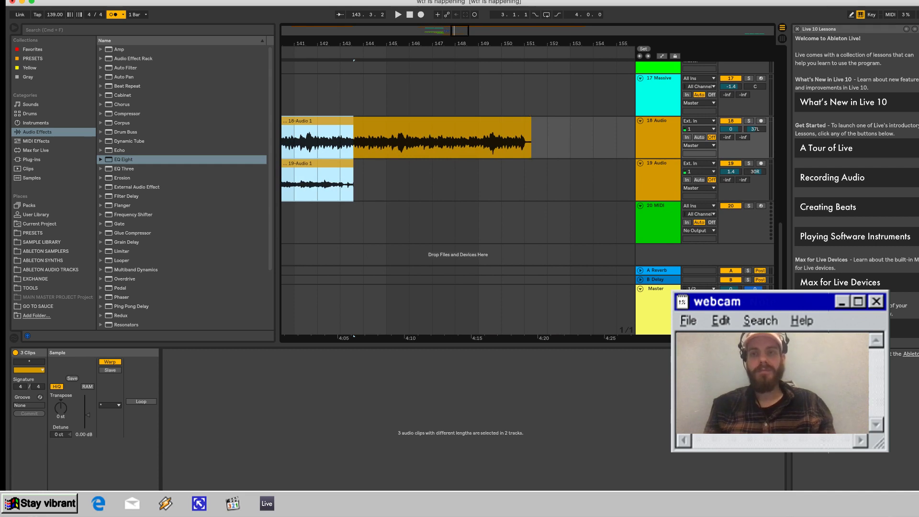
key(ctrl+d)
key(space)
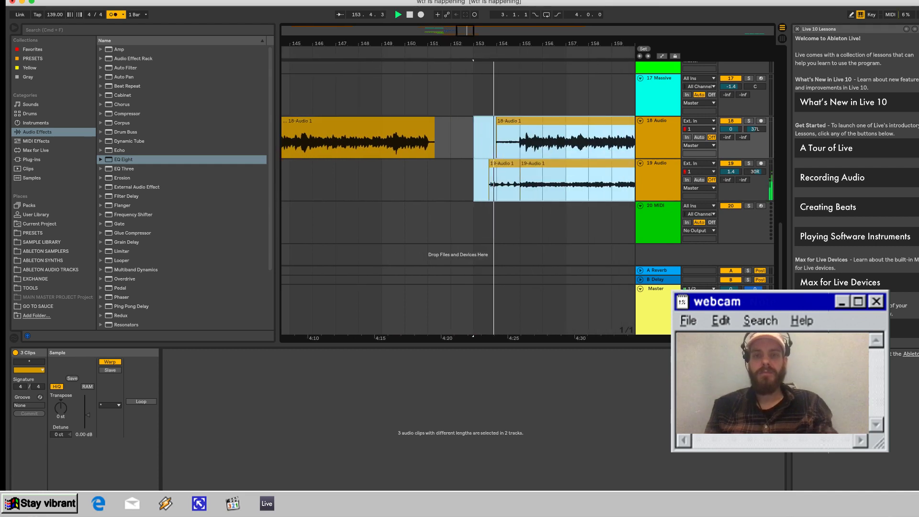
Delete the song clips from bar 149 onward on tracks 1 and 2.
scroll(457, 182, up, 15)
click(458, 66)
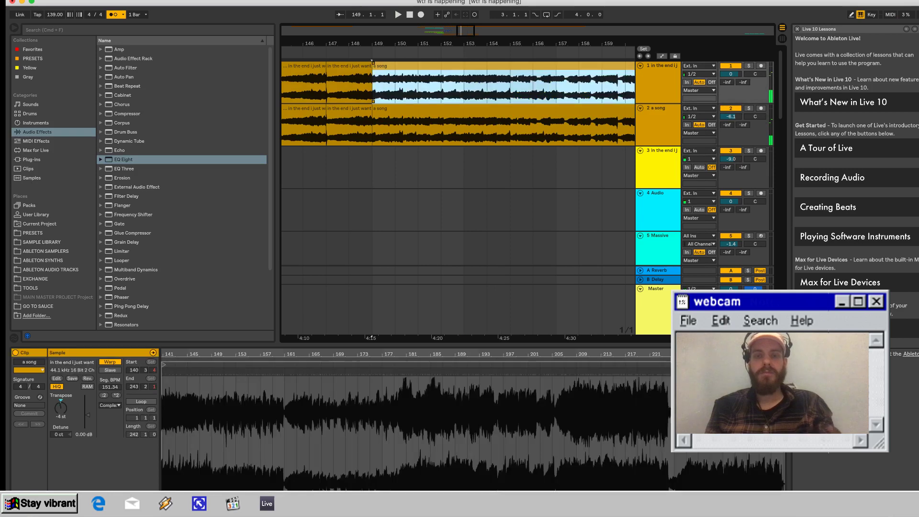
key(Delete)
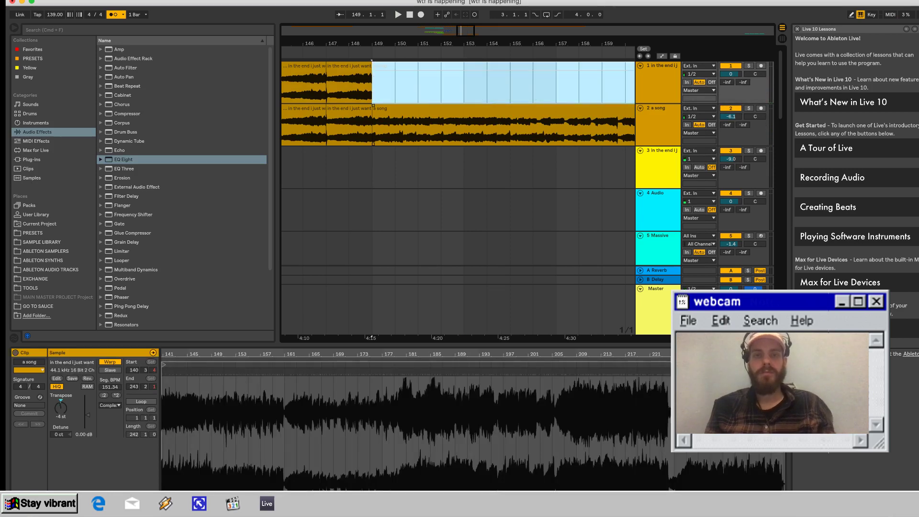
click(458, 108)
key(Delete)
scroll(458, 182, down, 15)
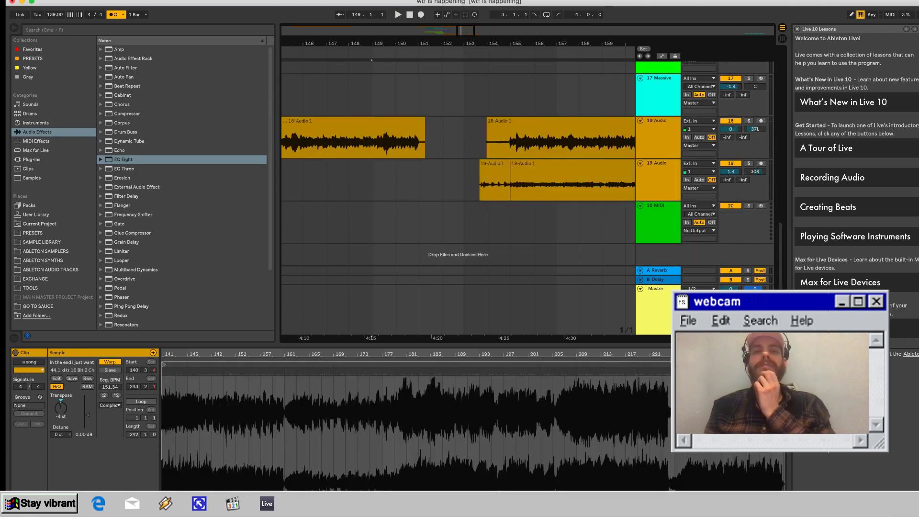
Open the duplicated track 18 clip's waveform and audition it around bars 154 to 157 with track 19 muted.
click(500, 121)
key(space)
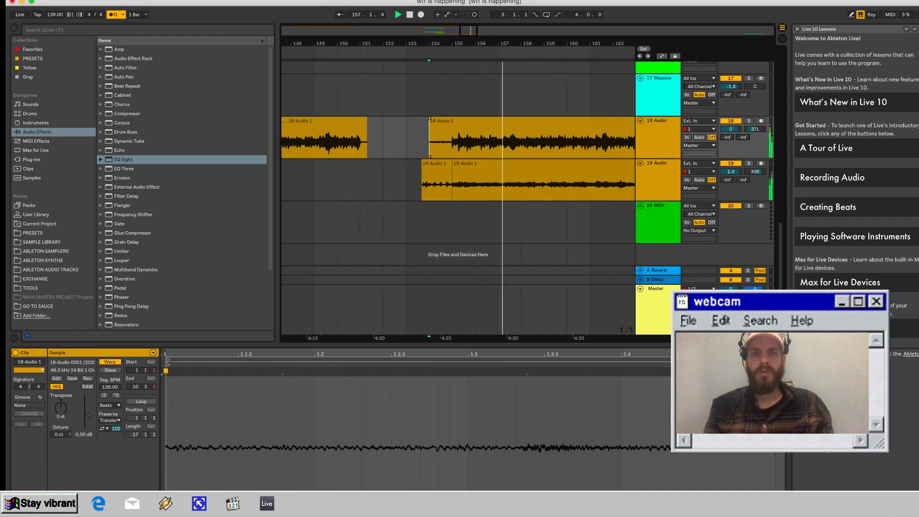
double_click(478, 121)
drag(454, 43, 452, 134)
scroll(453, 143, right, 10)
scroll(453, 149, left, 5)
key(space)
key(space)
scroll(453, 148, left, 5)
scroll(453, 149, right, 3)
scroll(453, 148, up, 1)
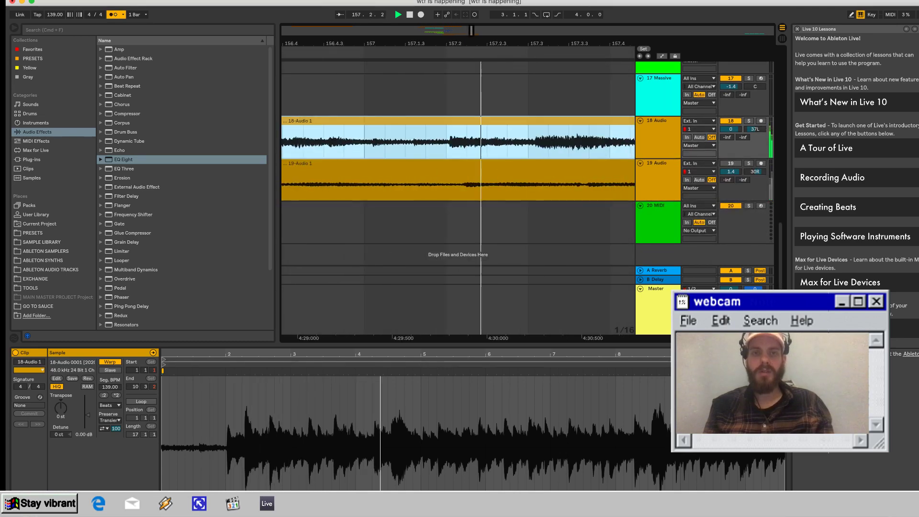
drag(472, 30, 469, 30)
scroll(478, 163, right, 2)
Reactivate track 19, add a warp marker near 4 in its duplicated clip from bar 155 and pull it earlier.
click(478, 163)
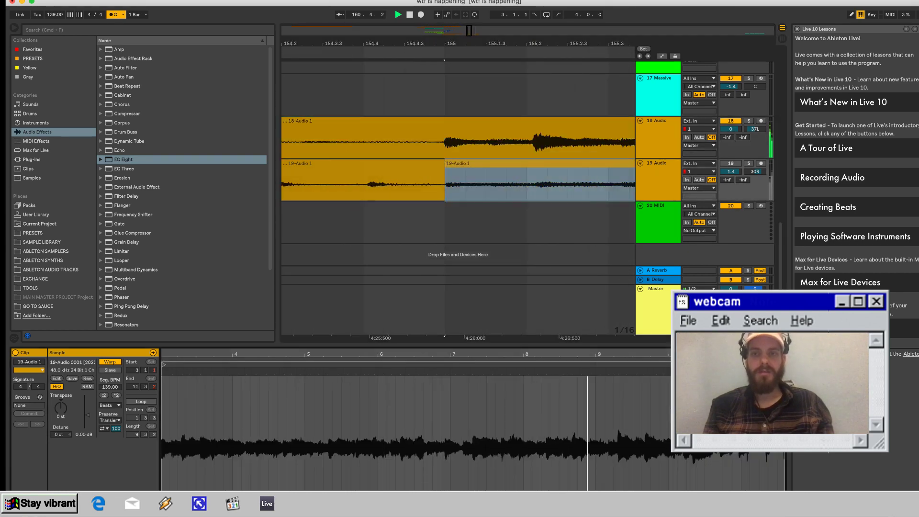
drag(468, 30, 471, 30)
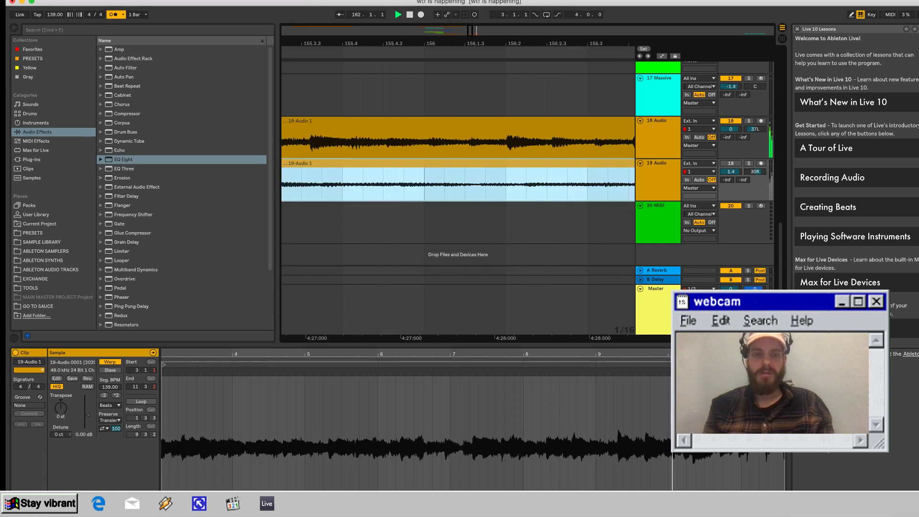
click(730, 163)
key(space)
key(space)
drag(196, 354, 331, 361)
key(space)
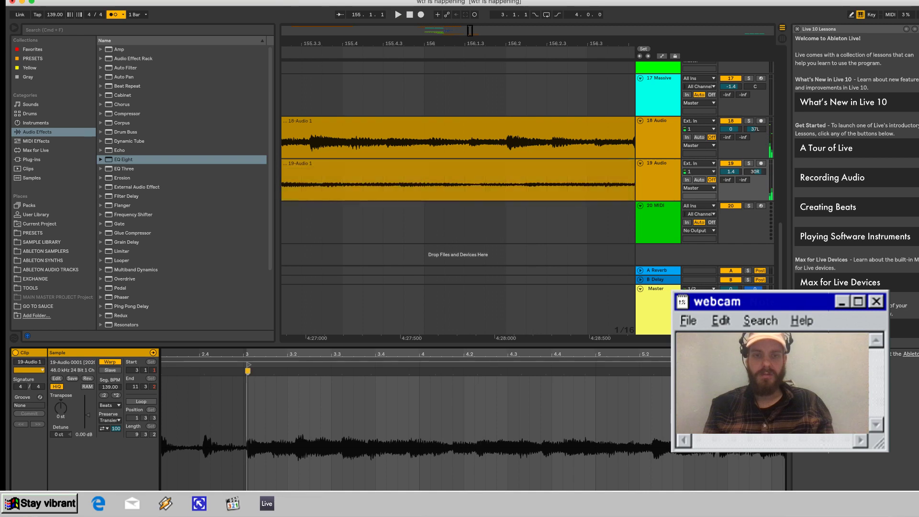
double_click(420, 370)
drag(419, 371, 409, 371)
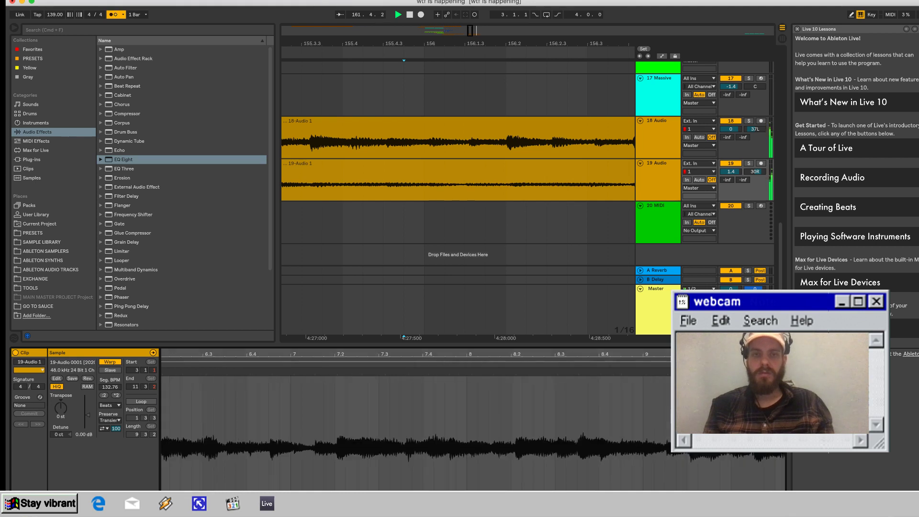
Audition the duplicated guitar section, switch the metronome off and lower track 18's volume to about -1.9.
scroll(458, 158, down, 3)
key(space)
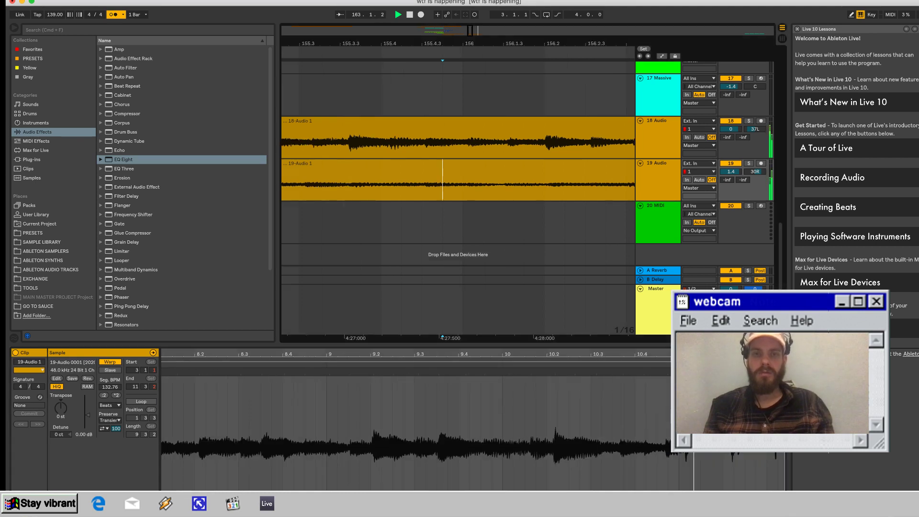
scroll(458, 158, left, 3)
key(space)
scroll(458, 158, up, 3)
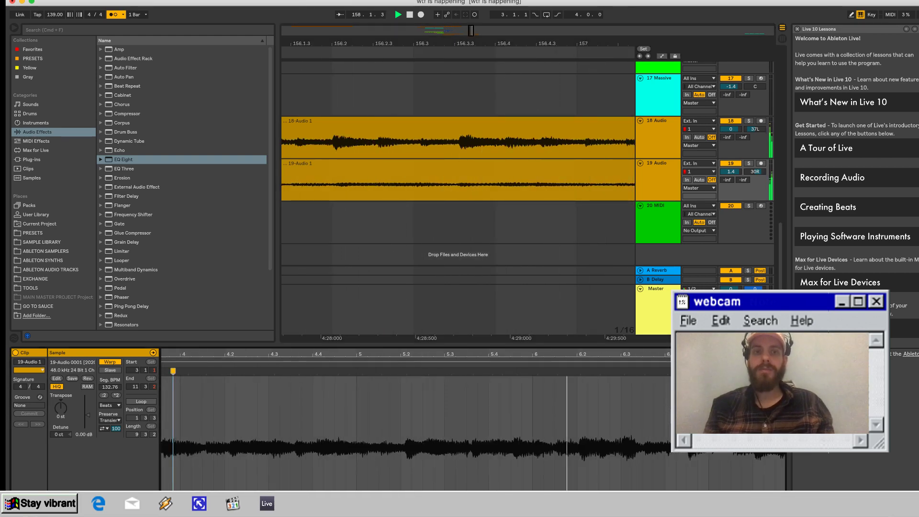
scroll(490, 158, down, 5)
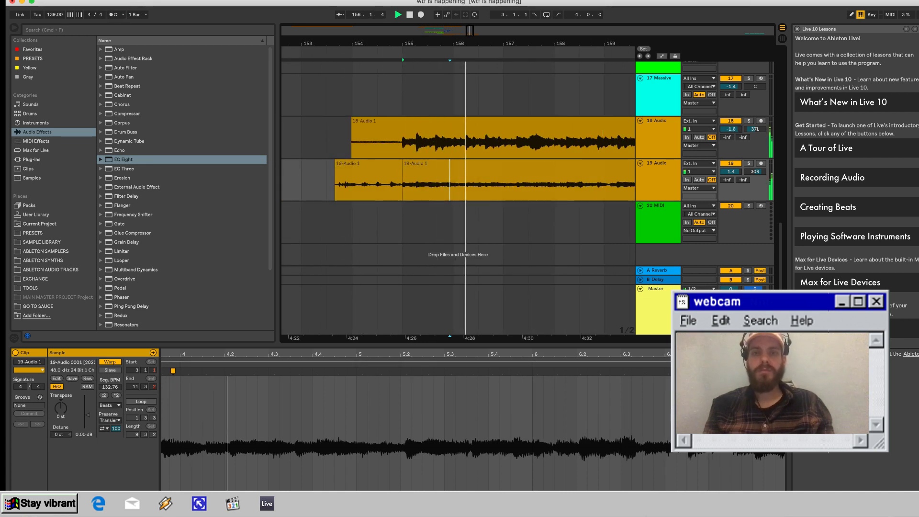
Group guitar tracks 18 and 19, and set the second guitar track's volume to 1.7.
click(657, 121)
shift+click(656, 164)
key(super+g)
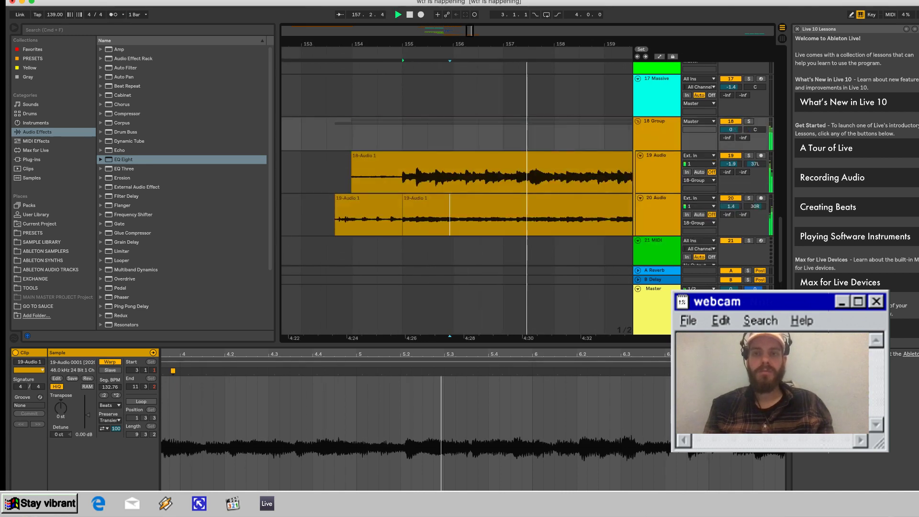
key(shift+Tab)
drag(730, 251, 731, 248)
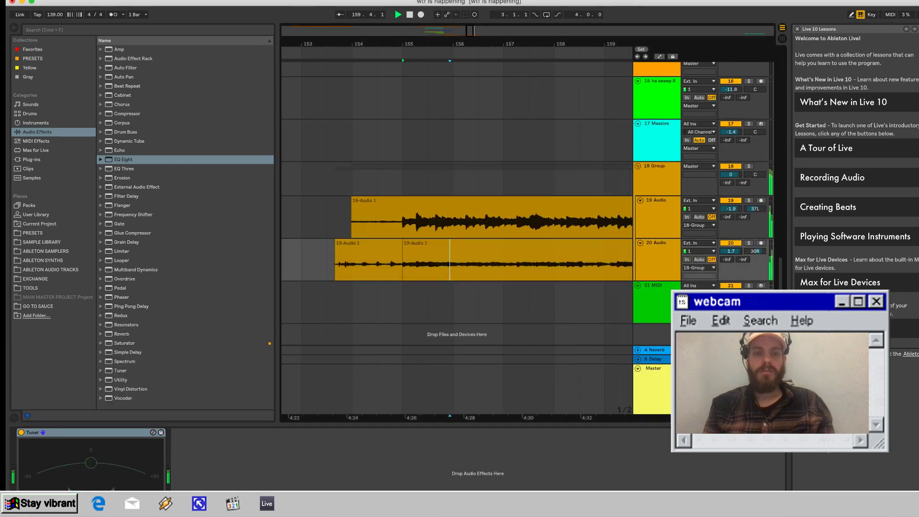
Add an EQ Eight to track 20 and set its low cut to 150 Hz while auditioning the guitars.
click(754, 208)
key(space)
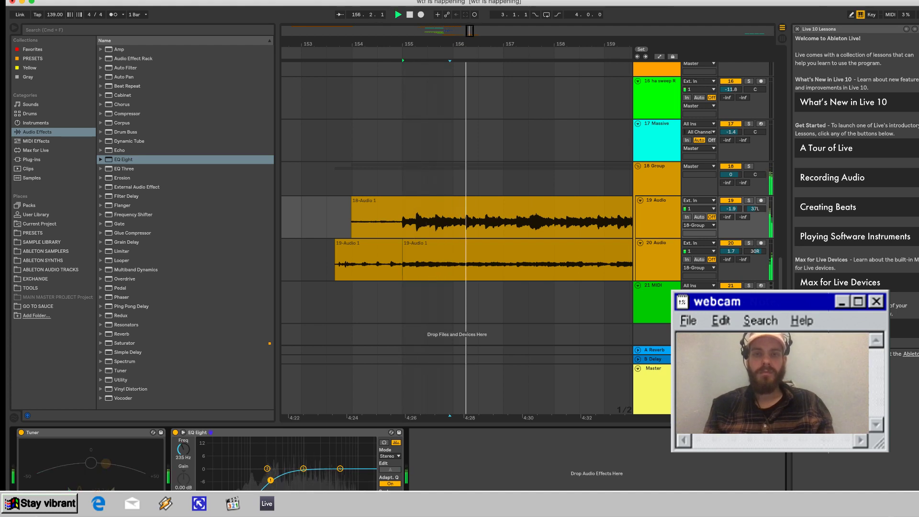
click(656, 243)
click(654, 166)
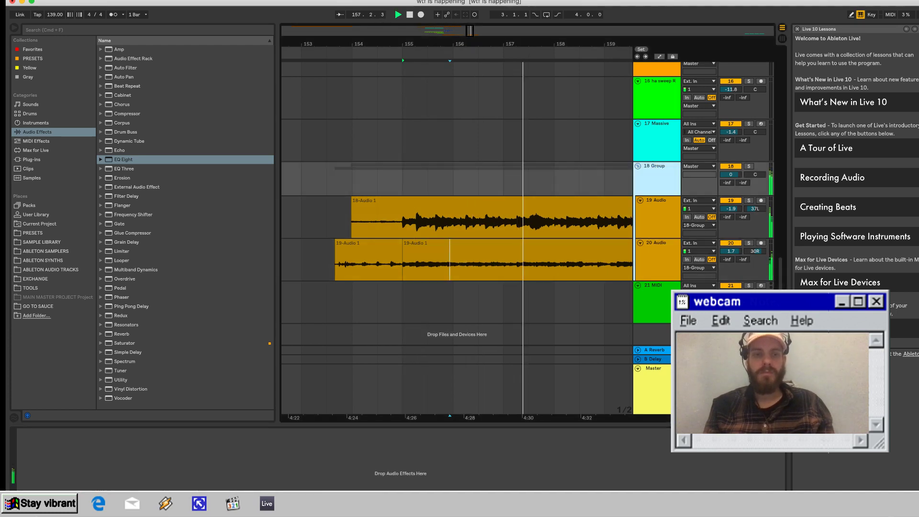
click(656, 243)
double_click(124, 159)
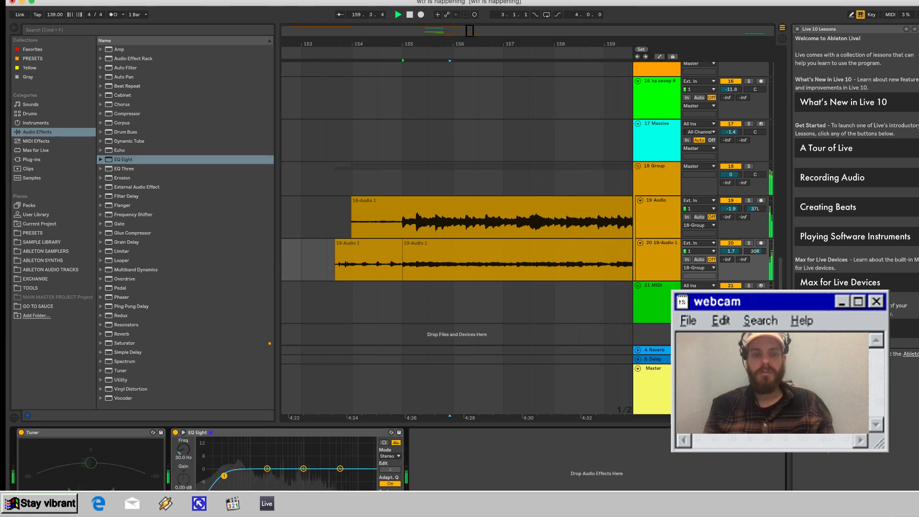
drag(249, 476, 258, 477)
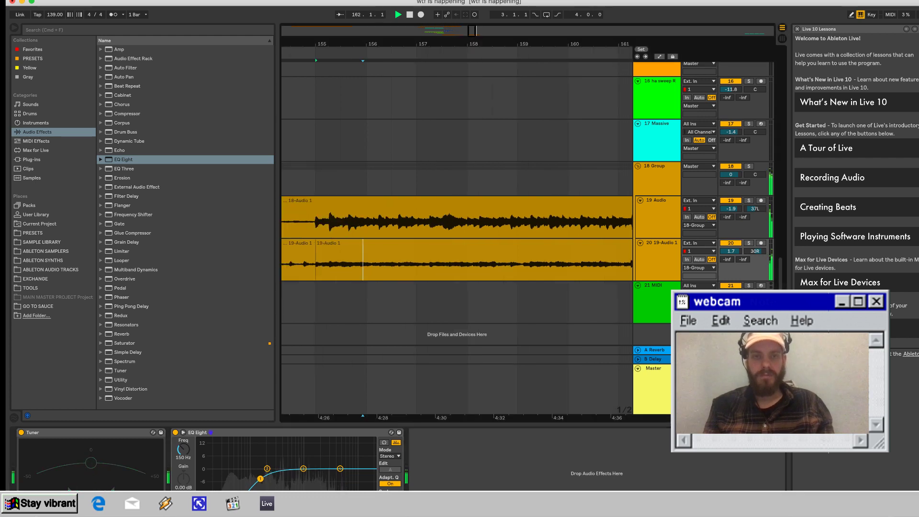
key(space)
key(space)
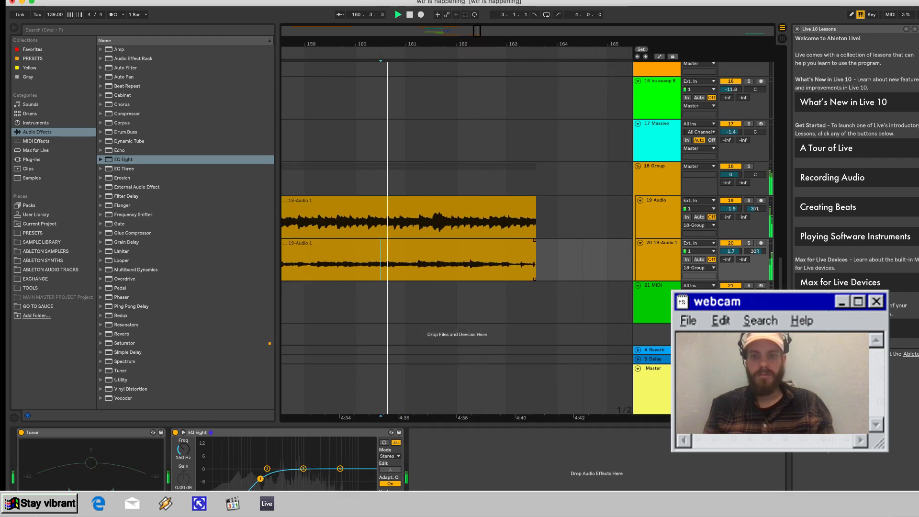
Open the track 20 clip's waveform near its end and add a warp marker at 9.
double_click(381, 243)
mouse_move(627, 354)
mouse_down()
mouse_move(608, 397)
mouse_move(576, 371)
mouse_move(471, 371)
mouse_up()
double_click(587, 372)
key(space)
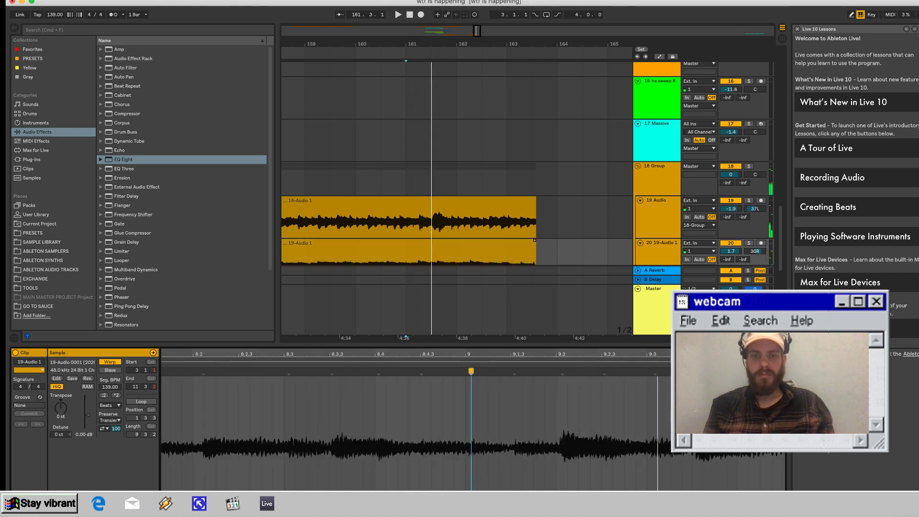
Add warp markers near 8, 8.2 and 8.3 in the track 19 clip, pull the middle one earlier and audition it.
double_click(406, 201)
key(space)
key(space)
drag(494, 355, 494, 397)
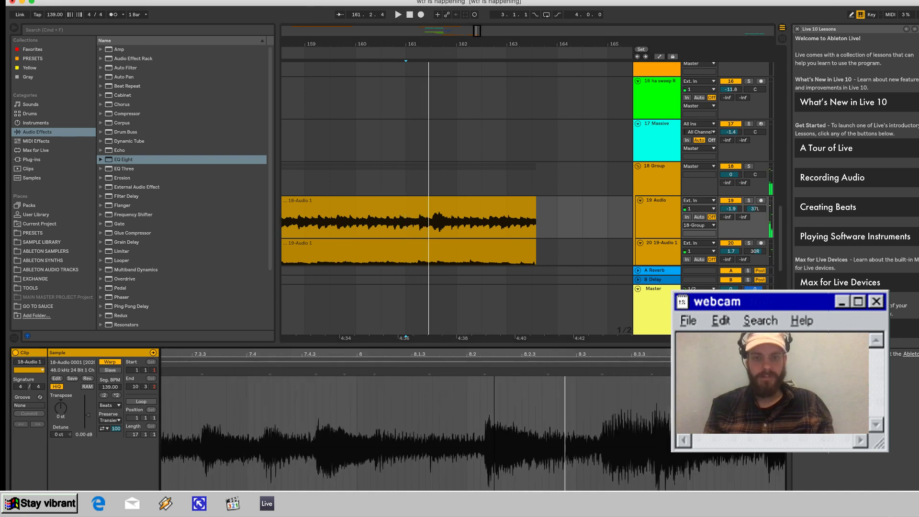
key(space)
key(space)
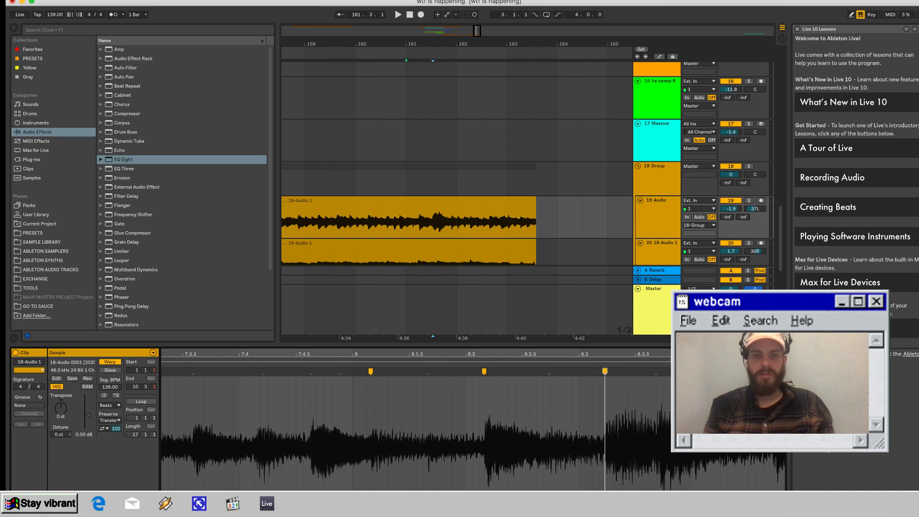
drag(483, 411, 473, 411)
key(space)
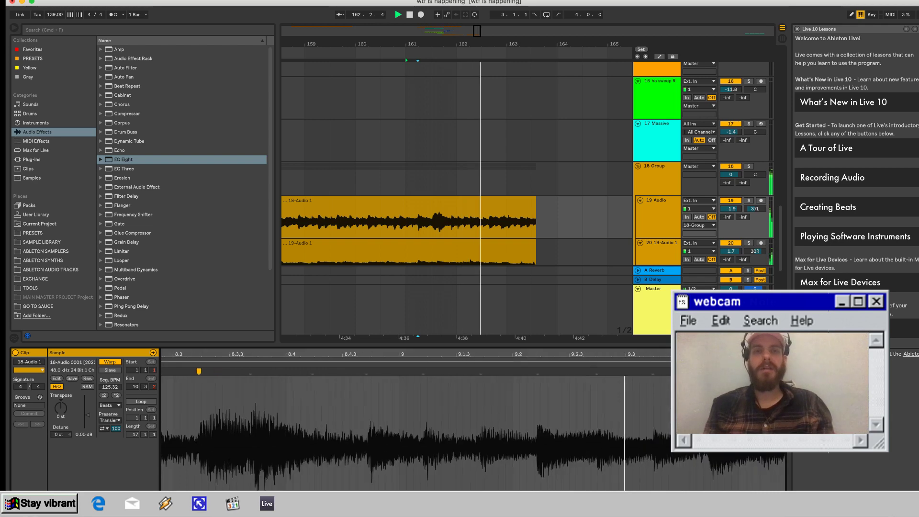
scroll(454, 215, left, 5)
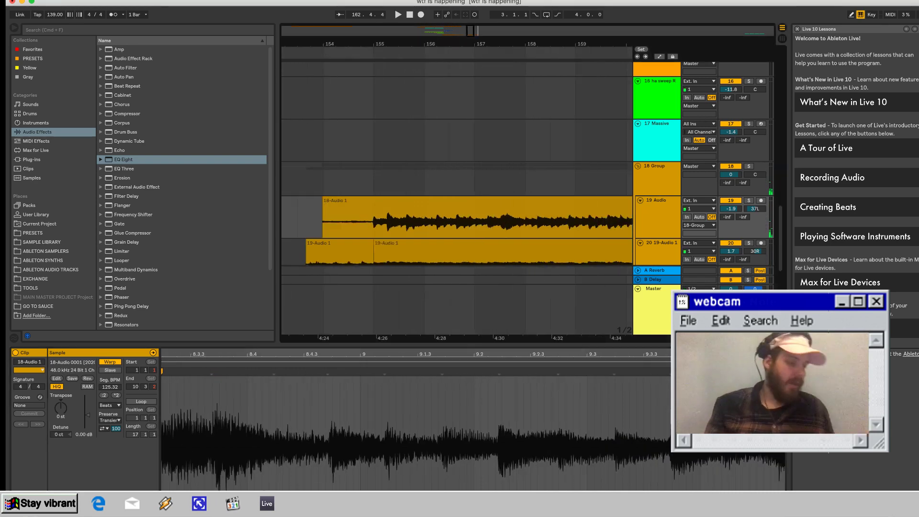
Play the two layered guitar takes from the start of the track 19 clip at bar 154.
scroll(454, 216, down, 5)
scroll(454, 216, down, 3)
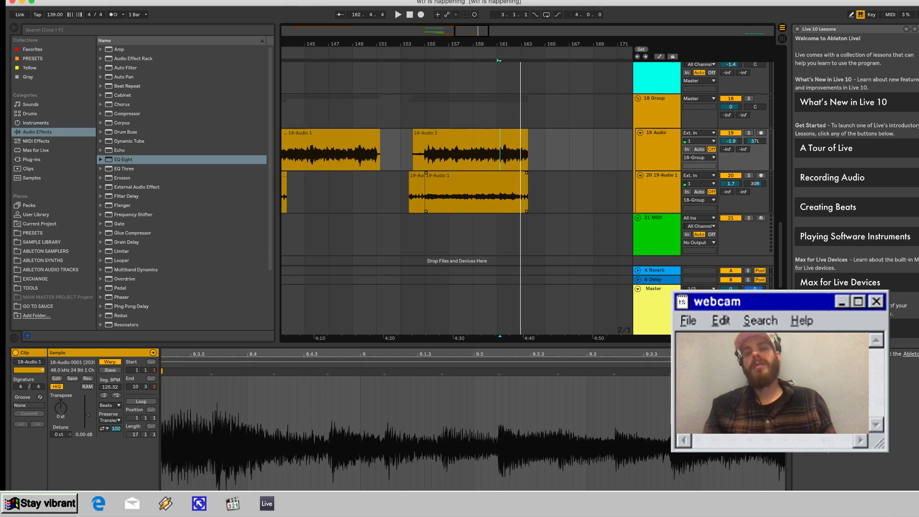
scroll(456, 167, down, 1)
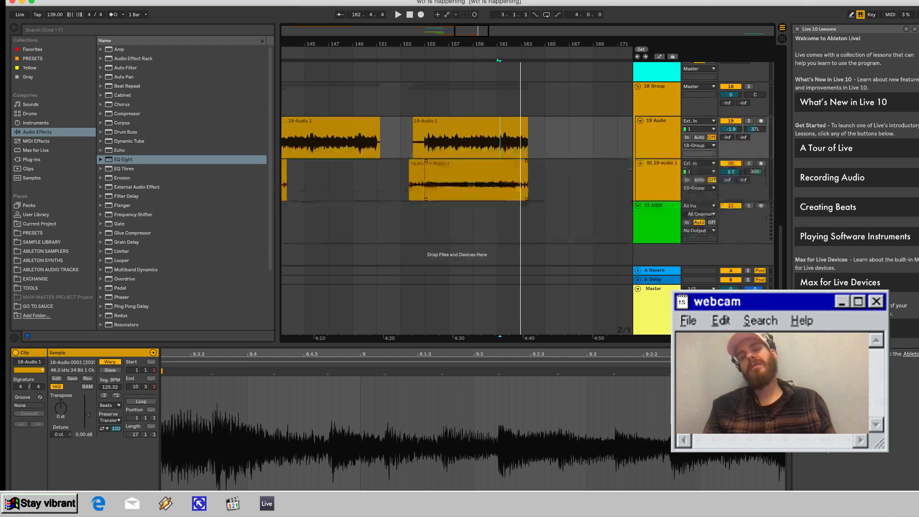
scroll(429, 144, left, 1)
click(429, 144)
key(space)
scroll(456, 177, up, 3)
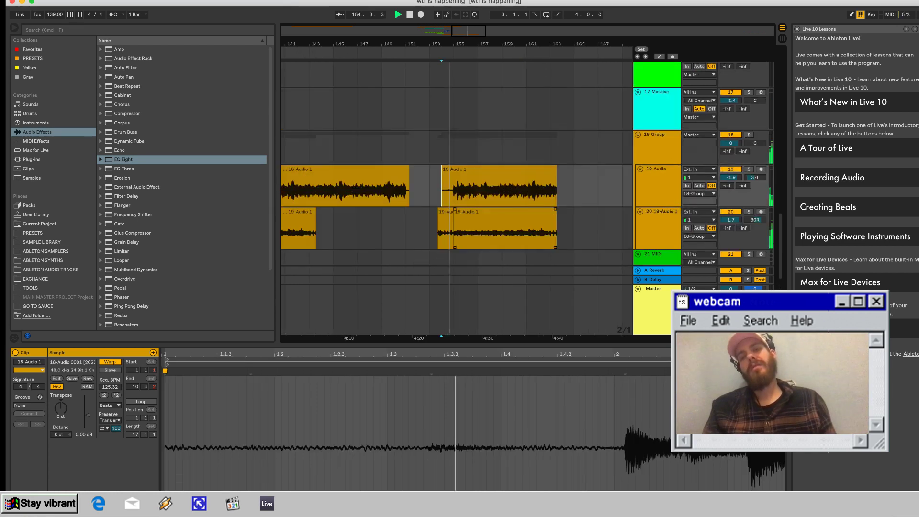
scroll(502, 234, down, 3)
Add an EQ Eight after the Tuner in the guitar effect chain and shape a low cut at 235 Hz.
click(659, 187)
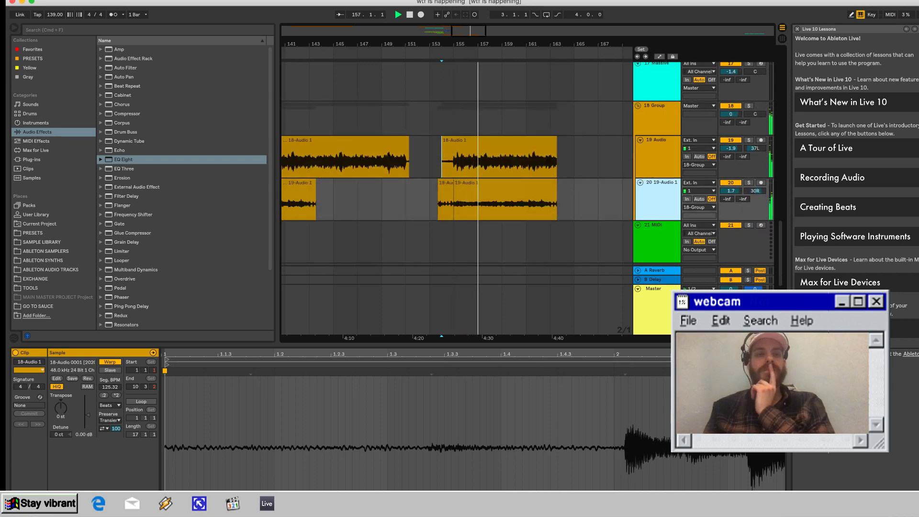
double_click(657, 110)
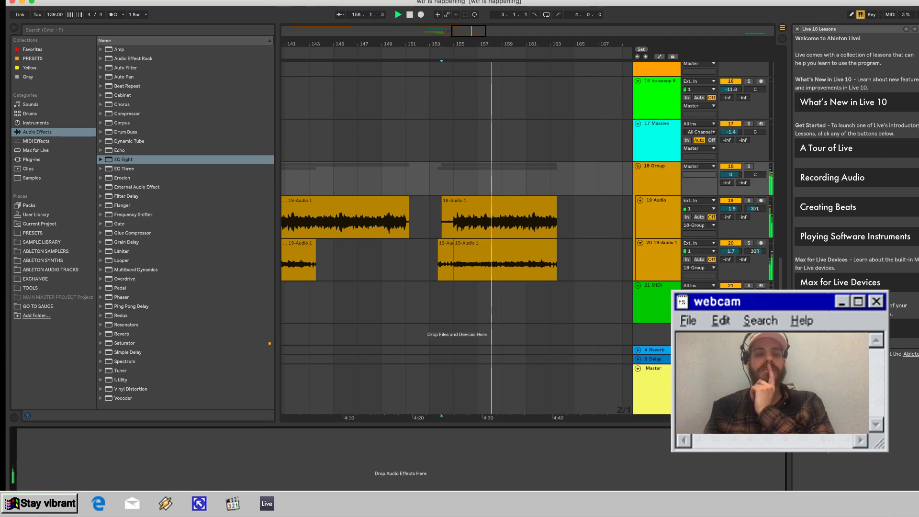
double_click(123, 160)
click(212, 512)
drag(216, 476, 178, 473)
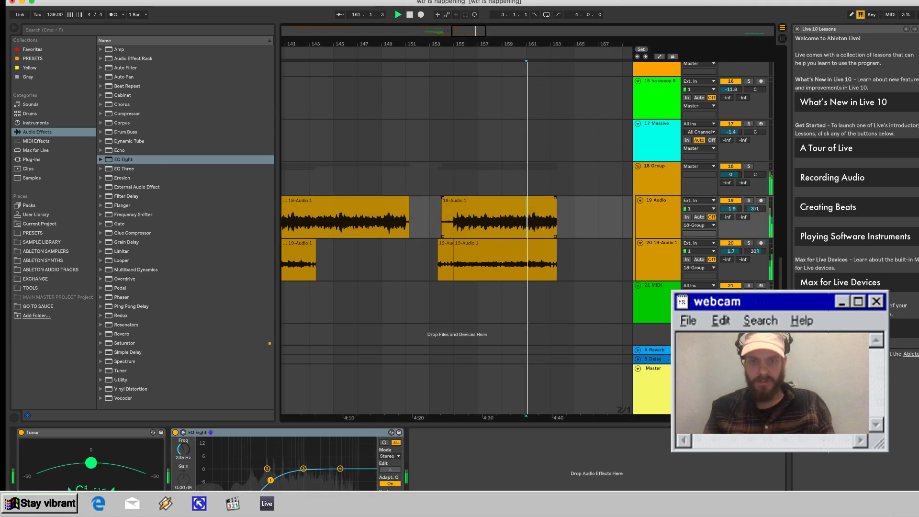
Reopen the second track 19 clip's waveform and pull its 8.2 warp marker slightly earlier during playback.
double_click(526, 200)
click(526, 217)
click(442, 55)
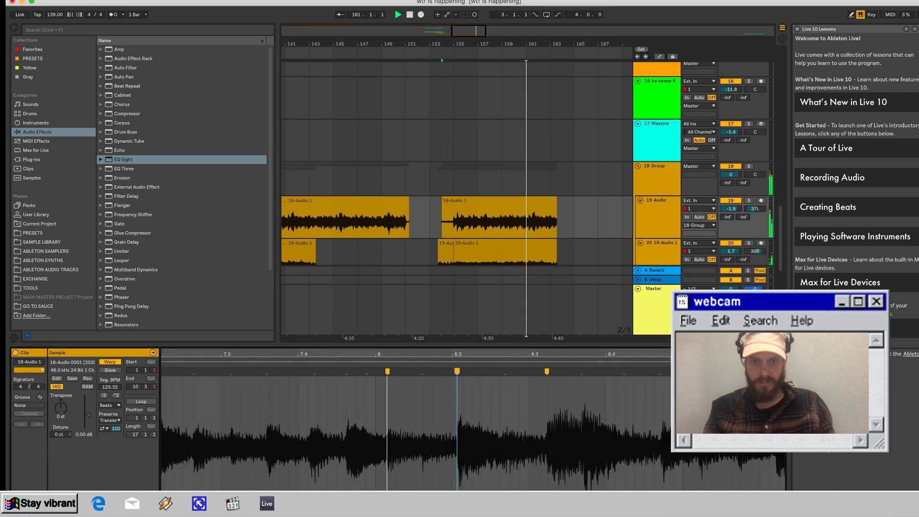
key(space)
drag(457, 371, 454, 371)
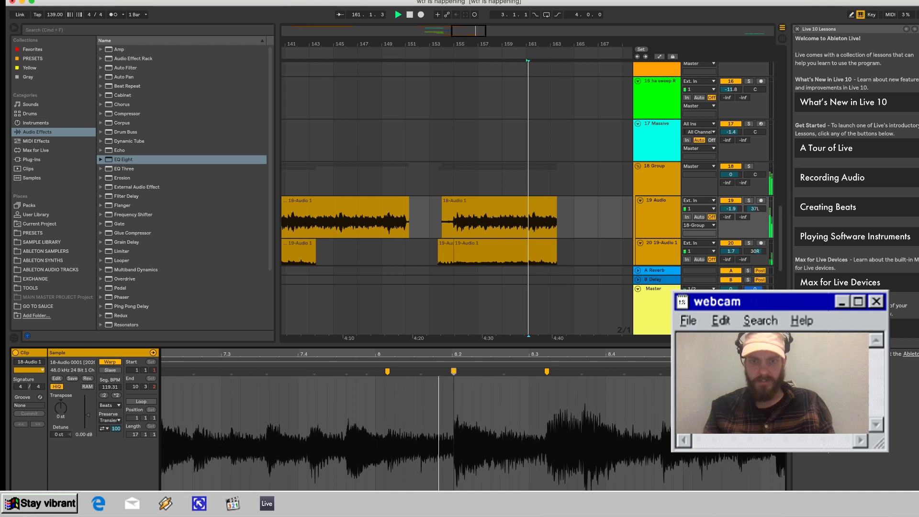
Switch the track 19 clip to Complex warping and fine-tune additional warp markers around 8.3, checking the timing by ear.
key(Left)
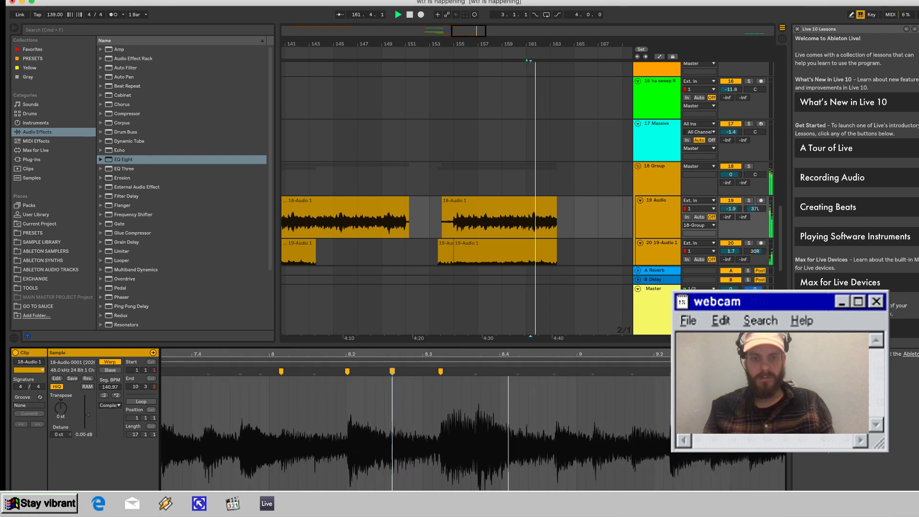
key(Left)
key(Left)
key(Left)
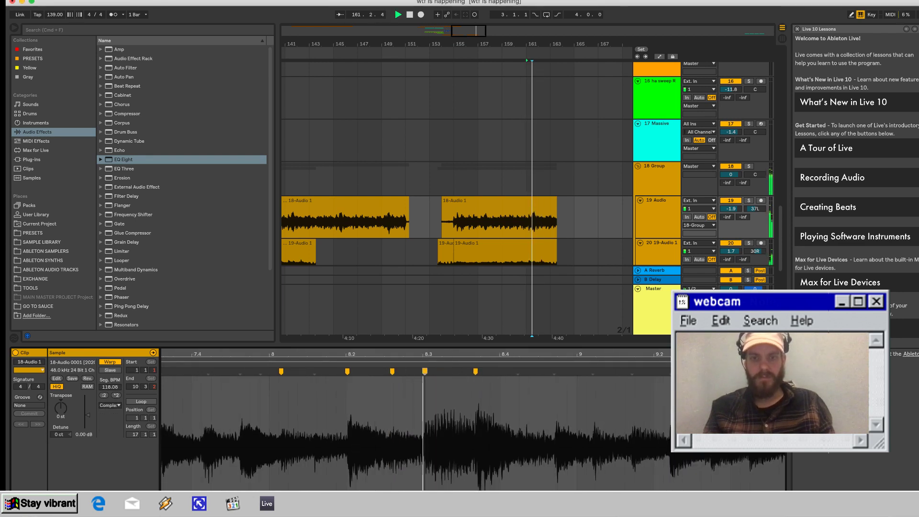
key(Right)
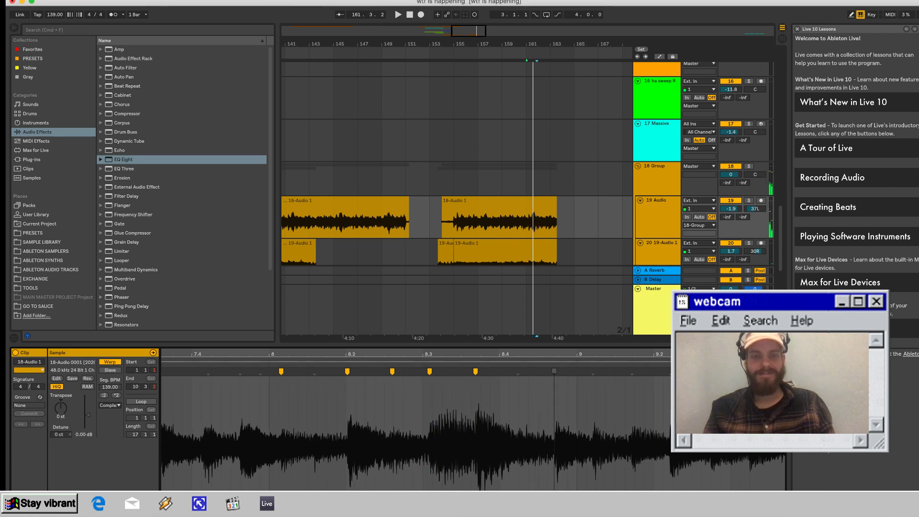
key(Left)
key(space)
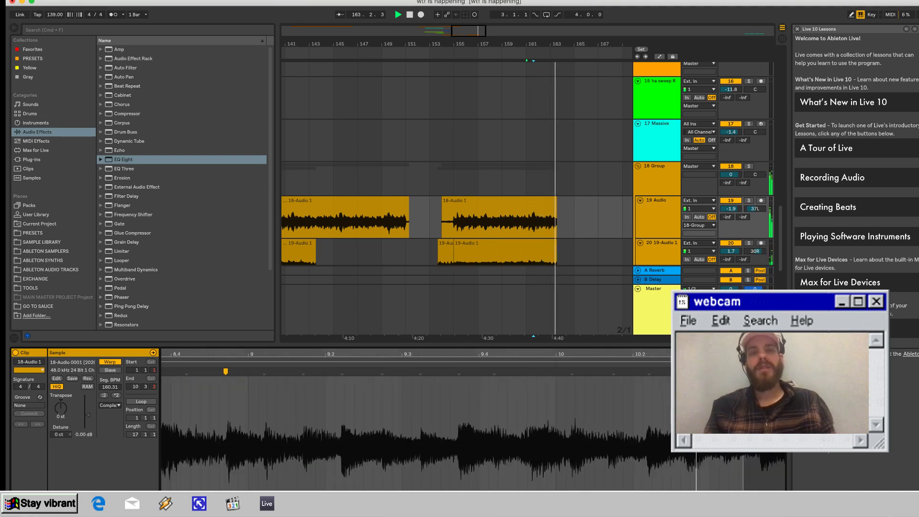
Stop playback and insert a new audio track below track 20 inside the guitar group.
key(space)
key(super+shift+t)
click(441, 173)
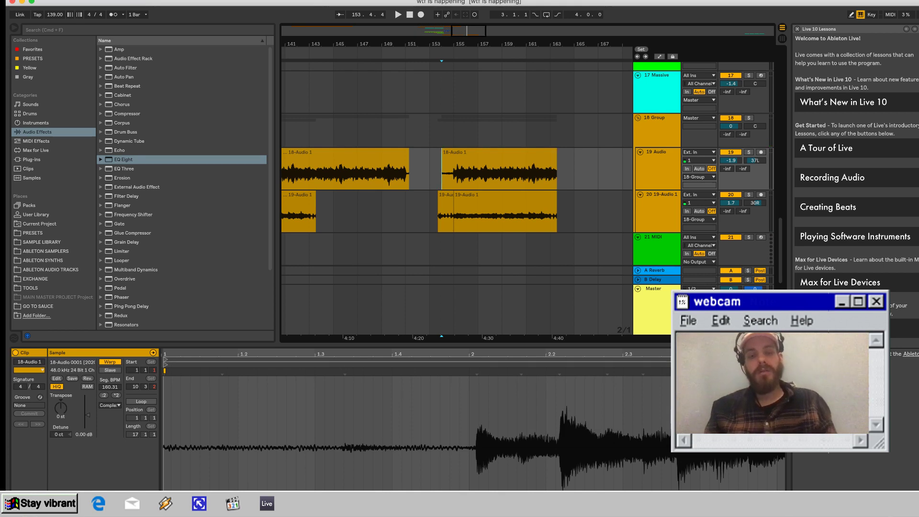
click(661, 200)
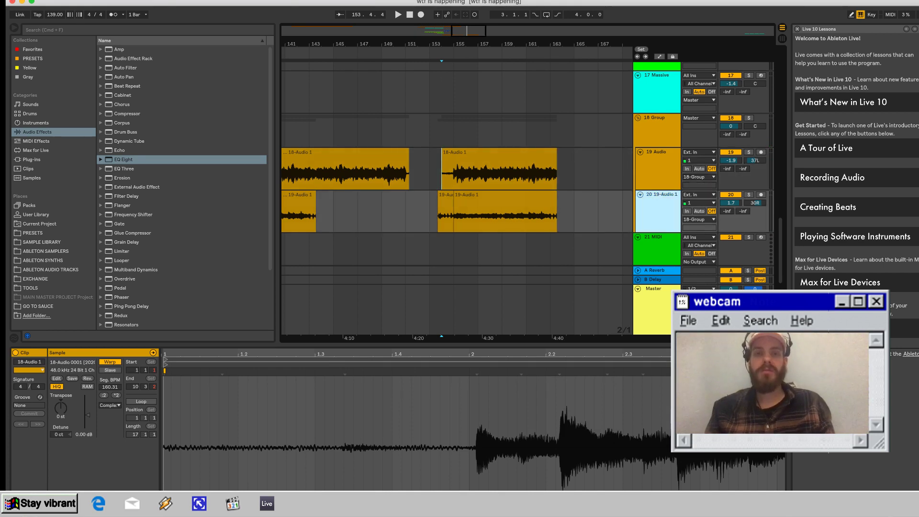
key(super+t)
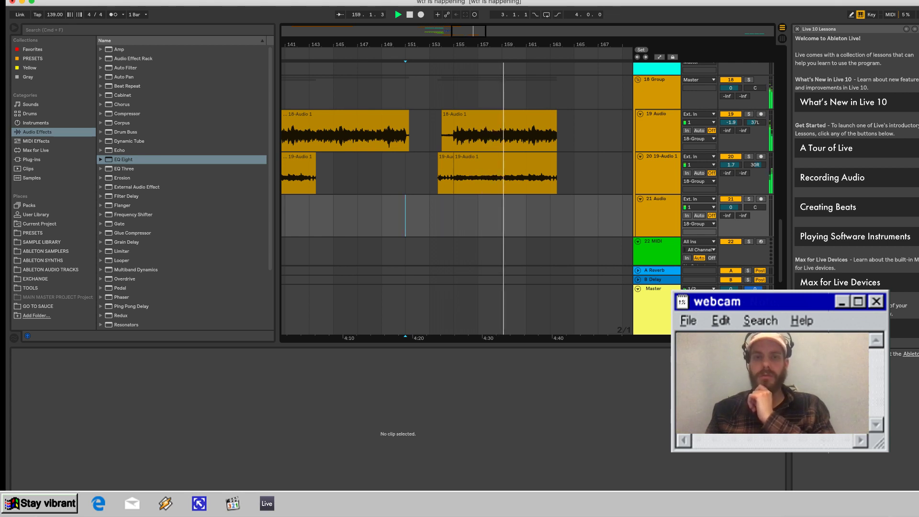
Set the playback start on track 21 to bar 153 and audition the lead-in to the guitar section.
click(454, 215)
scroll(453, 216, left, 1)
click(439, 215)
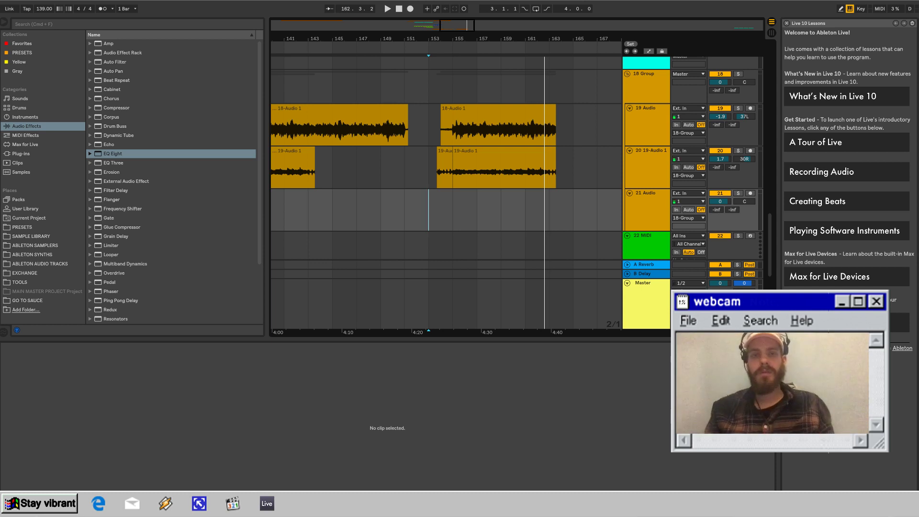
key(space)
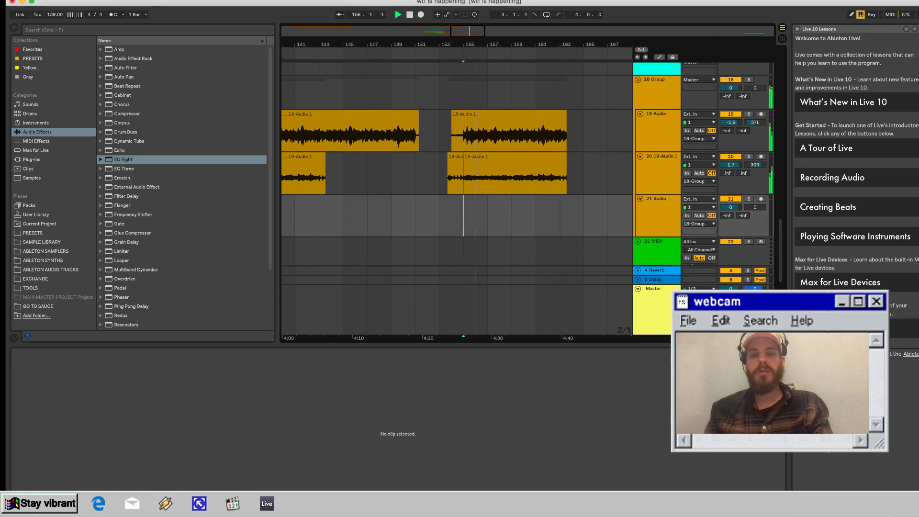
key(Left)
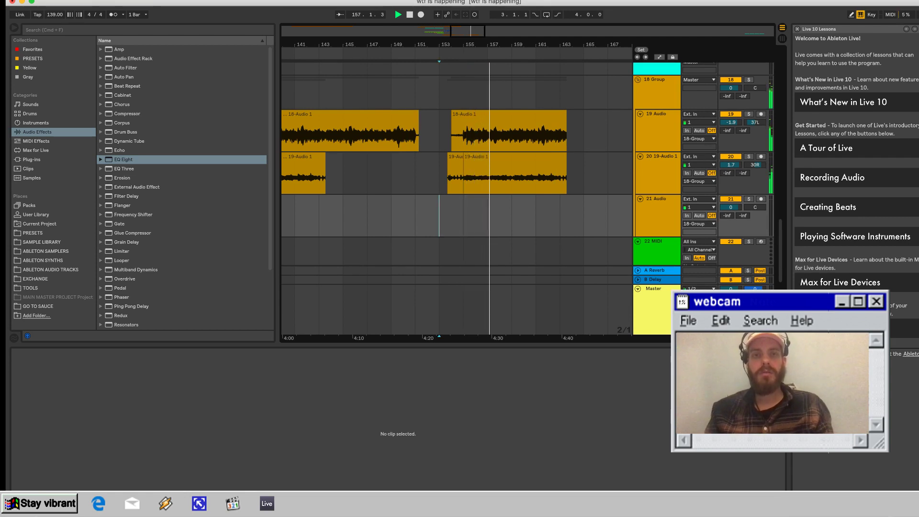
key(space)
key(space)
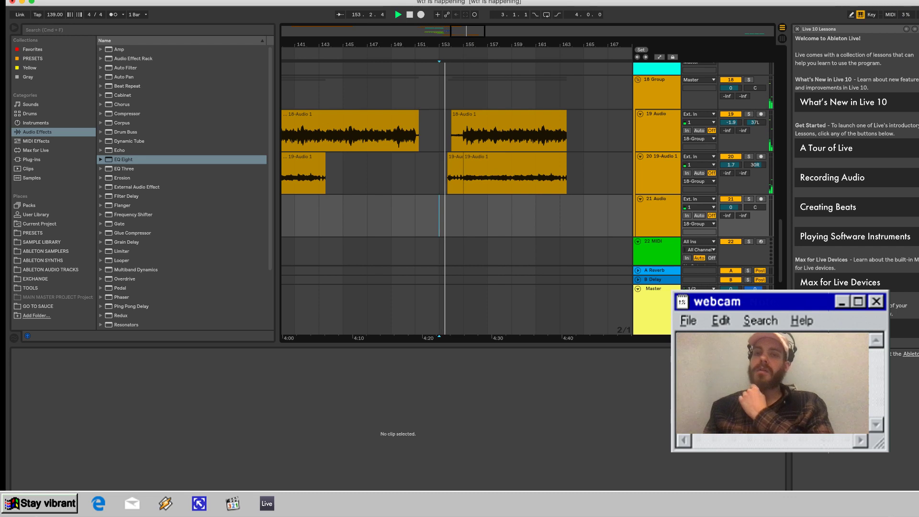
Arm track 21 and record another guitar take alongside the existing takes, stopping in bar 163.
key(F9)
key(space)
key(space)
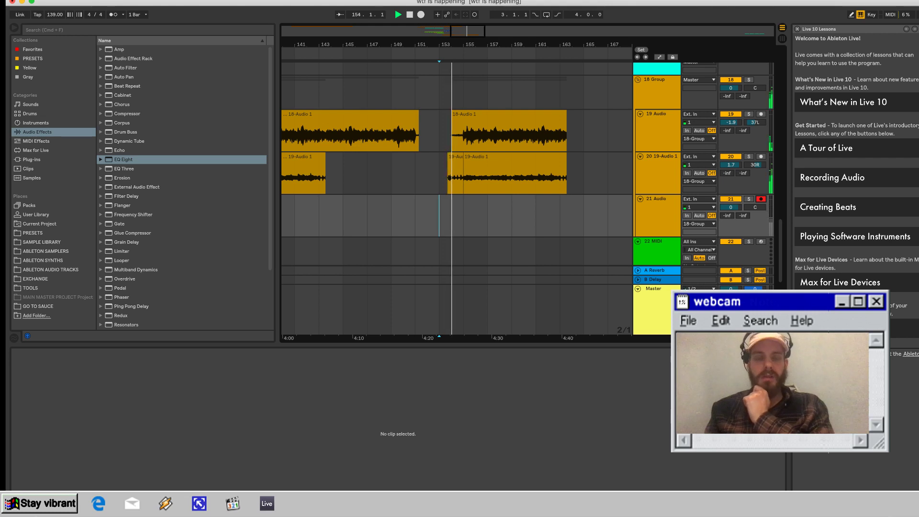
key(F9)
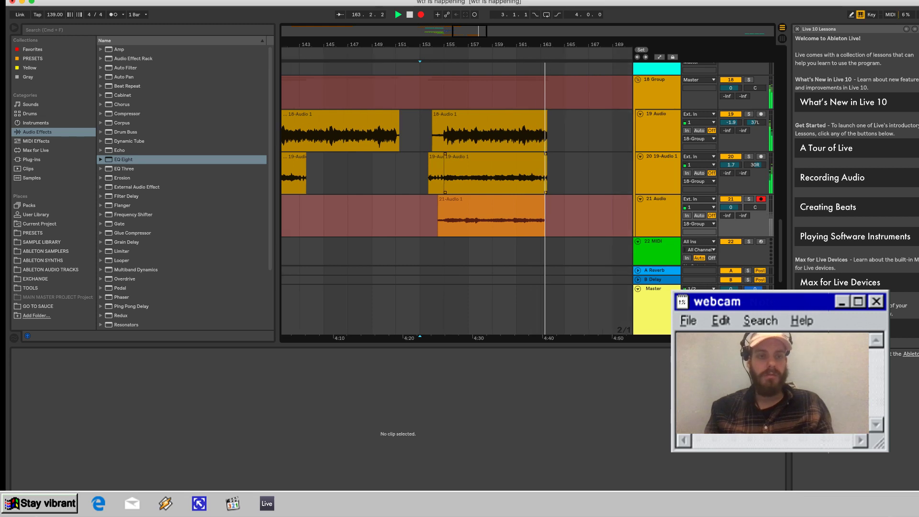
key(space)
Add a Reverb to track 21 and balance the new take with track volume 4.9 and clip gain 6.88 dB.
key(shift+Tab)
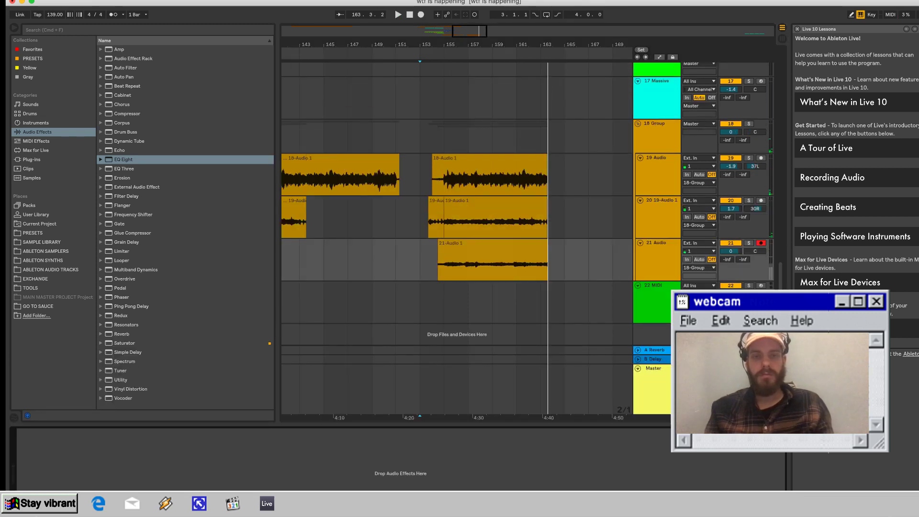
double_click(121, 334)
key(space)
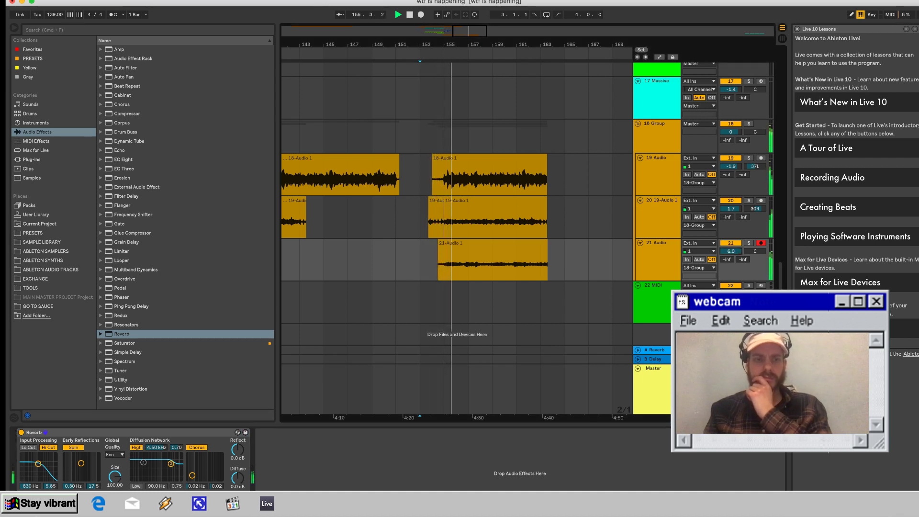
double_click(493, 243)
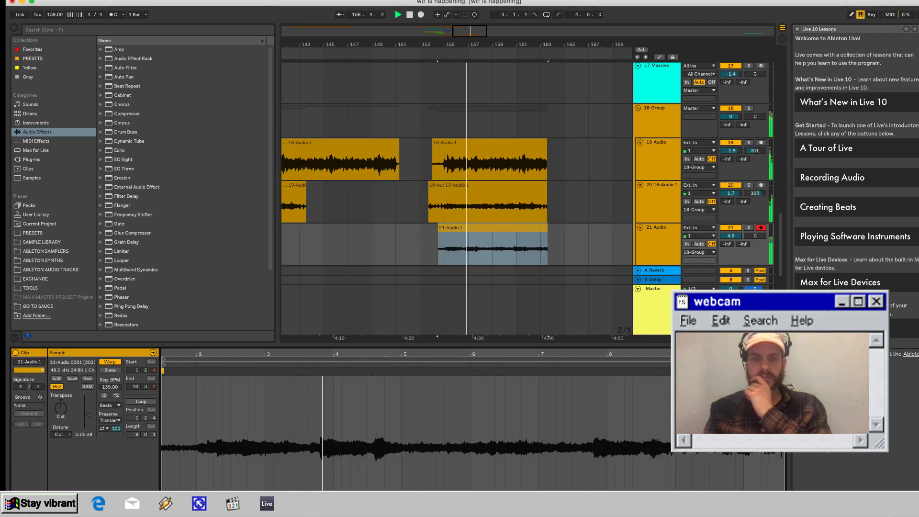
drag(88, 415, 88, 409)
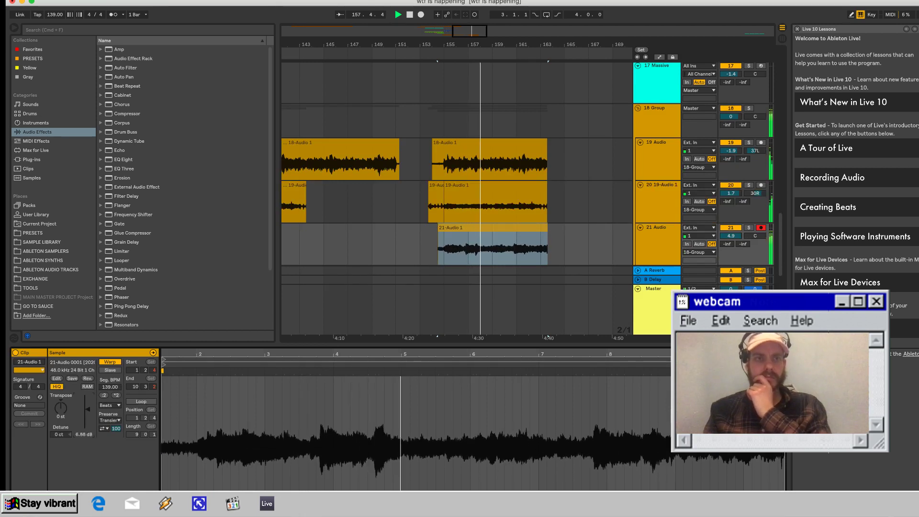
Disarm track 21 and add the Waves Tune Real-Time (s) Audio Unit after its Reverb.
click(31, 159)
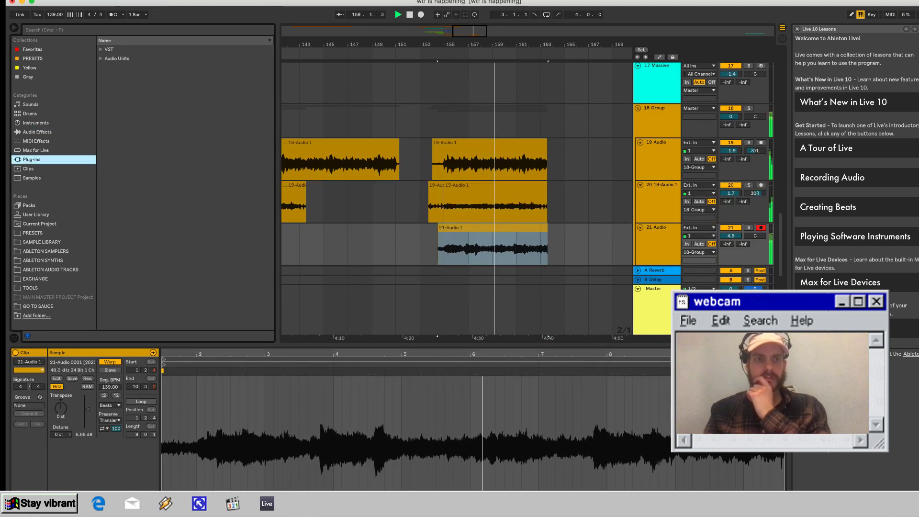
click(101, 50)
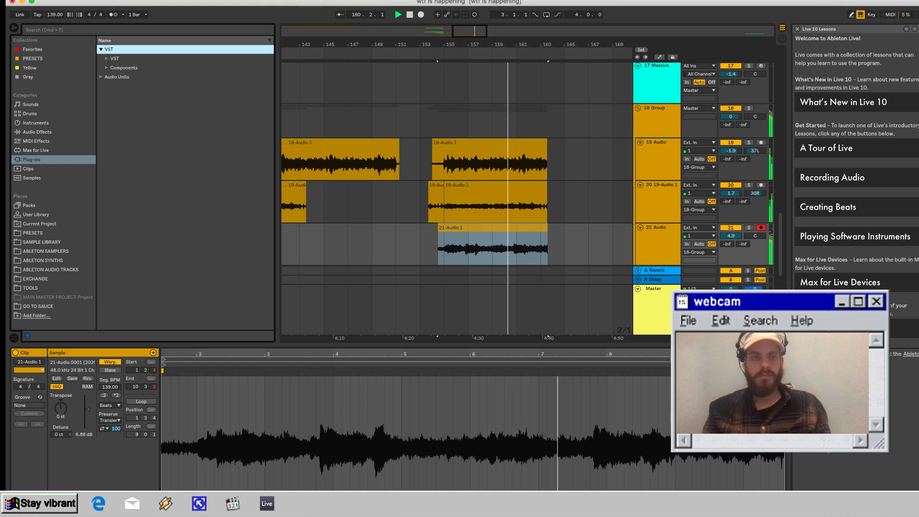
click(101, 76)
click(760, 228)
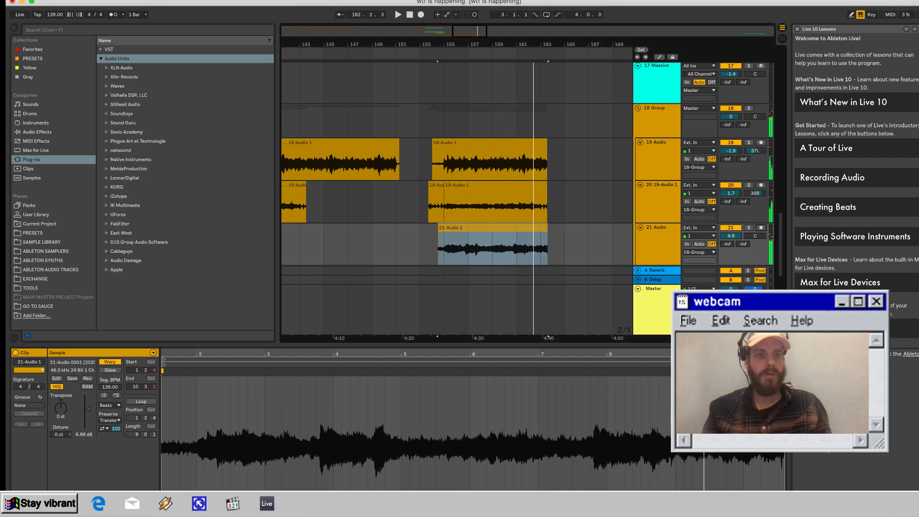
click(106, 86)
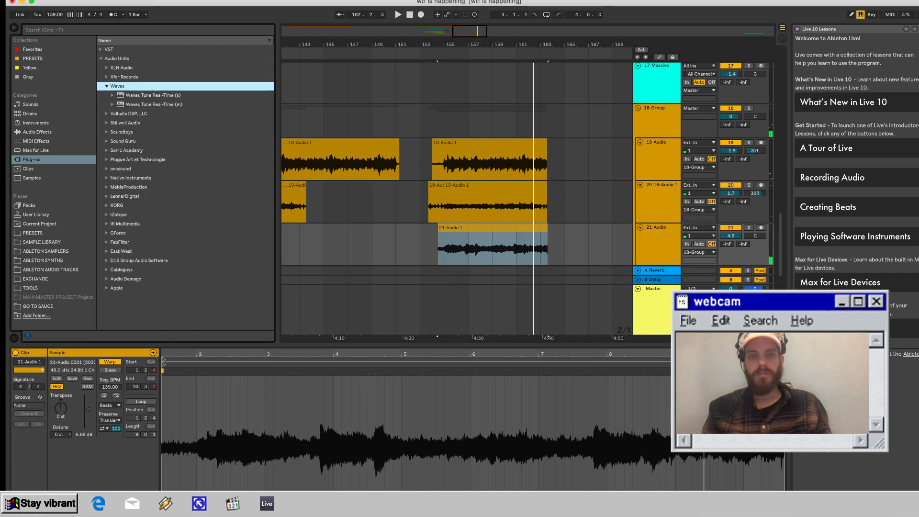
key(Down)
key(Return)
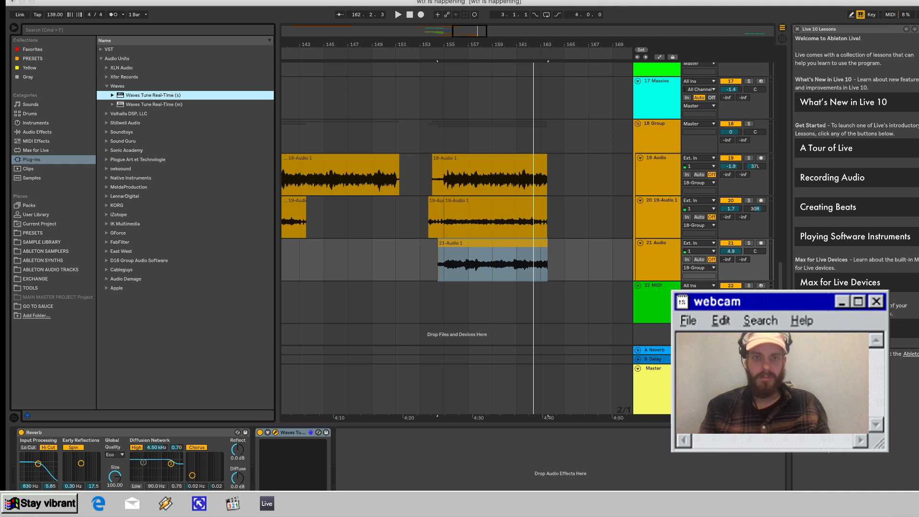
Add an EQ Eight at the end of track 21's chain and switch its first band to a 30 Hz low cut during playback.
key(space)
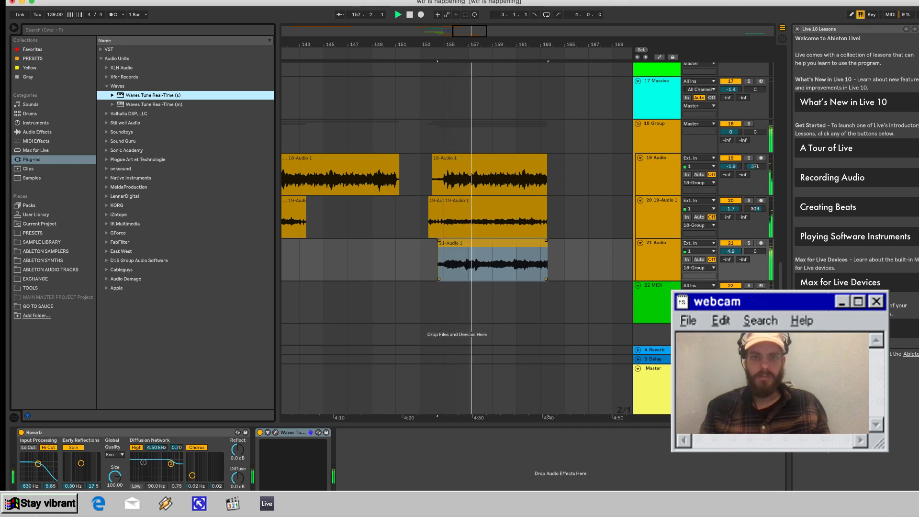
double_click(493, 243)
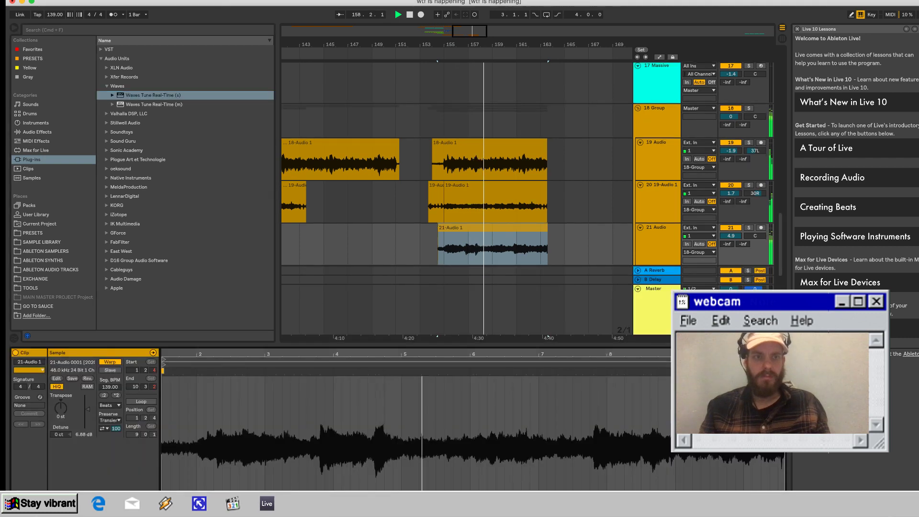
key(shift+Tab)
click(37, 132)
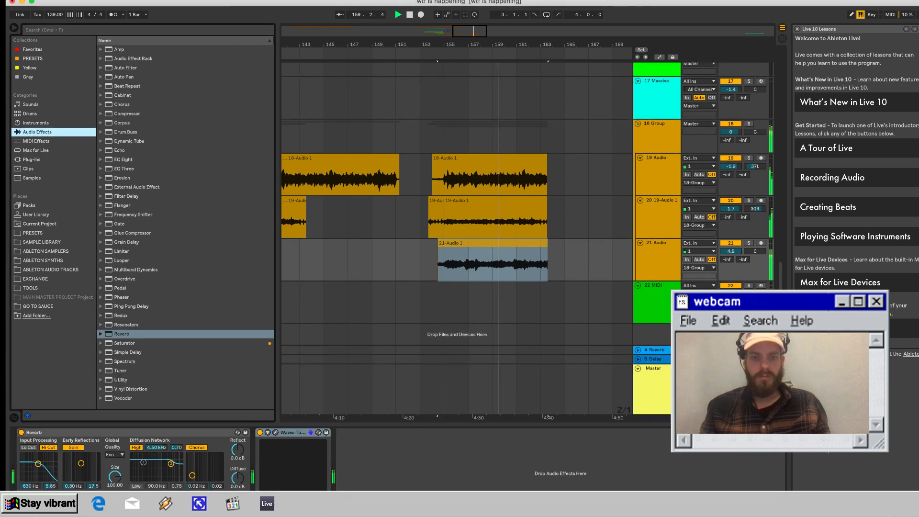
click(124, 159)
key(Return)
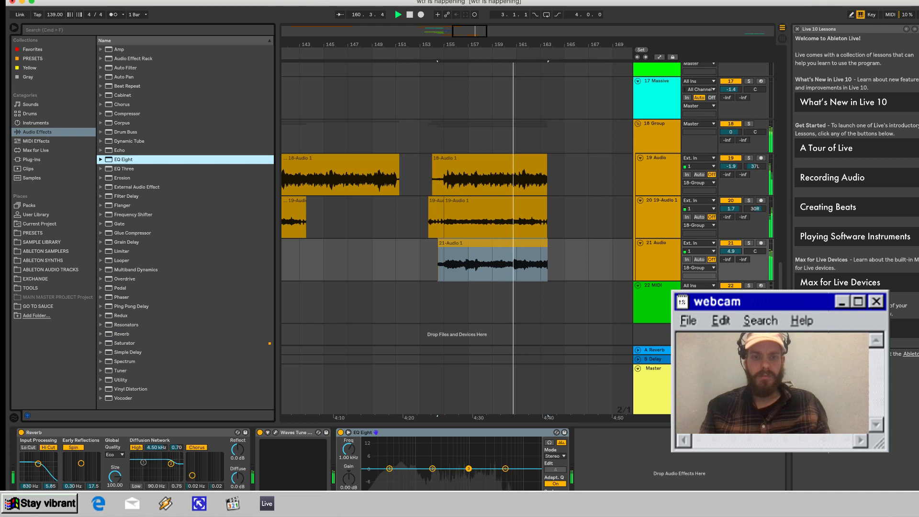
click(373, 499)
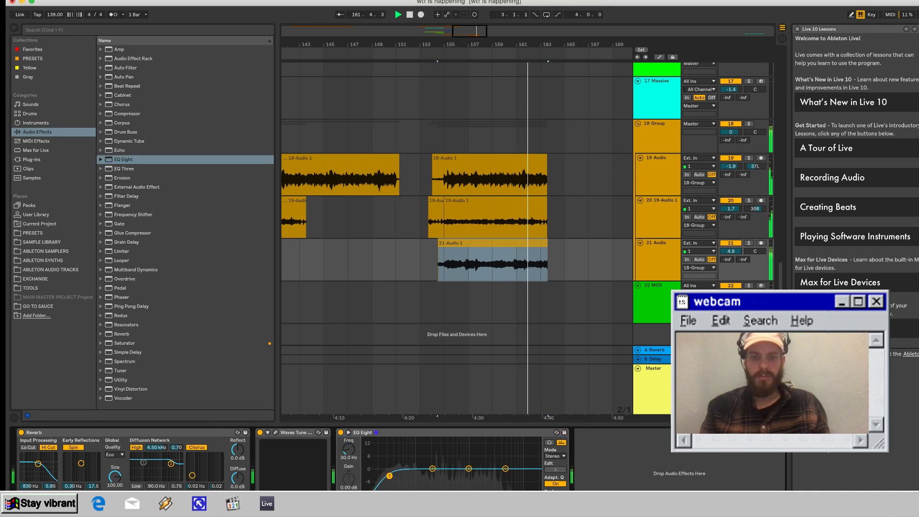
Shape the EQ Eight curve on track 21 into a band-pass with a peak at 1.14 kHz and 4.59 dB gain.
drag(389, 475, 437, 476)
key(space)
key(space)
click(530, 498)
drag(533, 475, 471, 459)
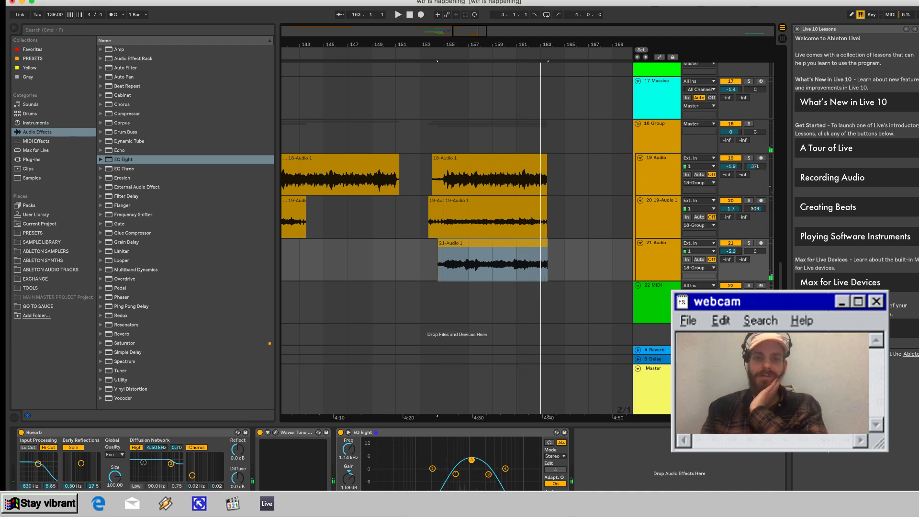
Move the Waves Tune device ahead of track 21's Reverb and set the EQ Eight's high-cut band to 2.40 kHz during playback.
drag(287, 432, 72, 432)
key(space)
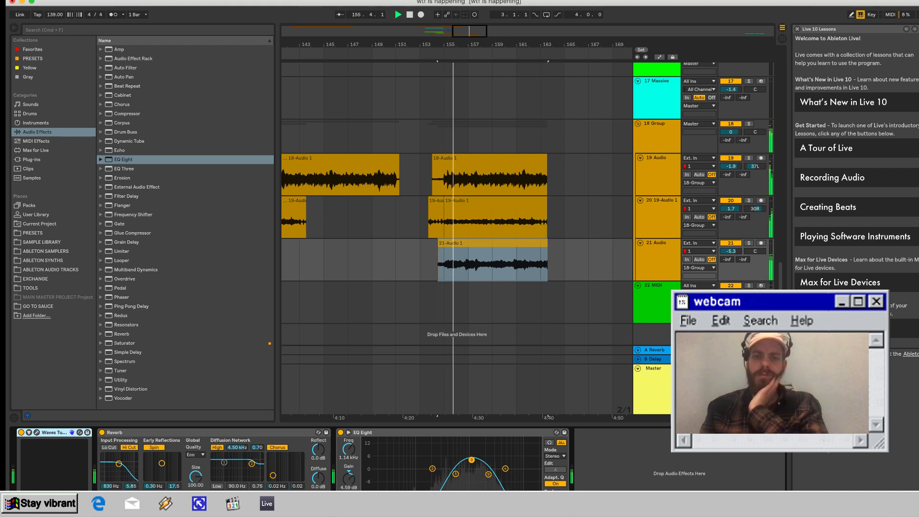
drag(455, 473, 443, 473)
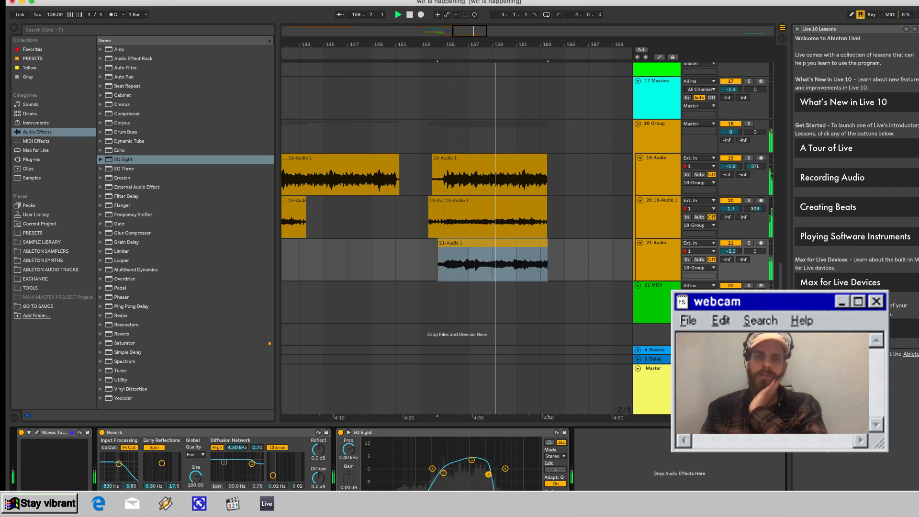
Play the build-up into the drop from bar 123 and again from bar 133.
scroll(502, 218, left, 1)
scroll(456, 230, left, 10)
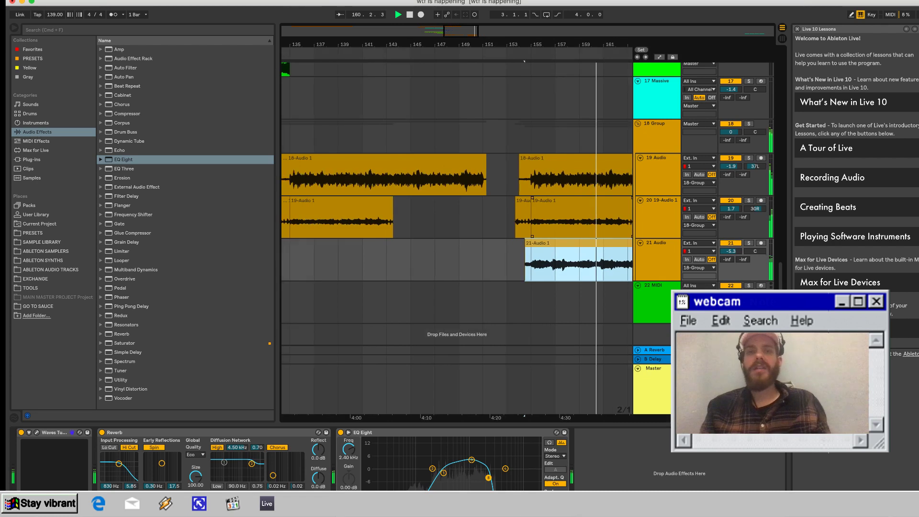
scroll(457, 230, up, 1)
key(space)
scroll(457, 230, up, 1)
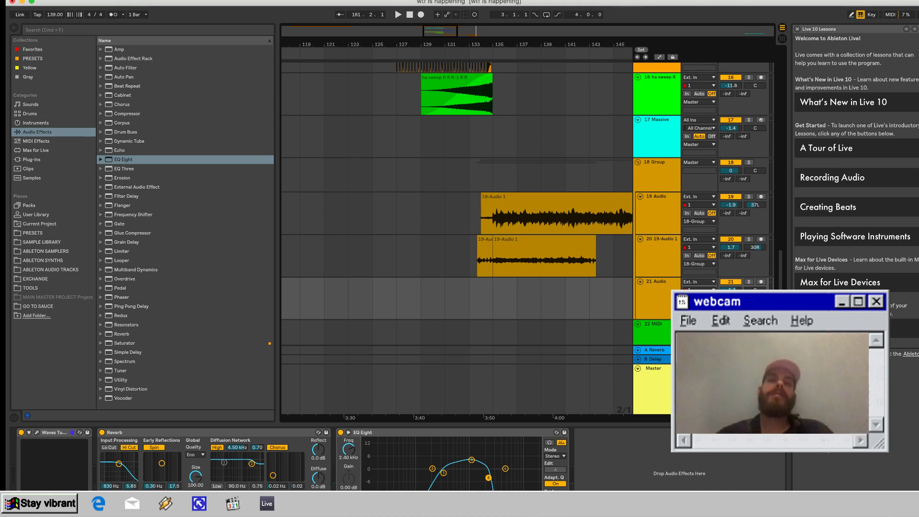
click(348, 136)
key(space)
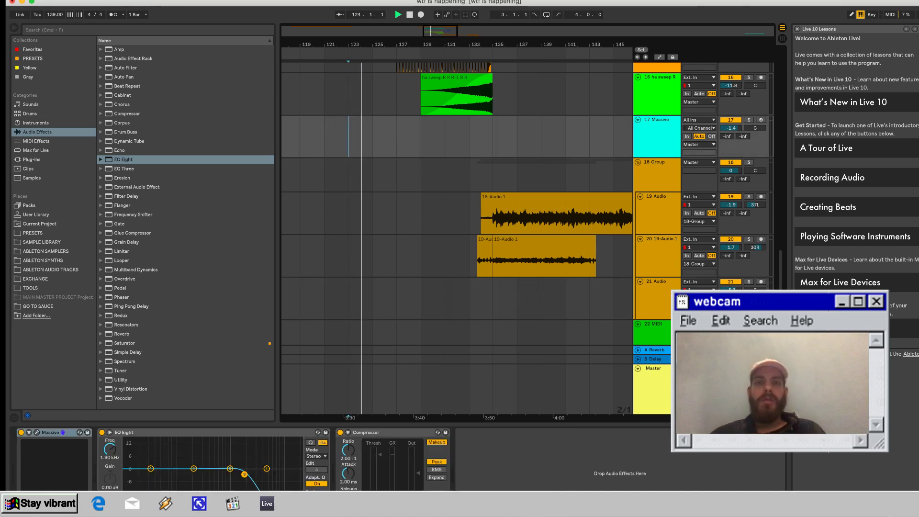
click(469, 137)
key(space)
key(space)
Deactivate the guitar clips on tracks 19 and 20 around the start of the drop.
scroll(469, 136, right, 3)
scroll(469, 137, up, 1)
scroll(383, 211, down, 2)
scroll(383, 211, right, 1)
drag(367, 209, 630, 249)
key(0)
Review the drum and 808 clips from bar 135 while the drop plays without guitars.
scroll(457, 239, up, 10)
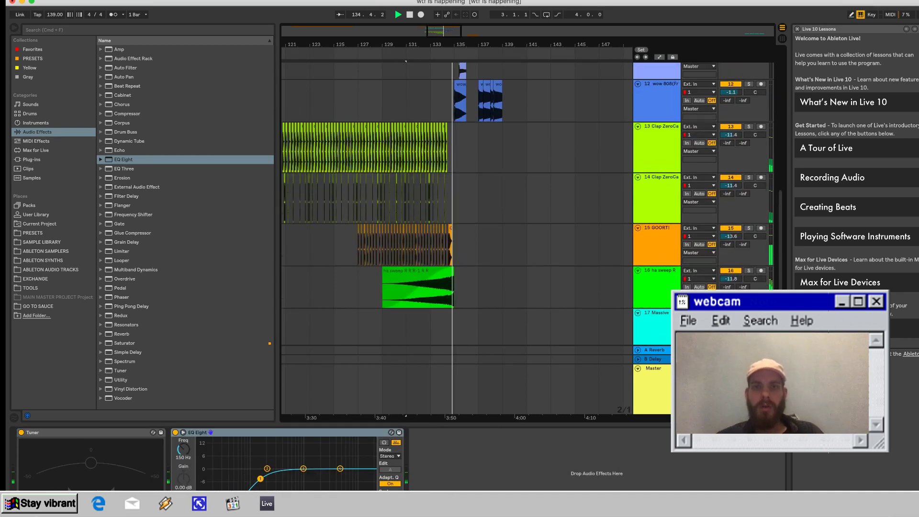
scroll(464, 239, up, 2)
scroll(463, 240, left, 1)
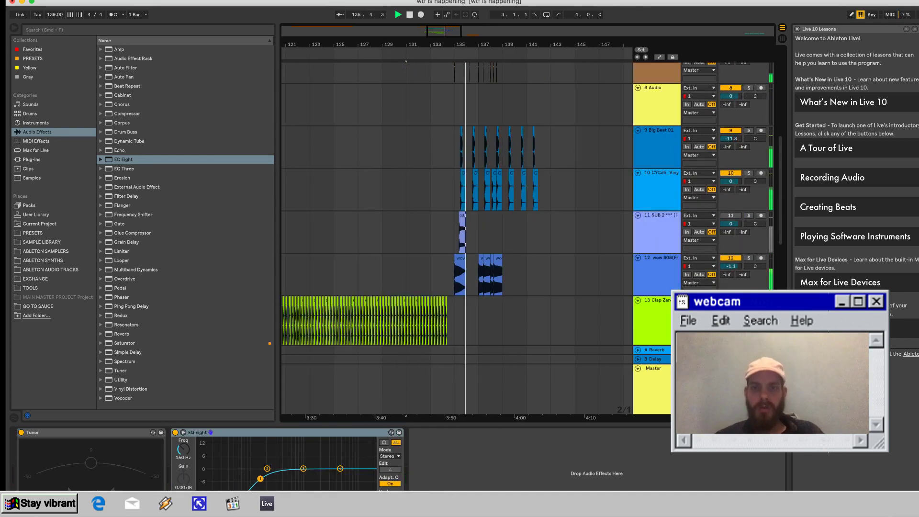
scroll(463, 239, up, 4)
scroll(463, 239, up, 4)
scroll(367, 227, down, 2)
scroll(367, 226, up, 3)
scroll(367, 227, down, 5)
scroll(367, 227, up, 2)
scroll(366, 226, down, 3)
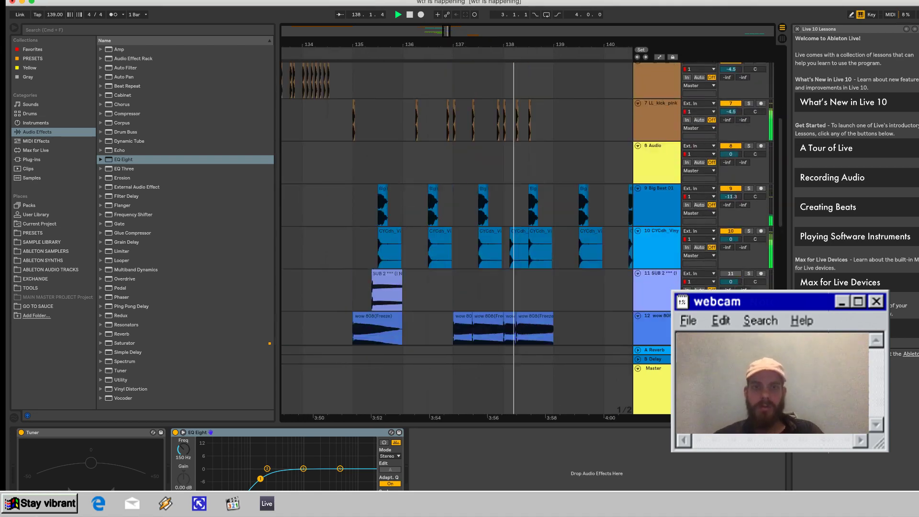
scroll(538, 168, left, 3)
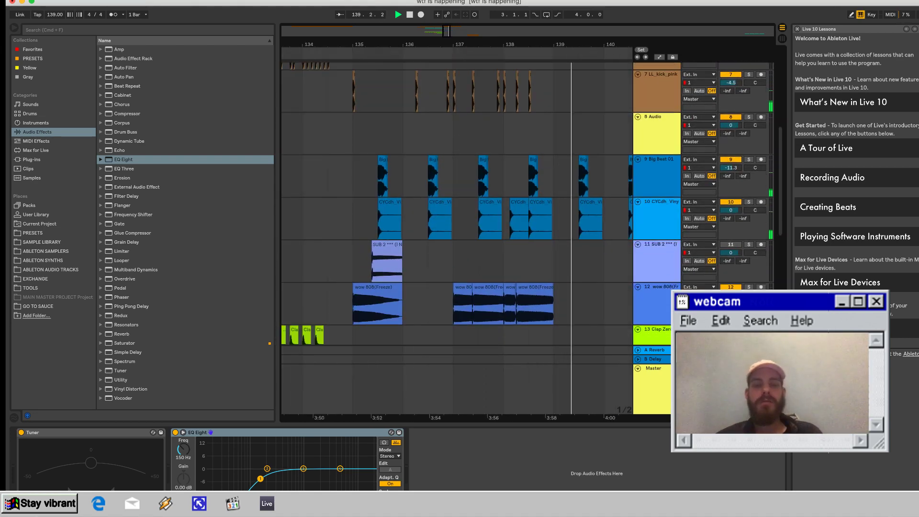
Insert an audio track below track 10, copy the first CYCdh Vinyl snare clip onto it and open the copy's clip settings.
click(302, 218)
click(656, 216)
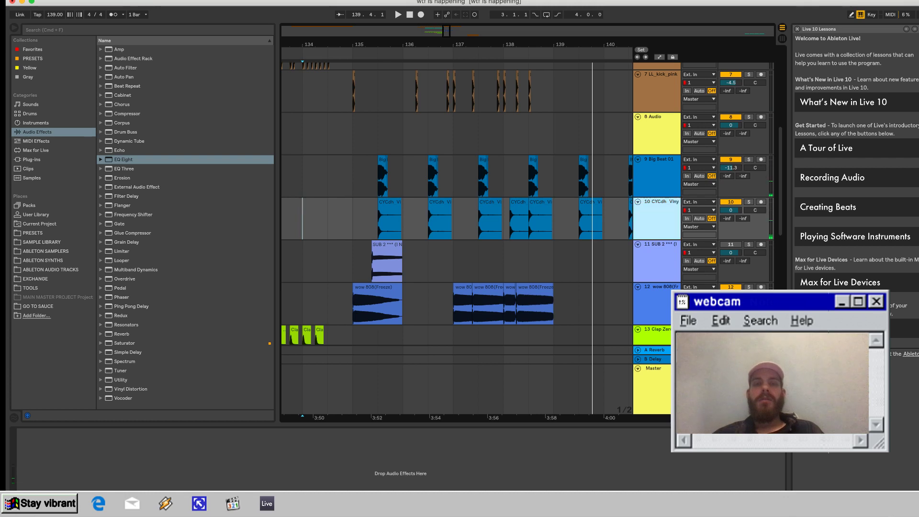
key(super+t)
click(389, 202)
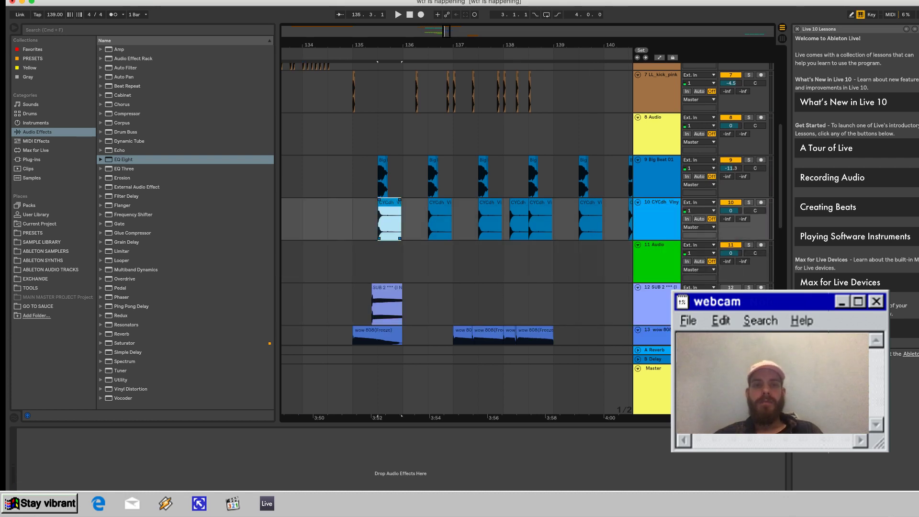
key(space)
key(space)
drag(390, 203, 389, 245)
double_click(390, 245)
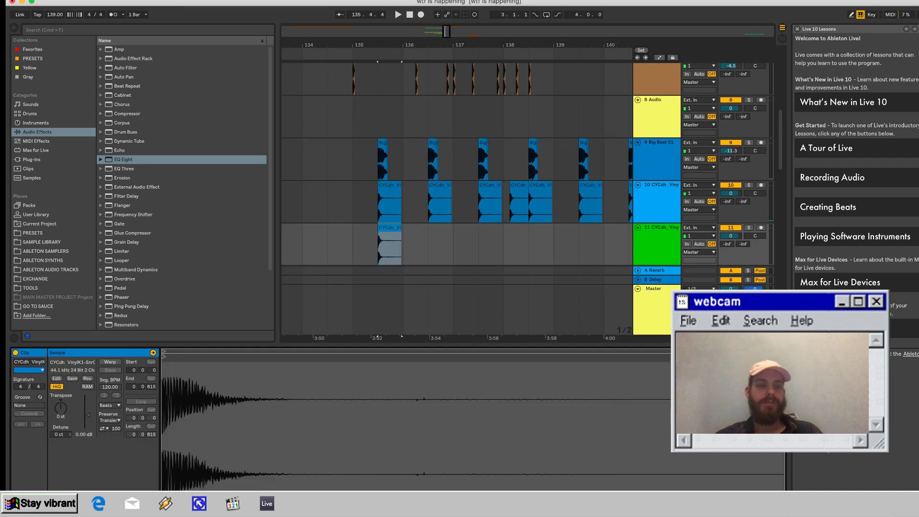
Warp the copied snare clip in Complex mode and double its segment tempo twice to 556 BPM.
click(110, 362)
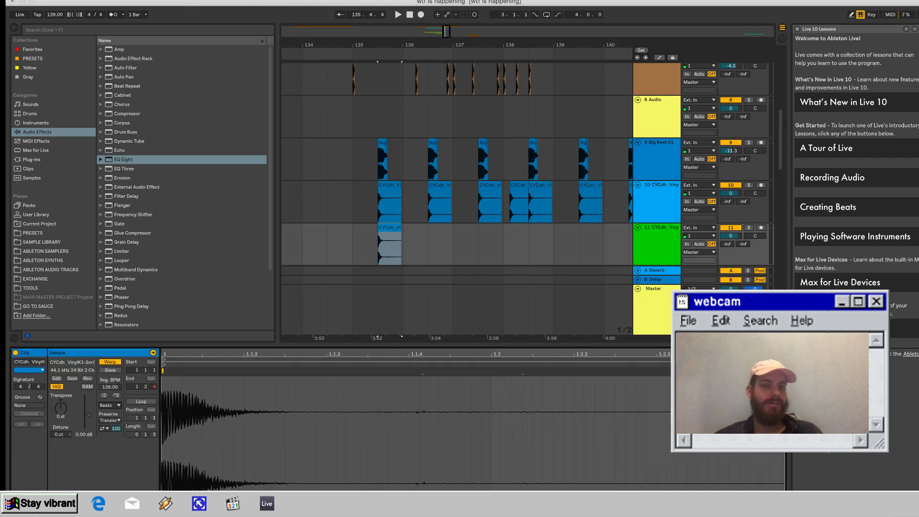
click(116, 394)
click(116, 395)
key(space)
key(space)
key(space)
Audition the snare copy in solo, set track 11's volume to -4.6 and trim the clip to end at bar 136.
click(748, 228)
key(space)
key(space)
click(748, 227)
key(space)
scroll(431, 244, down, 1)
drag(472, 218, 403, 218)
key(space)
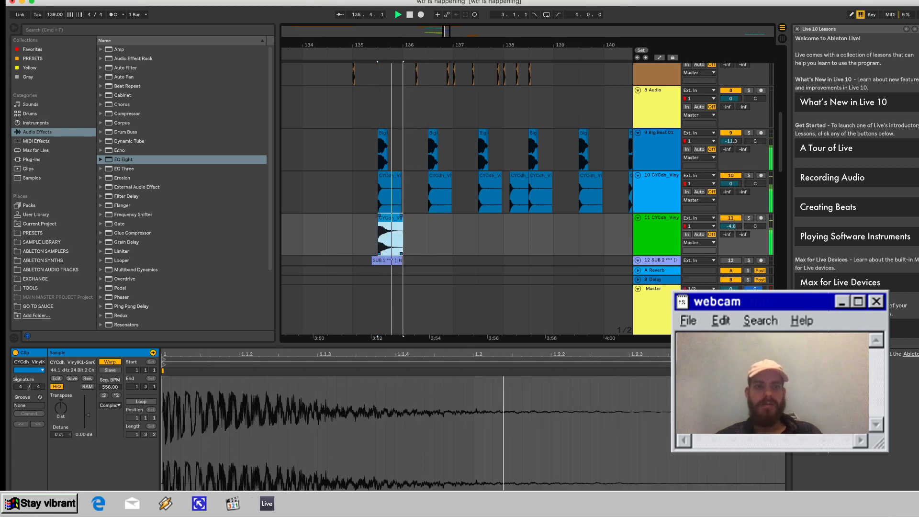
key(space)
Add a Reverb to track 11 with its input low cut and high cut on, centred at 1.77 kHz.
scroll(182, 187, down, 5)
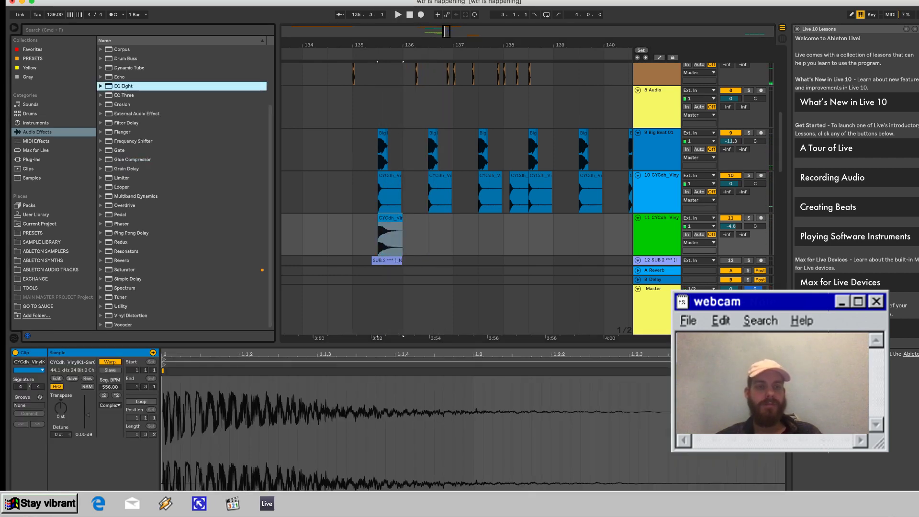
click(122, 260)
double_click(123, 261)
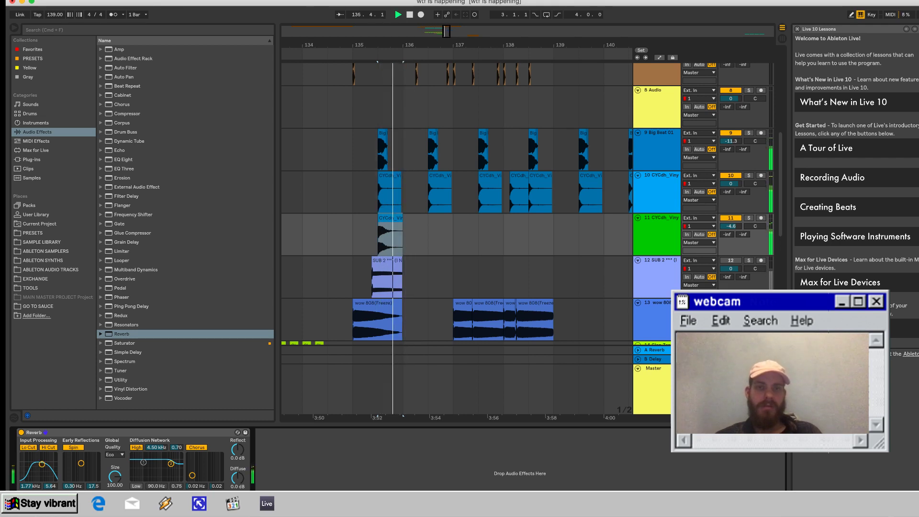
Duplicate track 11's snare clip once per bar through bar 142 and set the track volume to -7.0.
drag(428, 238, 379, 238)
key(ctrl+d)
key(ctrl+d)
key(ctrl+d)
key(ctrl+d)
key(ctrl+d)
key(ctrl+d)
key(ctrl+d)
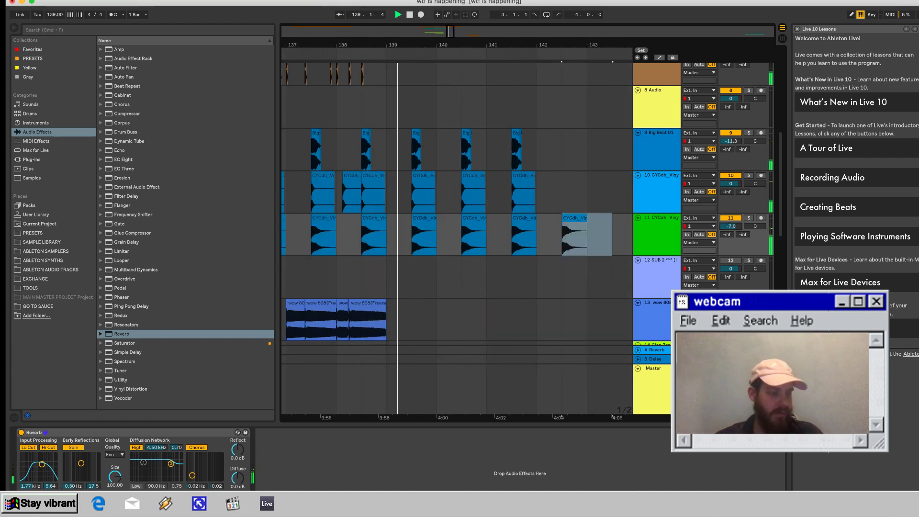
Replay the drop from bar 134 and lower the ha sweep track's volume to -15.8.
scroll(457, 235, left, 3)
scroll(457, 234, left, 4)
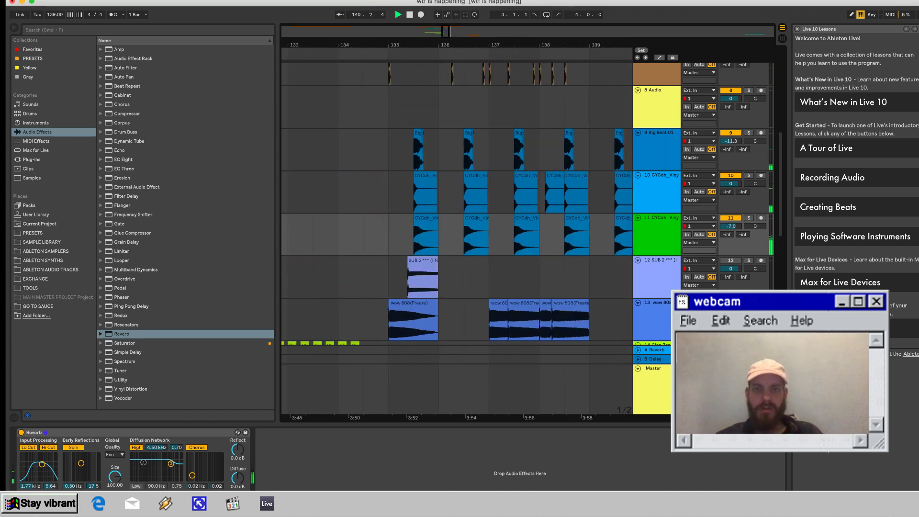
scroll(457, 235, left, 3)
scroll(457, 234, right, 7)
scroll(457, 234, left, 4)
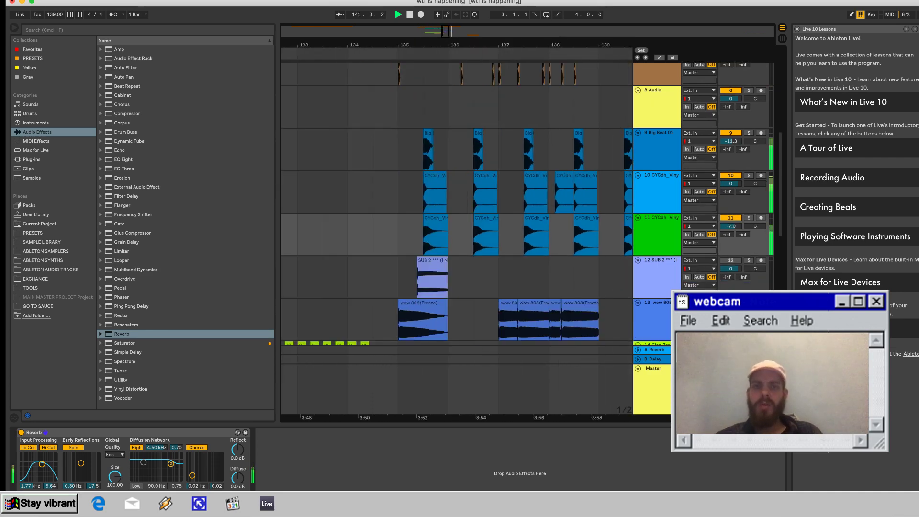
key(space)
scroll(491, 133, down, 5)
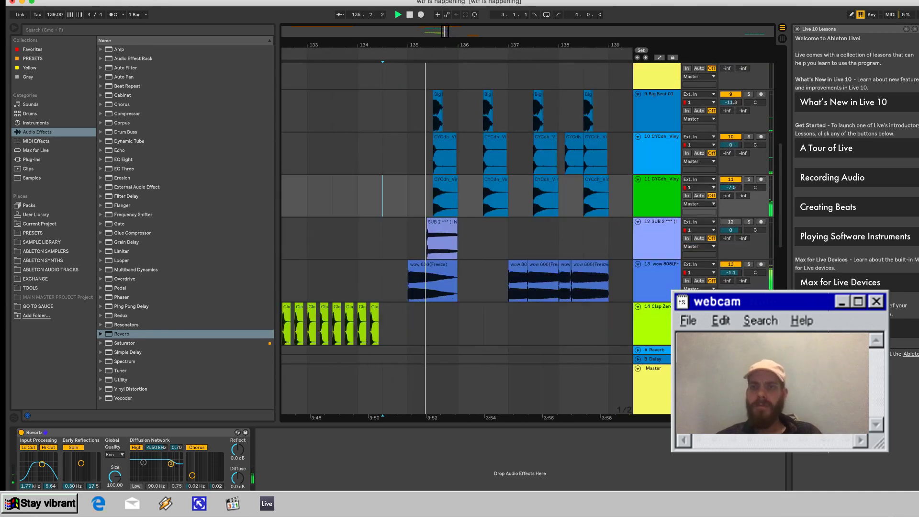
scroll(457, 239, left, 2)
scroll(456, 239, down, 5)
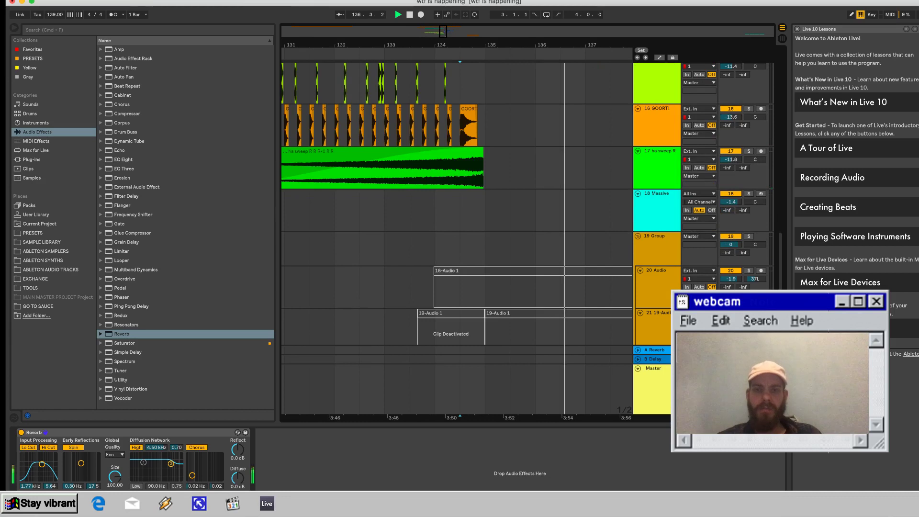
scroll(457, 239, left, 1)
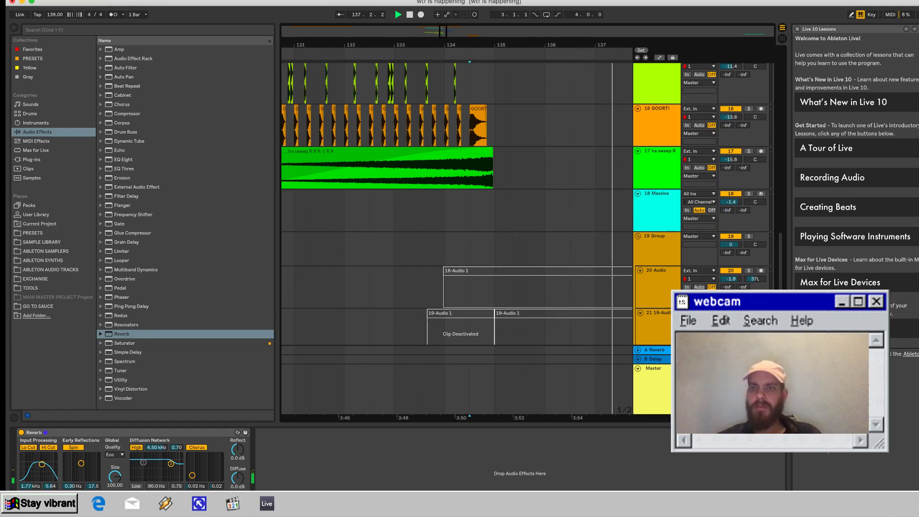
Place the KRNE Chariots Orchestral Crash 2 sample at bar 135 on a new audio track below the sweep, at volume -2.9.
key(super+t)
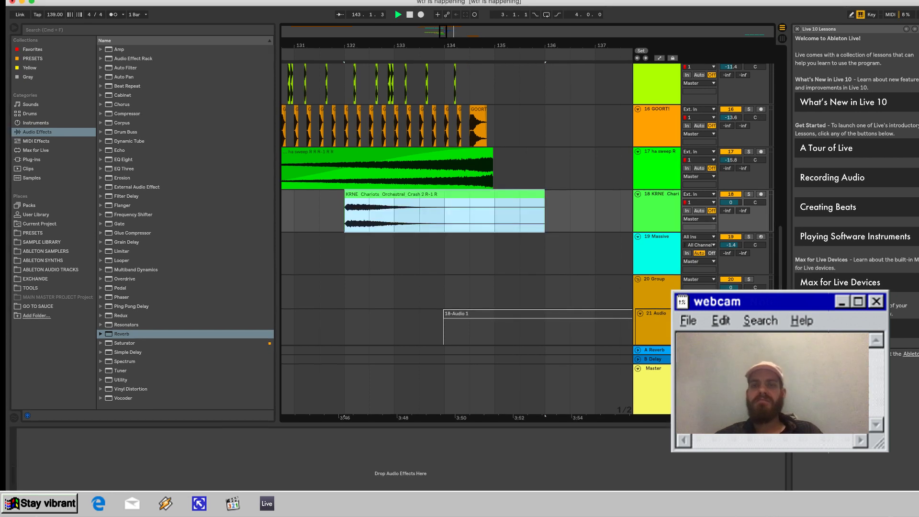
key(space)
drag(378, 193, 528, 193)
key(space)
key(space)
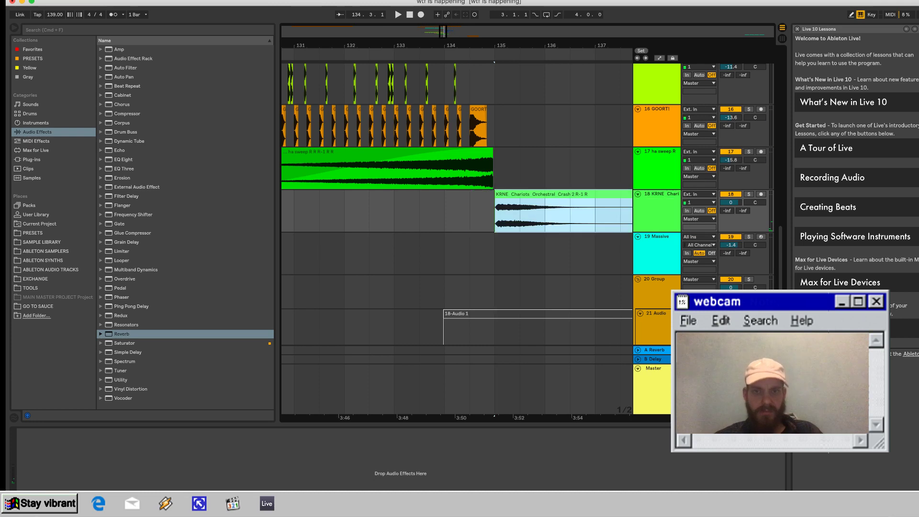
click(469, 210)
key(space)
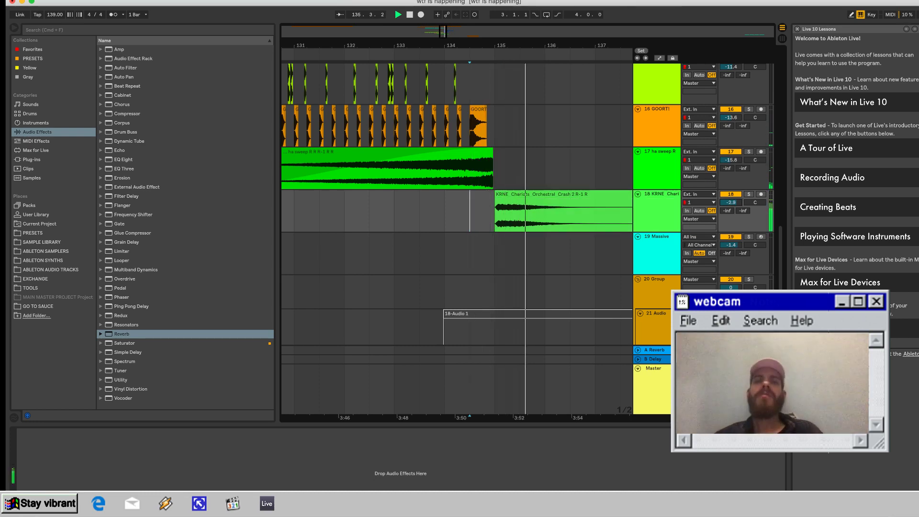
Duplicate the wow 808 clips of bars 135 to 138 so the pattern repeats from bar 139.
scroll(470, 104, up, 10)
scroll(469, 113, down, 2)
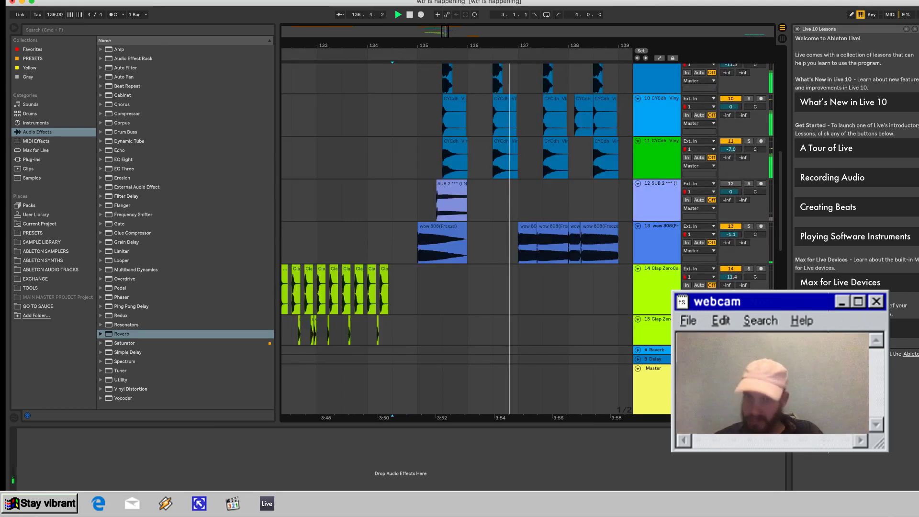
scroll(457, 204, down, 4)
scroll(457, 204, up, 5)
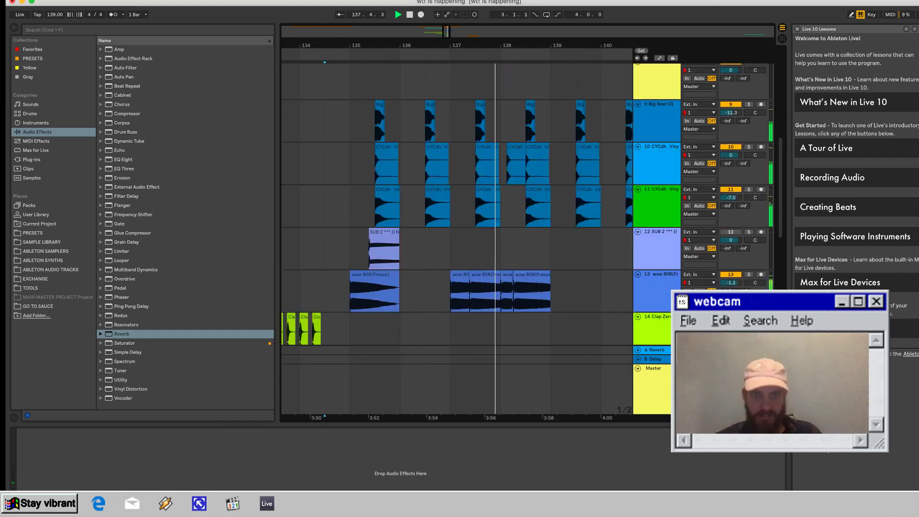
scroll(457, 204, down, 2)
click(521, 226)
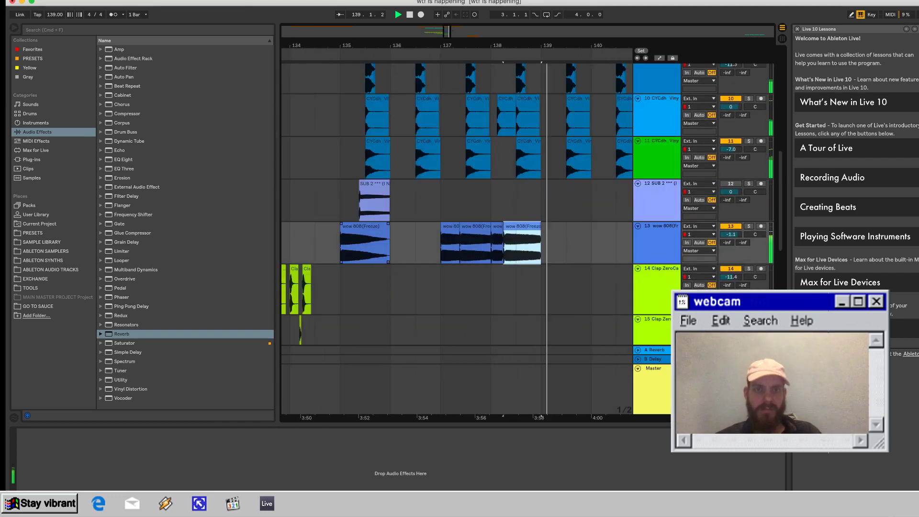
shift+click(364, 226)
key(super+d)
key(space)
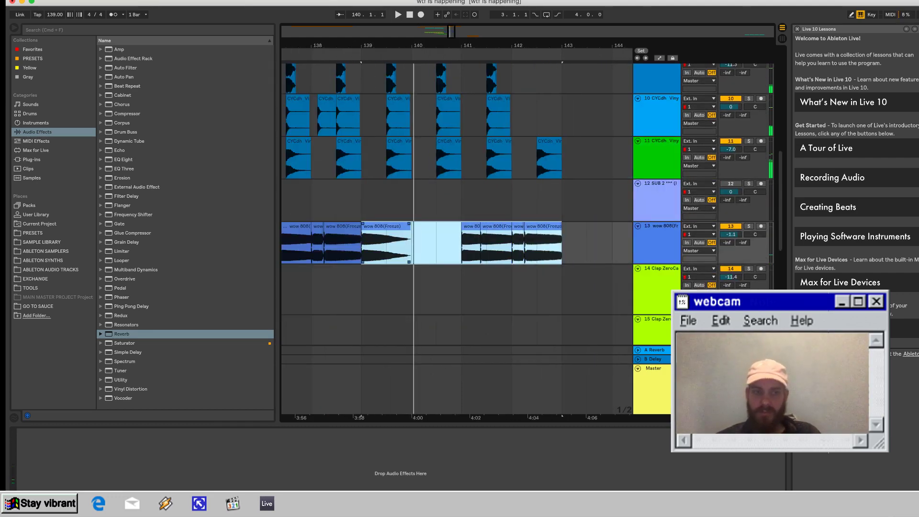
Transpose the copied 808 clip at bar 139 to 3 st and select the first short 808 copy in bar 141.
click(376, 226)
key(space)
key(space)
double_click(383, 226)
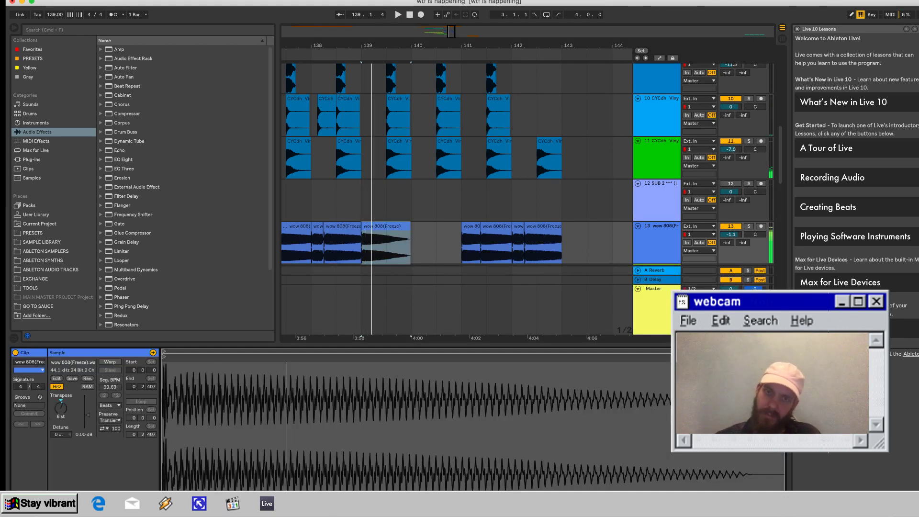
key(Down)
key(Down)
key(space)
key(space)
key(Down)
key(space)
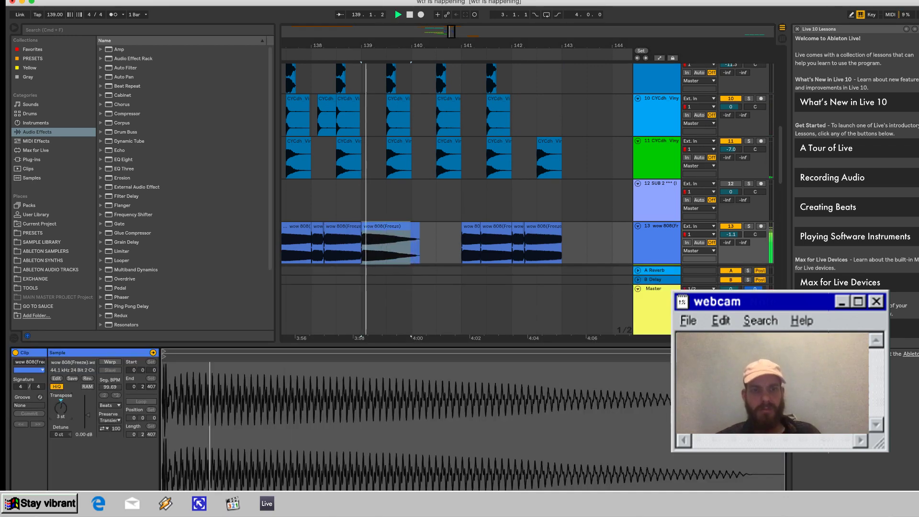
click(390, 226)
scroll(390, 227, left, 1)
click(490, 226)
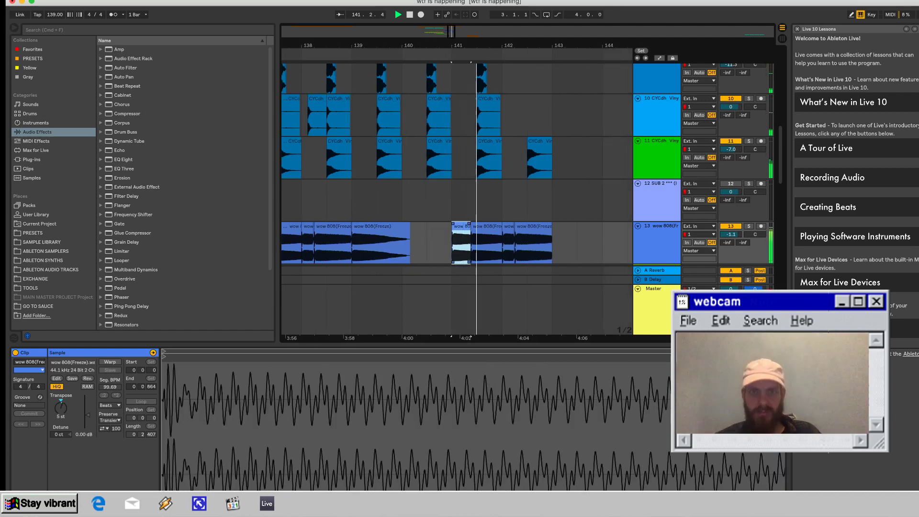
Copy the bar 141 snare clips on the CYCdh Vinyl track 10 and Big Beat 01 track to the same spot in bar 142.
scroll(336, 65, up, 3)
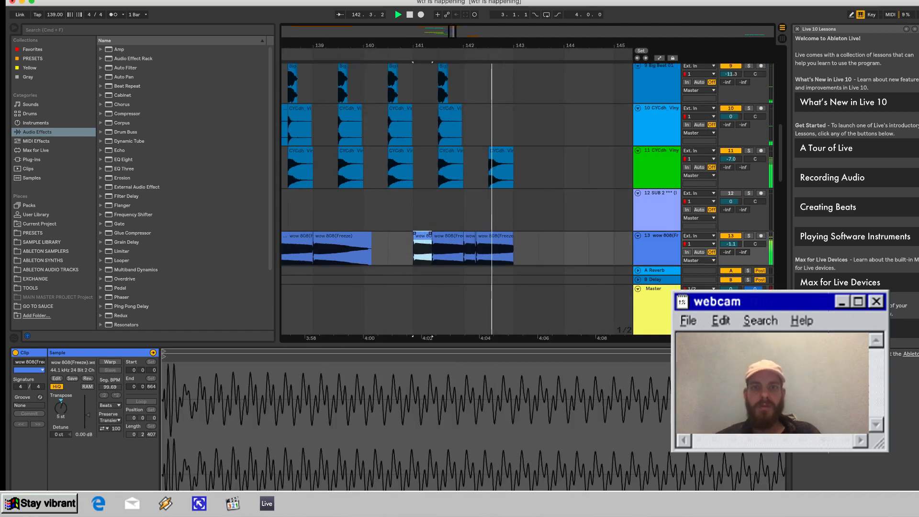
click(433, 143)
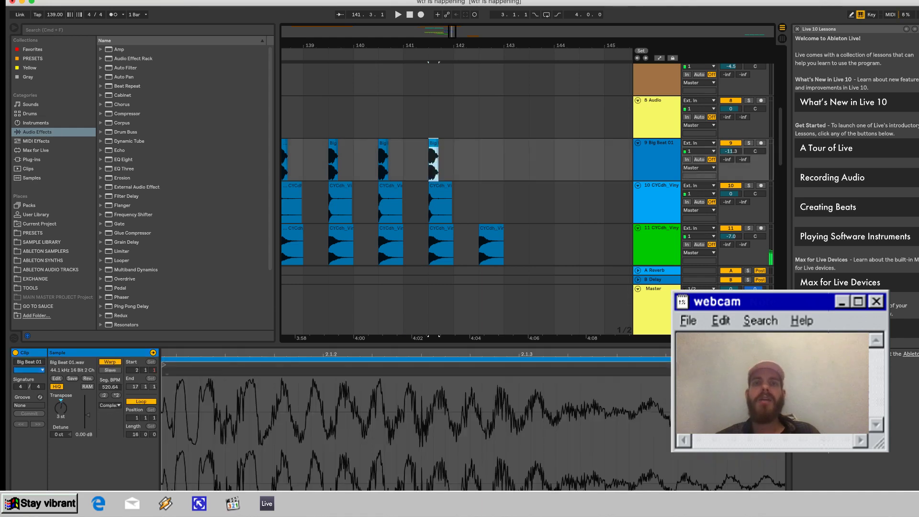
click(433, 203)
drag(439, 185, 490, 186)
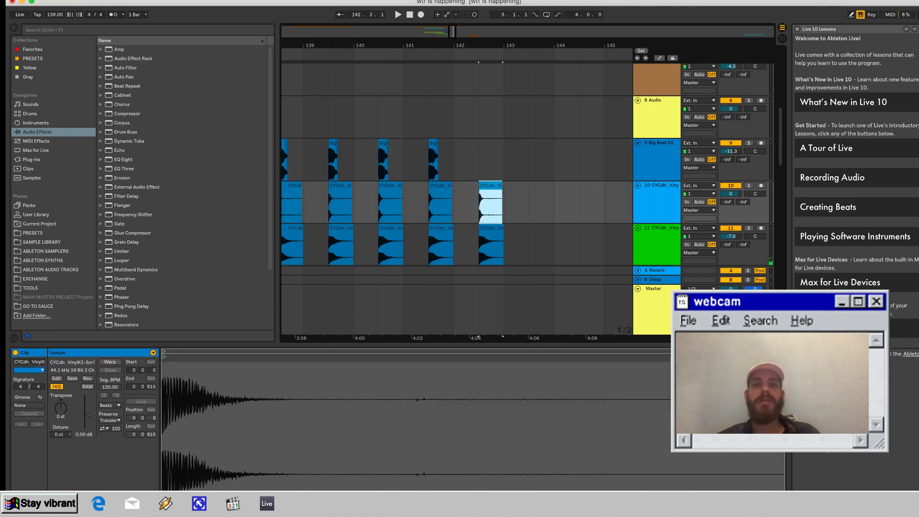
drag(433, 143, 483, 143)
Play the drop from bar 135 and duplicate the LL_kick_pink pattern of bars 135 to 138 so it repeats from bar 139.
scroll(483, 143, up, 7)
scroll(483, 143, down, 6)
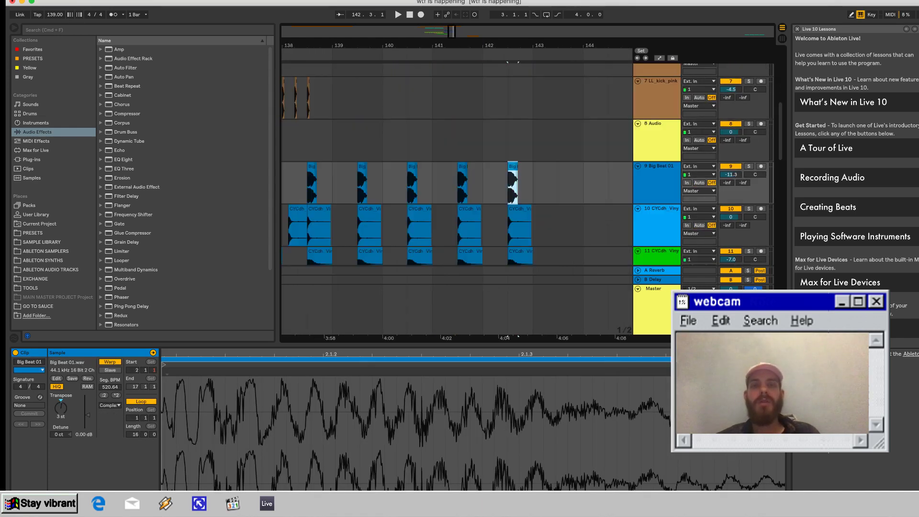
scroll(456, 163, left, 7)
scroll(456, 162, up, 3)
scroll(456, 163, left, 6)
click(431, 137)
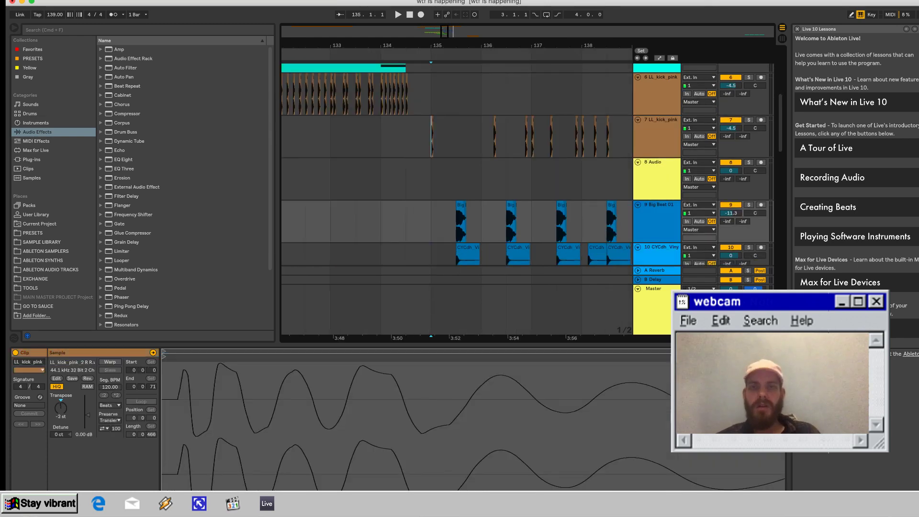
key(space)
scroll(454, 191, right, 3)
scroll(455, 192, down, 1)
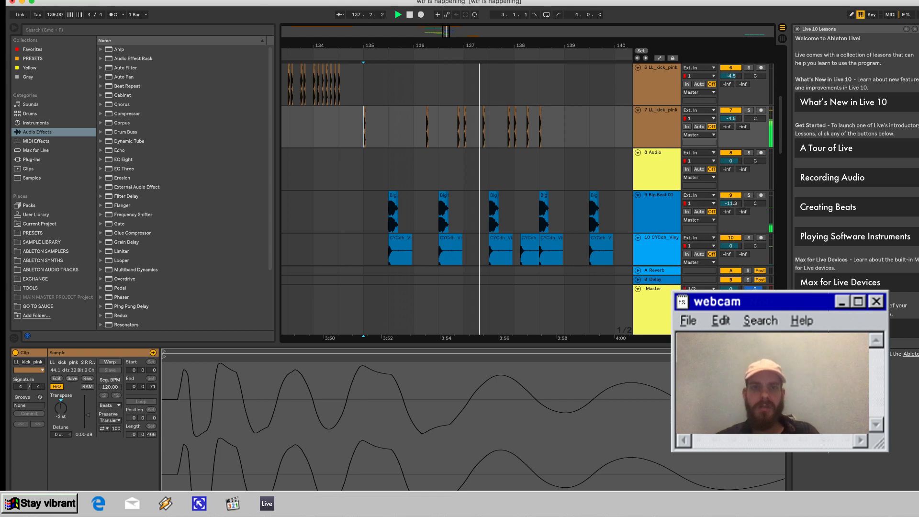
drag(564, 129, 363, 129)
key(super+d)
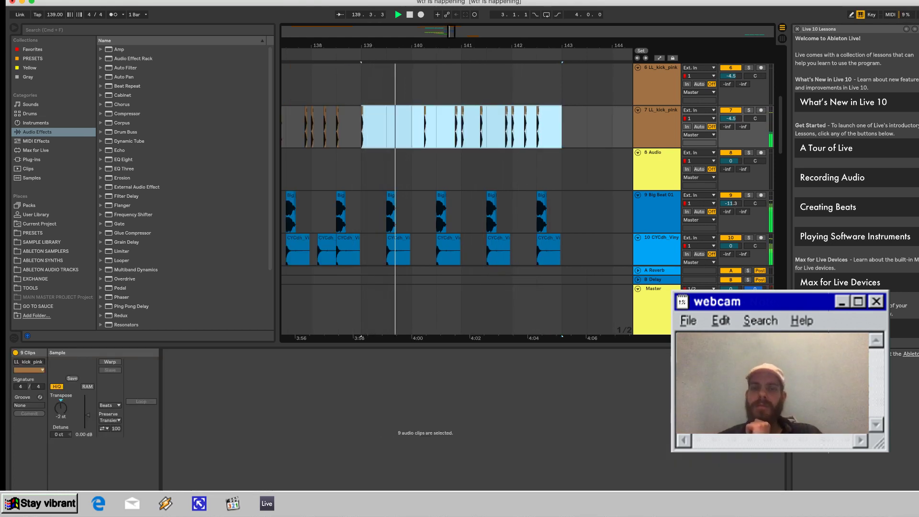
Listen to the extended drop up to bar 143 while checking the clips on the guitar, kick, snare and 808 tracks.
scroll(454, 191, up, 5)
scroll(455, 191, down, 4)
scroll(455, 192, up, 5)
scroll(454, 191, down, 2)
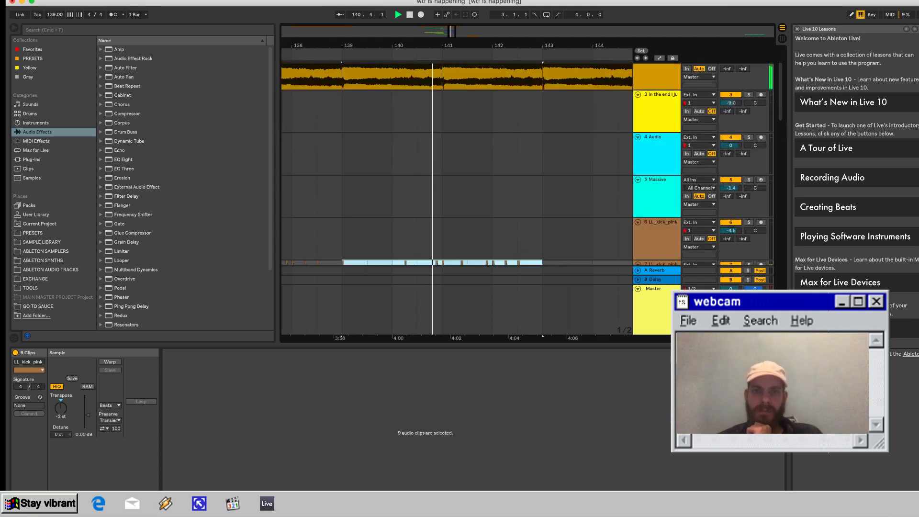
scroll(455, 192, down, 8)
scroll(455, 192, up, 5)
scroll(455, 192, down, 5)
scroll(454, 192, up, 4)
scroll(455, 191, down, 5)
scroll(455, 191, left, 6)
scroll(454, 191, up, 1)
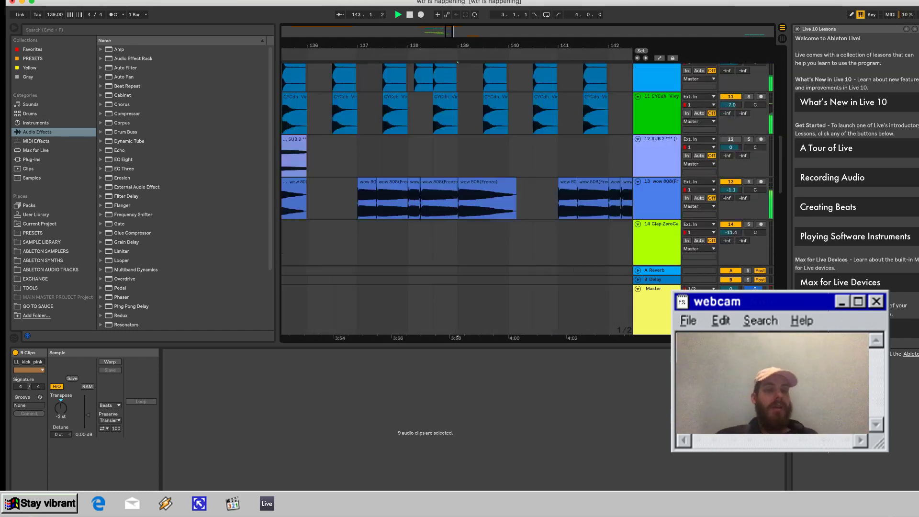
scroll(455, 192, left, 6)
scroll(454, 191, up, 1)
key(space)
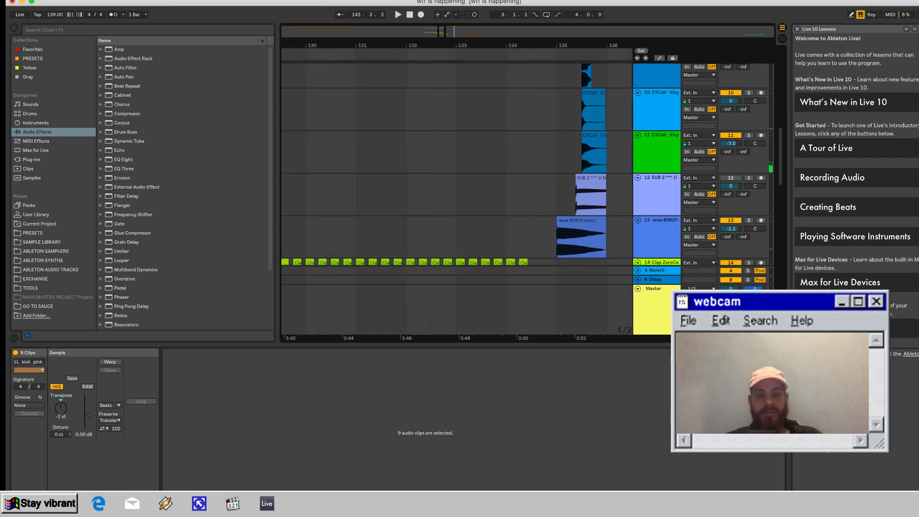
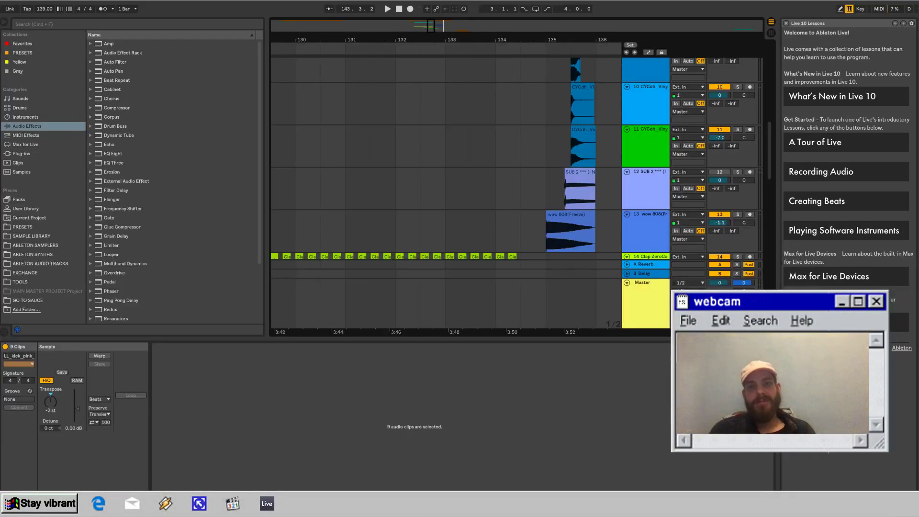
Replay the drop from bar 134 and examine how the snare, SUB 2, 808 and clap tracks line up.
click(188, 62)
key(space)
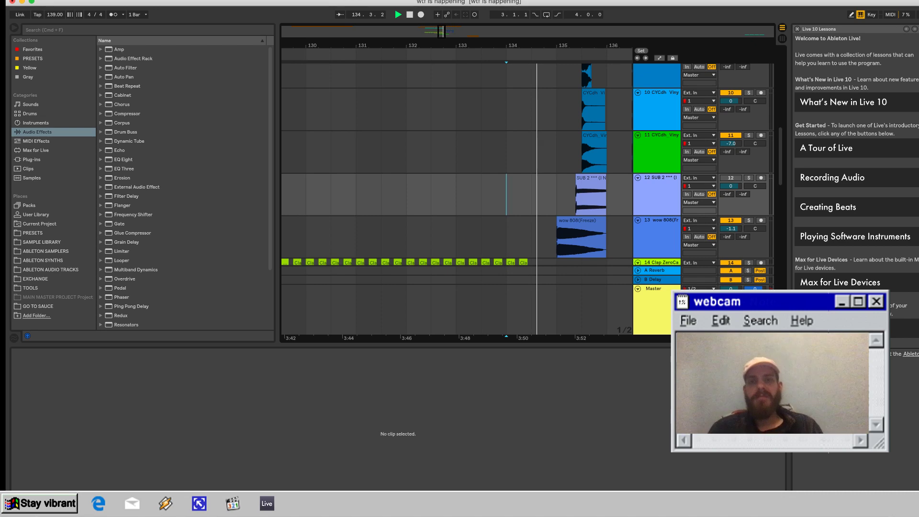
scroll(457, 192, down, 3)
scroll(457, 191, right, 4)
scroll(457, 191, up, 4)
scroll(457, 191, up, 4)
scroll(457, 192, down, 4)
scroll(457, 191, right, 1)
scroll(457, 192, up, 1)
scroll(457, 192, down, 3)
scroll(457, 191, up, 5)
scroll(457, 191, right, 1)
scroll(457, 192, down, 5)
scroll(457, 191, right, 1)
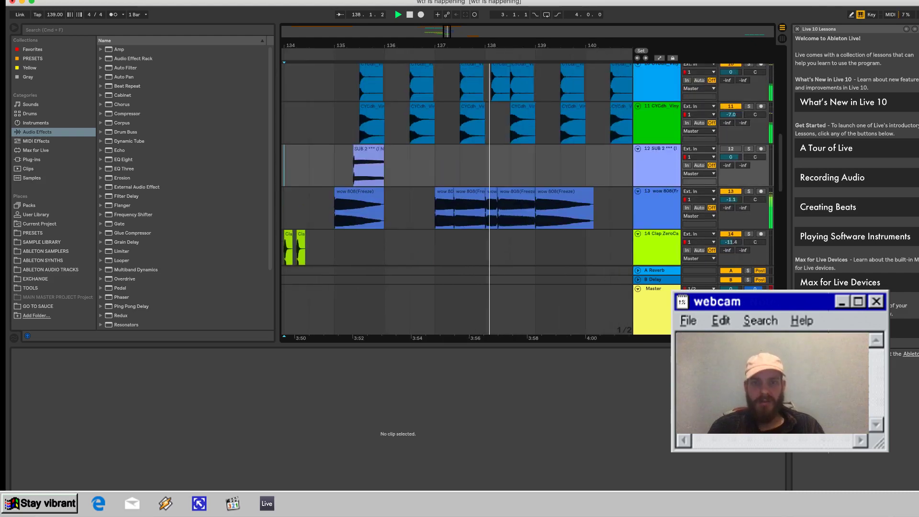
scroll(457, 191, up, 4)
scroll(456, 192, down, 1)
scroll(498, 107, down, 1)
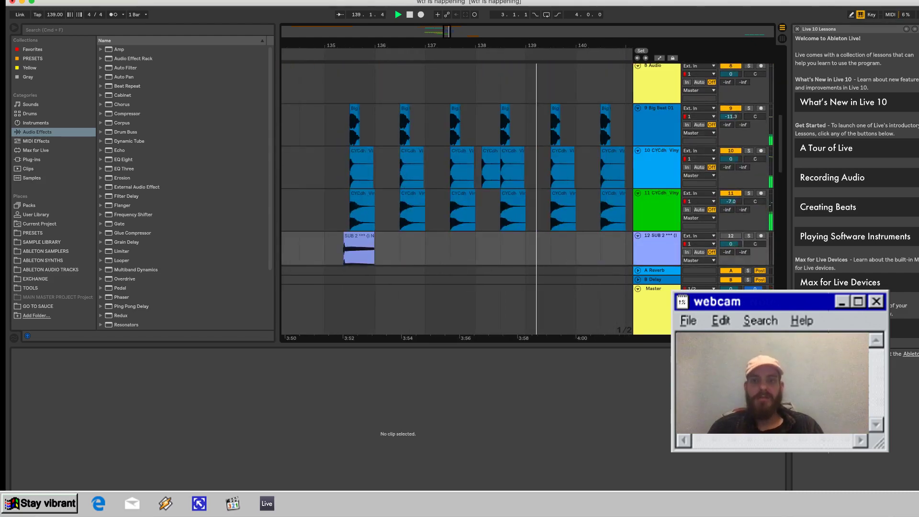
Select all tracks in the mixer, lower their volumes together so track 1 sits at -8.6, and replay the drop.
key(Tab)
scroll(454, 181, right, 10)
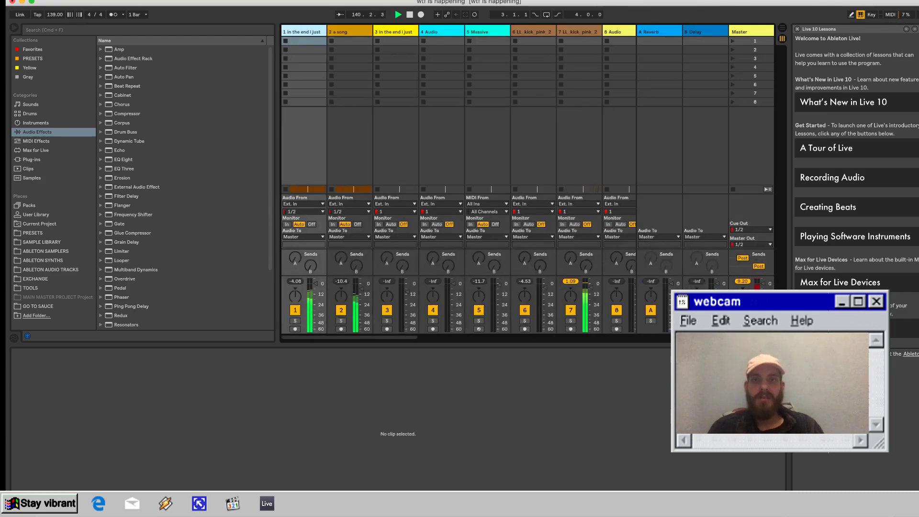
scroll(440, 182, left, 10)
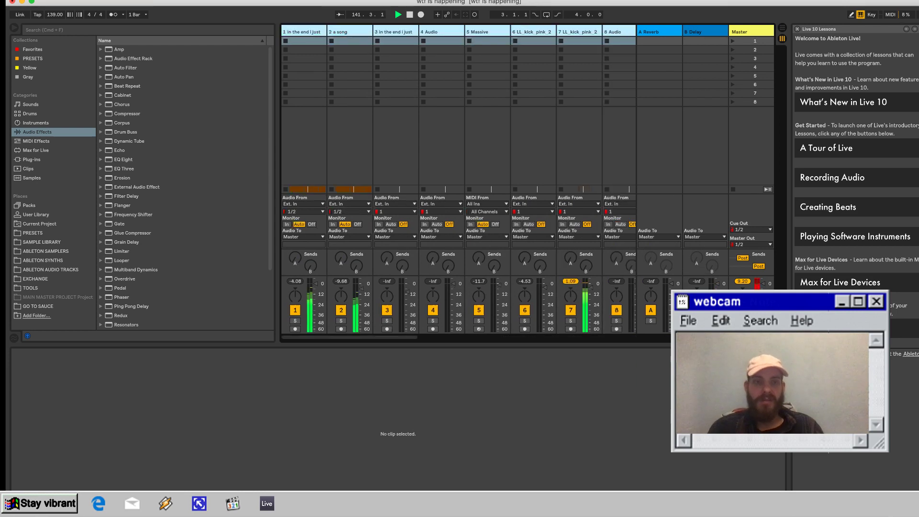
drag(315, 284, 315, 289)
key(space)
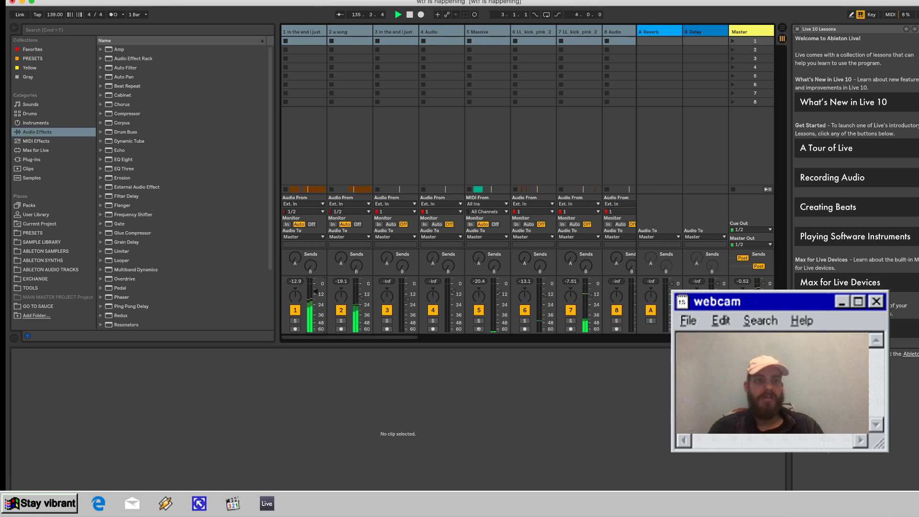
Find the Waves L2 Stereo limiter in the WaveShell1-VST 9.92 plug-in folder and load it.
click(32, 160)
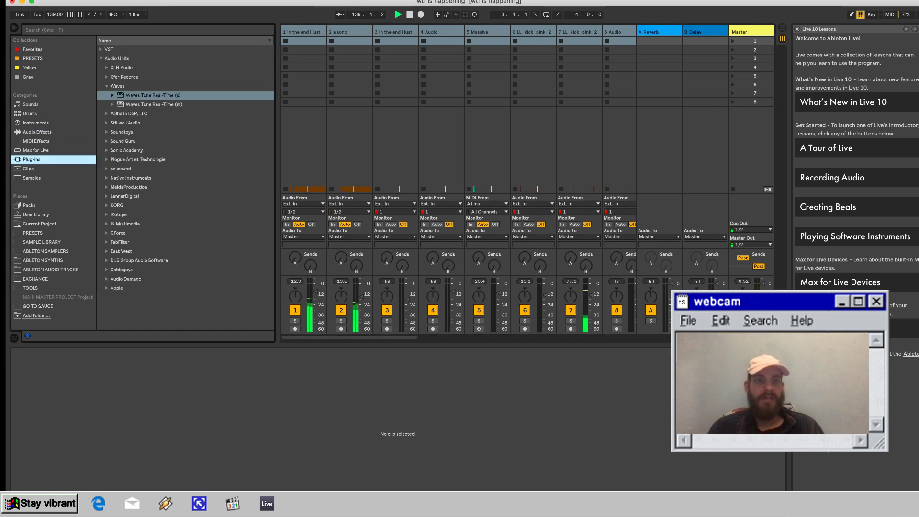
click(101, 49)
click(106, 58)
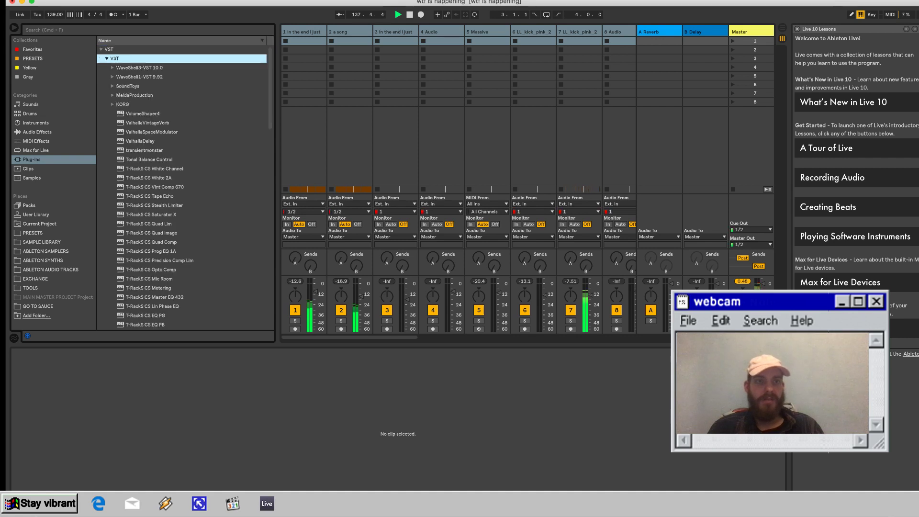
click(113, 67)
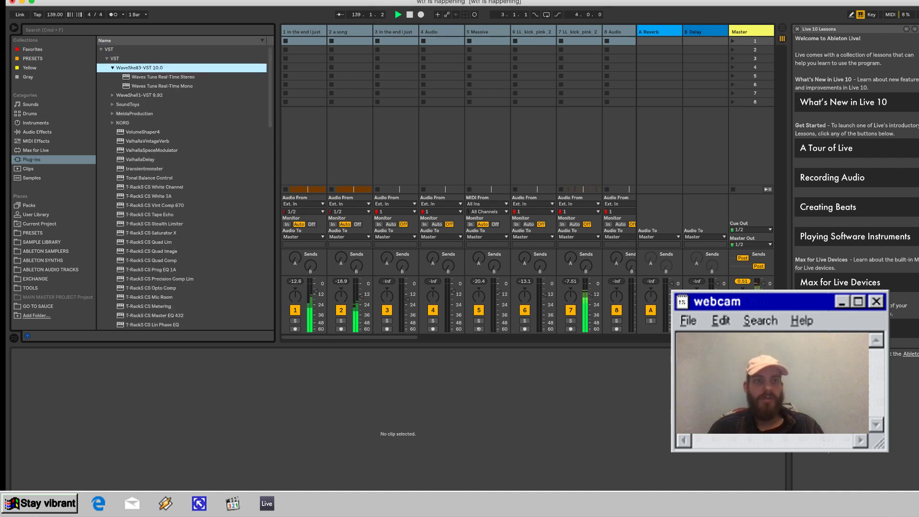
click(113, 95)
scroll(262, 169, down, 15)
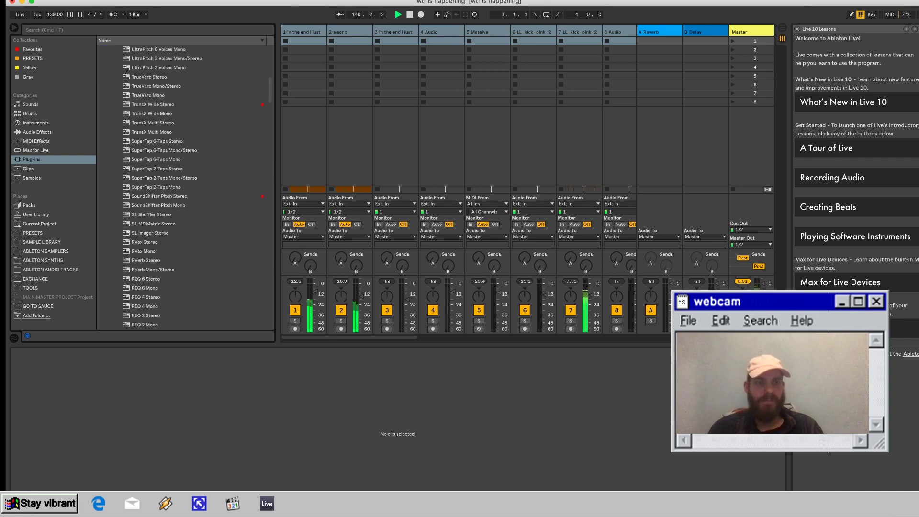
scroll(262, 169, down, 10)
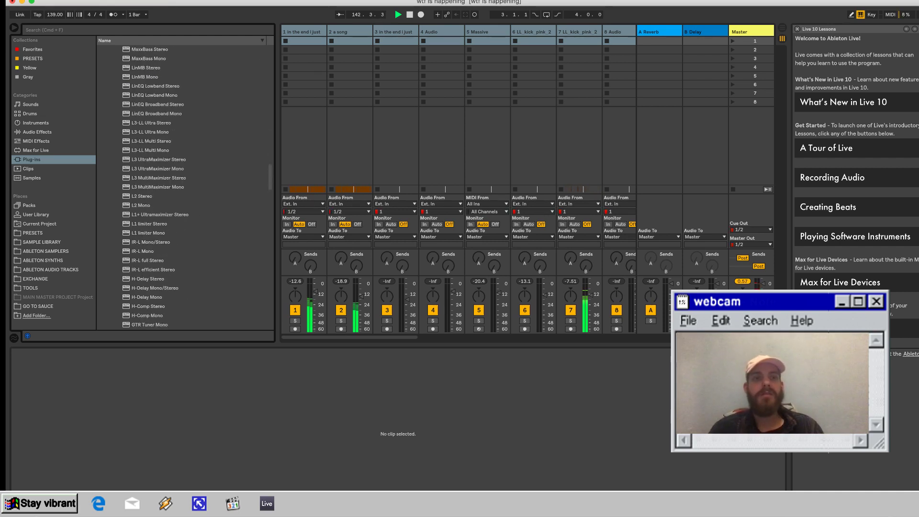
click(142, 196)
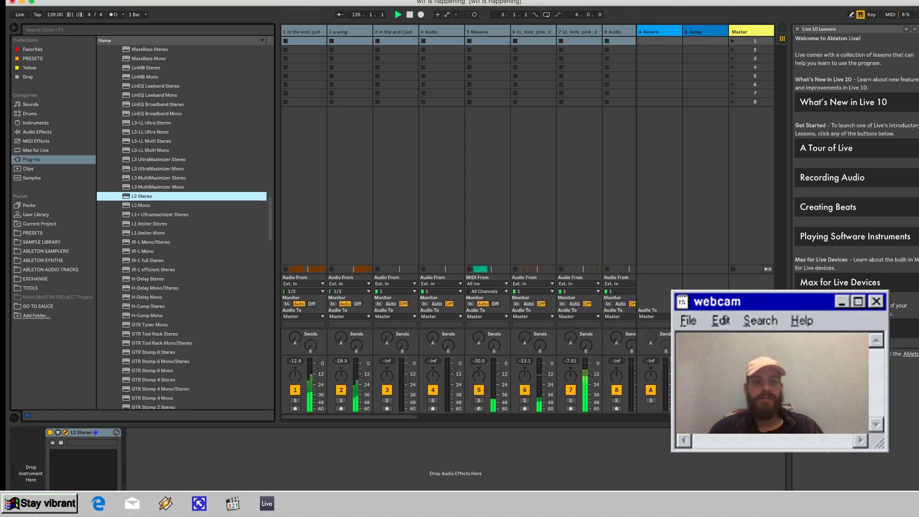
Add L2 Stereo after EQ Eight on the Master track and play the drop from bar 134.
click(751, 32)
key(space)
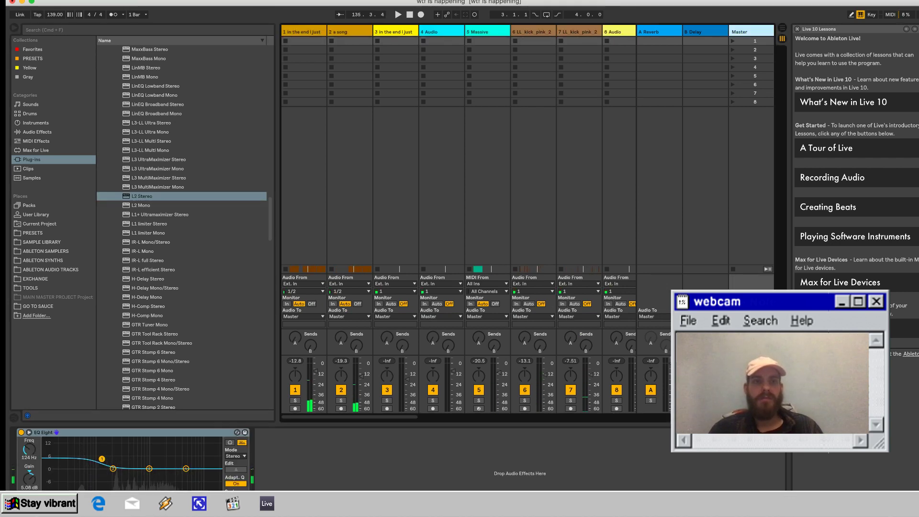
click(142, 196)
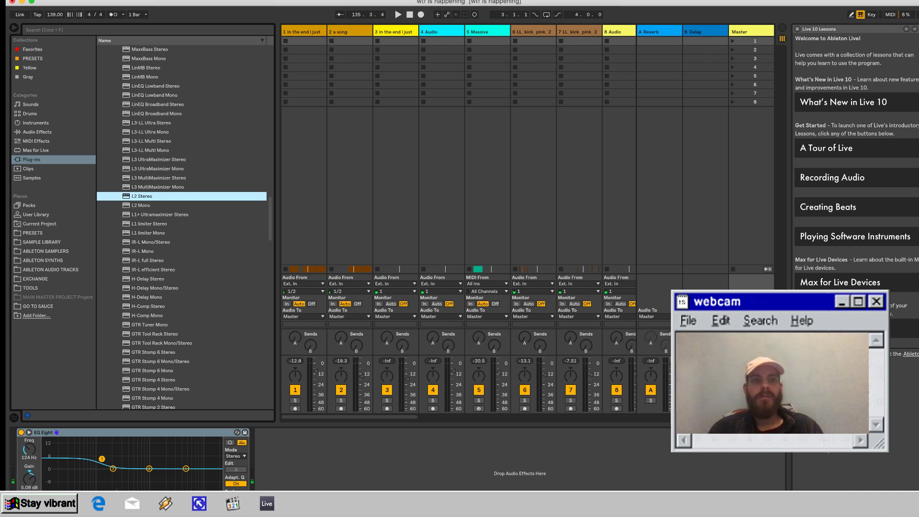
key(Return)
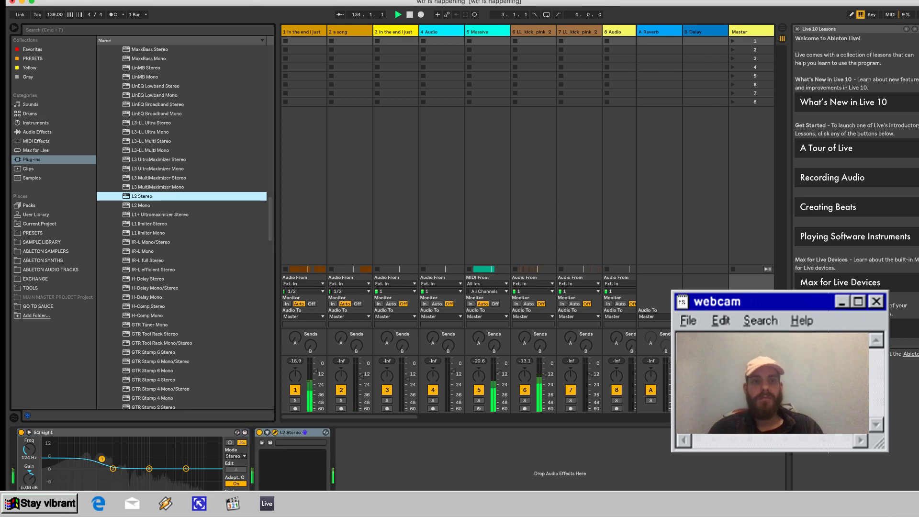
key(space)
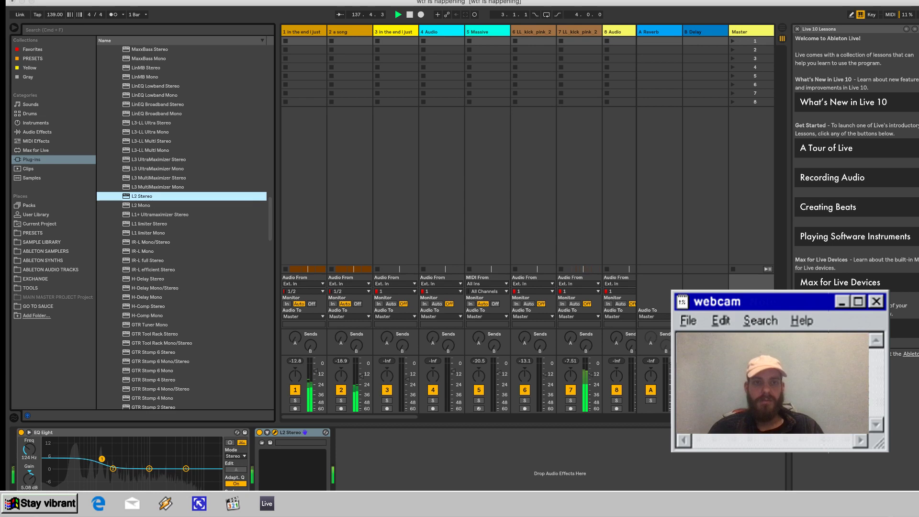
Return to the arrangement, stop playback and insert a new MIDI track with Massive below the a song track.
key(Tab)
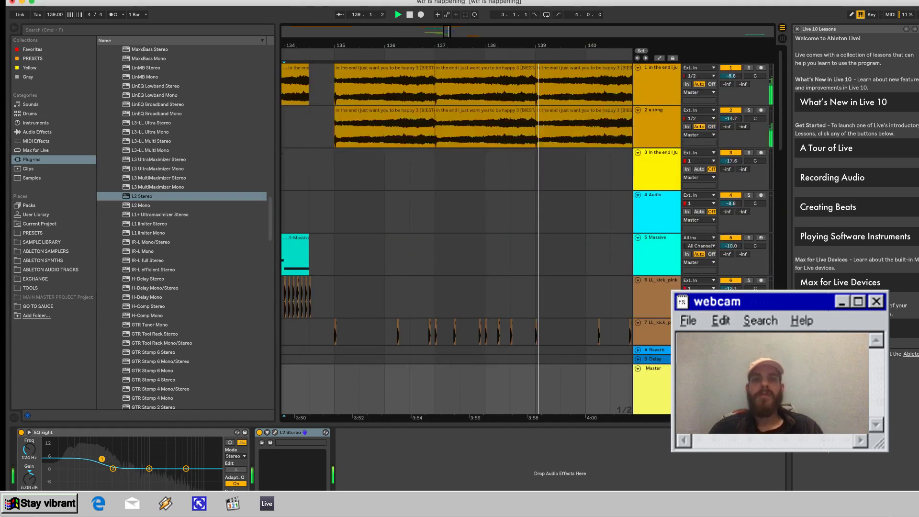
click(656, 111)
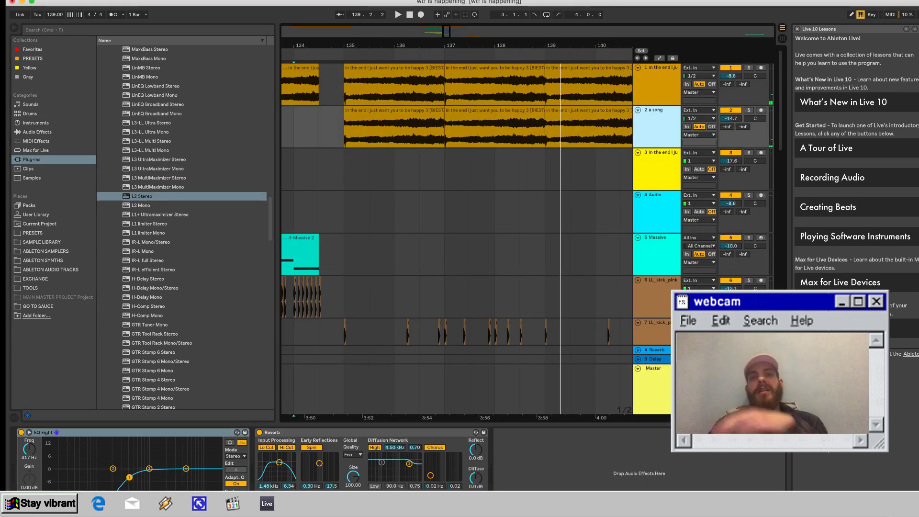
key(super+shift+t)
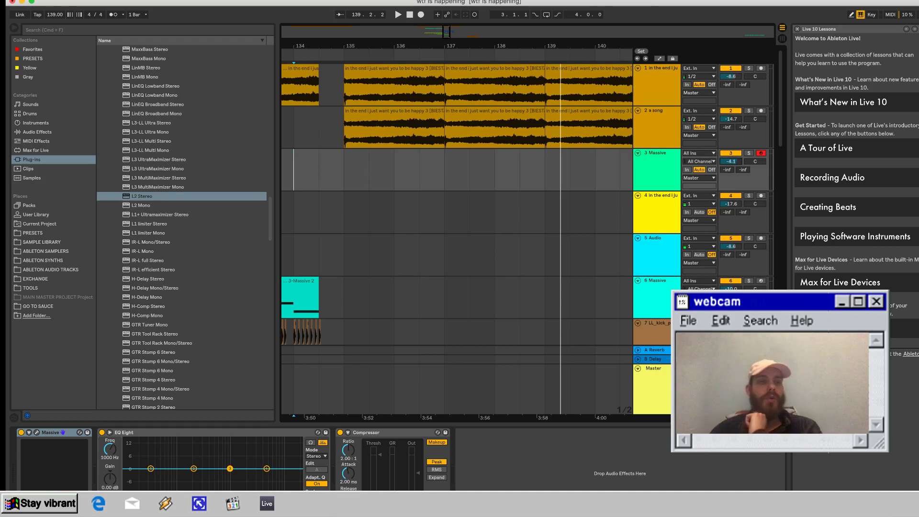
Find SUPERYMH.adg in the SUPERYMH Project folder of ABLETON SAMPLERS and load it on track 3 in place of Massive.
click(36, 278)
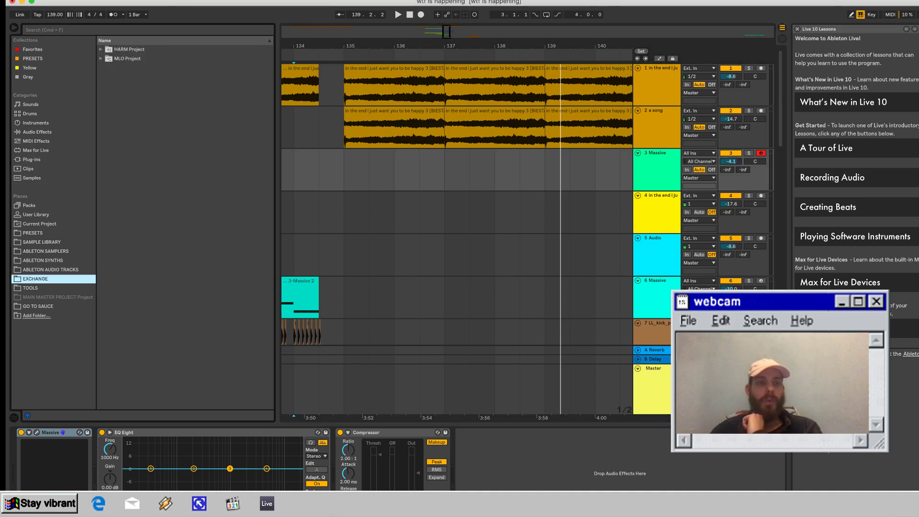
click(31, 288)
click(50, 270)
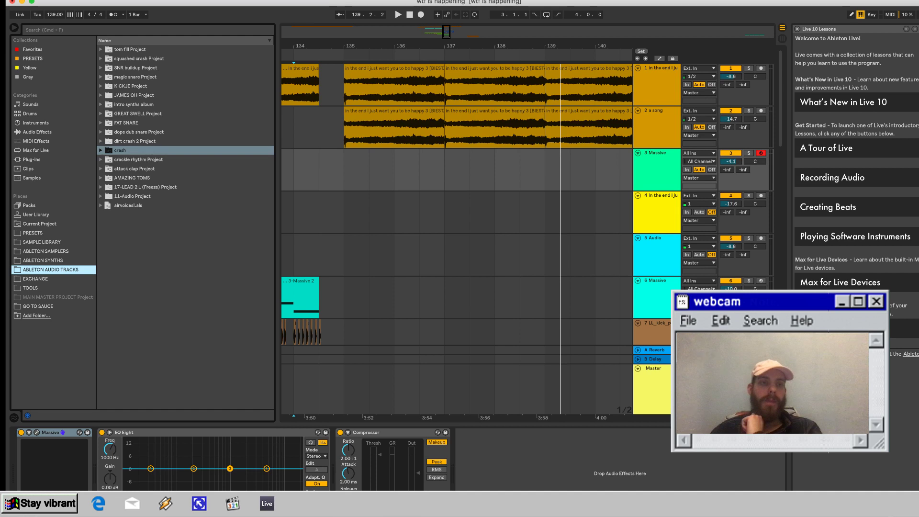
key(Up)
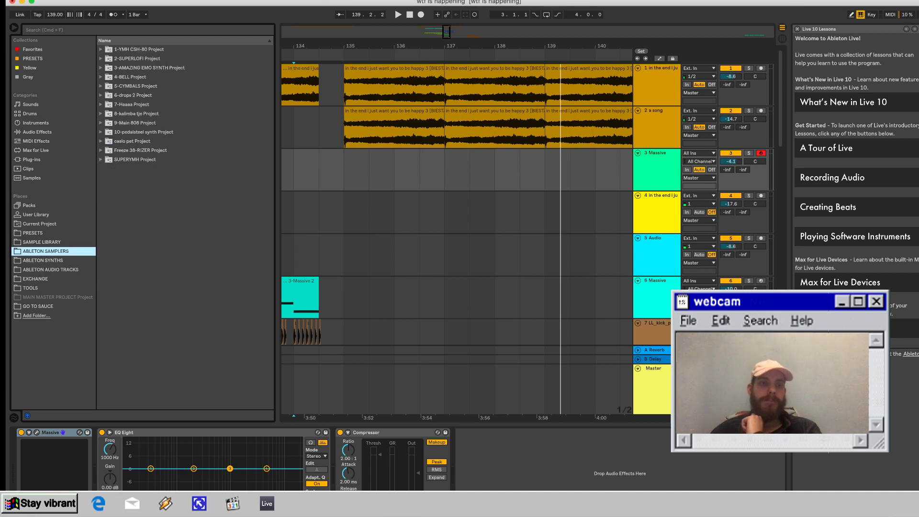
key(Down)
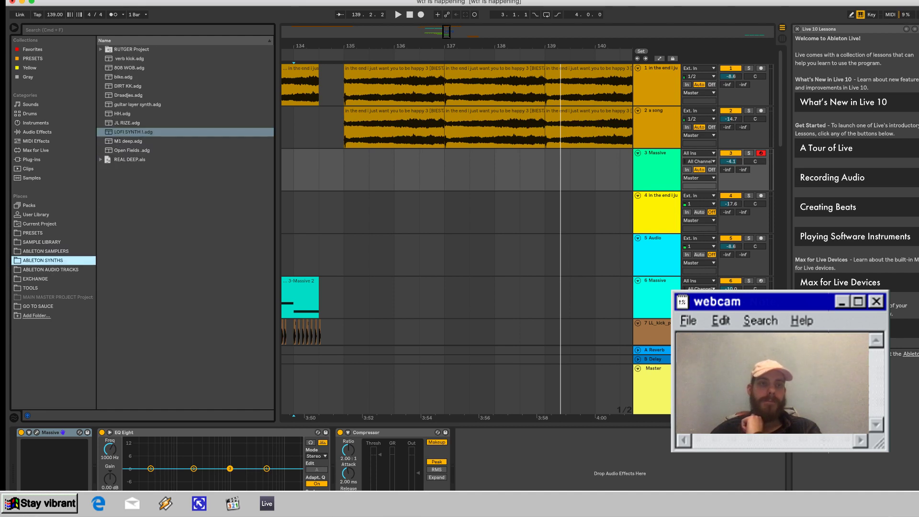
key(Up)
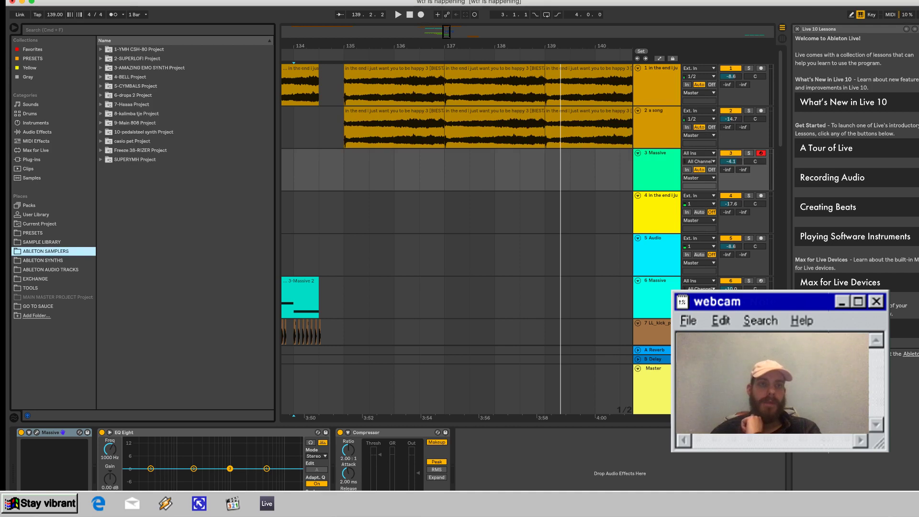
click(134, 159)
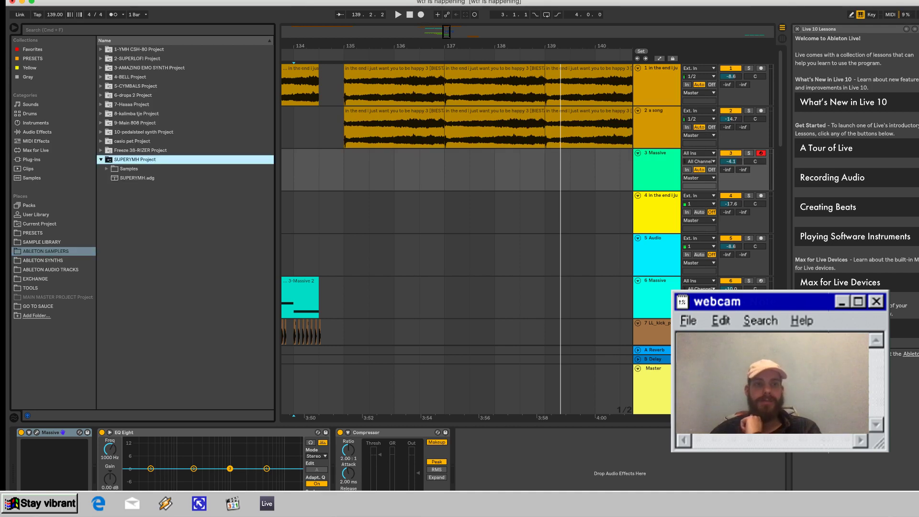
click(137, 178)
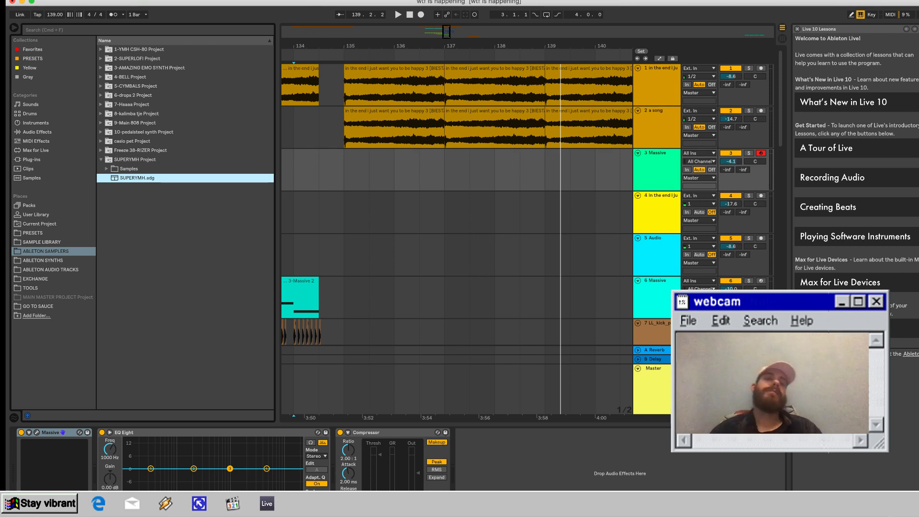
key(Return)
click(387, 432)
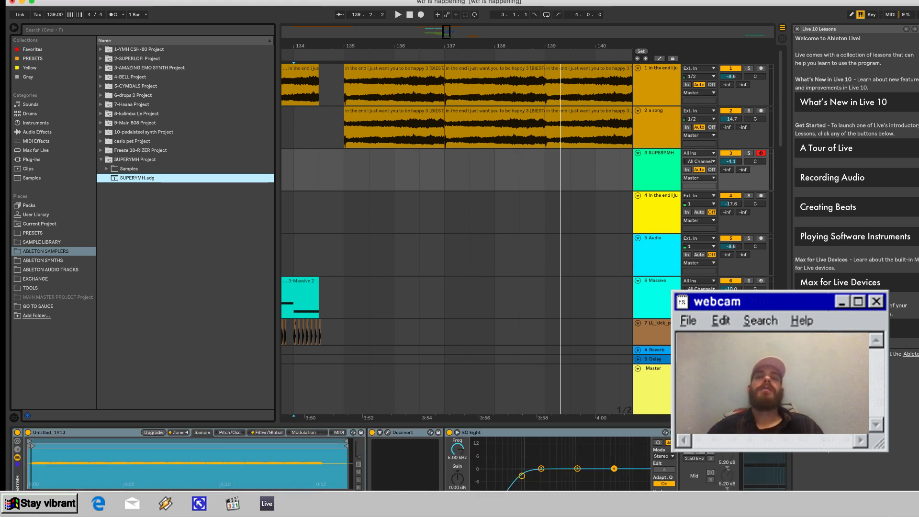
Audition notes on the SUPERYMH track and lower its volume to -12.7.
click(656, 167)
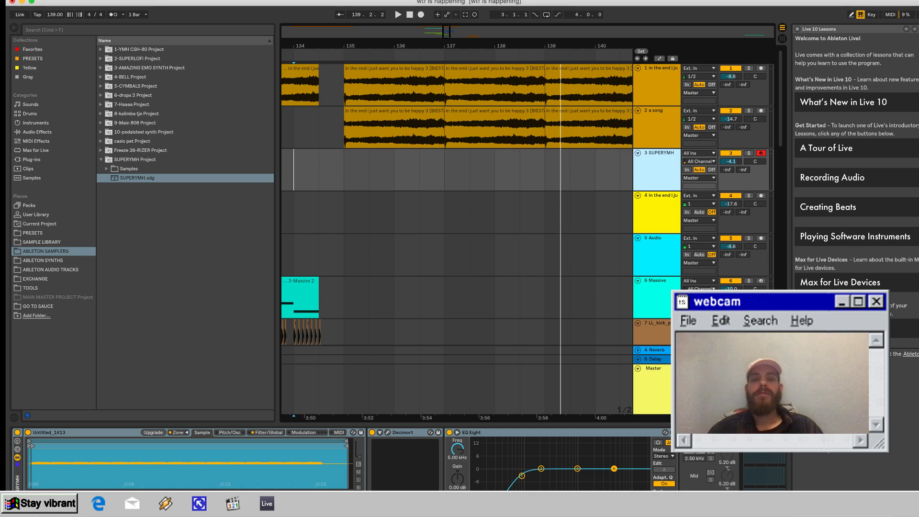
key(a)
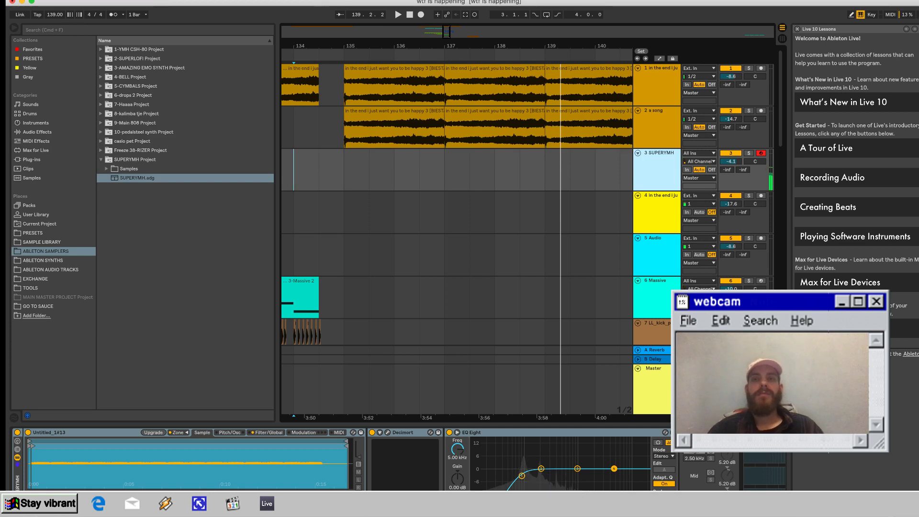
key(a)
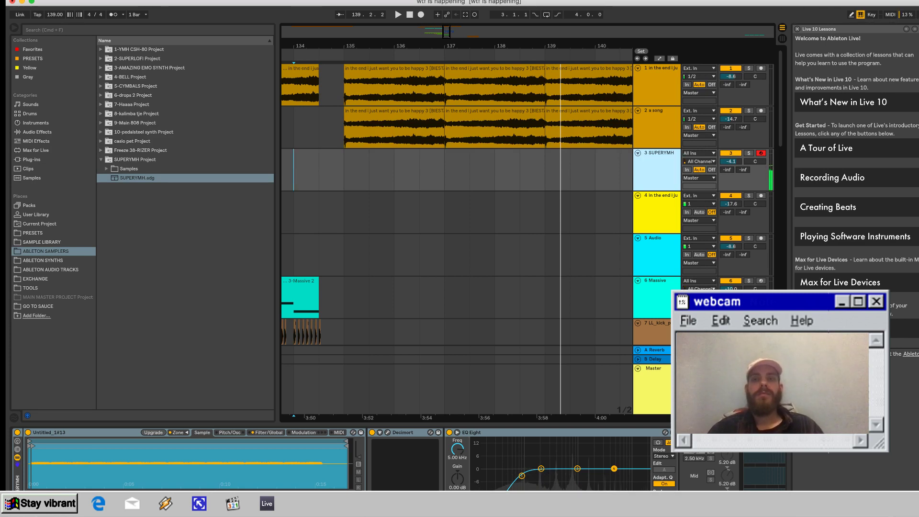
mouse_move(731, 161)
mouse_down()
mouse_move(731, 172)
mouse_move(731, 154)
mouse_up()
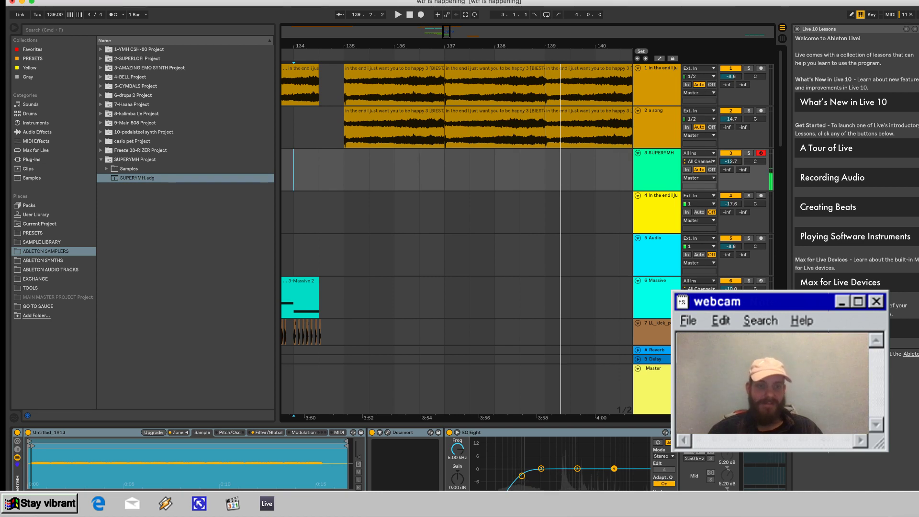
Inspect the sampler's Filter/Global and Pitch/Osc settings and rehearse synth notes against playback from bar 134.
click(269, 433)
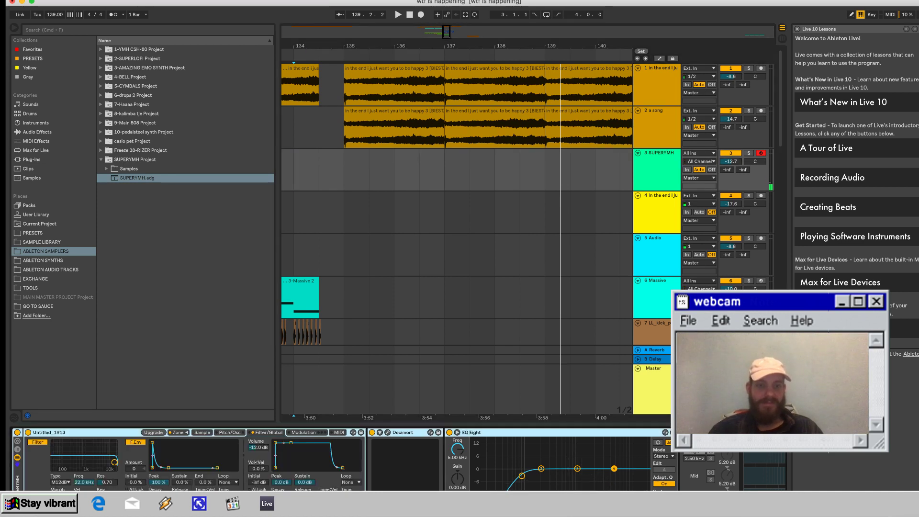
click(230, 432)
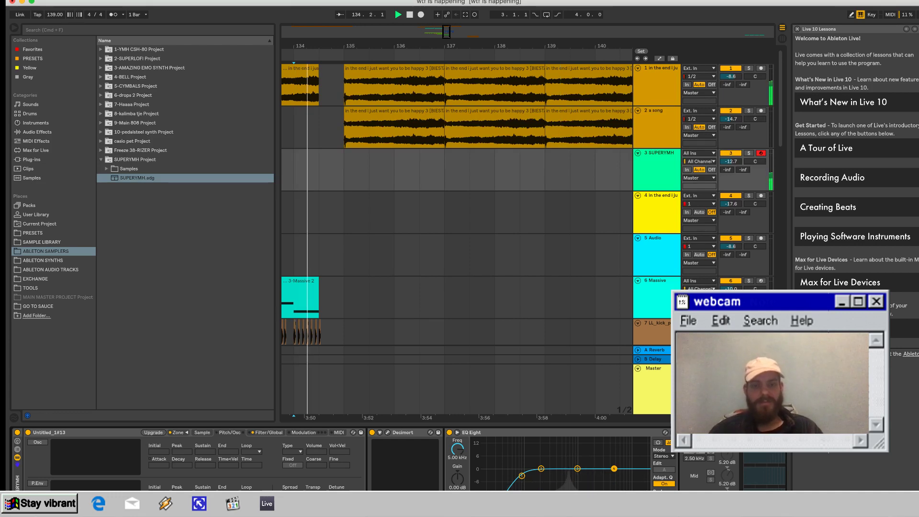
key(space)
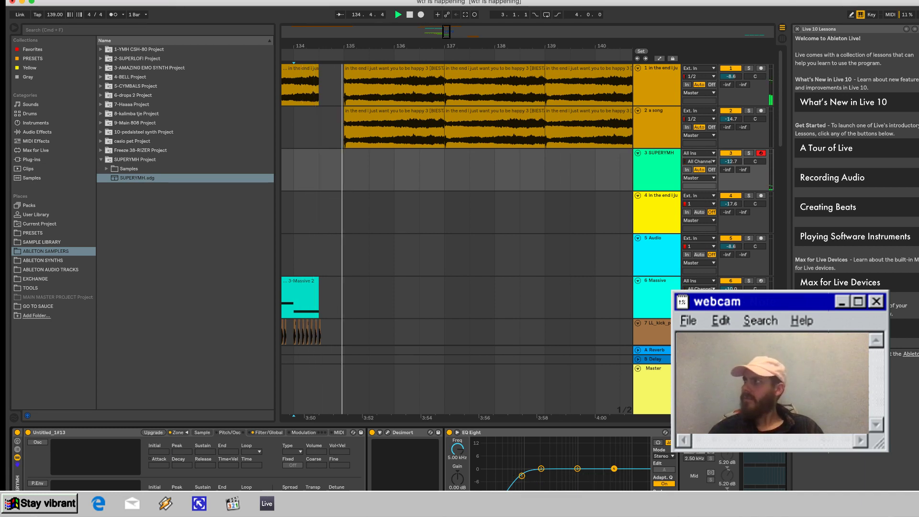
key(space)
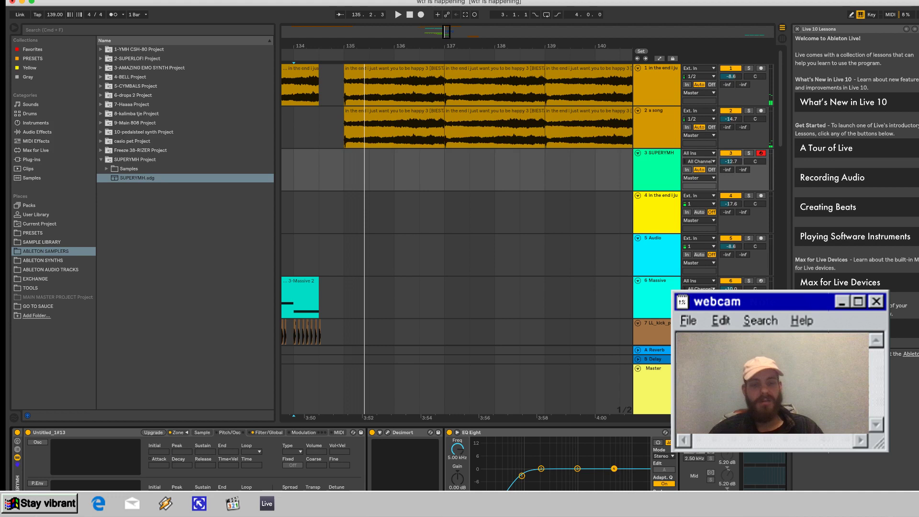
key(a)
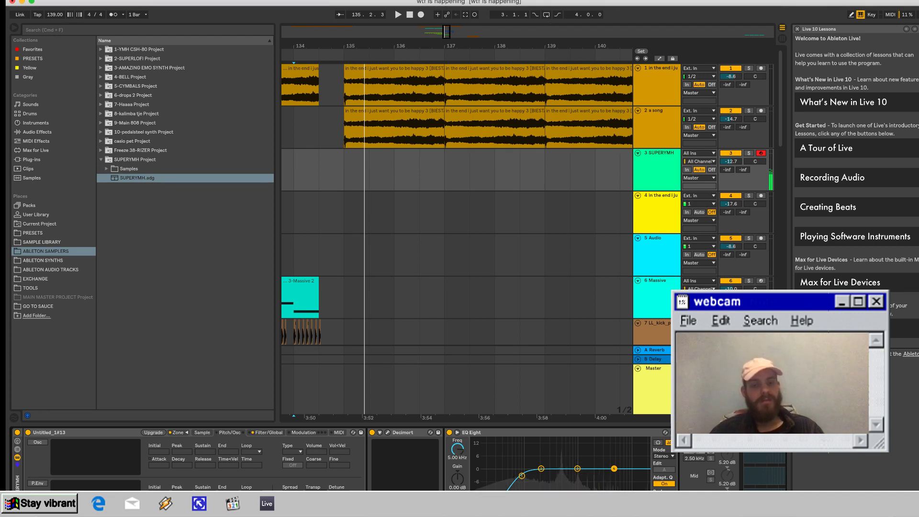
Play from bar 134 and record a short two-note phrase on the SUPERYMH track around bar 135.
key(space)
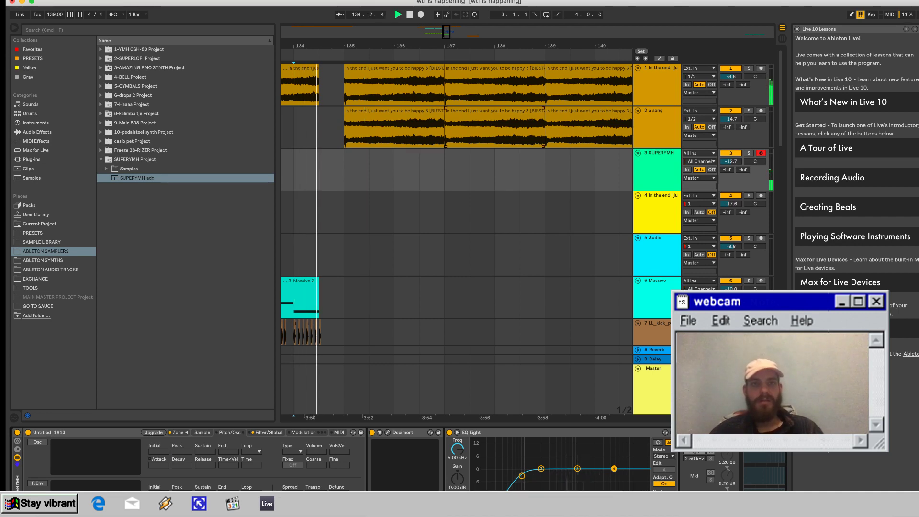
key(F9)
key(space)
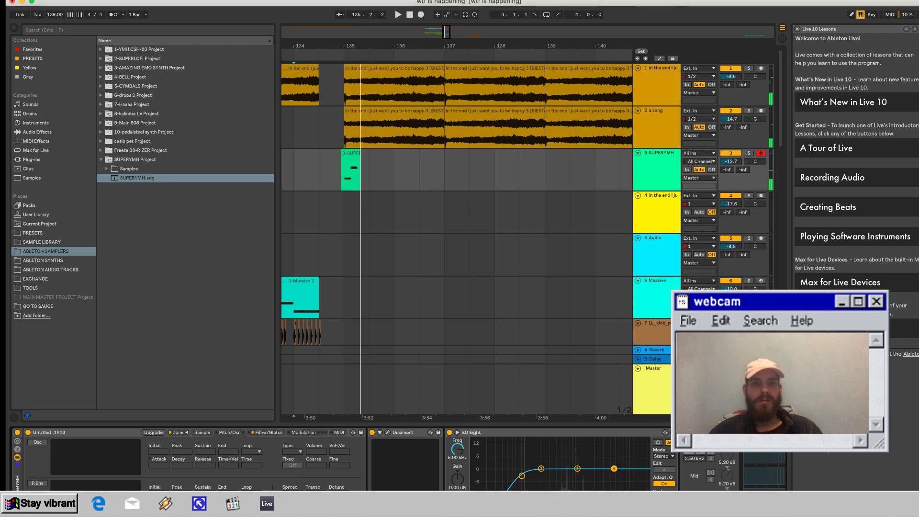
Extend the SUPERYMH clip to bar 138, open it in the note editor and select all its notes.
key(space)
key(space)
drag(361, 153, 494, 153)
double_click(488, 153)
key(super+a)
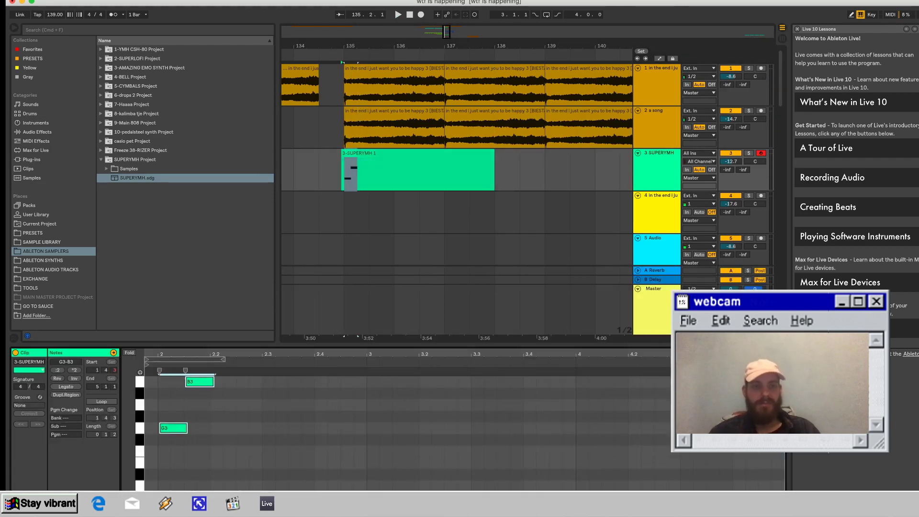
Continue the melody after B3 with an E3 note and a G3 note, auditioning the phrase.
key(space)
click(248, 427)
scroll(248, 428, up, 2)
drag(172, 451, 237, 474)
scroll(238, 474, down, 3)
key(space)
key(space)
key(y)
scroll(287, 433, up, 3)
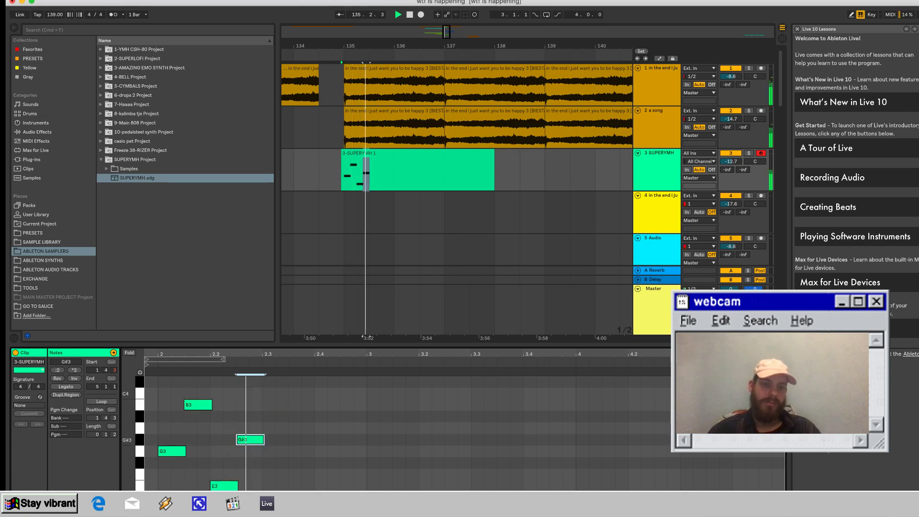
scroll(287, 433, down, 2)
key(space)
key(Down)
key(space)
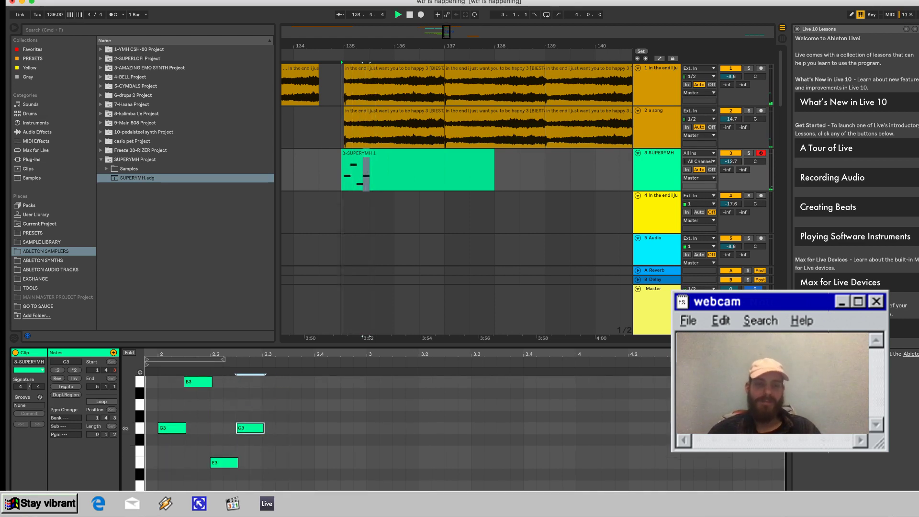
Add a C3 note and an E3 note directly after the second G3.
scroll(287, 433, down, 2)
key(space)
drag(250, 405, 276, 474)
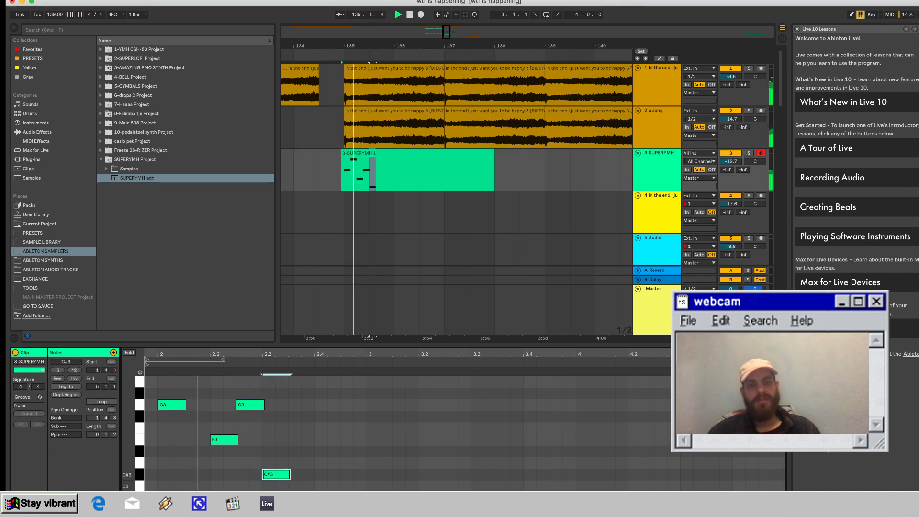
scroll(407, 430, down, 2)
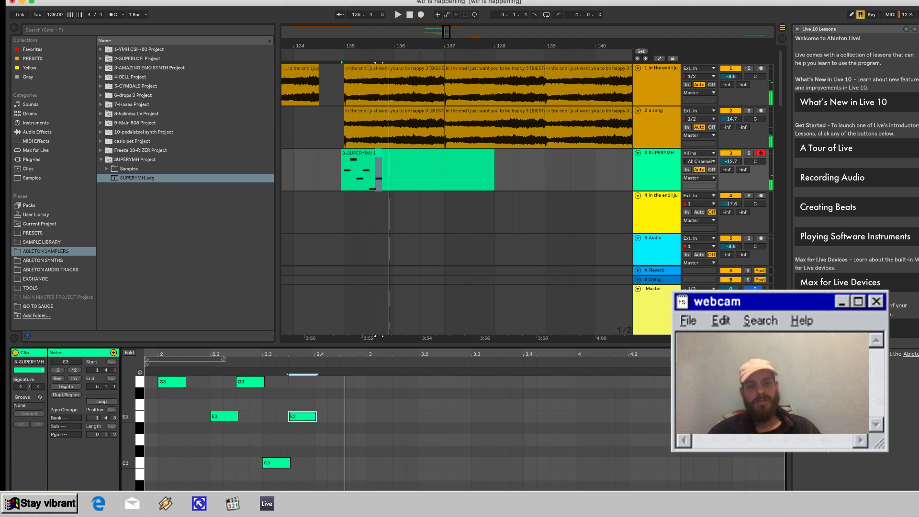
Copy the last E3 note down to A2 directly after it and audition the phrase.
key(space)
drag(302, 417, 329, 486)
key(space)
scroll(328, 471, down, 5)
scroll(328, 472, up, 4)
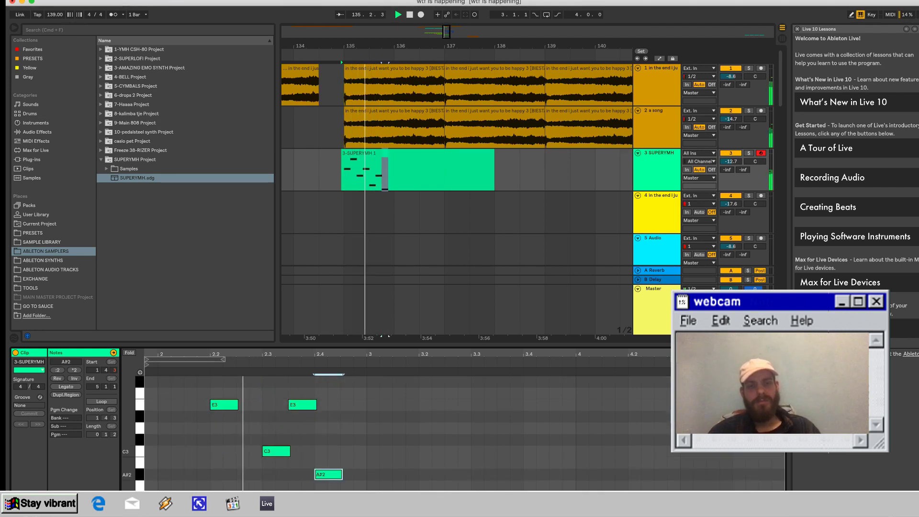
scroll(328, 471, down, 3)
key(space)
Copy the A2 note up to D3, shift it one grid step earlier and audition the phrase.
drag(328, 451, 367, 393)
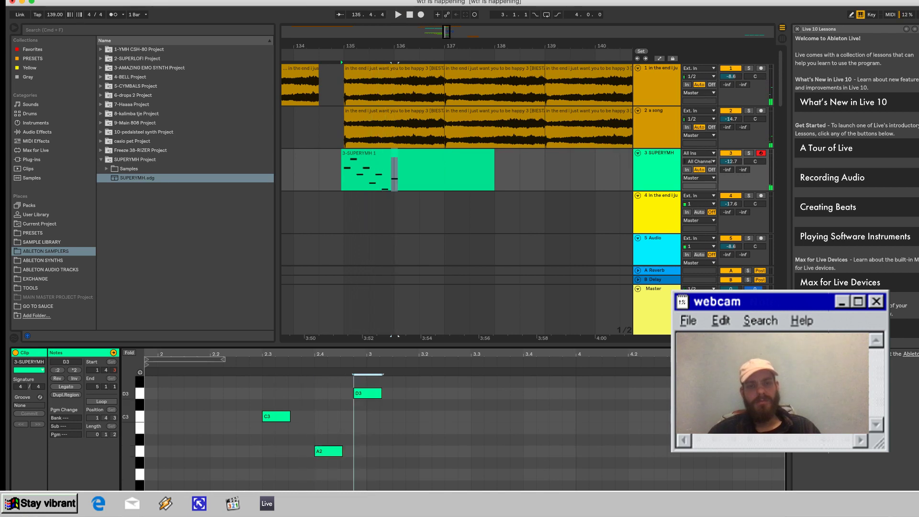
key(Left)
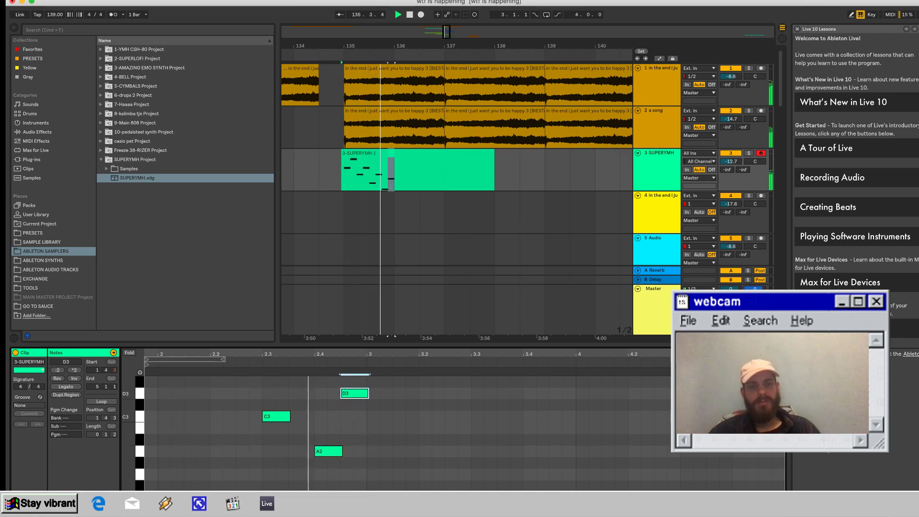
key(space)
click(328, 451)
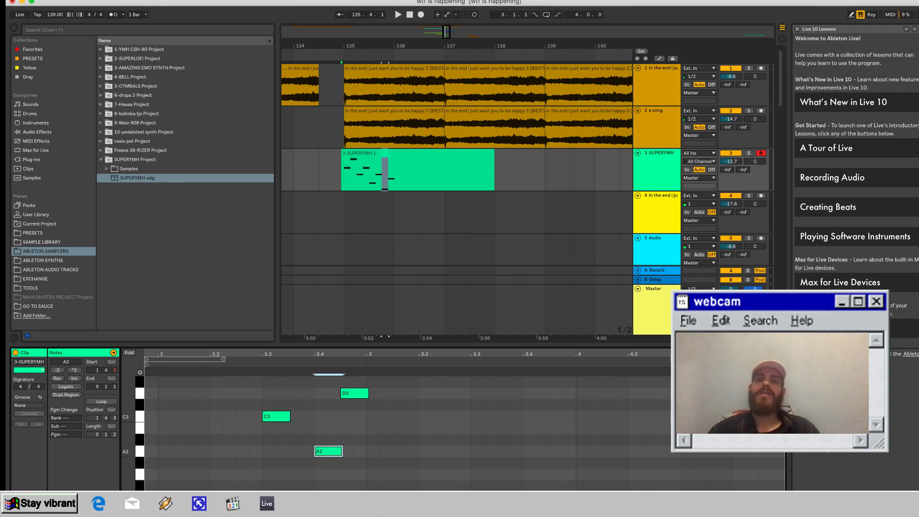
key(space)
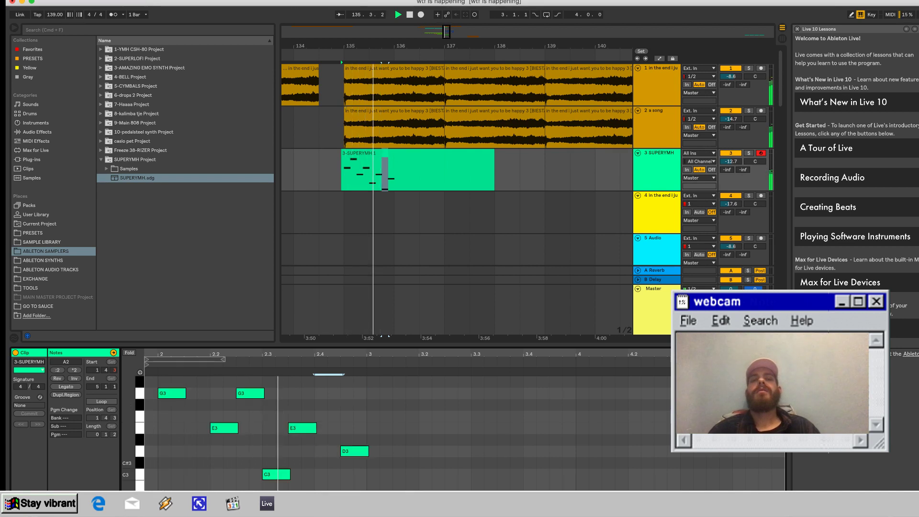
Try C#3, A2 and D#3 as the pitch of the final note, and return it to D3.
key(space)
drag(354, 394, 354, 405)
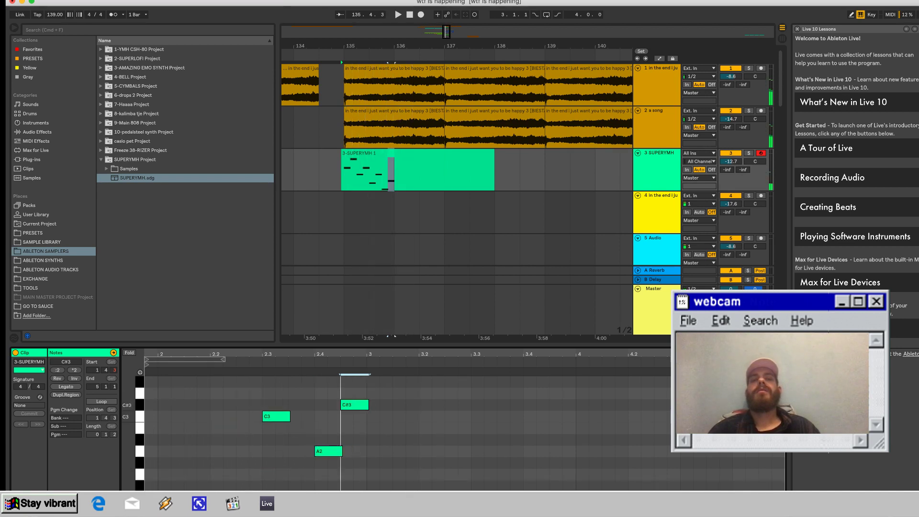
key(space)
mouse_move(327, 451)
mouse_down()
mouse_move(340, 451)
mouse_move(327, 451)
mouse_up()
key(space)
click(354, 451)
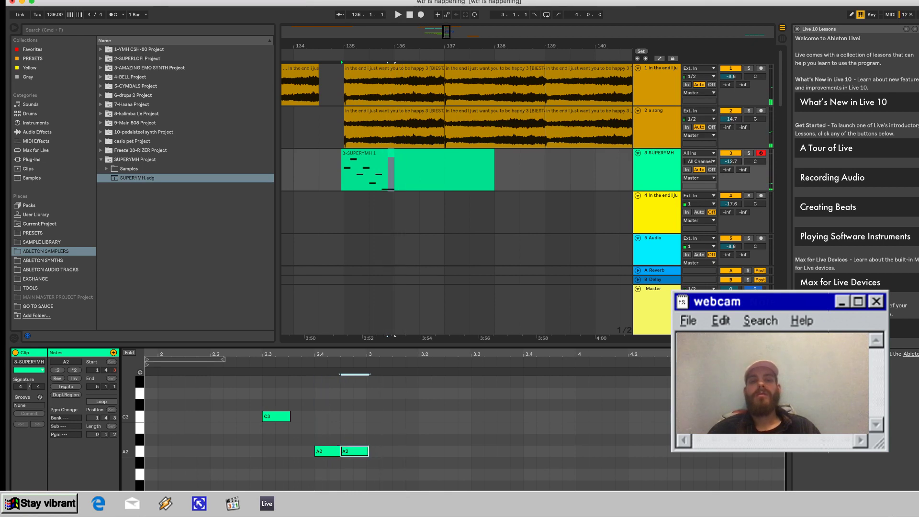
key(space)
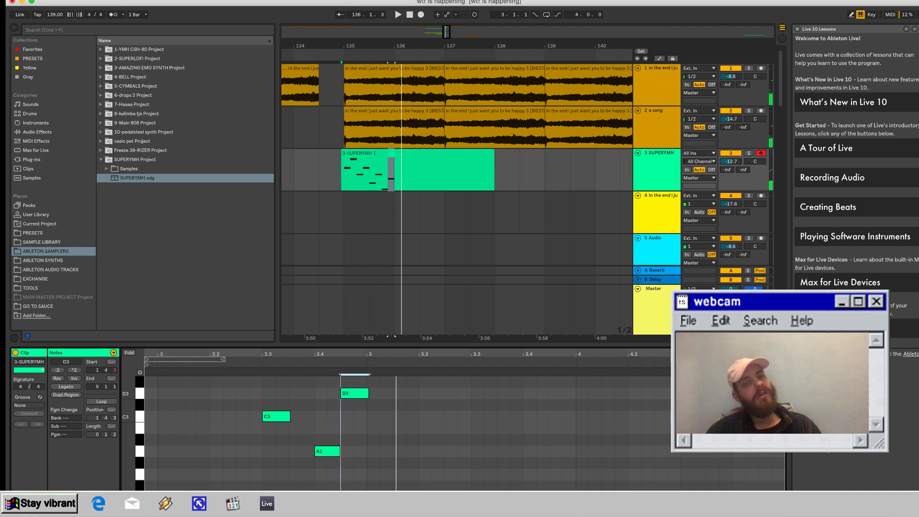
scroll(335, 431, up, 2)
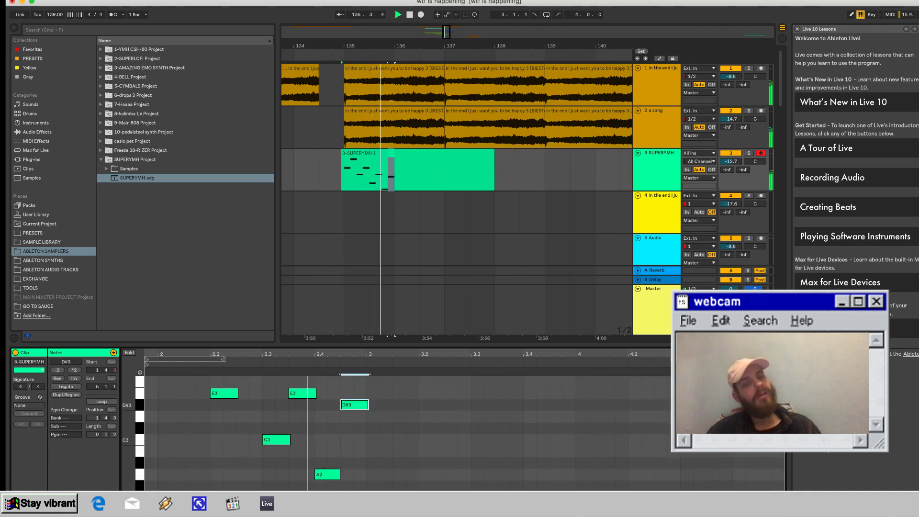
key(space)
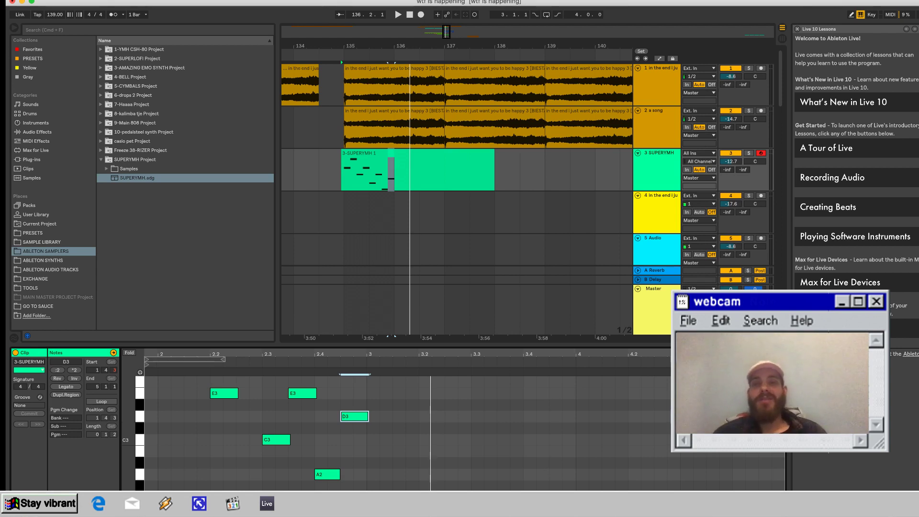
Audition the SUPERYMH clip and lower its track volume to -16.9 dB.
key(space)
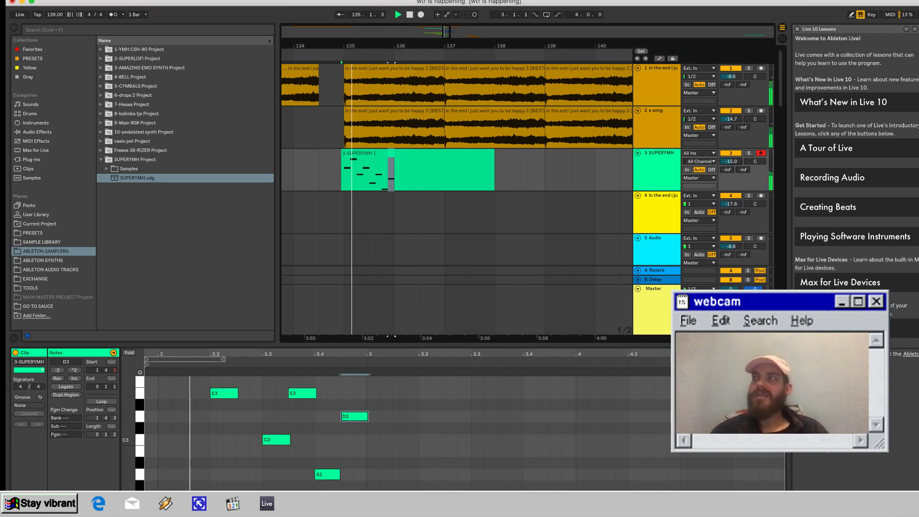
click(417, 153)
key(space)
key(space)
scroll(296, 431, up, 5)
key(space)
key(space)
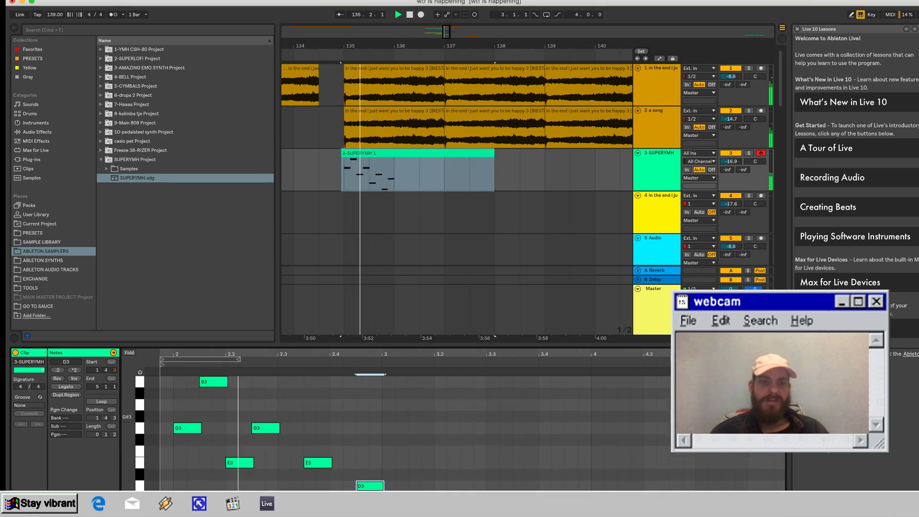
Deactivate the last four notes, C3, E3, A2 and D3, and lengthen the second G3 to bar 4 of the clip.
scroll(364, 433, down, 2)
drag(382, 417, 289, 489)
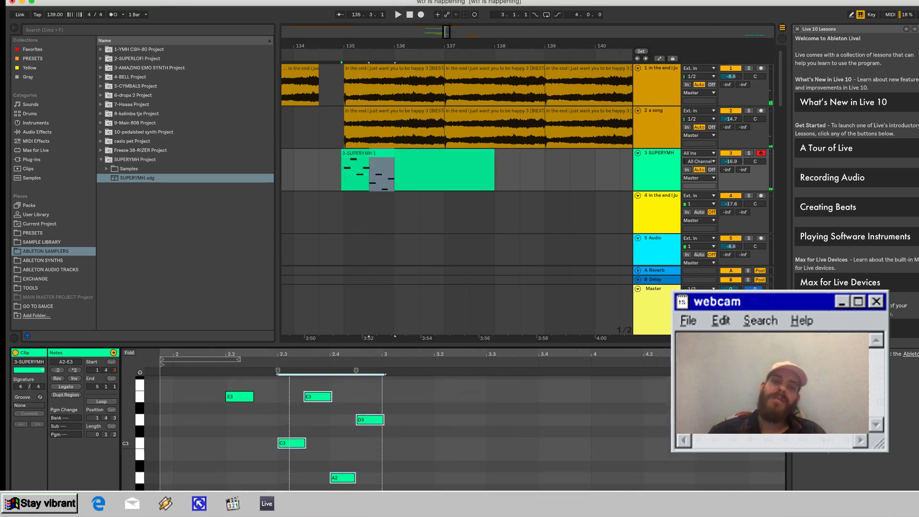
scroll(382, 431, up, 3)
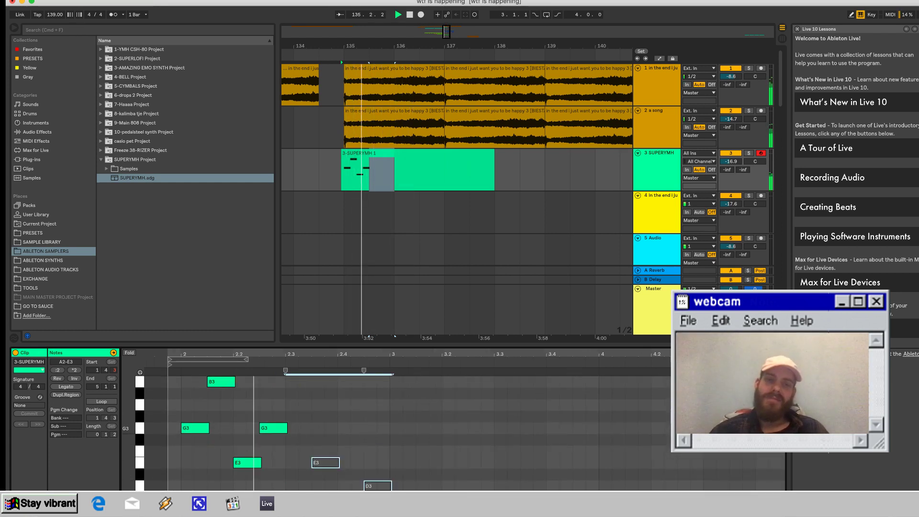
drag(287, 428, 598, 428)
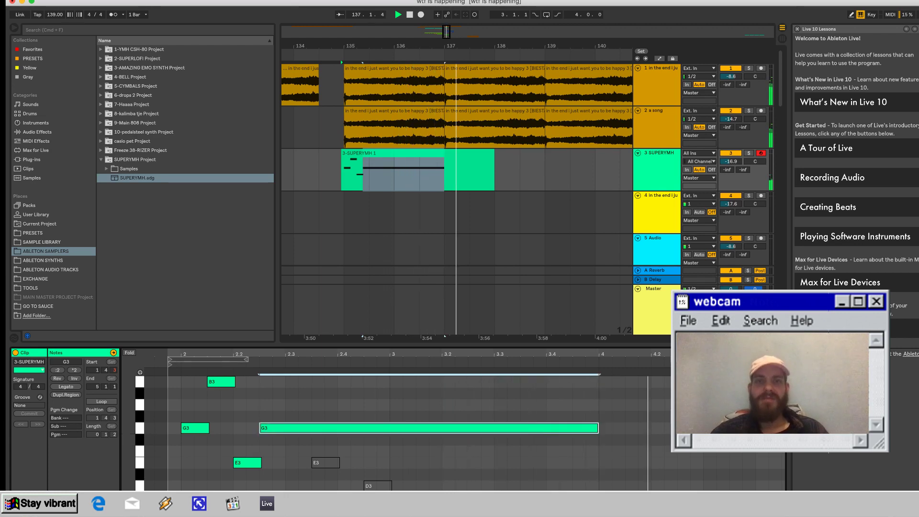
Fill bars 137 to 143 with three duplicates of the two-bar SUPERYMH phrase and set the track volume to -17.8 dB.
click(403, 153)
key(ctrl+d)
key(ctrl+d)
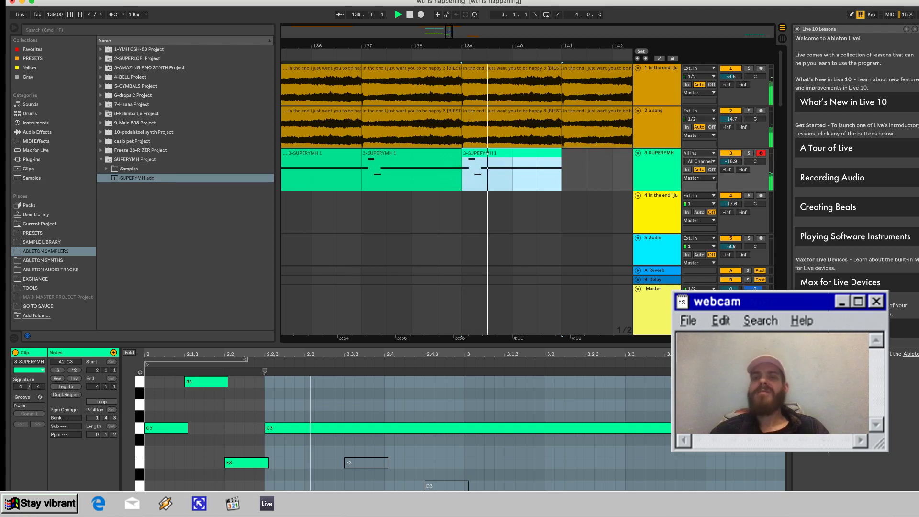
drag(730, 161, 730, 163)
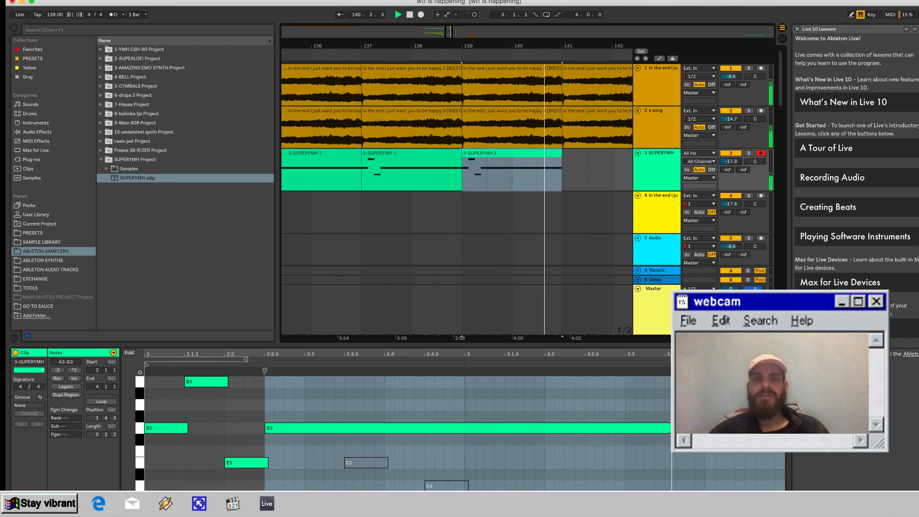
key(super+d)
scroll(457, 191, right, 3)
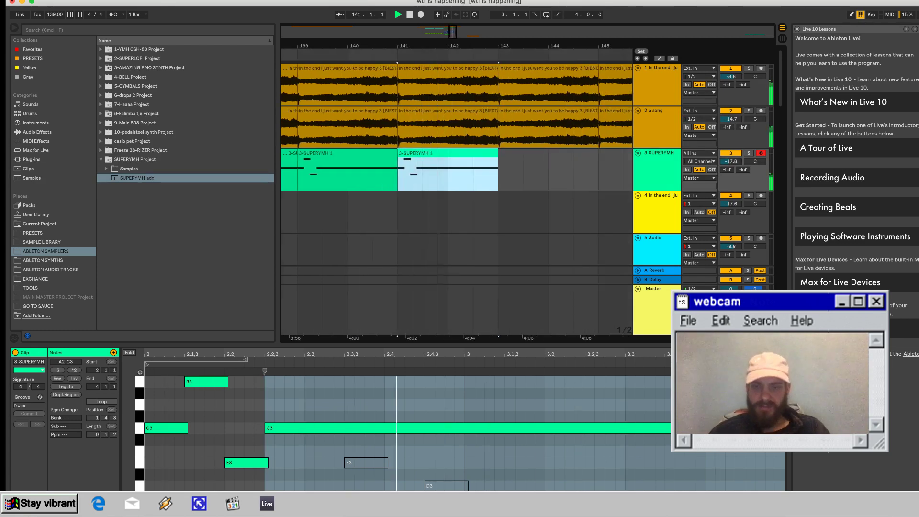
In the clip at bar 141, end the long G3 at bar 3 and follow it with an A3 starting slightly early and held to the clip's end.
drag(784, 427, 464, 427)
drag(382, 428, 552, 405)
key(Right)
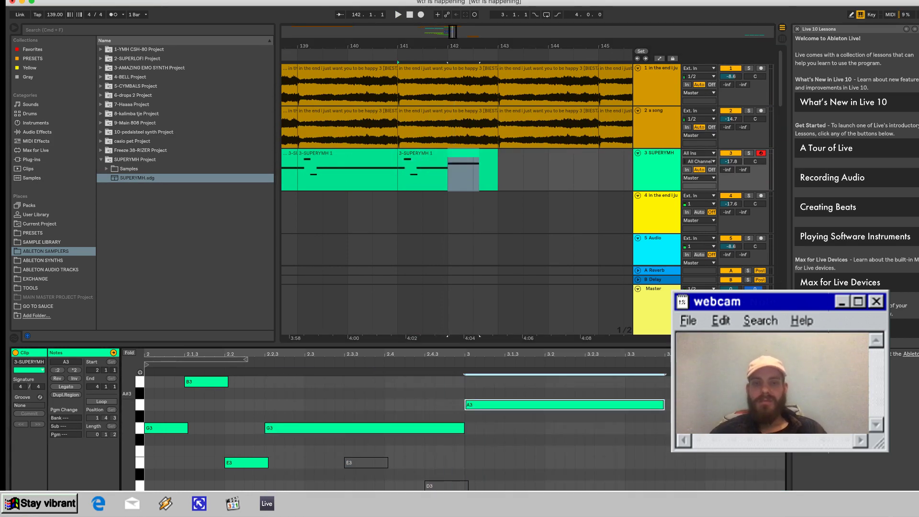
click(463, 404)
drag(465, 404, 460, 405)
key(space)
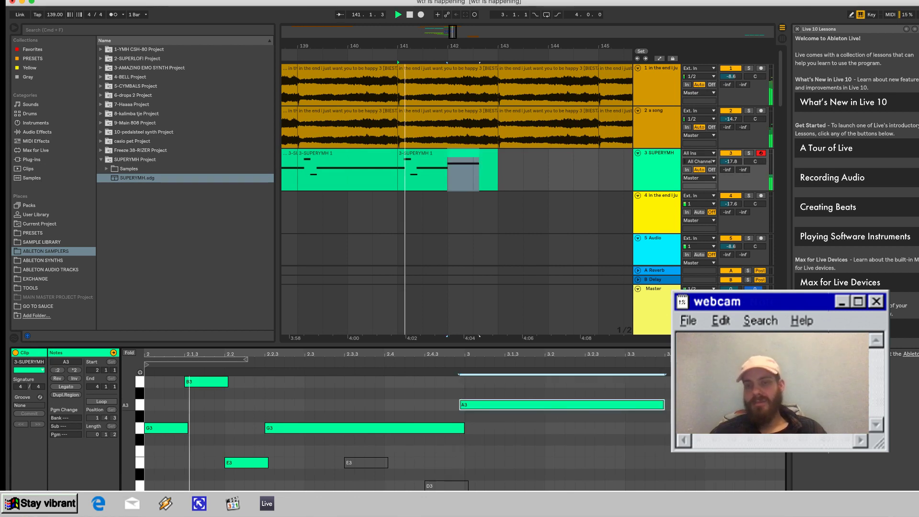
key(shift+Right)
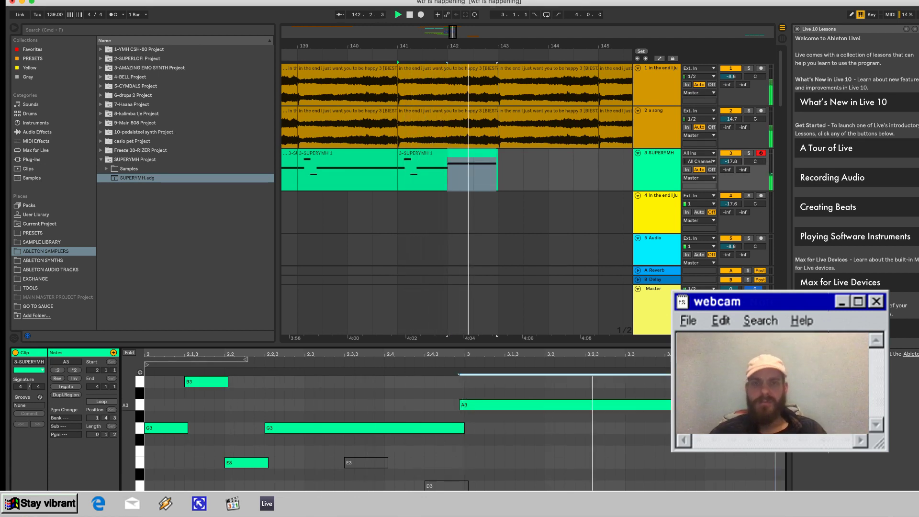
Play the arrangement from between bars 133 and 134 and review the SUPERYMH clips.
scroll(398, 170, left, 8)
key(space)
click(398, 170)
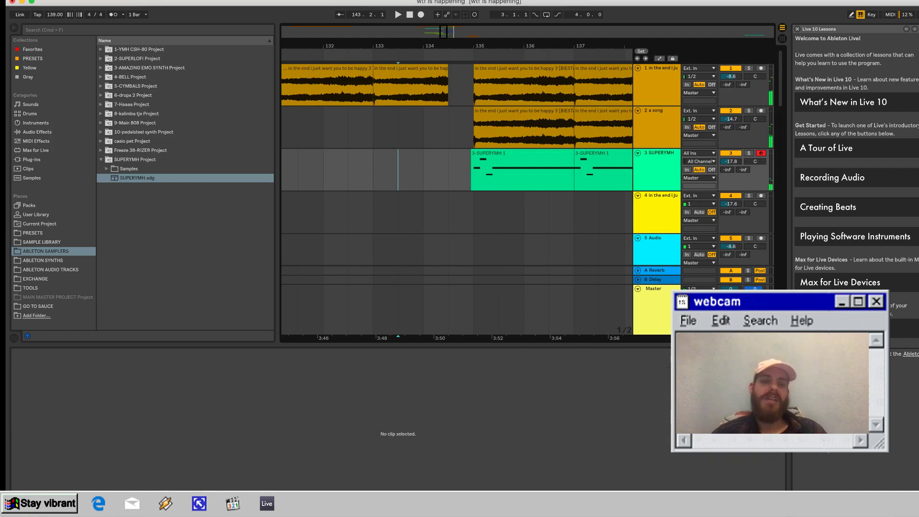
key(space)
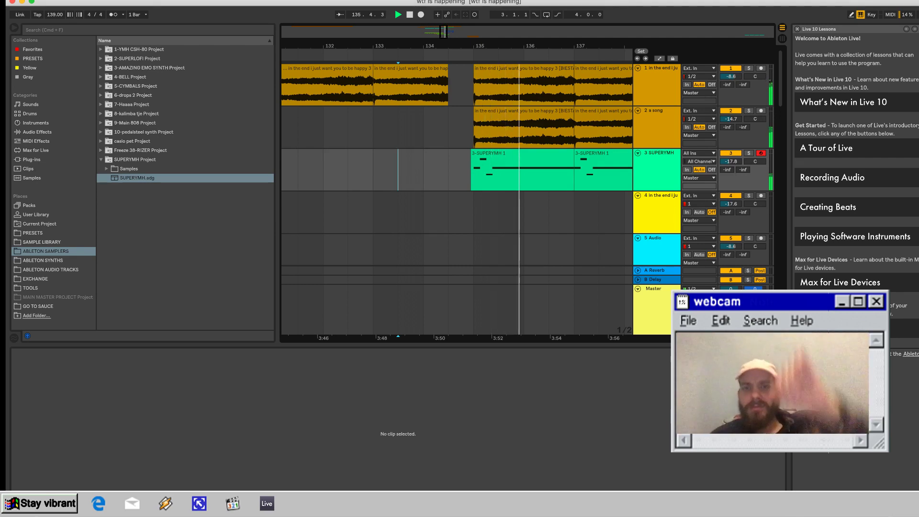
double_click(521, 153)
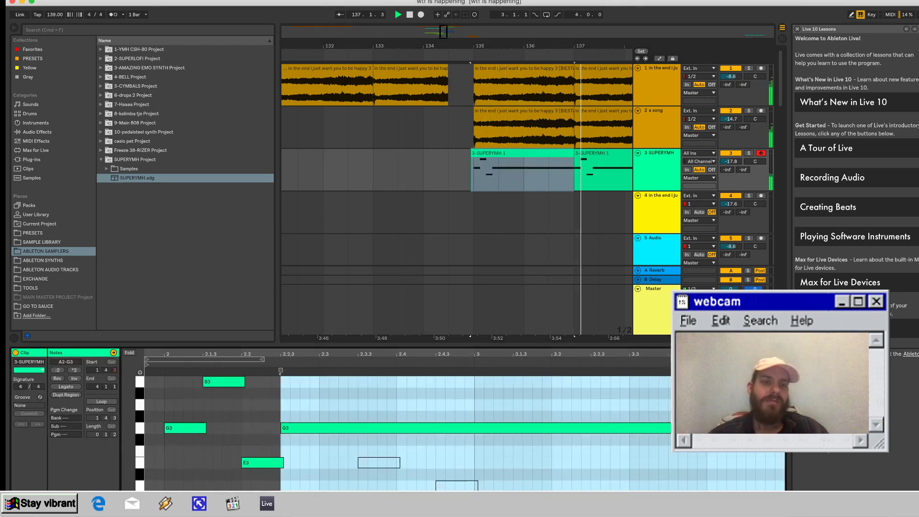
key(shift+Tab)
scroll(456, 199, right, 5)
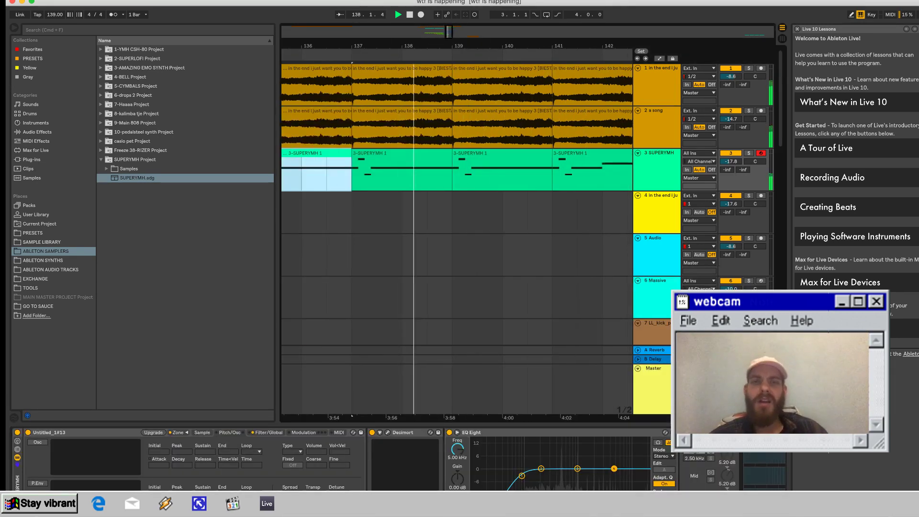
In the SUPERYMH clip at bar 137, end the long G3 at bar 3 and follow it with a D3 note.
click(402, 153)
key(space)
double_click(401, 153)
key(space)
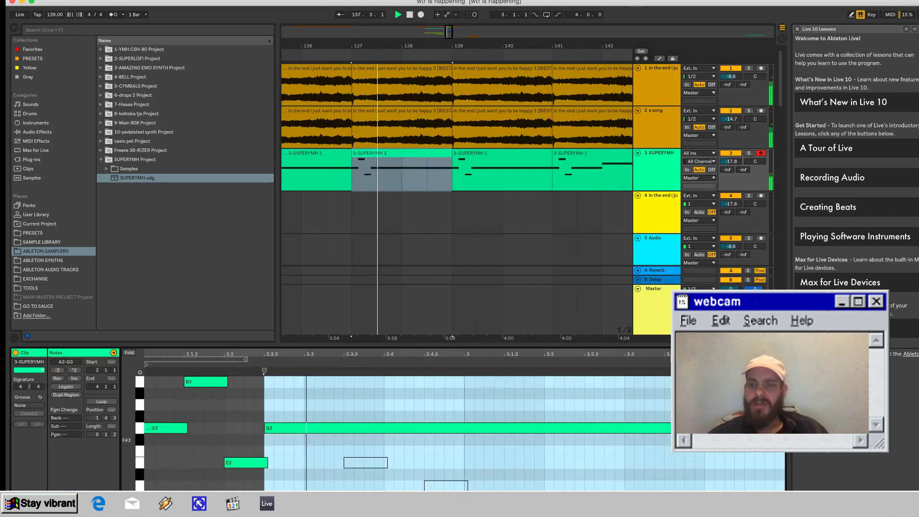
key(space)
drag(783, 427, 612, 462)
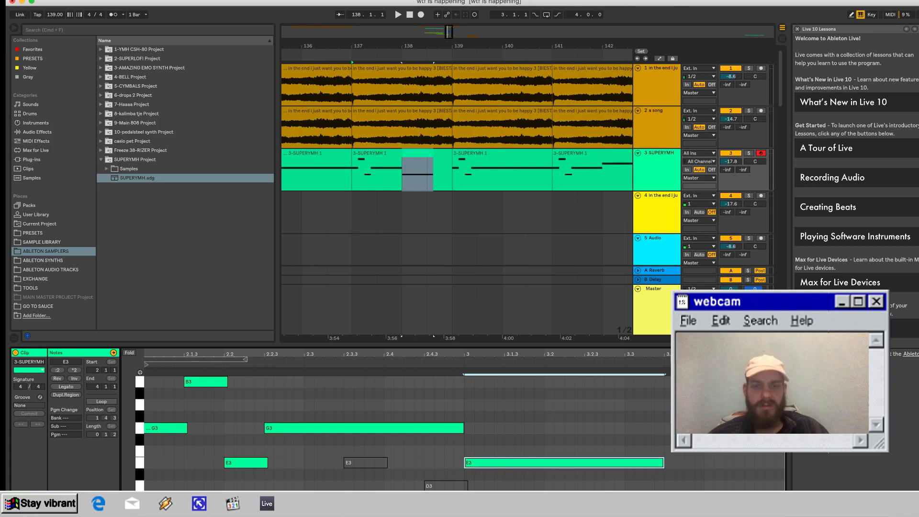
key(Down)
key(Down)
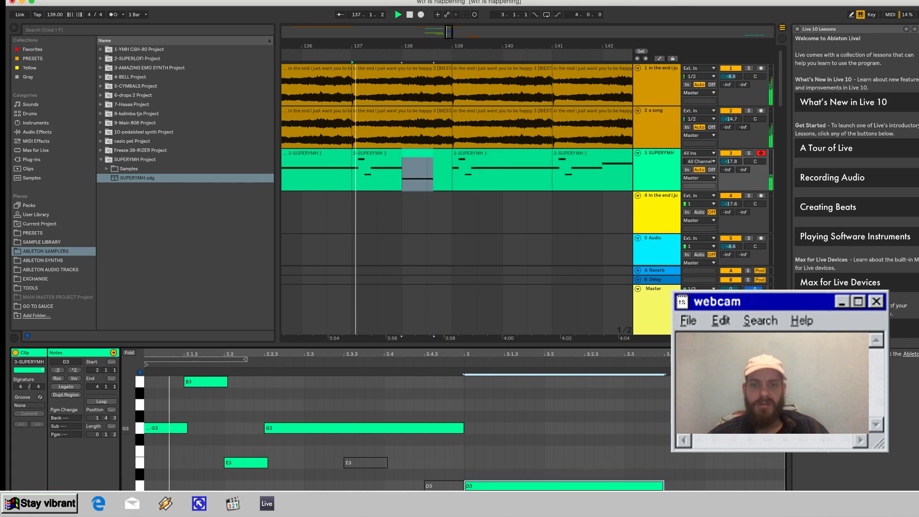
Lengthen the new D3 note to the end of the clip.
click(466, 427)
scroll(466, 462, down, 1)
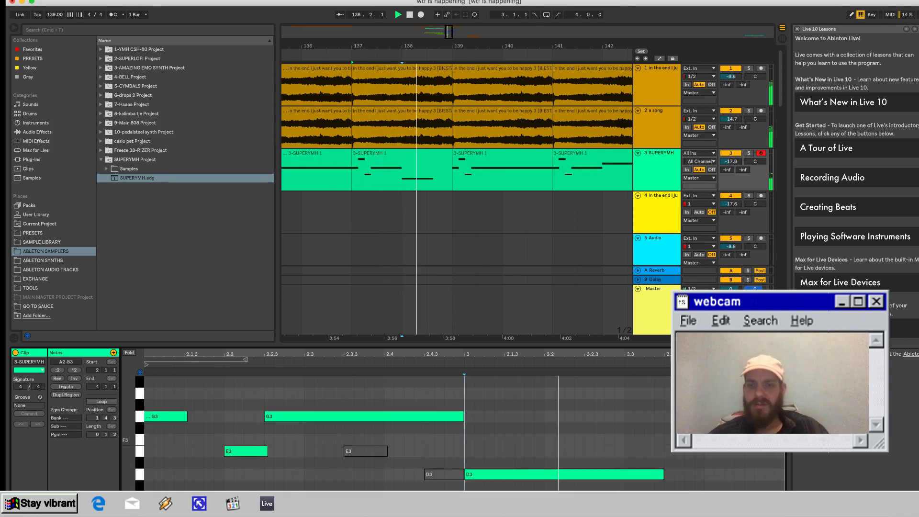
drag(662, 474, 783, 474)
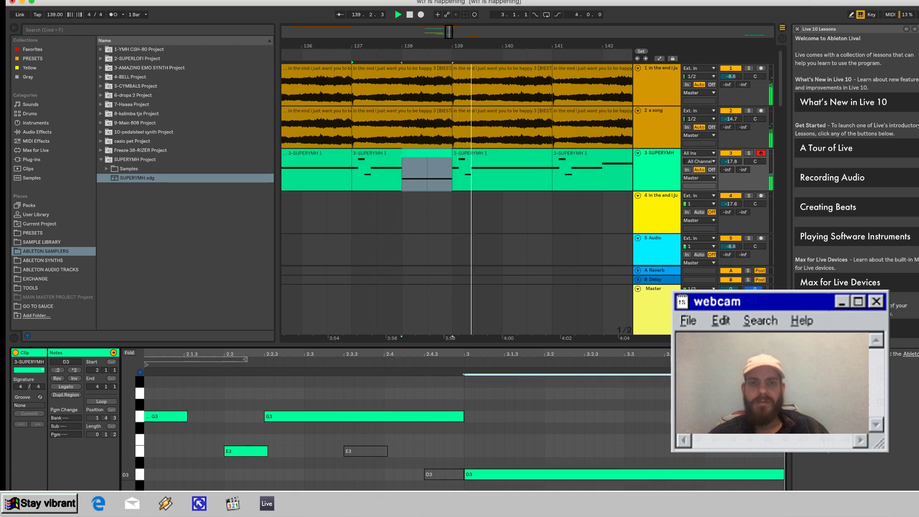
In the SUPERYMH clip at bar 141, extend the long G3 to 3.2 and trim the following A3 to start there.
scroll(456, 170, left, 4)
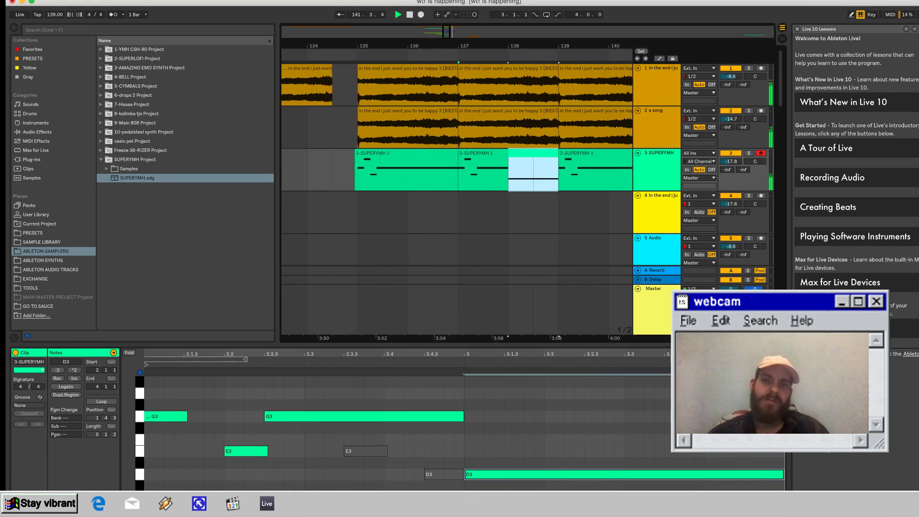
double_click(450, 153)
key(space)
click(449, 153)
key(space)
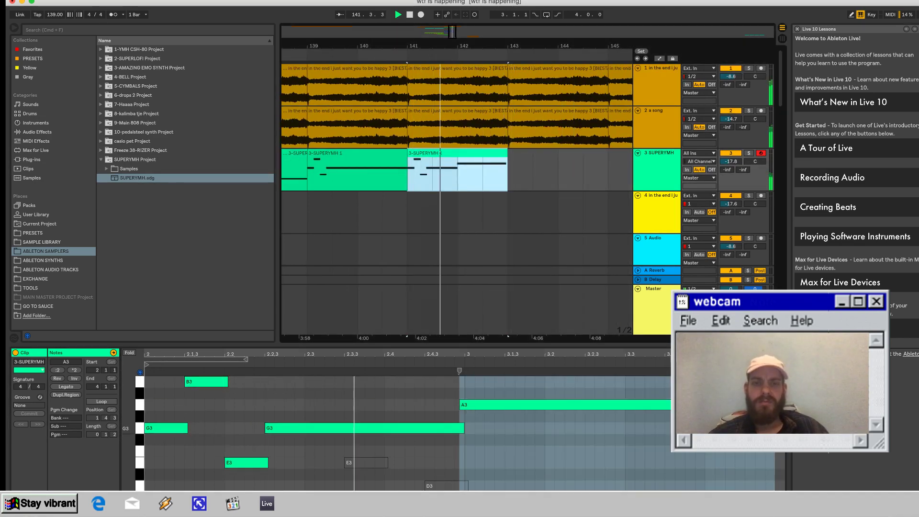
key(space)
drag(463, 428, 565, 428)
key(space)
drag(460, 405, 545, 405)
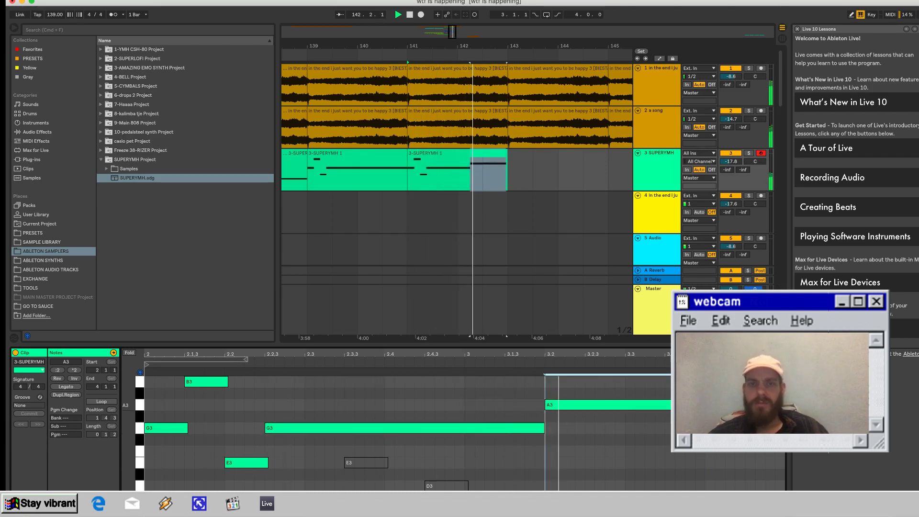
Solo the SUPERYMH track, show its device chain and play it from the clip at bar 135.
scroll(388, 170, left, 5)
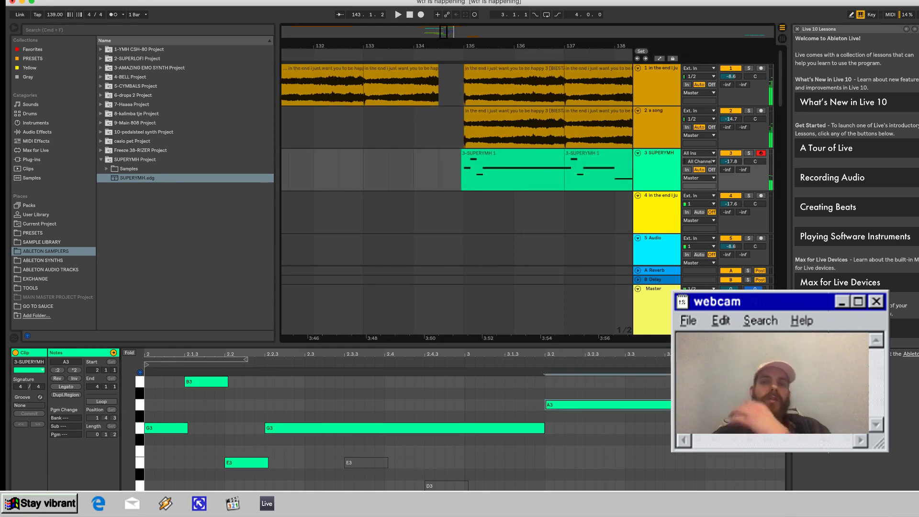
key(space)
click(388, 170)
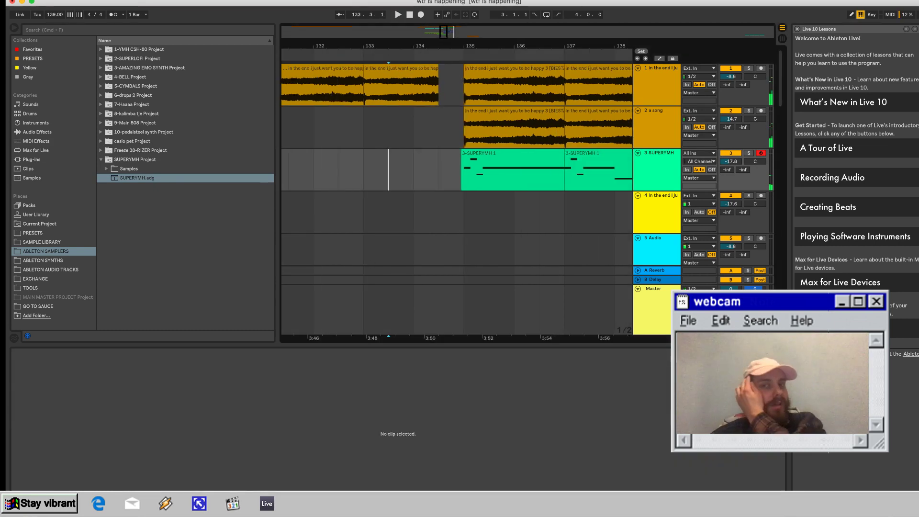
click(657, 168)
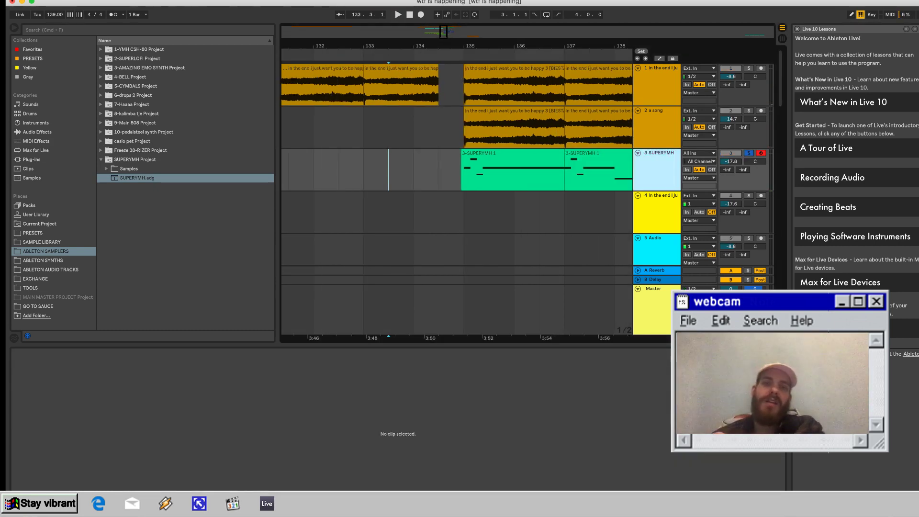
click(511, 153)
key(space)
double_click(657, 167)
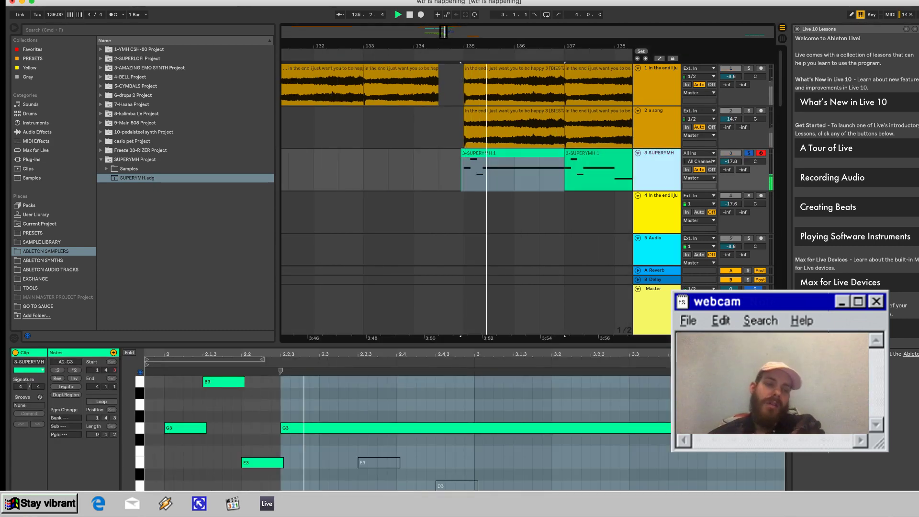
key(space)
key(space)
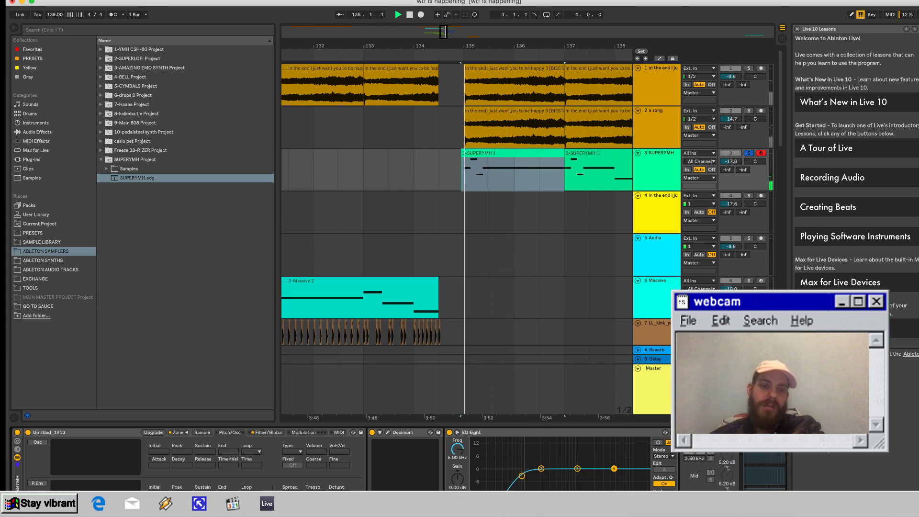
Replay the opening of the SUPERYMH melody at bar 135 several times to check how it starts.
key(space)
key(space)
key(space)
key(space)
key(space)
key(space)
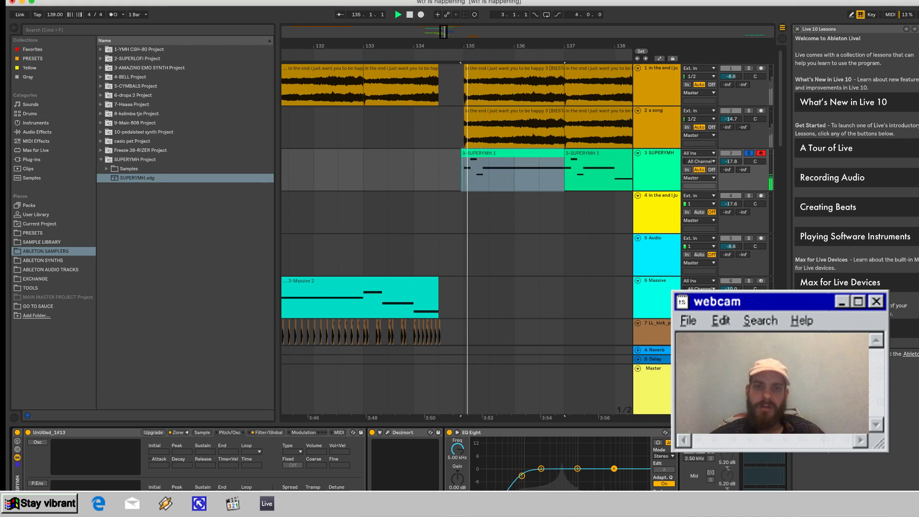
key(space)
key(space)
key(space)
key(space)
key(space)
key(space)
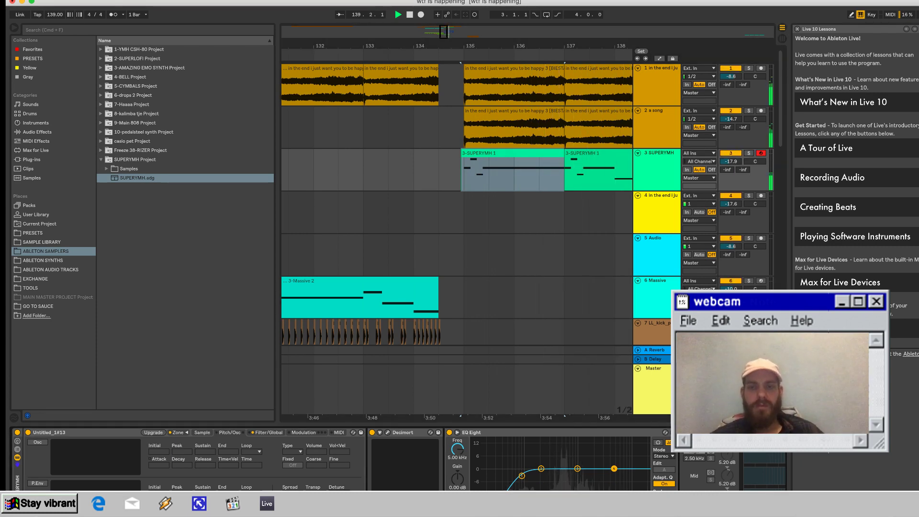
In the SUPERYMH clip at bar 141, move the final A3 to E3 starting at bar 3 and trim the long G3 back to just past bar 3.
scroll(402, 460, right, 5)
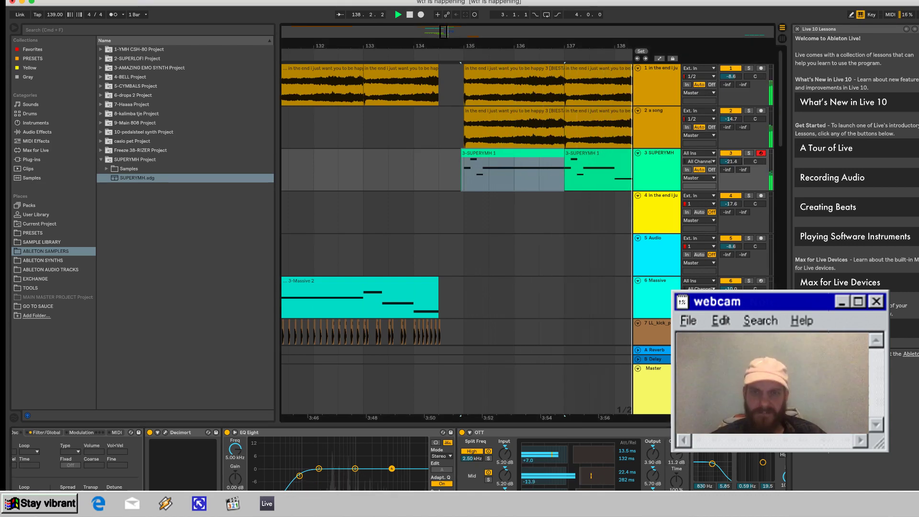
scroll(457, 239, right, 5)
scroll(457, 239, down, 1)
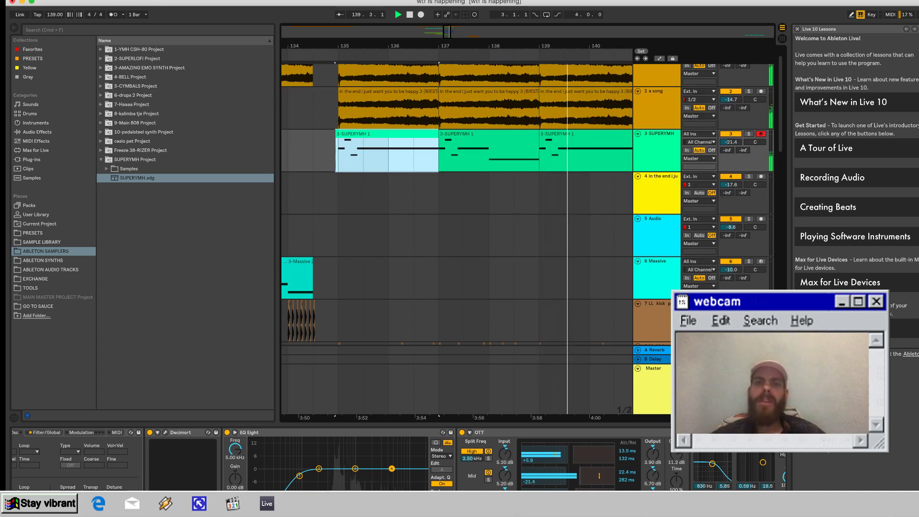
scroll(454, 239, up, 2)
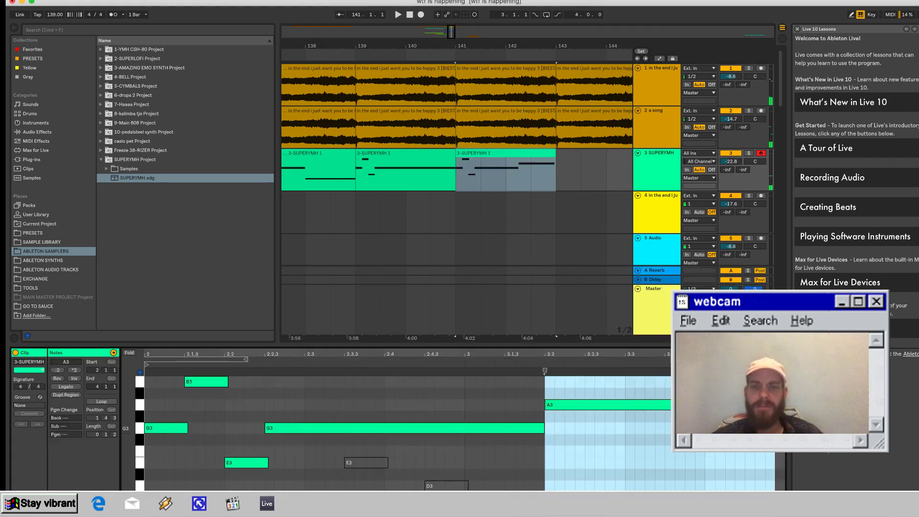
drag(617, 405, 537, 462)
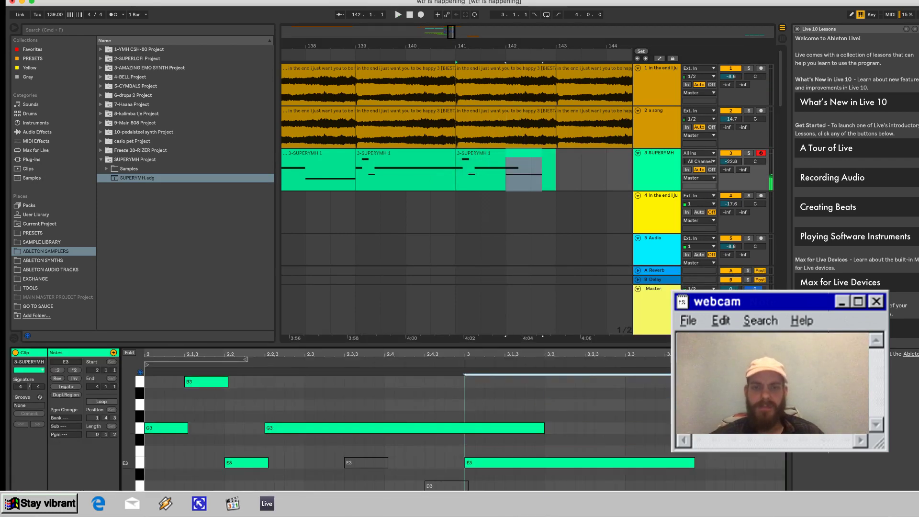
drag(543, 427, 501, 474)
Try the final note of the bar 141 clip at C3 during playback and move it back up to E3.
key(Down)
key(Down)
key(Down)
key(Down)
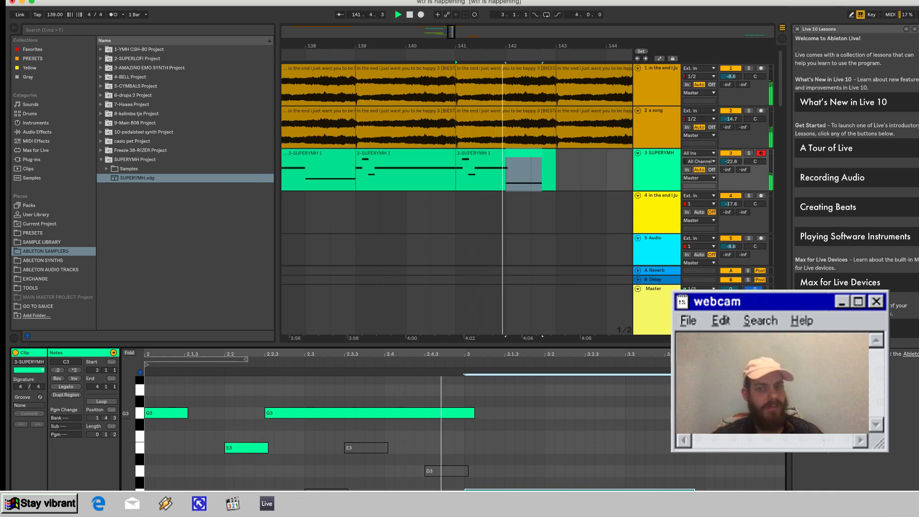
key(Up)
key(Up)
key(Up)
key(Up)
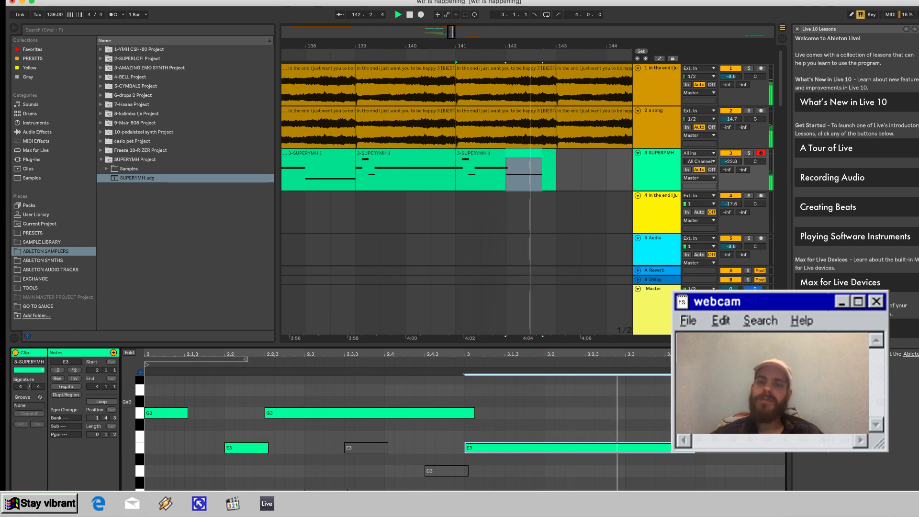
key(space)
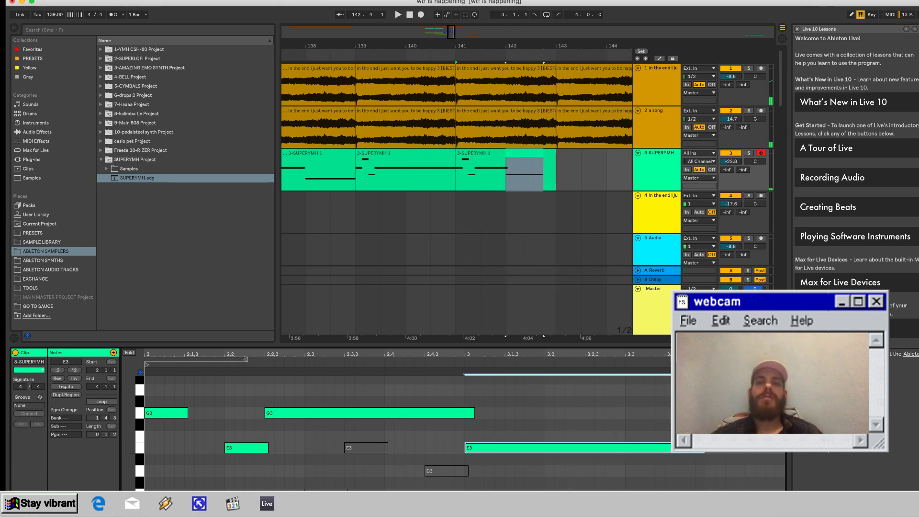
Show the SUPERYMH track's effects chain and listen to the melody again from bar 135.
scroll(517, 172, left, 5)
double_click(660, 153)
scroll(397, 461, right, 10)
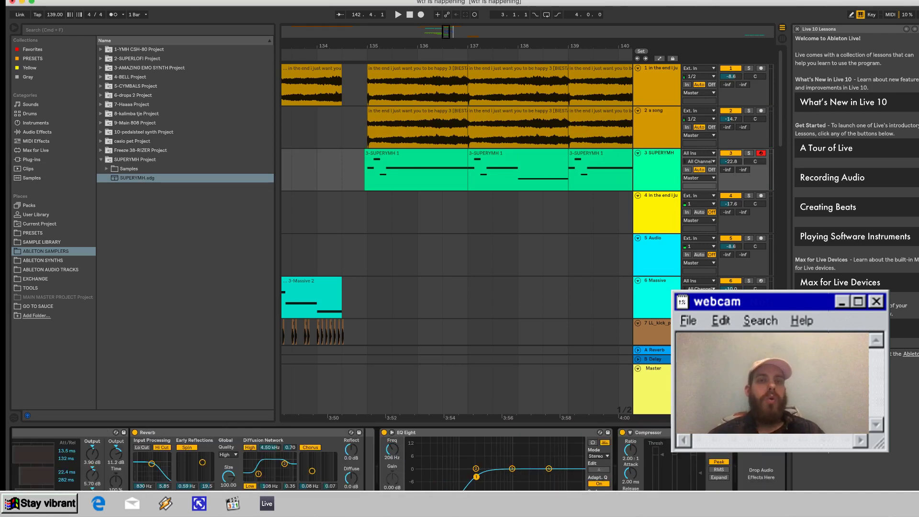
scroll(457, 216, left, 2)
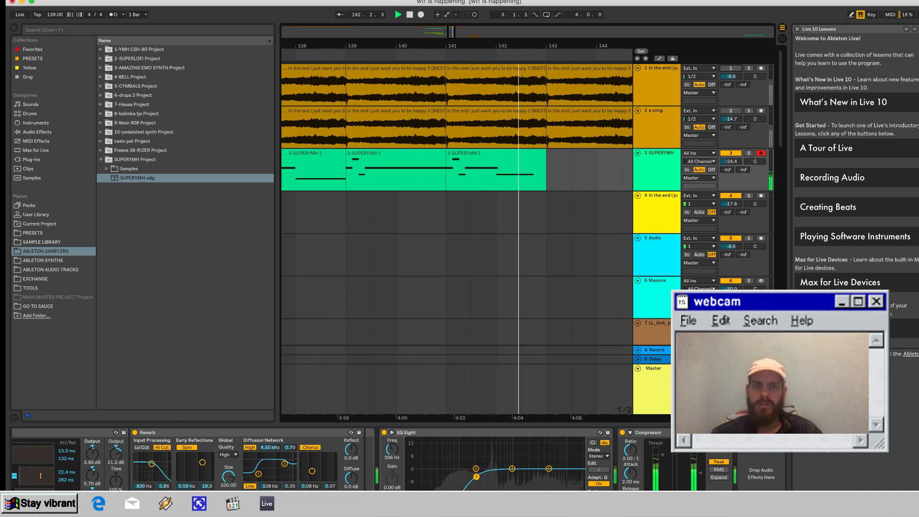
scroll(457, 230, left, 5)
key(space)
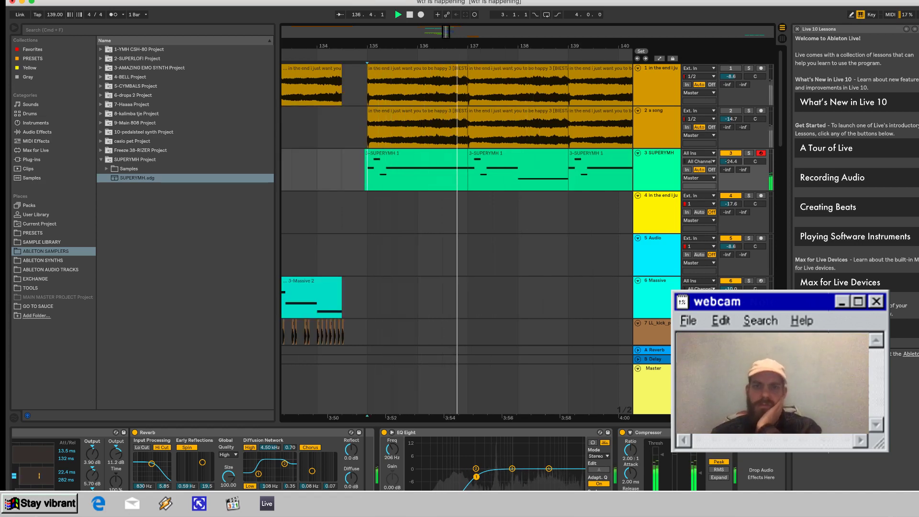
Set the volume of track 12, the green CYCdn track, to -12.8 dB.
scroll(432, 112, down, 10)
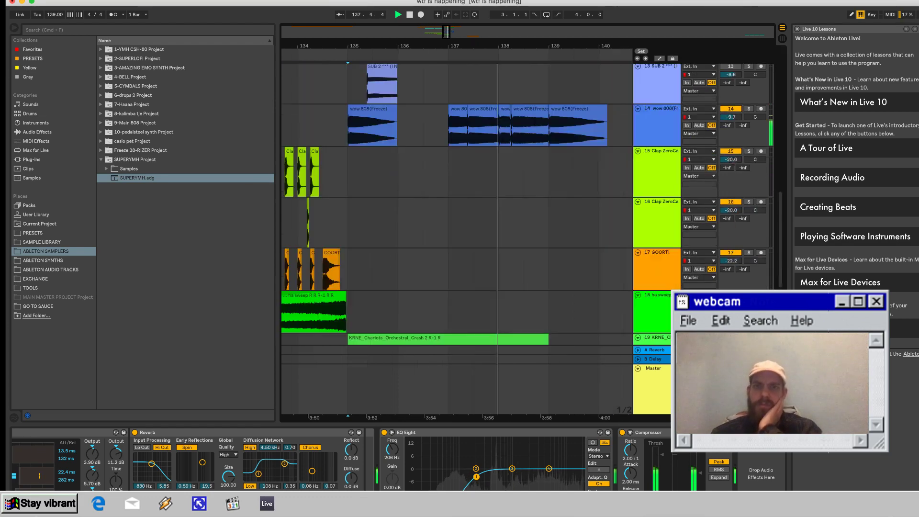
drag(731, 206, 731, 211)
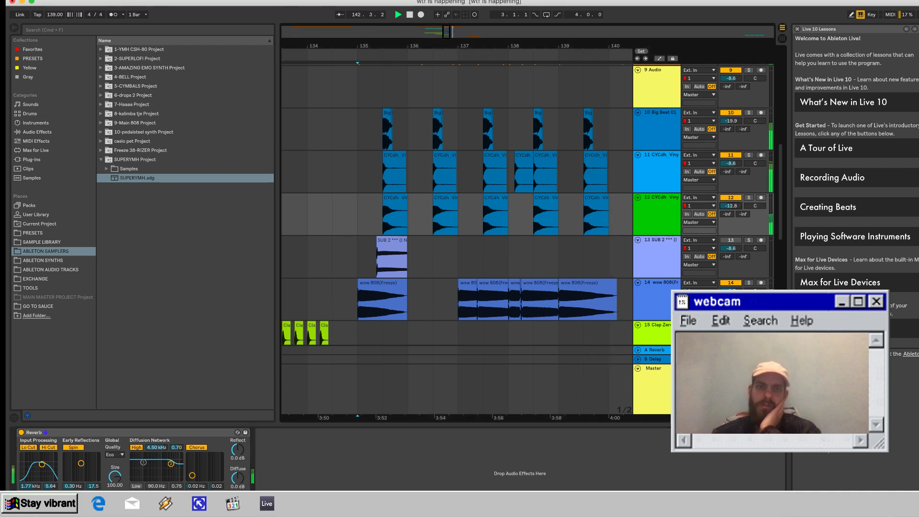
scroll(527, 204, up, 10)
Reactivate the muted "a song" track while the arrangement plays.
click(307, 170)
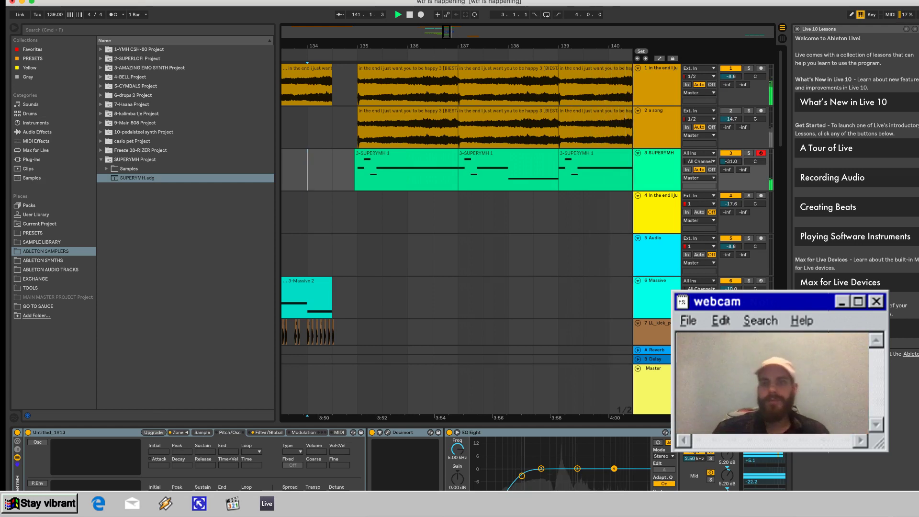
scroll(456, 240, left, 2)
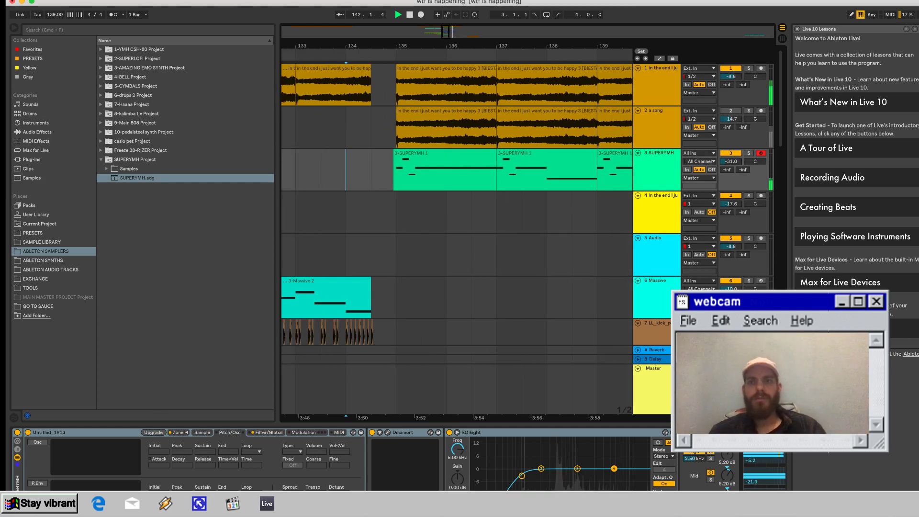
click(658, 165)
click(730, 110)
scroll(456, 239, right, 15)
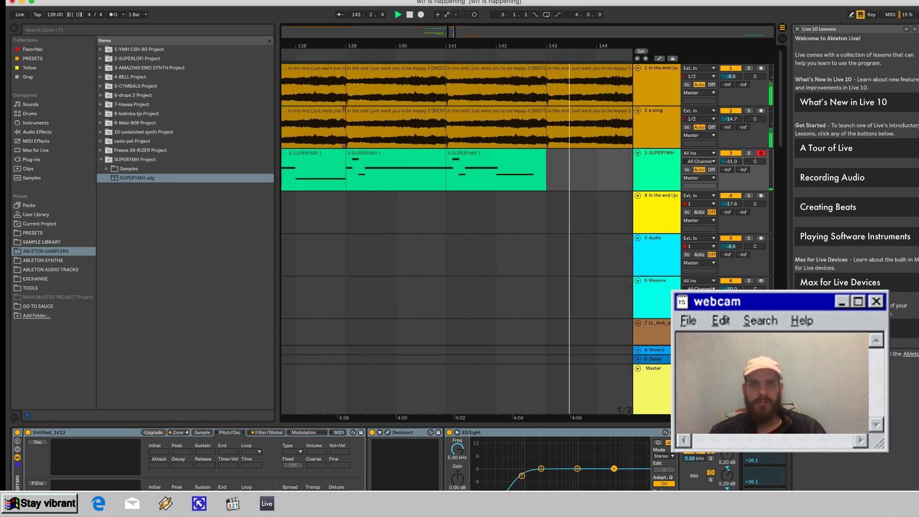
Deactivate the "a song" clips from bar 135 through bar 142, keeping them in the arrangement.
click(477, 128)
scroll(456, 128, left, 12)
shift+click(356, 128)
key(Delete)
scroll(356, 129, left, 5)
key(super+z)
key(0)
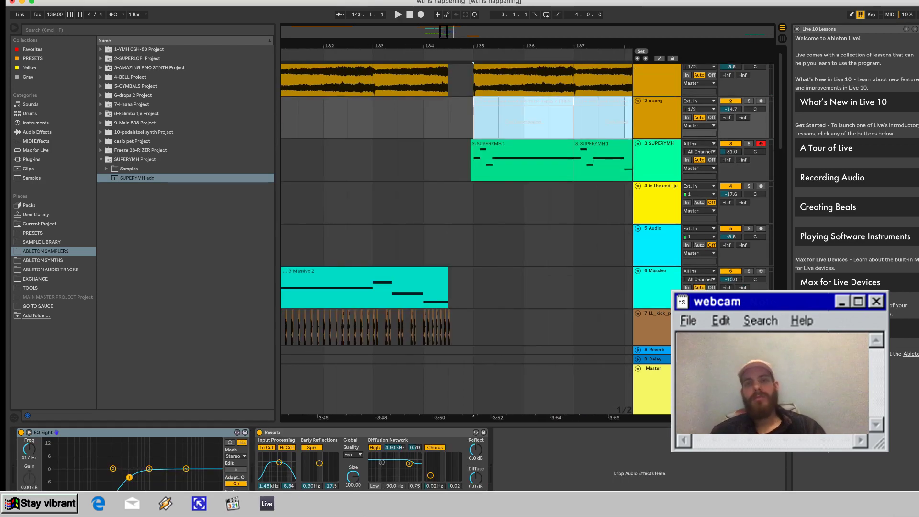
Insert an audio track below SUPERYMH holding the LSTD_140_Cymbal_High_Hat_16 loop at bar 135, and set its volume to -14.5 dB.
click(397, 162)
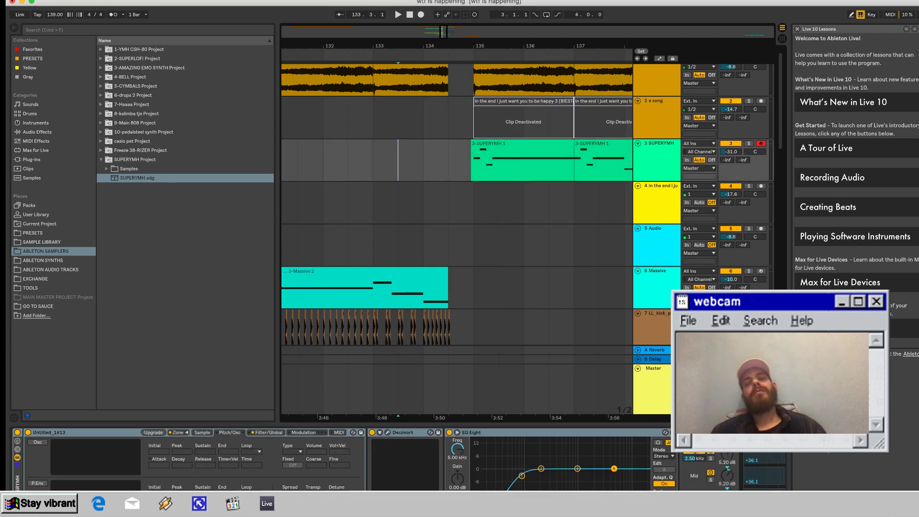
key(super+t)
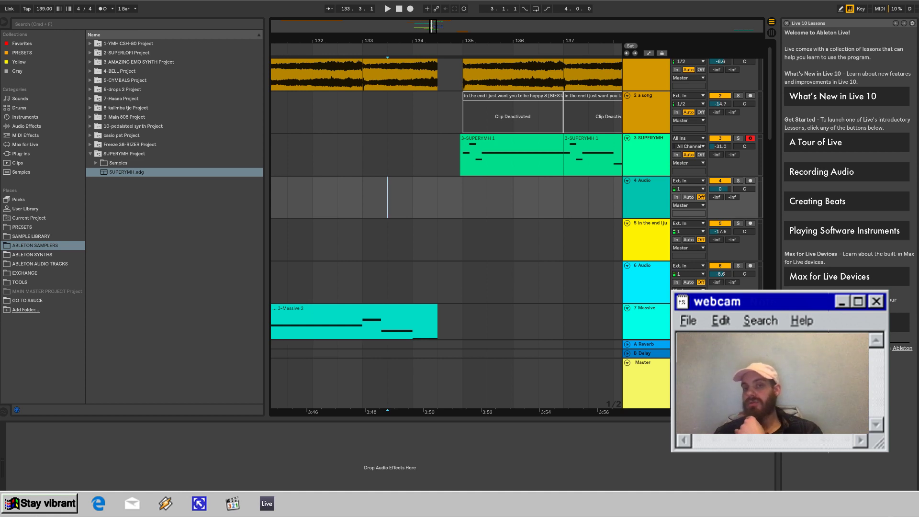
drag(387, 197, 480, 186)
mouse_move(730, 195)
mouse_down()
mouse_move(730, 210)
mouse_move(730, 197)
mouse_up()
Halve the hi-hat clip's segment tempo to 70 BPM and audition it from bar 135.
key(space)
drag(505, 46, 439, 77)
key(space)
double_click(459, 186)
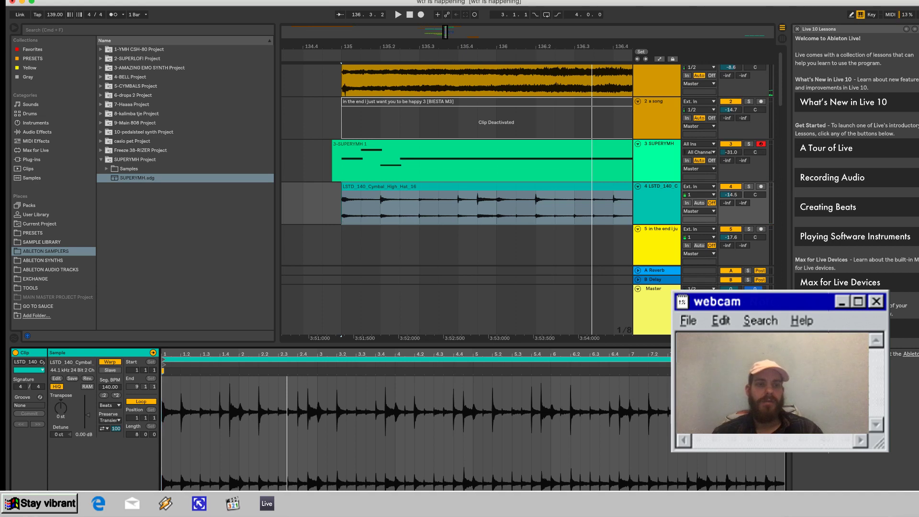
click(104, 395)
key(space)
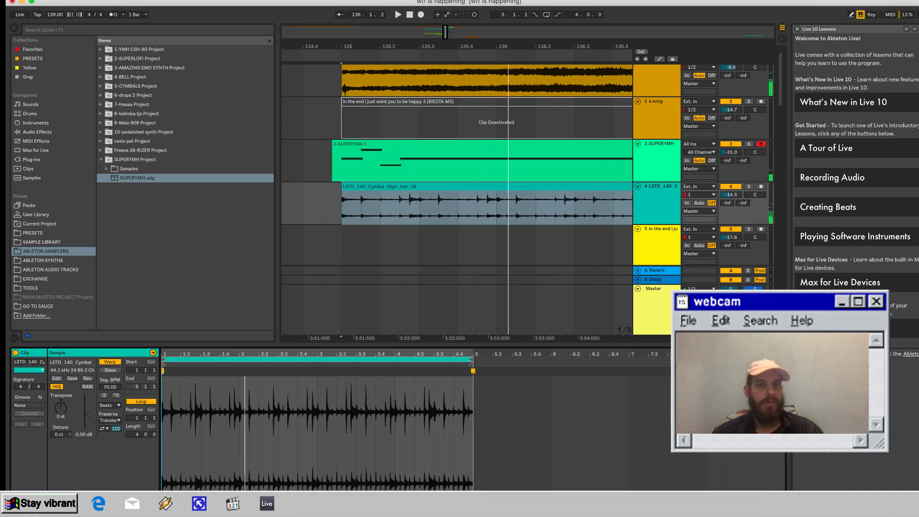
Copy the eighth-note hi-hat slice at 135.4 to the start of bar 135 and duplicate it seven times in a row.
mouse_move(457, 207)
mouse_down()
mouse_move(477, 207)
mouse_move(350, 186)
mouse_up()
key(space)
key(space)
key(super+d)
key(super+d)
key(super+d)
key(super+d)
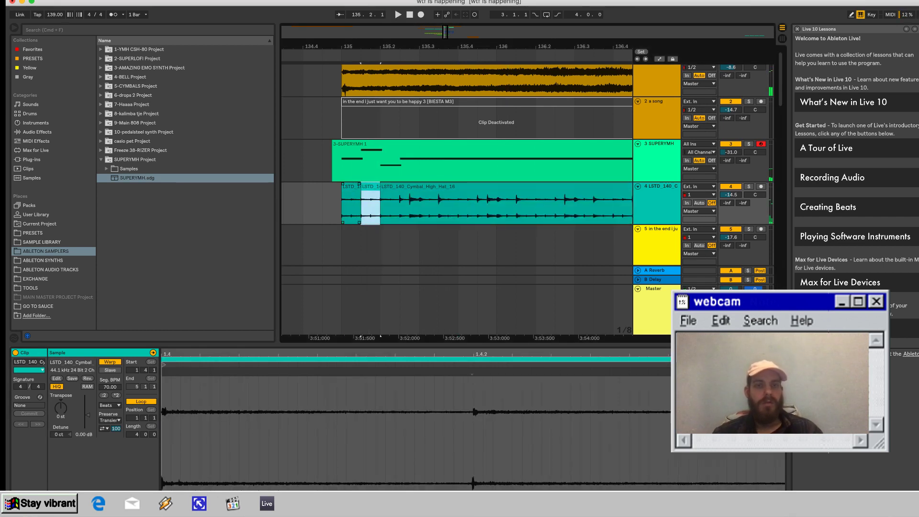
key(super+d)
key(super+d)
key(super+d)
Play the repeated hi-hat slices from bar 135 and raise their track's volume to -8.9 dB.
key(Left)
key(Left)
key(Left)
key(Left)
key(Left)
key(Left)
key(Left)
key(space)
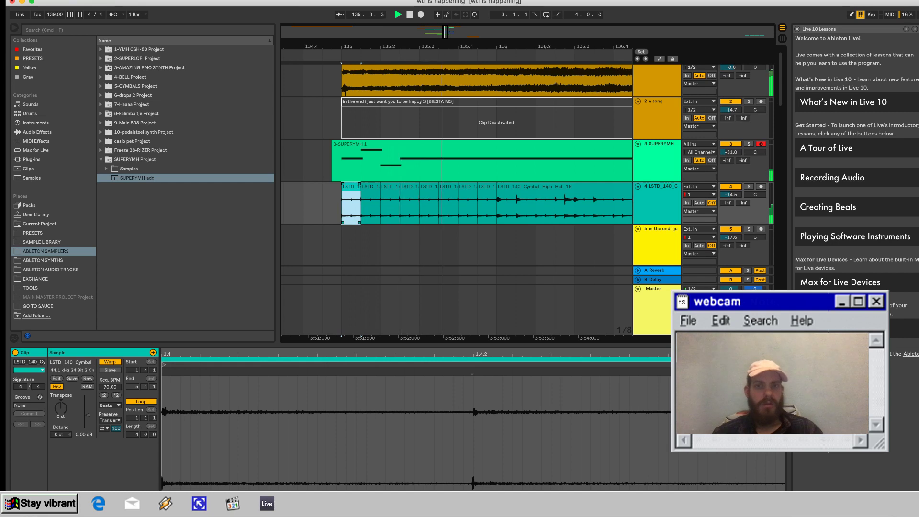
key(space)
key(space)
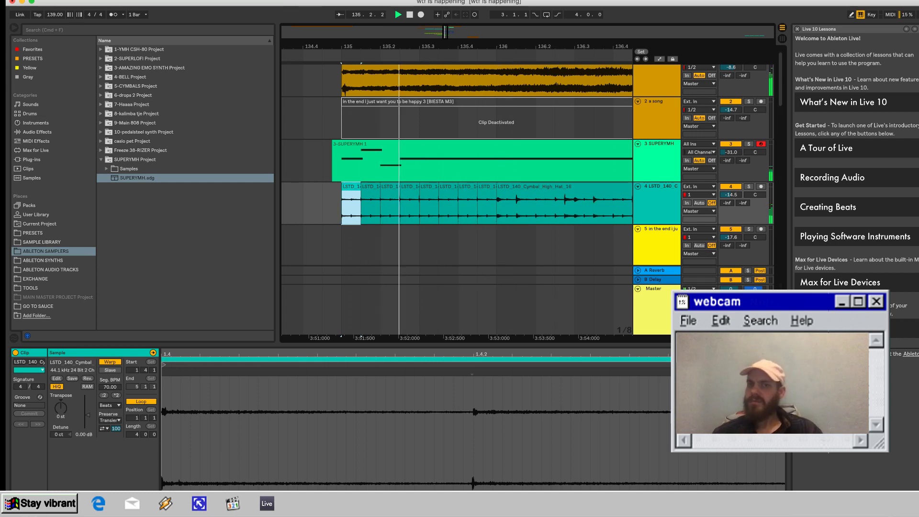
drag(731, 194, 731, 186)
key(space)
Duplicate the last hi-hat slice nine more times to continue the pattern past bar 136.
click(487, 187)
key(super+d)
key(super+d)
key(super+d)
key(super+d)
key(super+d)
key(super+d)
key(super+d)
key(super+d)
key(super+d)
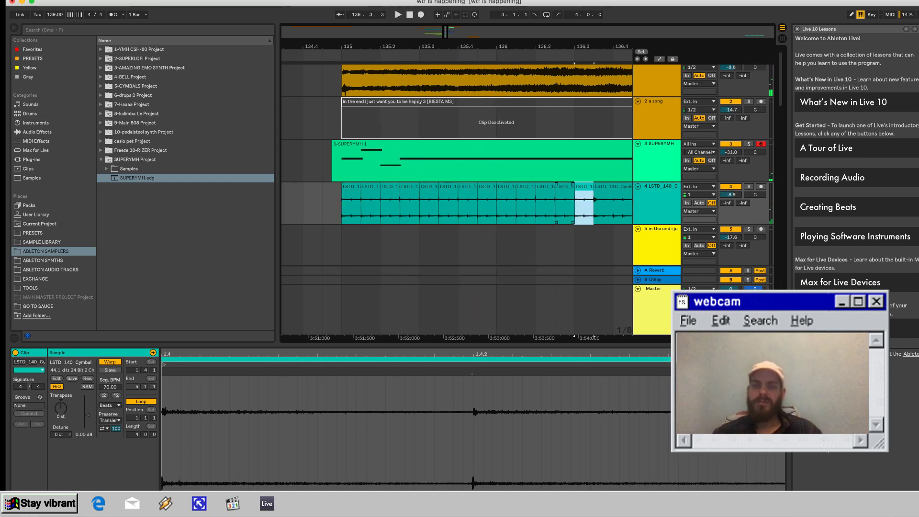
Select the whole run of hi-hat slices back to bar 135 and play it.
scroll(513, 204, left, 8)
shift+click(521, 187)
key(space)
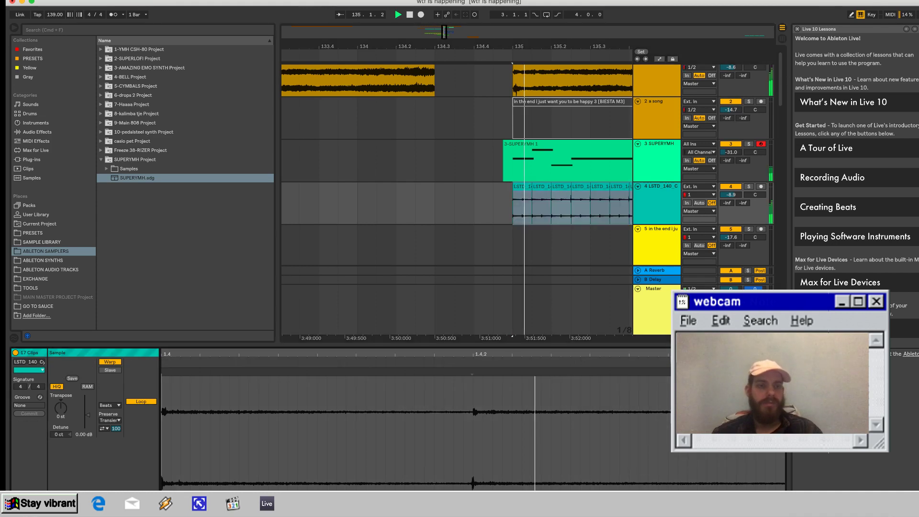
Set the selected hi-hat slices' Beats warp to preserve 1/16, turn off transient looping with a shorter envelope, and play them.
key(super+j)
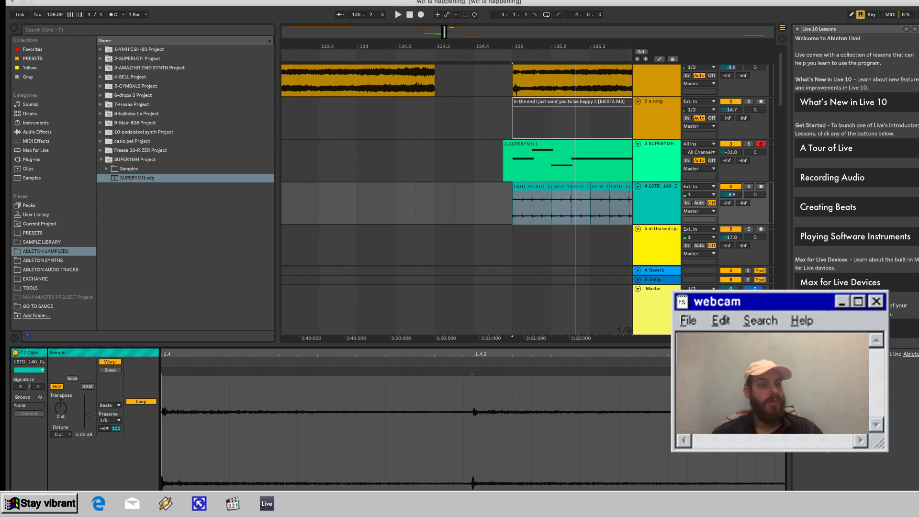
key(space)
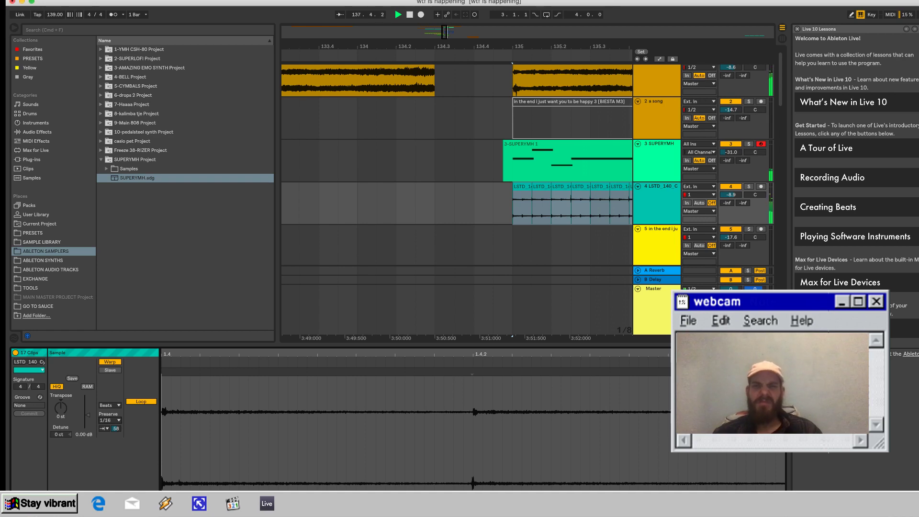
scroll(484, 203, right, 5)
scroll(484, 203, left, 4)
key(space)
key(space)
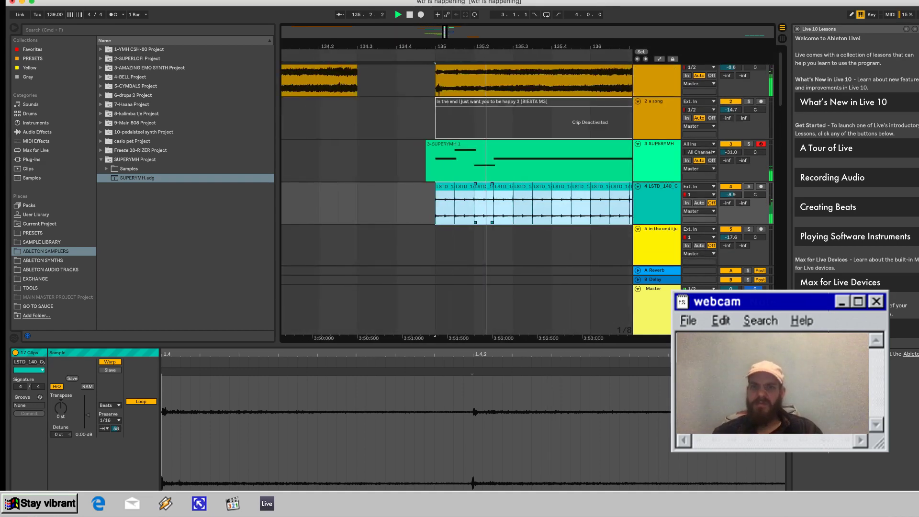
Delete one hi-hat slice near the end of the run and duplicate the one before it eight times, past bar 138.
scroll(484, 204, right, 6)
click(521, 177)
key(Delete)
click(474, 177)
key(super+d)
key(super+d)
key(super+d)
key(super+d)
key(super+d)
key(super+d)
key(super+d)
key(super+d)
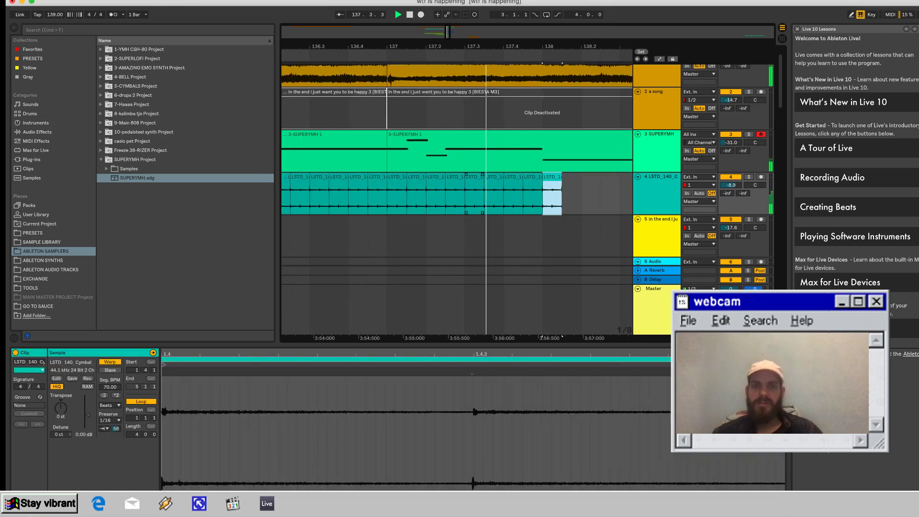
Duplicate the eighth-note portion of hi-hat just before 135.2 repeatedly up to 136.2 and play from the slice at 135.2.
scroll(474, 192, left, 6)
drag(413, 177, 435, 177)
key(space)
key(space)
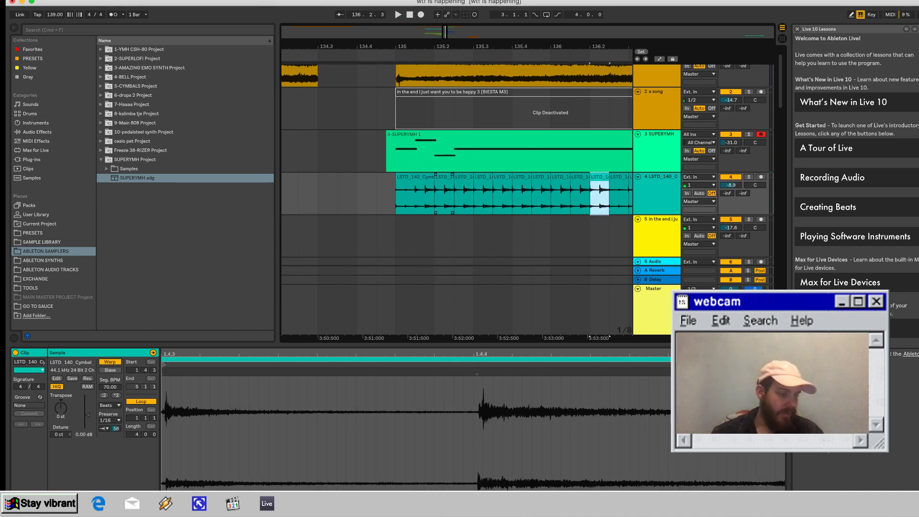
click(444, 177)
key(space)
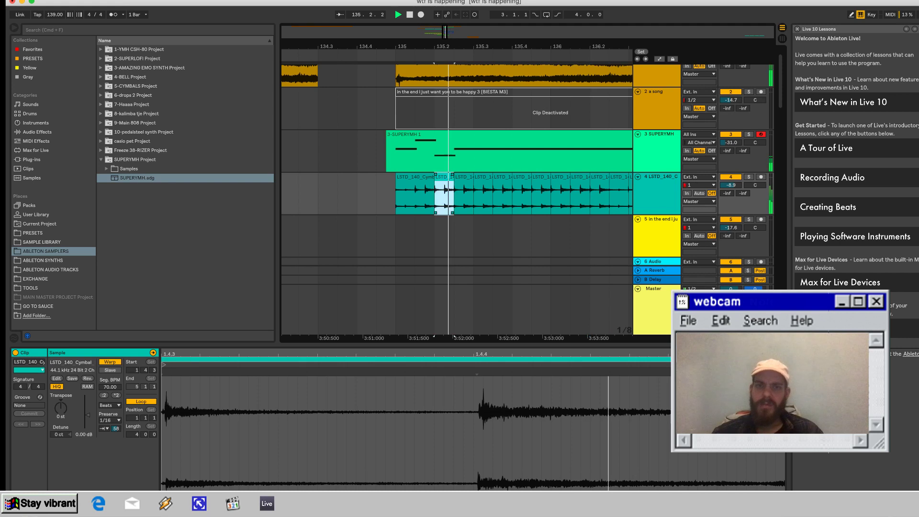
Select the sixteenth-note hi-hat portion at 135.2.2, duplicate it eight times and play from 135.2.
scroll(459, 184, right, 4)
key(space)
key(plus)
key(plus)
key(space)
key(space)
click(326, 197)
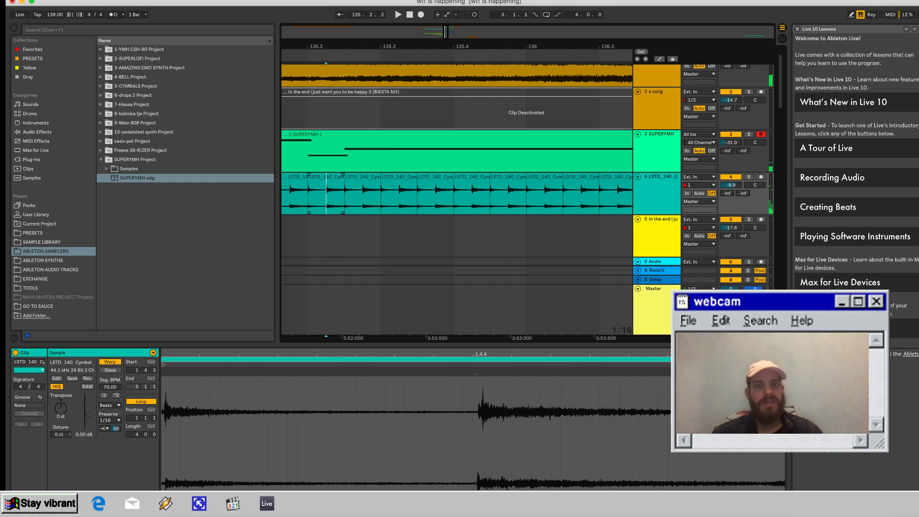
drag(326, 196, 344, 196)
key(super+d)
key(super+d)
key(super+d)
key(super+d)
key(super+d)
key(super+d)
key(super+d)
key(super+d)
click(325, 177)
key(space)
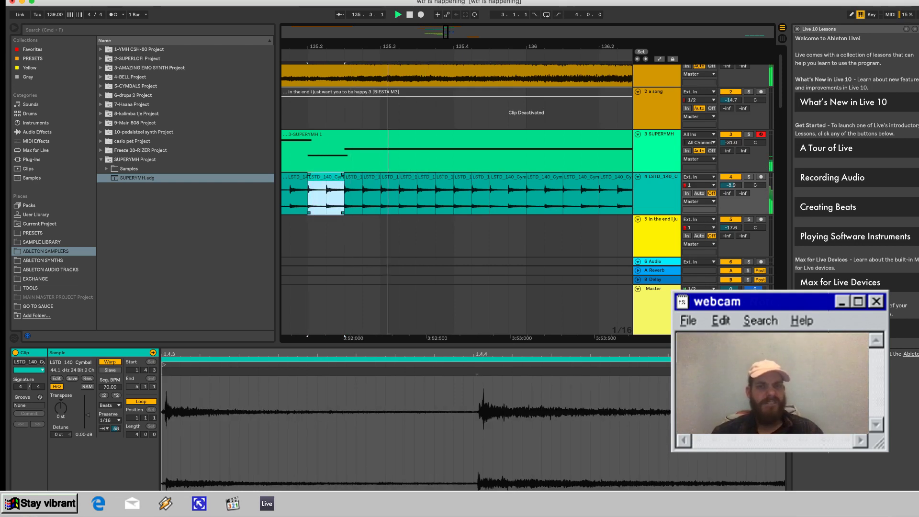
key(space)
Copy the sixteenth-note hi-hat slice at 135.2.3 and paste it nine times in a row from the start of bar 135.
click(353, 177)
scroll(353, 177, left, 3)
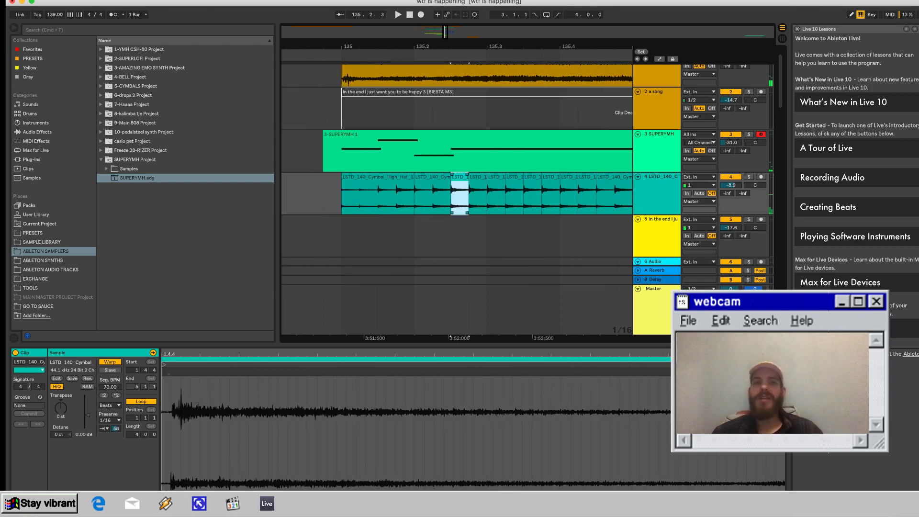
click(341, 196)
key(super+v)
key(super+v)
key(super+v)
key(super+v)
key(super+v)
key(super+v)
key(super+v)
key(super+v)
key(super+v)
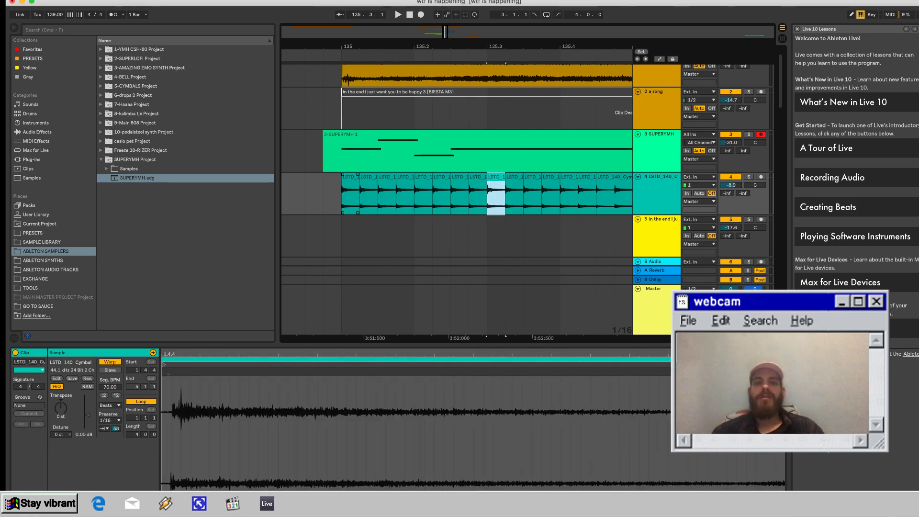
Duplicate the last sixteenth-note hi-hat slice five more times and play the pattern from before bar 135.
key(super+d)
key(super+d)
key(super+d)
key(super+d)
key(super+d)
scroll(353, 191, left, 3)
click(401, 189)
key(space)
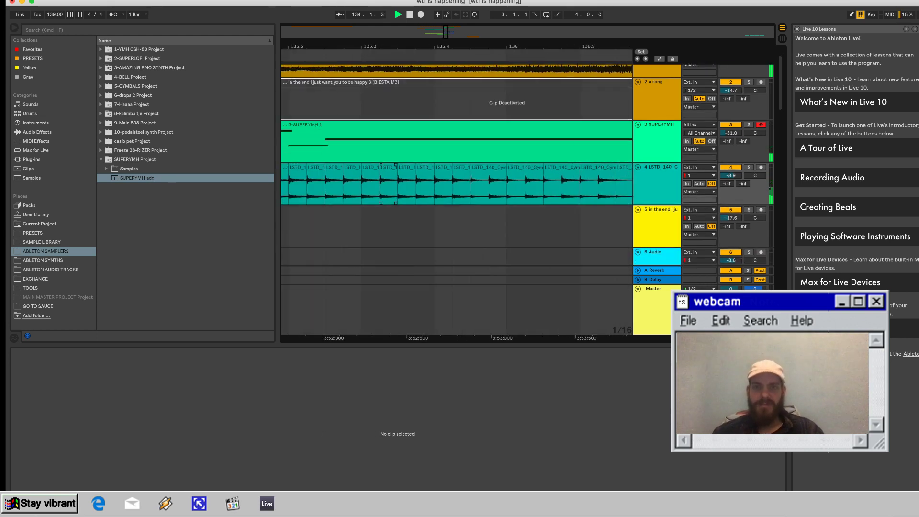
key(space)
Play the hi-hat from the slices at the start of bar 135 and at 135.2.4 to compare them.
drag(544, 189, 561, 189)
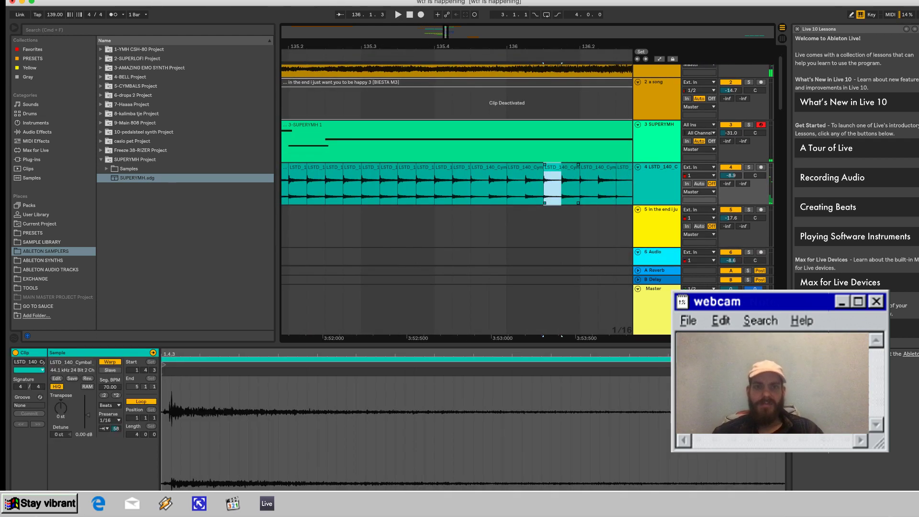
scroll(557, 189, left, 3)
click(331, 167)
key(space)
key(space)
click(458, 167)
key(r)
key(space)
click(331, 168)
key(space)
key(space)
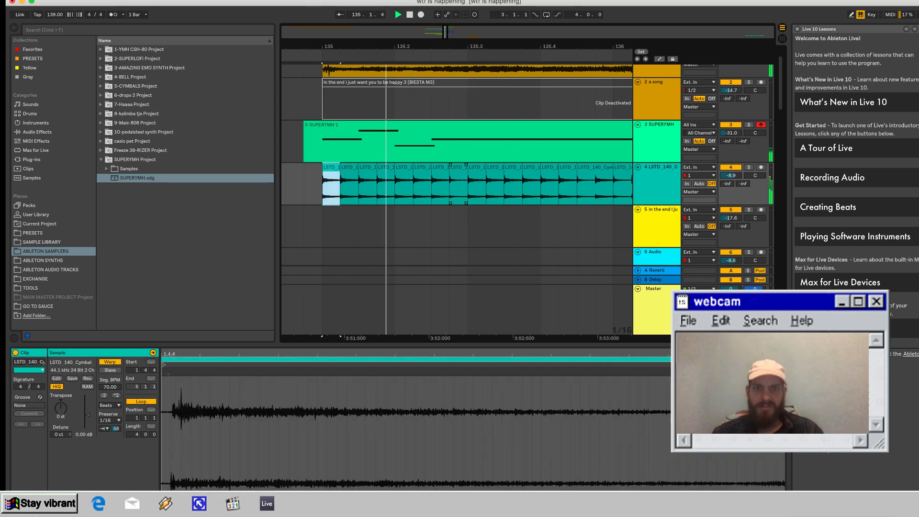
click(458, 168)
key(space)
key(space)
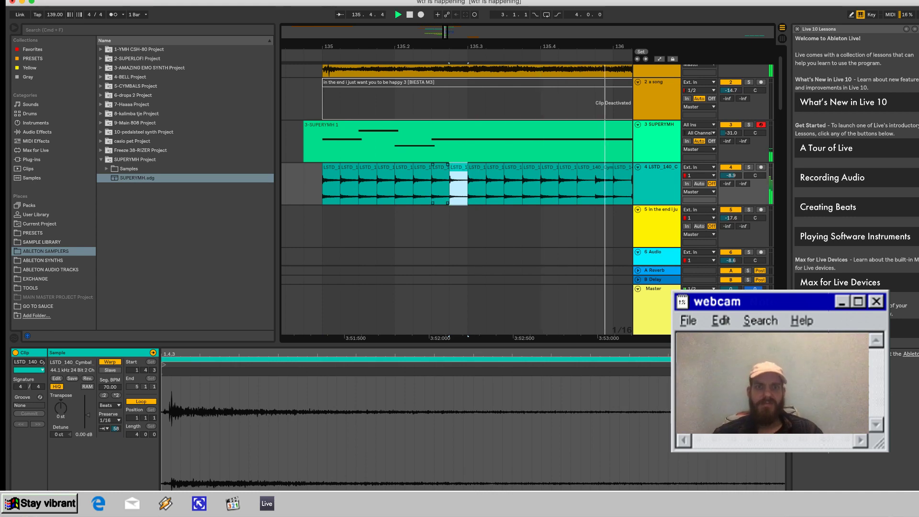
Select the first eight sixteenth-note hi-hat slices from bar 135 and duplicate the group eight times, up to 139.3.
shift+click(331, 167)
key(super+d)
key(super+d)
key(super+d)
key(super+d)
key(super+d)
key(super+d)
key(super+d)
key(super+d)
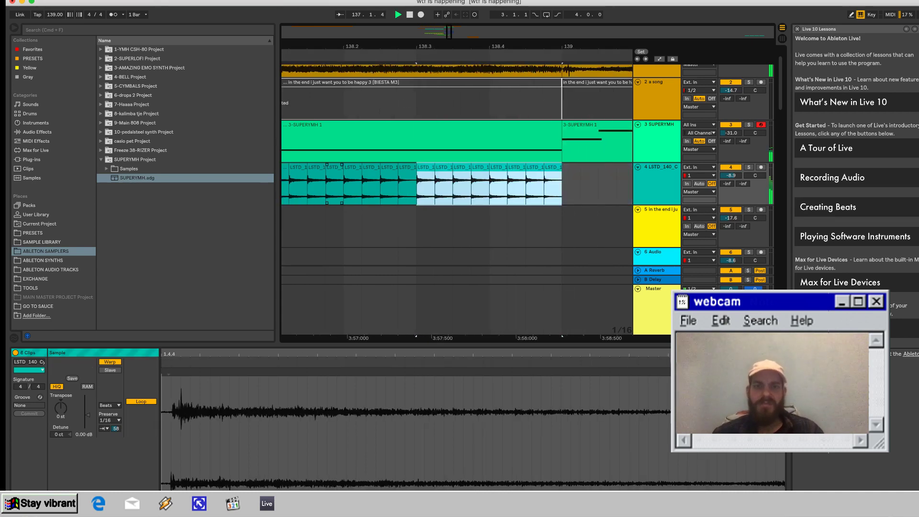
Select all hi-hat slices from bar 135 to 139.3 and transpose them to -9 st while listening.
scroll(457, 183, left, 20)
drag(416, 47, 417, 24)
click(410, 167)
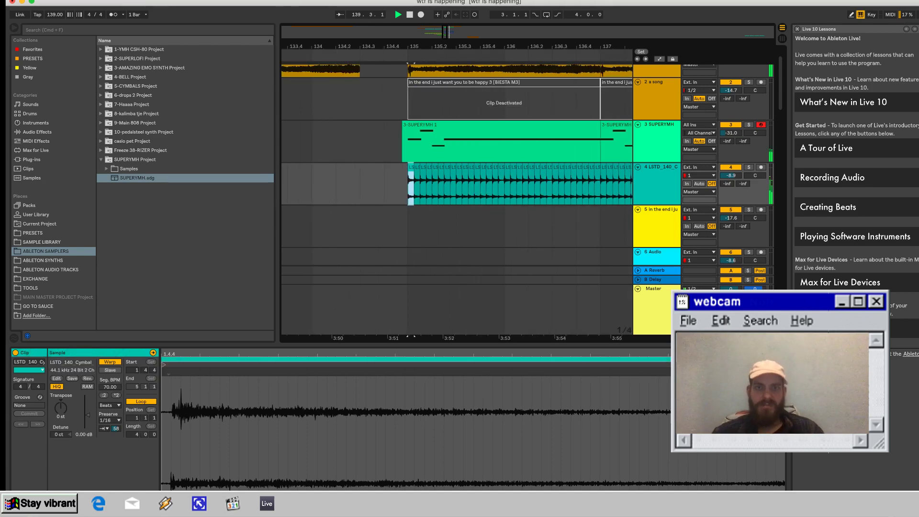
scroll(410, 167, right, 10)
key(space)
shift+click(520, 168)
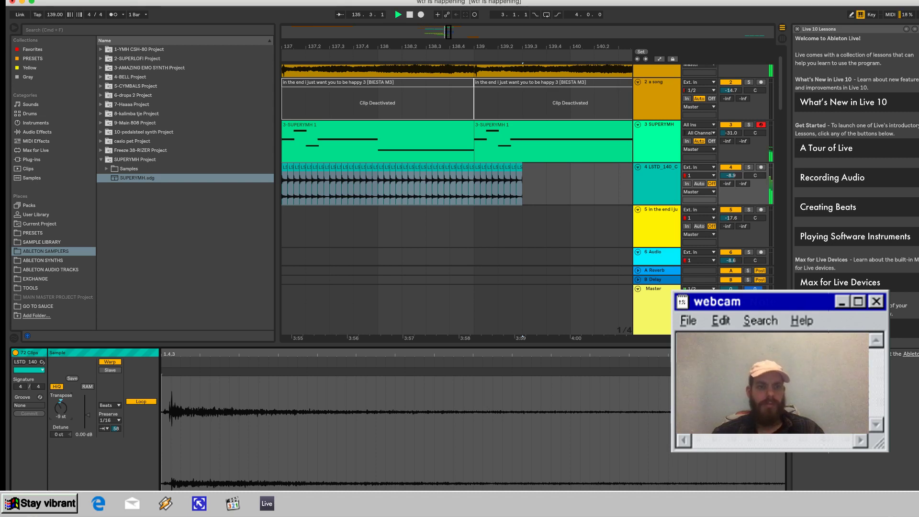
drag(61, 408, 61, 414)
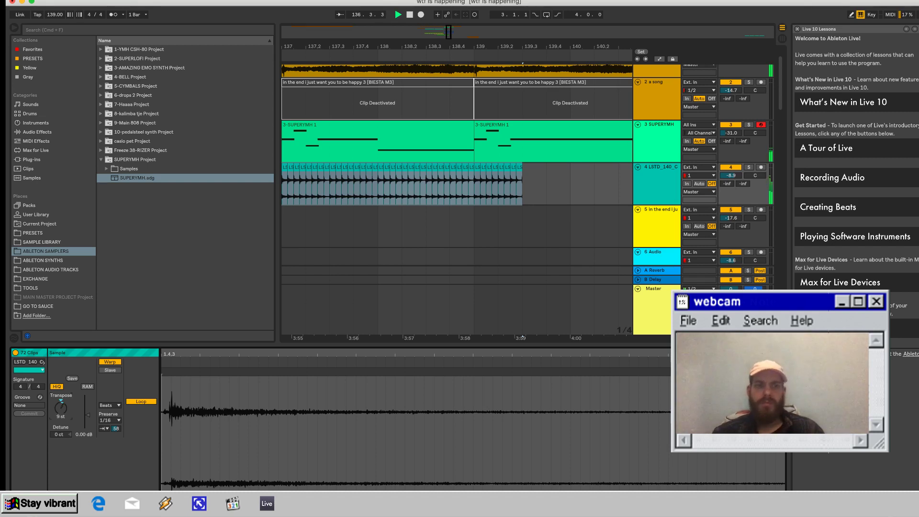
key(Down)
key(Down)
key(Down)
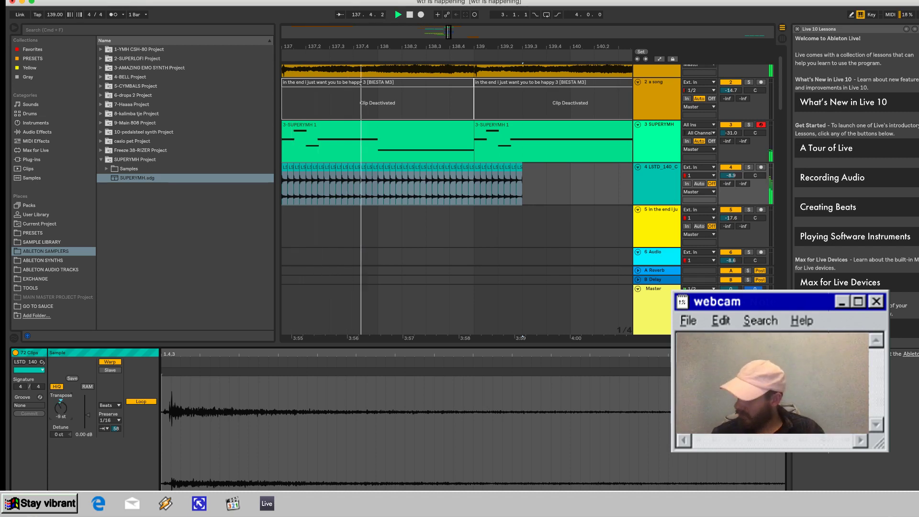
scroll(457, 183, left, 8)
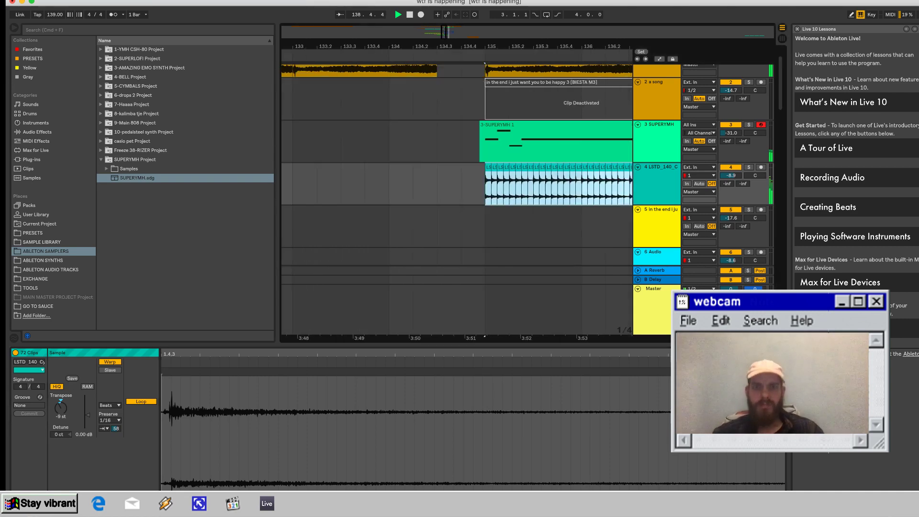
scroll(456, 183, right, 4)
scroll(457, 183, down, 1)
key(space)
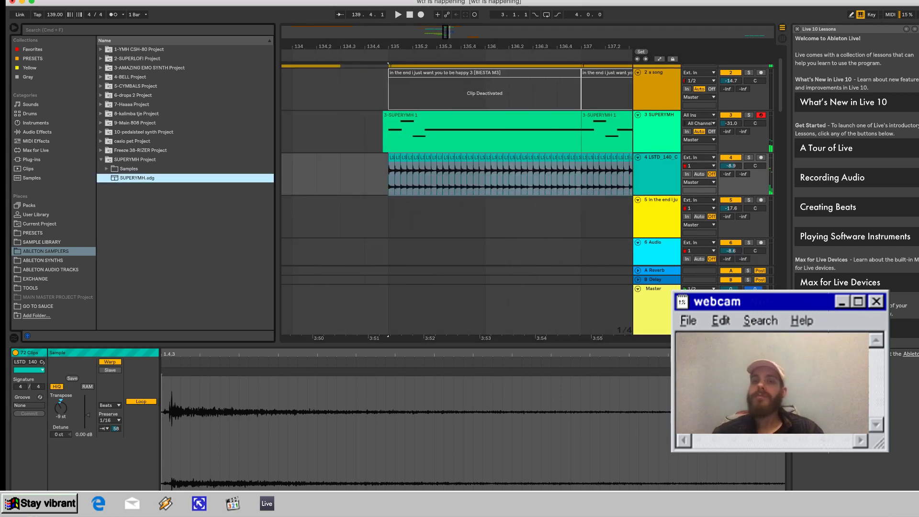
Add an EQ Eight to the hi-hat track and boost its high band by 1.86 dB at 5.08 kHz during playback.
click(316, 178)
key(shift+Tab)
click(38, 132)
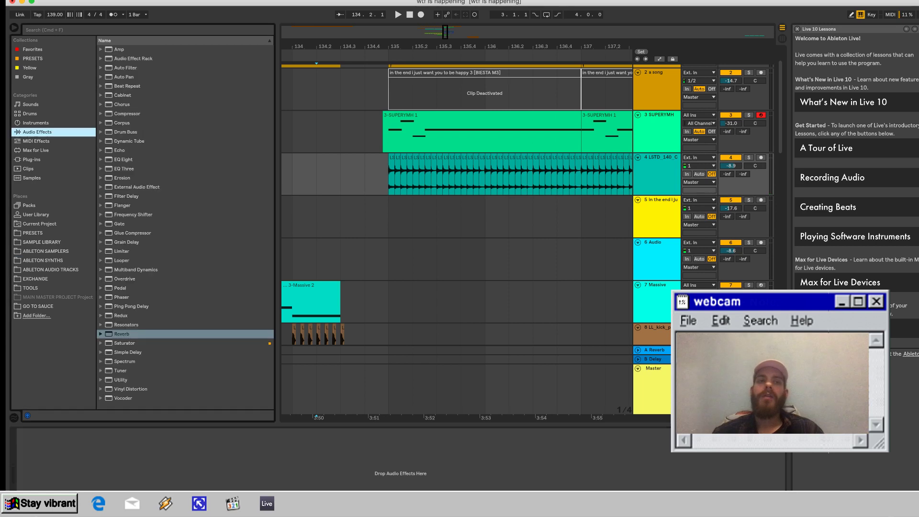
double_click(123, 160)
key(space)
mouse_move(185, 469)
mouse_down()
mouse_move(185, 456)
mouse_move(186, 466)
mouse_up()
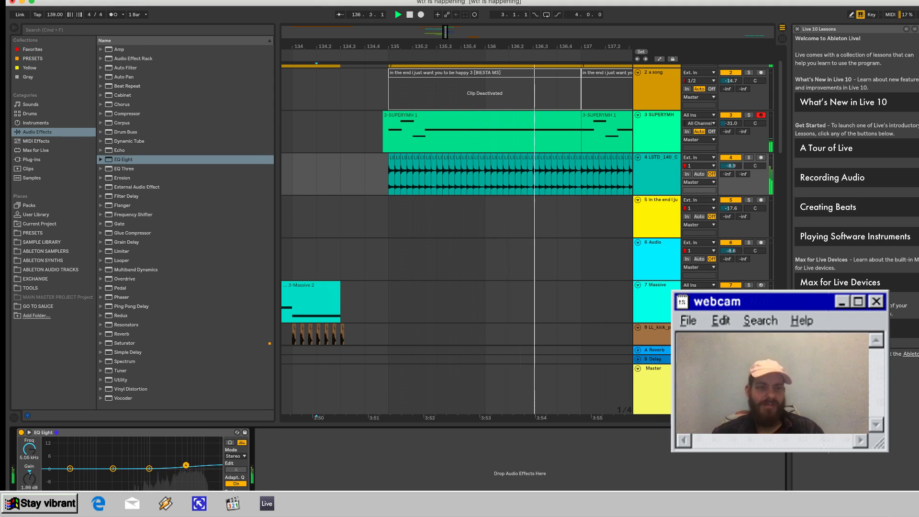
Change the first EQ Eight band on the hi-hat track to a low cut at 230 Hz.
click(70, 468)
click(52, 504)
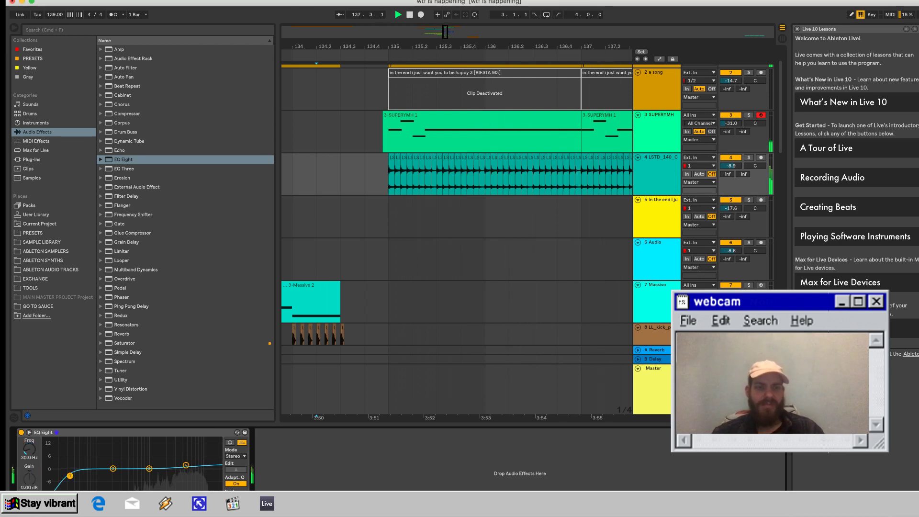
scroll(457, 240, down, 1)
scroll(457, 239, left, 2)
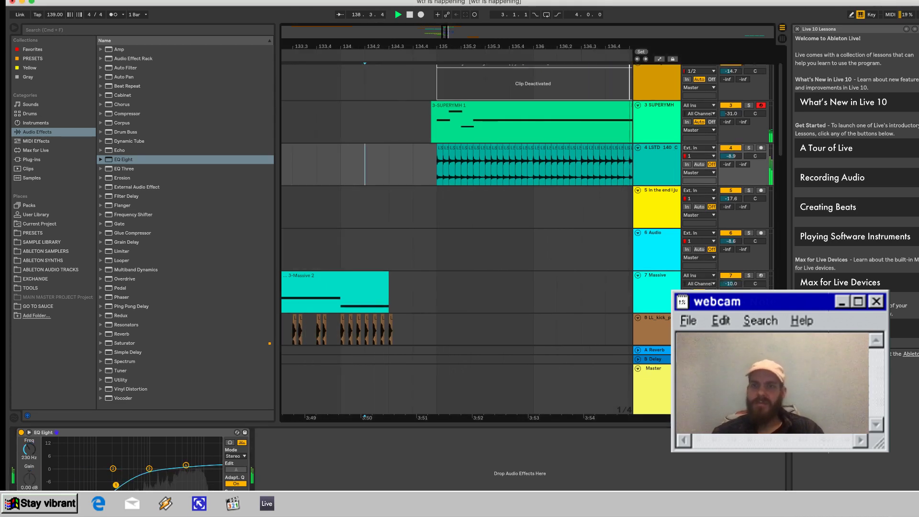
Set the hi-hat track's volume to -13.1 dB and duplicate the track.
click(656, 165)
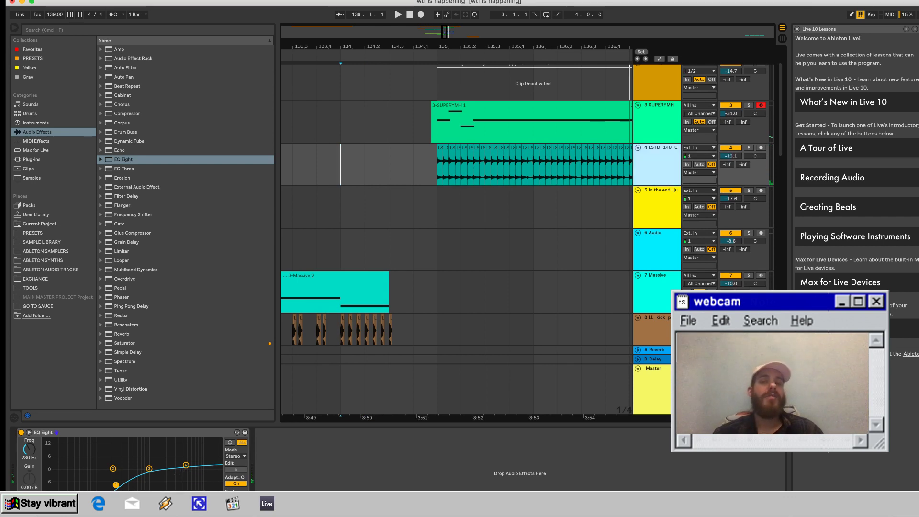
key(super+d)
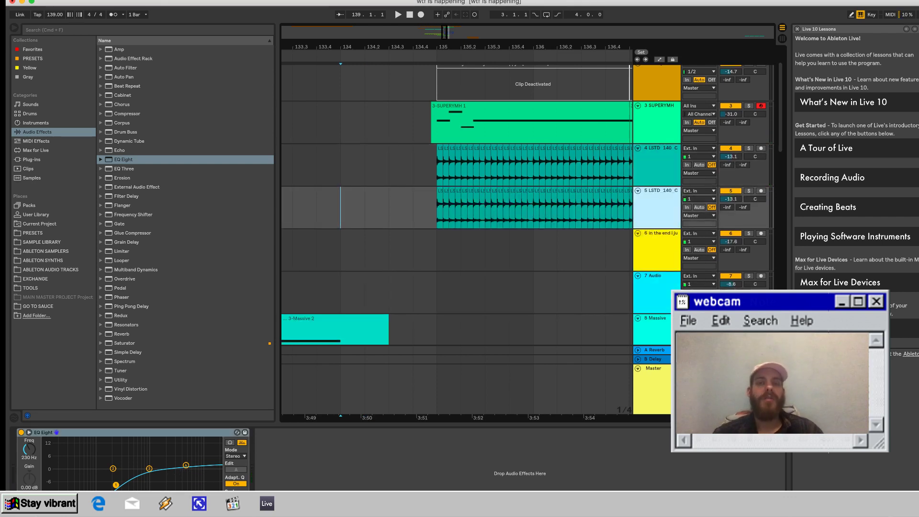
Delete every slice except the first one at bar 135 on the duplicated hi-hat track.
click(439, 191)
scroll(428, 207, right, 10)
shift+click(428, 206)
key(Delete)
scroll(429, 206, left, 10)
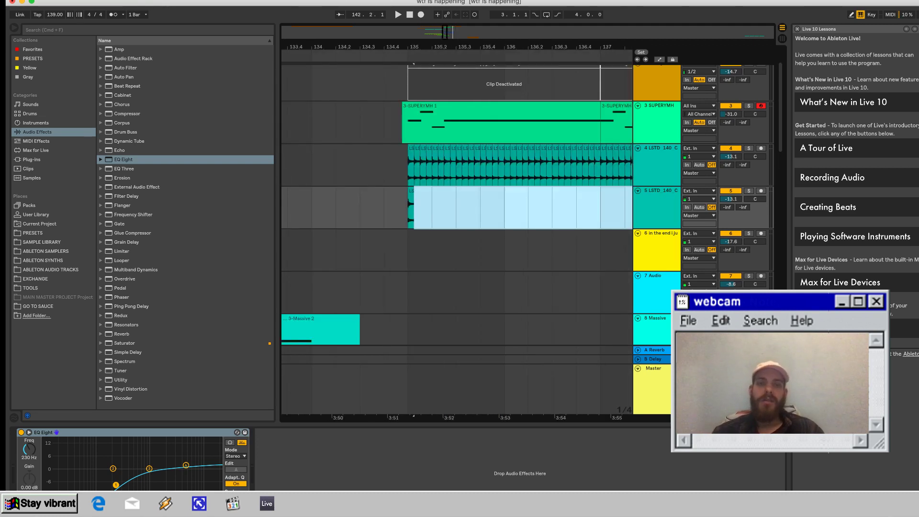
Extend the remaining hi-hat slice and double its segment tempo twice to 280 BPM, using Complex warp and -4 st transposition.
scroll(414, 167, up, 5)
drag(408, 211, 518, 211)
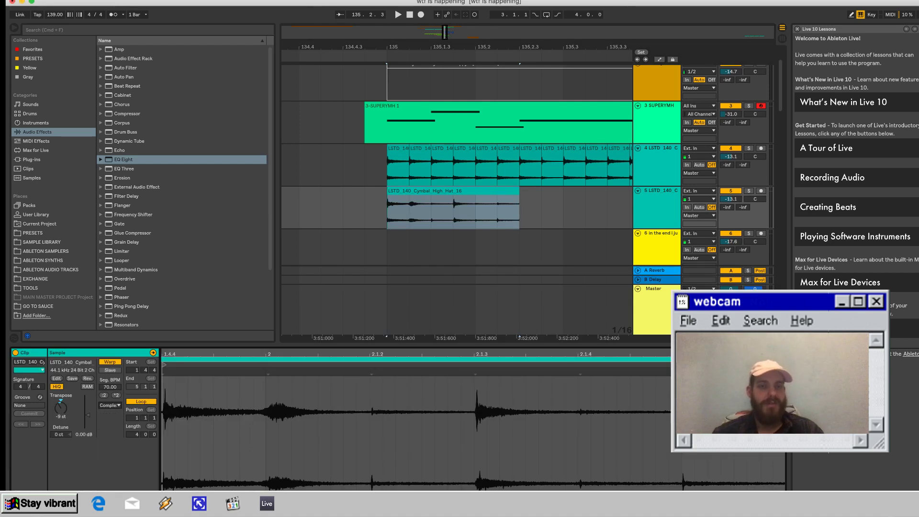
click(116, 395)
click(117, 395)
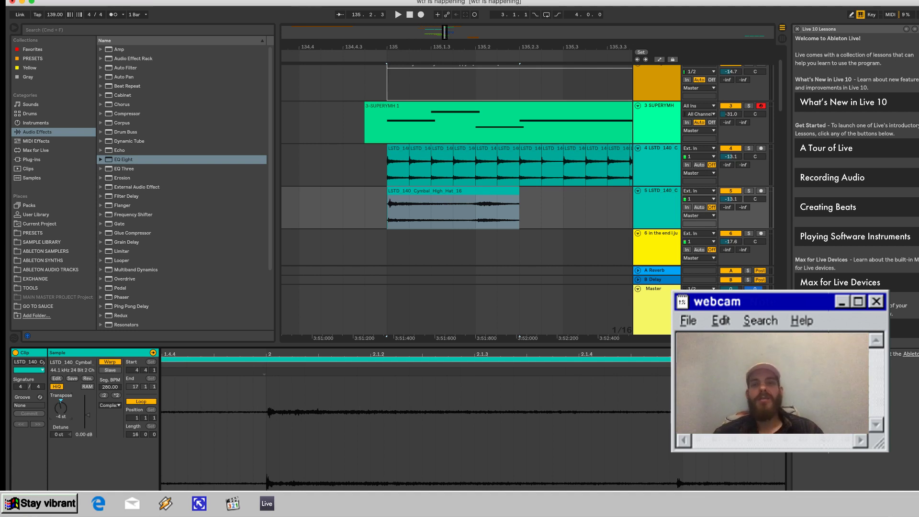
Trim the slowed hi-hat clip at bar 135 to one beat and duplicate it four times.
drag(518, 191, 474, 191)
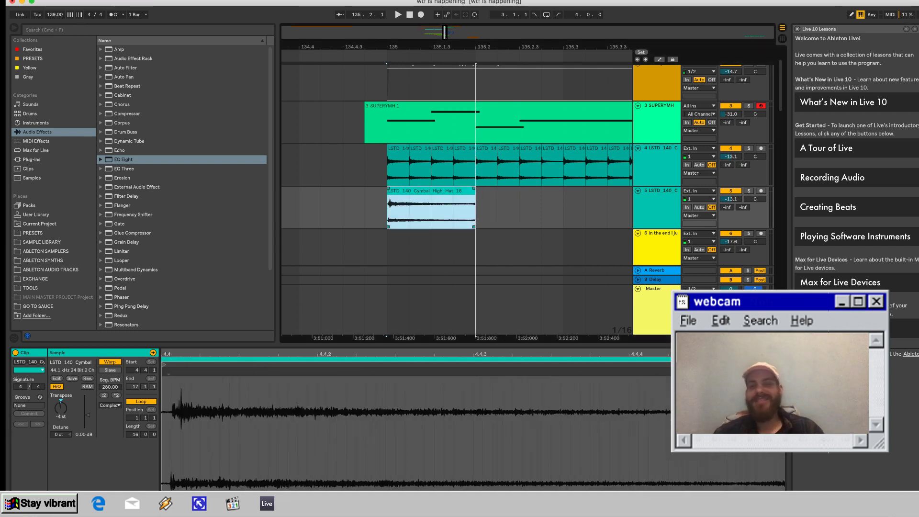
key(super+d)
key(ctrl+d)
key(ctrl+d)
key(ctrl+d)
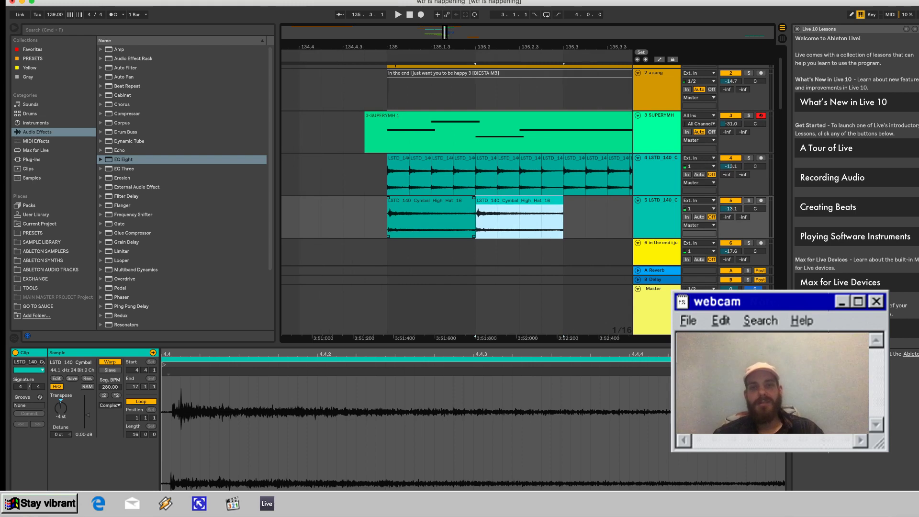
Play from just before bar 135, mute the original hi-hat track and raise the duplicate's volume to -9.5 dB.
scroll(397, 208, left, 5)
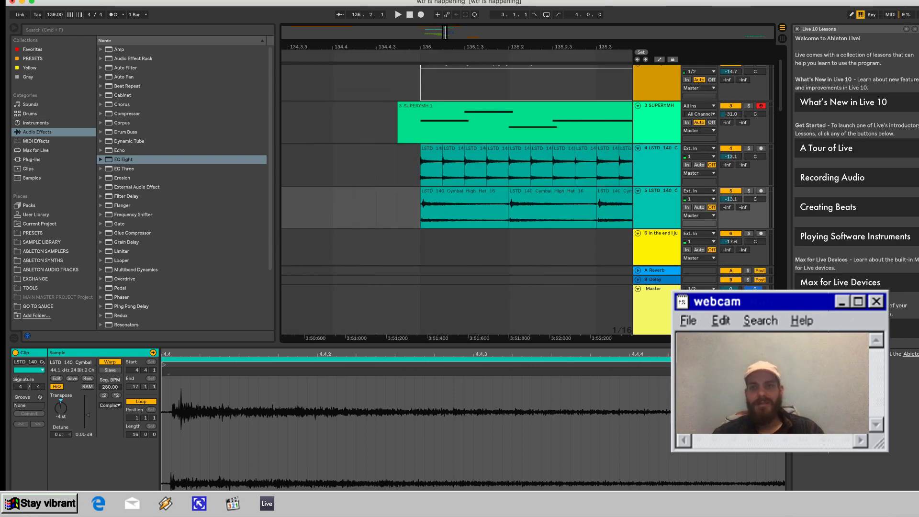
click(397, 208)
key(space)
key(space)
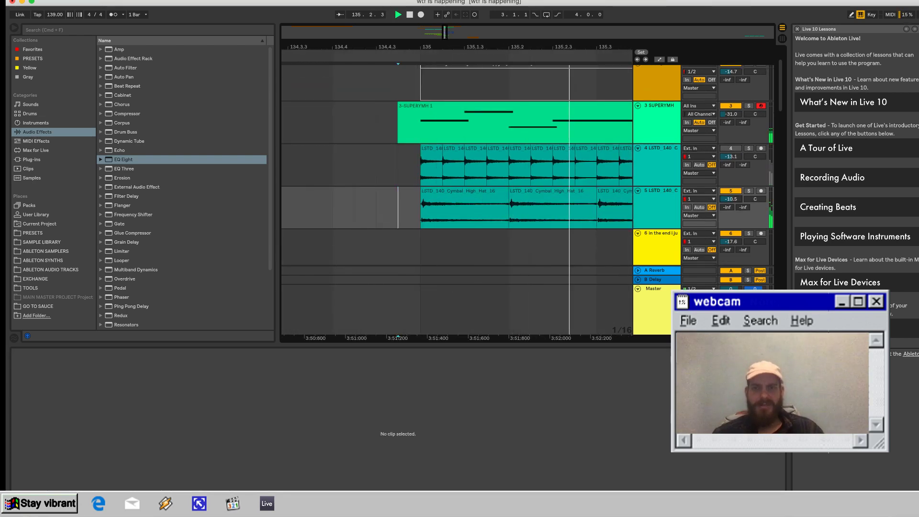
scroll(454, 167, down, 2)
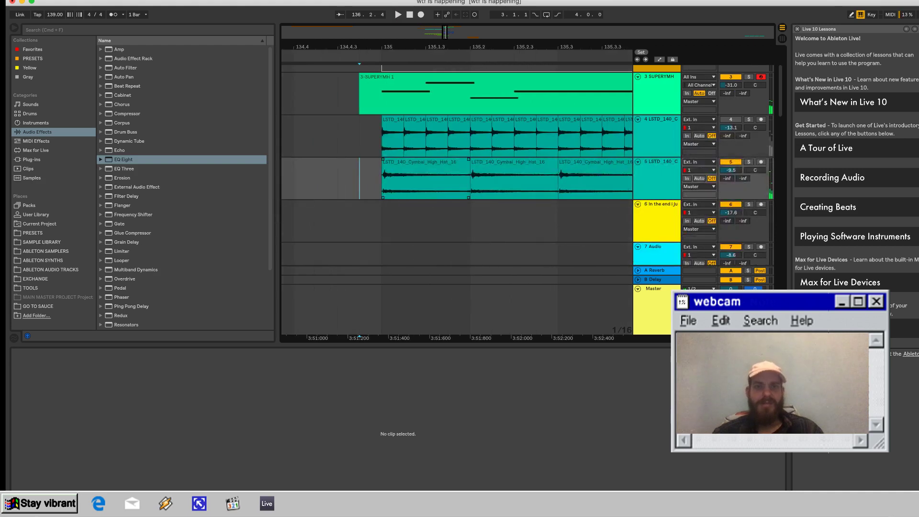
Extend the slow hi-hat clip at bar 135 to two beats, double its segment tempo to 560 BPM and duplicate it up to bar 137.
click(426, 162)
drag(469, 177, 558, 177)
click(335, 421)
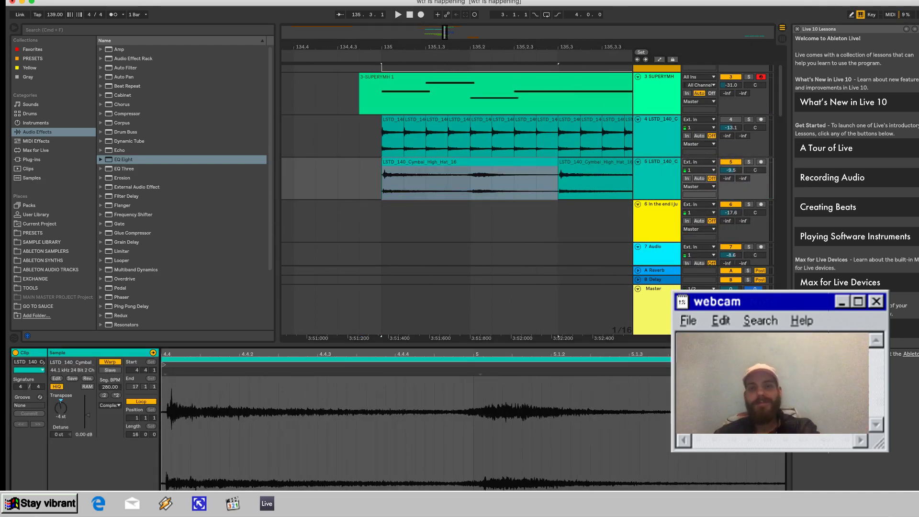
click(117, 395)
click(426, 163)
key(space)
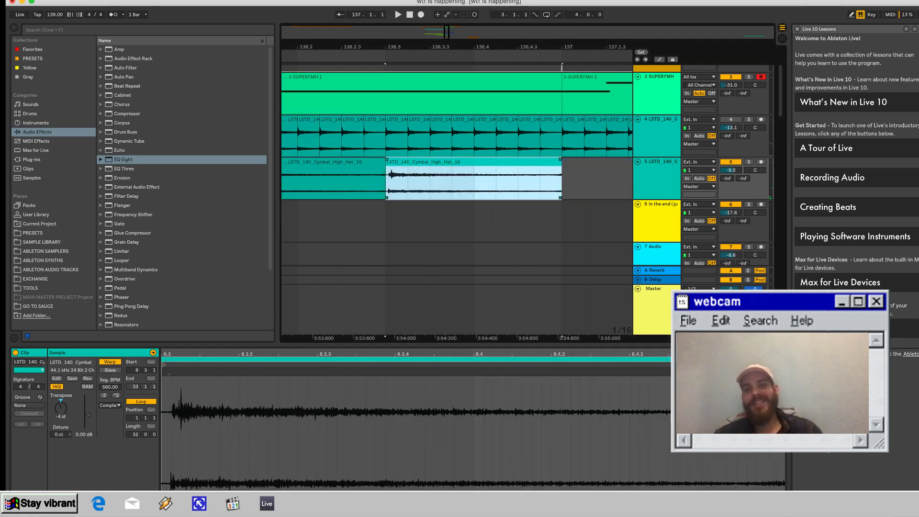
Play from just before bar 135 and lower the slow hi-hat track's volume to -16.0 dB.
scroll(480, 178, left, 20)
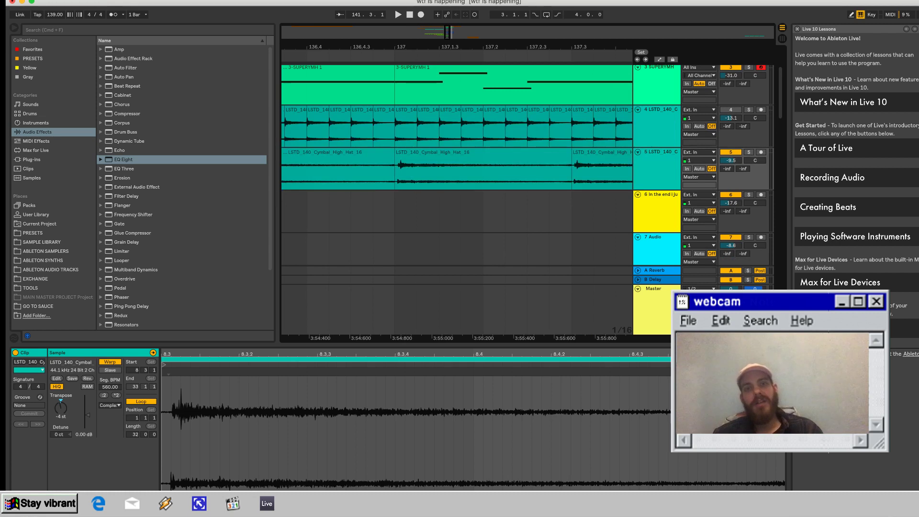
click(480, 178)
key(space)
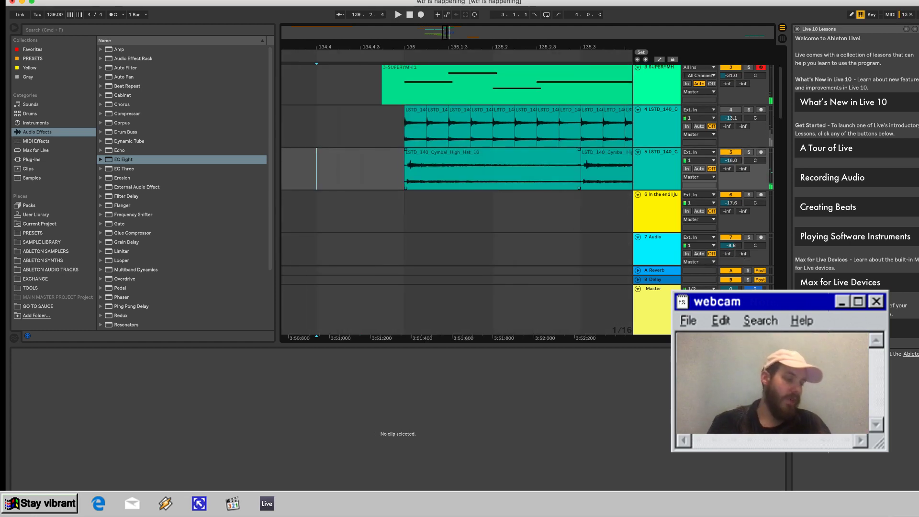
Trim the gap before the hit in the first slow hi-hat clip, align it to bar 135 and extend its end to beat 135.3.
click(492, 152)
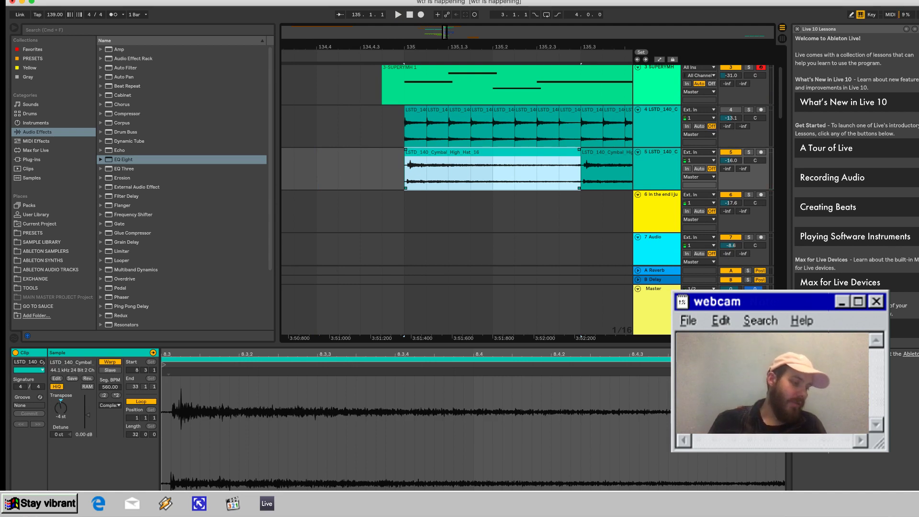
drag(405, 152, 416, 152)
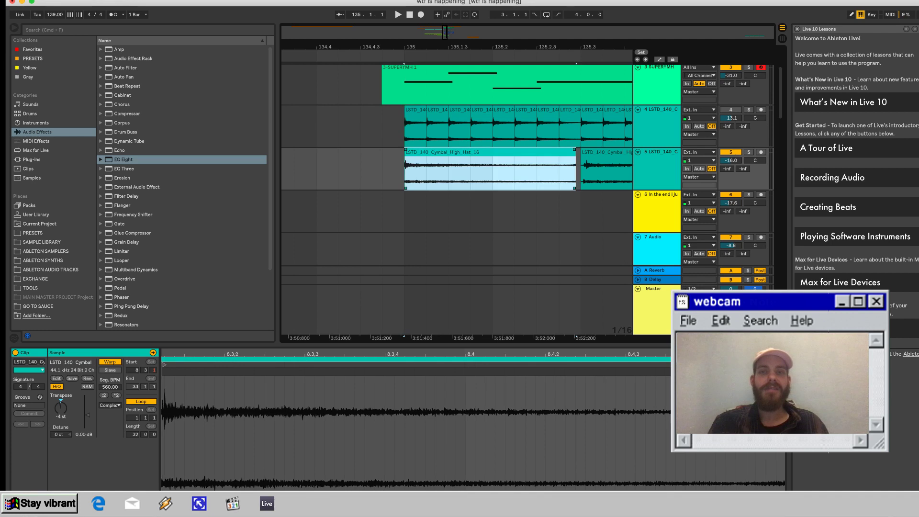
drag(574, 152, 581, 152)
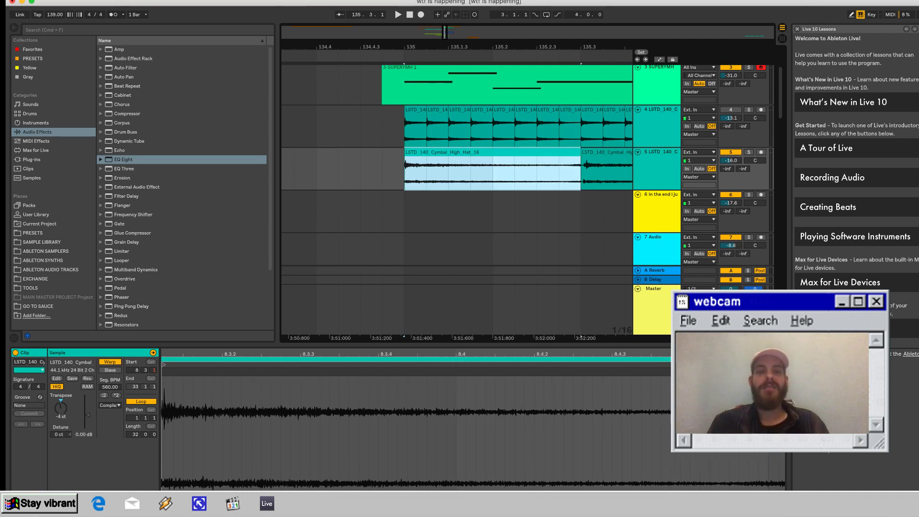
Duplicate the trimmed two-beat slow hi-hat clip repeatedly along its track up to bar 144.
drag(474, 47, 474, 10)
key(super+d)
key(super+d)
key(super+d)
key(super+d)
key(super+d)
key(super+d)
key(super+d)
key(super+d)
key(super+d)
key(super+d)
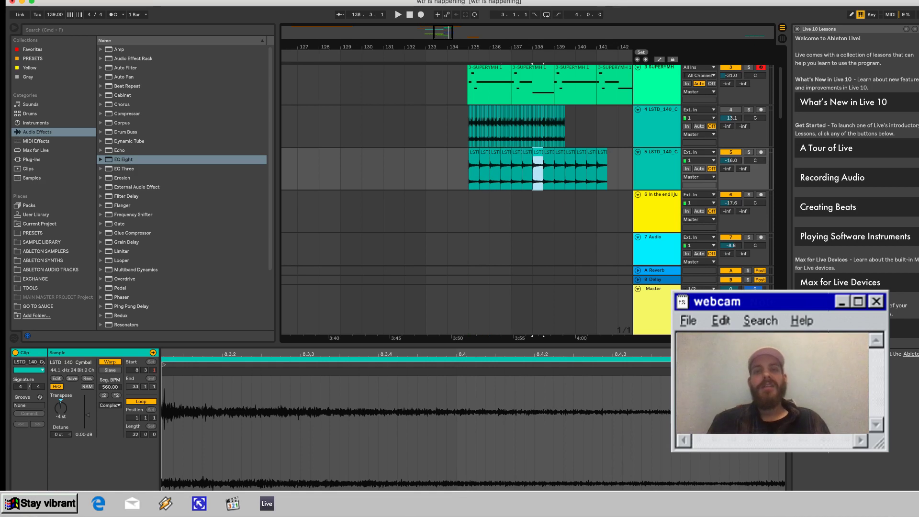
key(super+d)
key(super+d)
key(super+d)
key(super+d)
key(super+d)
Play the section from just before bar 135 to check the repeated slow hi-hat clips against the melody.
scroll(527, 170, left, 5)
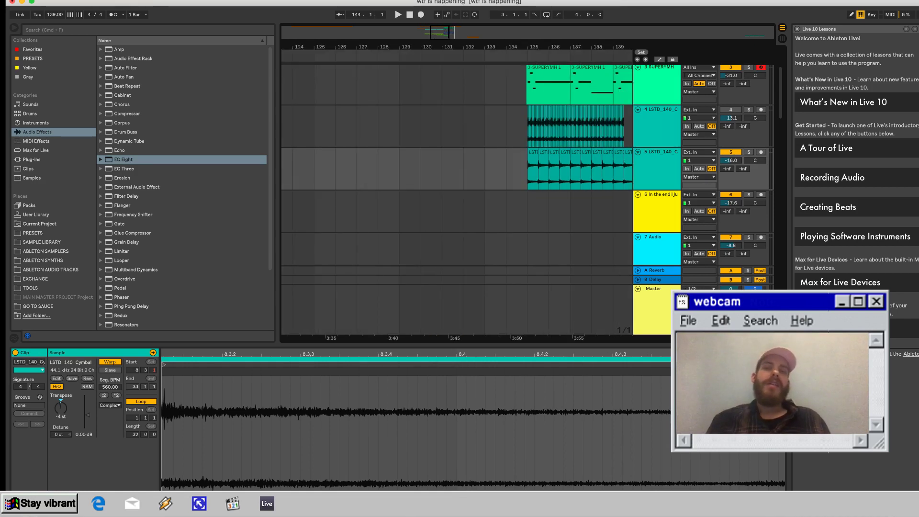
click(527, 170)
key(Left)
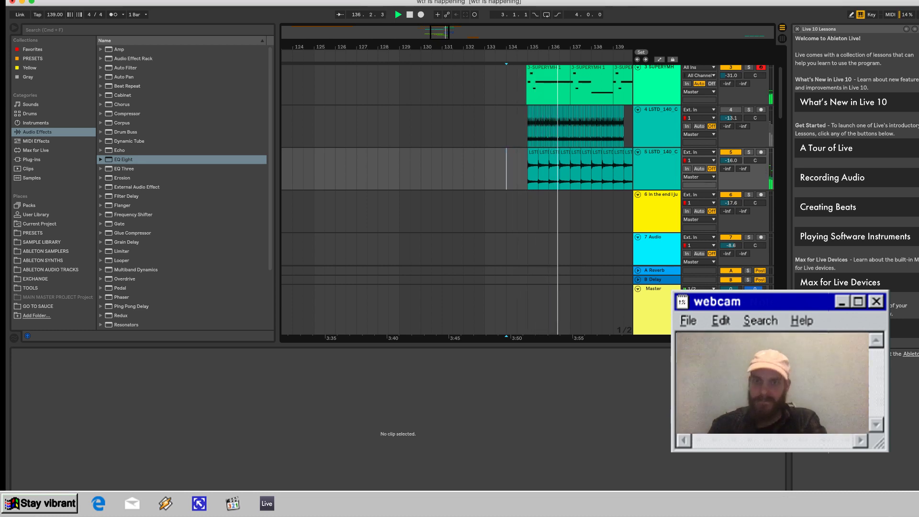
scroll(457, 201, down, 10)
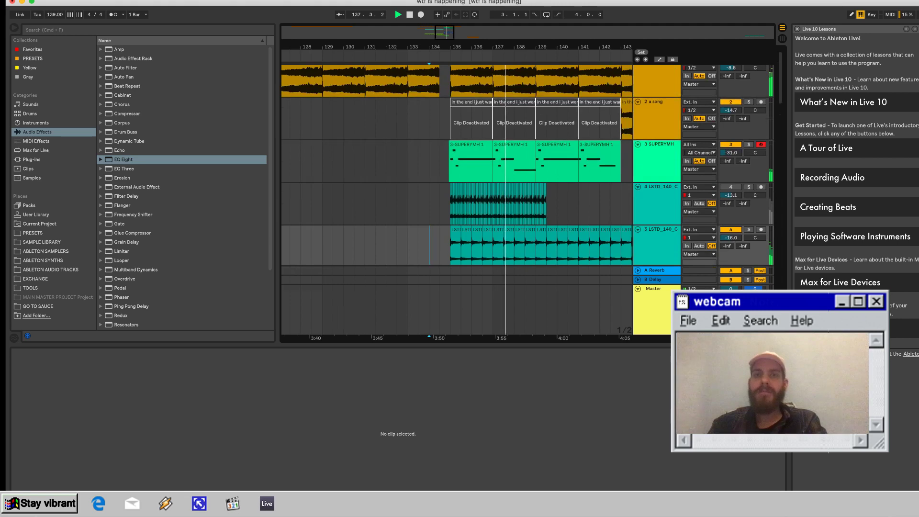
scroll(457, 201, up, 10)
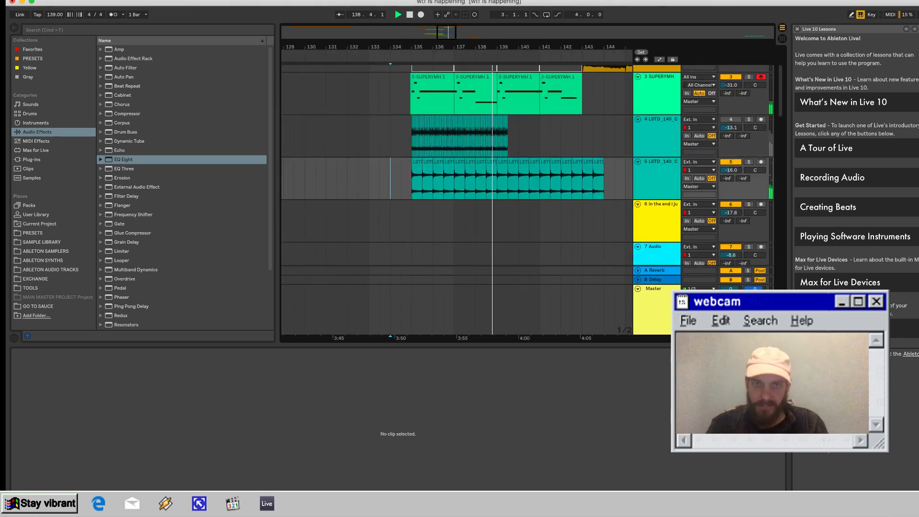
scroll(412, 136, up, 10)
key(space)
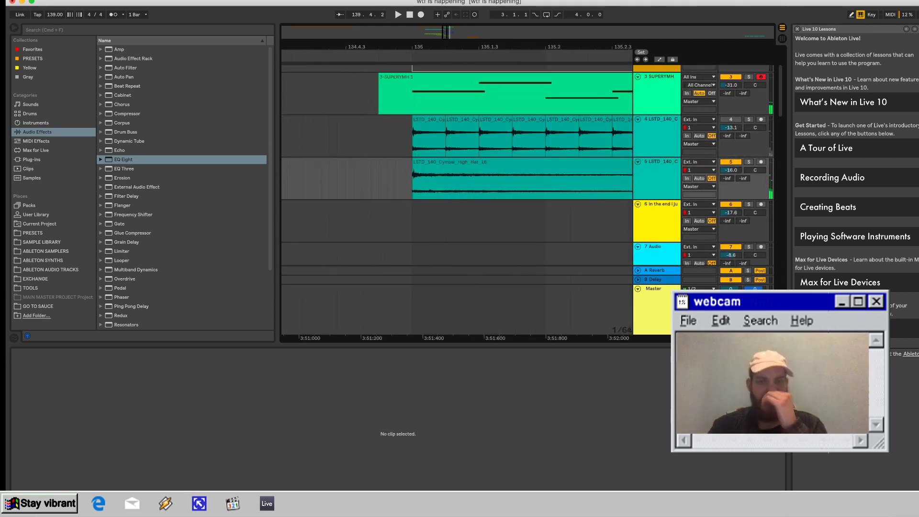
Adjust the warping of the first fast hi-hat slice at bar 135 with a warp marker while auditioning it.
double_click(426, 120)
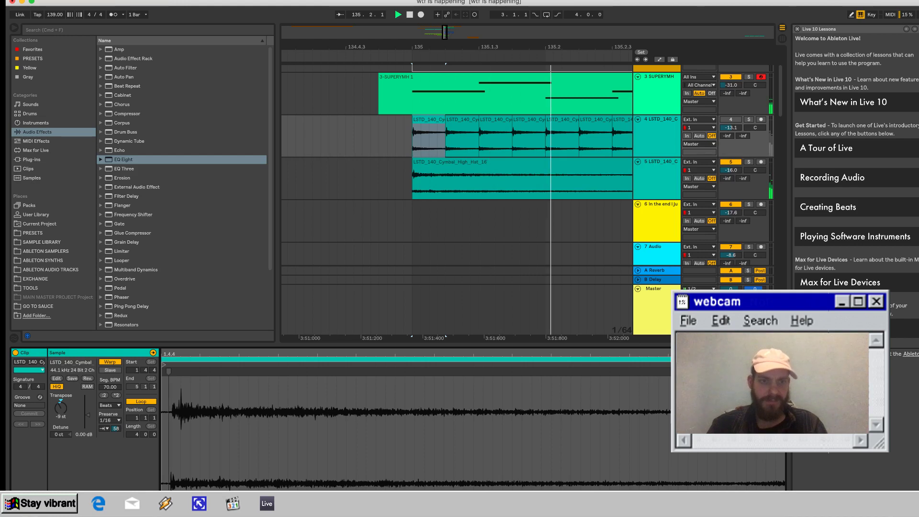
key(space)
click(413, 139)
key(space)
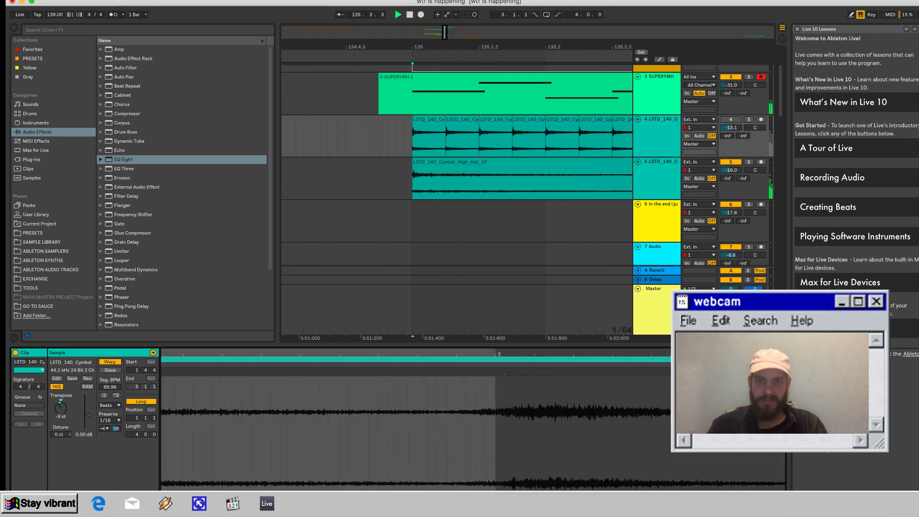
key(space)
Duplicate the re-warped fast hi-hat slice over the slice that follows it and audition the change.
click(435, 119)
key(space)
key(super+d)
key(super+d)
key(super+d)
key(super+d)
key(super+d)
key(super+d)
key(super+d)
key(super+d)
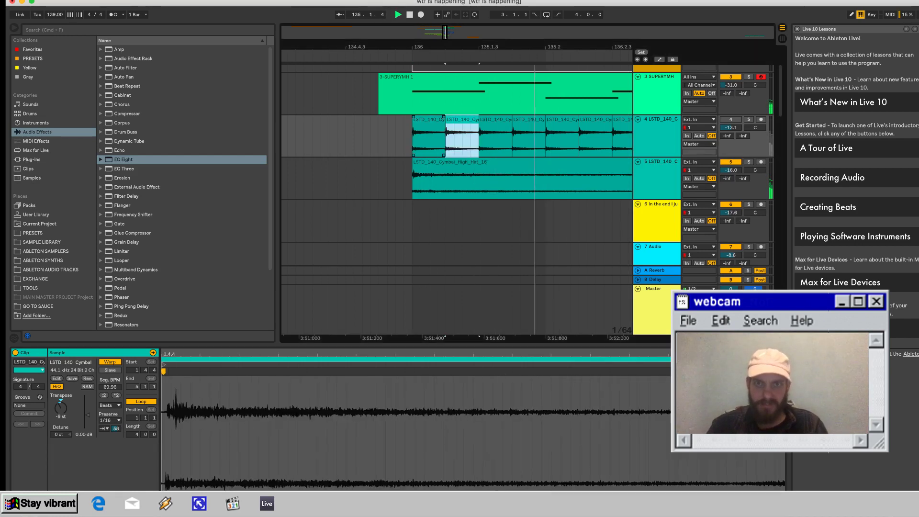
key(super+d)
key(super+d)
key(super+d)
key(space)
scroll(436, 120, left, 5)
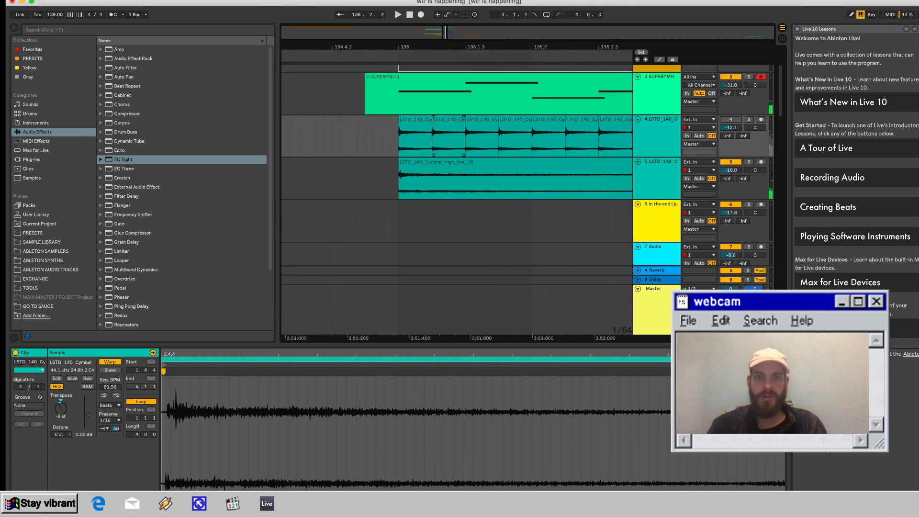
Stretch the first slow hi-hat clip at bar 135 with warp markers, giving it a segment tempo of 647.47 BPM.
click(433, 162)
key(space)
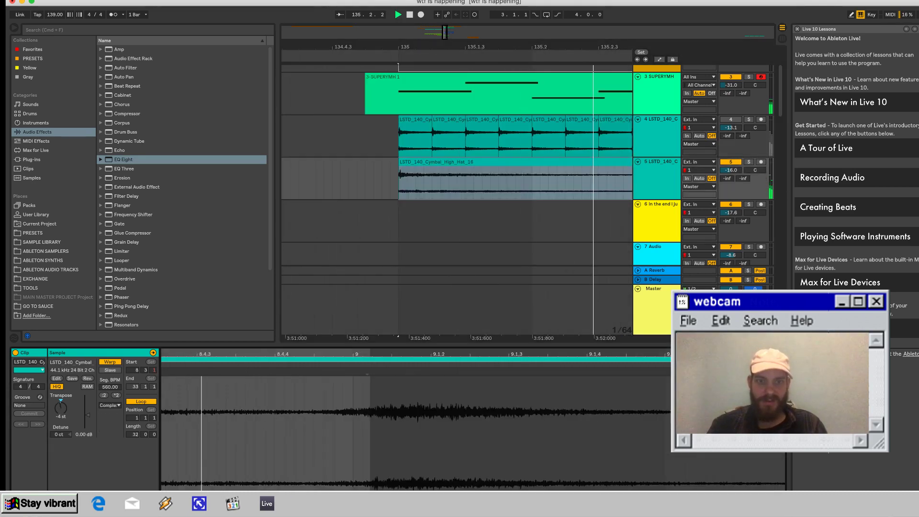
key(space)
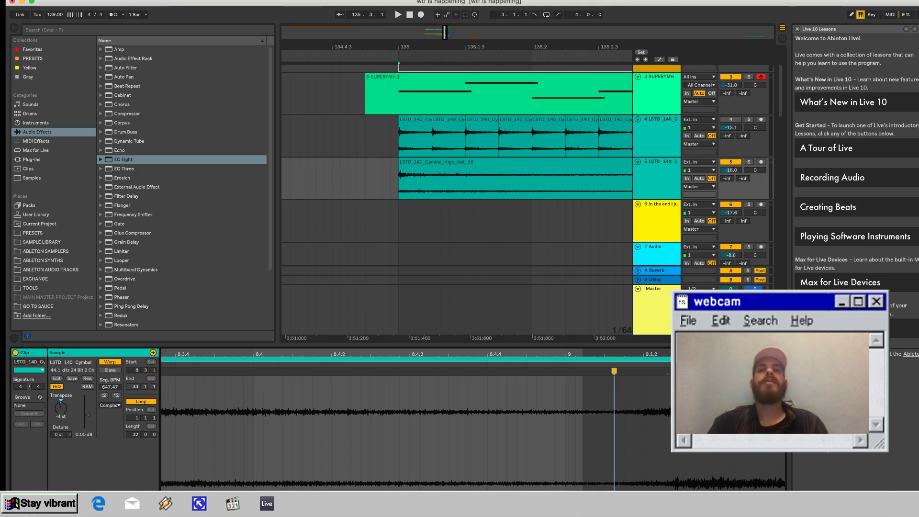
Duplicate the re-warped slow hi-hat clip from bar 135 along its track up to bar 145.
drag(439, 47, 439, 28)
click(464, 162)
key(super+d)
key(super+d)
key(super+d)
key(super+d)
key(super+d)
key(super+d)
key(super+d)
key(super+d)
key(super+d)
key(super+d)
key(super+d)
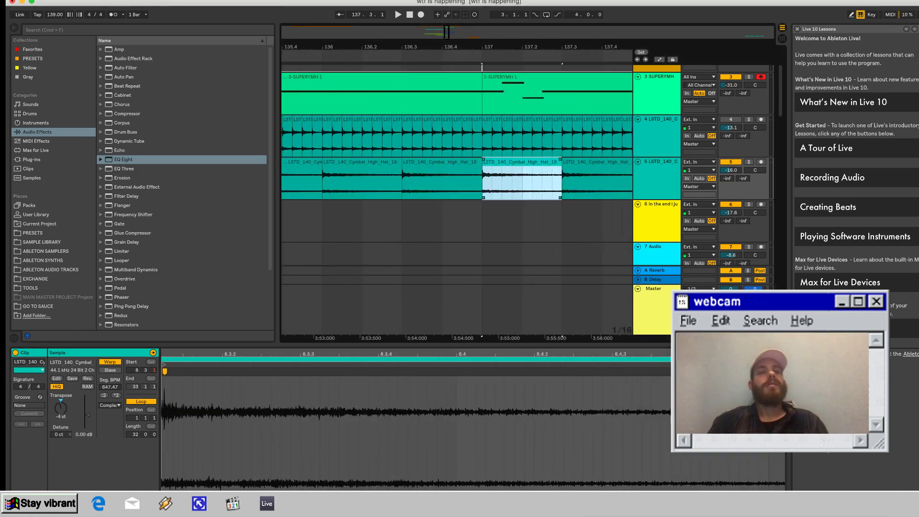
key(super+d)
key(super+d)
key(super+d)
key(super+d)
key(super+d)
key(super+d)
key(super+d)
key(super+d)
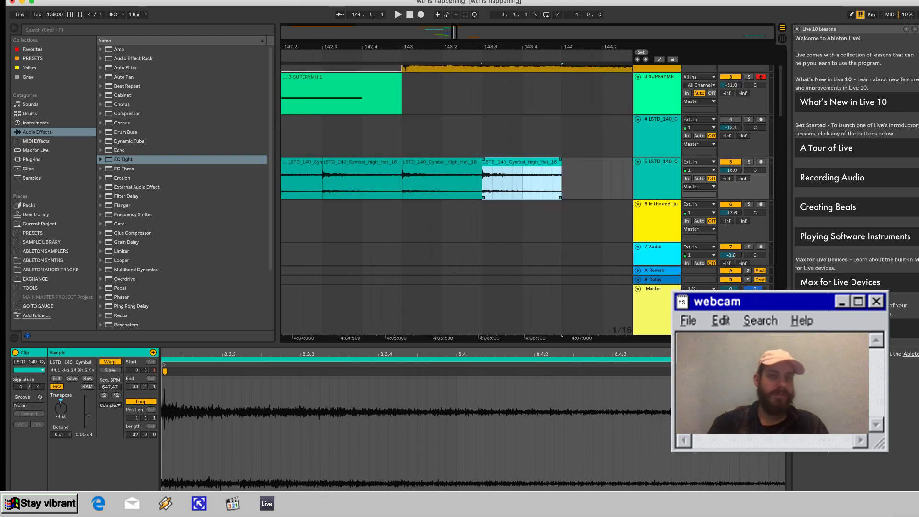
Play from bar 135 to check the re-warped slow hi-hat pattern.
scroll(457, 177, left, 20)
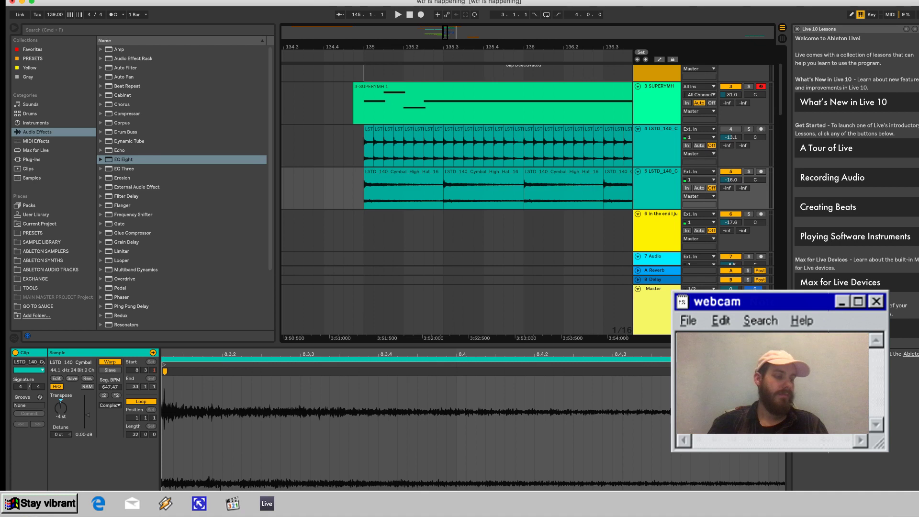
key(space)
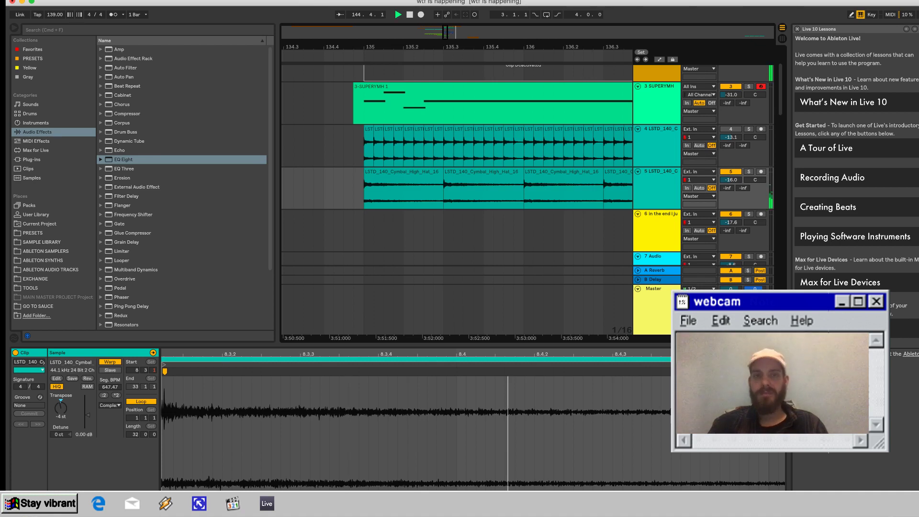
click(416, 172)
key(space)
key(space)
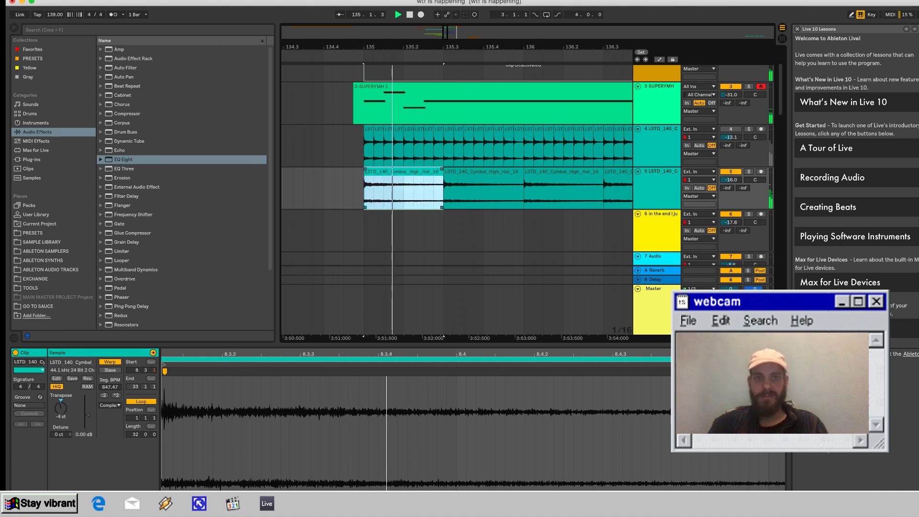
scroll(415, 191, right, 4)
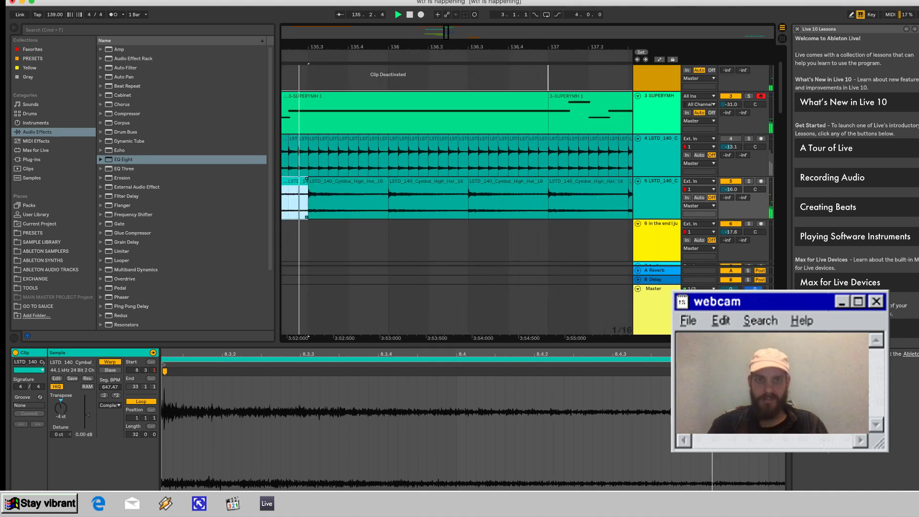
Delete the fast hi-hat slices from bar 135 to just past bar 136, and unmute the fast hi-hat track during playback.
scroll(428, 199, down, 2)
scroll(428, 199, left, 4)
key(space)
drag(533, 120, 364, 120)
key(Delete)
key(space)
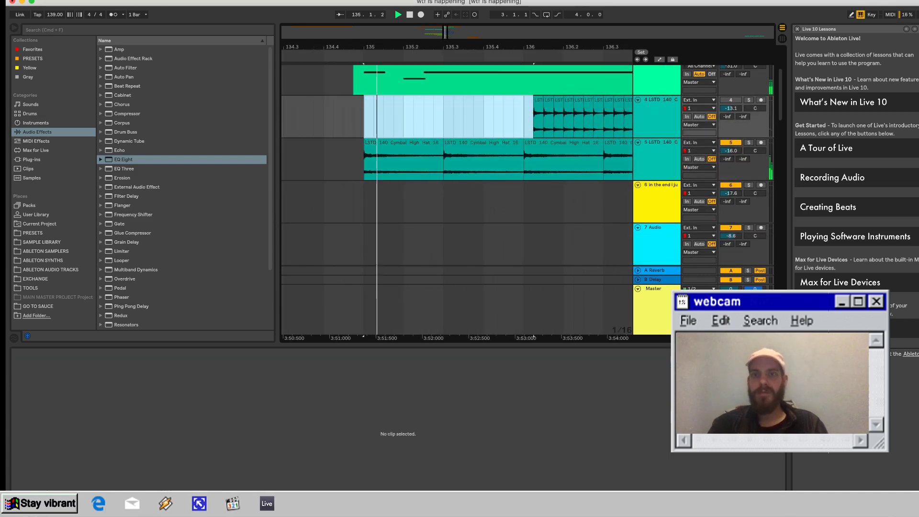
scroll(364, 119, right, 3)
click(730, 100)
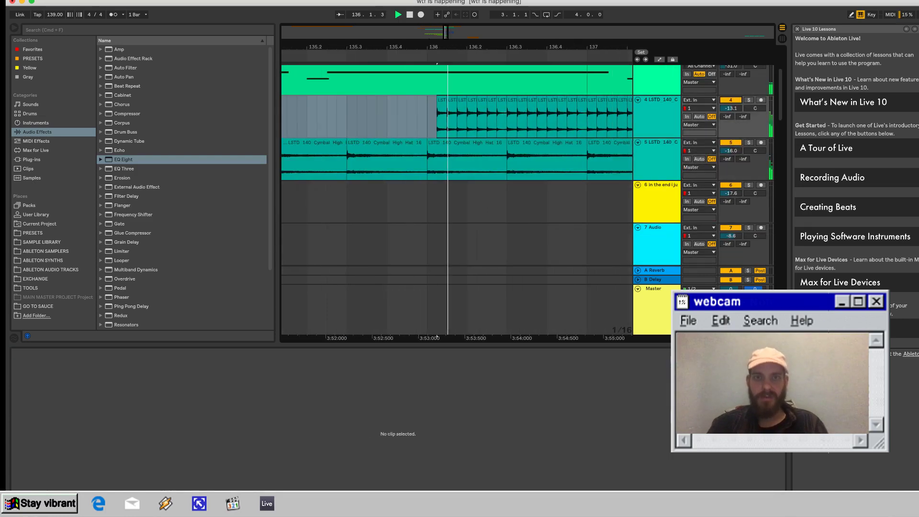
Thin out the fast hi-hat slices between bar 136 and beat 136.3, leaving a single slice half a beat after bar 136.
key(space)
click(451, 100)
key(Left)
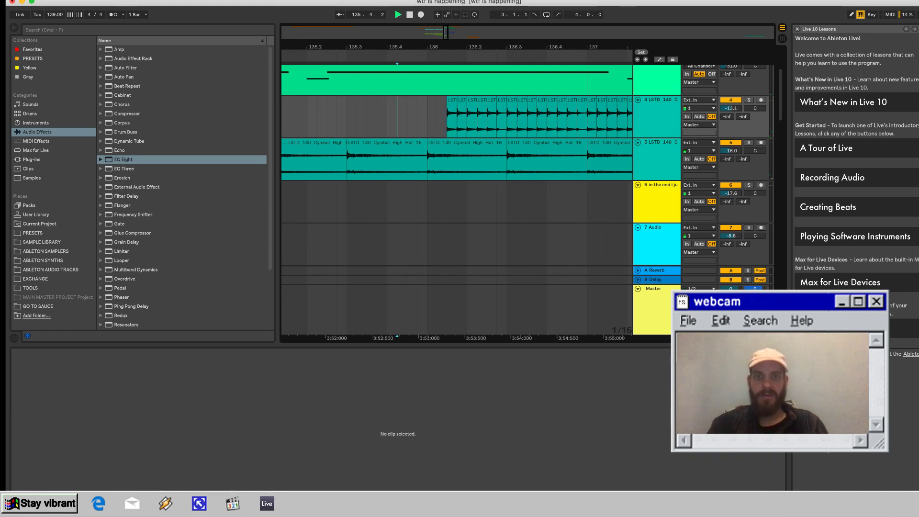
click(462, 100)
shift+click(502, 100)
key(space)
key(Delete)
click(396, 117)
key(space)
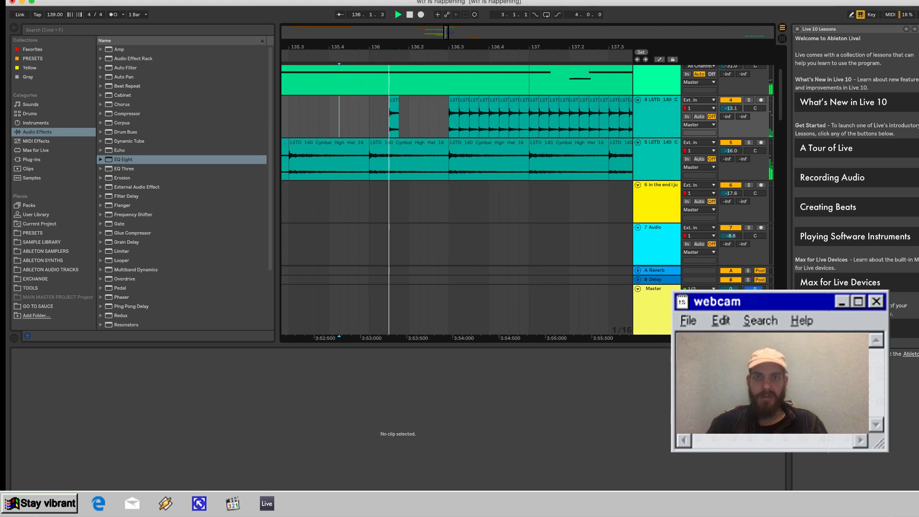
Delete the four fast hi-hat slices between beats 136.3 and 136.4.
click(454, 100)
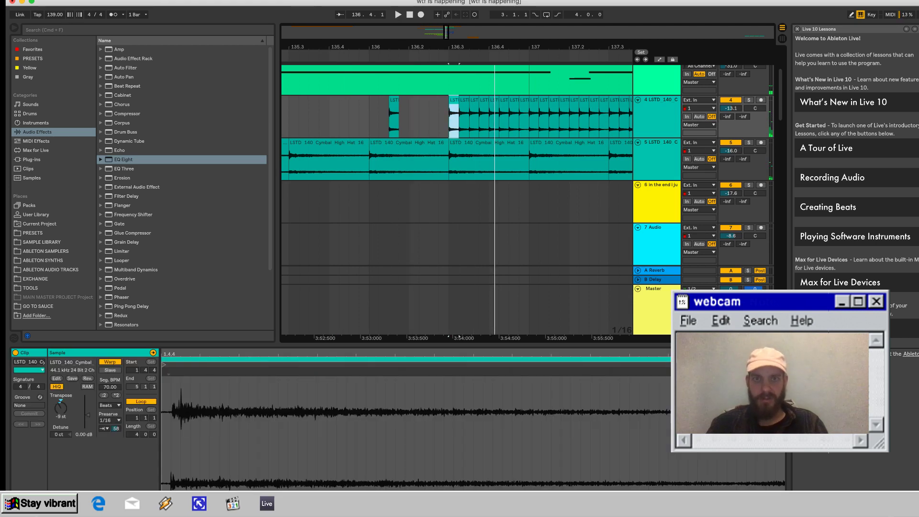
key(shift+Right)
key(shift+Right)
key(shift+Right)
key(Delete)
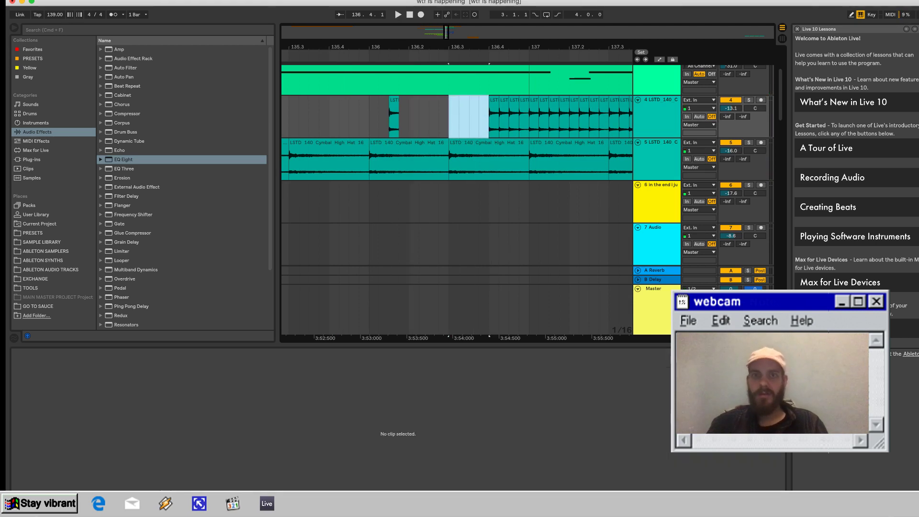
key(space)
Duplicate the first half of the fast hi-hat slice at beat 136.4 into a 1/32 roll up to bar 137, and audition it.
key(plus)
click(488, 100)
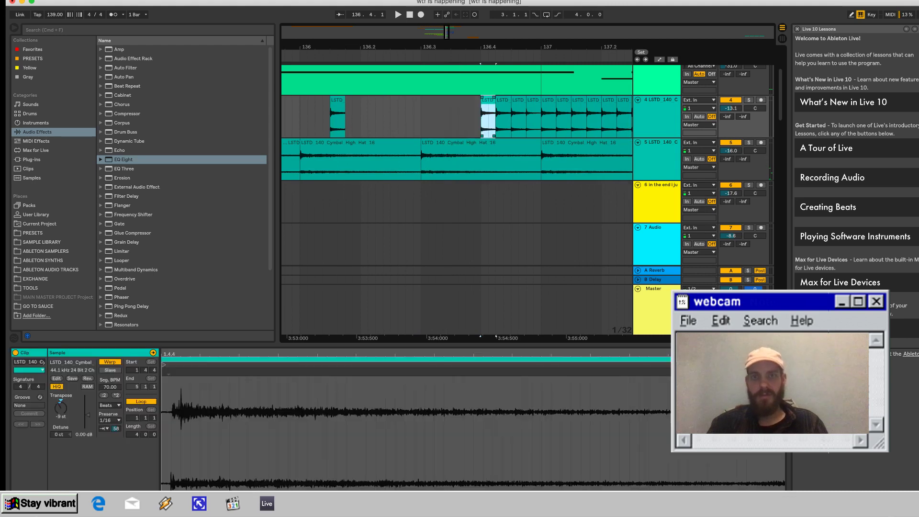
key(shift+Left)
key(super+d)
key(super+d)
key(super+d)
key(super+d)
key(super+d)
click(406, 118)
key(space)
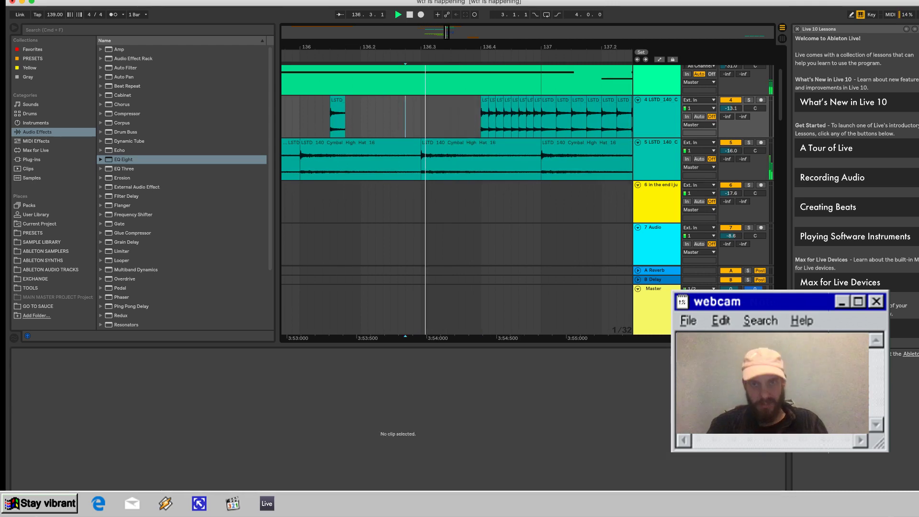
key(space)
key(space)
Delete the remaining fast hi-hat slices from bar 137 onward.
click(548, 100)
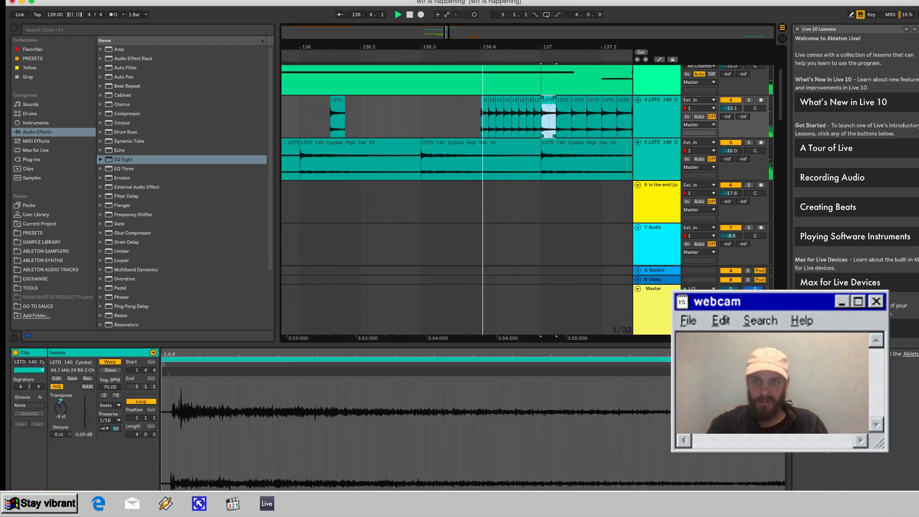
scroll(548, 115, right, 10)
shift+click(480, 117)
key(Delete)
scroll(480, 117, left, 5)
scroll(479, 117, left, 7)
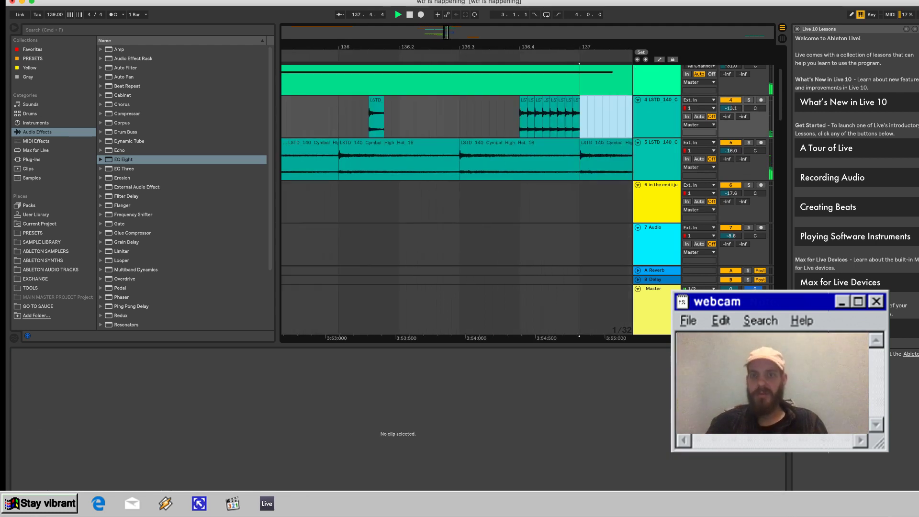
Shorten the first three slices of the fast hi-hat roll at beat 136.4 to leave gaps between them, and audition the result.
click(481, 117)
key(space)
key(space)
drag(552, 47, 552, 65)
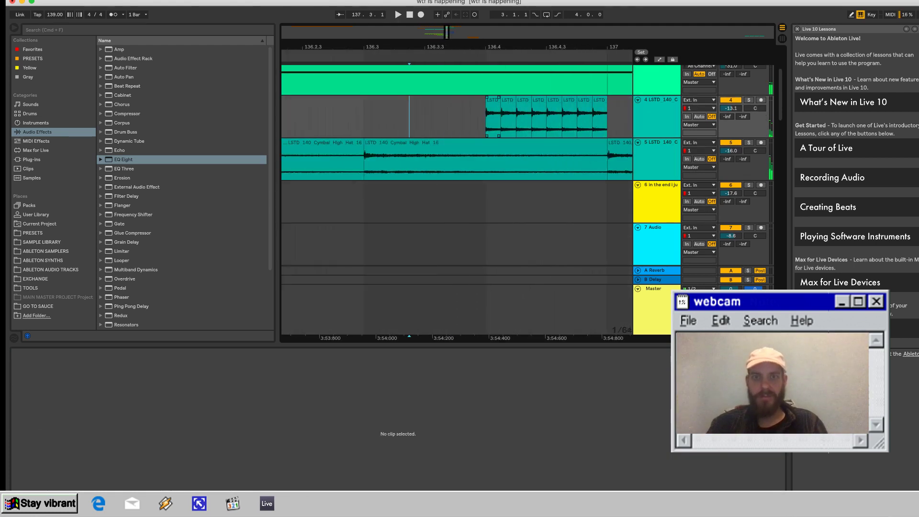
drag(499, 97, 523, 100)
click(479, 115)
key(space)
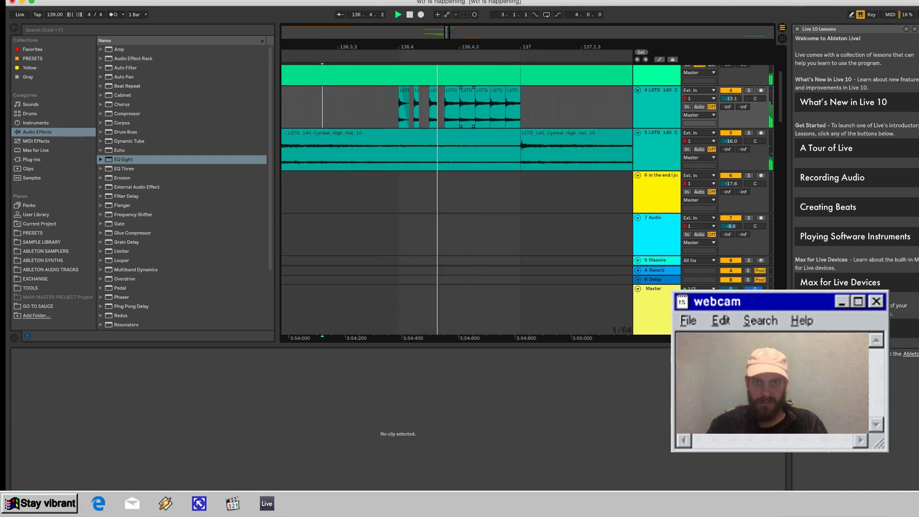
Shorten the remaining fast hi-hat slices up to bar 137, alternating longer and shorter lengths with gaps between them.
key(space)
click(466, 91)
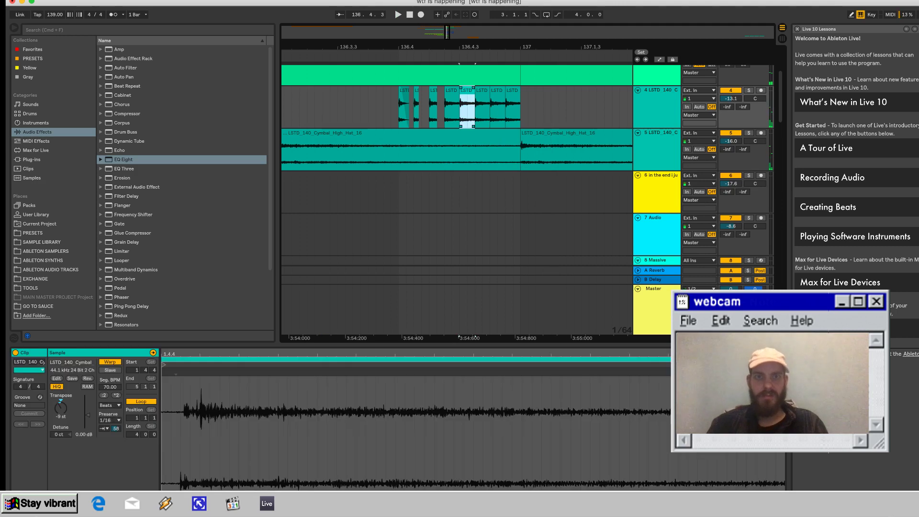
click(446, 335)
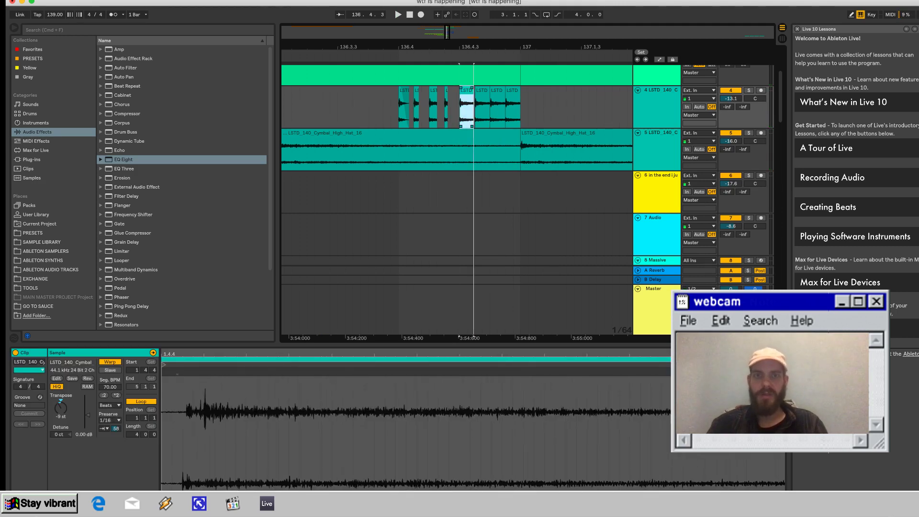
click(477, 335)
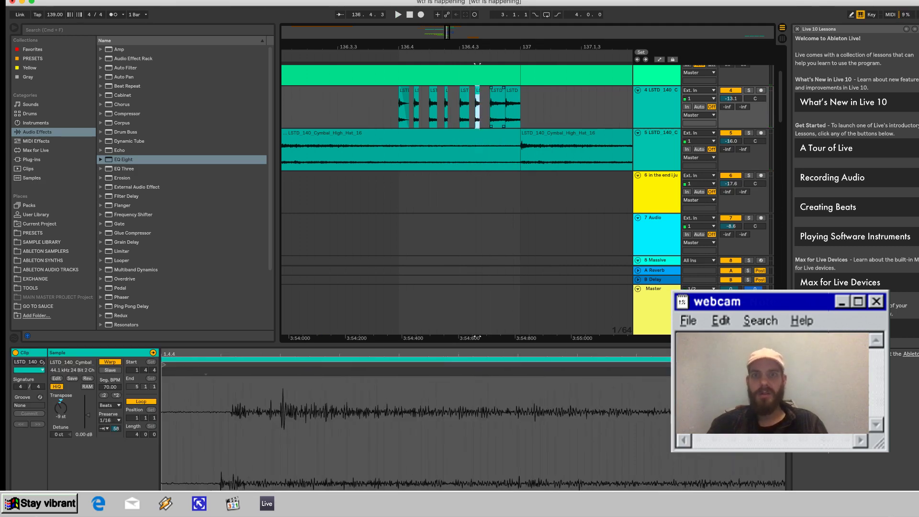
Audition the fast hi-hat roll in context, playing from just before bar 135 into bar 137.
click(353, 338)
key(space)
scroll(412, 110, down, 5)
scroll(411, 110, left, 3)
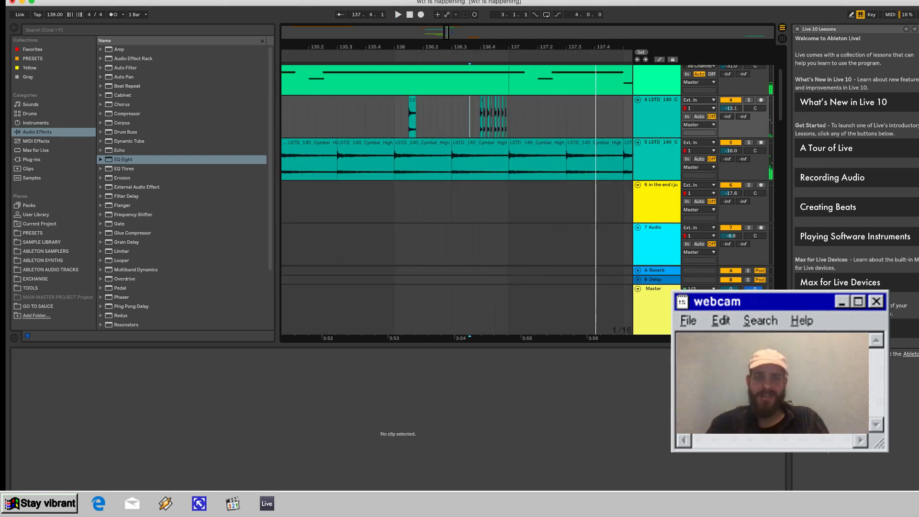
key(space)
click(335, 116)
key(space)
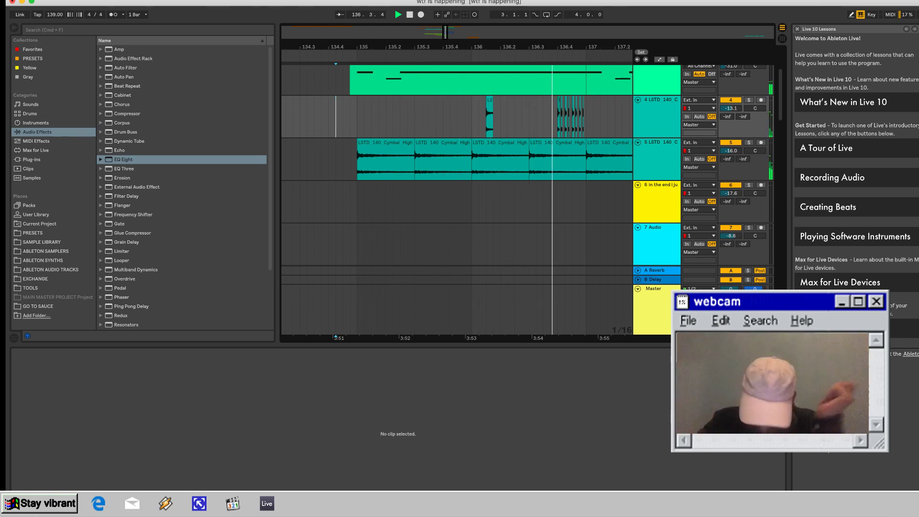
scroll(411, 124, right, 5)
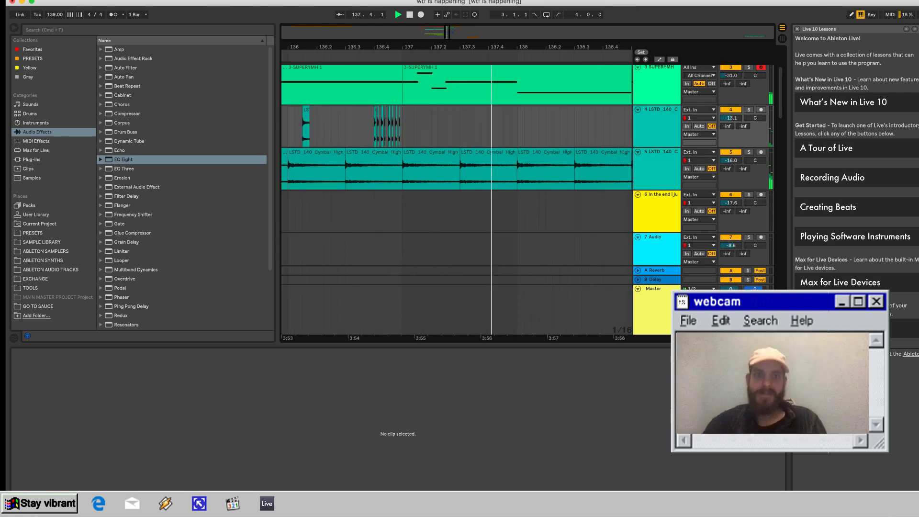
scroll(411, 124, left, 1)
Copy the fast hi-hat track's passage from beat 136.3 to bar 137 and paste it at beat 138.3.
click(325, 110)
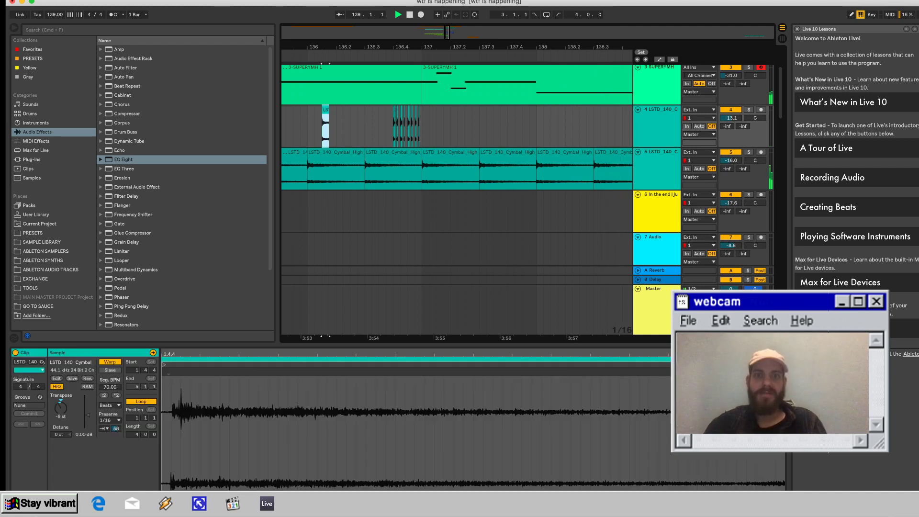
drag(452, 126, 393, 127)
key(space)
key(space)
scroll(393, 127, right, 1)
scroll(394, 126, right, 5)
scroll(393, 126, down, 1)
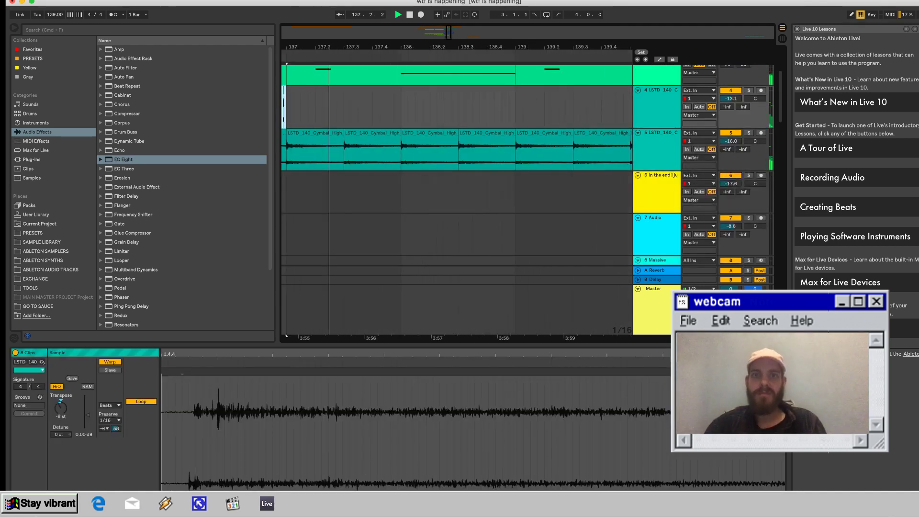
click(458, 113)
key(super+v)
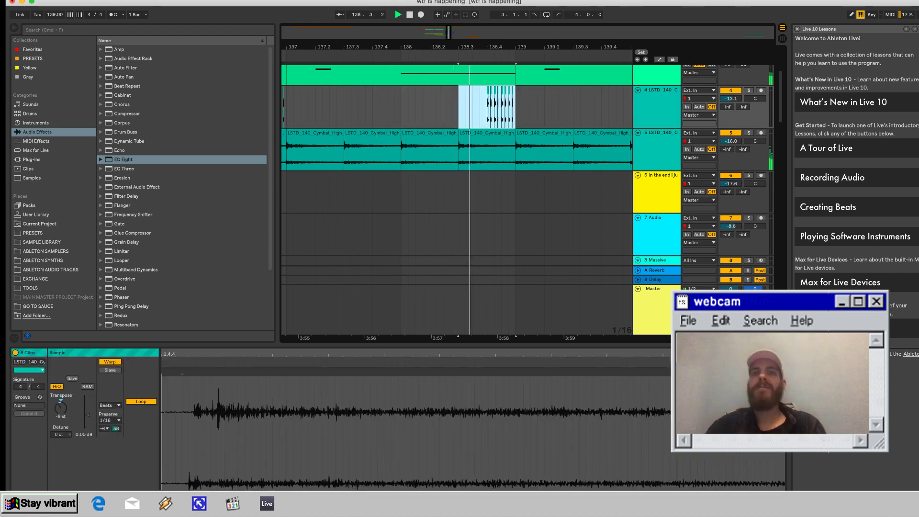
Try to paste a short fast hi-hat slice into the gaps of the copied roll before bar 139.
scroll(511, 108, up, 5)
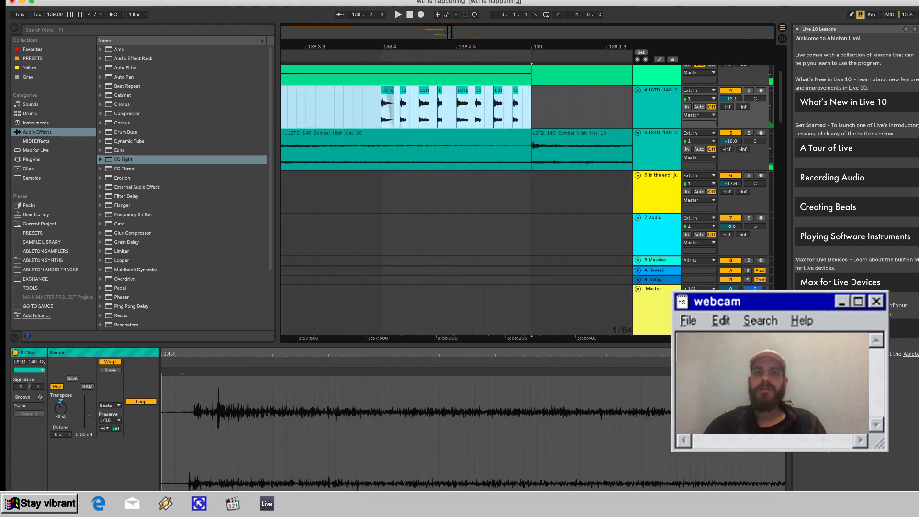
click(446, 108)
click(439, 91)
click(447, 108)
key(super+v)
click(484, 108)
key(super+v)
click(371, 109)
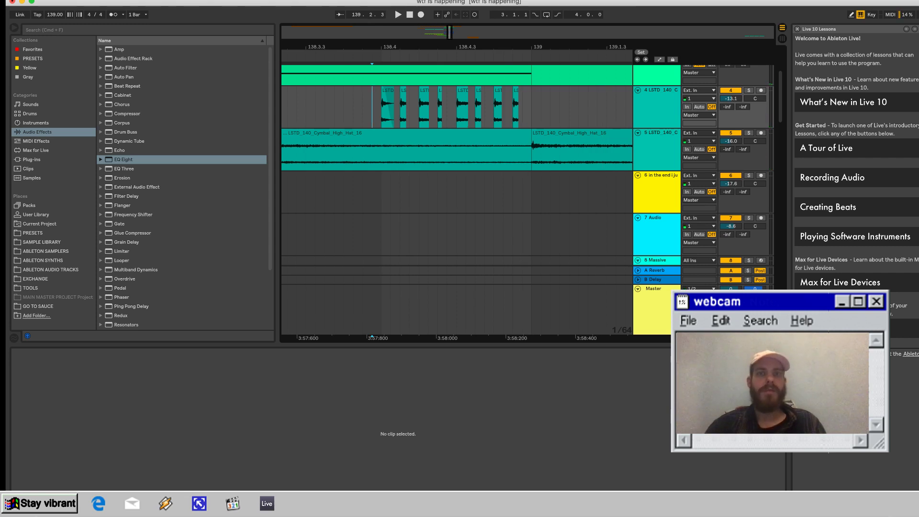
Play the arrangement from around bar 130 through bar 139 and review the tracks across the transition at bar 135.
scroll(448, 144, down, 10)
scroll(448, 148, left, 8)
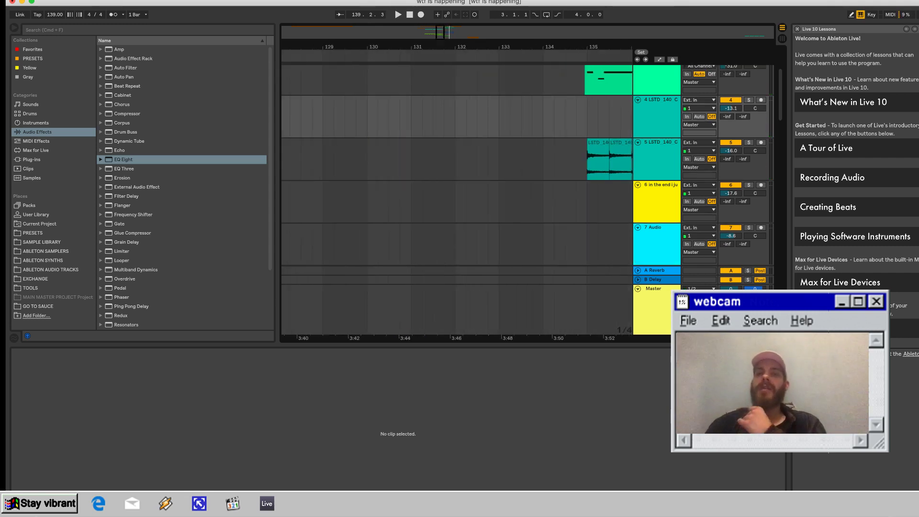
click(400, 159)
key(space)
scroll(454, 191, up, 5)
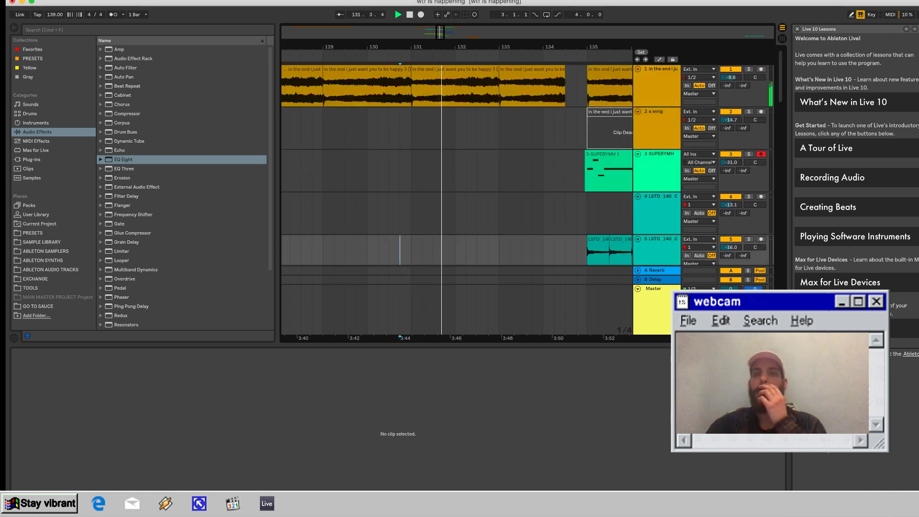
scroll(526, 200, down, 5)
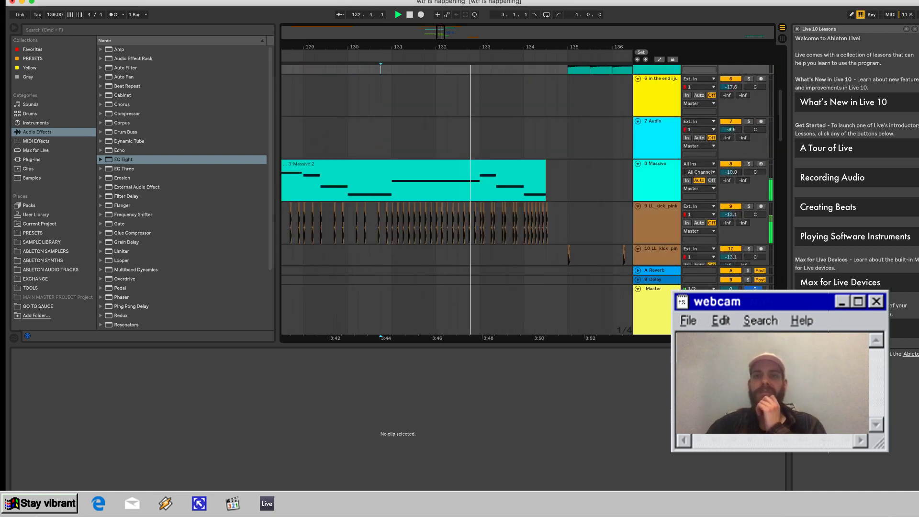
scroll(526, 200, down, 2)
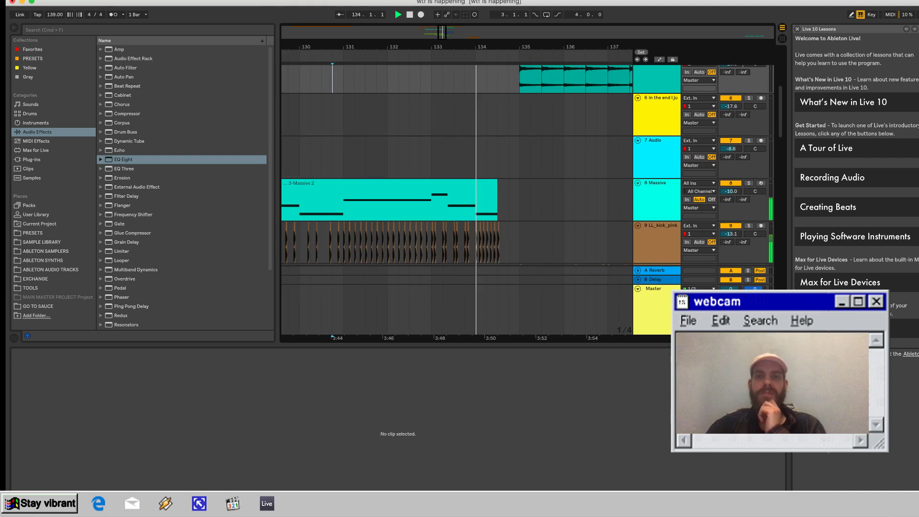
scroll(457, 200, up, 2)
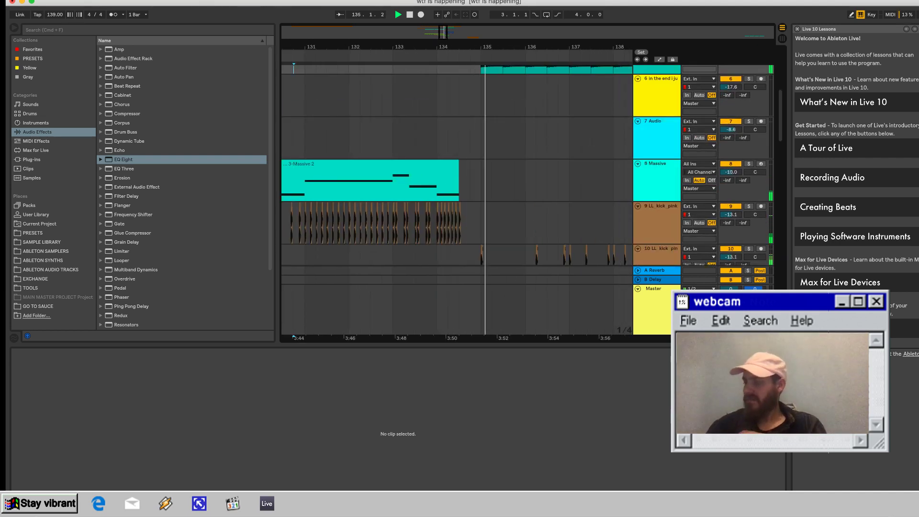
scroll(457, 199, up, 4)
scroll(457, 199, up, 2)
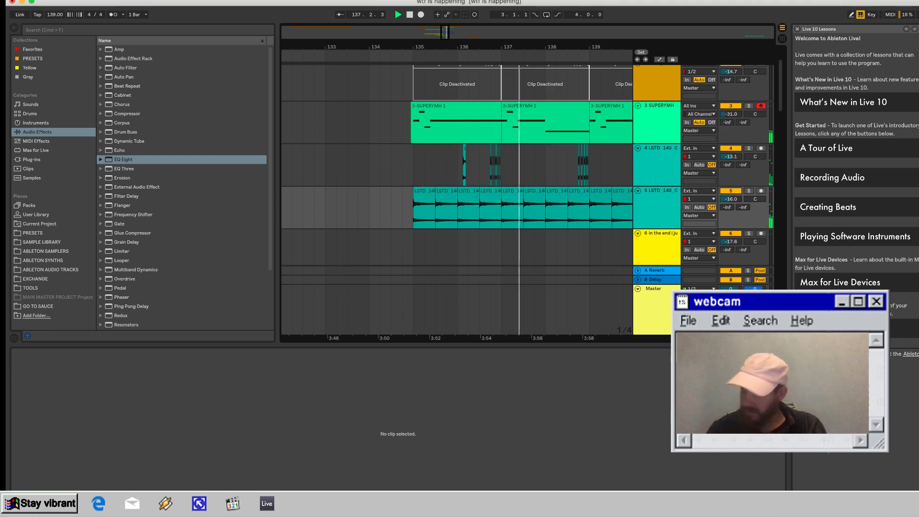
scroll(457, 199, down, 2)
scroll(457, 200, up, 4)
scroll(457, 200, down, 5)
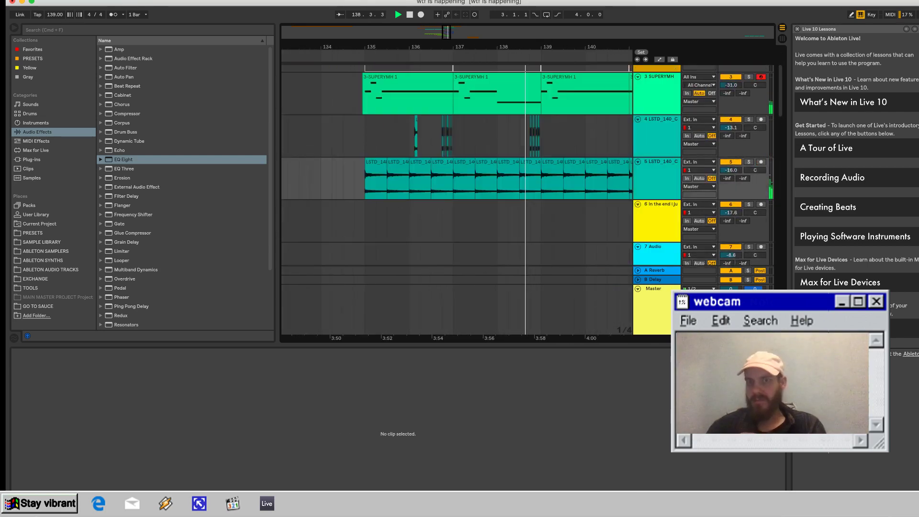
scroll(457, 200, up, 5)
scroll(457, 199, down, 10)
scroll(456, 200, up, 10)
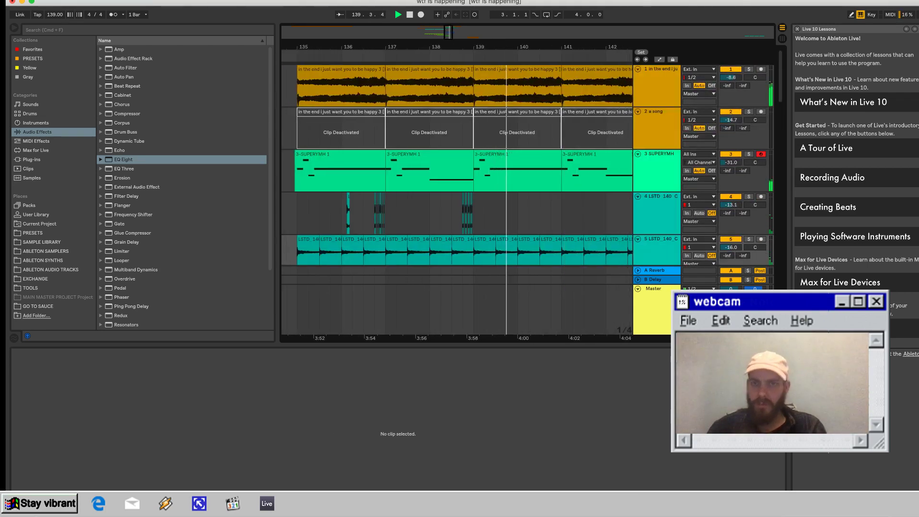
Inspect the sampled song clips around bars 141 to 145 during playback, and stop playback back near bar 130.
click(512, 87)
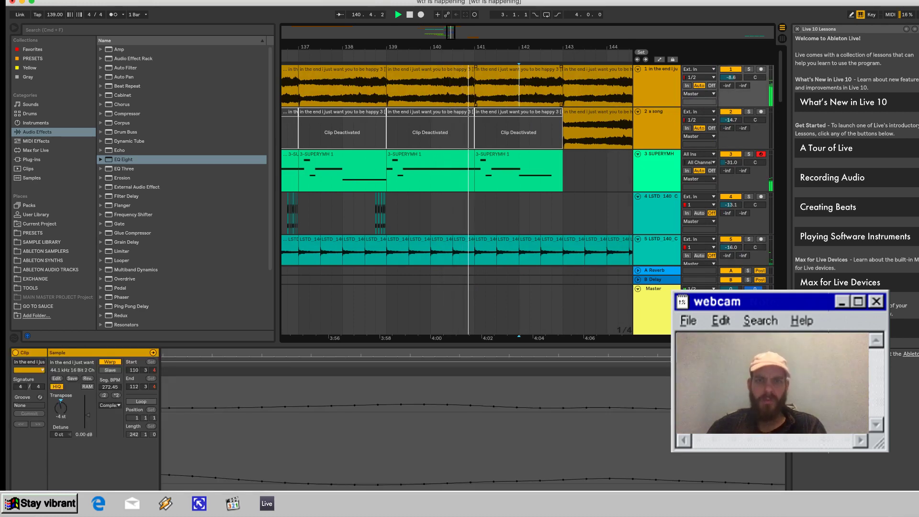
scroll(498, 87, right, 2)
click(432, 69)
click(520, 69)
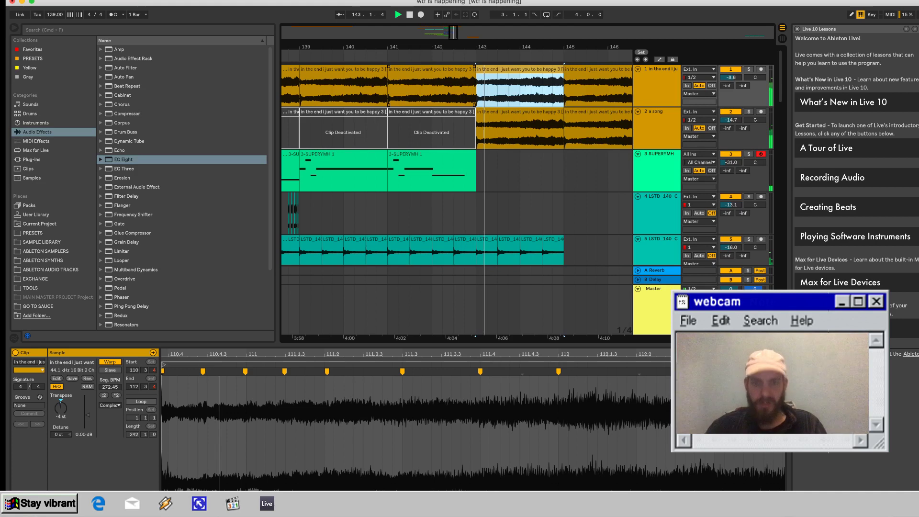
scroll(456, 165, left, 10)
scroll(457, 165, right, 1)
click(320, 127)
key(space)
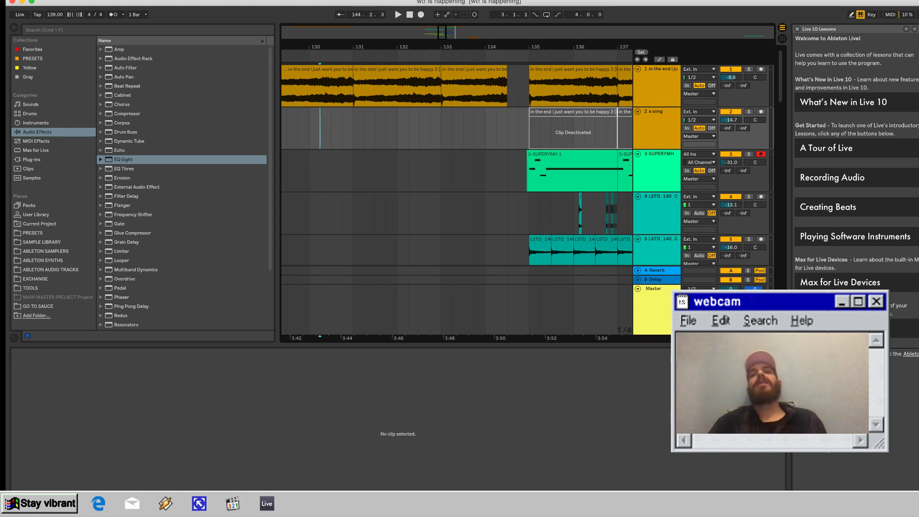
Try transposing all slow hi-hat clips from bar 135 to bar 145 to 8 st, and undo the change.
scroll(457, 165, right, 2)
scroll(457, 165, down, 1)
click(491, 210)
scroll(457, 210, right, 10)
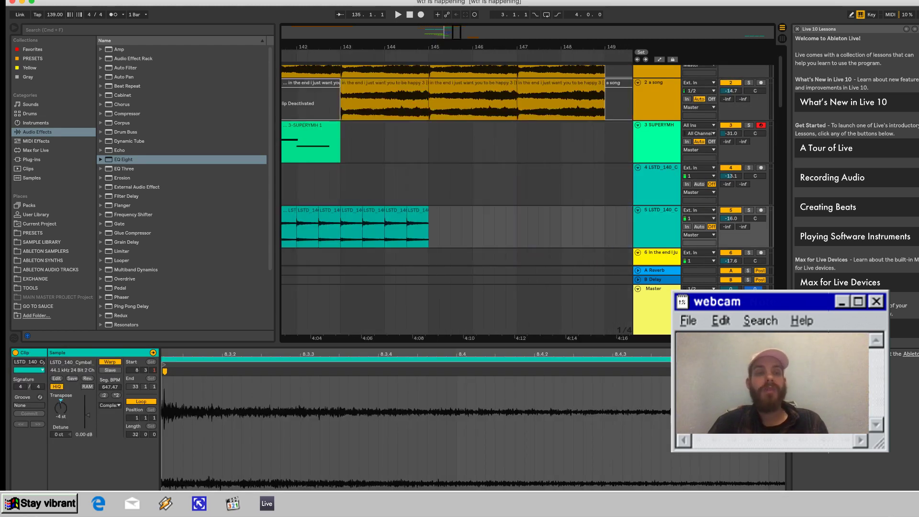
shift+click(417, 210)
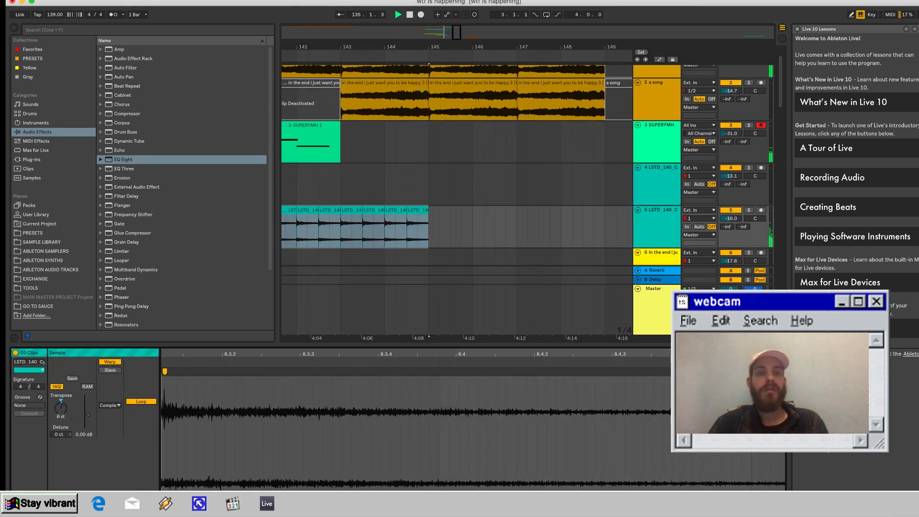
click(445, 33)
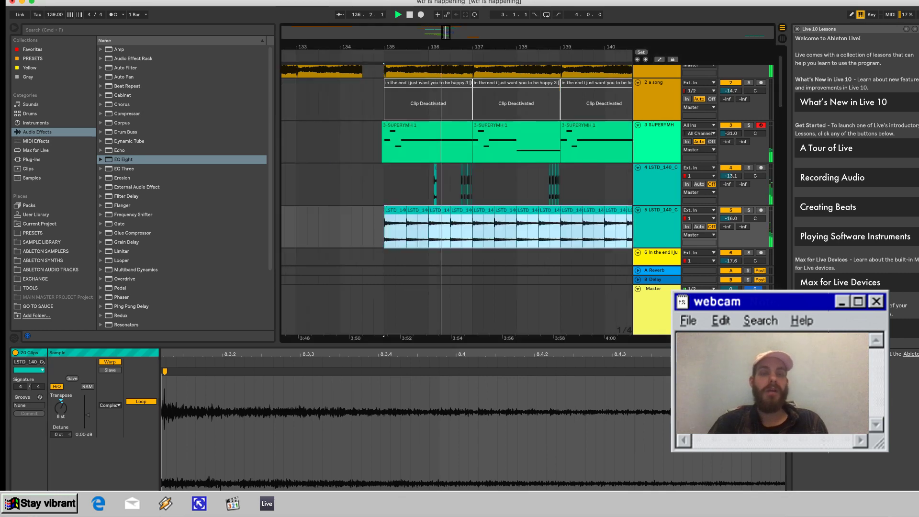
key(super+z)
Solo the slow hi-hat track and try transposing all its clips to 32 st and -48 st, undoing the last change.
key(space)
drag(61, 407, 61, 406)
click(748, 210)
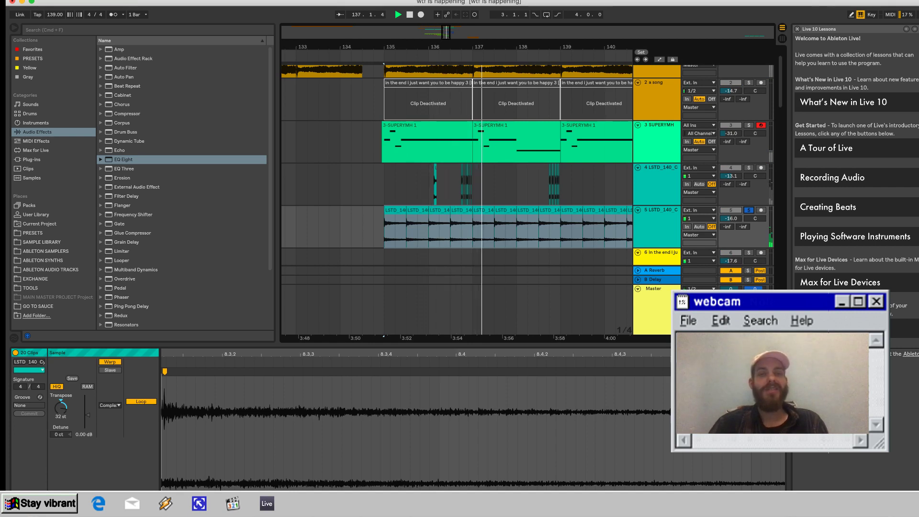
click(396, 210)
scroll(399, 213, right, 6)
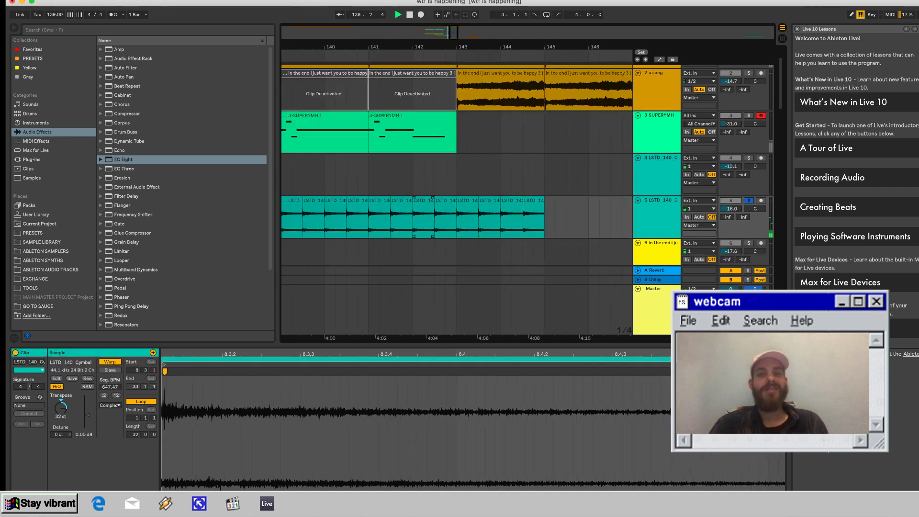
shift+click(533, 200)
drag(60, 407, 60, 419)
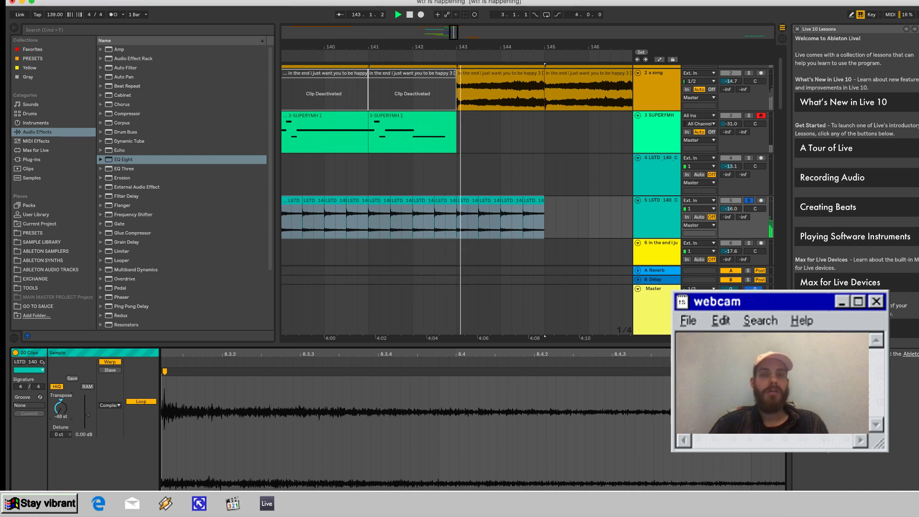
key(super+z)
Set the transposition of all slow hi-hat clips to -10 st, stop playback and unsolo the track.
mouse_move(60, 407)
mouse_down()
mouse_move(60, 399)
mouse_move(61, 406)
mouse_up()
key(space)
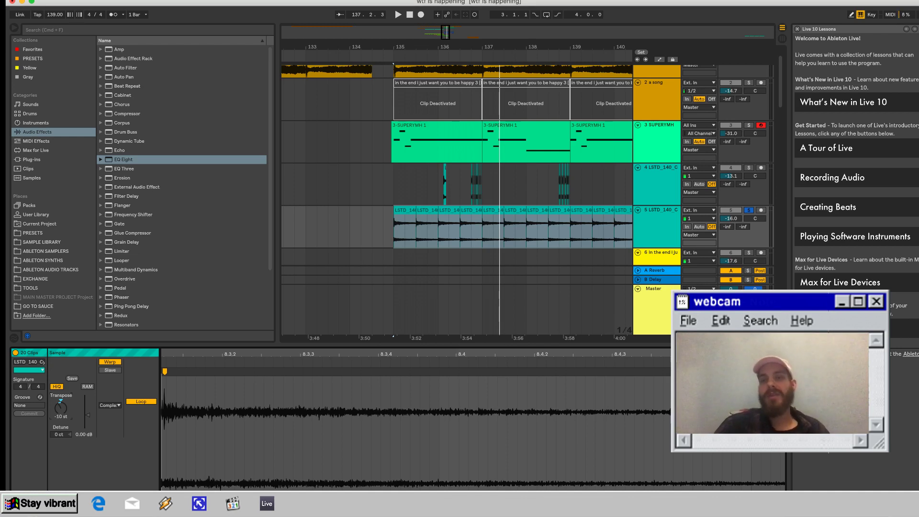
click(748, 210)
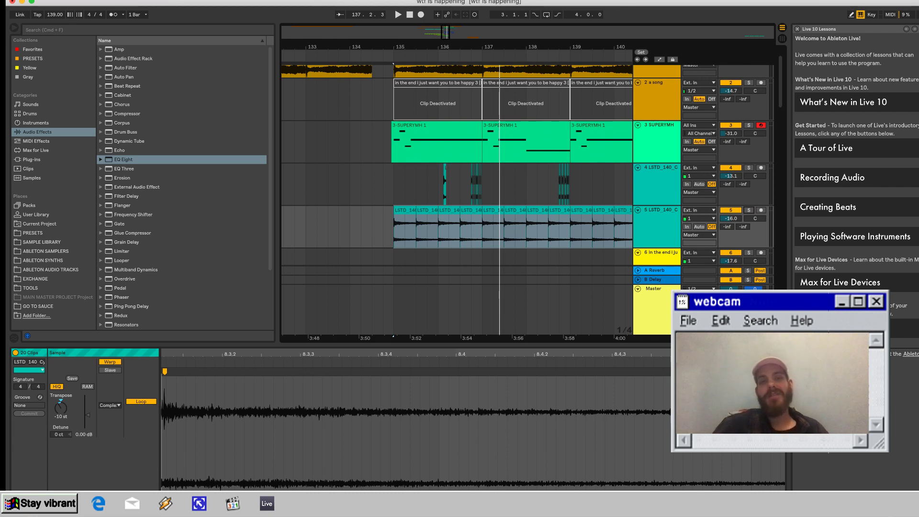
click(349, 184)
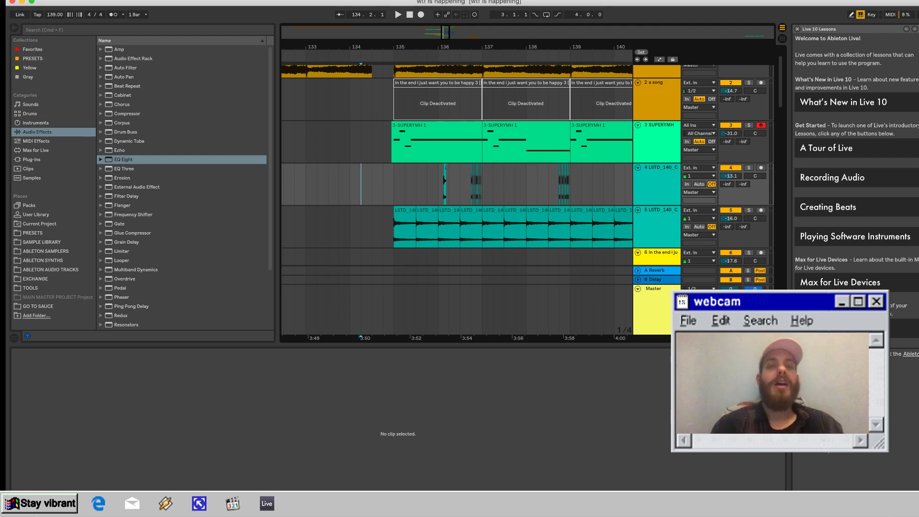
scroll(410, 127, down, 8)
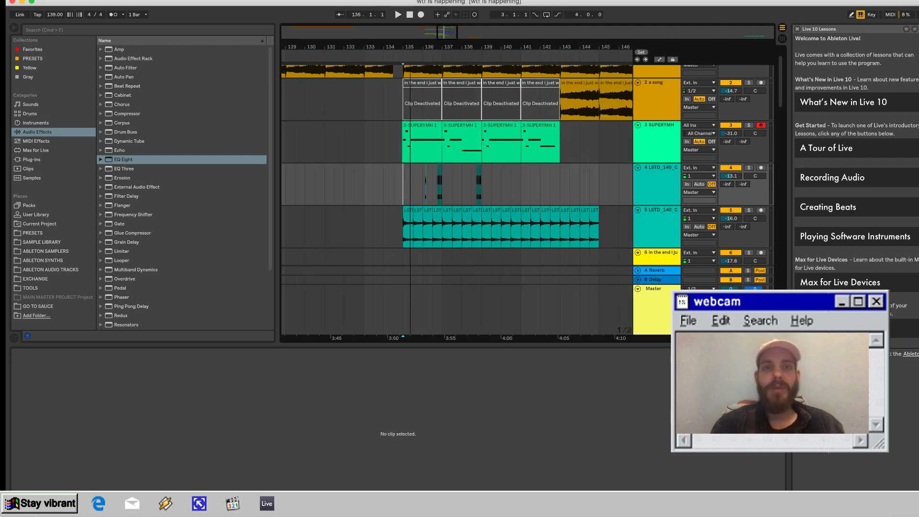
scroll(411, 127, up, 3)
scroll(421, 127, left, 1)
scroll(456, 165, down, 10)
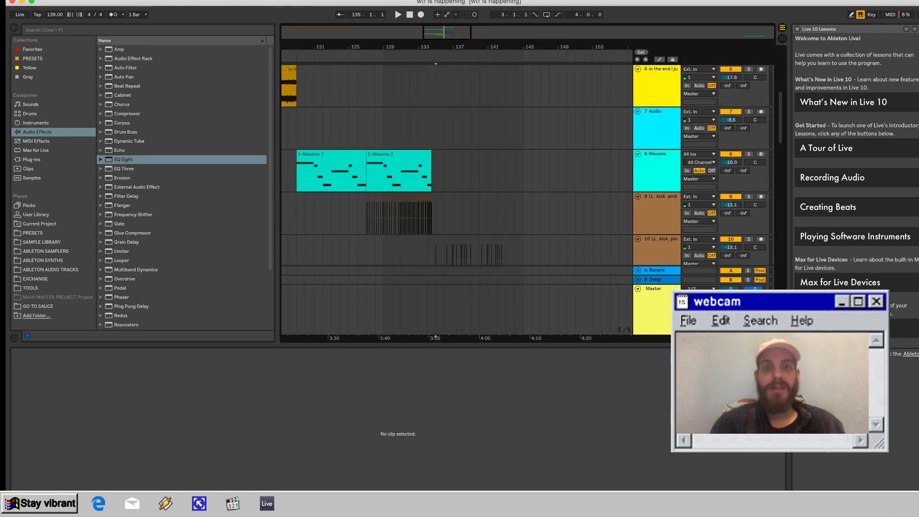
Play the arrangement from about bar 130 and examine the melody, hi-hat and song tracks around bars 135 to 149.
scroll(457, 165, up, 10)
scroll(456, 165, left, 4)
scroll(457, 165, down, 6)
scroll(457, 165, right, 3)
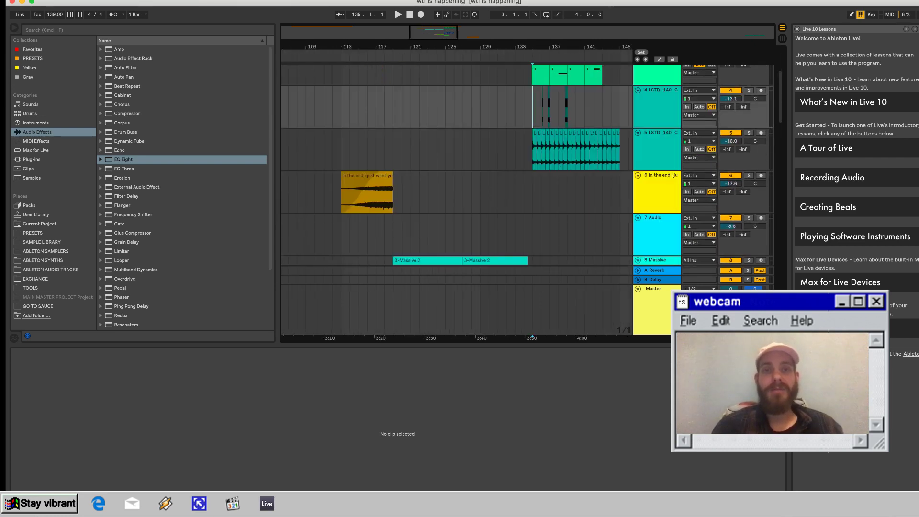
click(459, 132)
key(space)
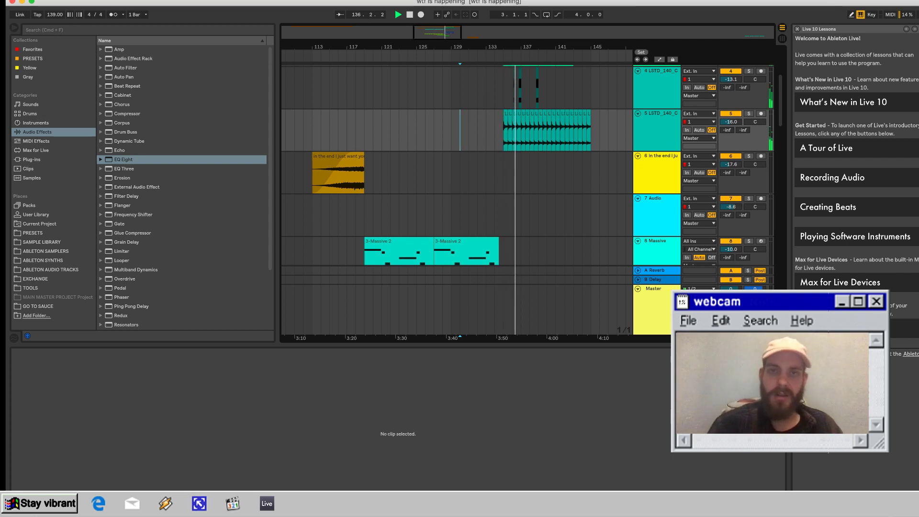
scroll(525, 168, up, 2)
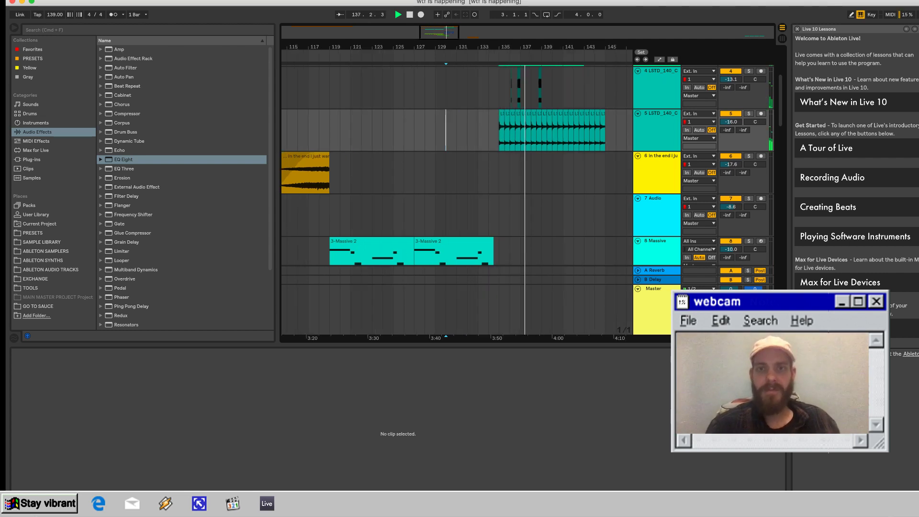
scroll(525, 167, up, 5)
scroll(525, 167, down, 3)
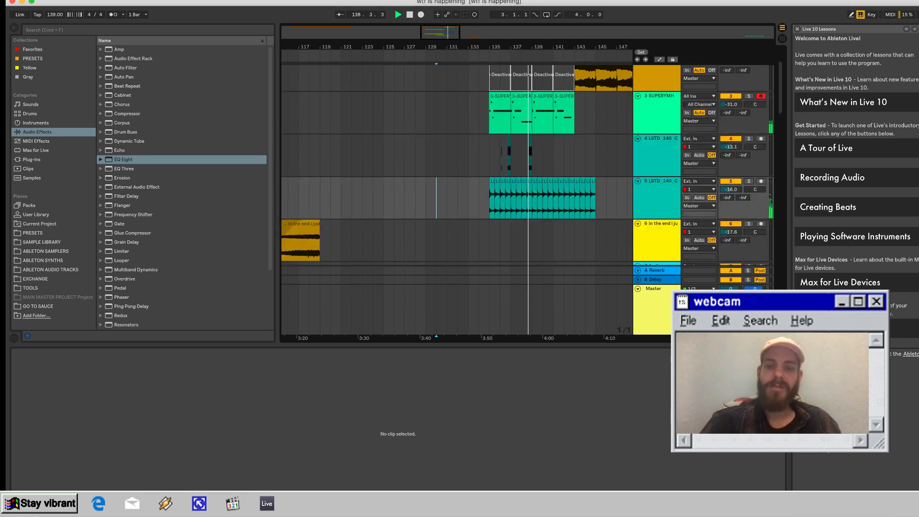
scroll(457, 201, up, 3)
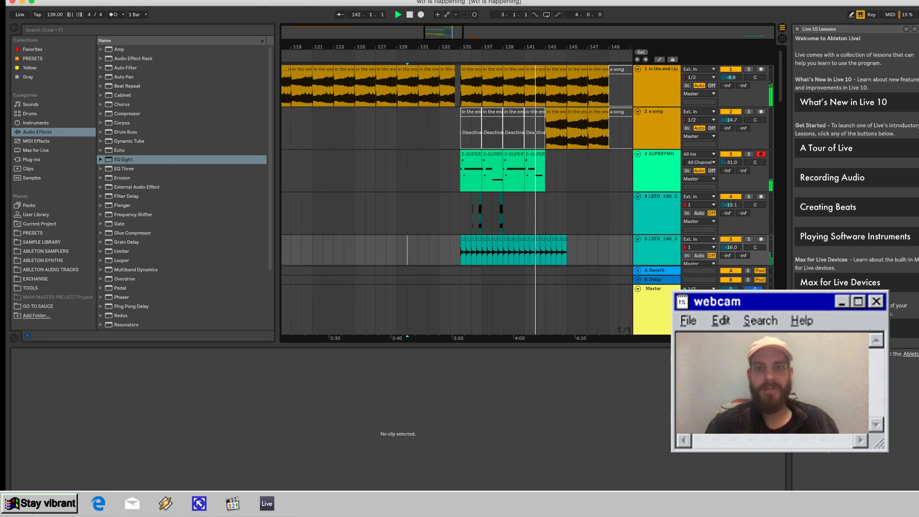
Duplicate the SUPERYMH clips and the clips of both hi-hat tracks from bars 135–143 into bars 143–151.
drag(515, 173, 485, 209)
key(super+d)
scroll(457, 182, down, 3)
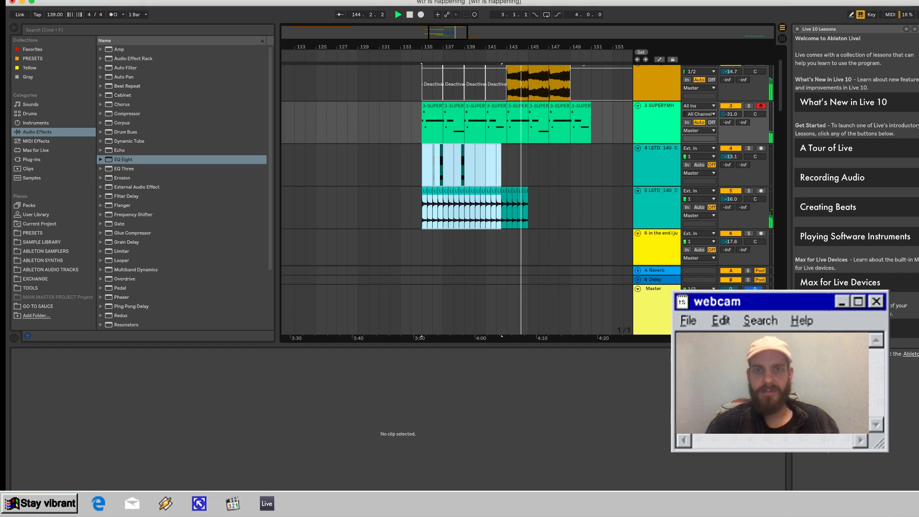
scroll(457, 191, down, 6)
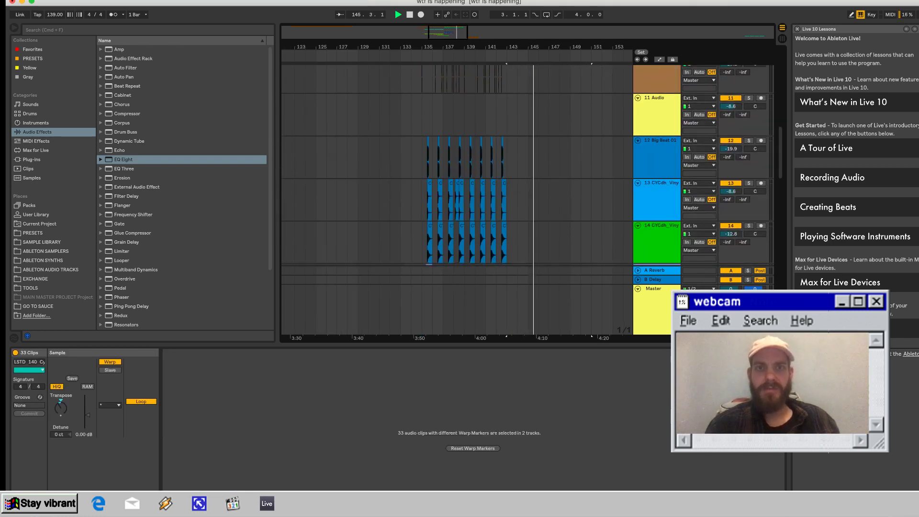
Duplicate the drum and effect clips of bars 135–143, from the second kick track through the KRNE_Chariots track, into bars 143–151.
scroll(457, 181, up, 2)
drag(422, 120, 490, 206)
scroll(490, 206, down, 3)
scroll(456, 191, down, 3)
key(space)
key(space)
scroll(457, 191, up, 3)
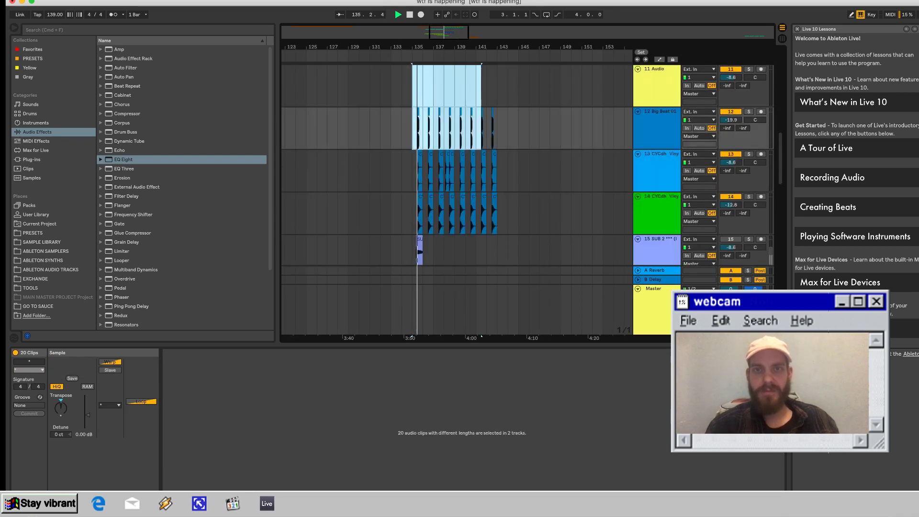
scroll(457, 182, up, 2)
shift+click(496, 167)
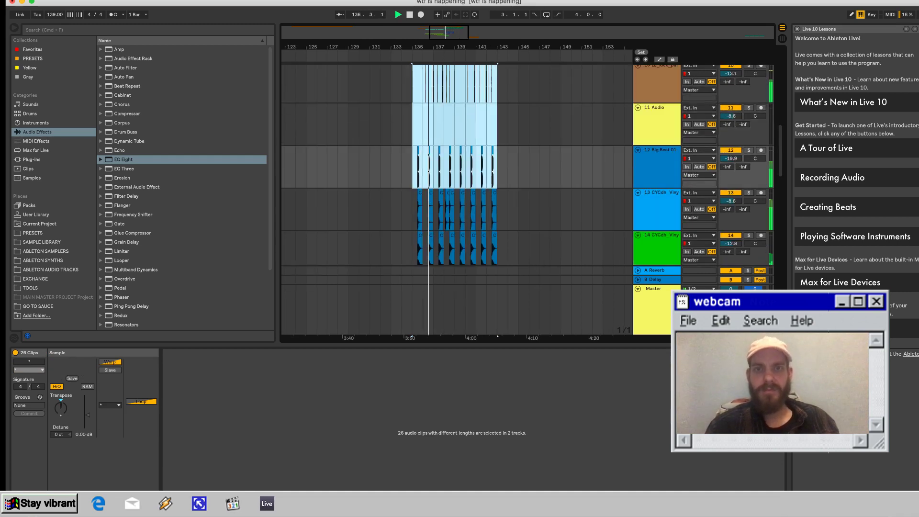
scroll(457, 191, down, 8)
scroll(457, 191, up, 7)
scroll(457, 200, down, 6)
scroll(472, 216, down, 1)
drag(476, 227, 487, 227)
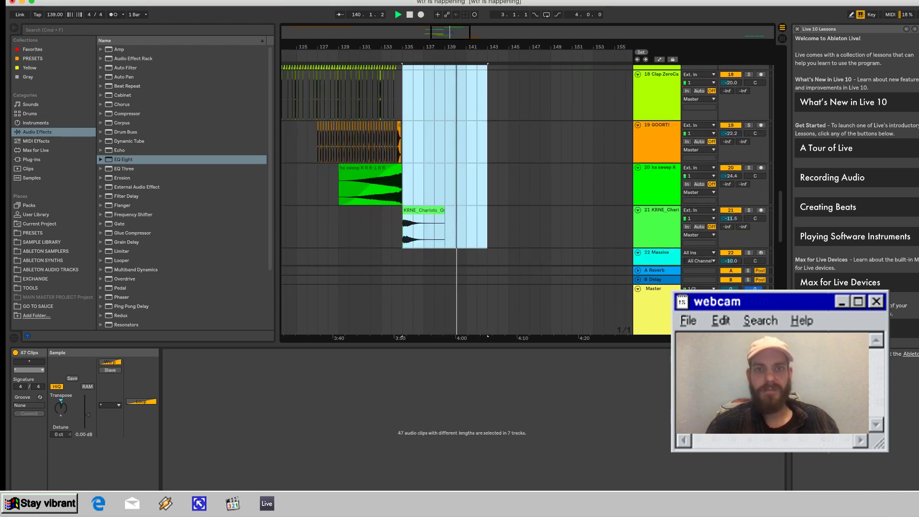
key(Up)
key(Up)
key(Up)
key(Up)
key(Up)
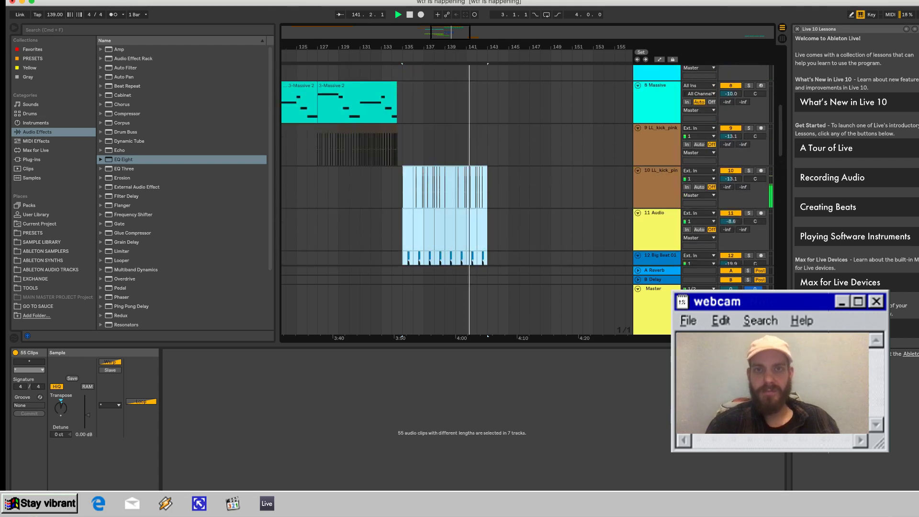
scroll(487, 227, up, 5)
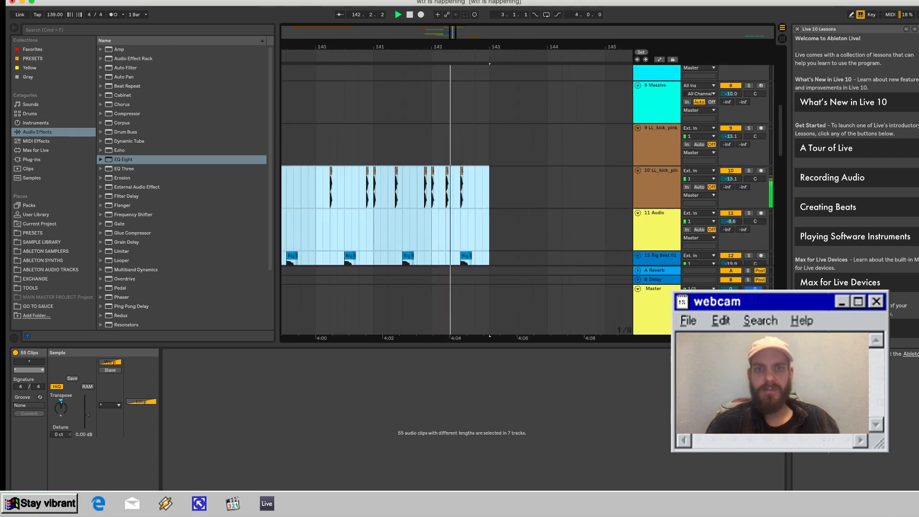
key(super+d)
Examine the duplicated melody and hi-hat clips against the song clips from bar 143 to bar 149 during playback.
scroll(487, 227, left, 8)
scroll(487, 228, up, 6)
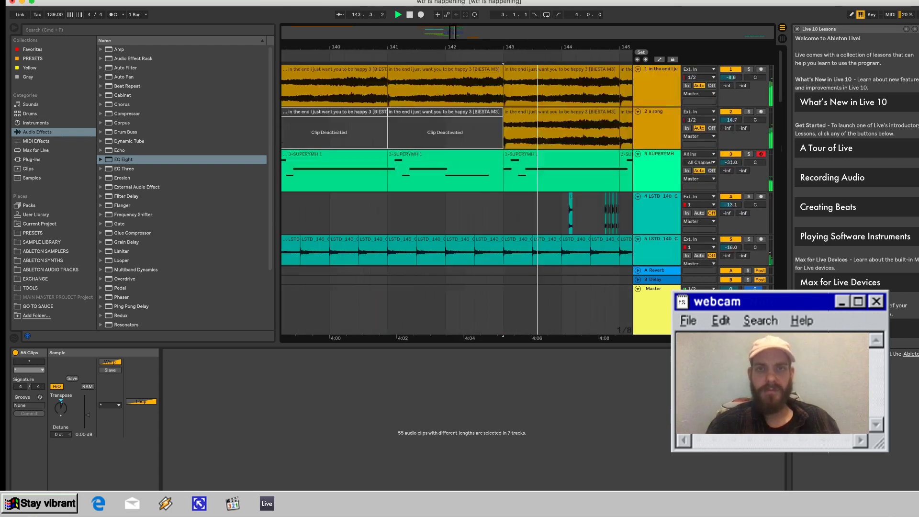
scroll(487, 227, down, 4)
scroll(487, 228, right, 4)
scroll(487, 227, up, 4)
scroll(487, 227, down, 3)
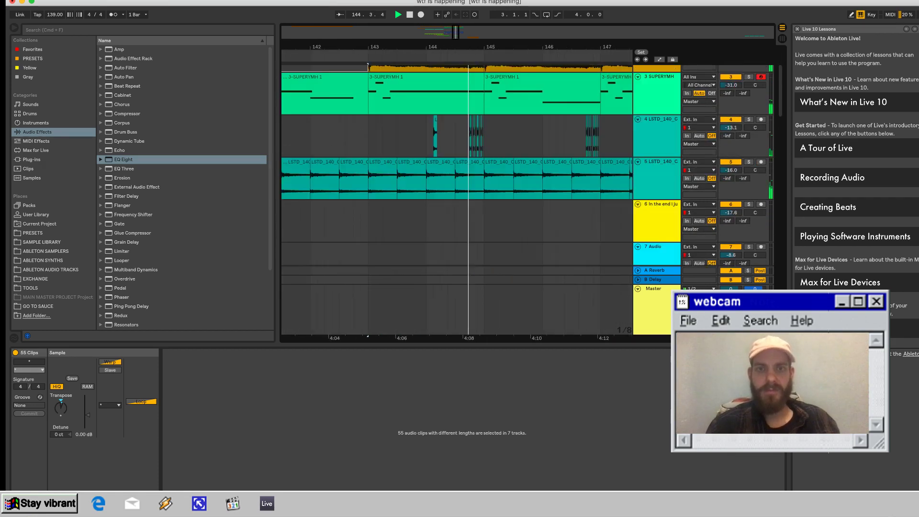
scroll(487, 228, up, 3)
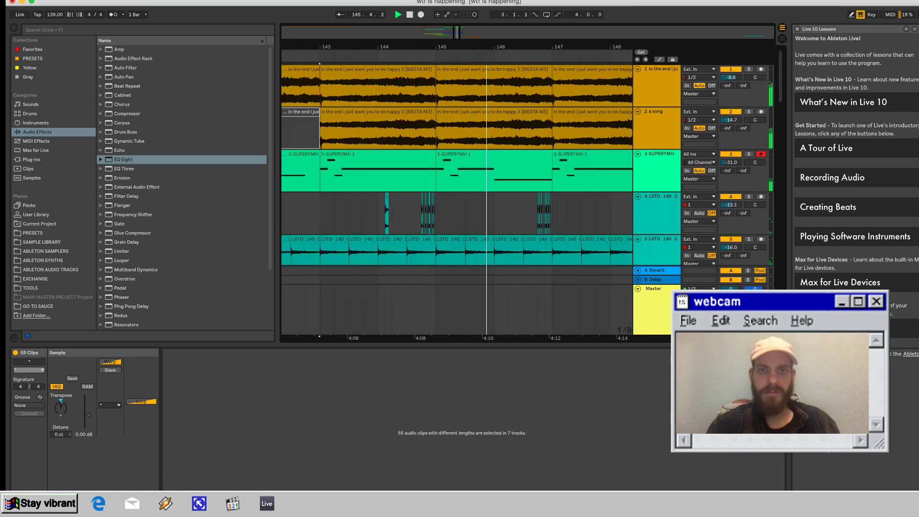
scroll(479, 227, down, 2)
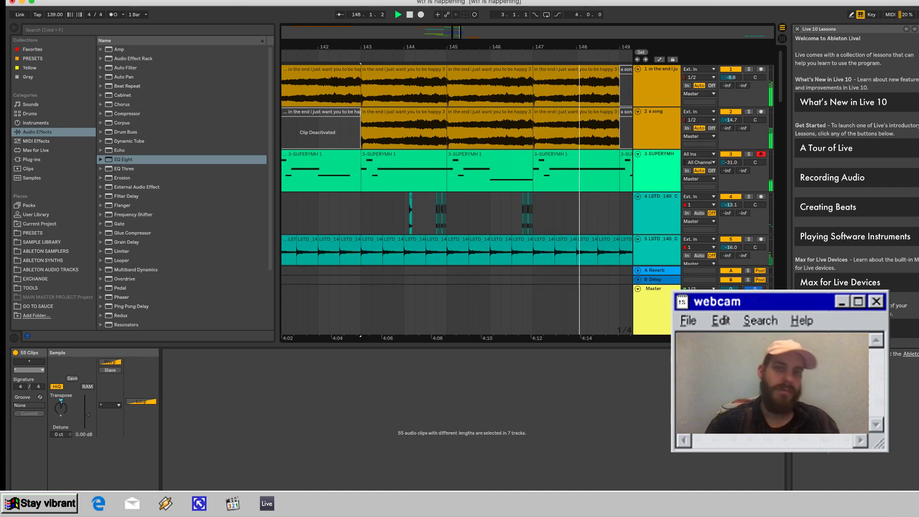
scroll(376, 170, left, 9)
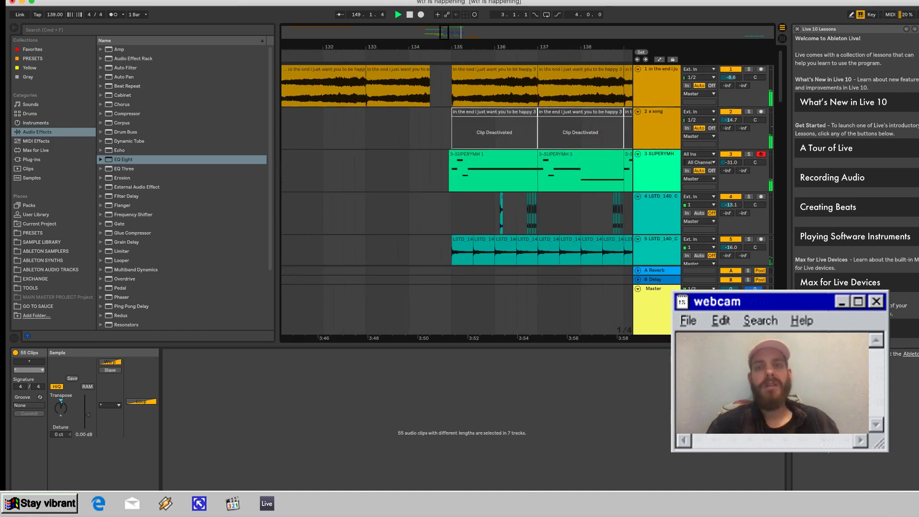
Stop playback and insert a new audio track directly below the SUPERYMH track.
click(376, 170)
key(space)
click(657, 165)
key(super+t)
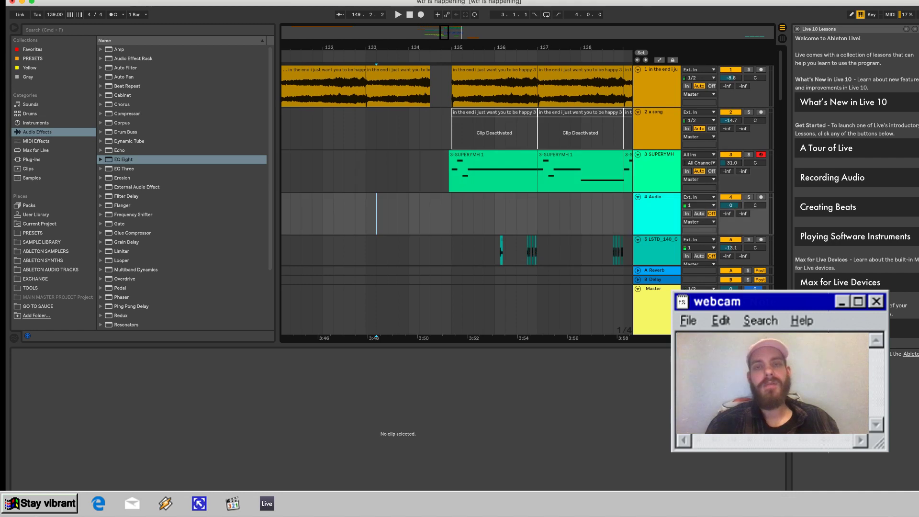
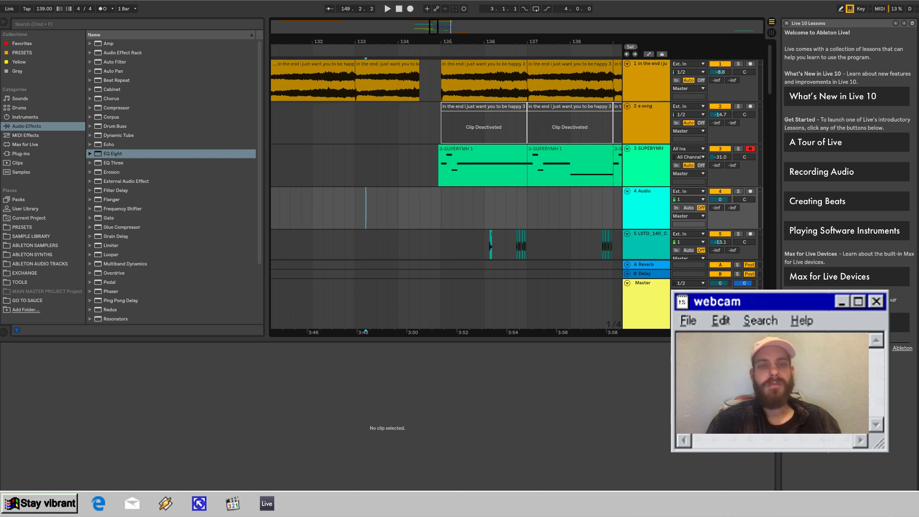
Add the Ay [02] sample to the new audio track and position it at the start of bar 135.
drag(452, 182, 360, 203)
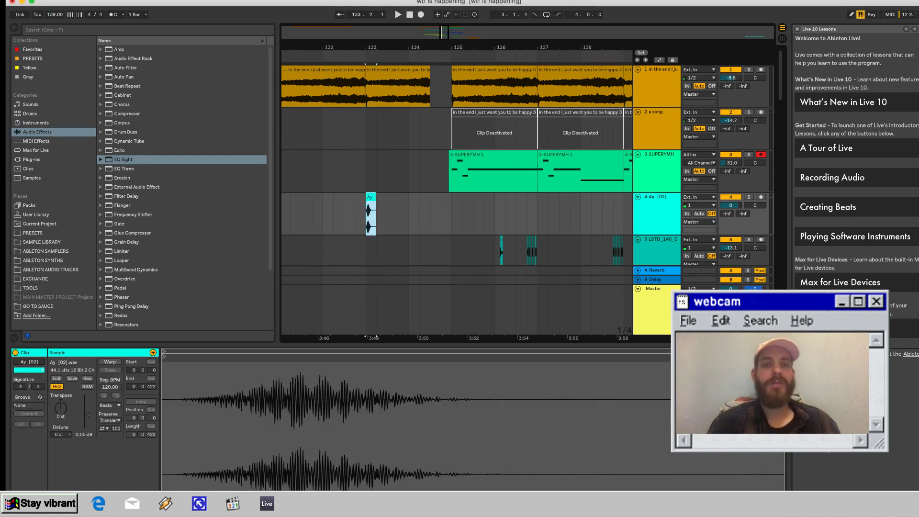
drag(370, 197, 456, 197)
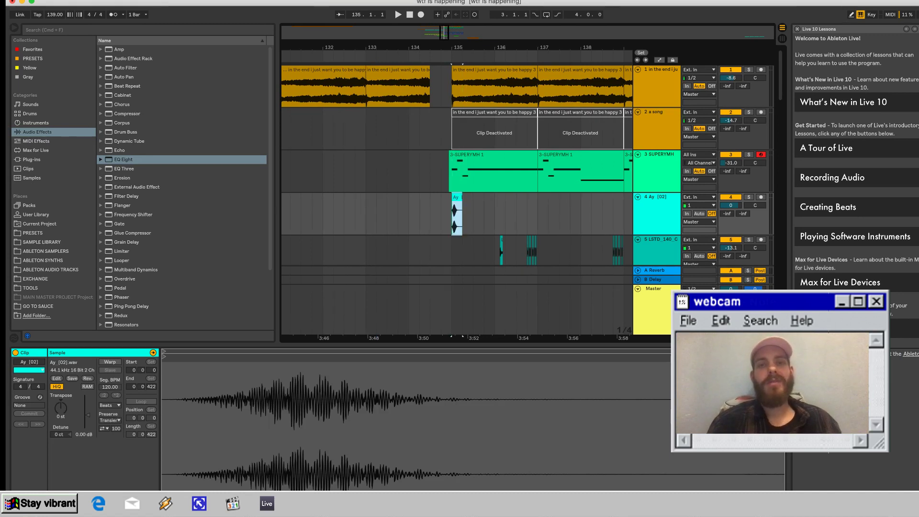
drag(459, 48, 459, 60)
key(plus)
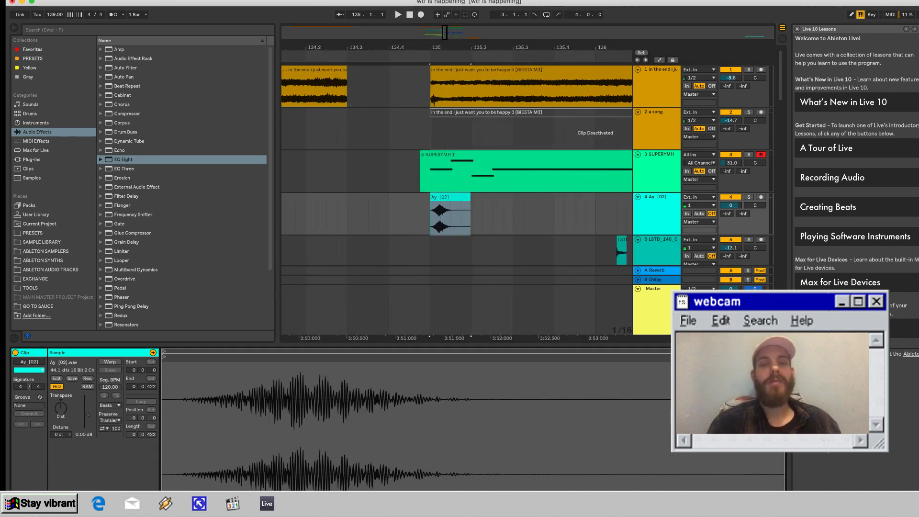
Try transposing the Ay [02] clip to 46 st while repeatedly playing it from bar 135.
key(space)
key(space)
key(space)
key(space)
key(space)
key(space)
key(space)
mouse_move(61, 407)
mouse_down()
mouse_move(60, 389)
mouse_move(61, 405)
mouse_up()
key(space)
key(space)
key(space)
key(space)
key(space)
key(space)
key(space)
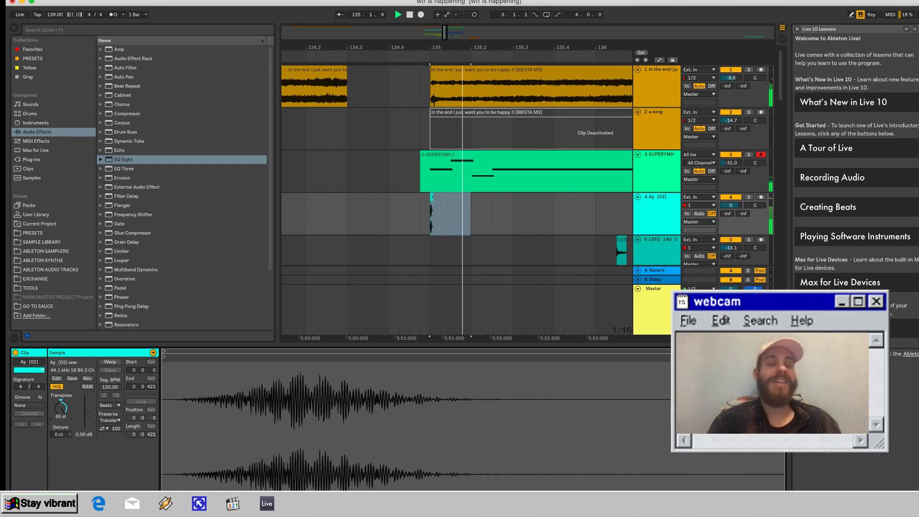
Try removing the Ay [02] clip from bar 135, and restore it while comparing playback without and with it.
drag(461, 215, 429, 216)
key(Delete)
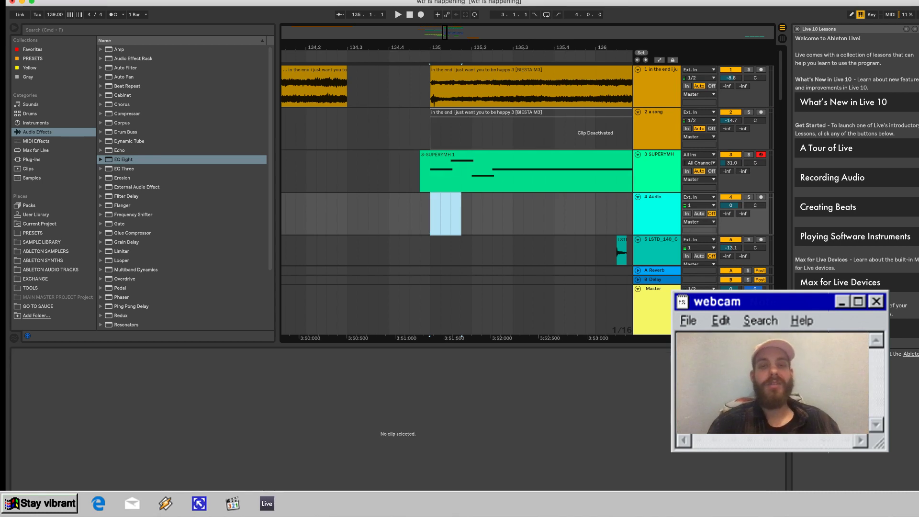
key(super+shift+z)
key(super+z)
key(space)
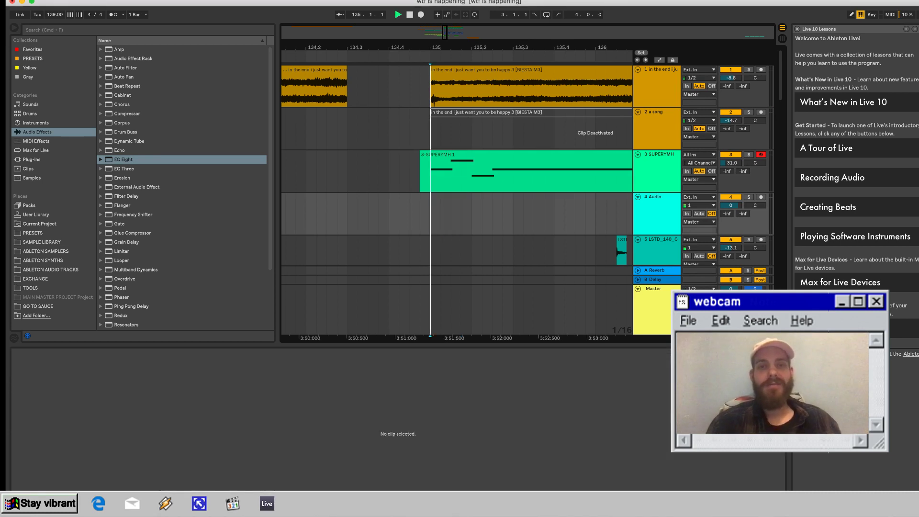
key(super+shift+z)
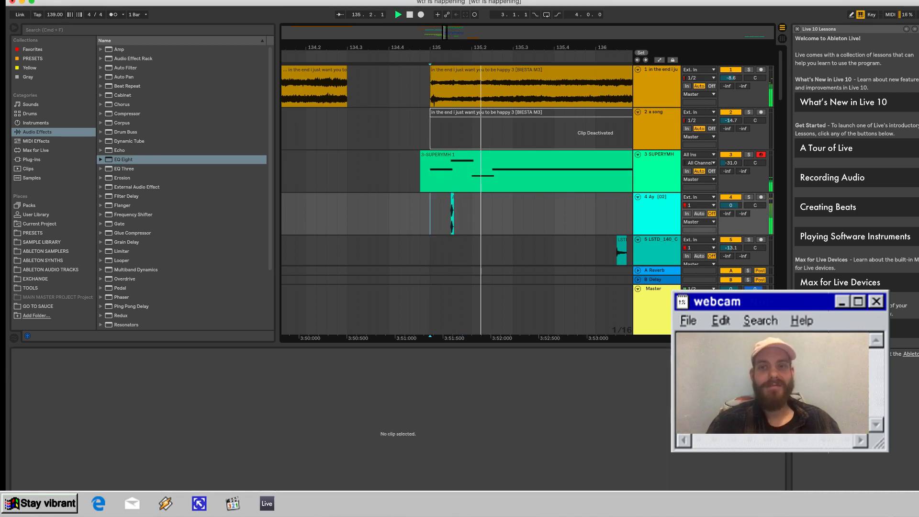
Lower the Ay [02] track's volume to -14.5 dB and set the clip's transposition to 36 st while auditioning it.
key(space)
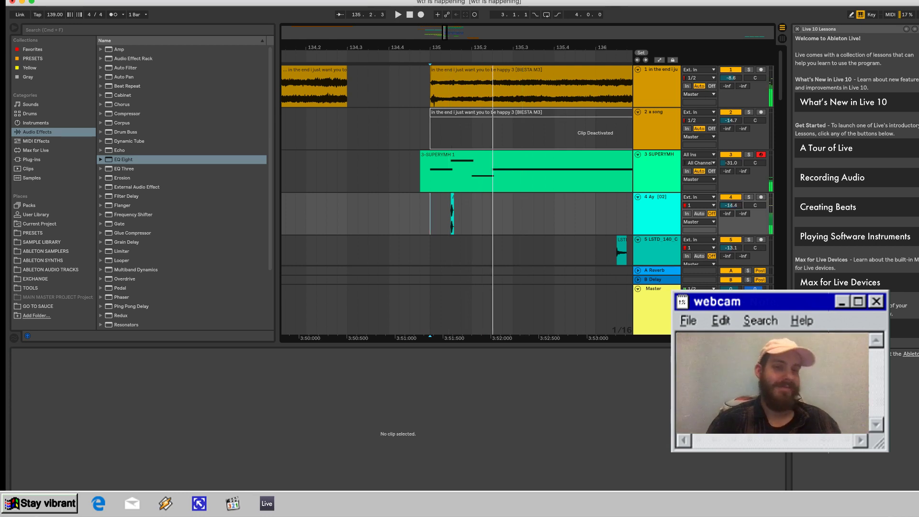
key(space)
click(452, 196)
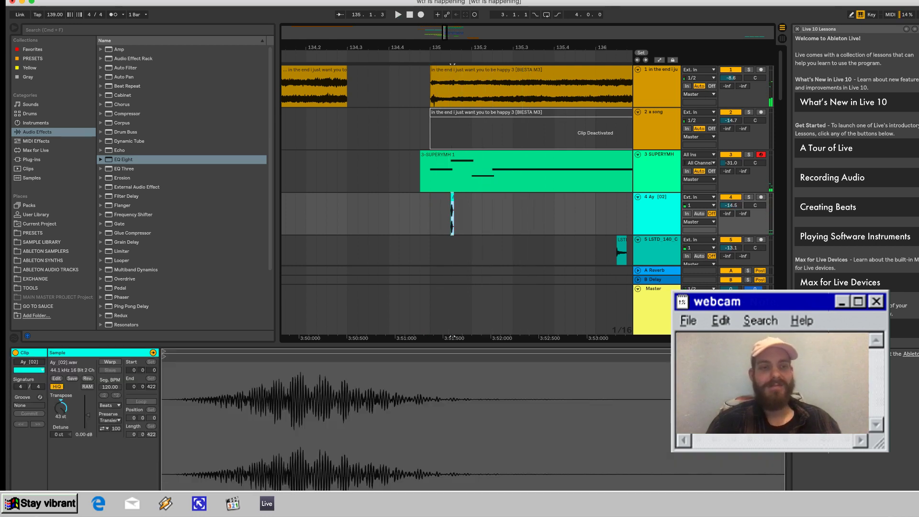
drag(60, 407, 60, 414)
key(space)
key(space)
key(space)
key(space)
key(space)
key(space)
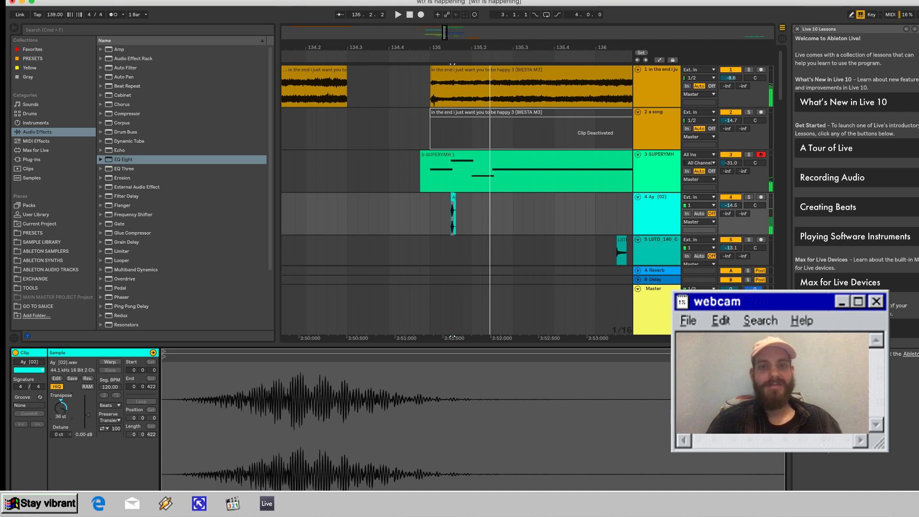
Audition the Ay [02] clip from points just before and after it, and move it to the start of bar 135.
key(space)
click(419, 214)
key(space)
key(space)
key(space)
key(space)
key(space)
click(472, 214)
key(space)
key(space)
drag(453, 213, 432, 213)
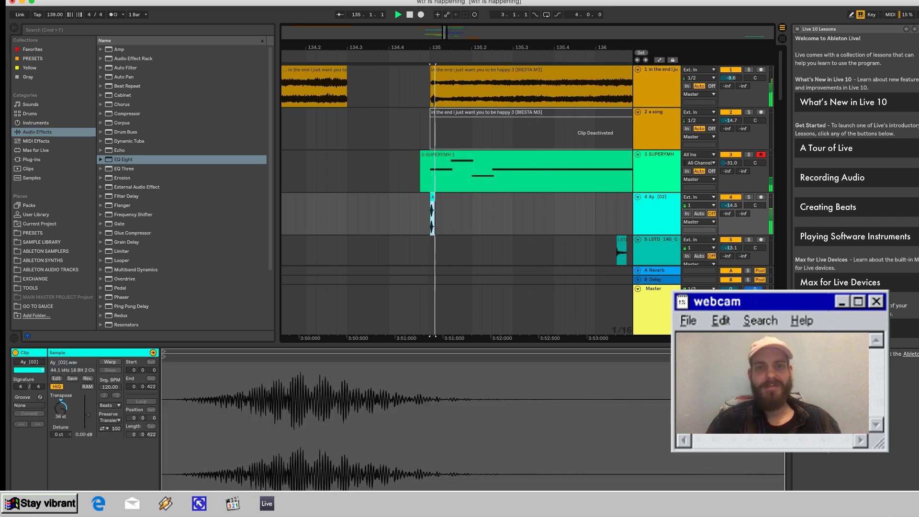
Duplicate the one-beat Ay [02] section repeatedly so the clip hits on every beat from bar 135 onward.
key(super+d)
key(super+d)
key(super+d)
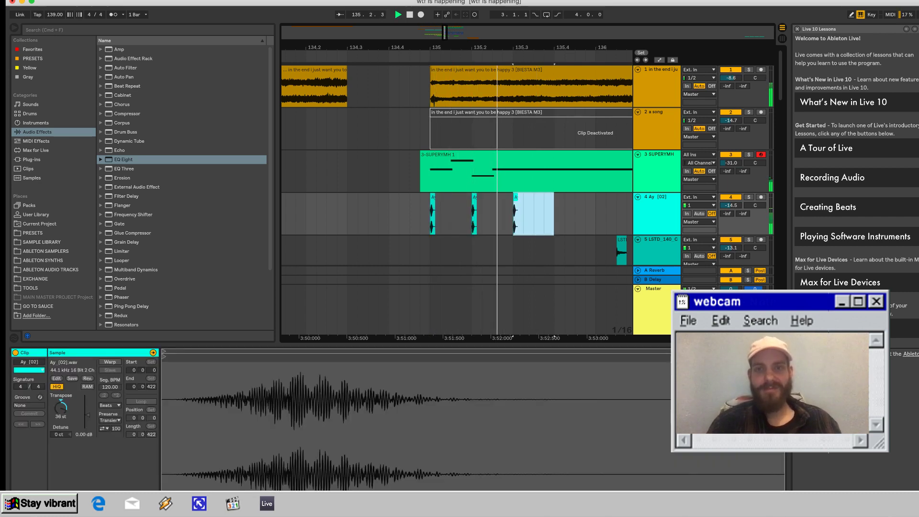
key(super+d)
key(super+d)
key(super+d)
key(super+d)
key(super+d)
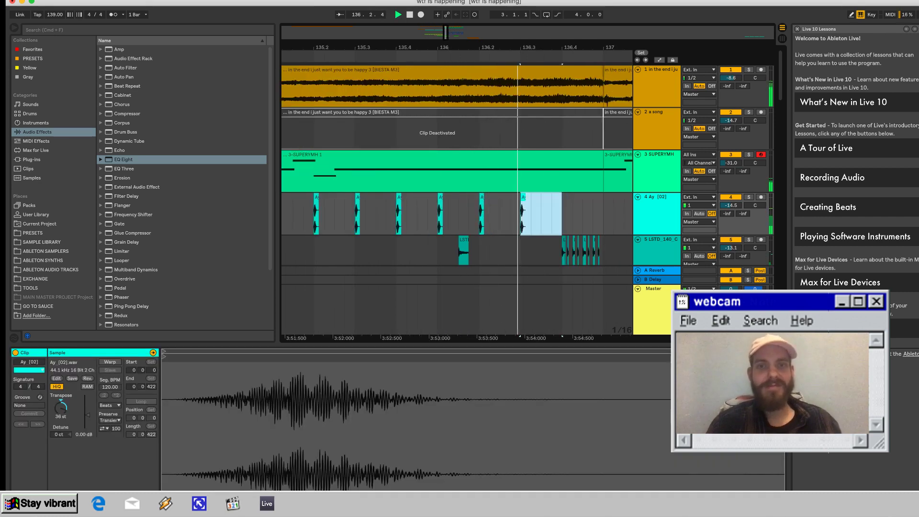
key(super+d)
Stop playback, lower the Ay [02] track's volume to -14.9 dB and load the Reverb audio effect onto it.
scroll(487, 212, left, 10)
click(486, 213)
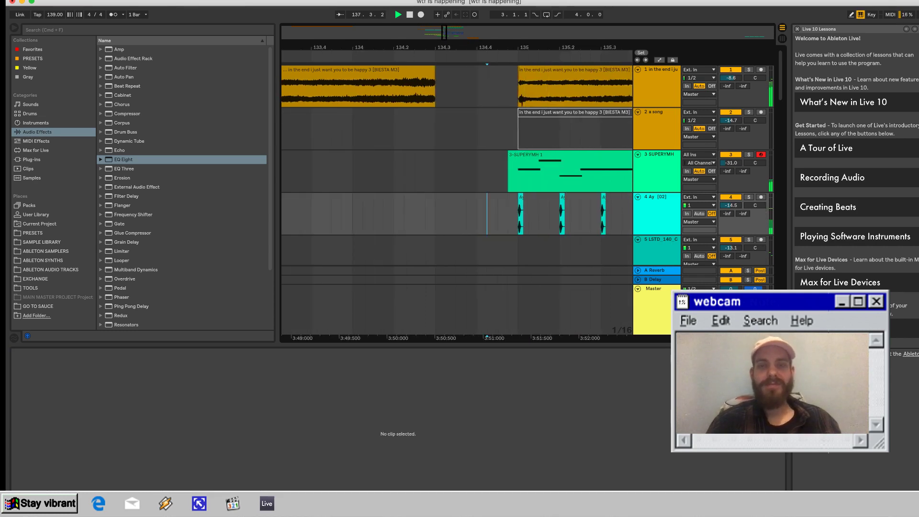
click(123, 159)
scroll(181, 192, down, 3)
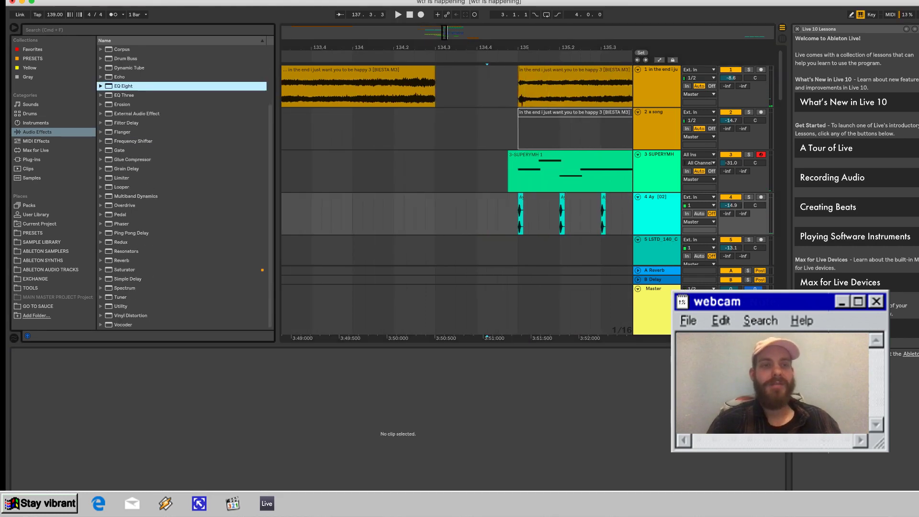
double_click(121, 260)
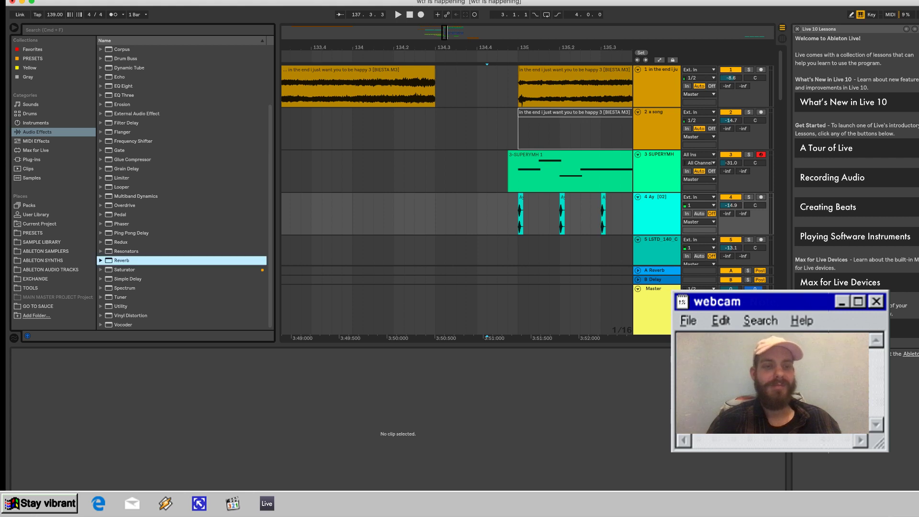
Place the swirl1 sample on the LSTD_140_C drum track (track 5) and move the clip to the start of bar 134.
click(237, 505)
key(space)
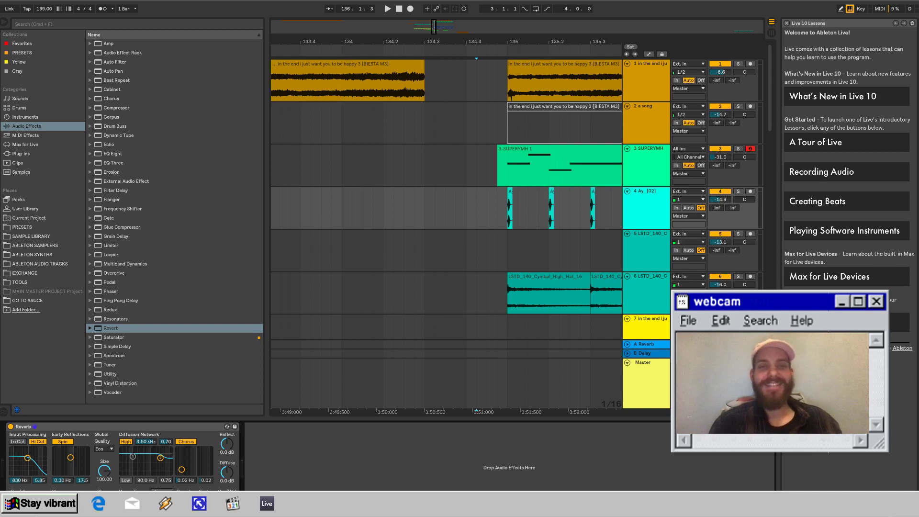
drag(453, 289, 449, 252)
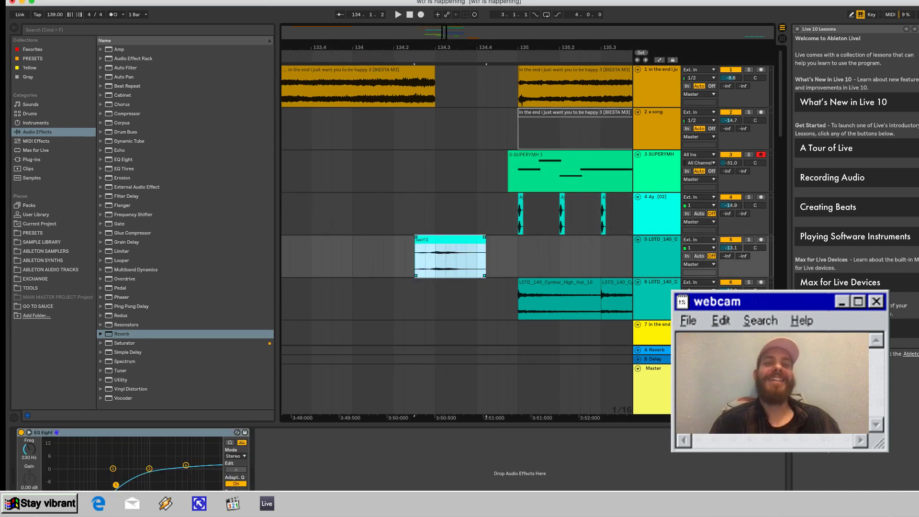
double_click(449, 239)
drag(449, 228, 387, 228)
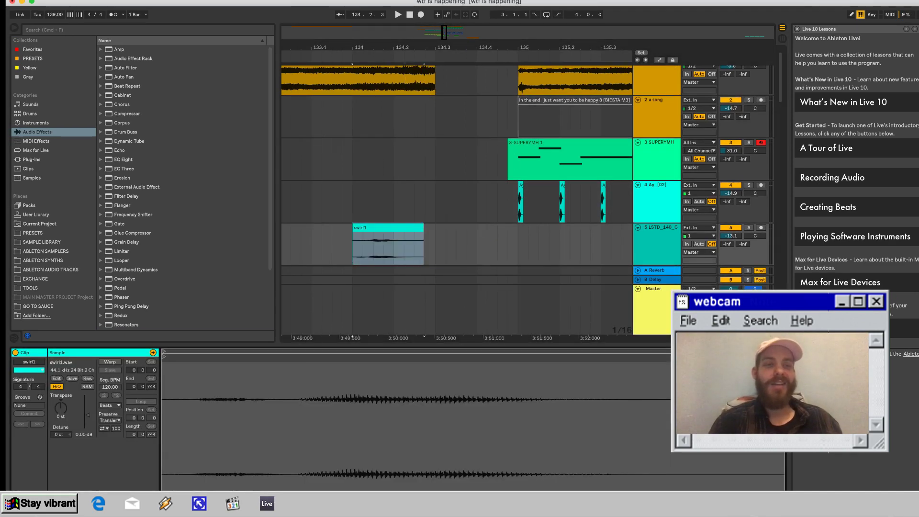
Warp the swirl1 clip, raise its segment tempo to 556 BPM to stretch it in Complex mode, and play it.
click(109, 361)
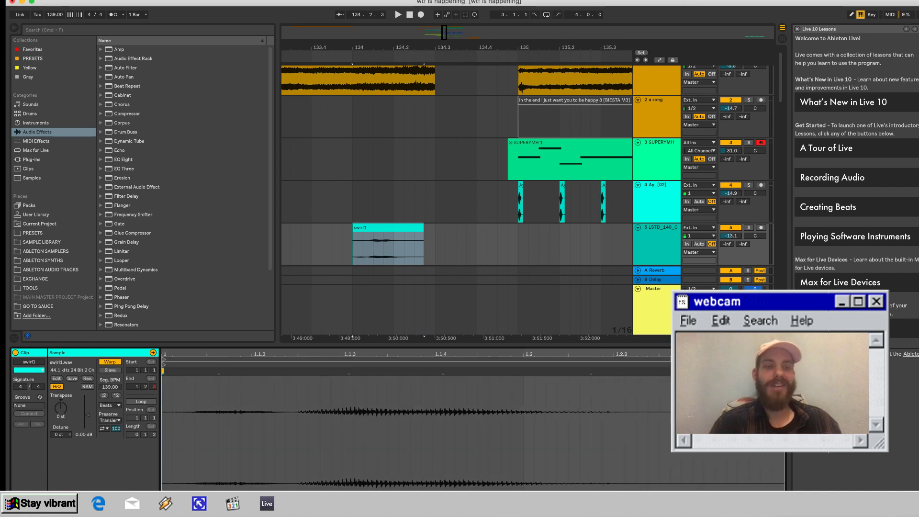
double_click(116, 396)
key(space)
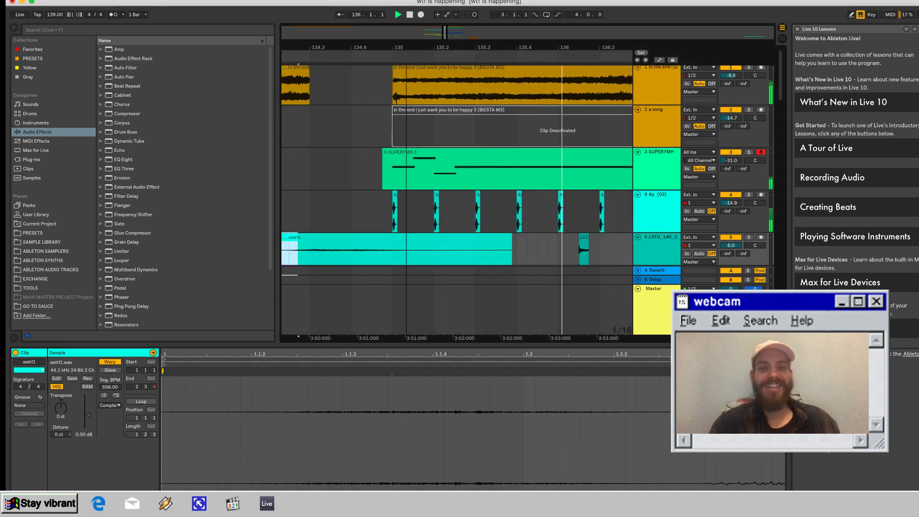
Shorten the end of the swirl1 clip so it finishes before bar 135, and stop playback.
scroll(405, 191, down, 5)
scroll(406, 191, down, 3)
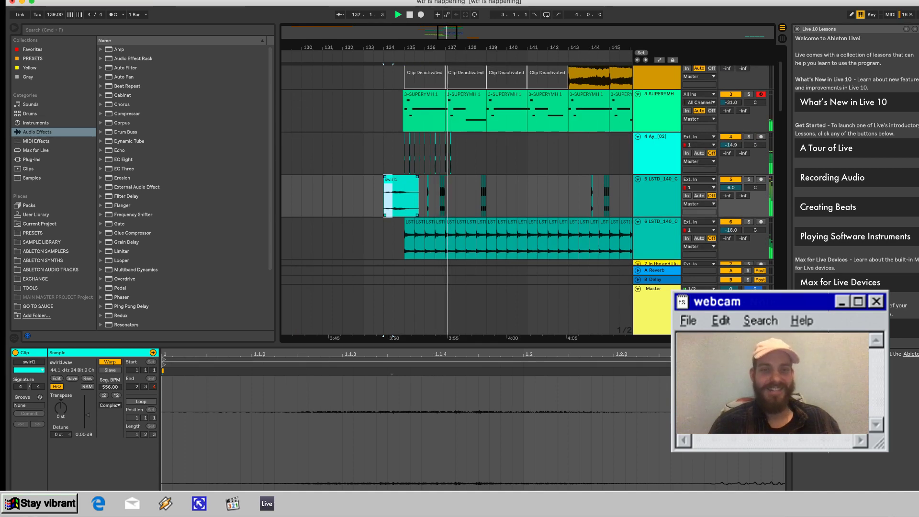
drag(418, 179, 398, 179)
key(space)
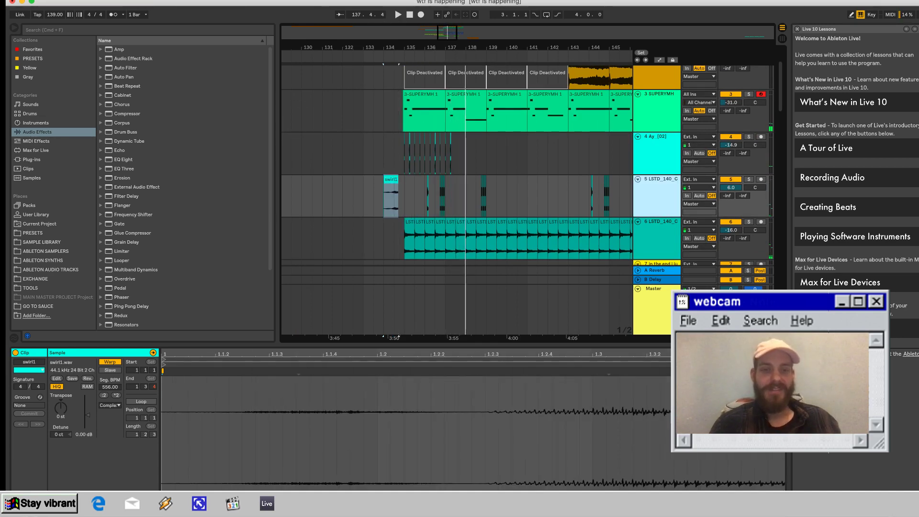
Insert an audio track below track 5, place the "get your swirl on" sample at bar 132 and solo it during playback.
key(ctrl+t)
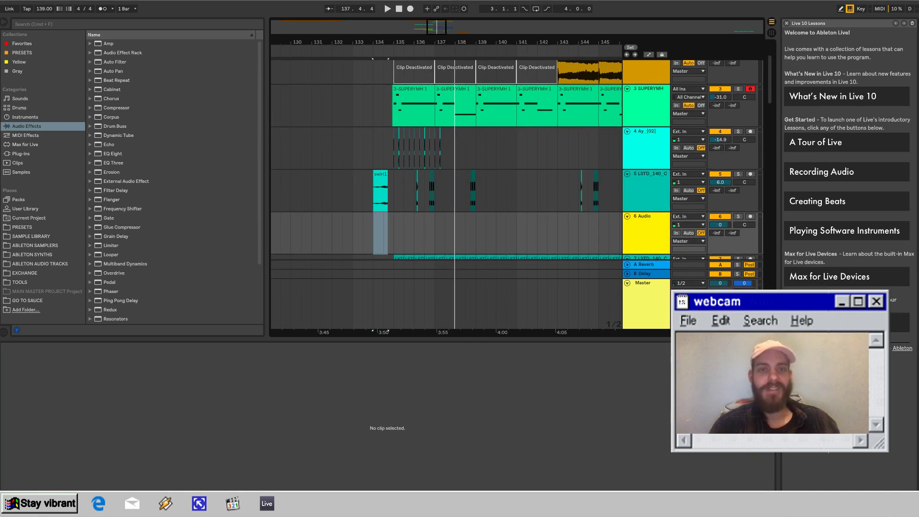
drag(341, 233, 331, 233)
key(space)
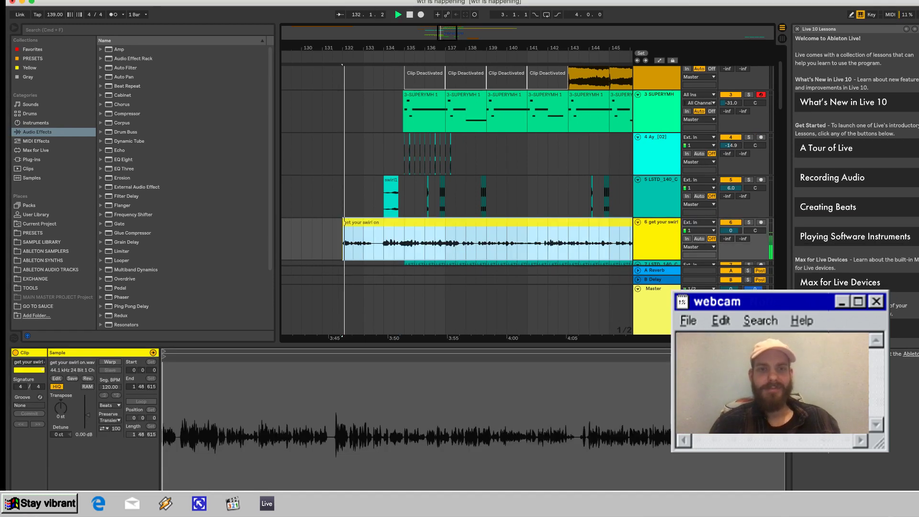
click(738, 217)
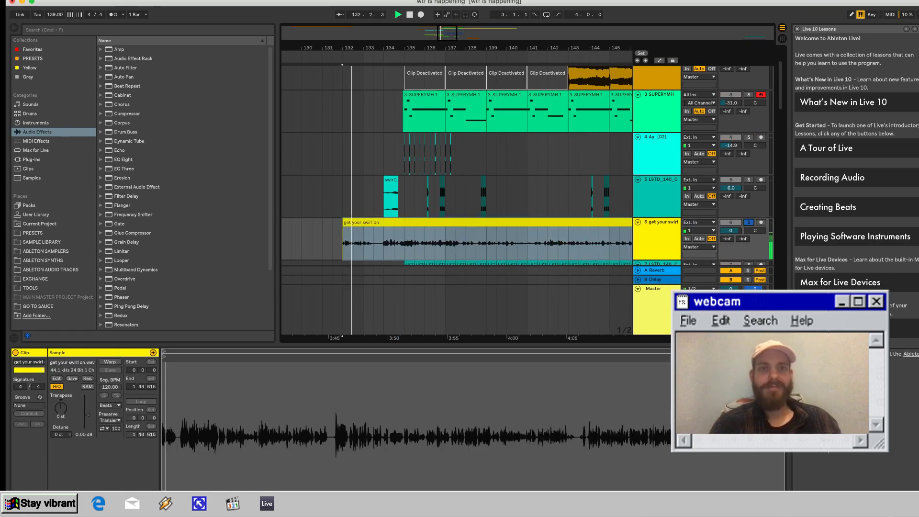
Trim the start of the "get your swirl on" clip forward to the second half of bar 134.
drag(375, 47, 374, 54)
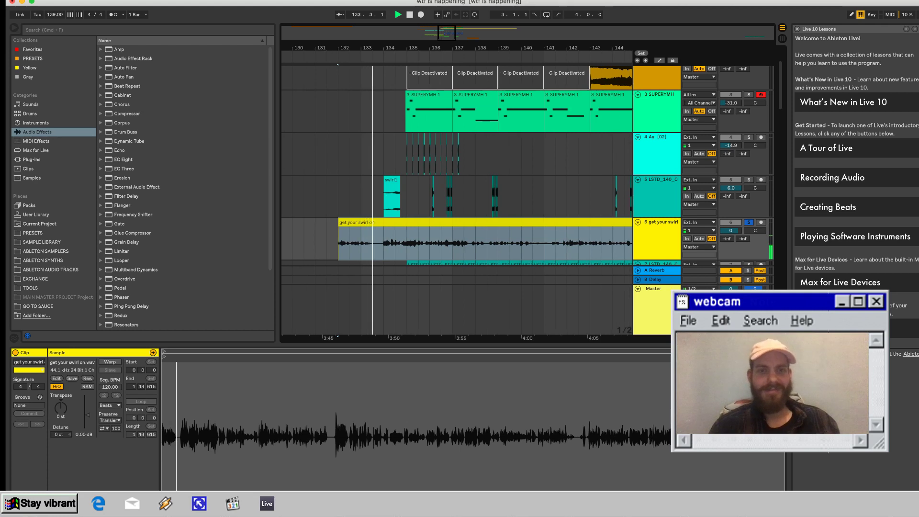
click(374, 222)
drag(338, 239, 395, 239)
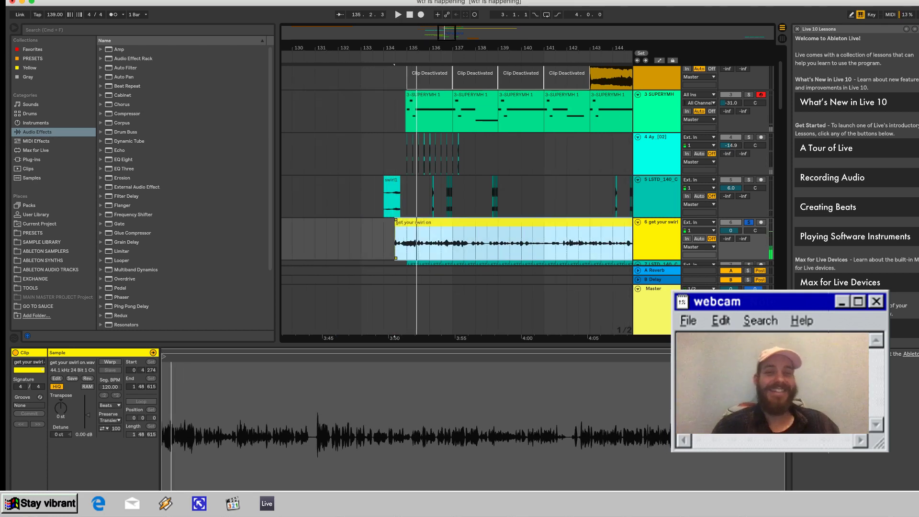
Delete the "get your swirl on" and swirl1 clips and unsolo the new audio track.
key(Delete)
click(391, 181)
key(Delete)
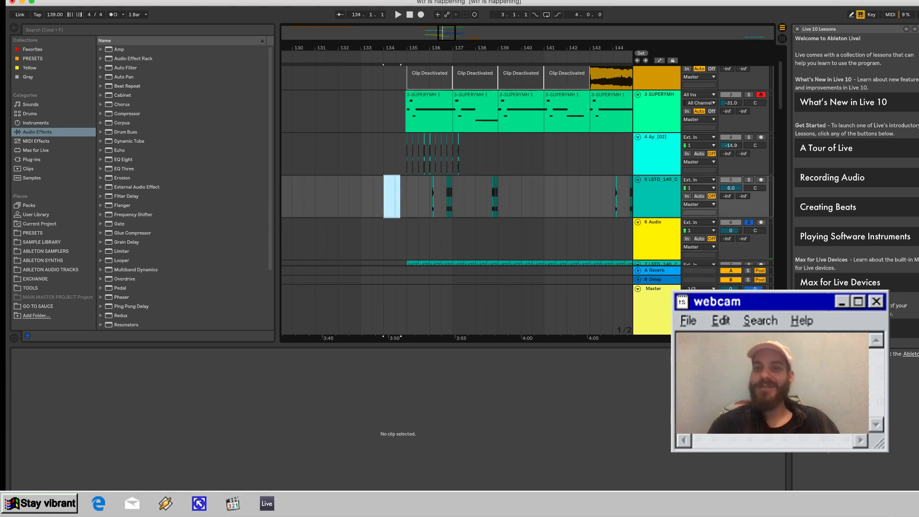
click(748, 222)
Audition the section from just before bar 135, listening to the Ay chops with the drums.
scroll(405, 138, up, 1)
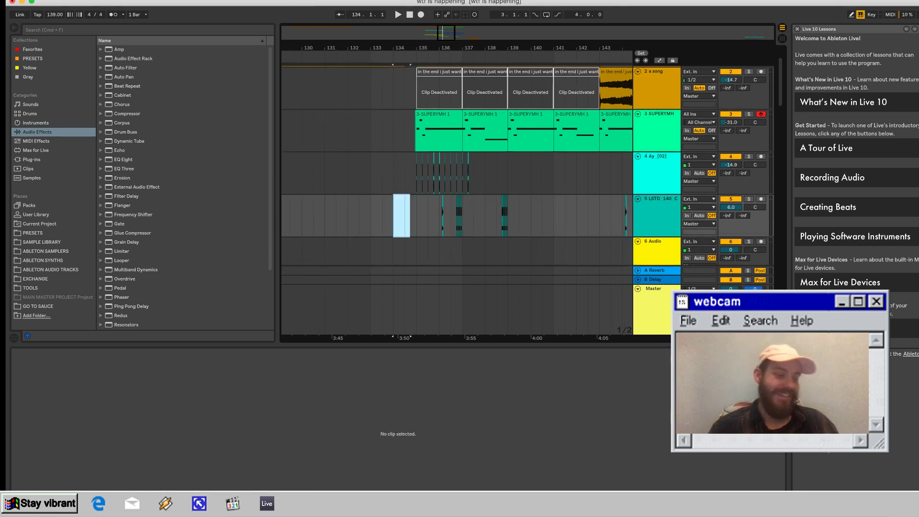
click(405, 130)
key(space)
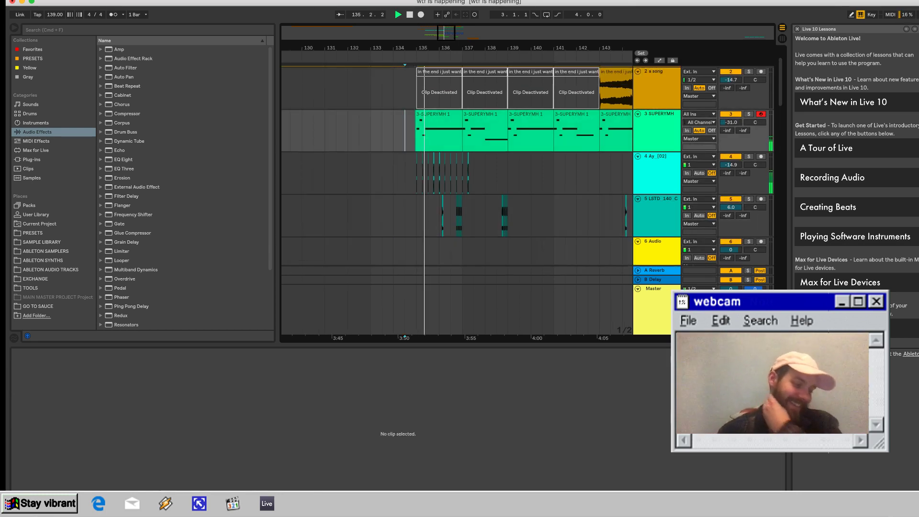
click(483, 174)
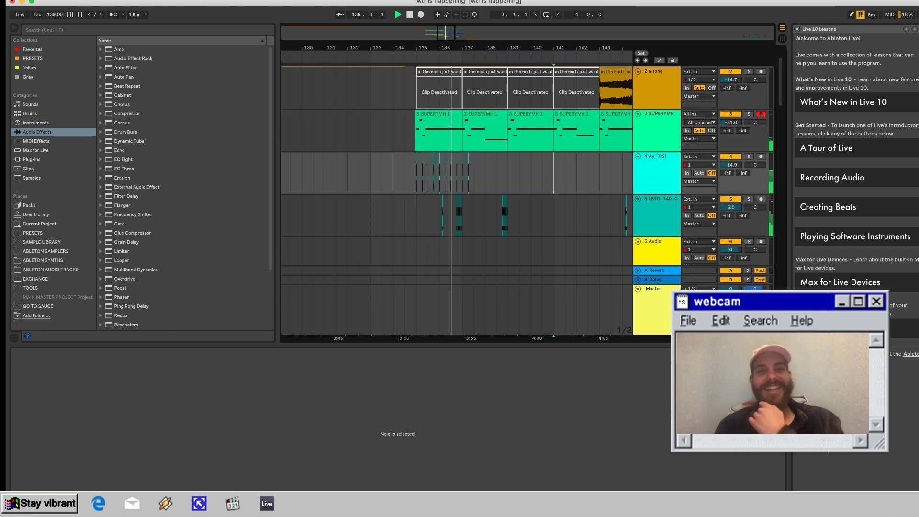
scroll(483, 173, up, 5)
scroll(456, 191, left, 2)
key(space)
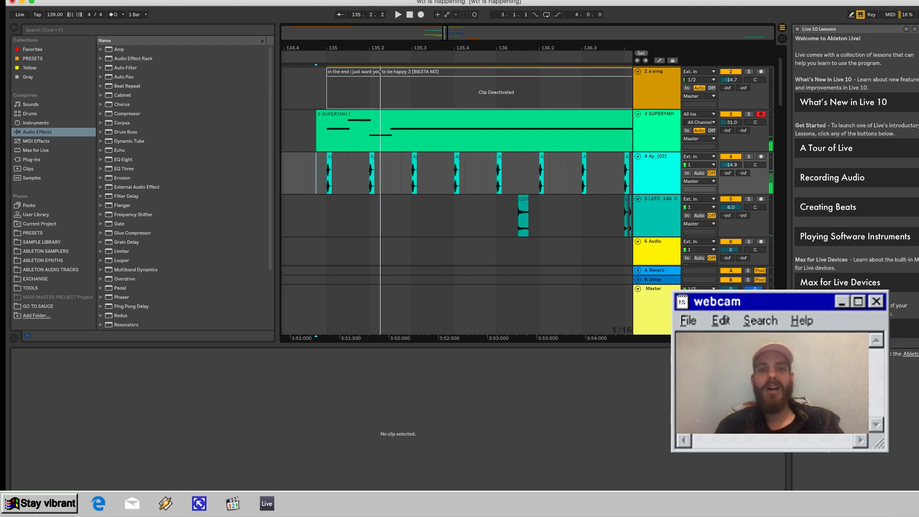
Delete the Ay [02] clips on beats 1 and 3 of bars 135 and 136.
drag(358, 175, 327, 174)
key(Delete)
drag(401, 174, 433, 174)
key(Delete)
drag(496, 174, 592, 174)
key(Delete)
click(560, 174)
key(Delete)
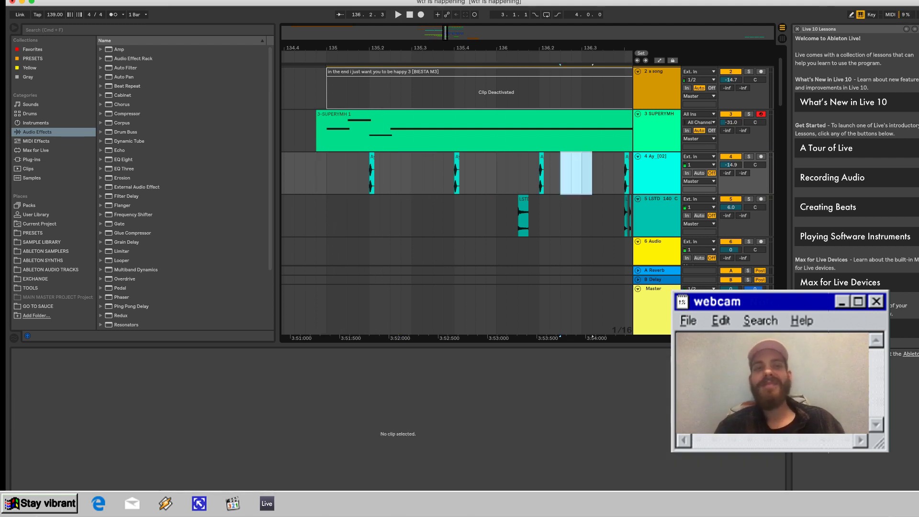
Play the thinned Ay pattern from before bar 135 and delete the Ay [02] clip at the start of bar 137.
click(305, 174)
key(space)
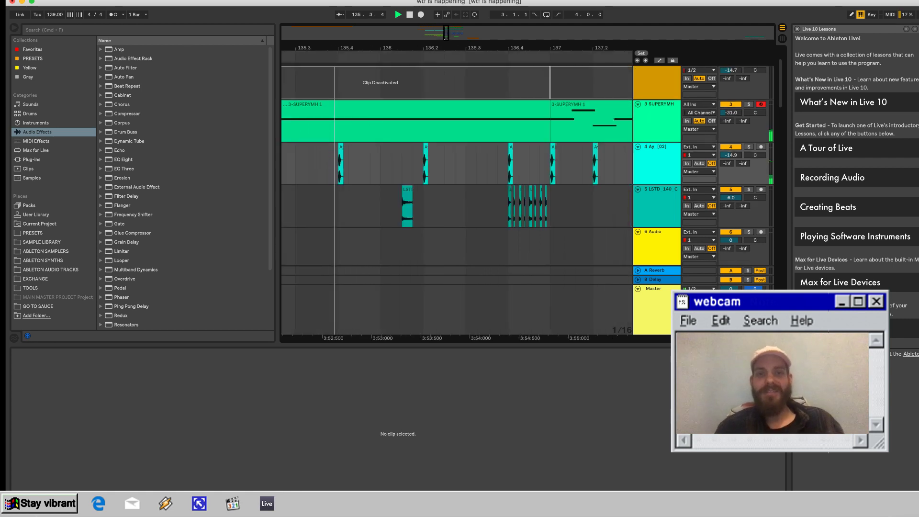
drag(453, 174, 495, 174)
key(Delete)
scroll(495, 174, right, 2)
key(space)
Duplicate the half-bar Ay [02] section starting at bar 137 repeatedly up to the middle of bar 143.
drag(499, 174, 416, 174)
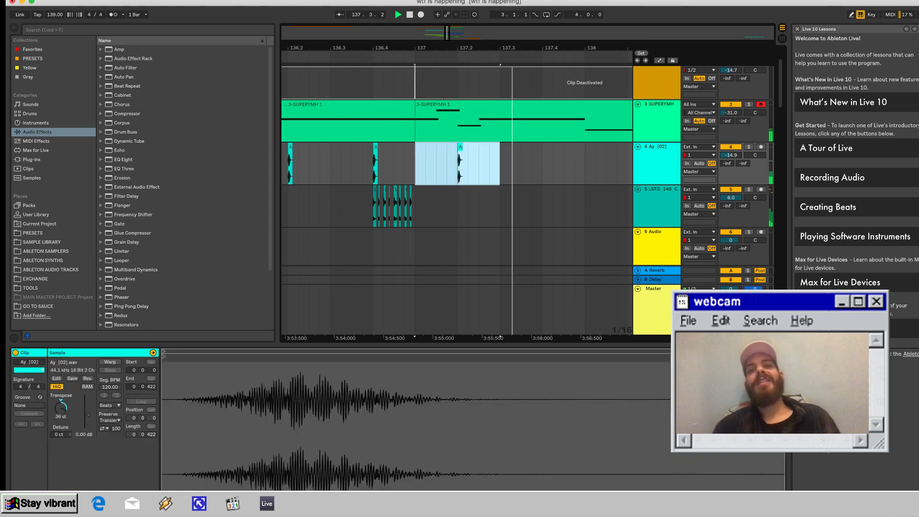
key(super+d)
key(super+d)
key(super+d)
key(super+d)
key(super+d)
key(super+d)
key(super+d)
key(super+d)
key(super+d)
key(super+d)
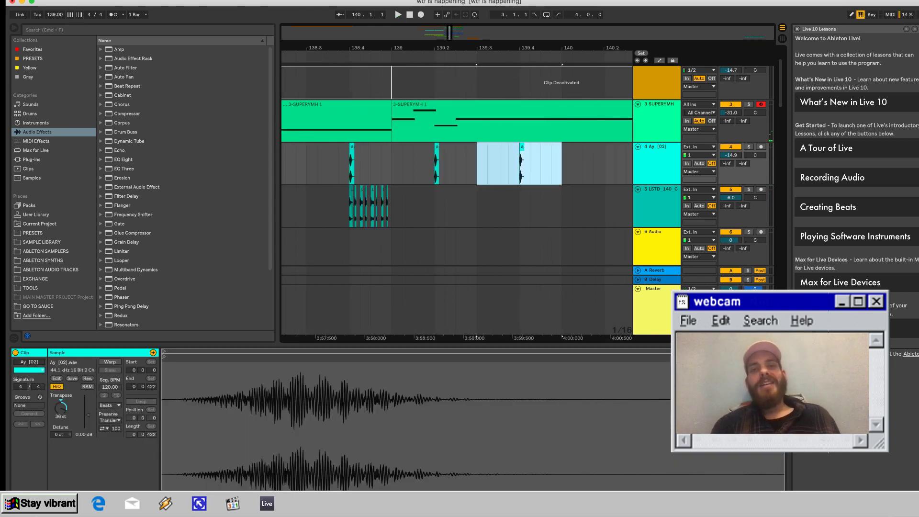
key(super+d)
key(super+d)
Play the arrangement from bar 134 to hear the Ay chops on every second beat.
key(minus)
key(minus)
scroll(460, 173, left, 12)
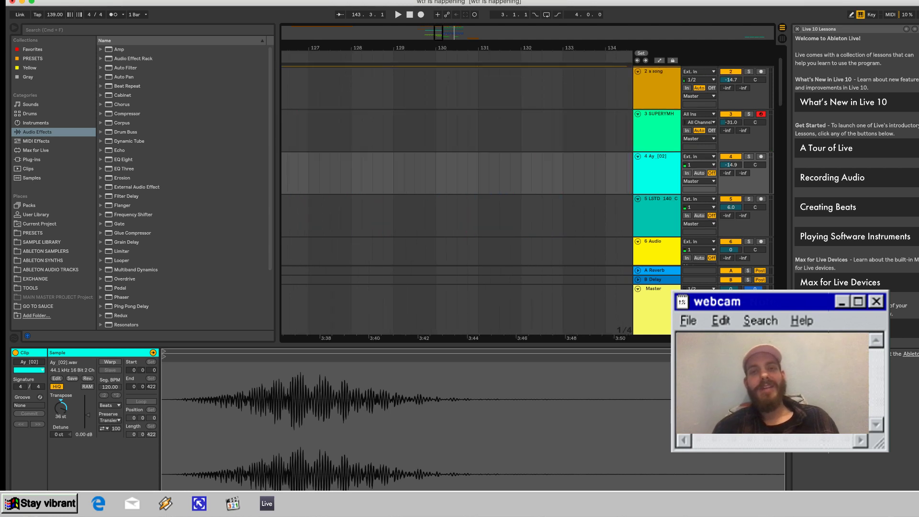
scroll(460, 174, right, 3)
click(460, 173)
key(space)
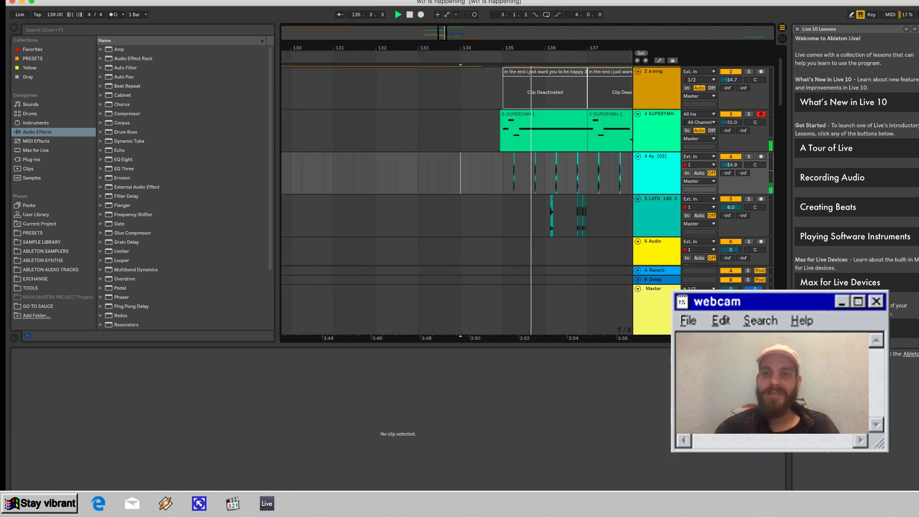
Load a second Reverb audio effect onto the Ay [02] track and restart playback to hear it.
click(655, 173)
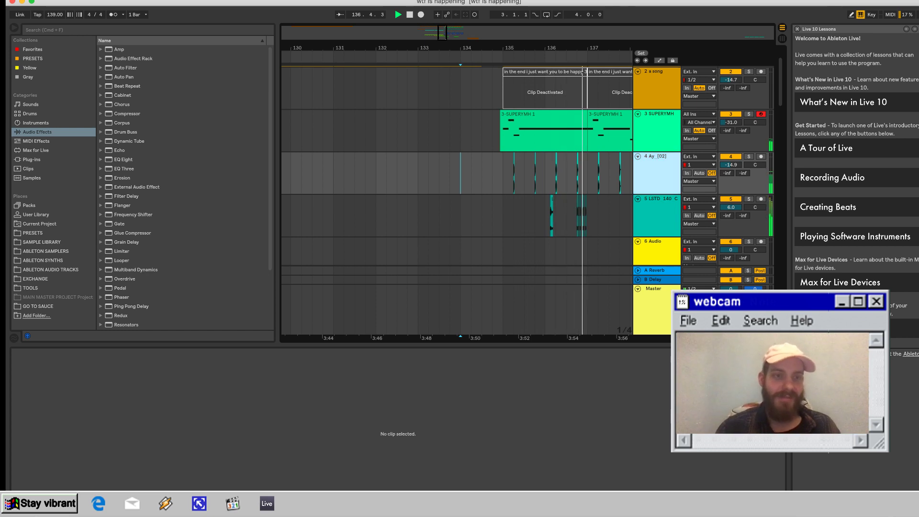
scroll(182, 260, down, 8)
click(122, 261)
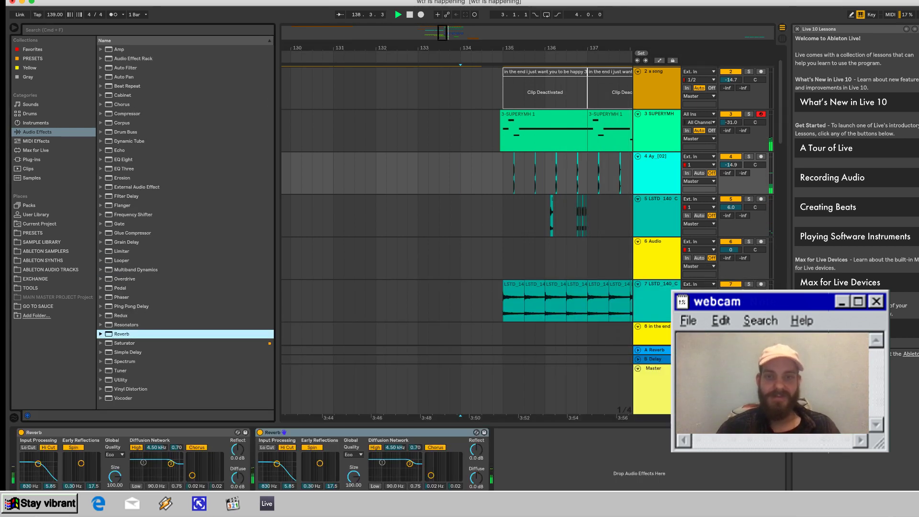
click(639, 474)
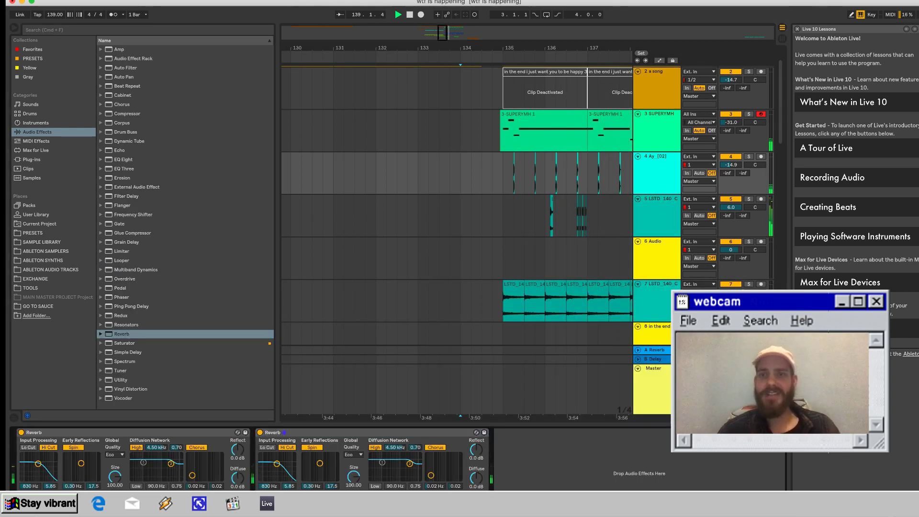
scroll(456, 216, right, 4)
key(space)
key(space)
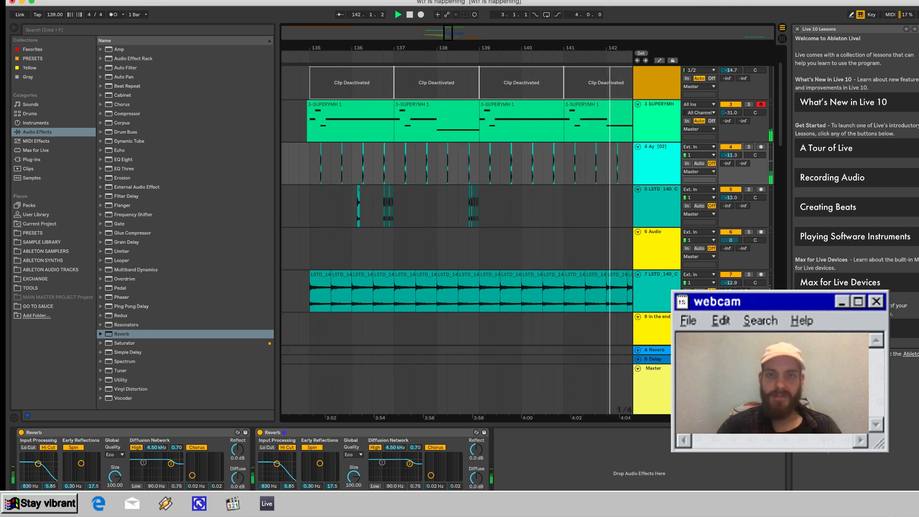
Duplicate the half-bar Ay [02] section at the start of bar 143 twelve times, extending the pattern into bar 149.
scroll(457, 239, up, 2)
scroll(457, 240, right, 5)
scroll(457, 239, down, 1)
scroll(457, 239, right, 1)
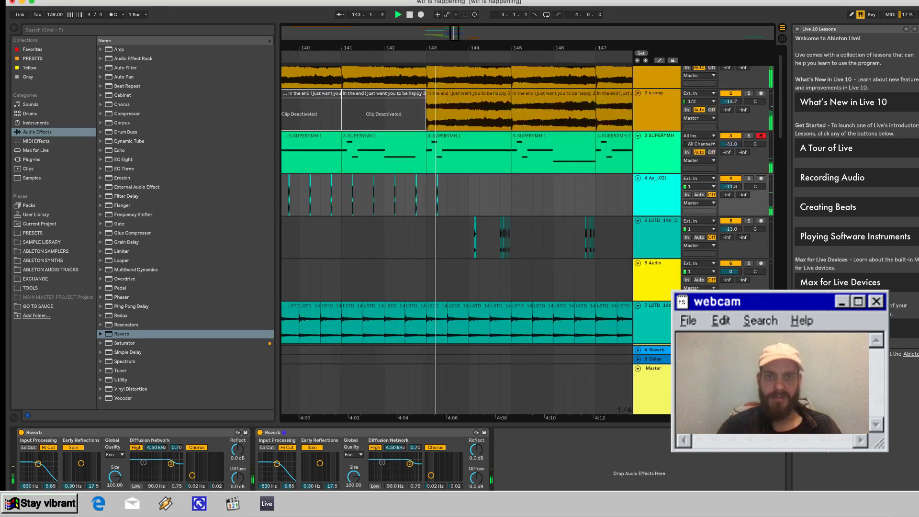
scroll(457, 239, up, 1)
scroll(457, 239, right, 1)
drag(417, 214, 436, 215)
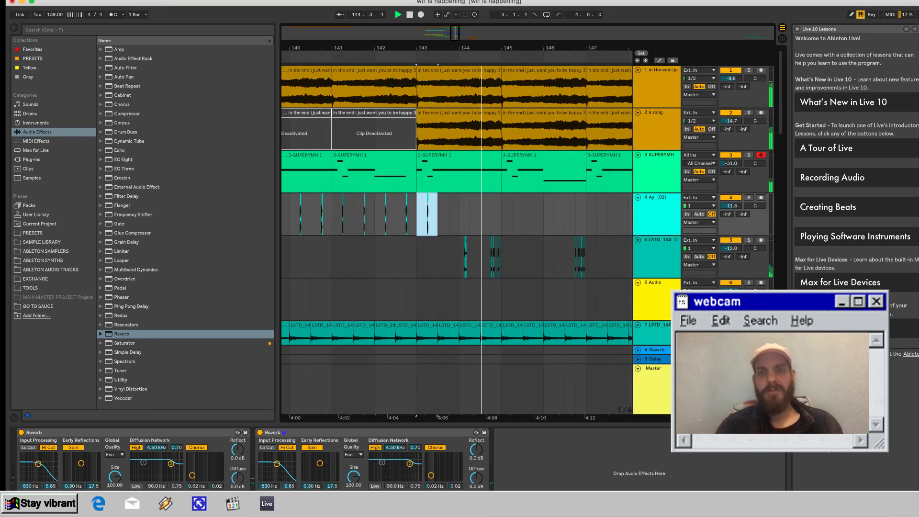
key(super+d)
key(super+d)
key(super+d)
key(super+d)
key(super+d)
key(super+d)
key(super+d)
key(super+d)
key(super+d)
key(super+d)
key(super+d)
key(super+d)
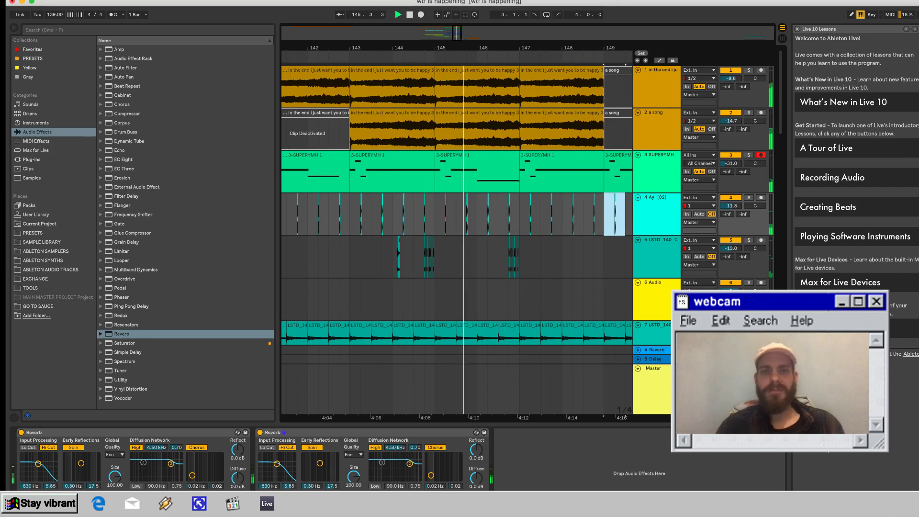
Insert an audio track below Ay [02], place the BEEF HI HAT sample on it and move the clip to bar 135.
scroll(457, 239, left, 10)
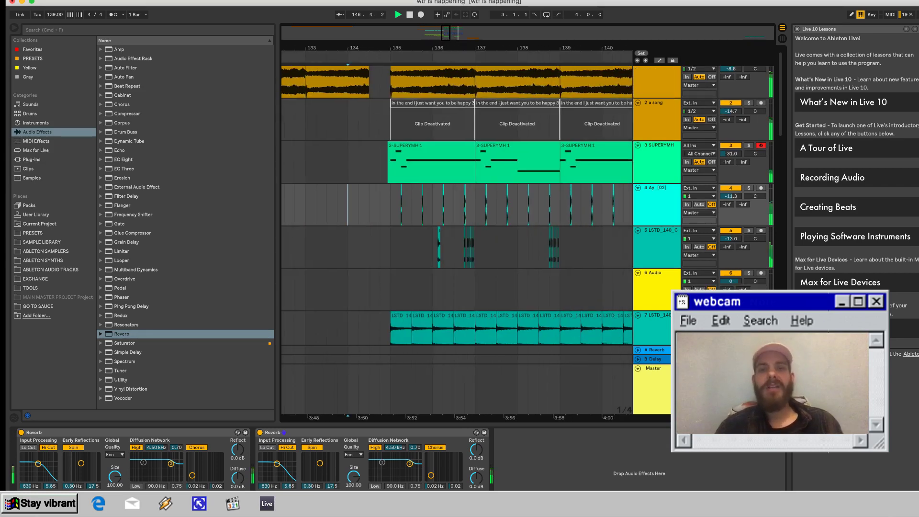
key(super+t)
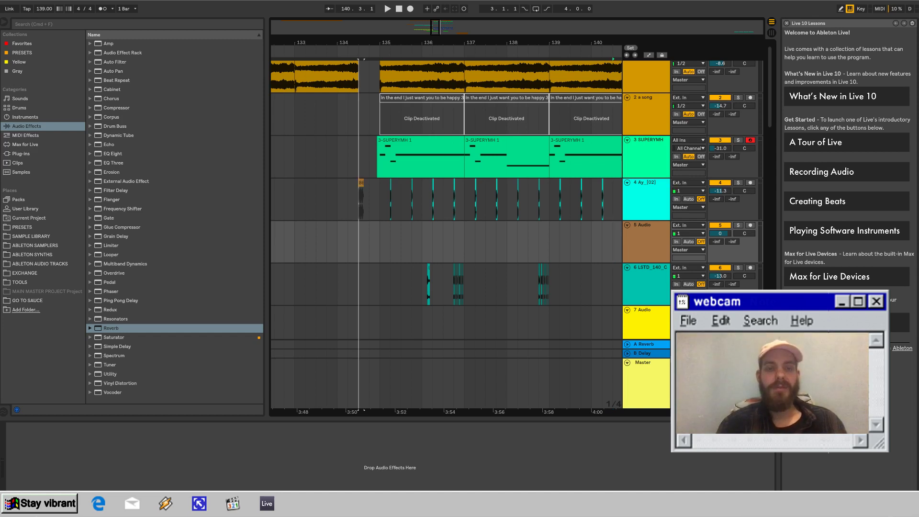
drag(360, 199, 350, 241)
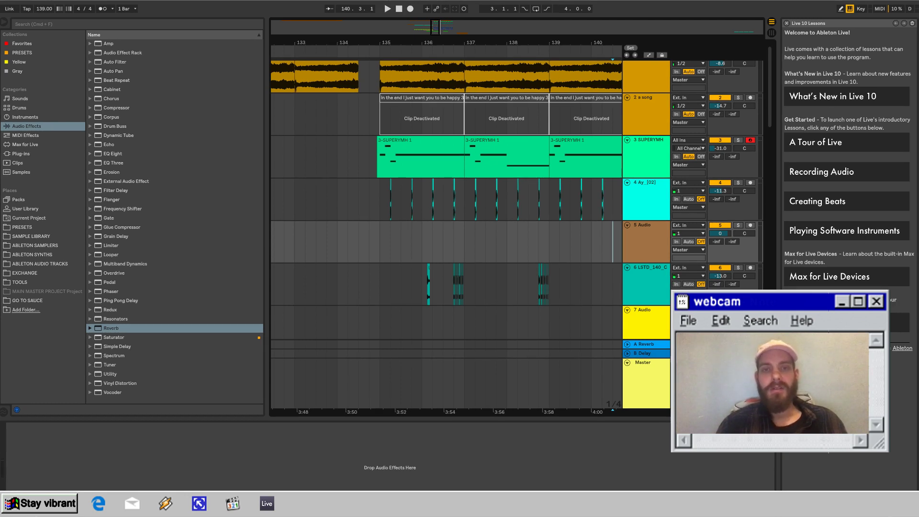
drag(349, 242, 349, 241)
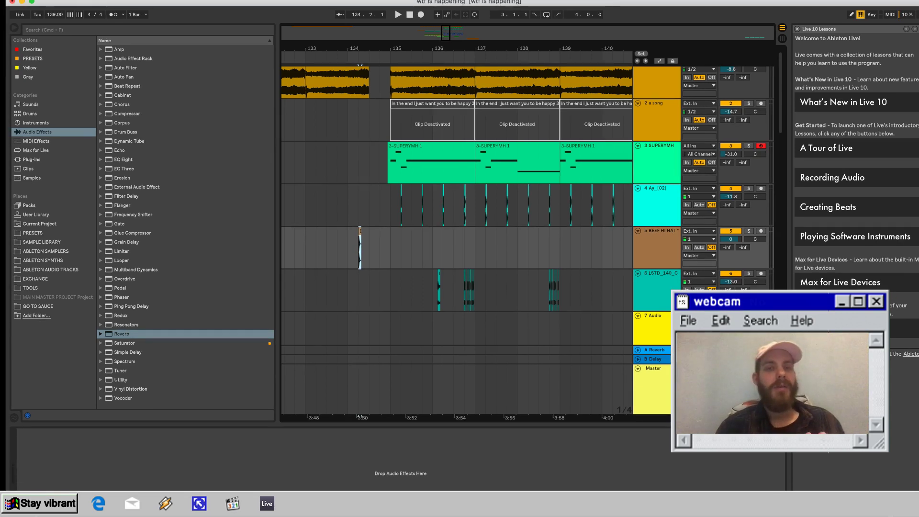
drag(402, 231, 391, 231)
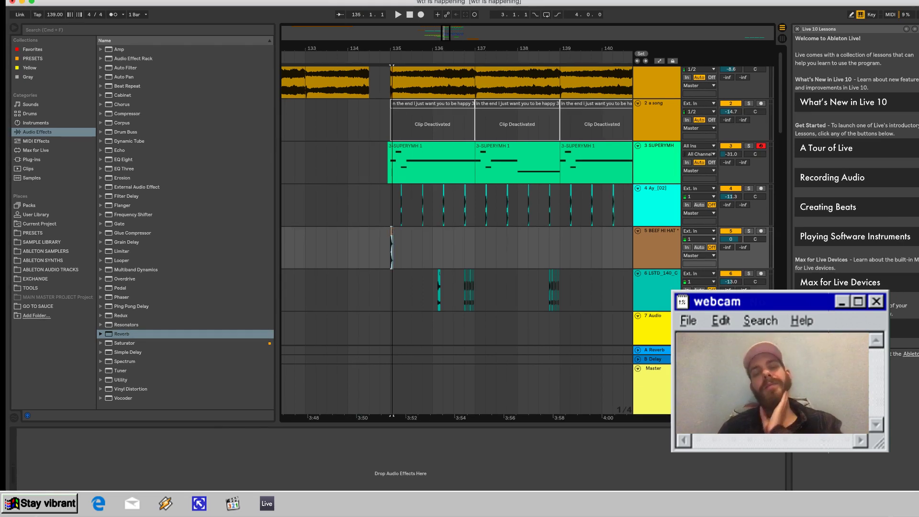
Lower the BEEF HI HAT track's volume to -5.8 dB.
scroll(392, 231, up, 10)
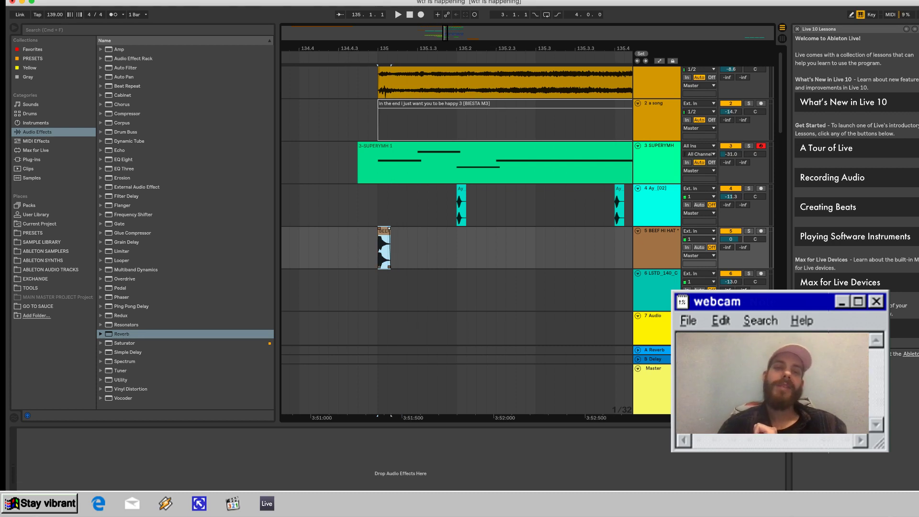
key(shift+Tab)
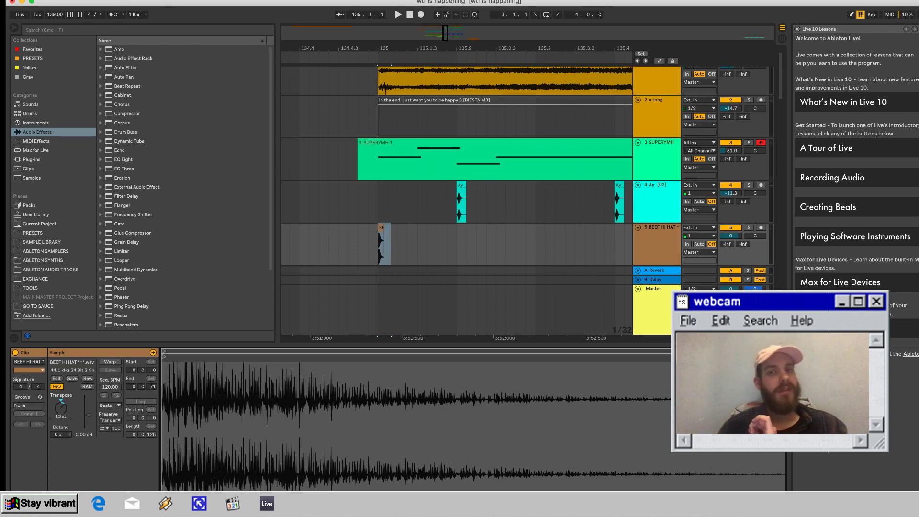
drag(730, 236, 730, 249)
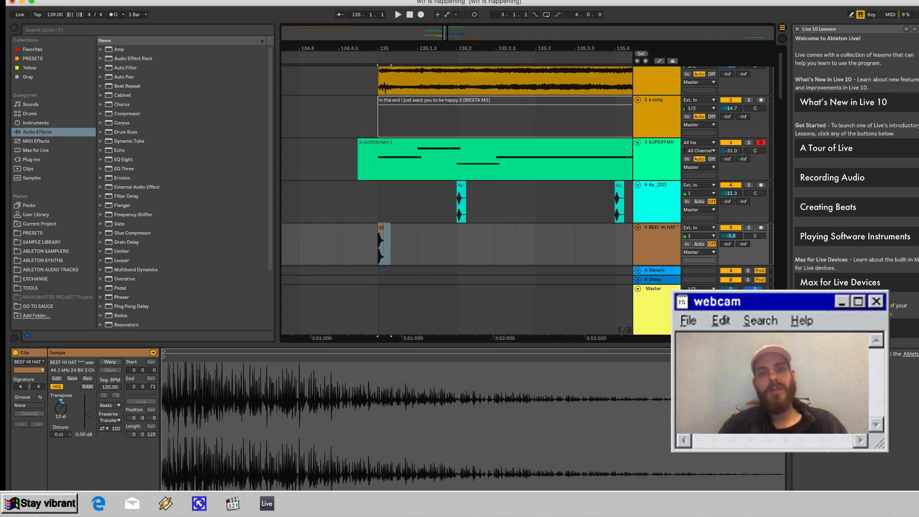
Duplicate the sixteenth-note BEEF HI HAT section seven times from bar 135, lower the track's volume to -28.8 dB and play it.
click(397, 244)
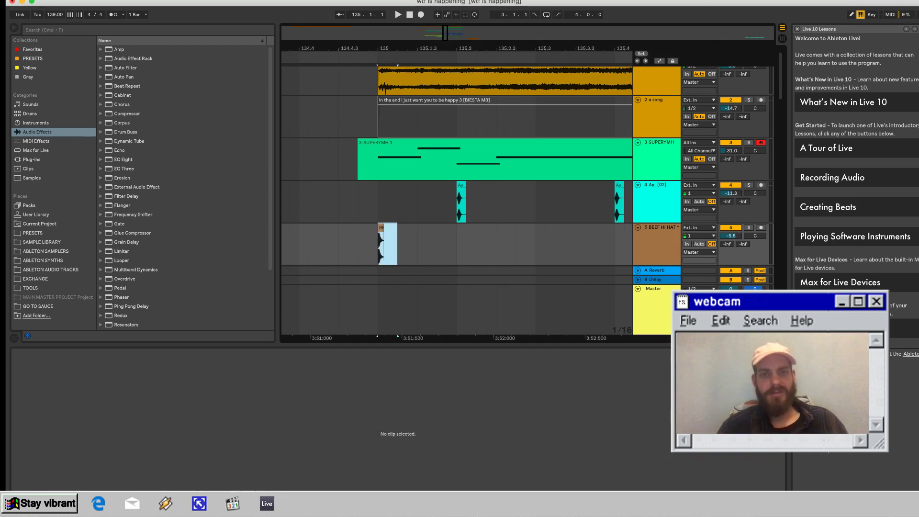
key(space)
key(super+d)
key(super+d)
key(super+d)
key(super+d)
key(super+d)
key(super+d)
key(super+d)
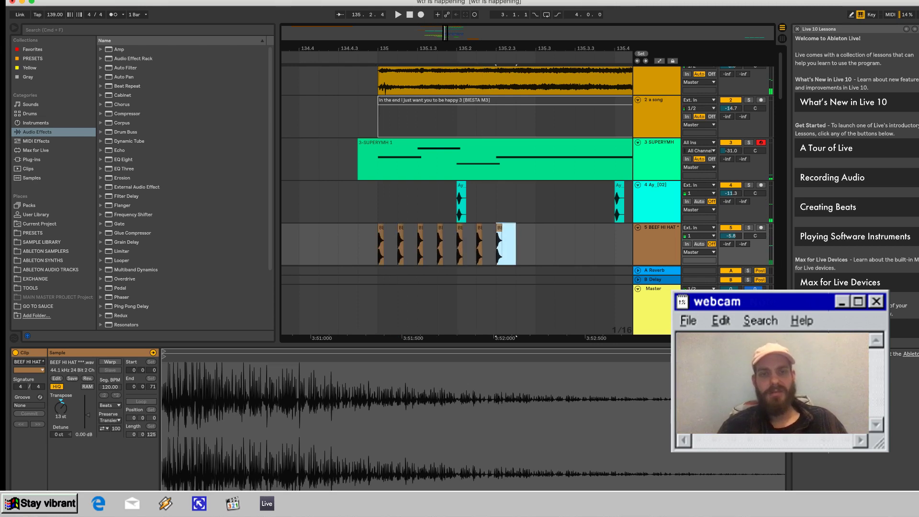
click(357, 245)
key(space)
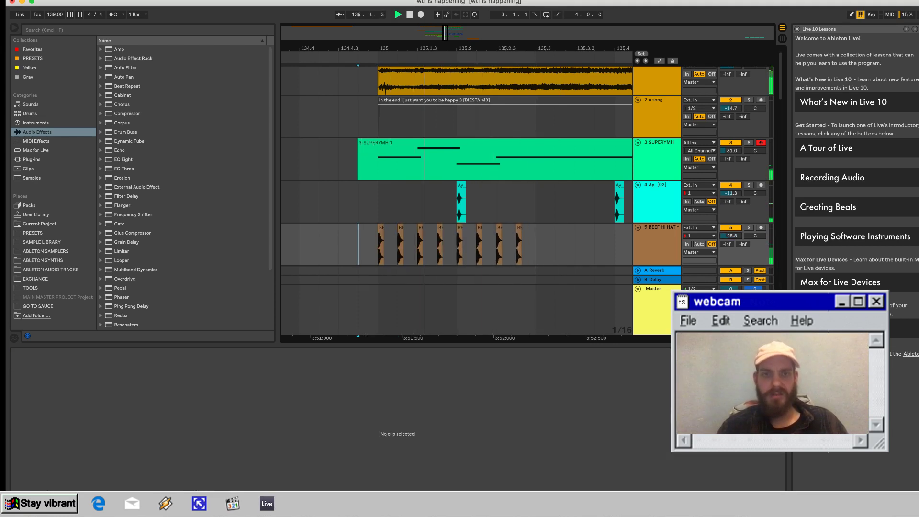
key(space)
Duplicate a 1/32-note section of the first BEEF HI HAT clip repeatedly until the hits fill the two beats from bar 135.
drag(378, 246, 387, 246)
key(super+d)
key(super+d)
key(super+d)
key(super+d)
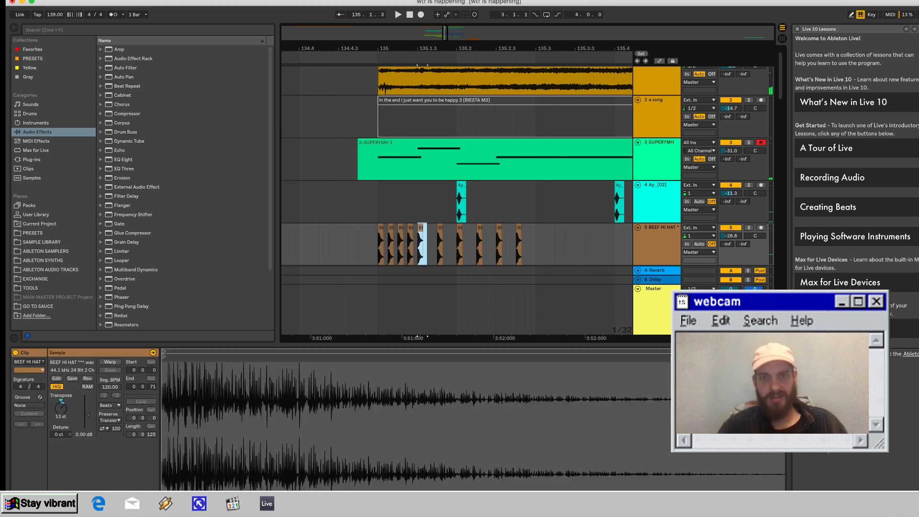
key(super+d)
key(super+d)
key(super+d)
key(super+d)
key(super+d)
key(super+d)
key(super+d)
key(super+d)
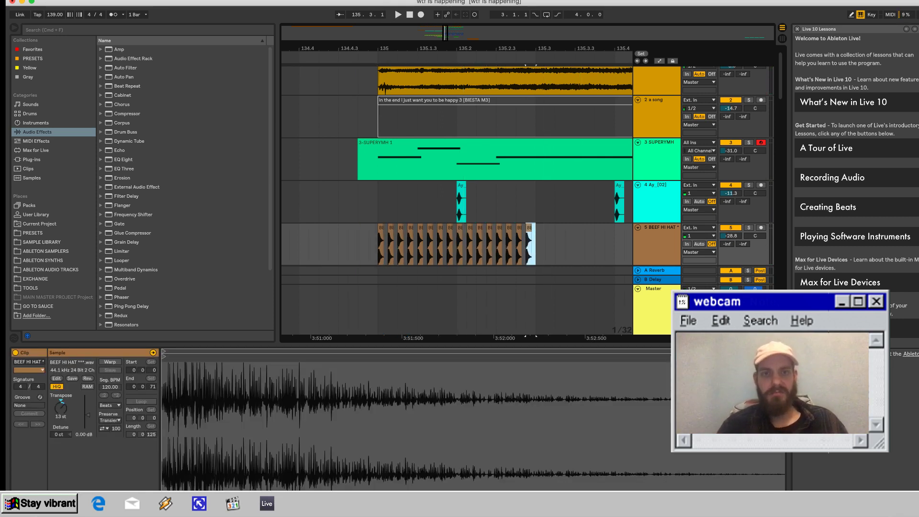
Duplicate the two-beat BEEF HI HAT pattern thirteen times, extending the hi-hats to bar 142.
drag(378, 247, 535, 246)
key(super+d)
key(super+d)
key(super+d)
key(super+d)
key(super+d)
key(super+d)
key(super+d)
key(super+d)
key(super+d)
key(super+d)
key(super+d)
key(super+d)
key(super+d)
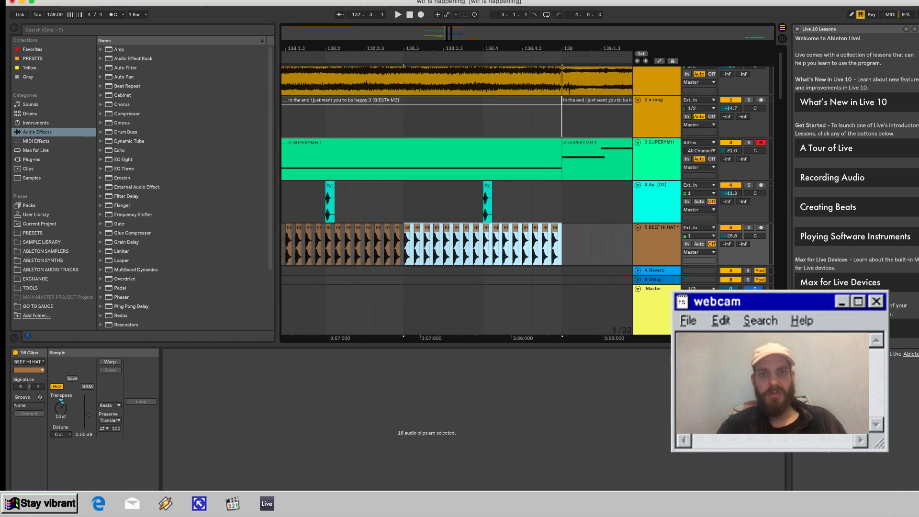
Play the arrangement from bar 134 to hear the full hi-hat pattern.
key(minus)
key(minus)
key(minus)
key(minus)
scroll(457, 201, left, 3)
click(343, 247)
key(space)
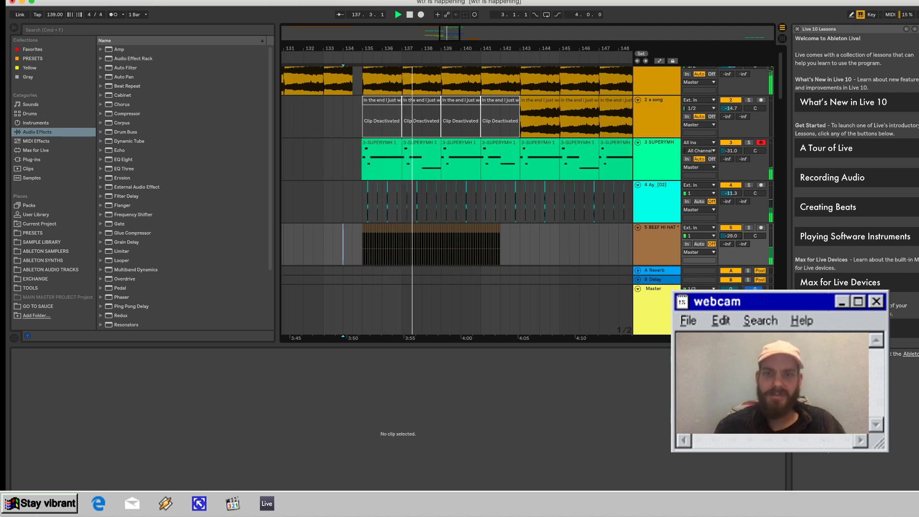
Select all the BEEF HI HAT clips and set their transposition to 10 st while replaying the section.
click(499, 228)
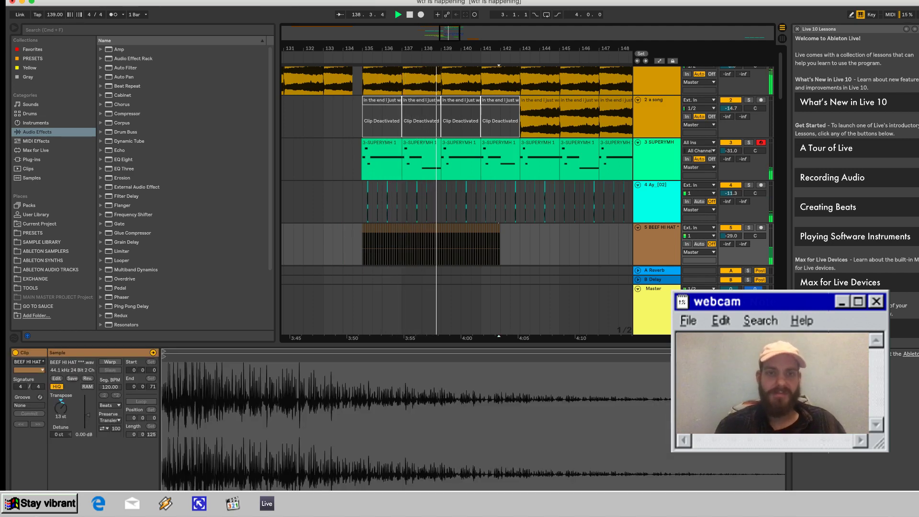
shift+click(364, 229)
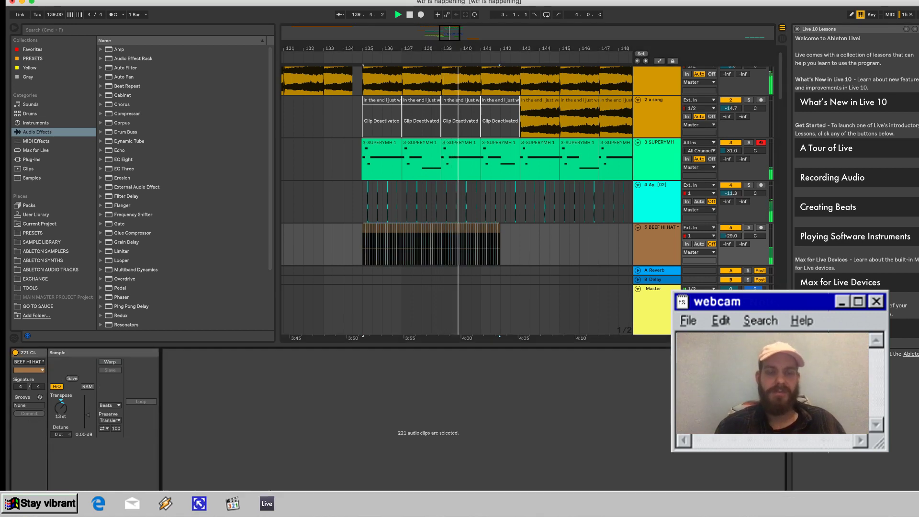
key(space)
key(space)
key(Down)
key(Down)
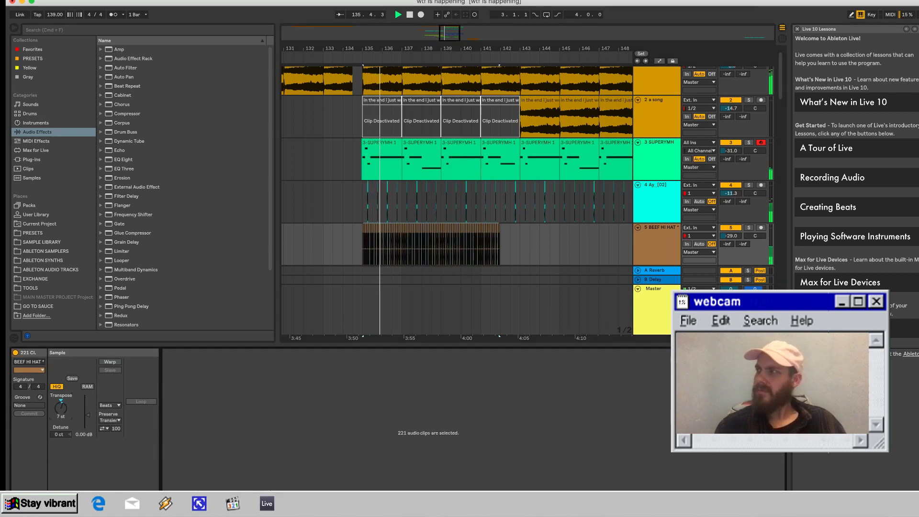
key(space)
key(space)
drag(366, 49, 282, 144)
key(space)
key(space)
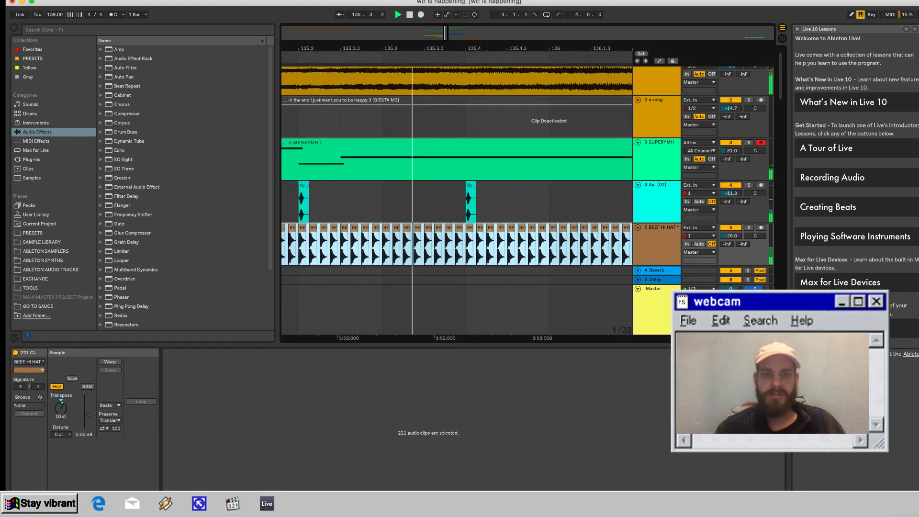
Delete the BEEF HI HAT clips from 135.3 up to bar 141.
click(344, 228)
scroll(457, 229, right, 15)
scroll(522, 224, right, 4)
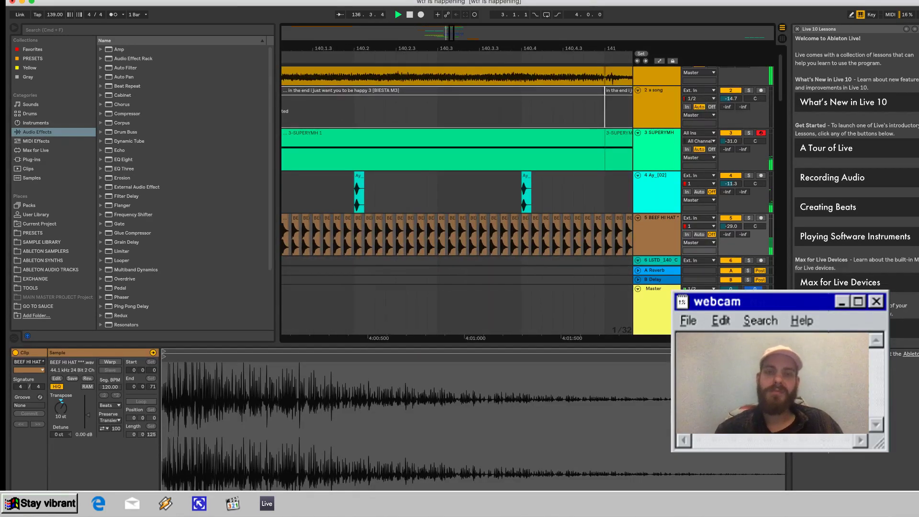
shift+click(521, 218)
key(Delete)
scroll(522, 218, left, 12)
scroll(521, 218, left, 8)
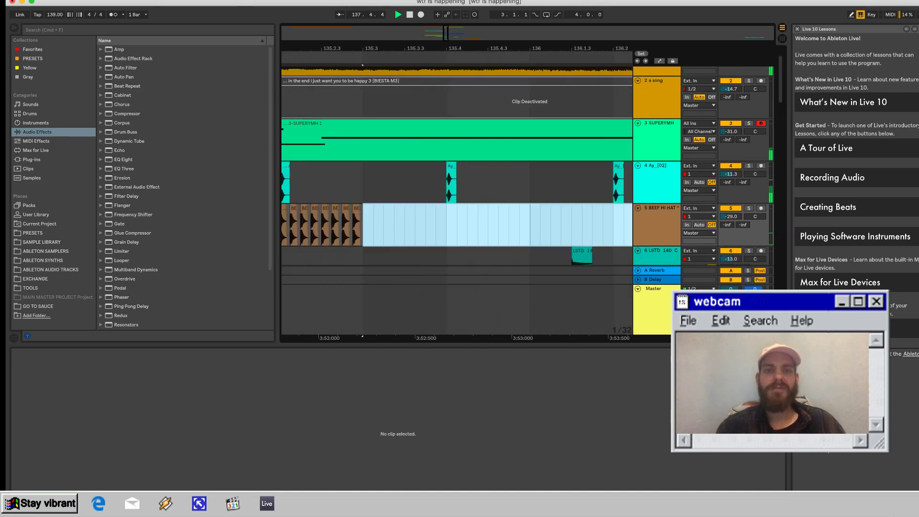
Deactivate the BEEF HI HAT track.
scroll(522, 218, right, 2)
scroll(522, 219, left, 2)
click(730, 189)
Select and deactivate the first fifteen Ay [02] clips, covering bar 135 to about bar 142.
scroll(526, 168, up, 3)
scroll(526, 167, down, 8)
scroll(526, 167, right, 3)
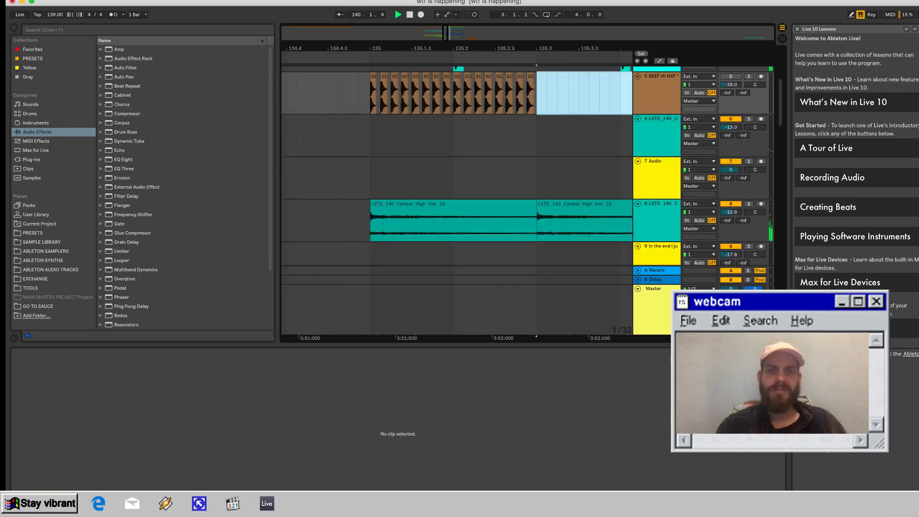
scroll(423, 167, down, 14)
scroll(457, 167, right, 4)
scroll(457, 167, down, 12)
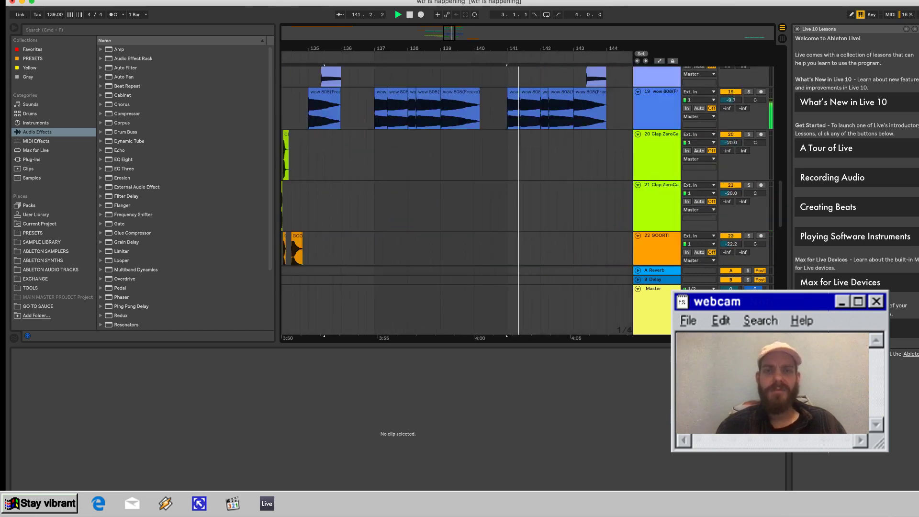
scroll(457, 199, up, 20)
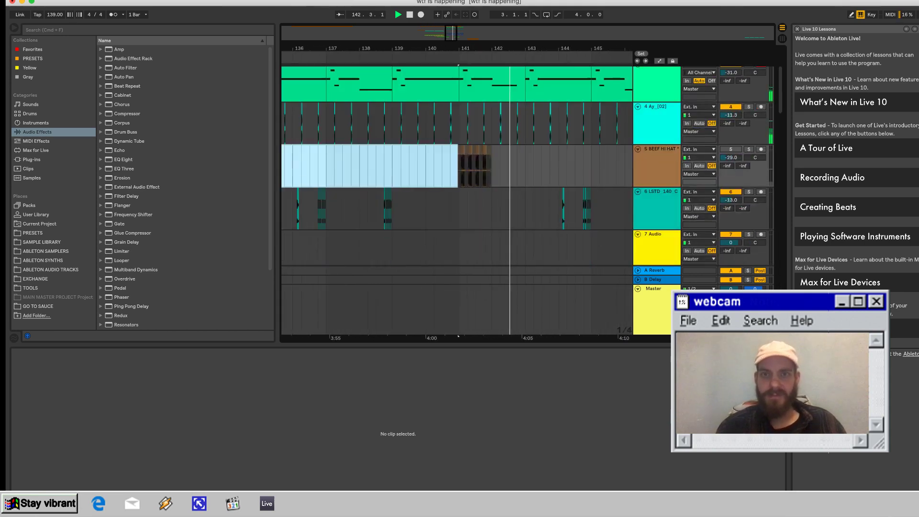
click(484, 106)
scroll(484, 124, left, 5)
scroll(484, 124, up, 1)
shift+click(416, 127)
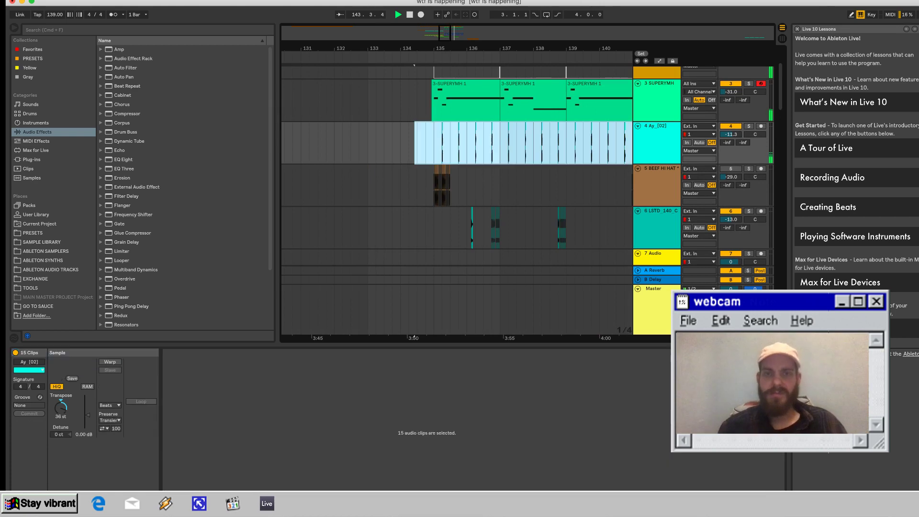
Stop playback and load the SoundShifter Pitch Stereo plug-in from the favorites onto the Master track.
scroll(456, 199, down, 10)
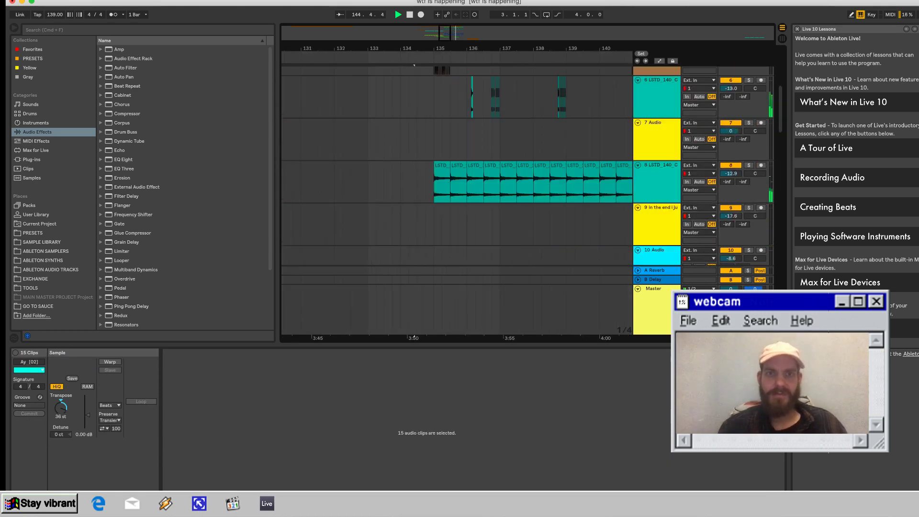
scroll(457, 199, down, 15)
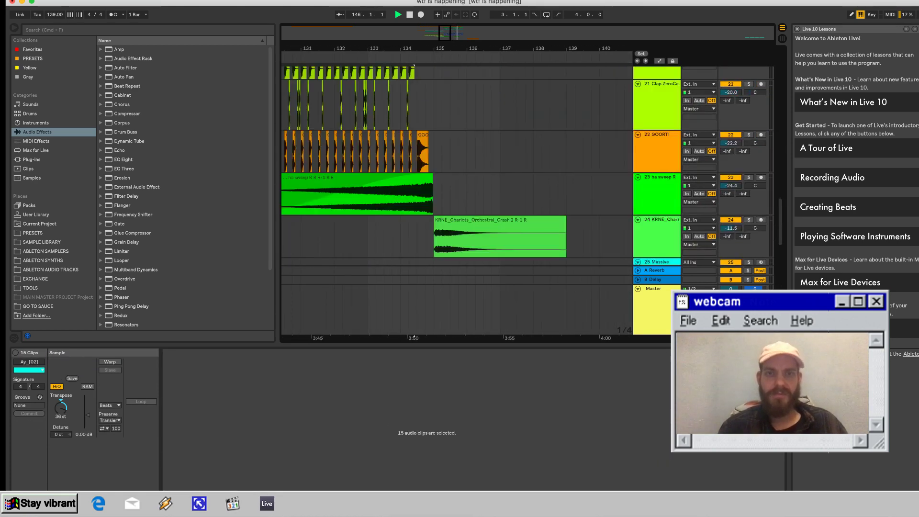
scroll(457, 198, up, 3)
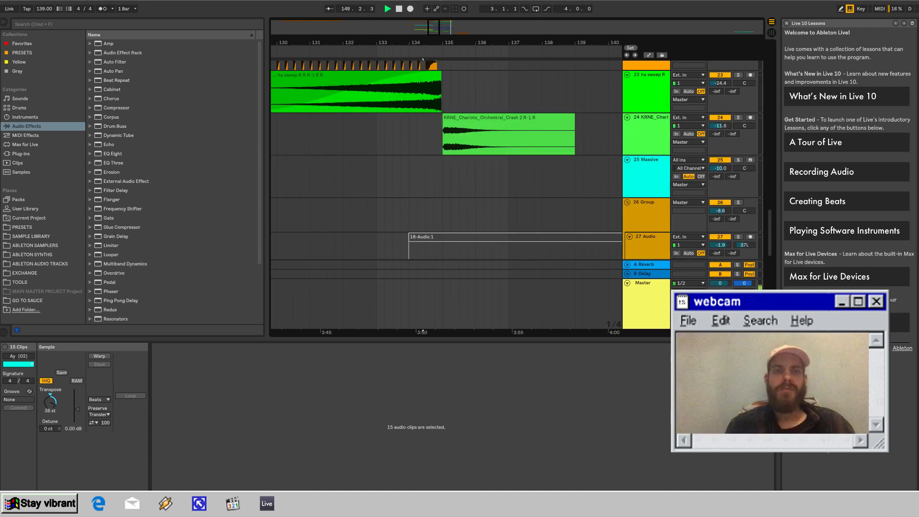
scroll(450, 177, up, 20)
scroll(457, 192, down, 2)
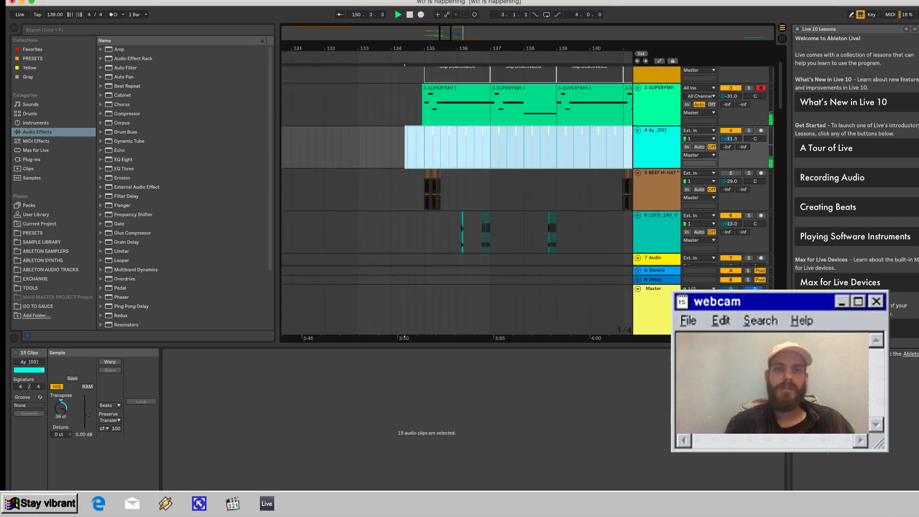
click(390, 106)
key(space)
click(653, 297)
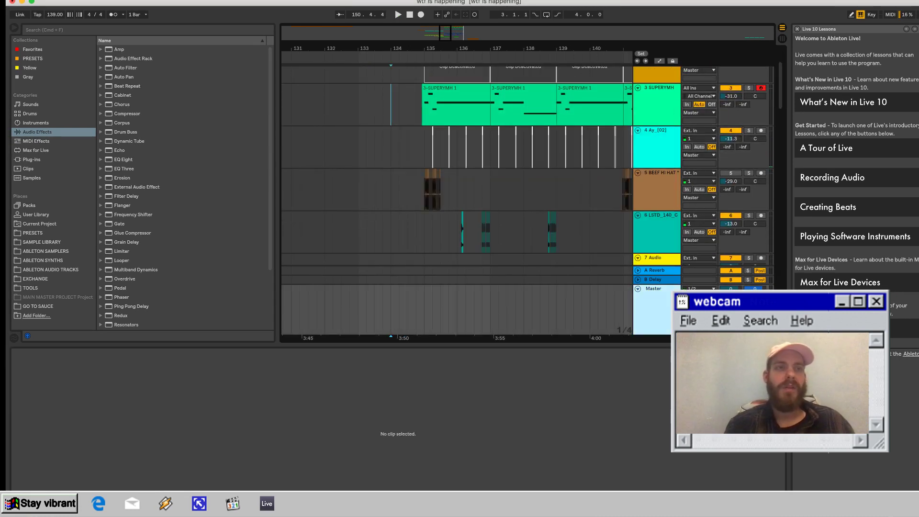
click(33, 50)
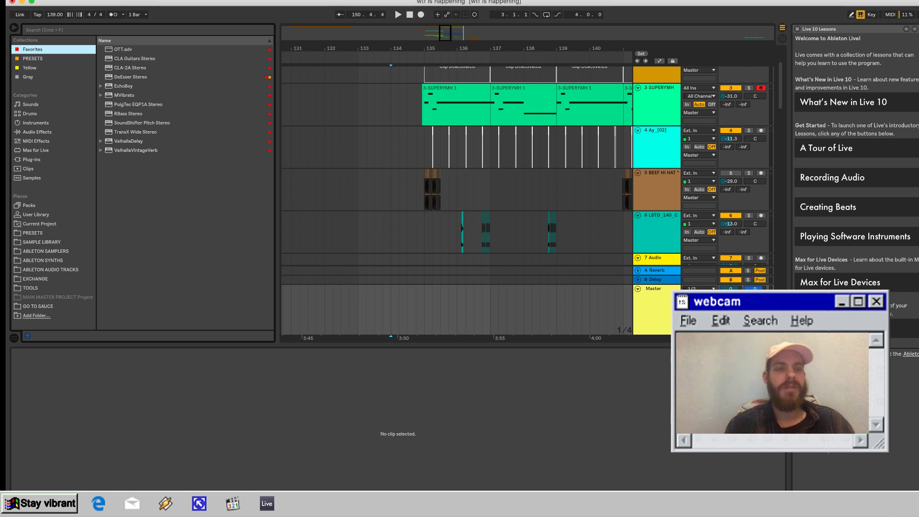
double_click(142, 123)
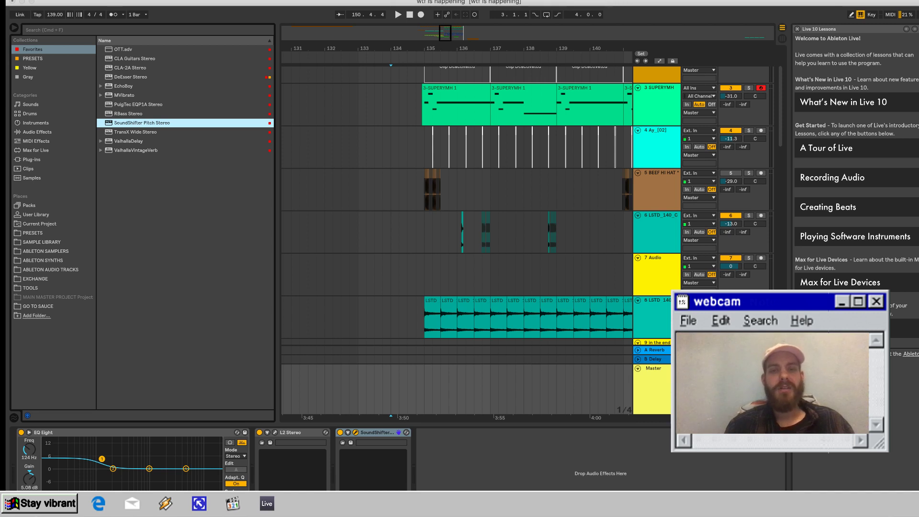
Play the section from midway through bar 133 with SoundShifter on the Master, and collapse the plug-in's device view.
click(374, 232)
key(space)
click(377, 432)
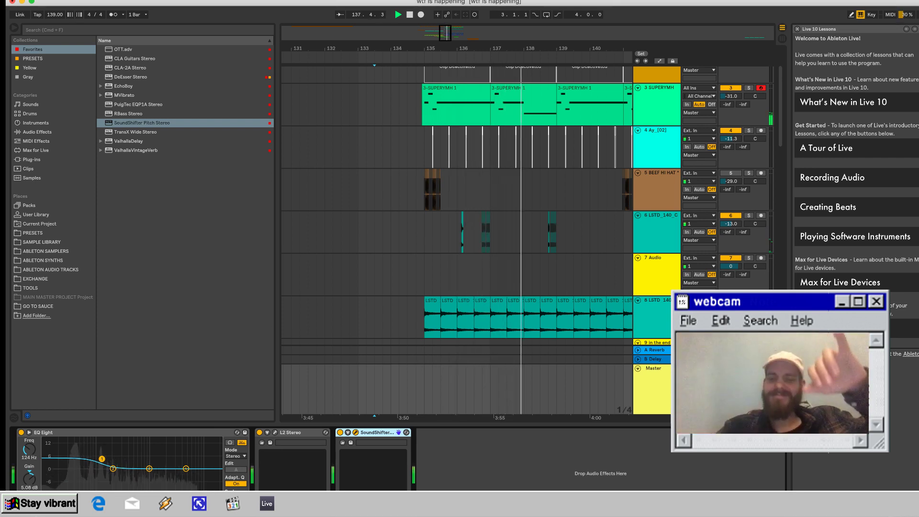
double_click(397, 432)
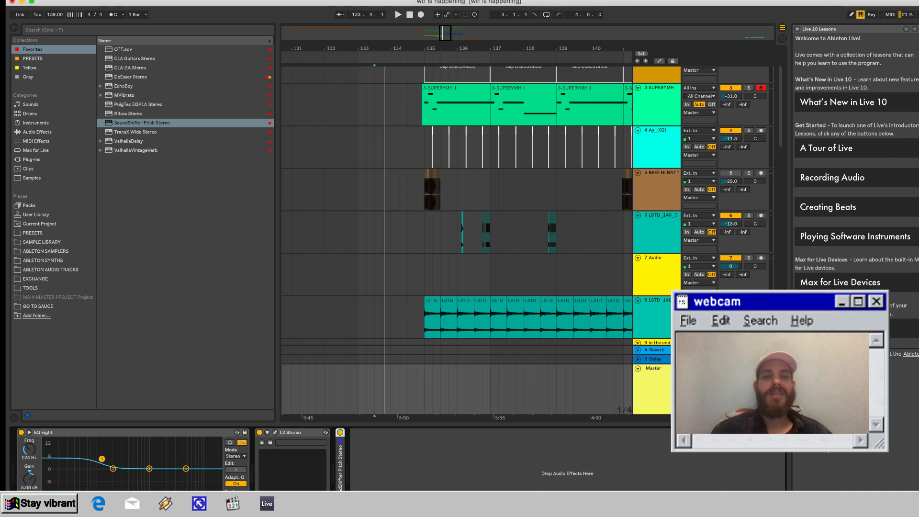
key(space)
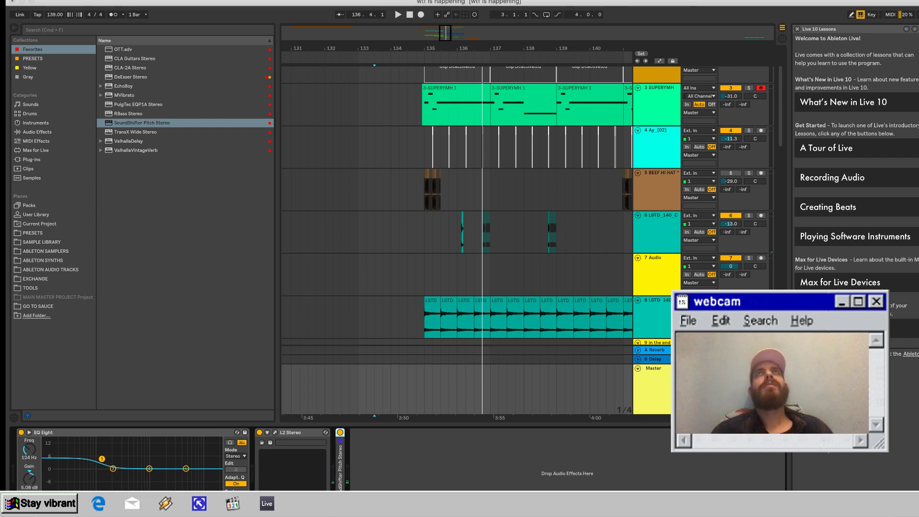
key(space)
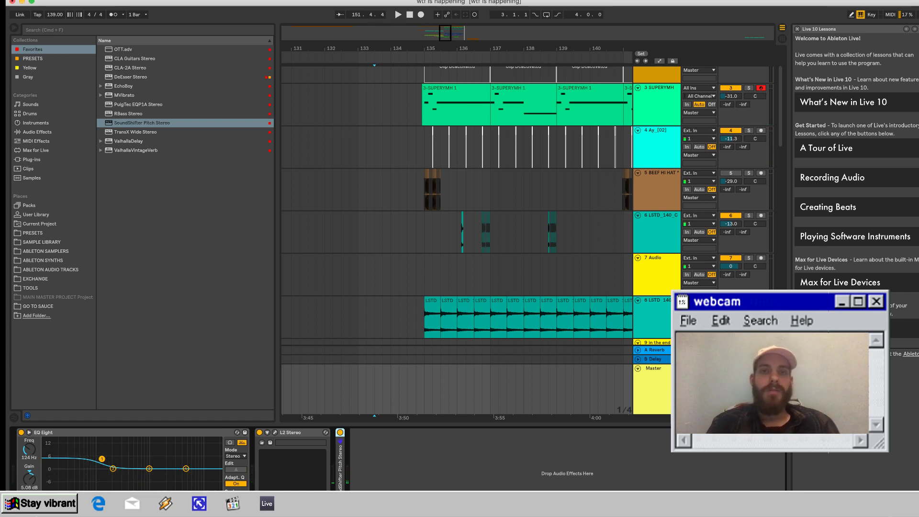
Play the audio tracks of 26 Group from bar 155 and lower the 29 Audio track's volume to -30 dB.
key(minus)
key(minus)
key(minus)
key(minus)
scroll(457, 215, down, 20)
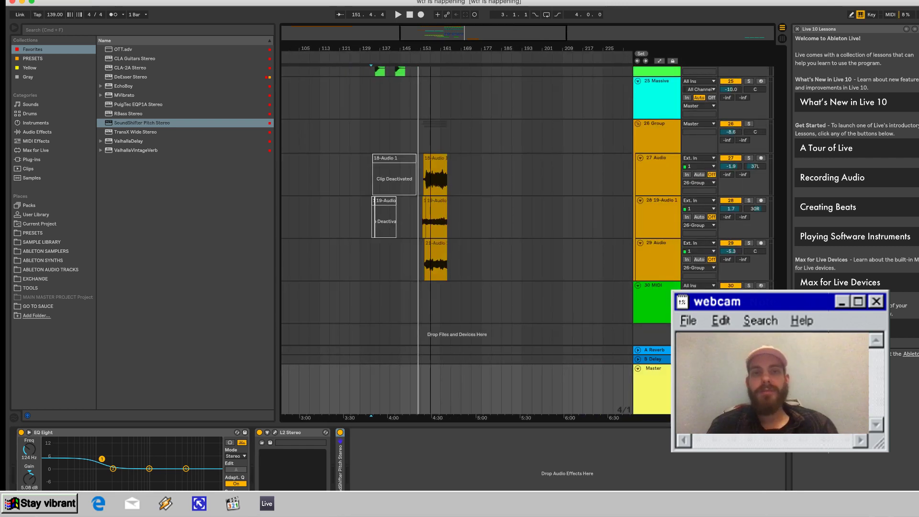
mouse_move(430, 49)
mouse_down()
mouse_move(440, 110)
mouse_move(450, 112)
mouse_up()
click(406, 178)
key(space)
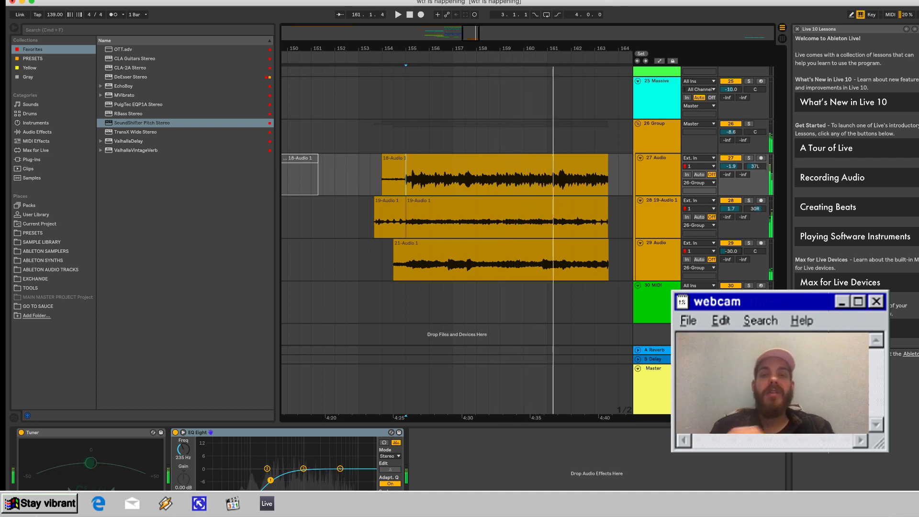
key(space)
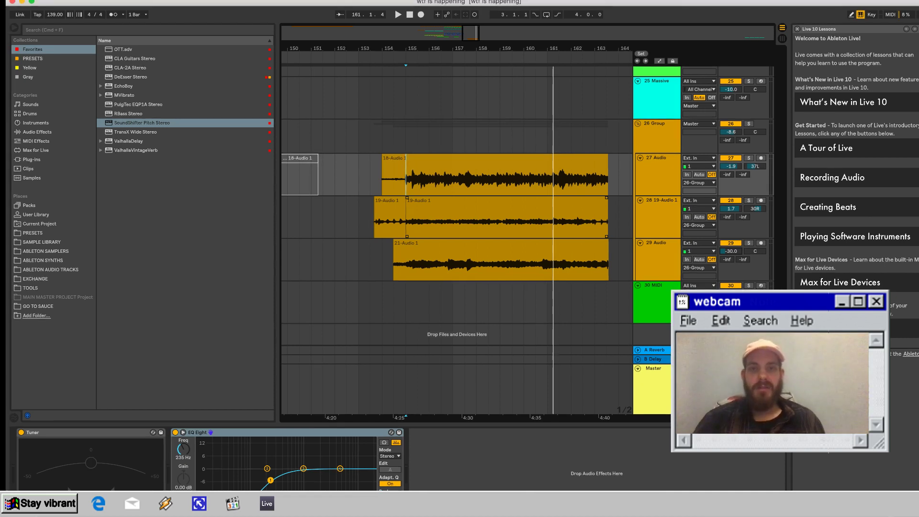
Play 26 Group from about bar 159 and stop playback.
click(500, 137)
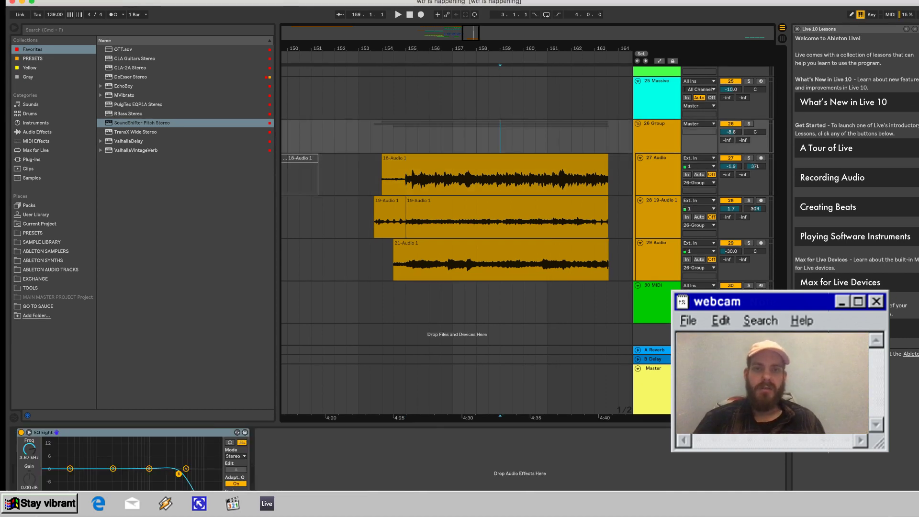
key(space)
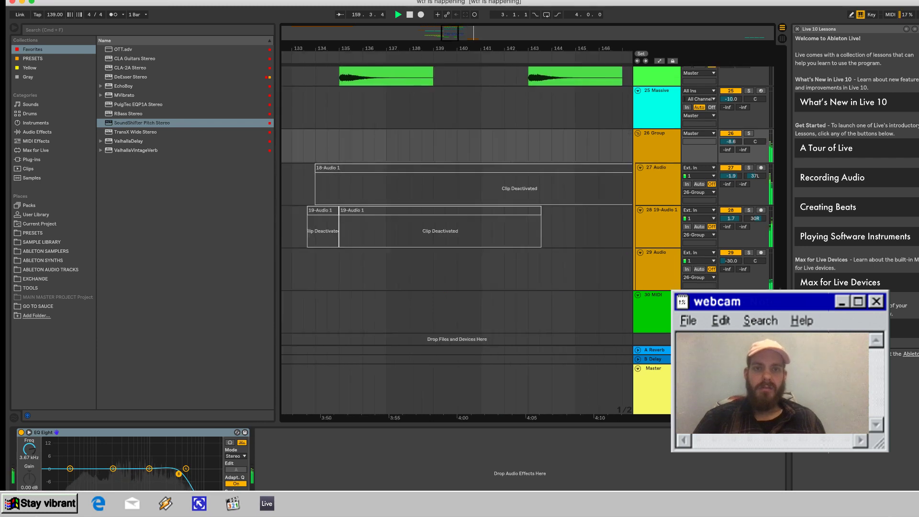
scroll(457, 205, up, 3)
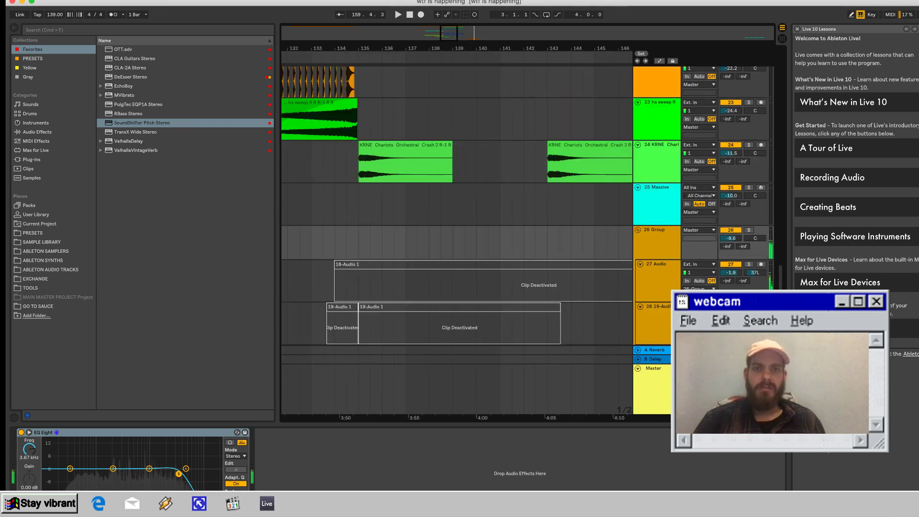
scroll(457, 206, left, 3)
scroll(457, 206, up, 1)
key(space)
key(space)
Play the arrangement from the first "in the end i just want" clip at bar 115 on track 1.
scroll(457, 205, up, 5)
scroll(457, 206, left, 6)
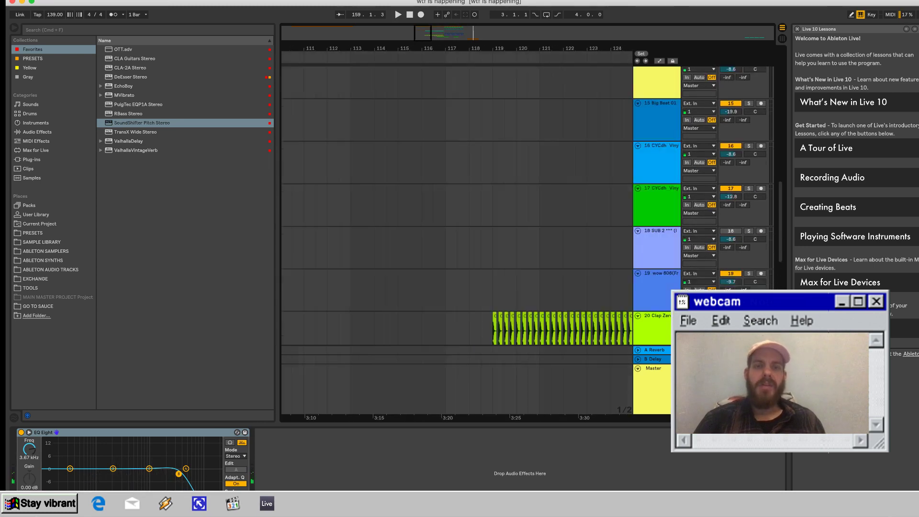
scroll(457, 206, up, 10)
scroll(456, 205, left, 3)
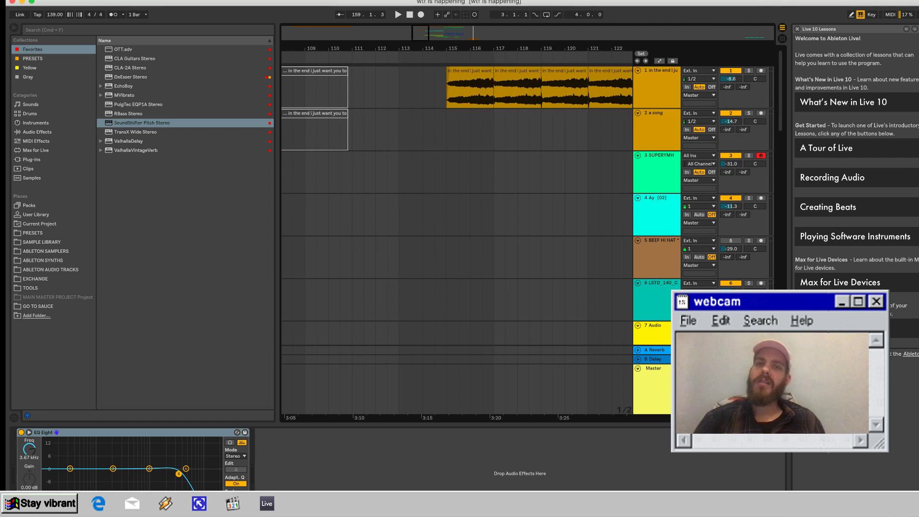
click(469, 70)
key(space)
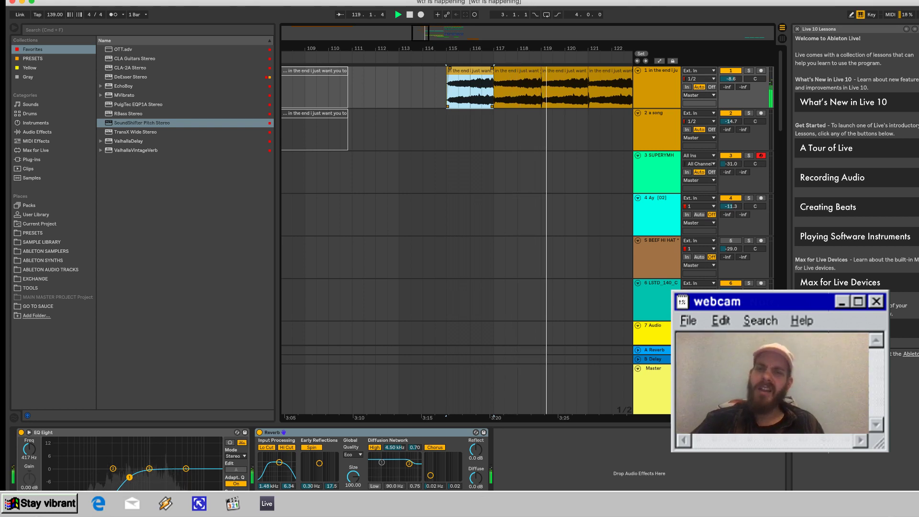
Group the two Clap ZeroCa tracks, 20 and 21, during playback.
scroll(457, 239, right, 2)
scroll(457, 239, down, 10)
scroll(457, 239, down, 10)
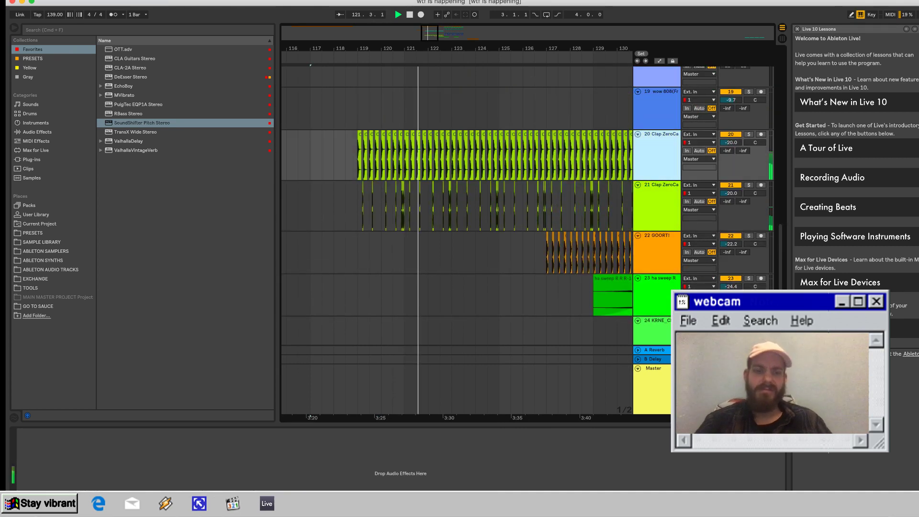
key(super+g)
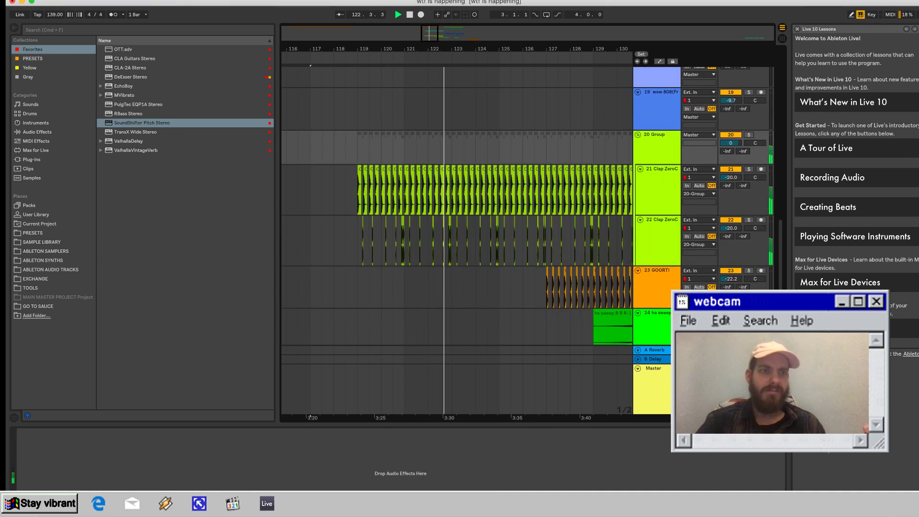
Load Reverb onto the clap group, enable its Lo Cut, and set the input filter to 3.31 kHz with a width of 5.64.
click(37, 132)
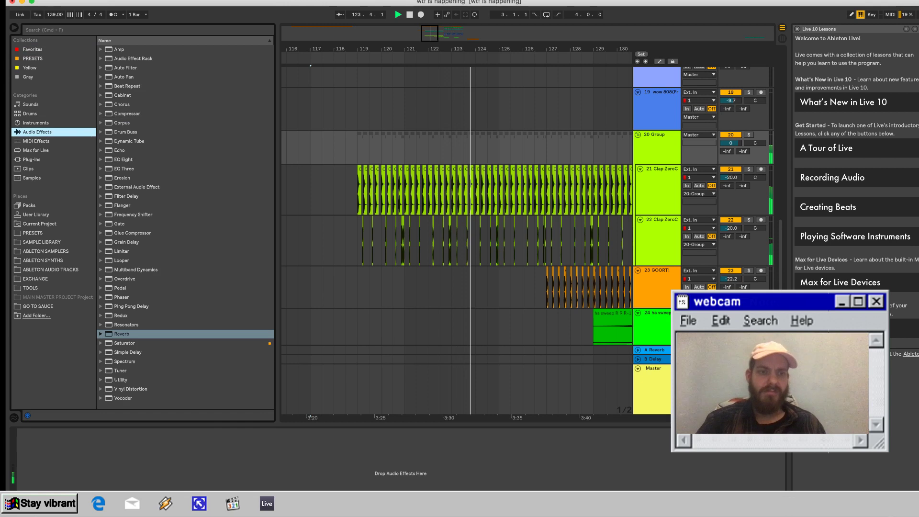
double_click(122, 334)
click(238, 502)
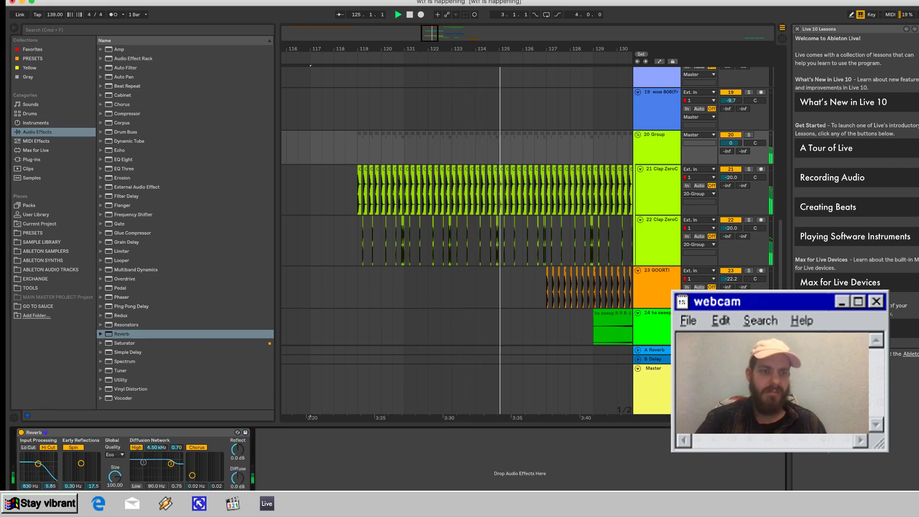
click(28, 447)
drag(38, 463, 45, 464)
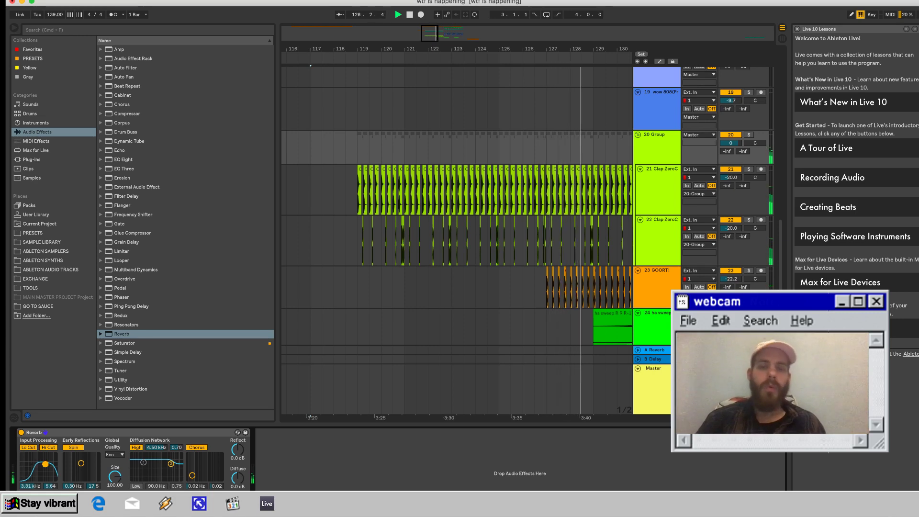
Listen to the arrangement up to bar 149 while reviewing the tracks around bars 124 to 137, and stop playback.
scroll(457, 239, down, 4)
scroll(457, 239, right, 4)
scroll(456, 239, right, 4)
scroll(457, 240, down, 2)
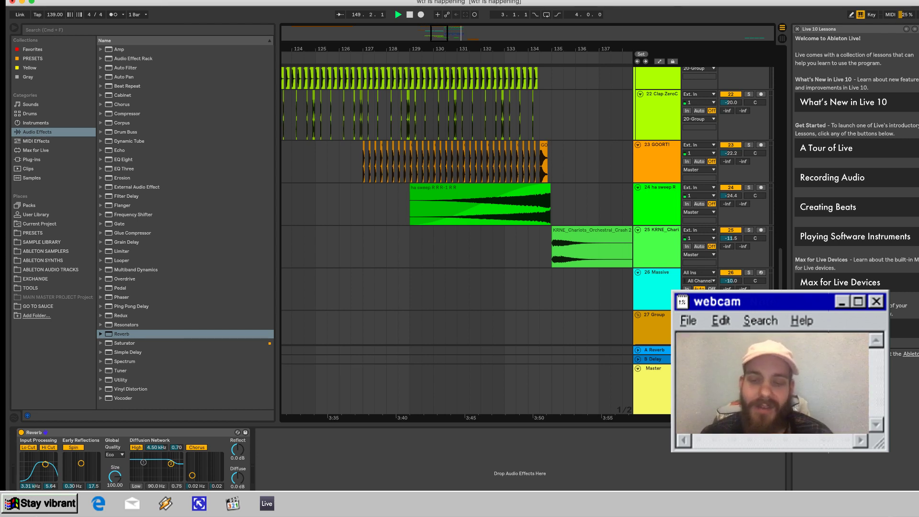
key(space)
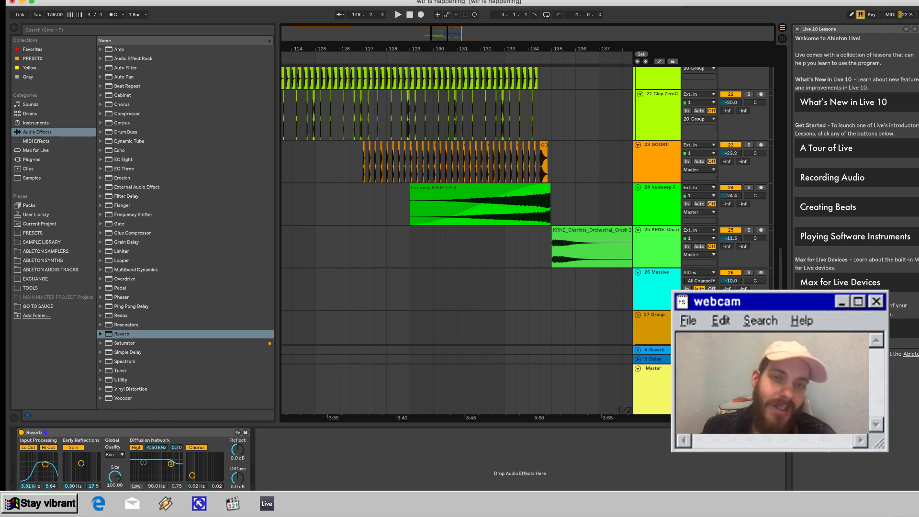